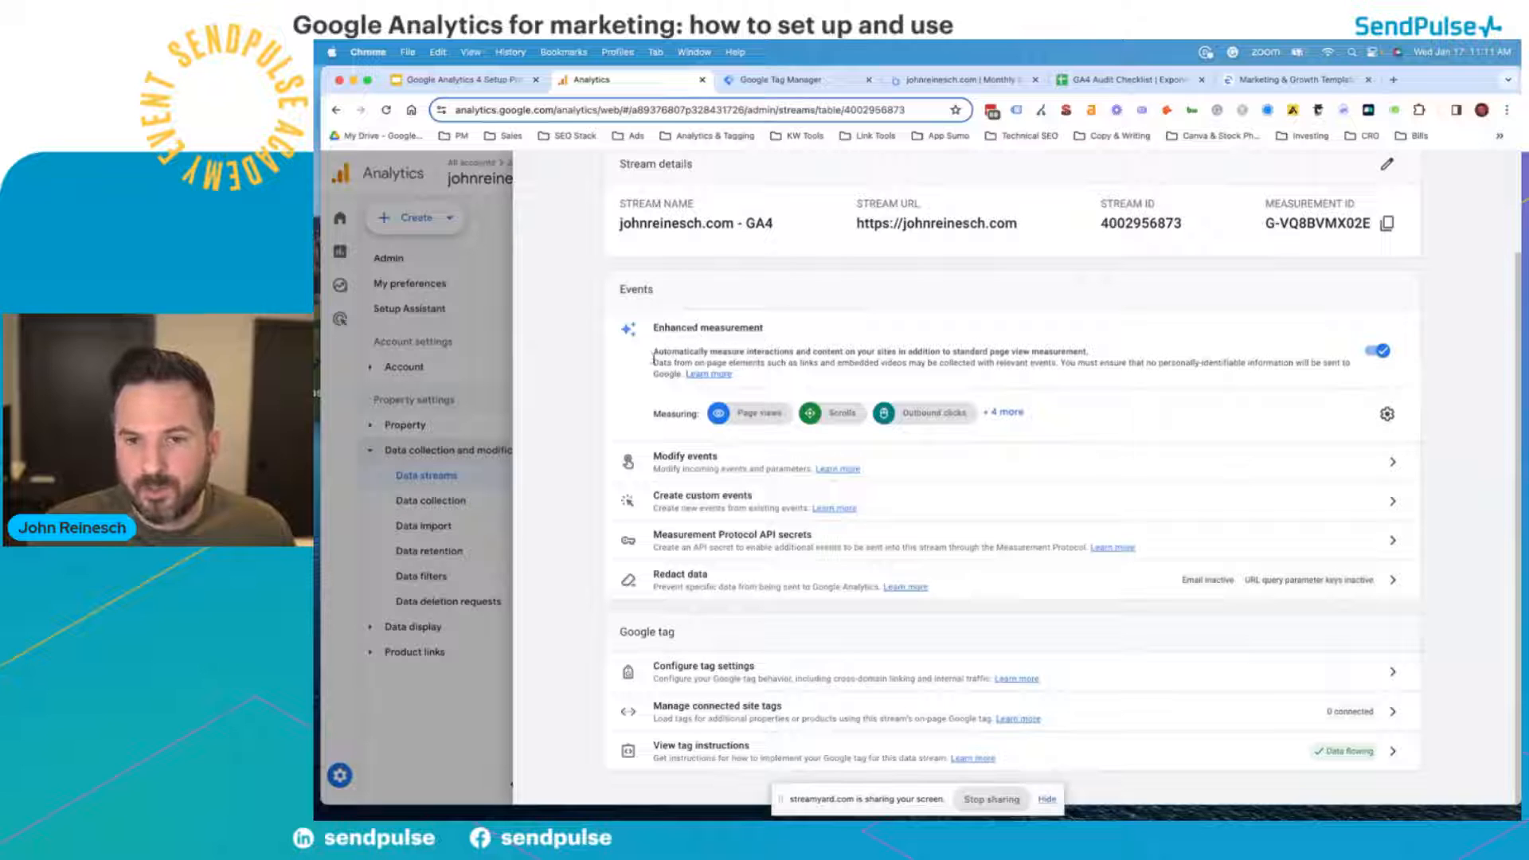
- Open the web stream's Enhanced measurement settings and read the description of outbound click tracking
{"action": "left_click_drag", "start_coordinate": [661, 329], "coordinate": [779, 329]}
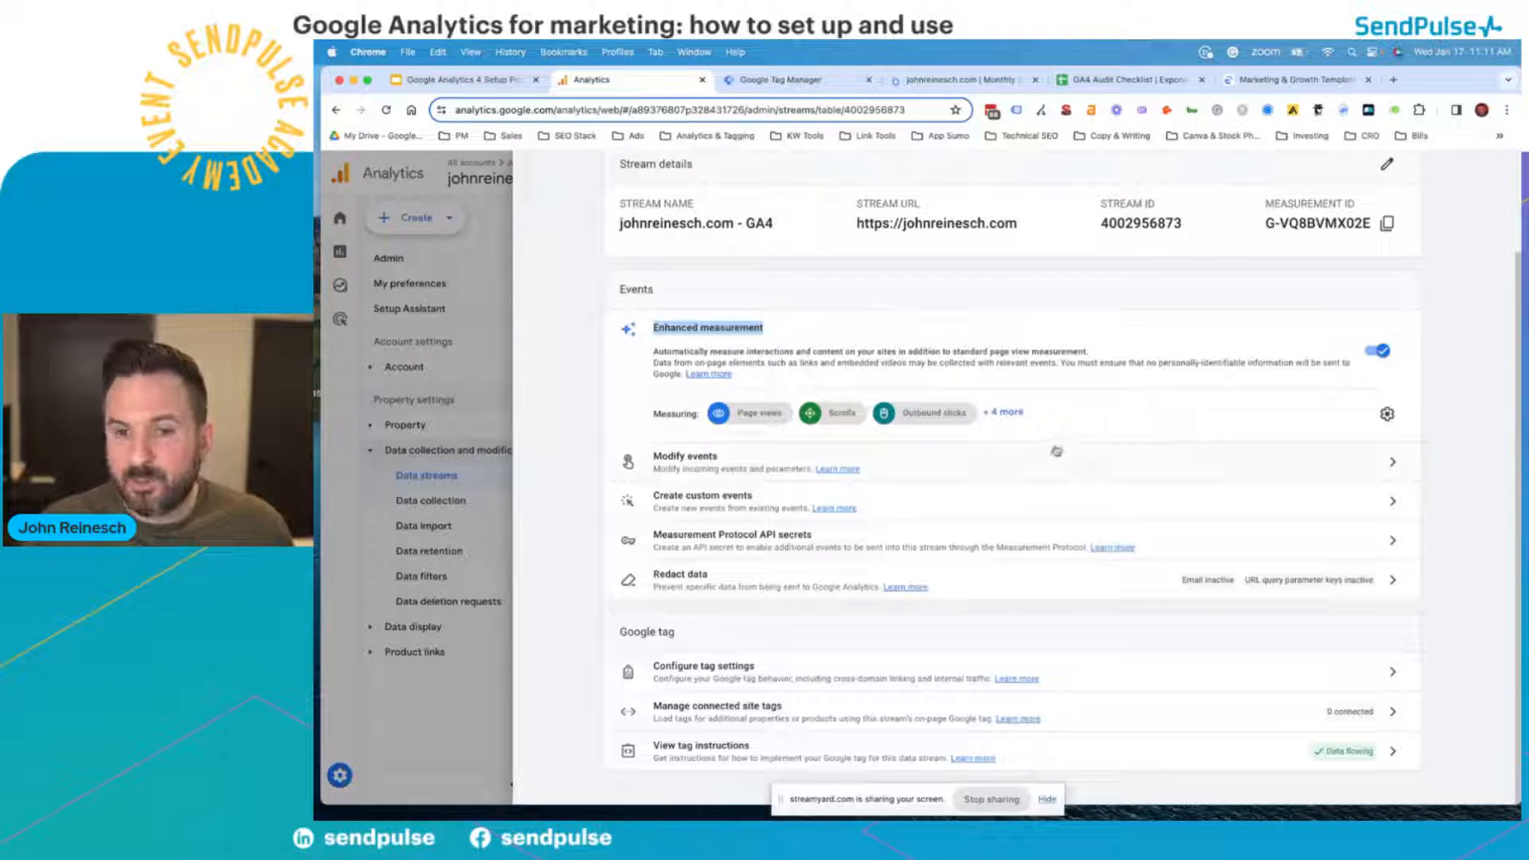
{"action": "scroll", "coordinate": [1035, 408], "scroll_direction": "up", "scroll_amount": 5}
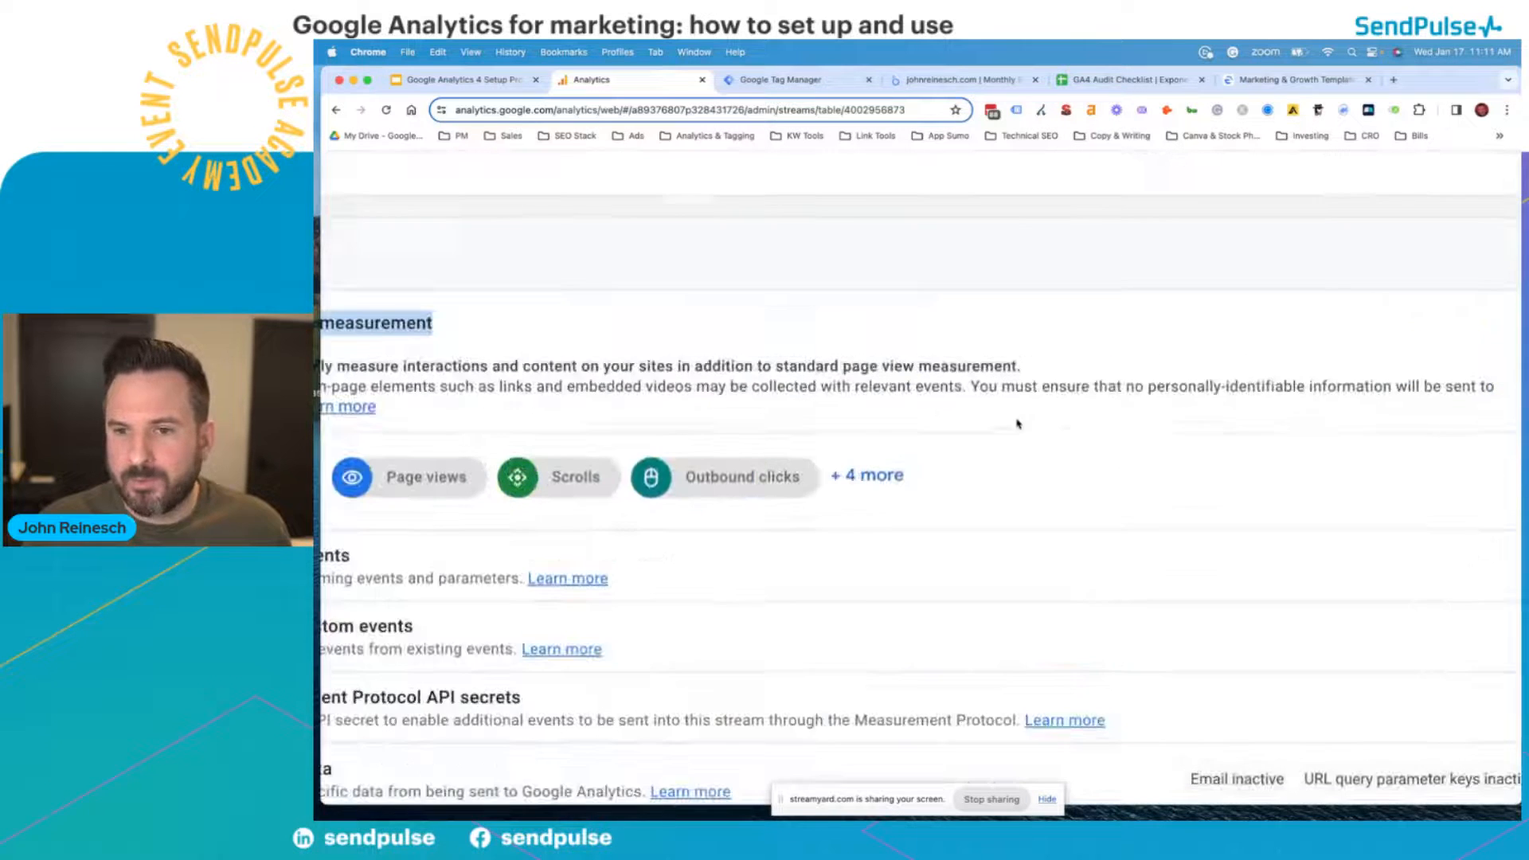
{"action": "scroll", "coordinate": [1119, 431], "scroll_direction": "down", "scroll_amount": 5}
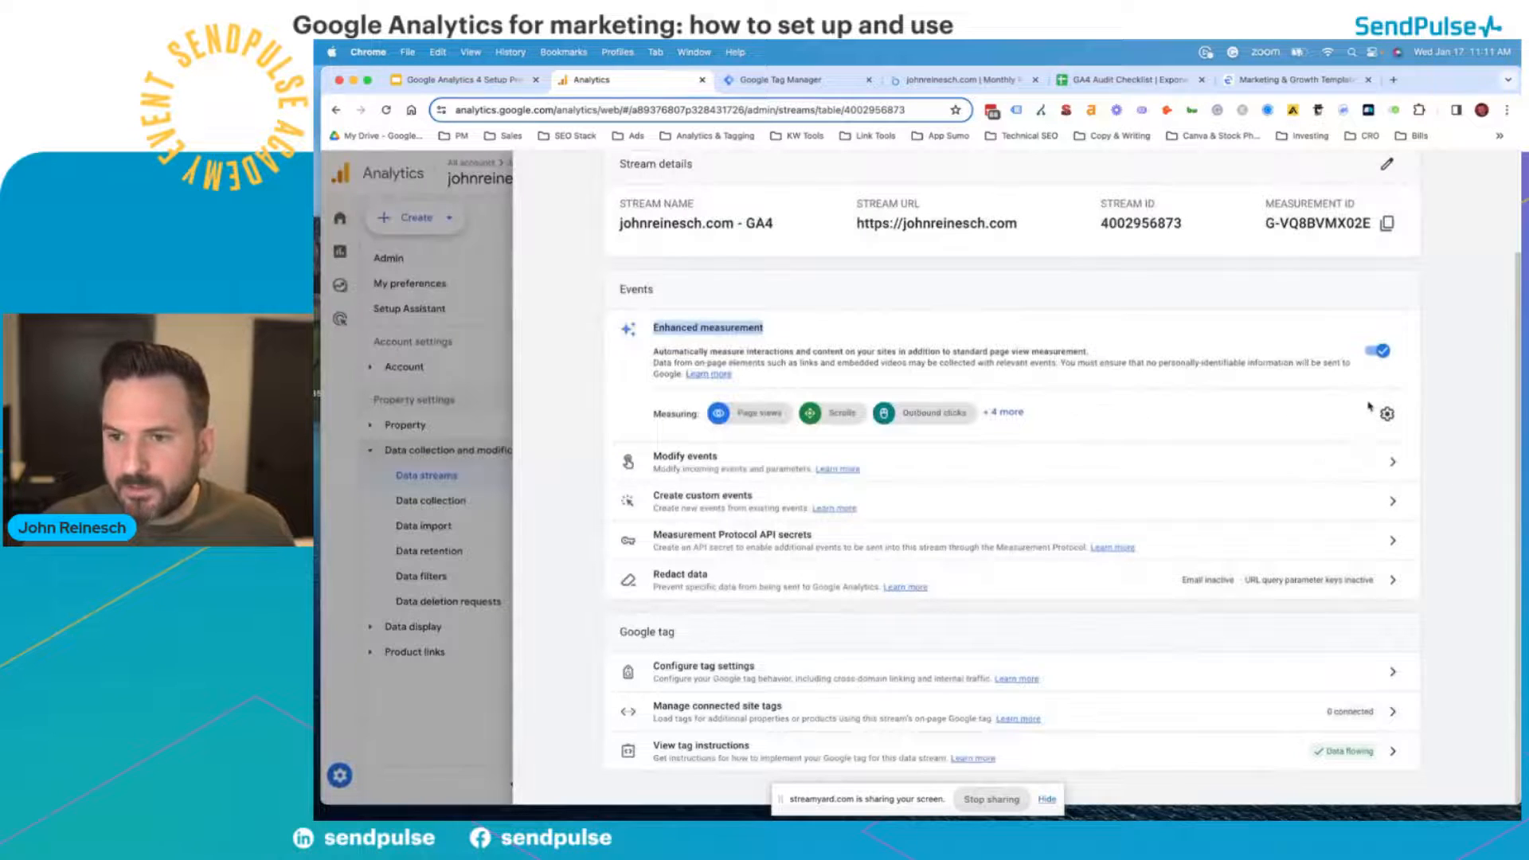
{"action": "left_click", "coordinate": [1386, 414]}
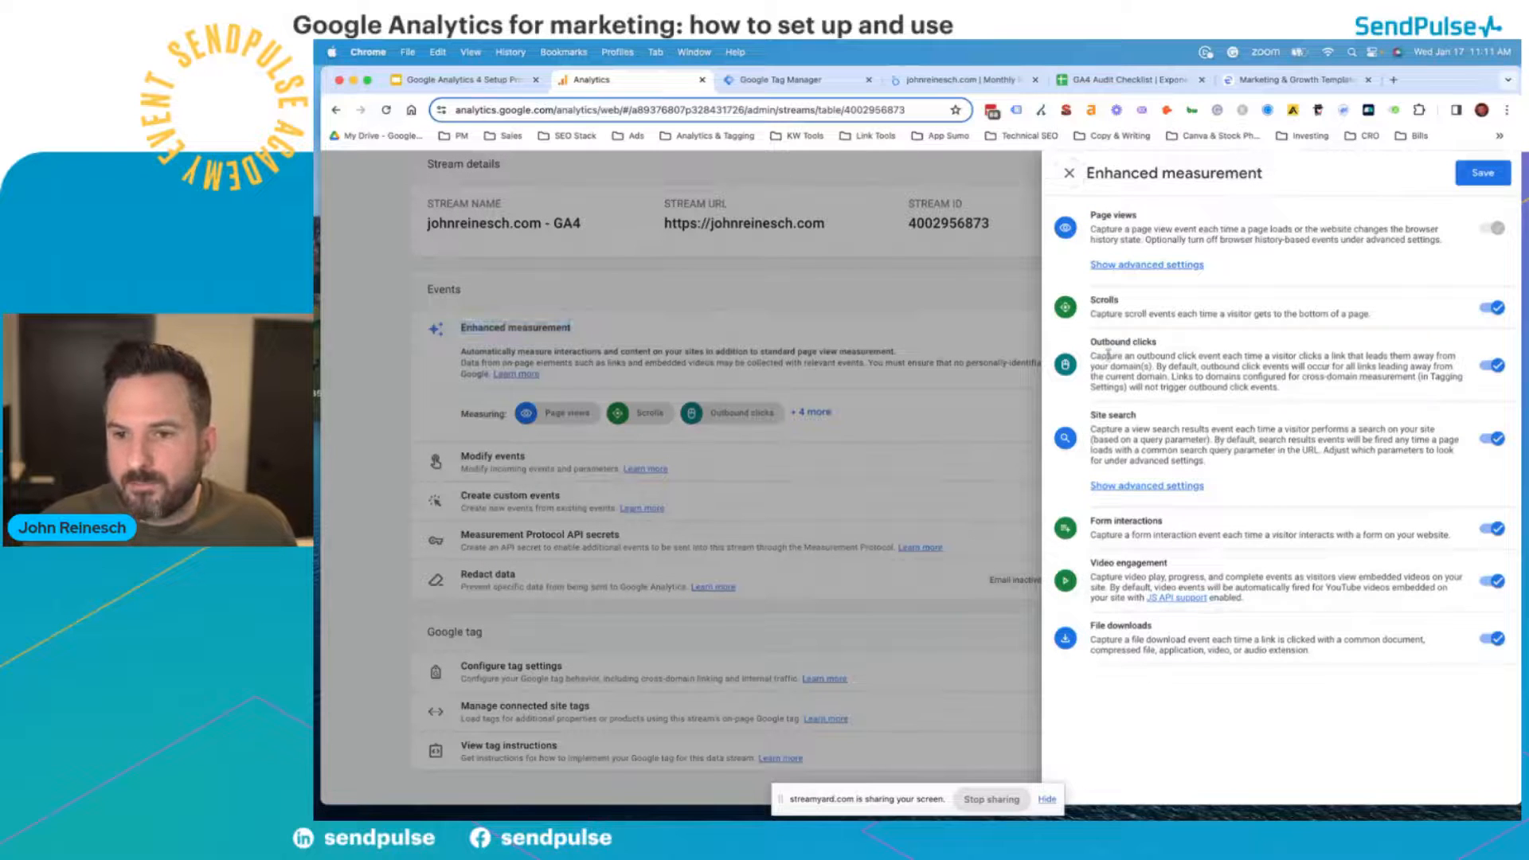
{"action": "left_click_drag", "start_coordinate": [1115, 356], "coordinate": [1429, 401]}
{"action": "left_click", "coordinate": [1445, 340]}
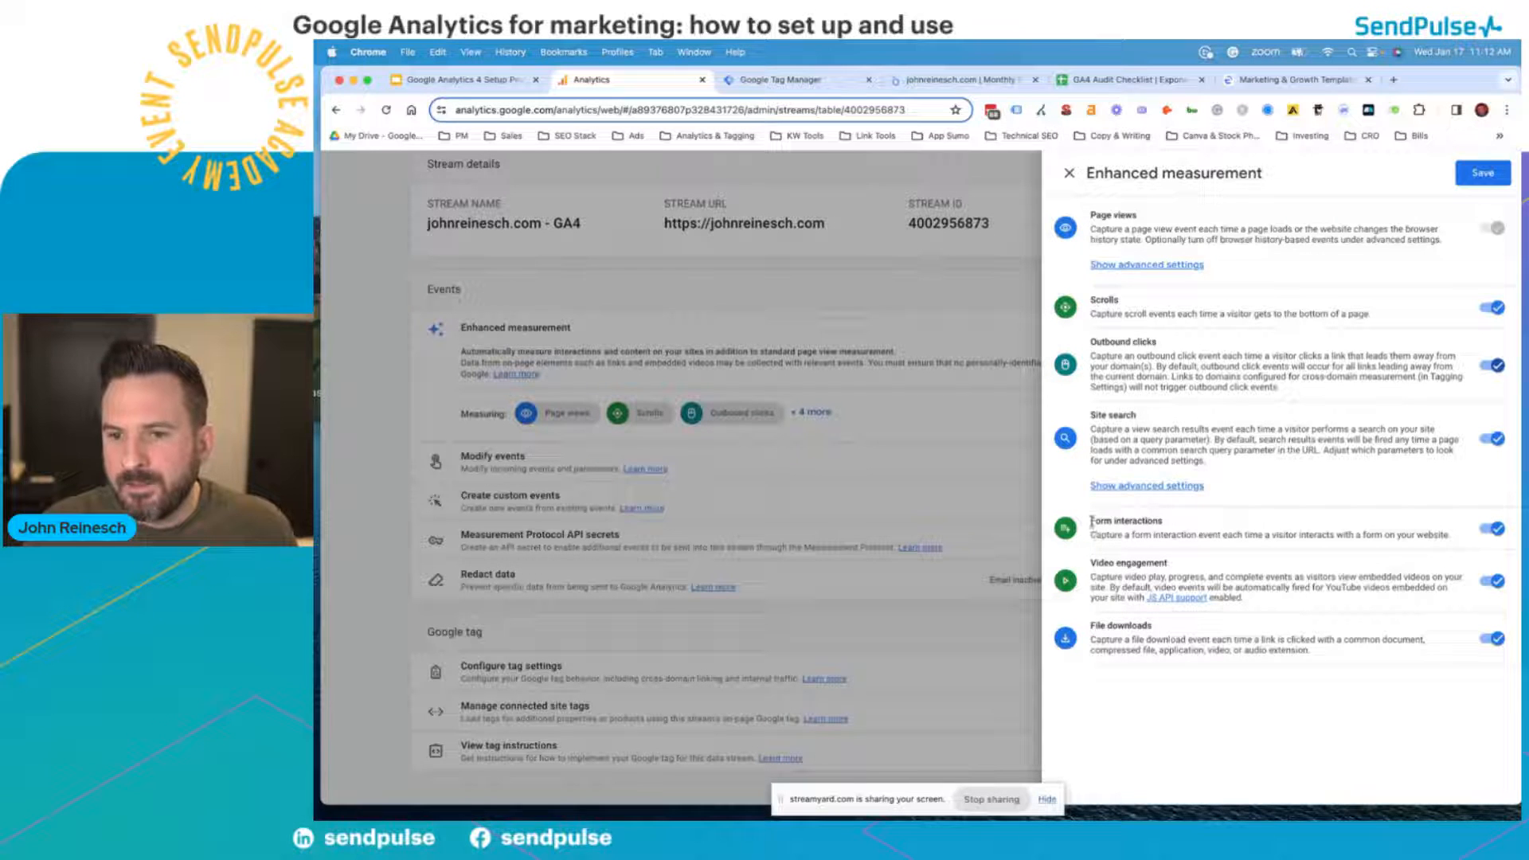
- Review the form interactions, outbound clicks, video engagement and file downloads options, and close the Enhanced measurement settings without changes
{"action": "left_click_drag", "start_coordinate": [1093, 522], "coordinate": [1203, 523]}
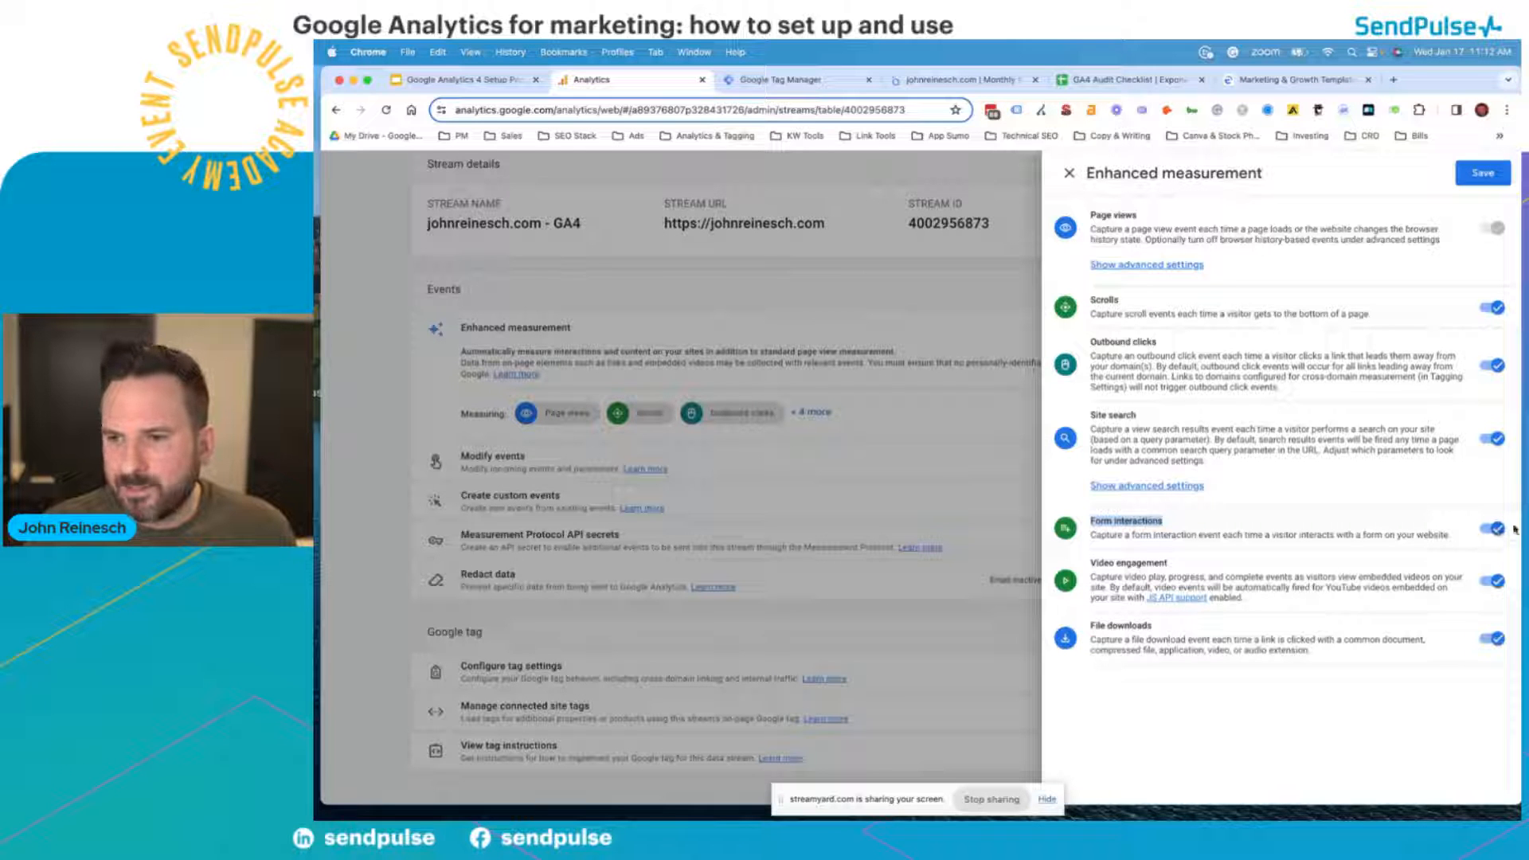
{"action": "left_click", "coordinate": [1237, 523]}
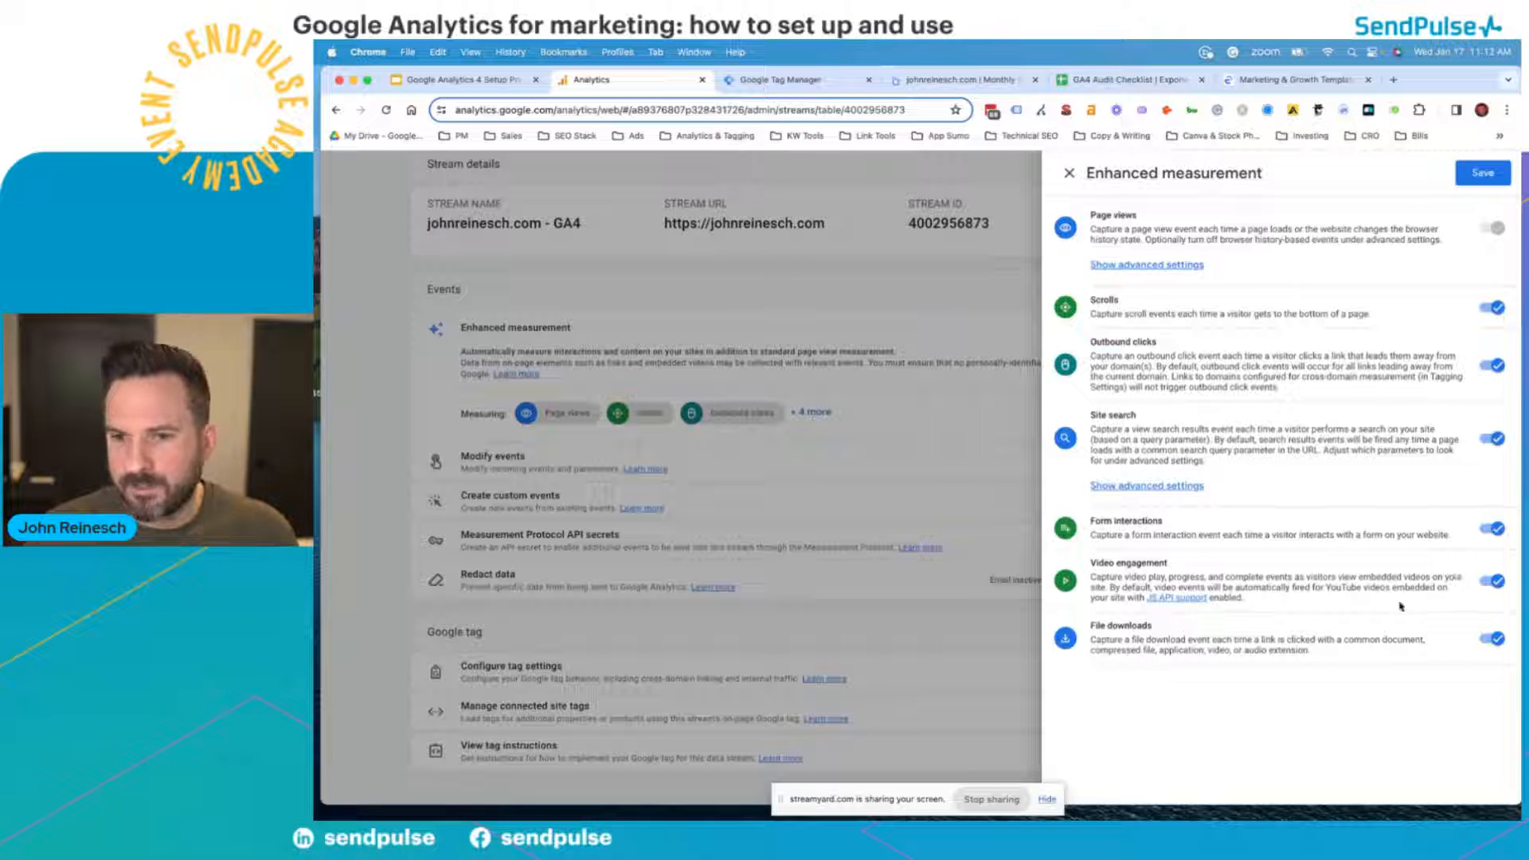
{"action": "left_click_drag", "start_coordinate": [1092, 340], "coordinate": [1202, 349]}
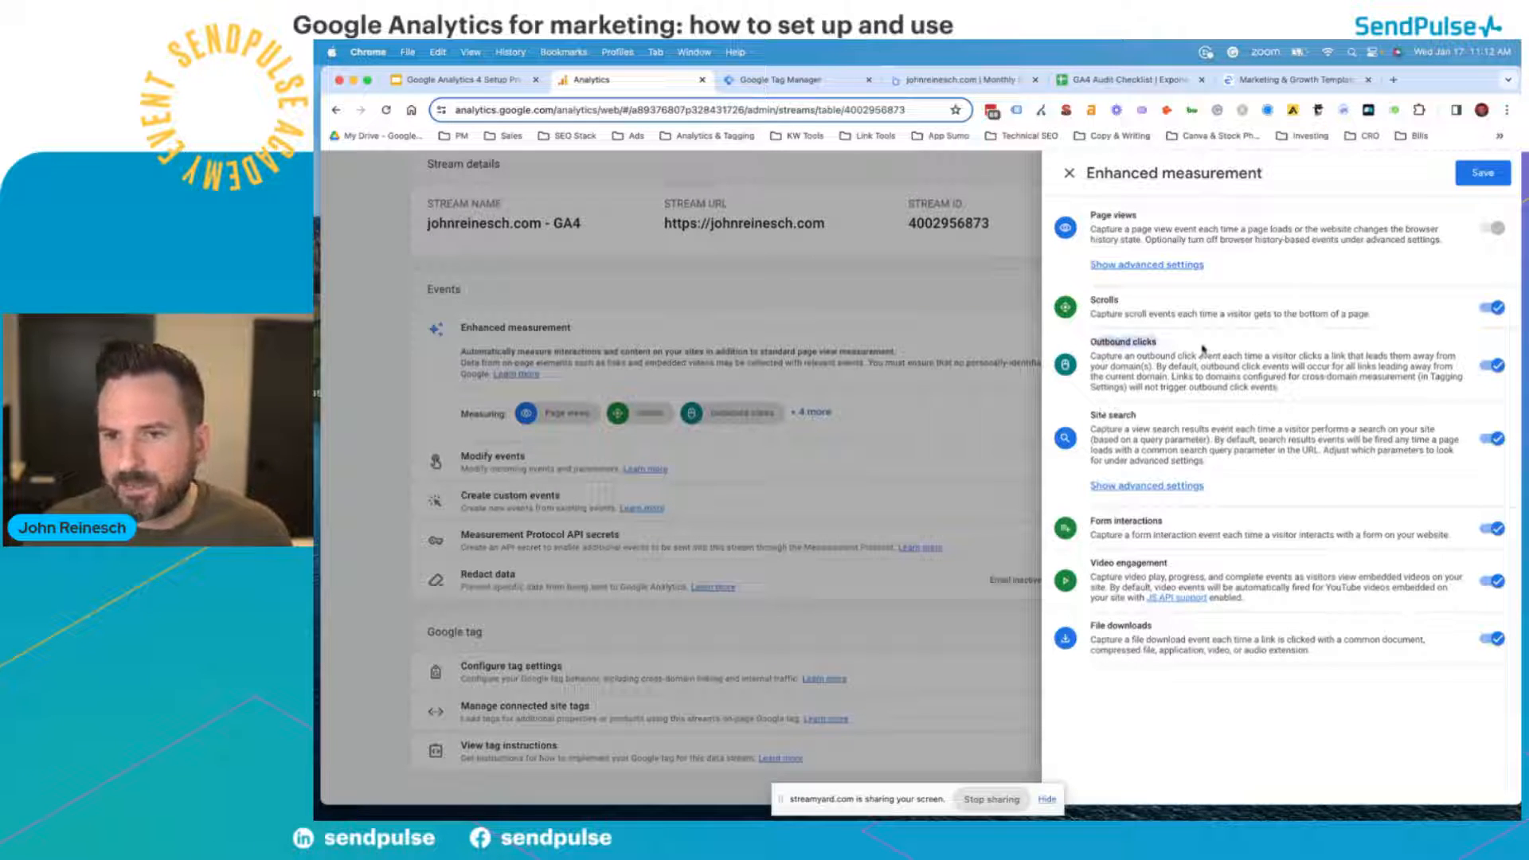
{"action": "left_click", "coordinate": [1086, 563]}
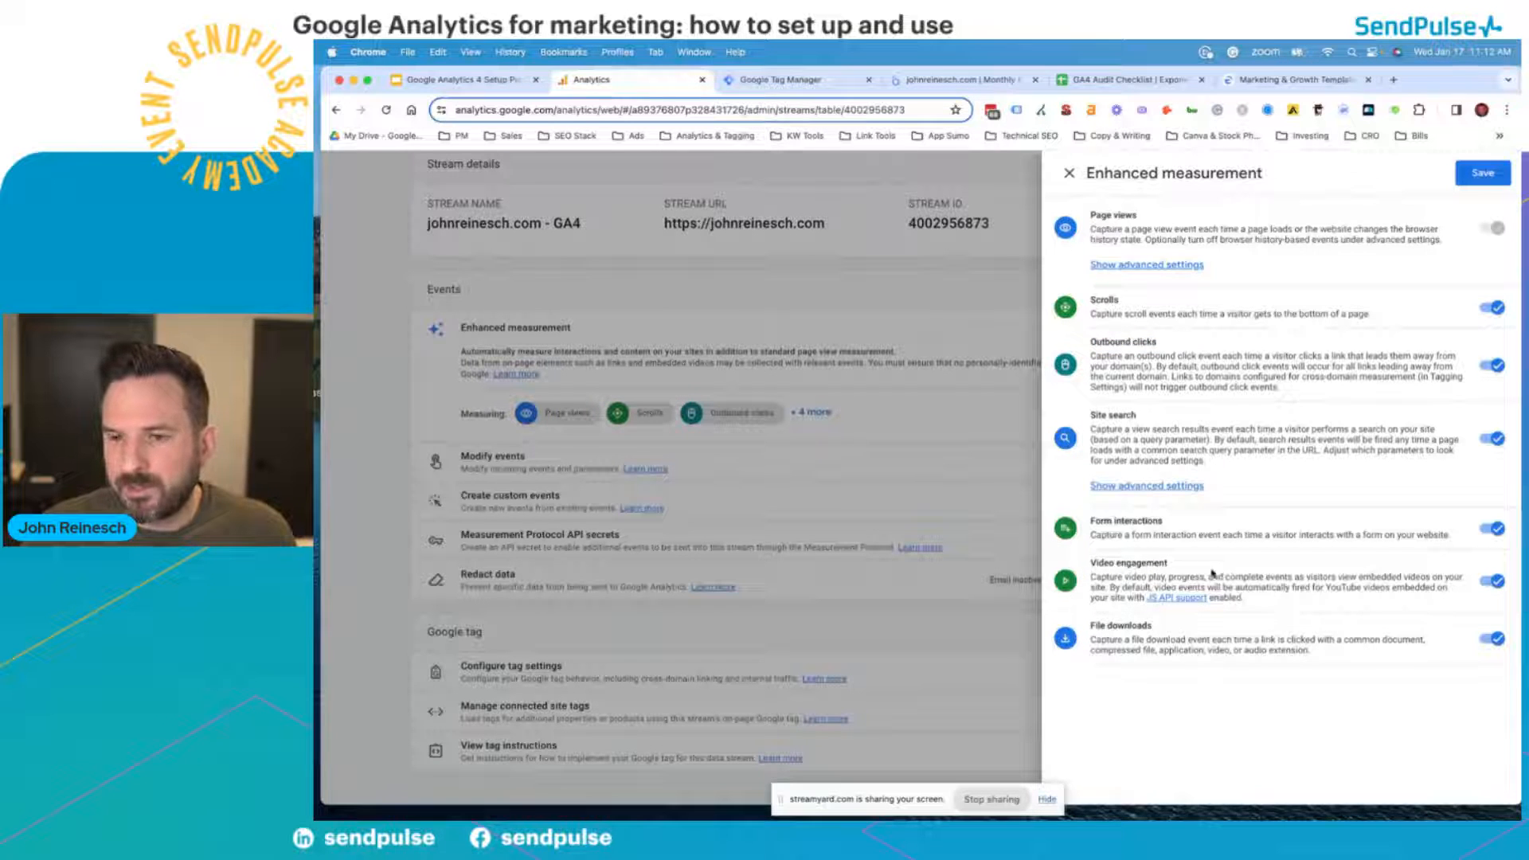
{"action": "left_click_drag", "start_coordinate": [1098, 626], "coordinate": [1296, 645]}
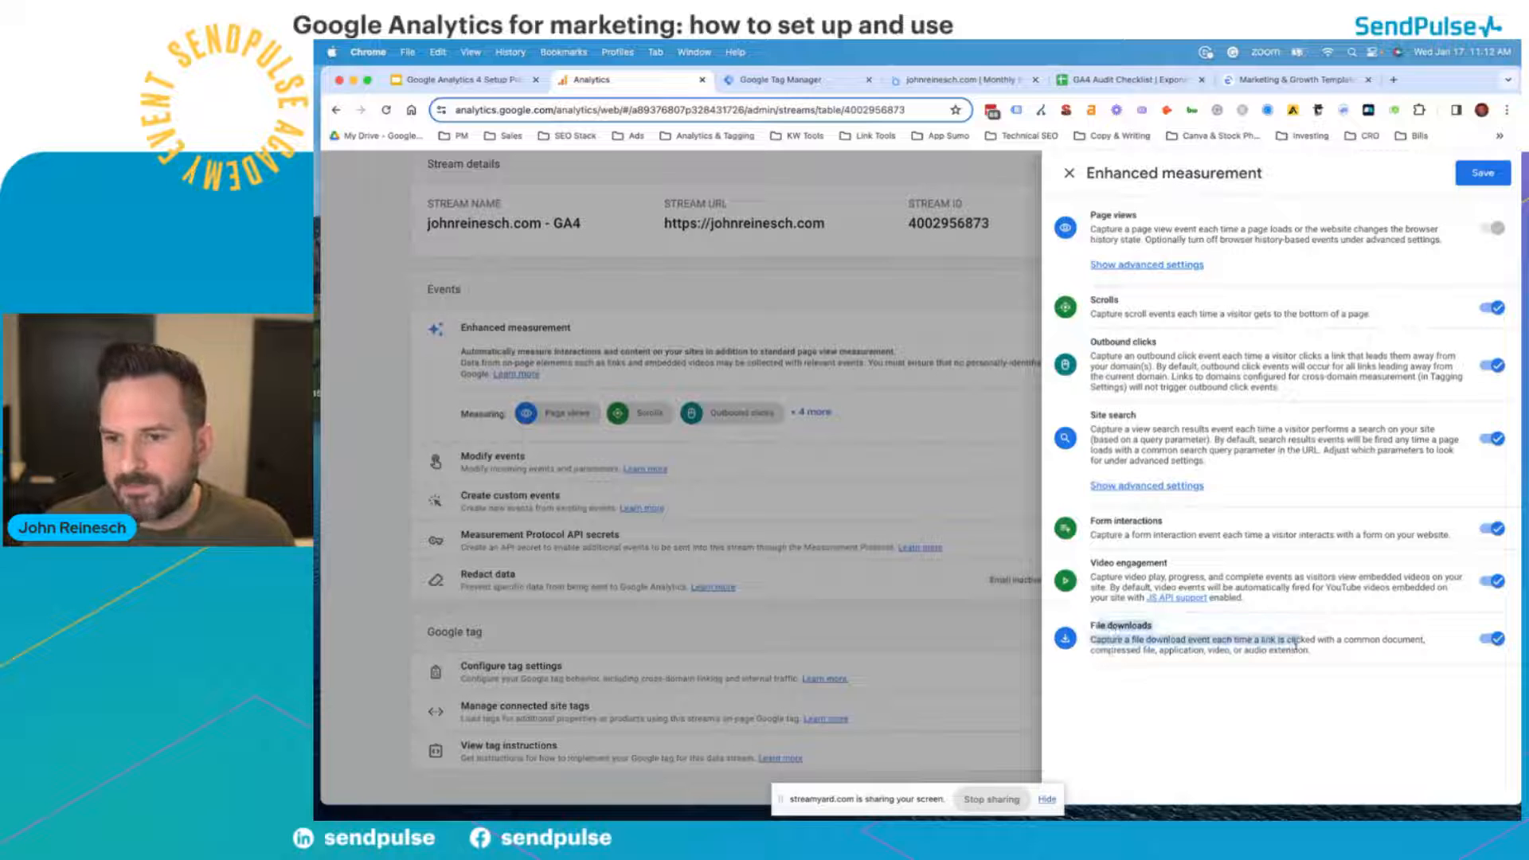
{"action": "left_click", "coordinate": [1238, 637]}
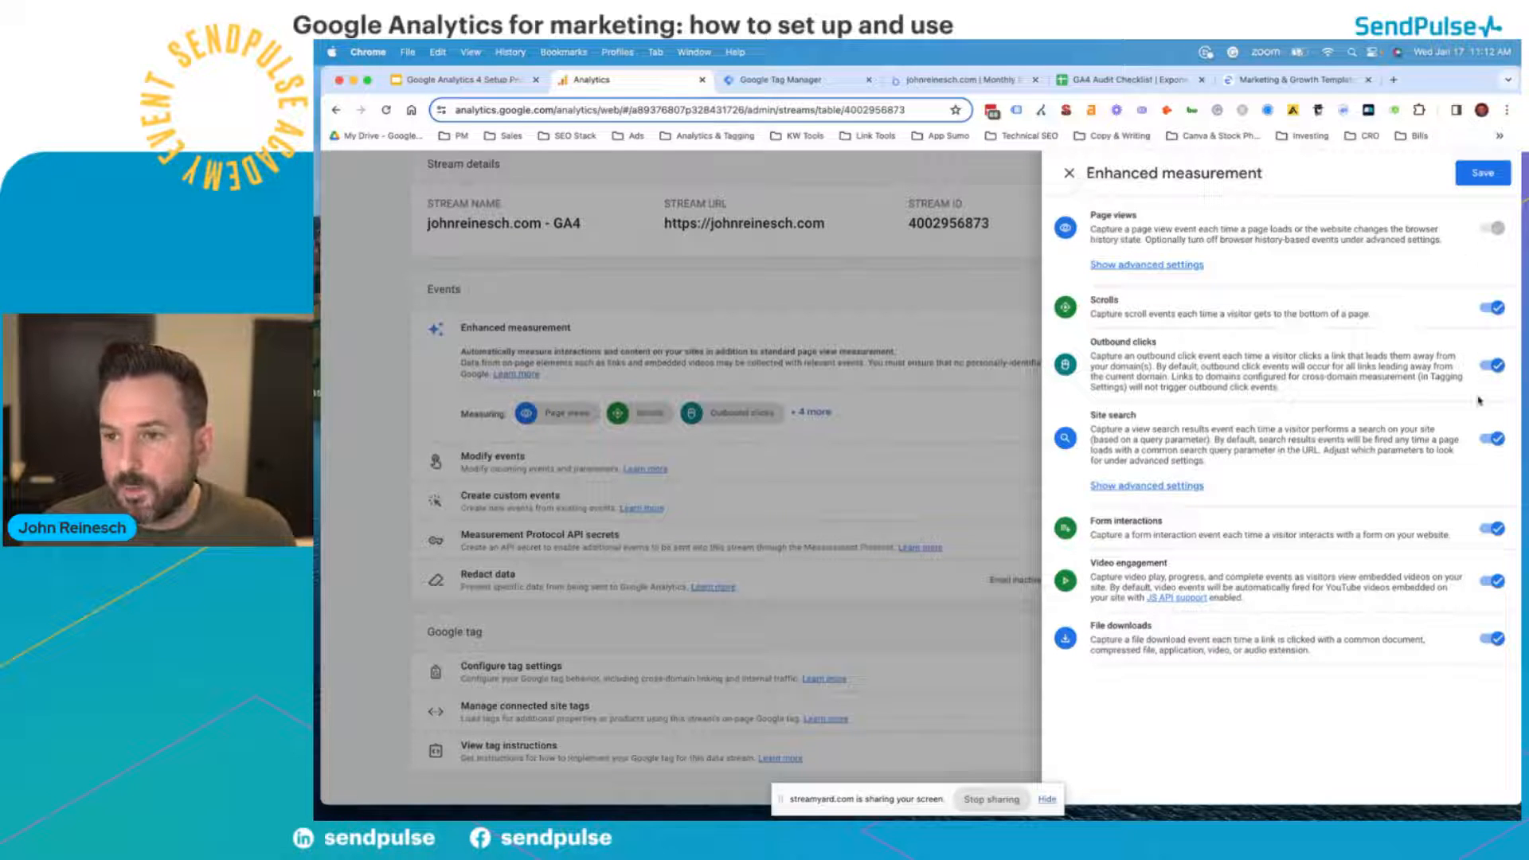
{"action": "left_click", "coordinate": [1070, 174]}
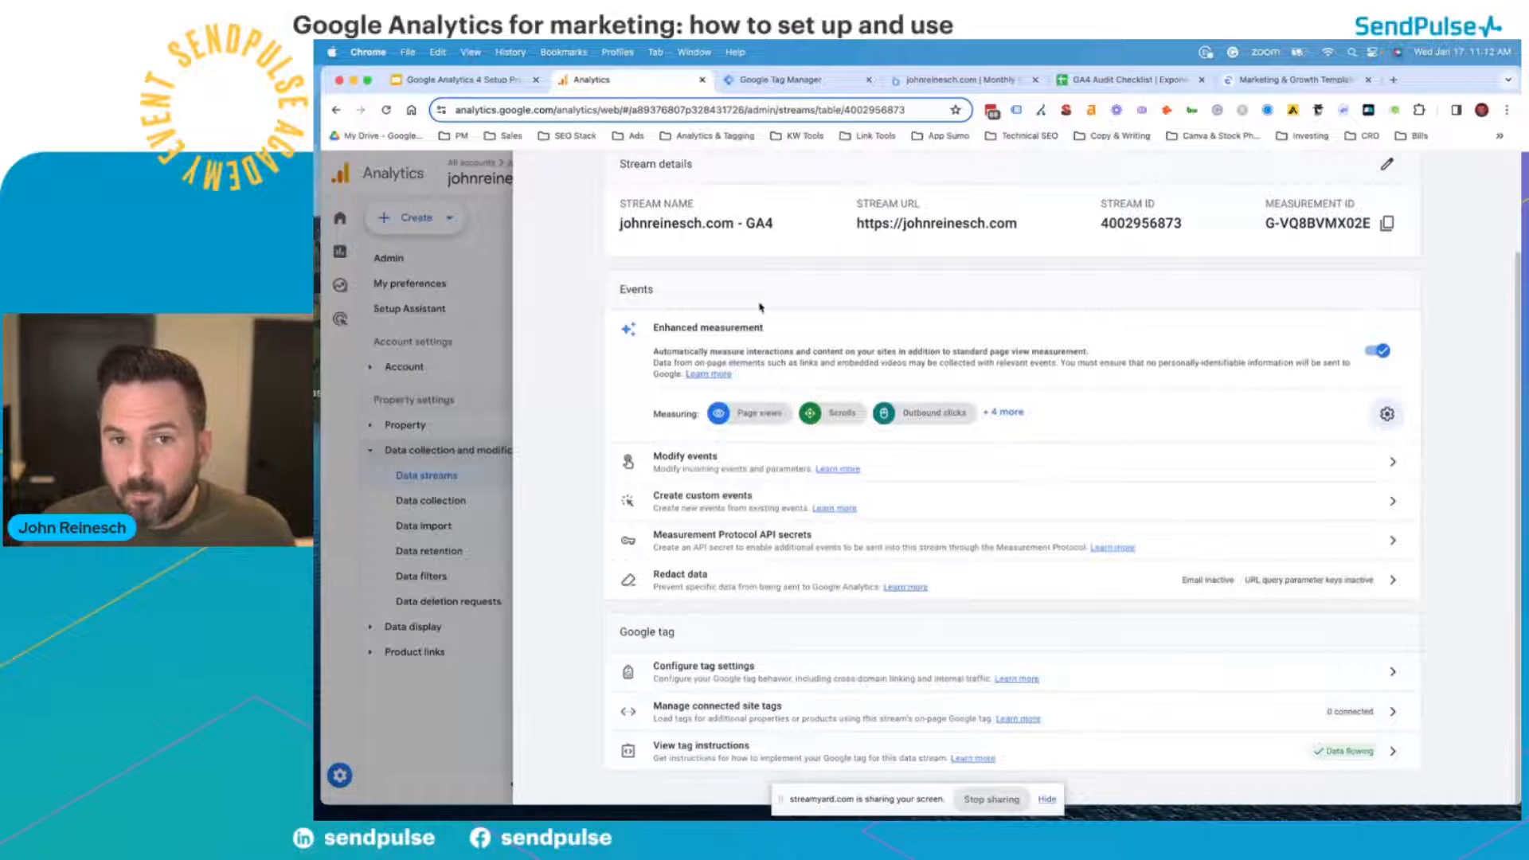
- Show all enhanced measurement event types and open the internal traffic rules in the stream's Google tag settings
{"action": "left_click", "coordinate": [1002, 411]}
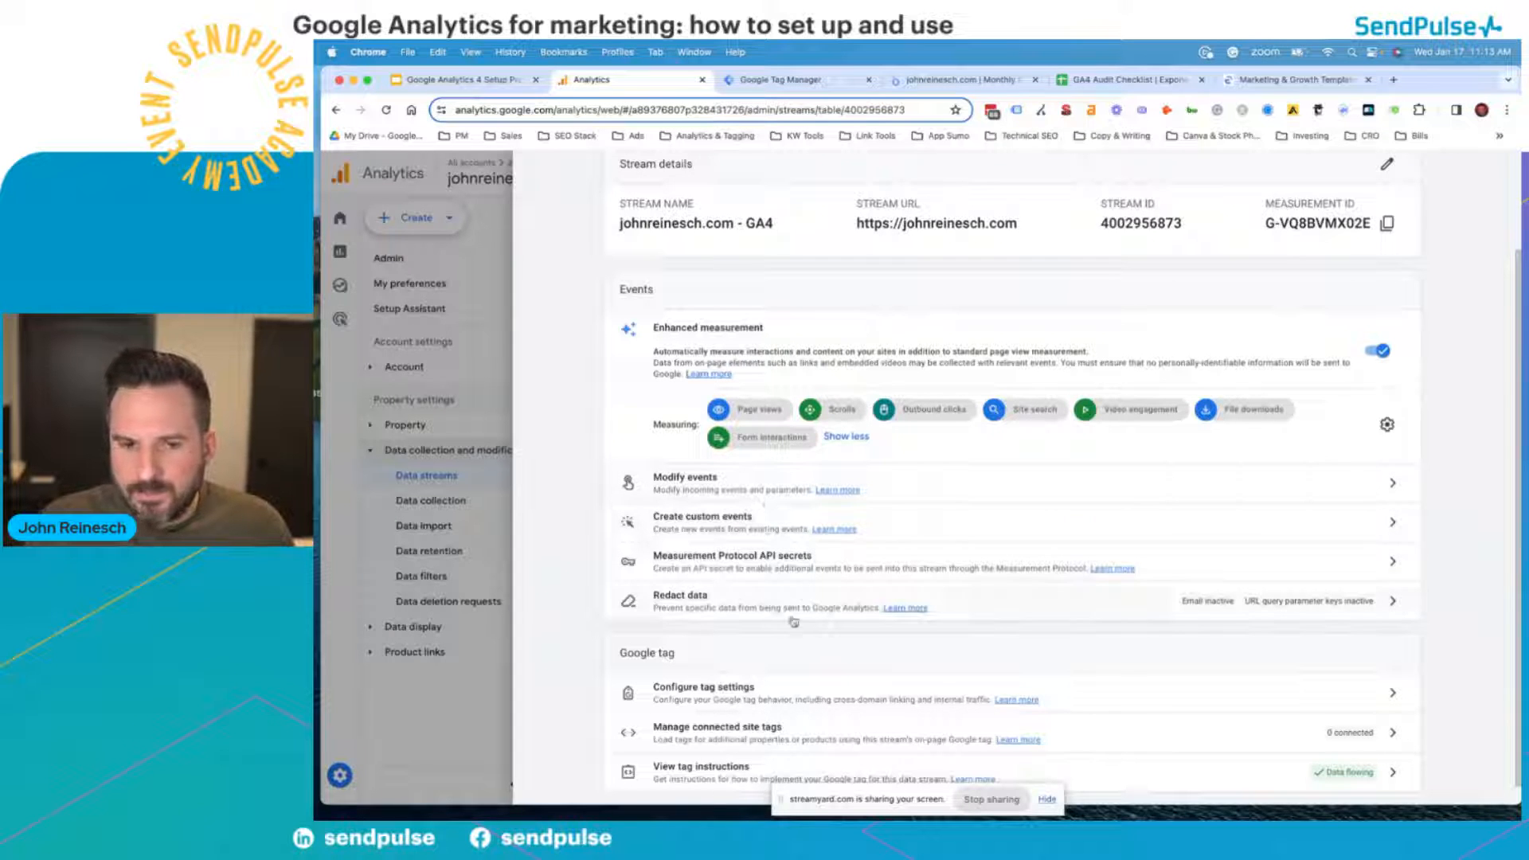
{"action": "scroll", "coordinate": [865, 573], "scroll_direction": "down", "scroll_amount": 1}
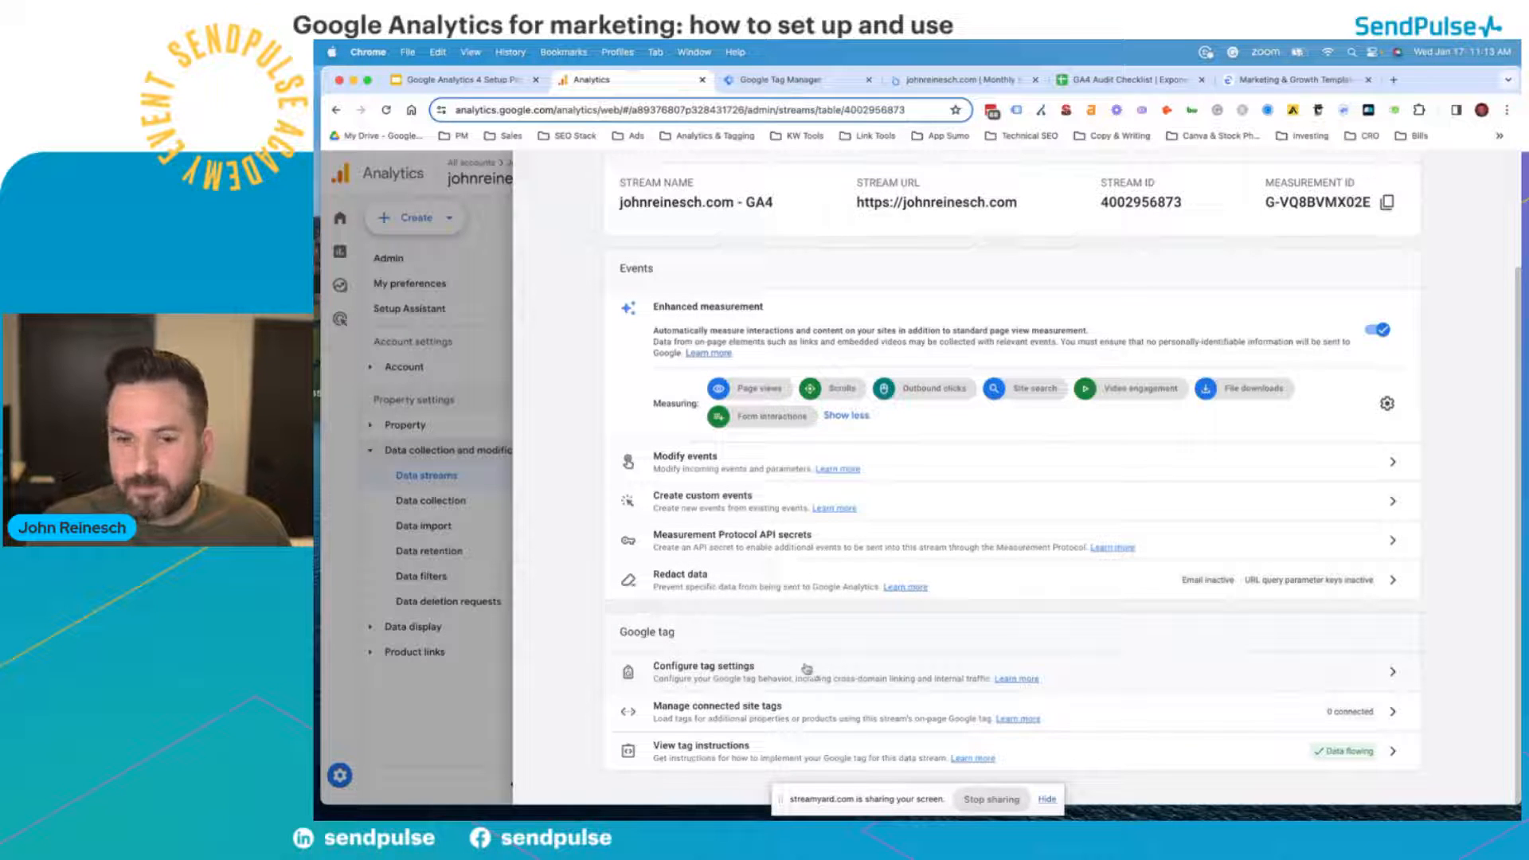
{"action": "left_click", "coordinate": [767, 674]}
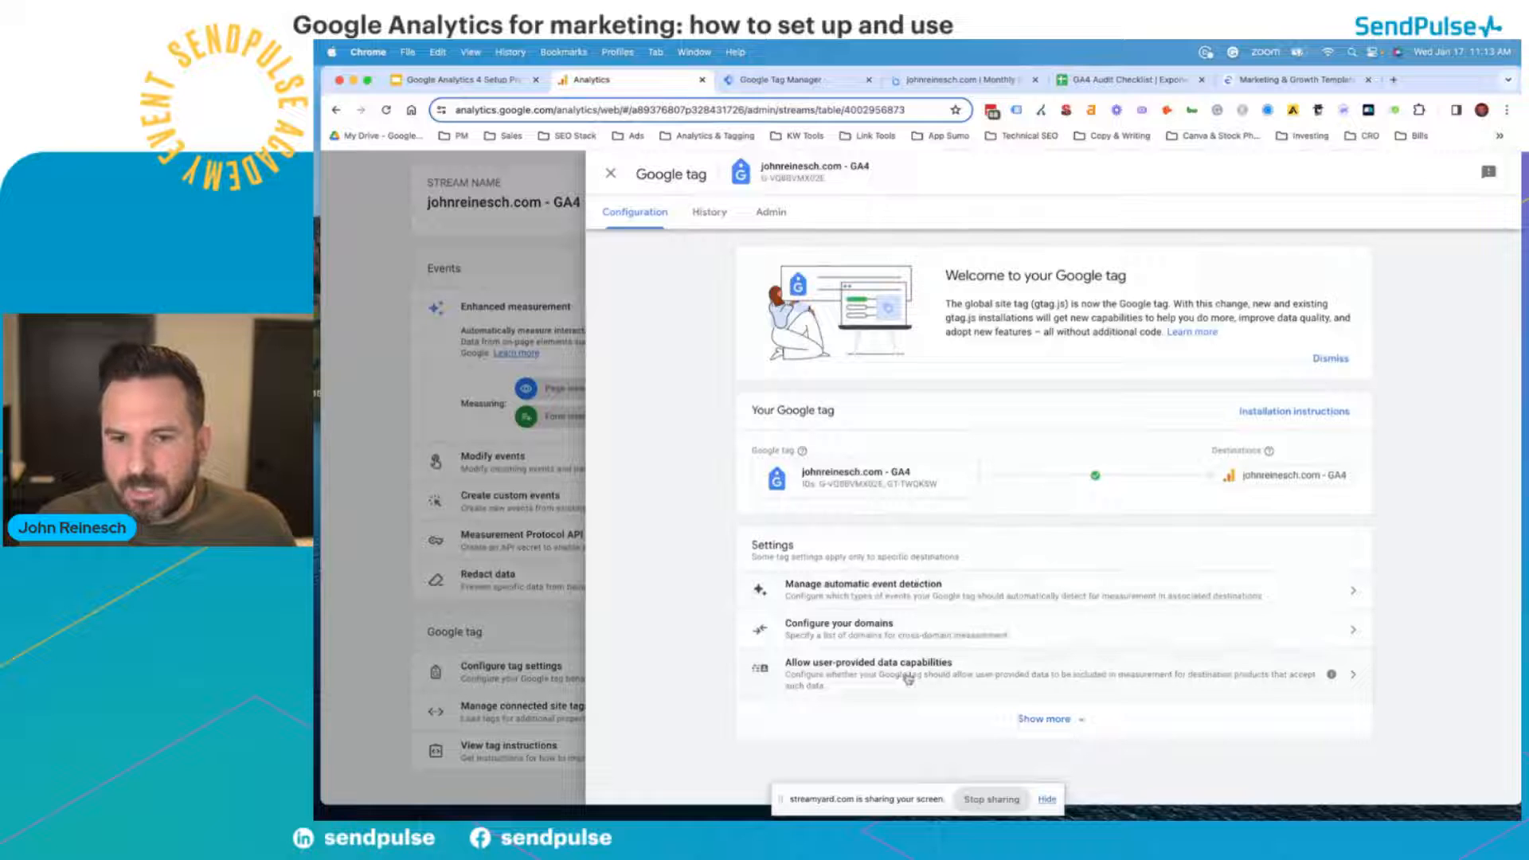
{"action": "left_click", "coordinate": [1079, 721]}
{"action": "scroll", "coordinate": [972, 699], "scroll_direction": "down", "scroll_amount": 3}
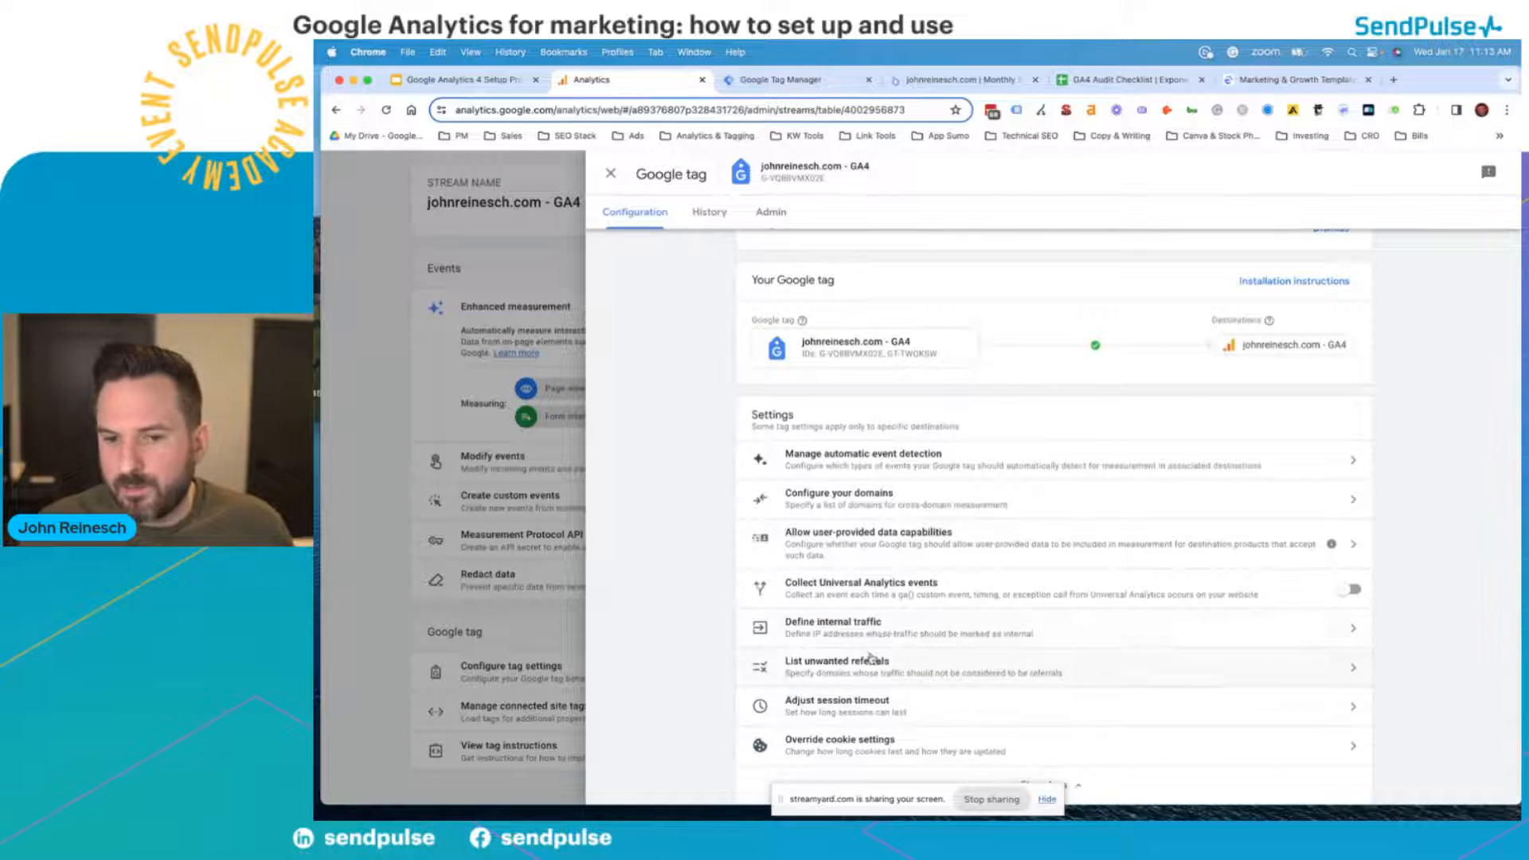
{"action": "scroll", "coordinate": [876, 658], "scroll_direction": "down", "scroll_amount": 1}
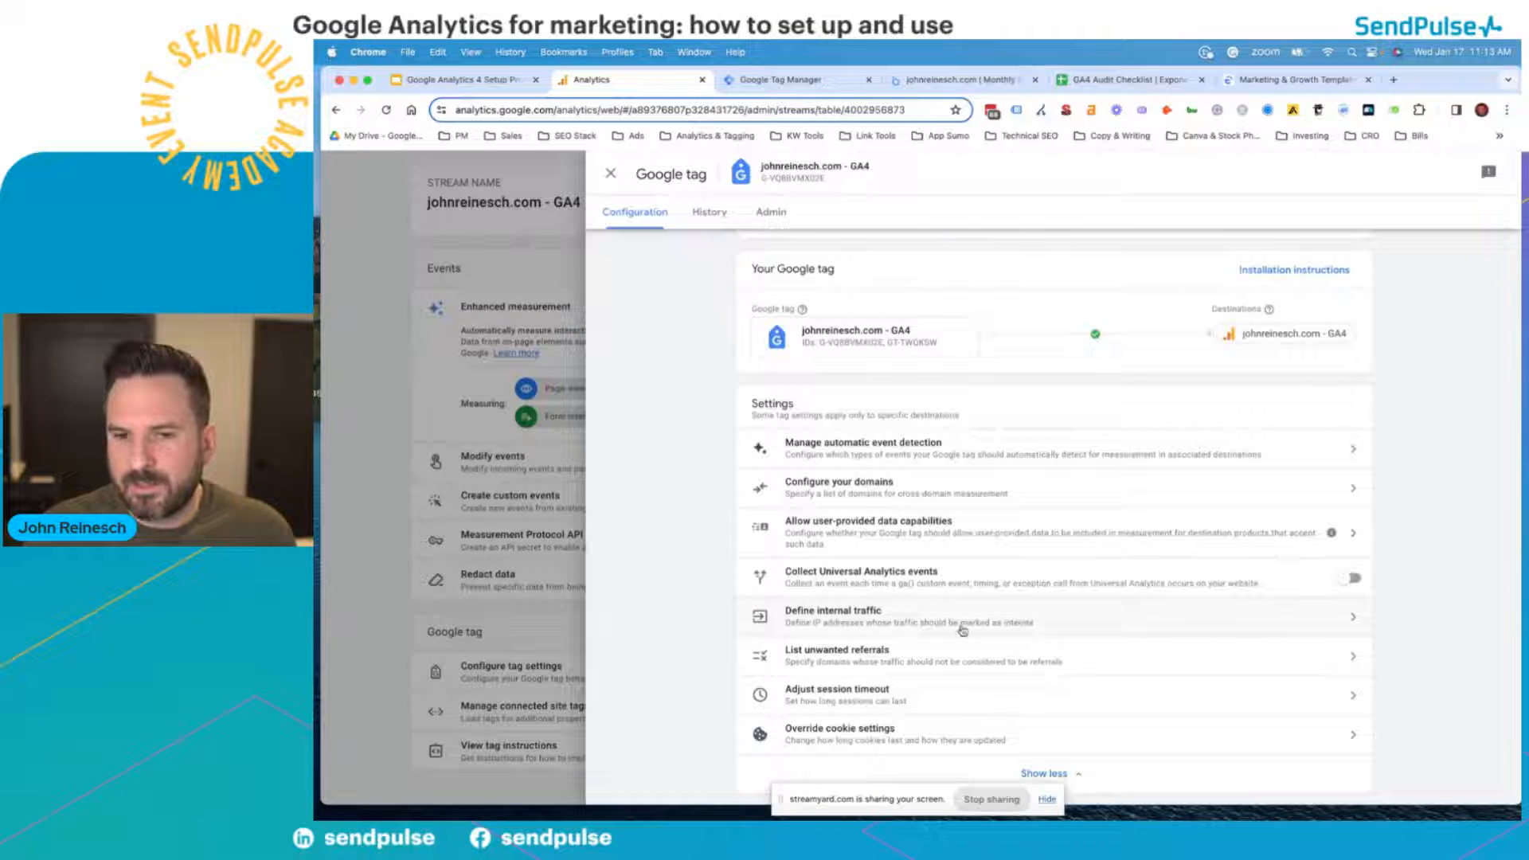
{"action": "left_click", "coordinate": [1042, 619]}
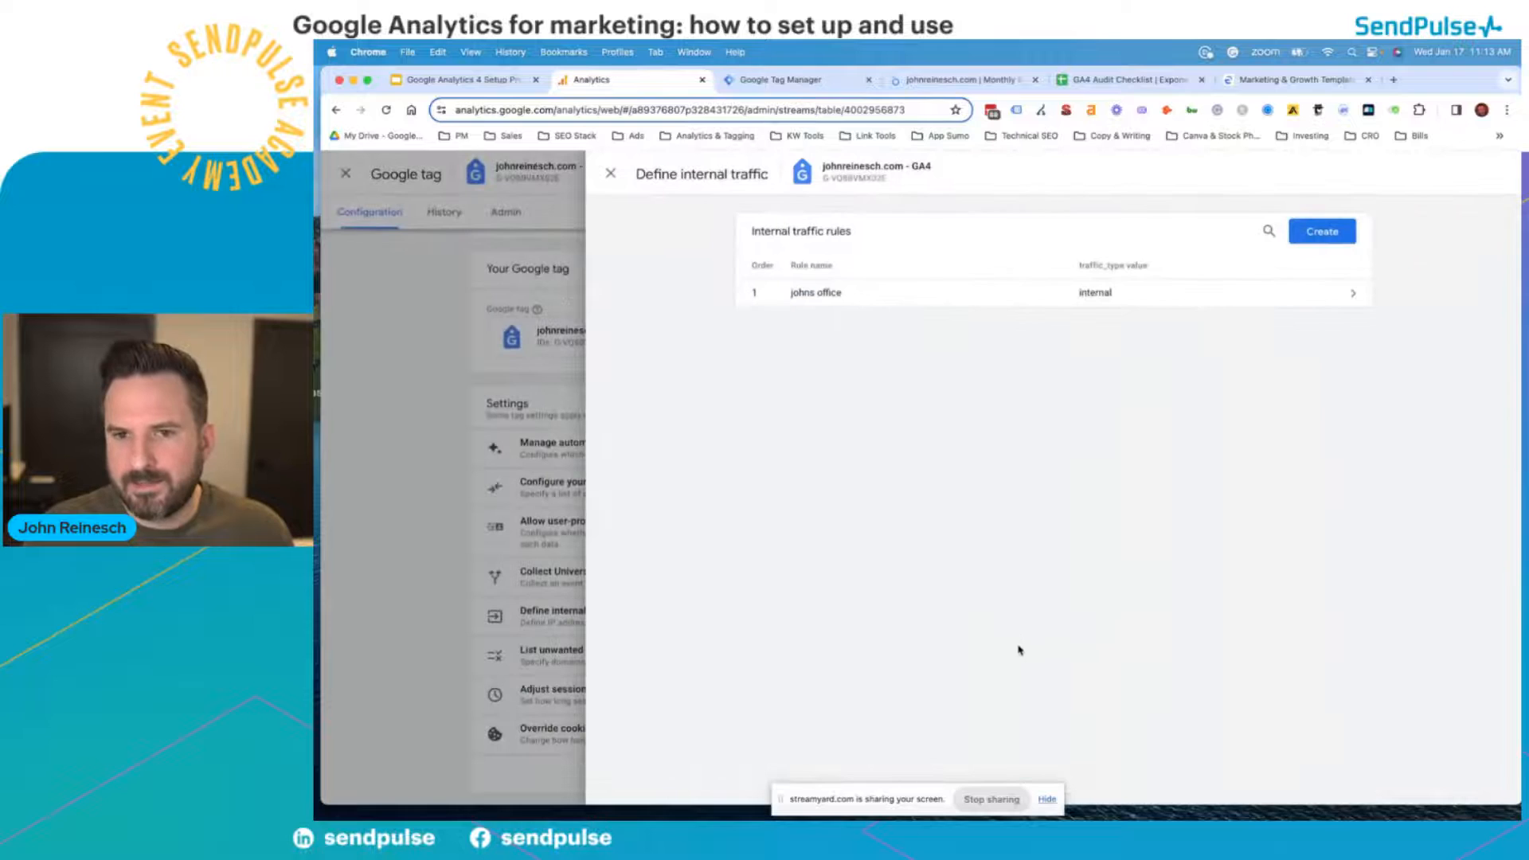
- Start an internal traffic rule with two IP conditions, using the match types "IP address begins with" and "IP address equals"
{"action": "left_click", "coordinate": [1321, 231]}
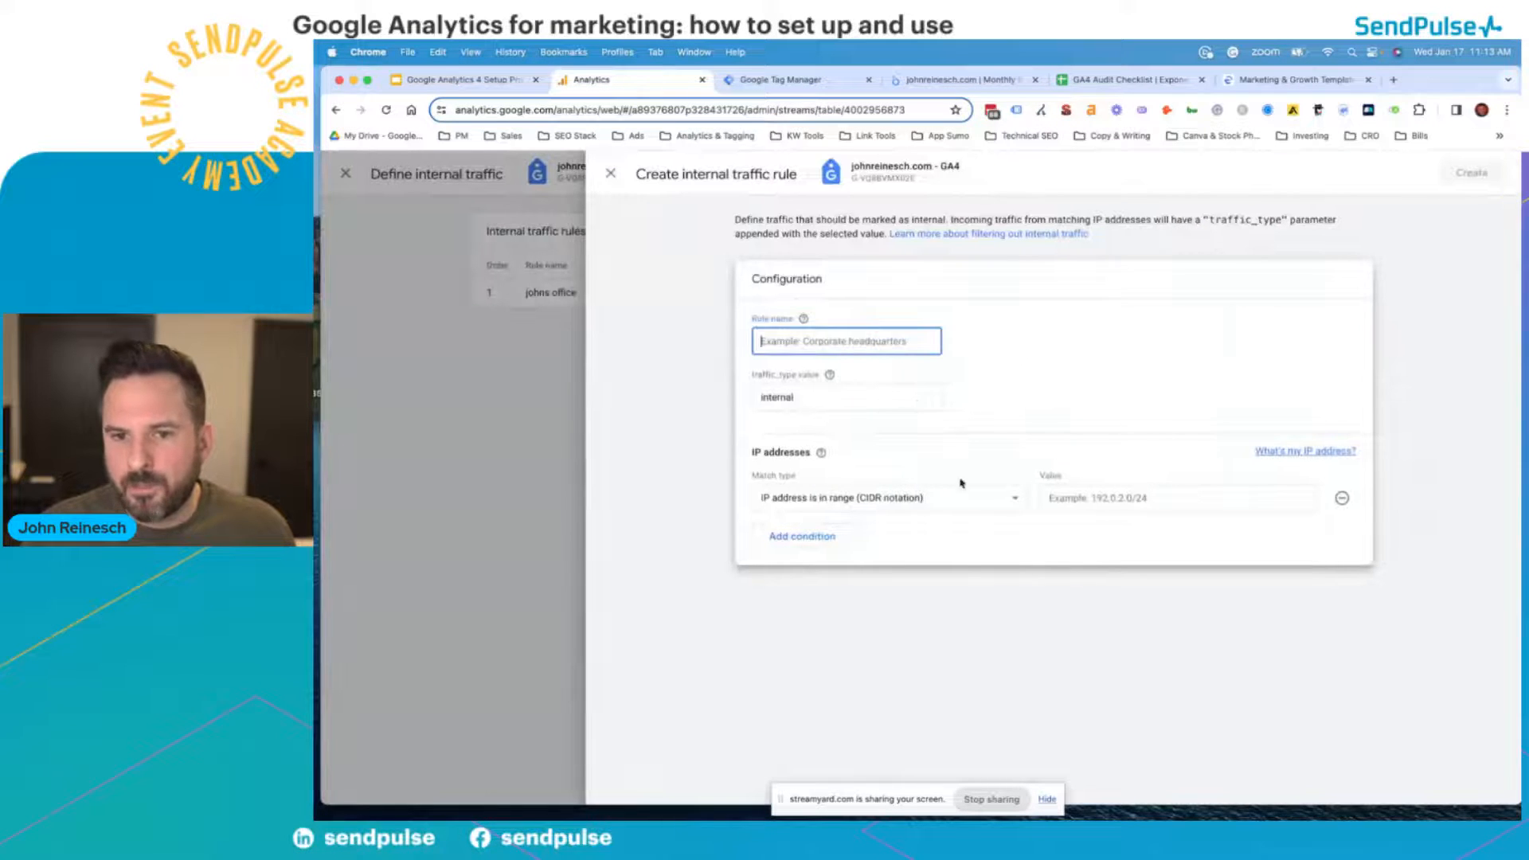
{"action": "left_click", "coordinate": [934, 508]}
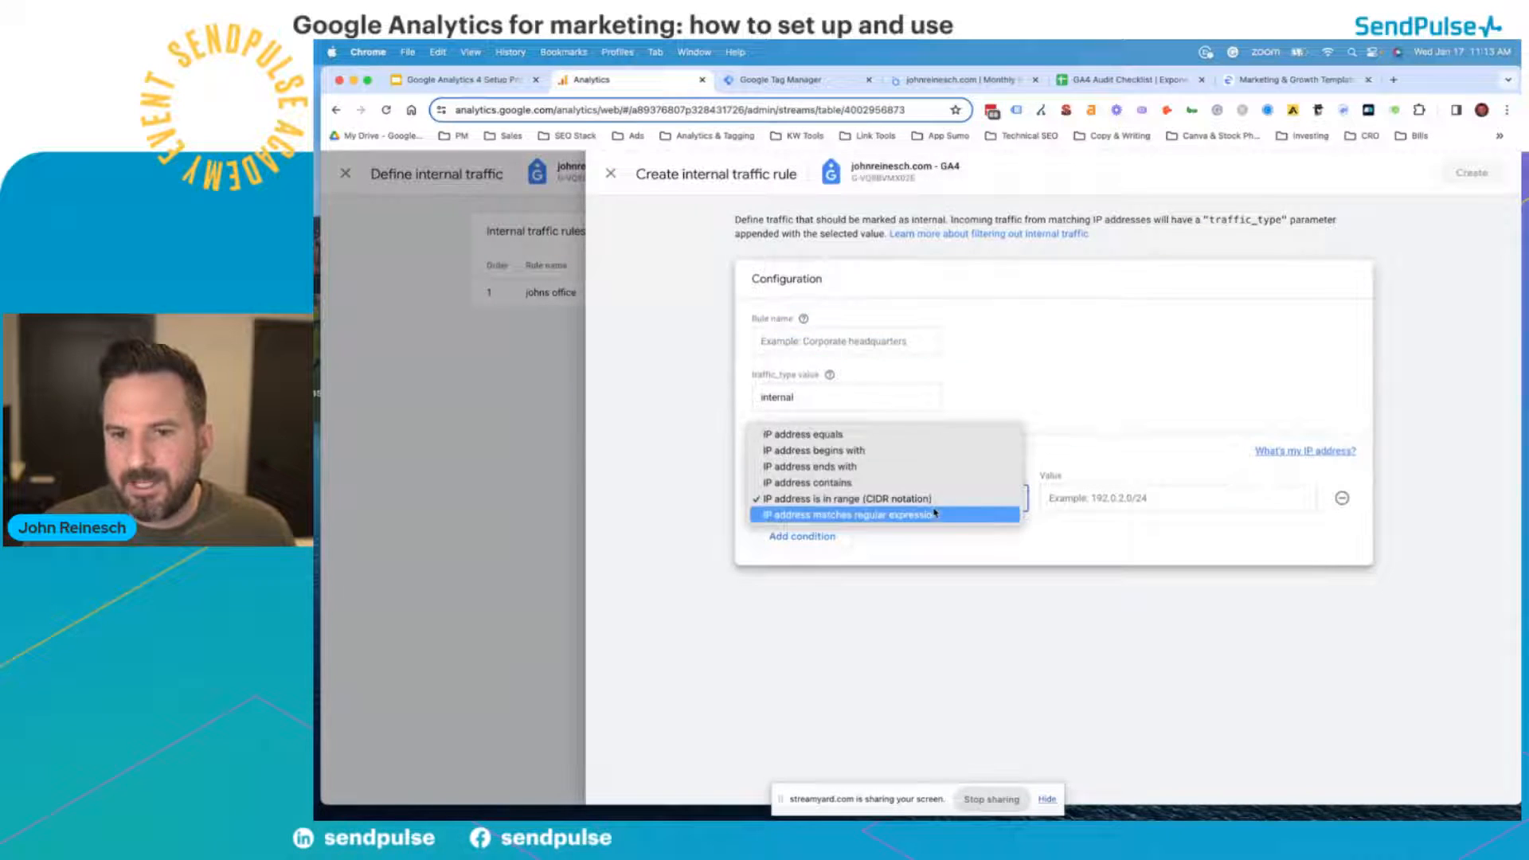
{"action": "left_click", "coordinate": [824, 446]}
{"action": "left_click", "coordinate": [803, 538]}
{"action": "left_click", "coordinate": [848, 534]}
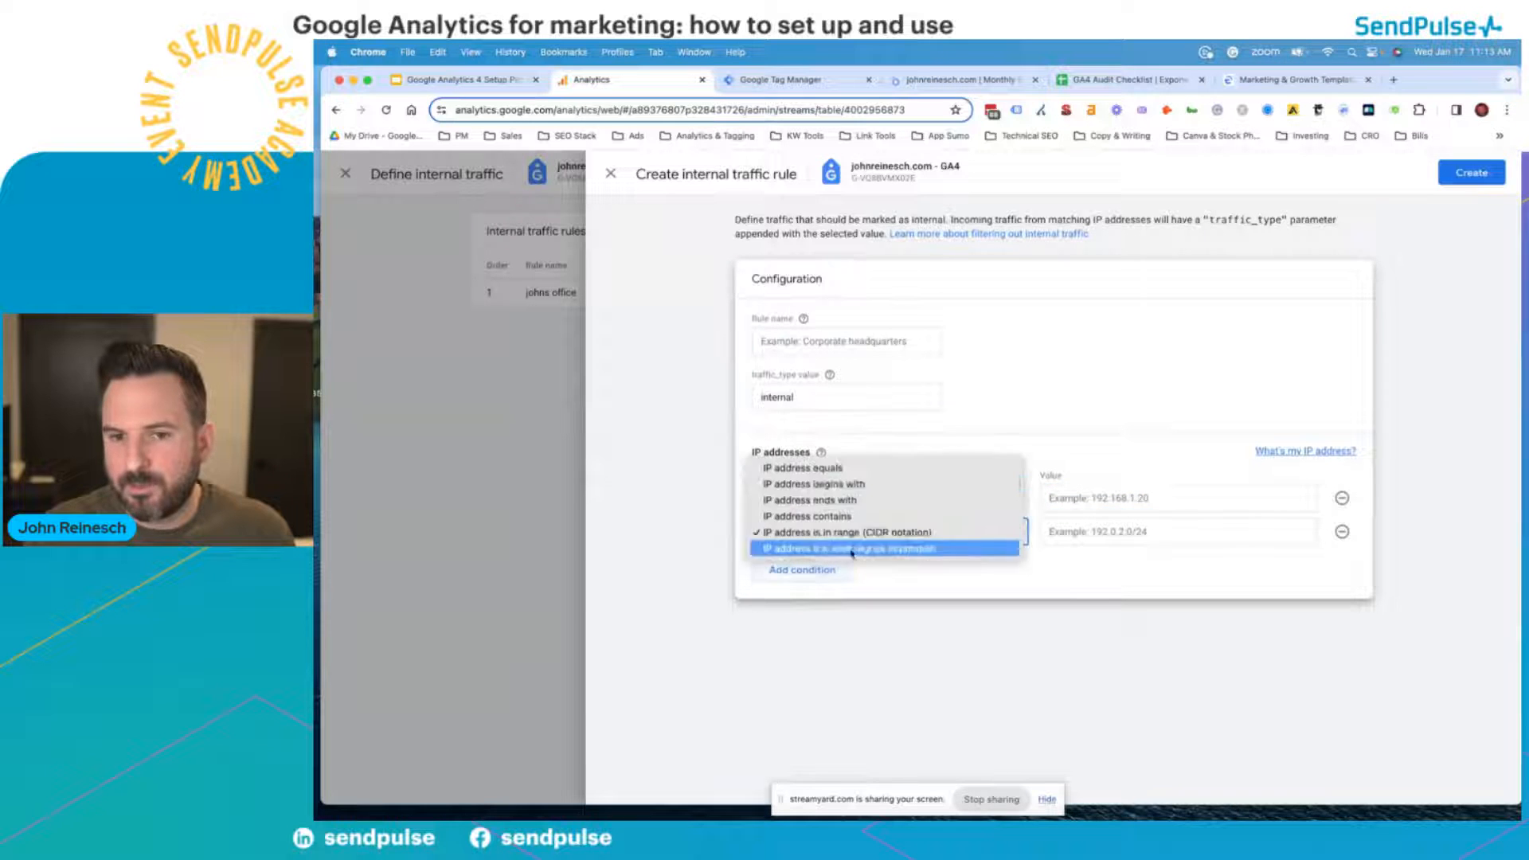
{"action": "left_click", "coordinate": [824, 468]}
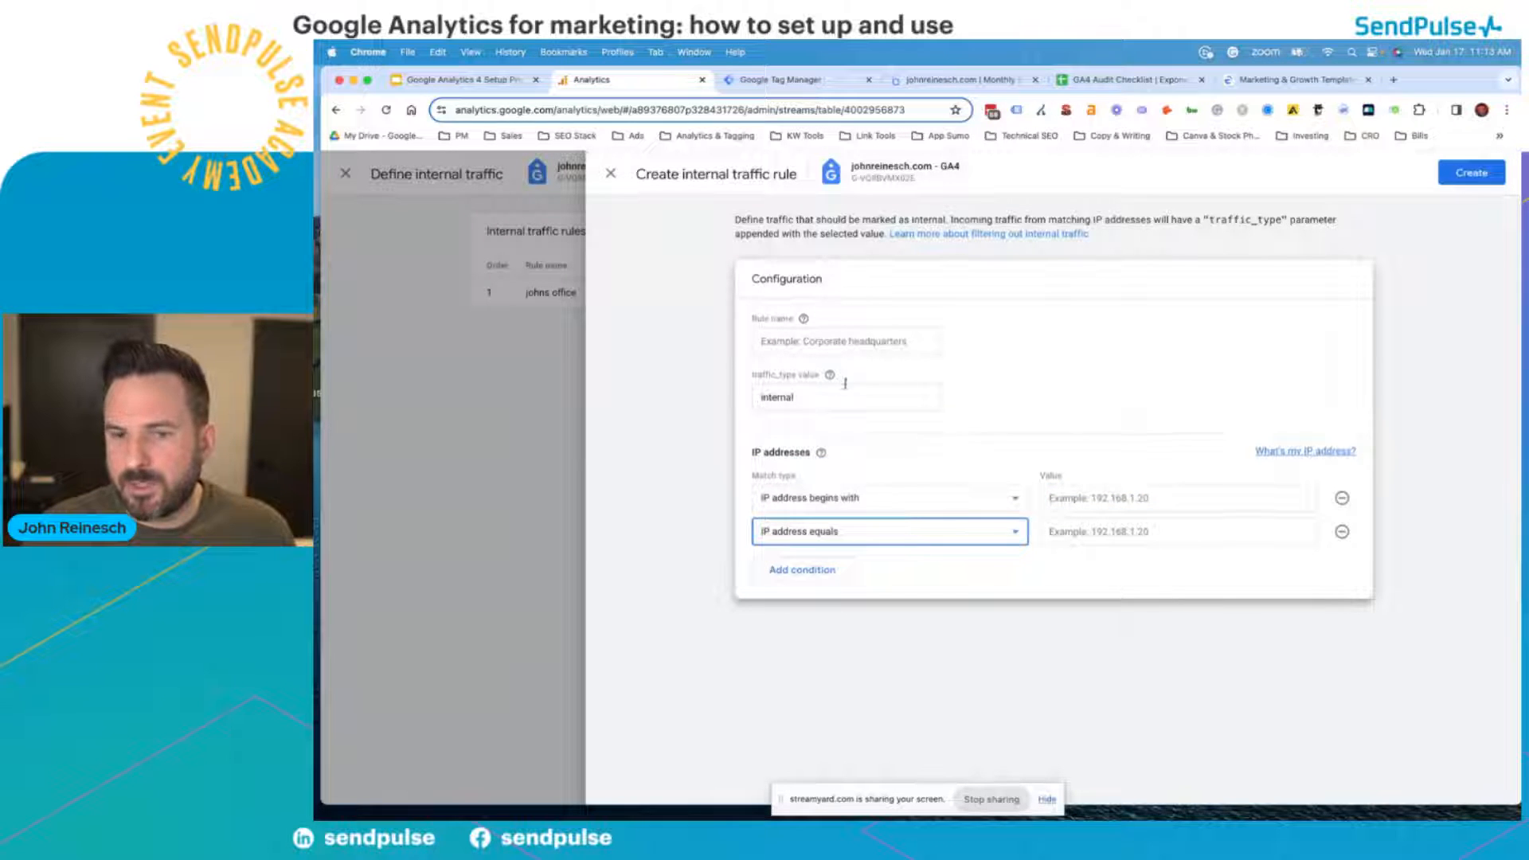
- Discard the unsaved internal traffic rule and return to the list of rules
{"action": "left_click", "coordinate": [610, 173]}
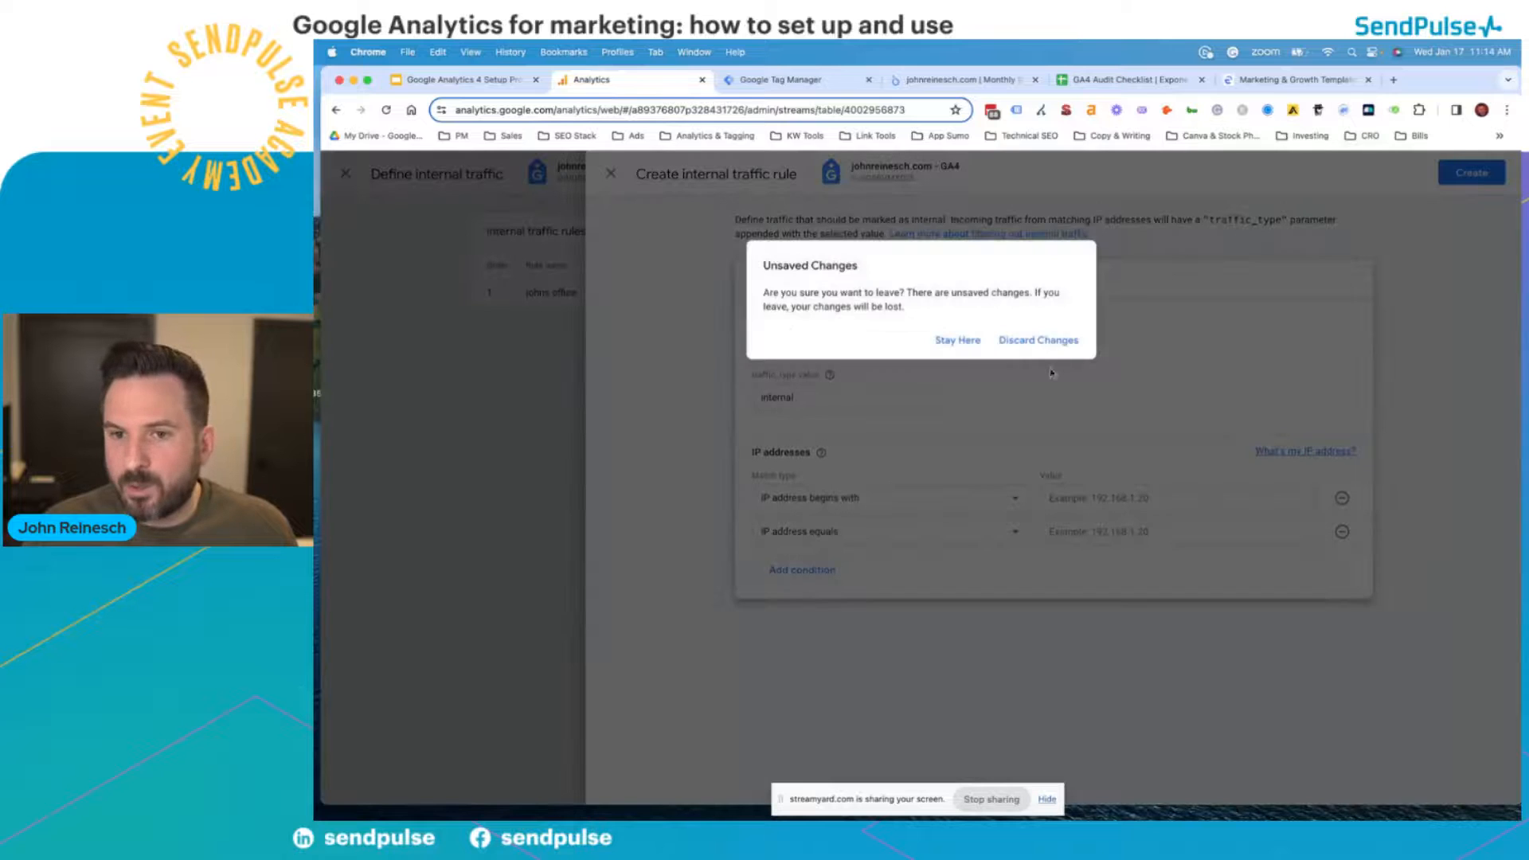
{"action": "left_click", "coordinate": [940, 340]}
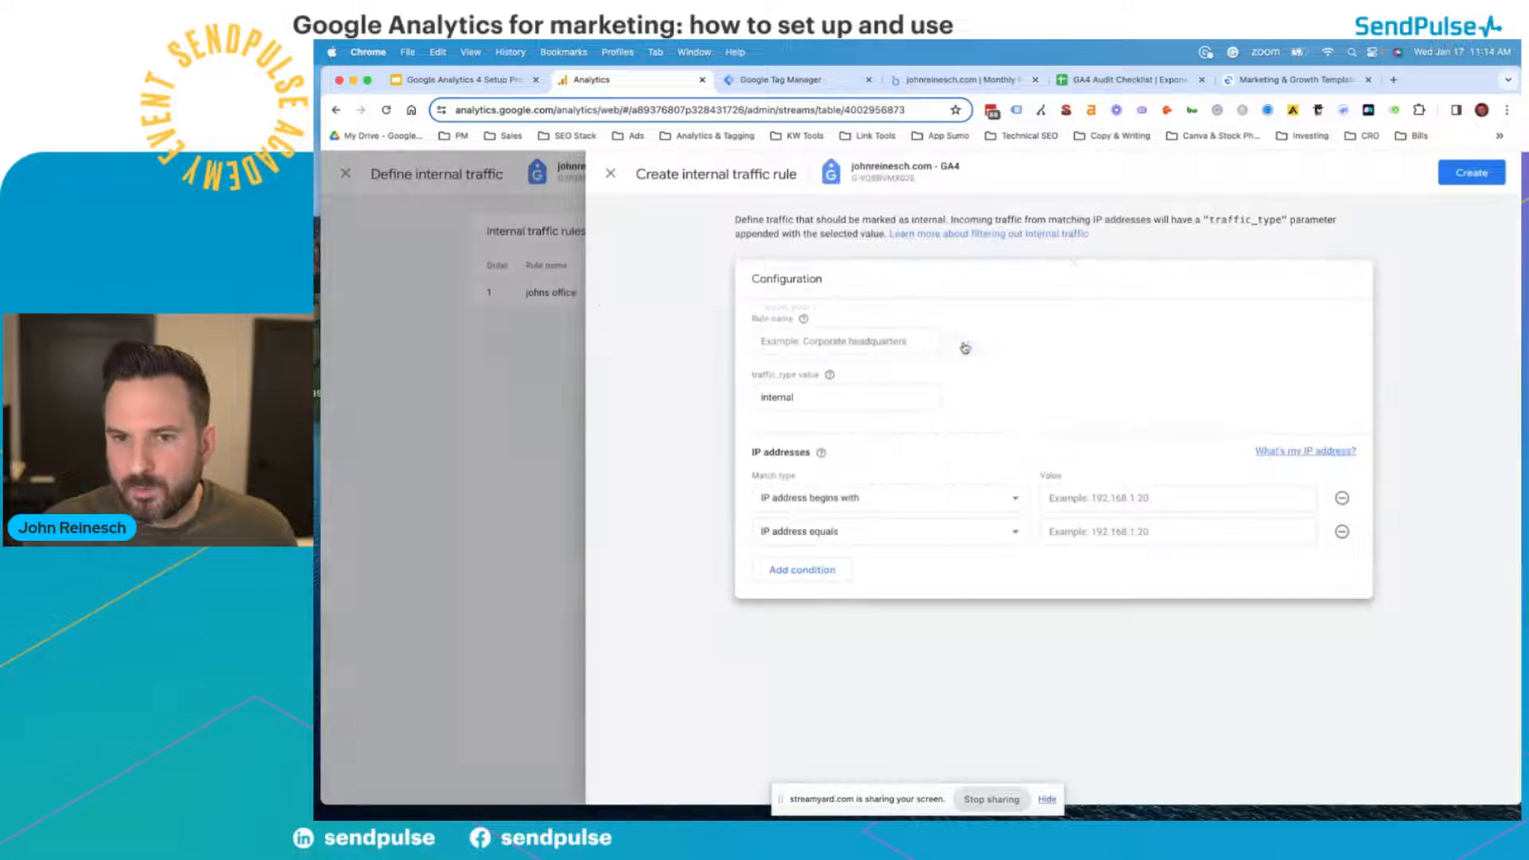
{"action": "left_click", "coordinate": [601, 172]}
{"action": "left_click", "coordinate": [1041, 341]}
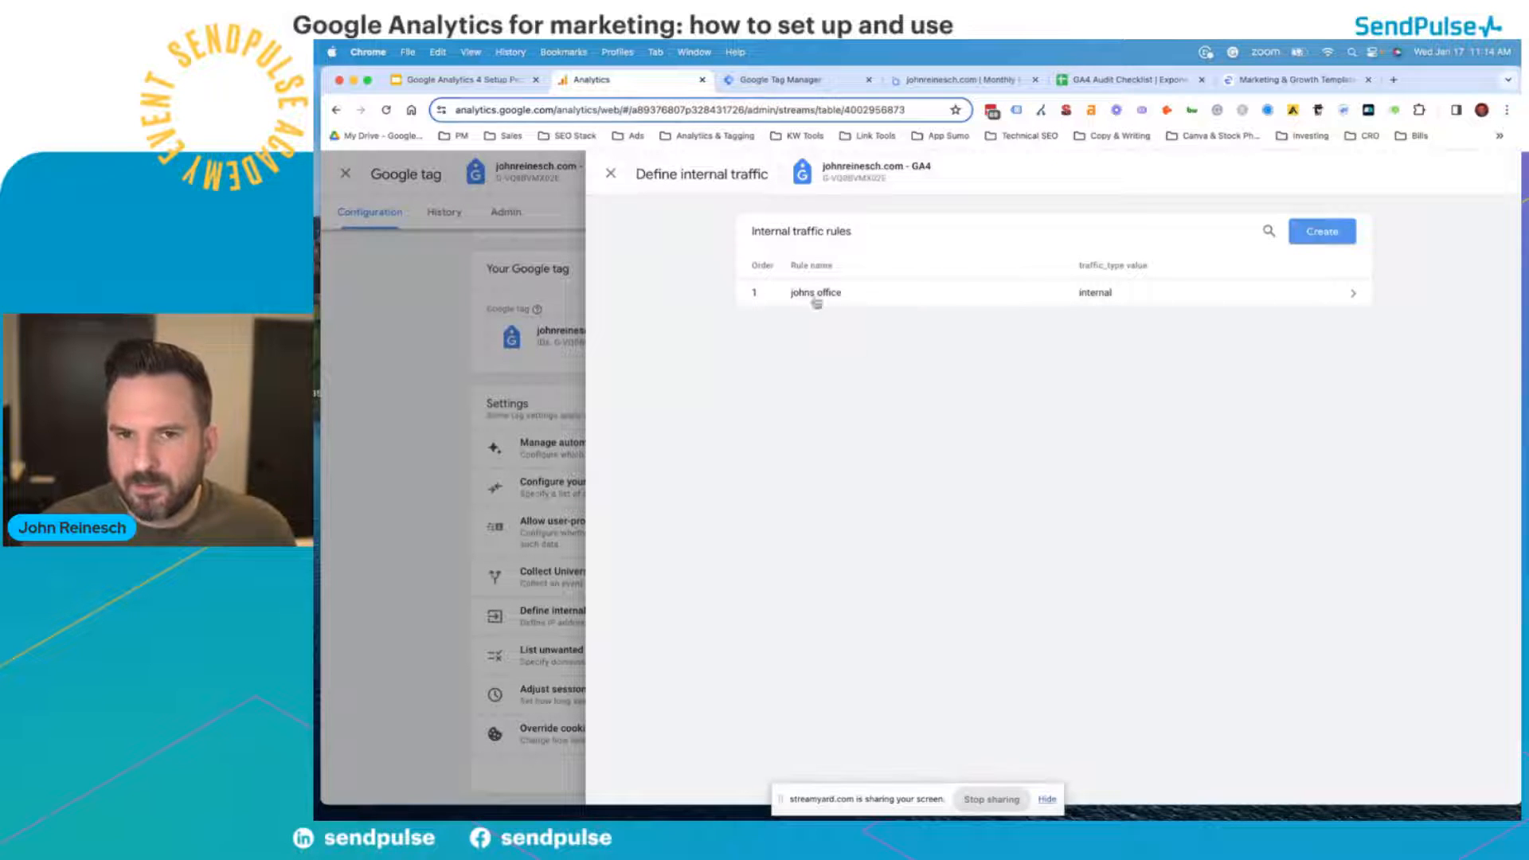
- Leave the tag and stream settings, and examine the operation and state of the Internal Traffic data filter without changing it
{"action": "left_click", "coordinate": [610, 173]}
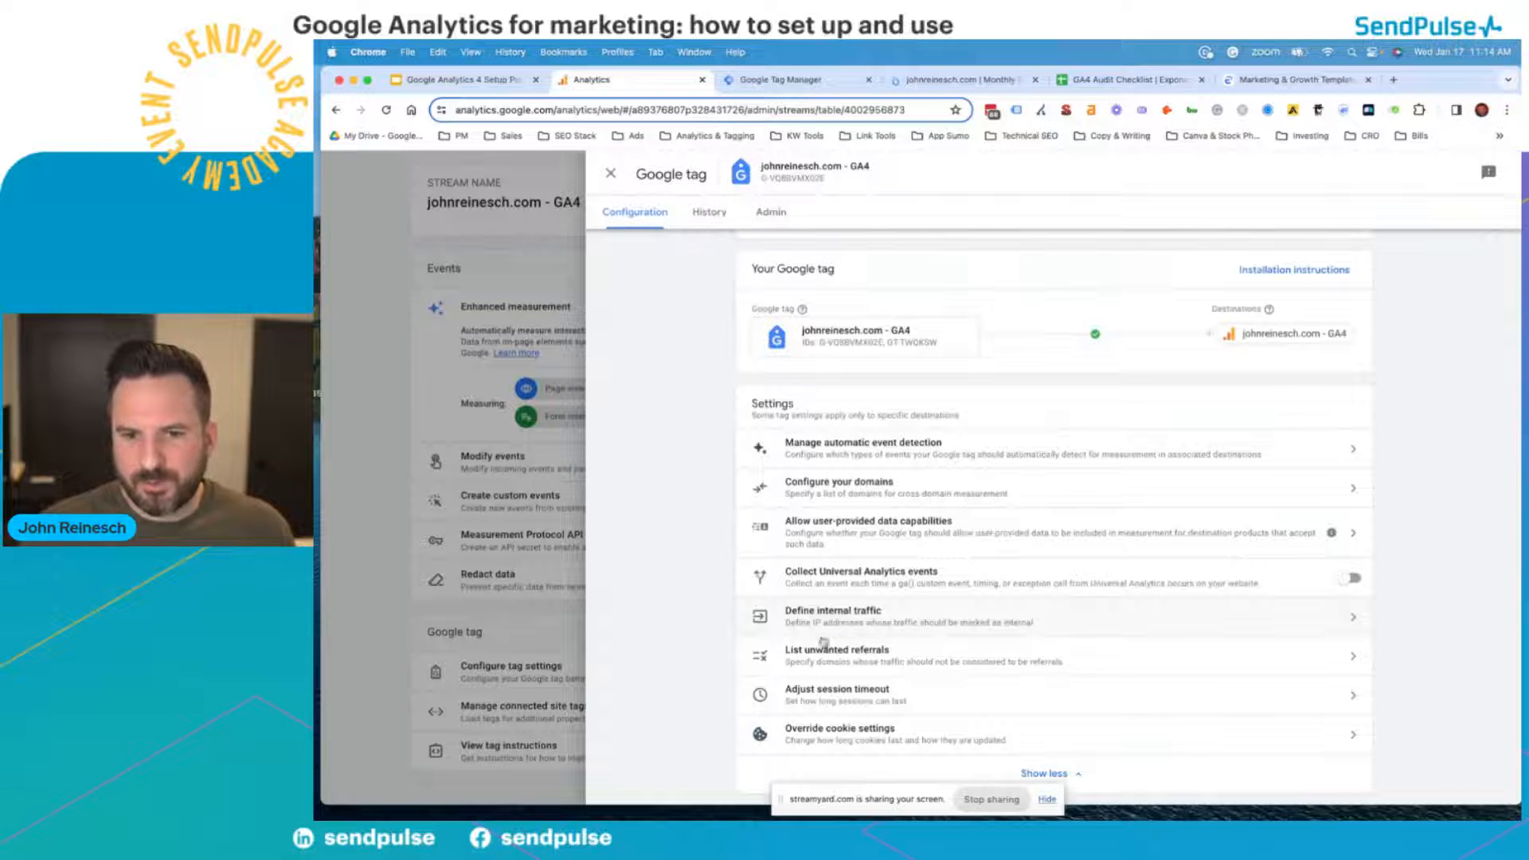
{"action": "left_click", "coordinate": [615, 176]}
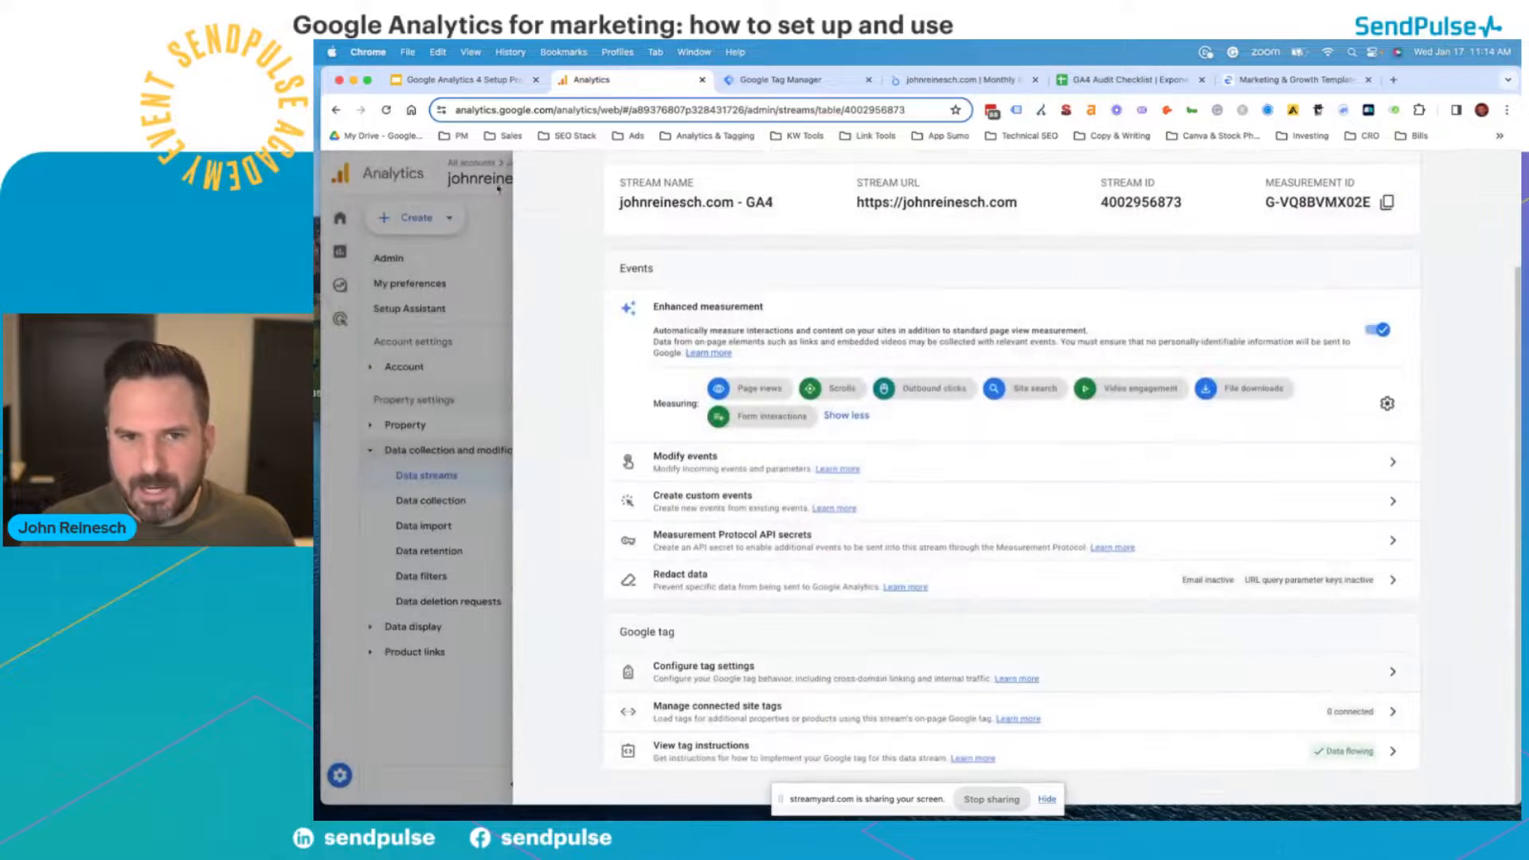
{"action": "key", "text": "Escape"}
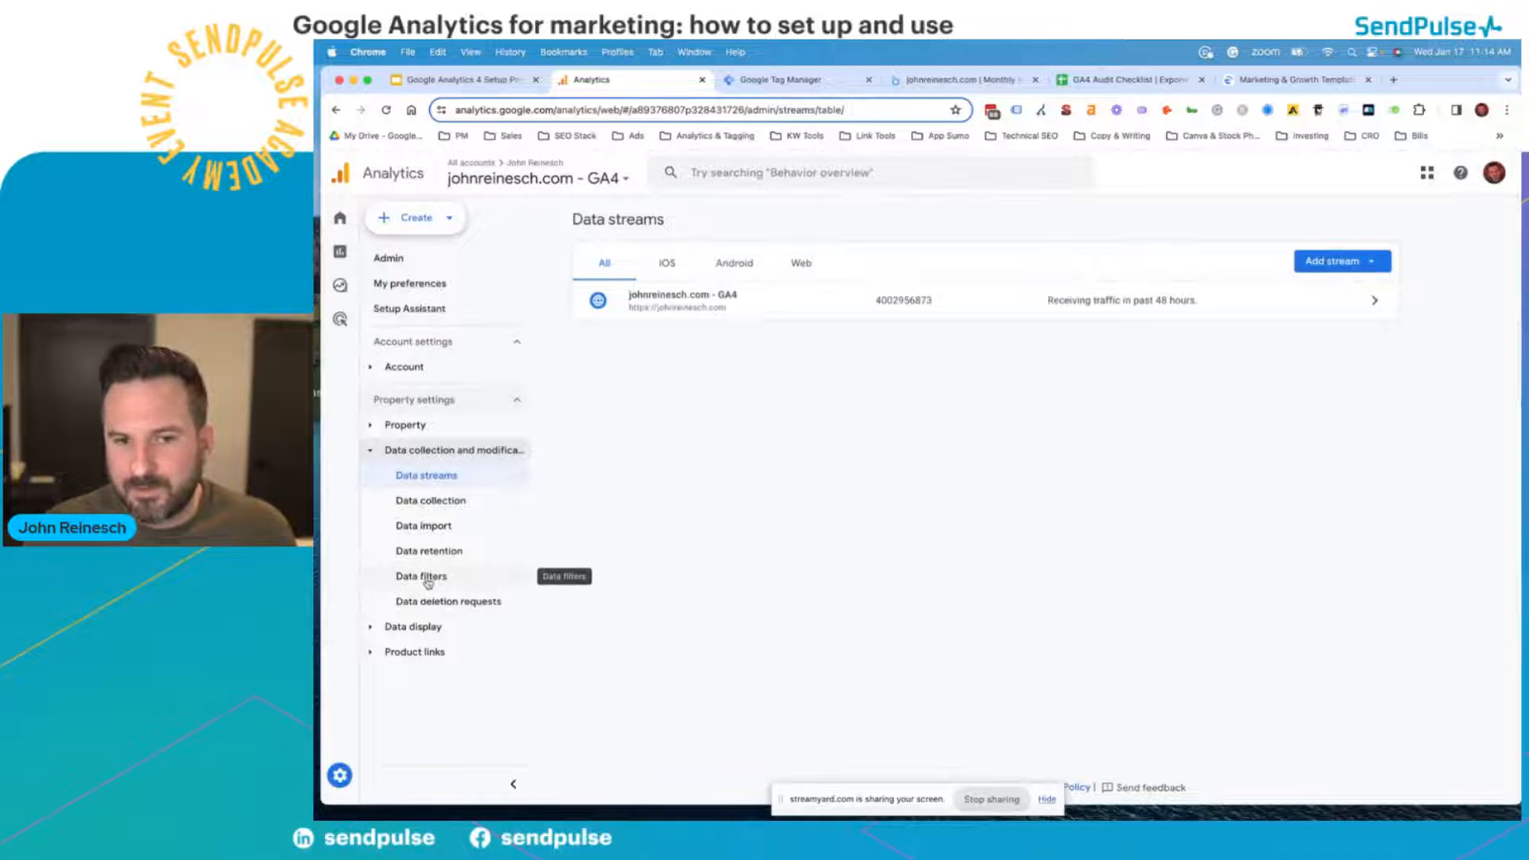
{"action": "left_click", "coordinate": [408, 580]}
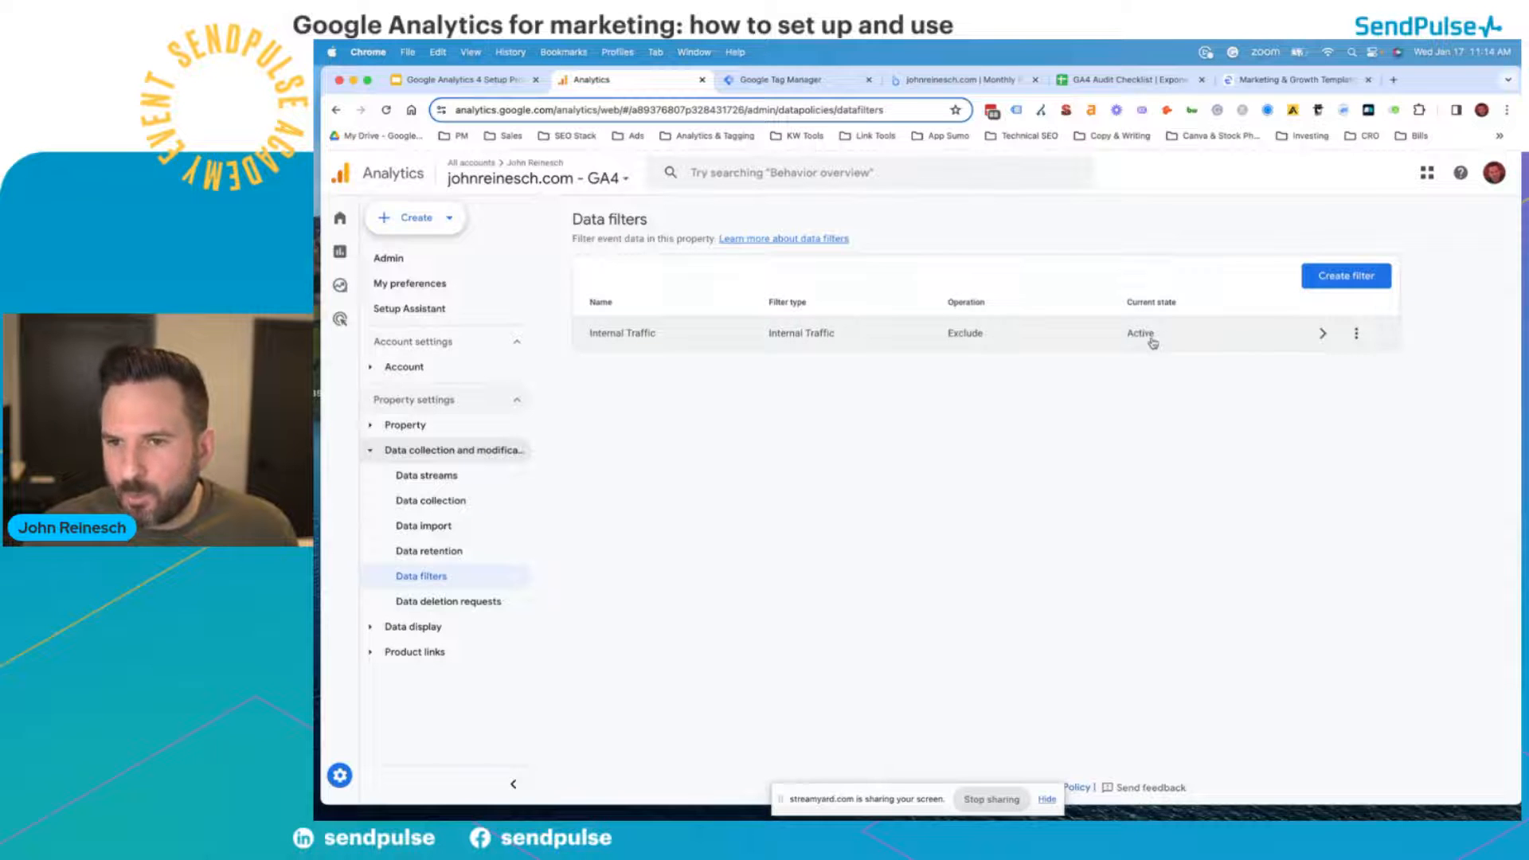
{"action": "left_click", "coordinate": [1125, 341]}
{"action": "scroll", "coordinate": [690, 542], "scroll_direction": "down", "scroll_amount": 2}
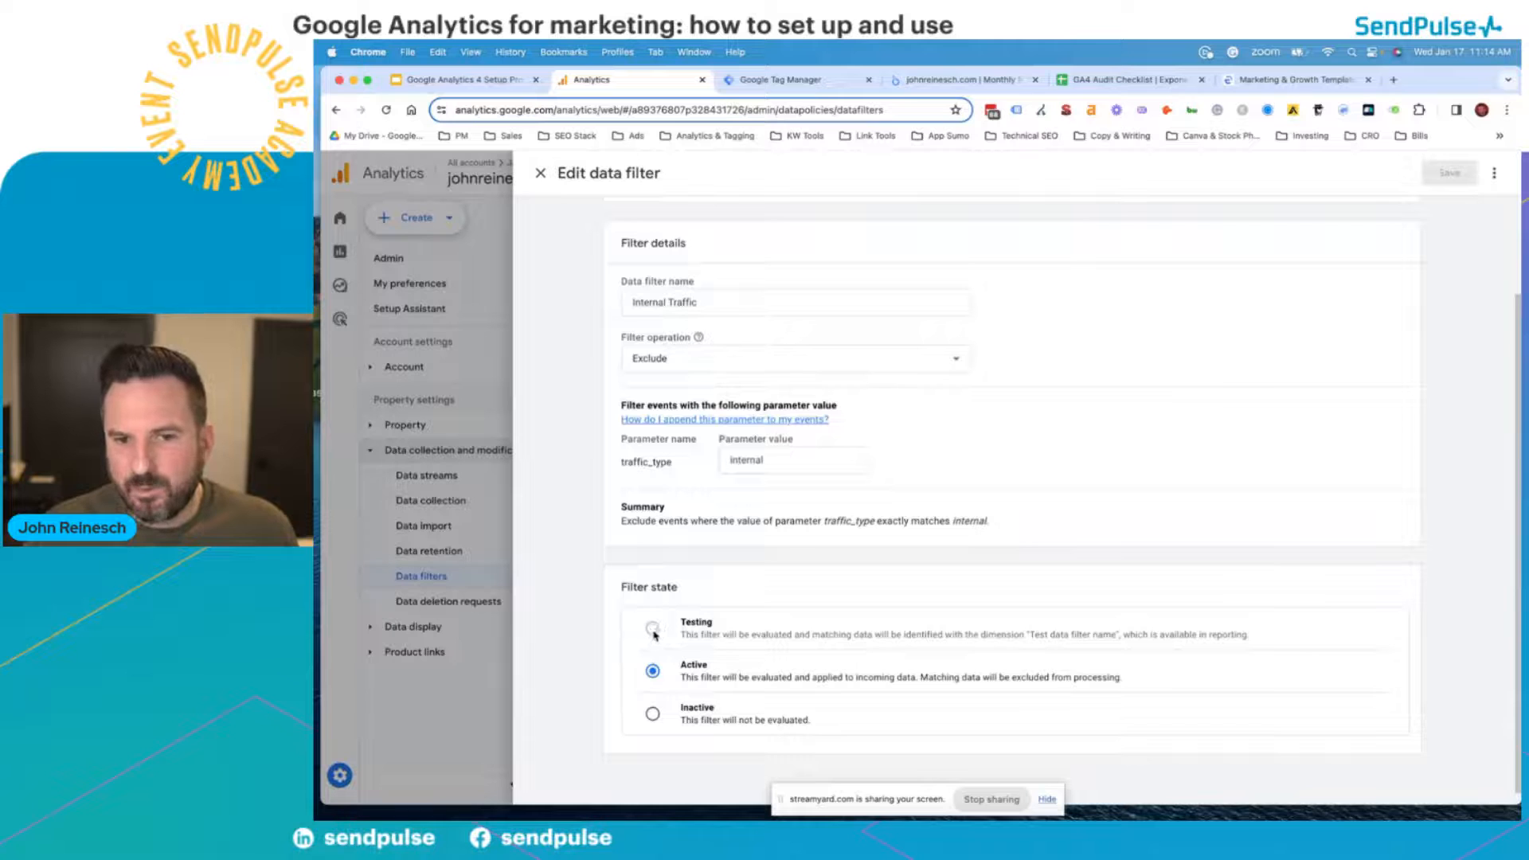
{"action": "scroll", "coordinate": [653, 673], "scroll_direction": "up", "scroll_amount": 2}
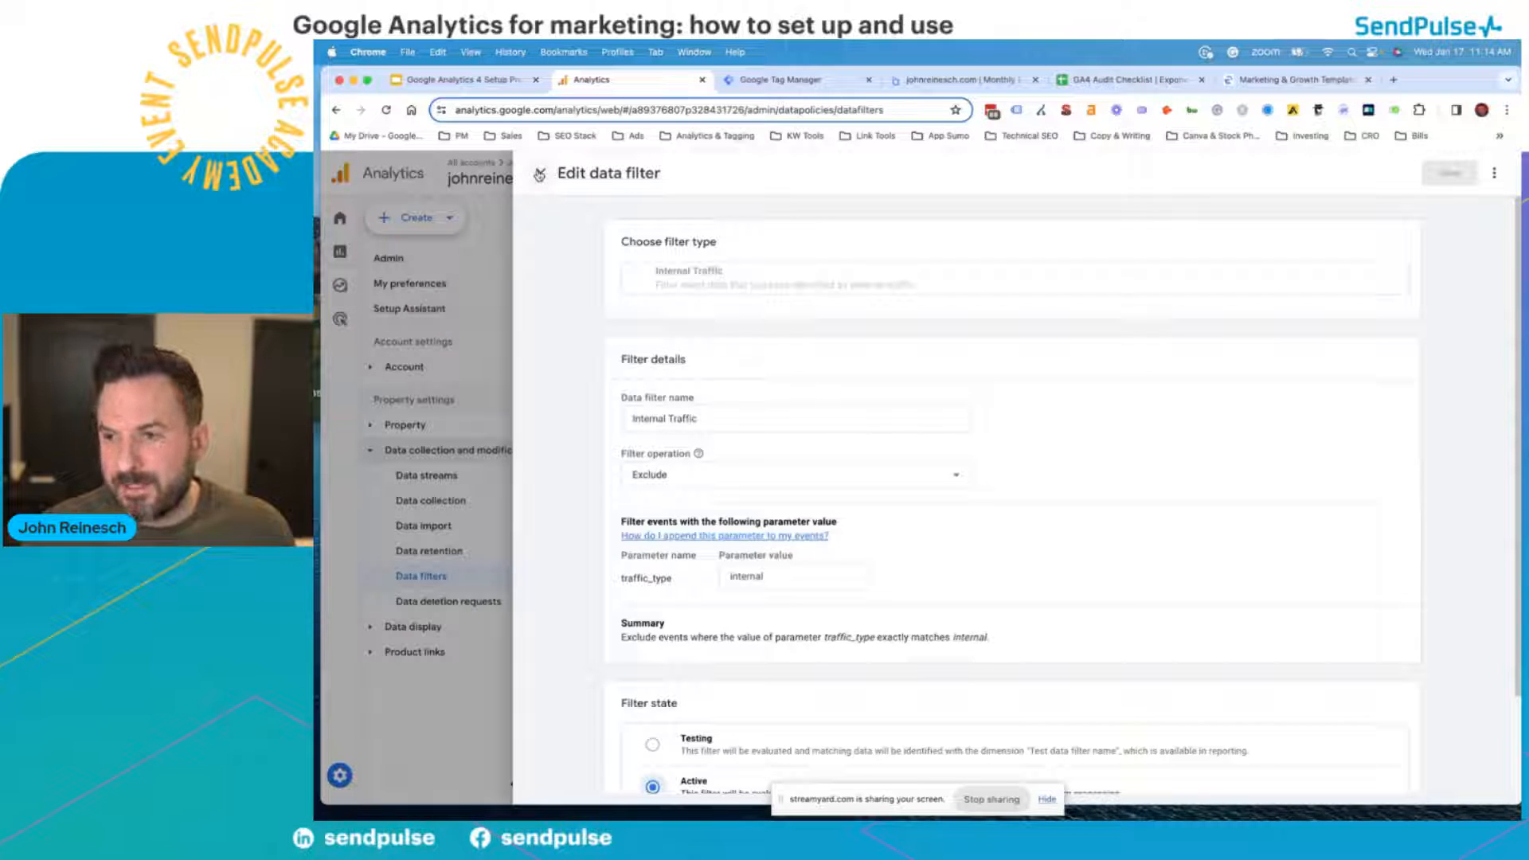
{"action": "scroll", "coordinate": [752, 591], "scroll_direction": "down", "scroll_amount": 2}
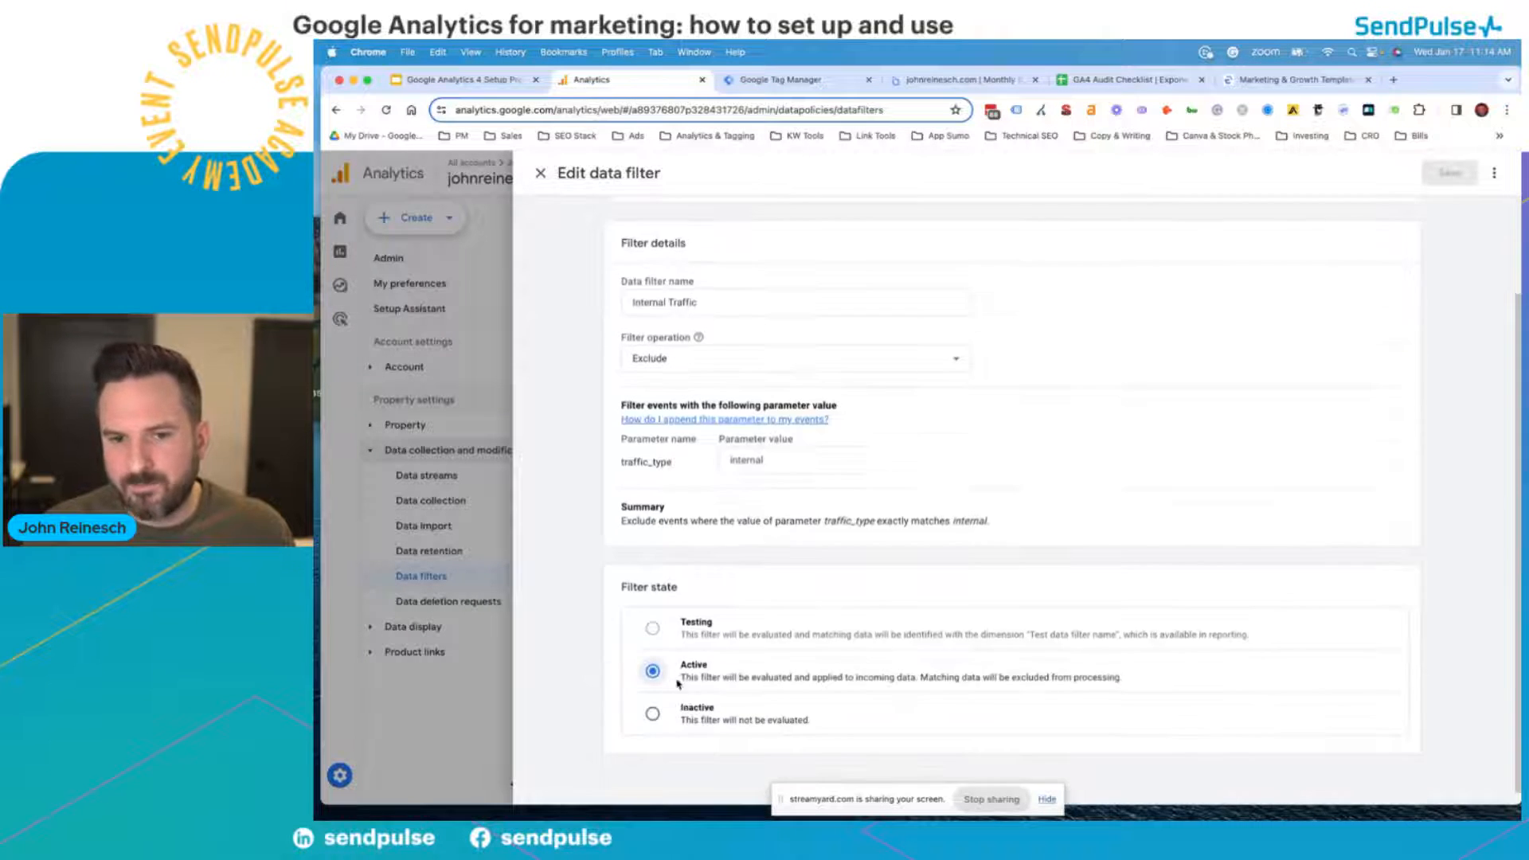
{"action": "left_click", "coordinate": [539, 172]}
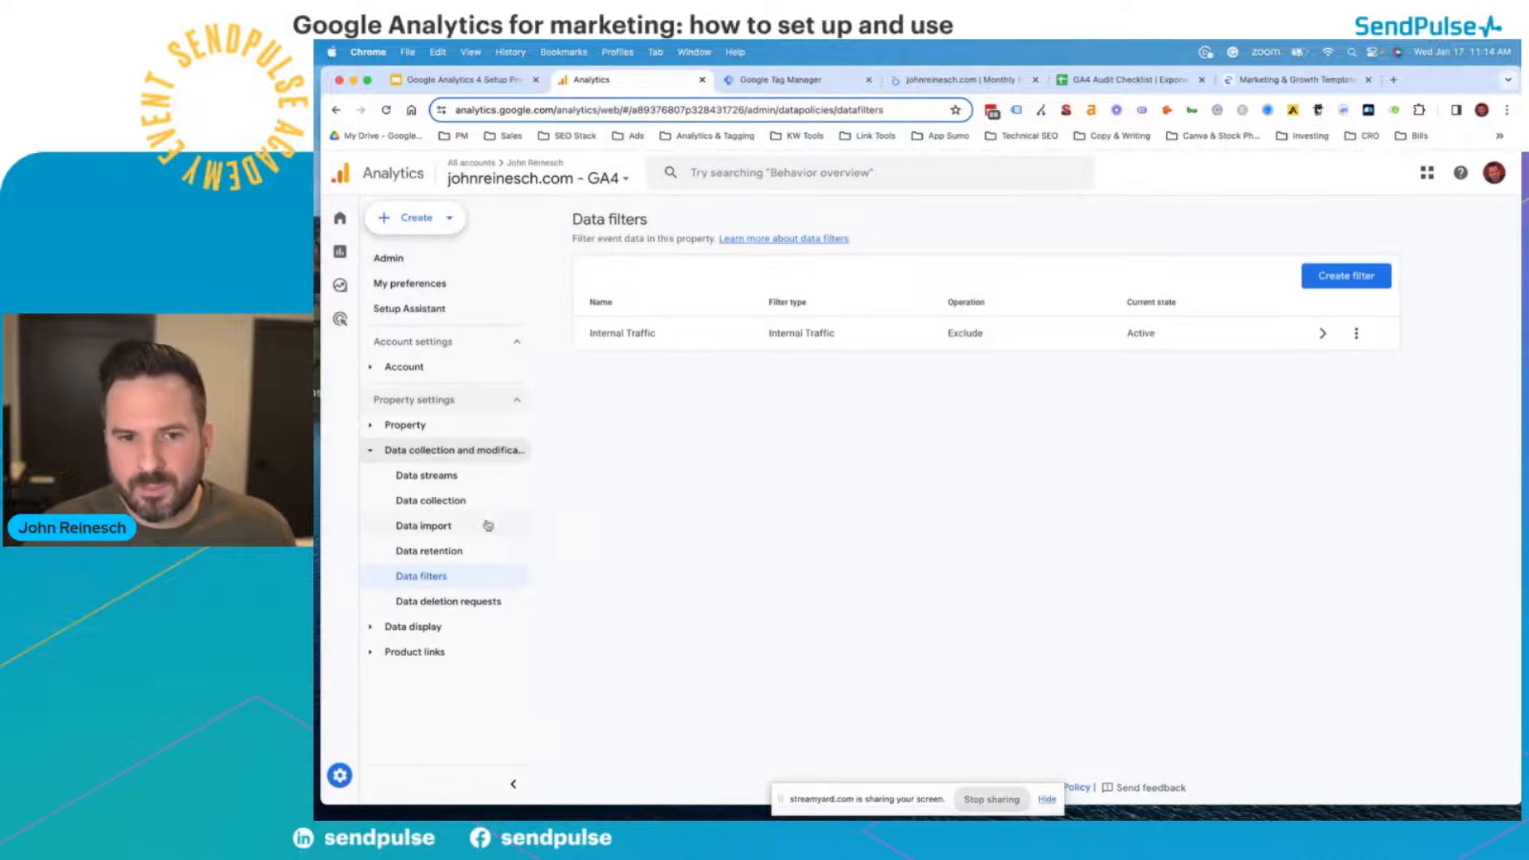
- Reopen the details of the GA4 web data stream to view its events and Google tag settings
{"action": "left_click", "coordinate": [434, 477]}
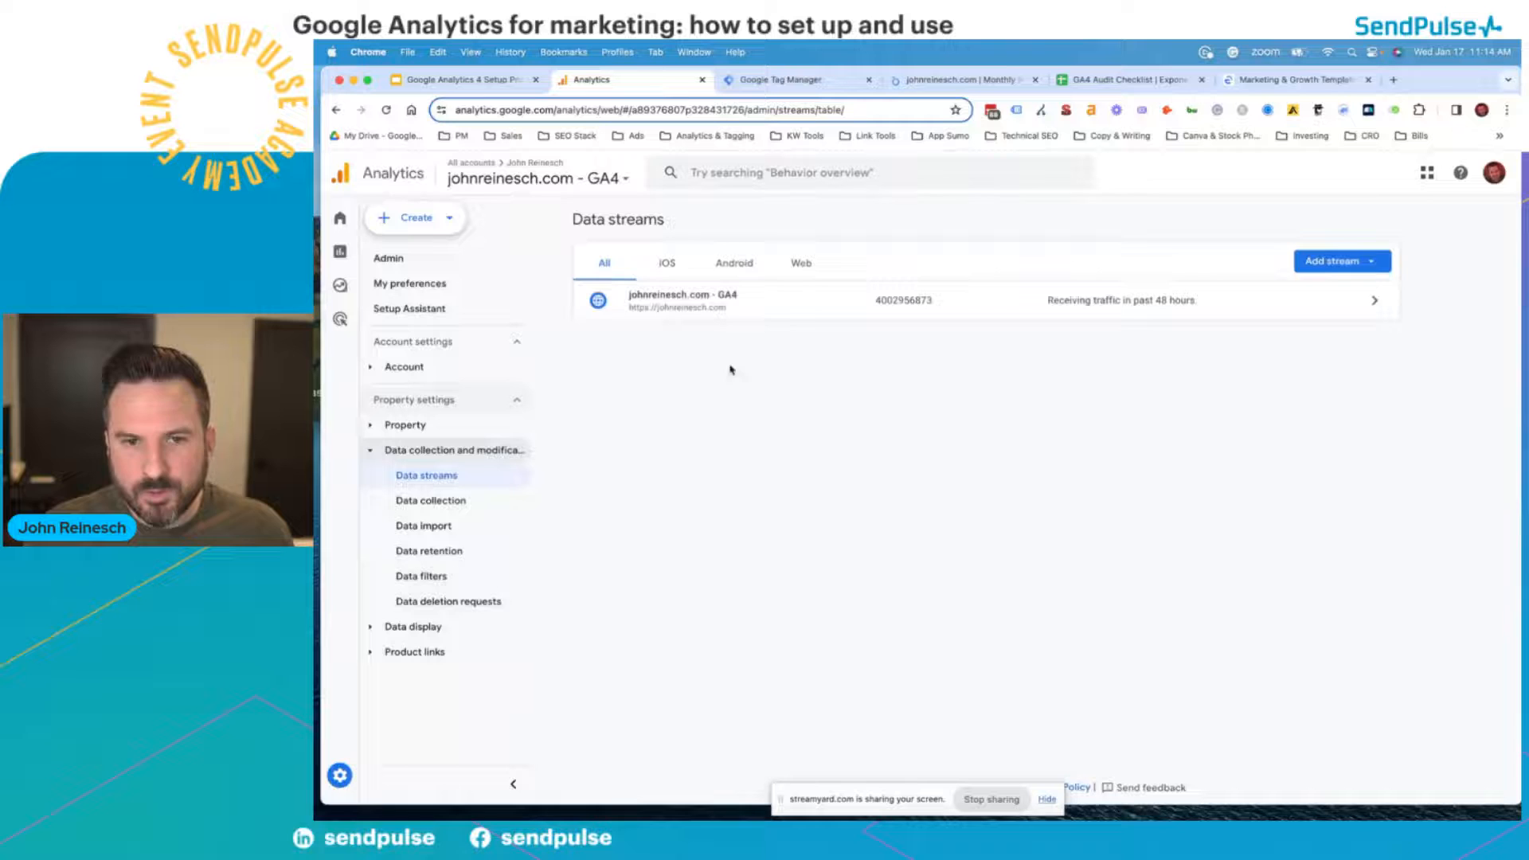
{"action": "left_click", "coordinate": [778, 303]}
{"action": "scroll", "coordinate": [942, 737], "scroll_direction": "down", "scroll_amount": 3}
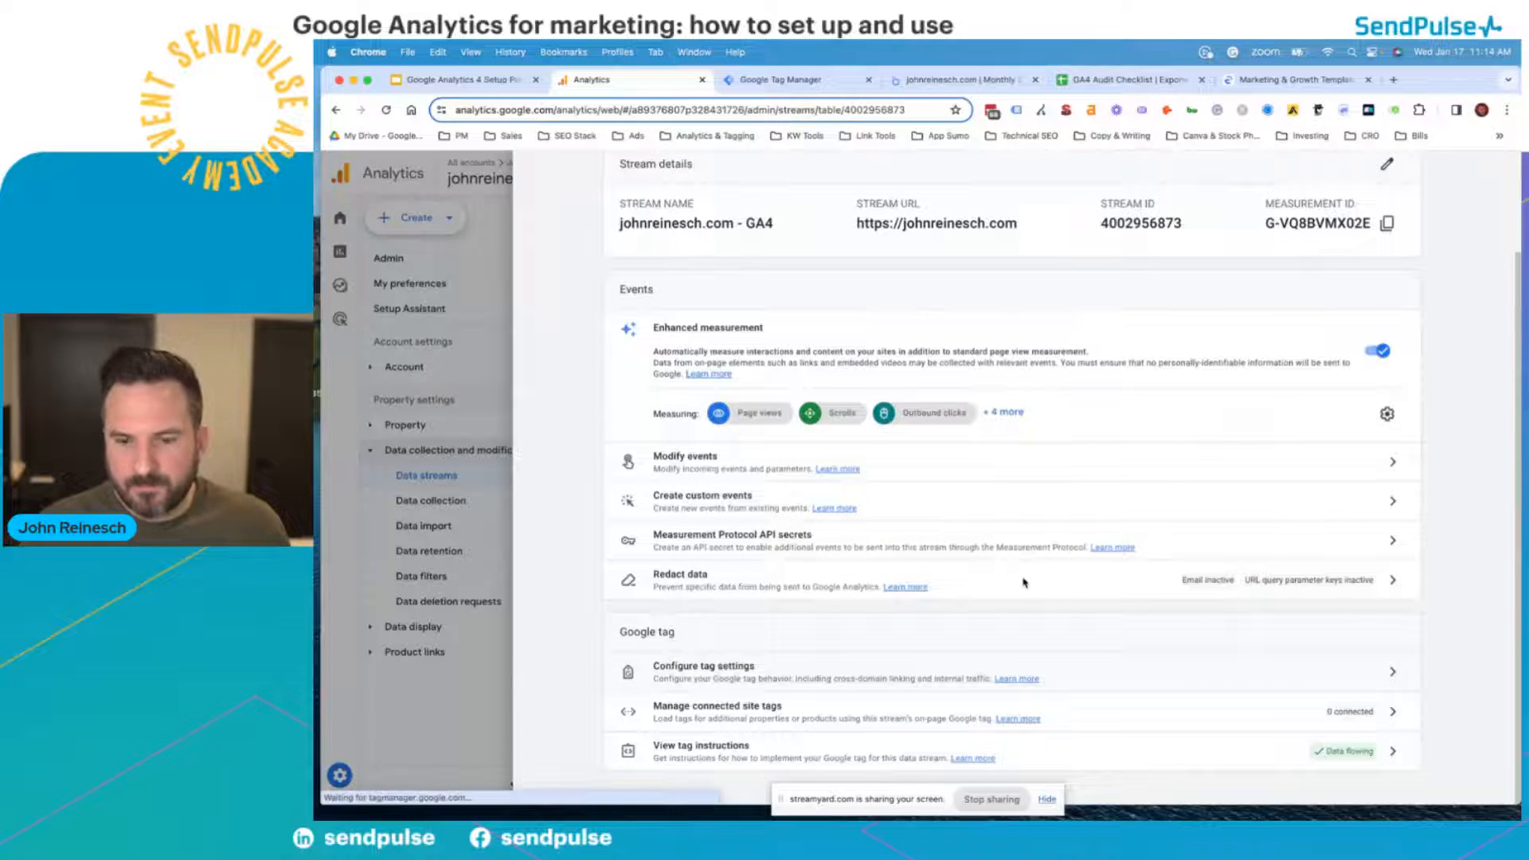
- Open the session timeout configuration from the full list of the stream's Google tag settings
{"action": "left_click", "coordinate": [1025, 671]}
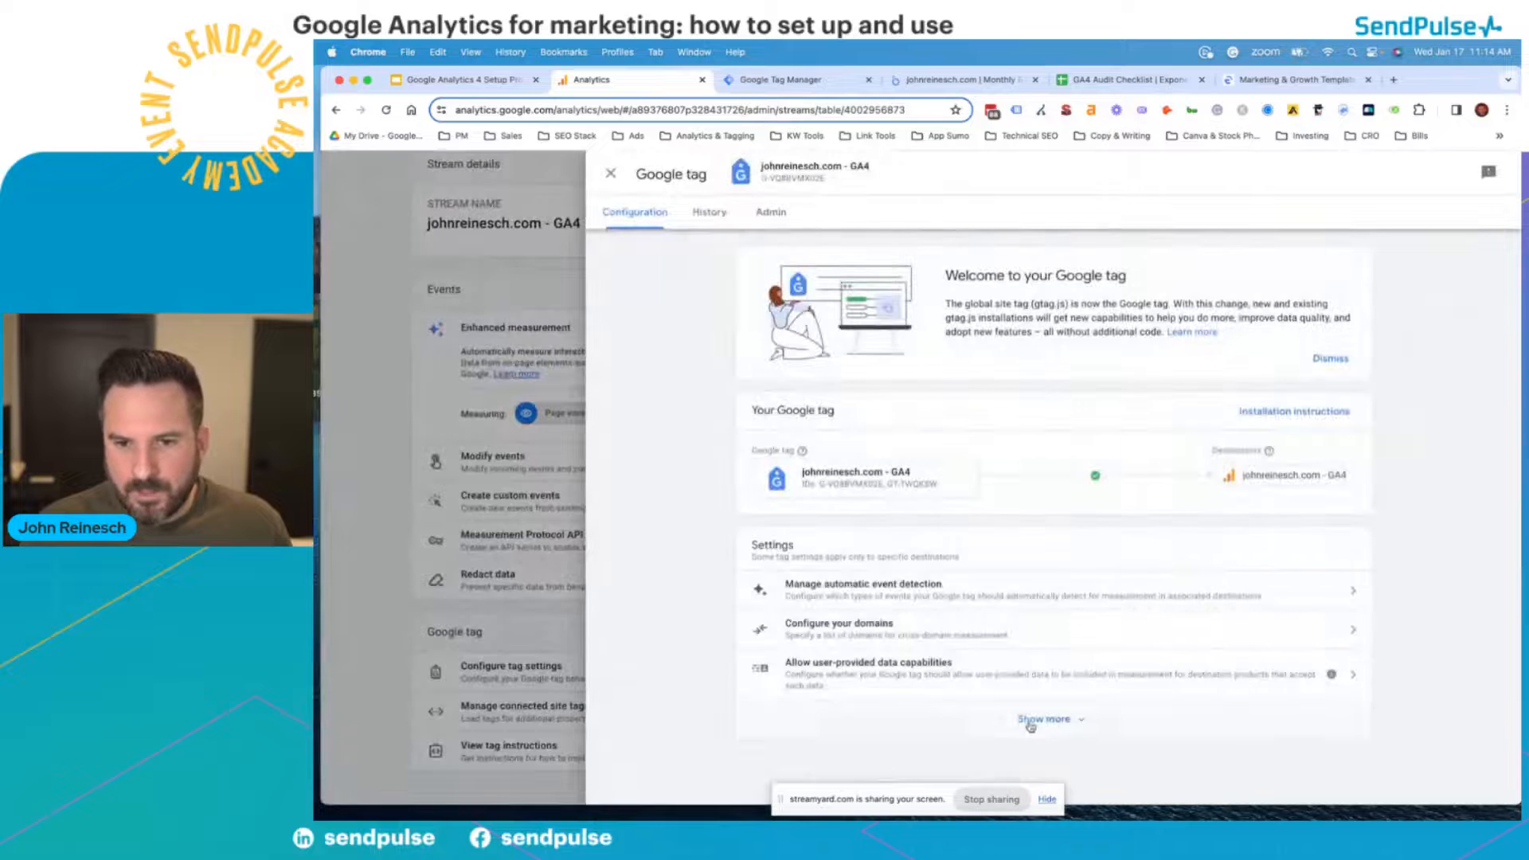
{"action": "left_click", "coordinate": [1030, 721]}
{"action": "scroll", "coordinate": [996, 605], "scroll_direction": "down", "scroll_amount": 2}
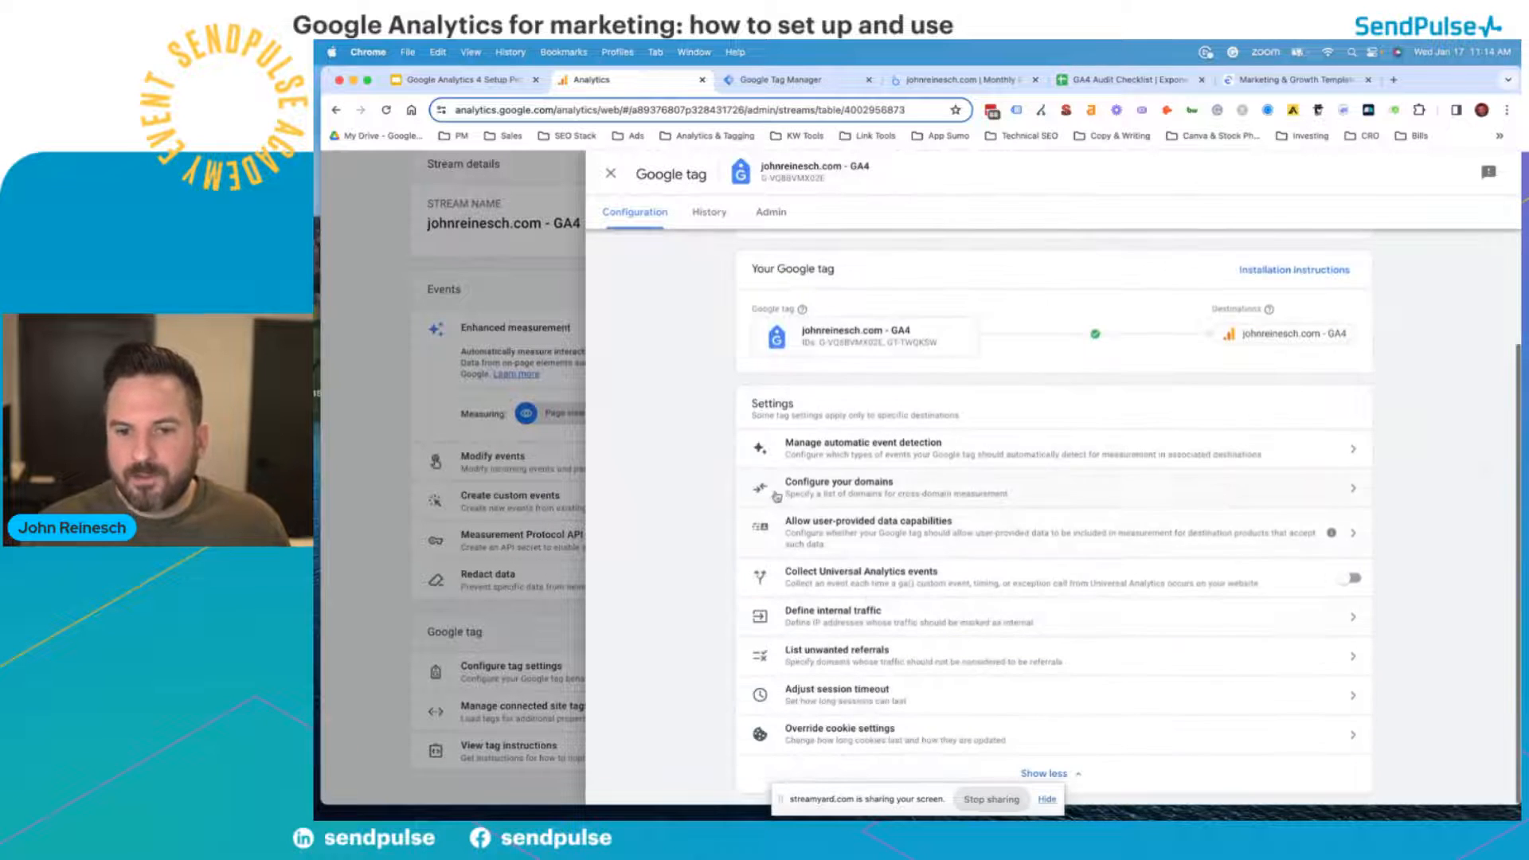
{"action": "left_click", "coordinate": [877, 698]}
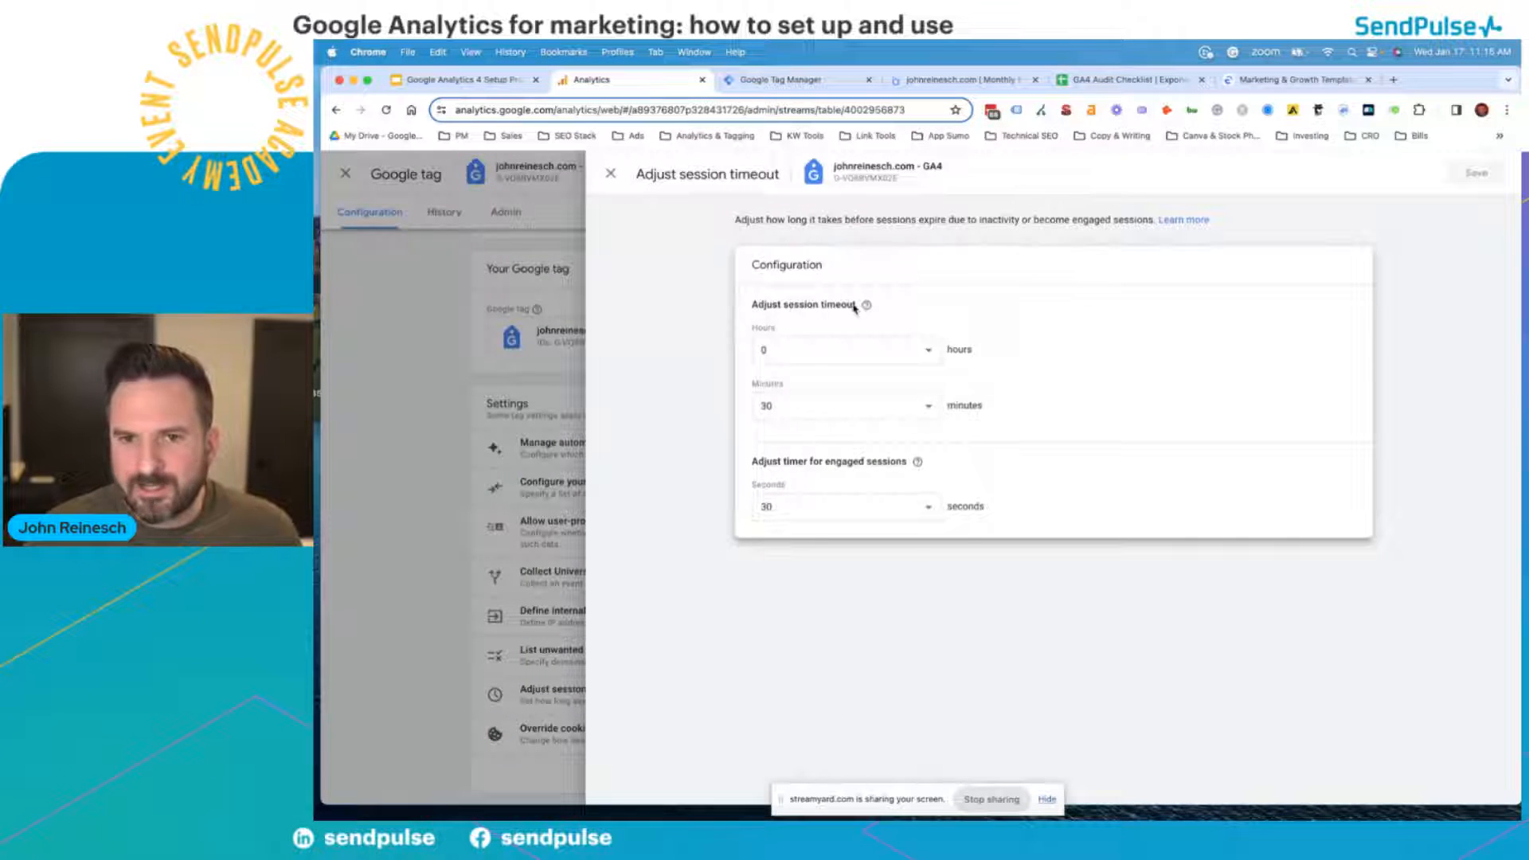
- Read the session timeout explanation and review the selectable minute values without changing the timeout
{"action": "mouse_move", "coordinate": [867, 305]}
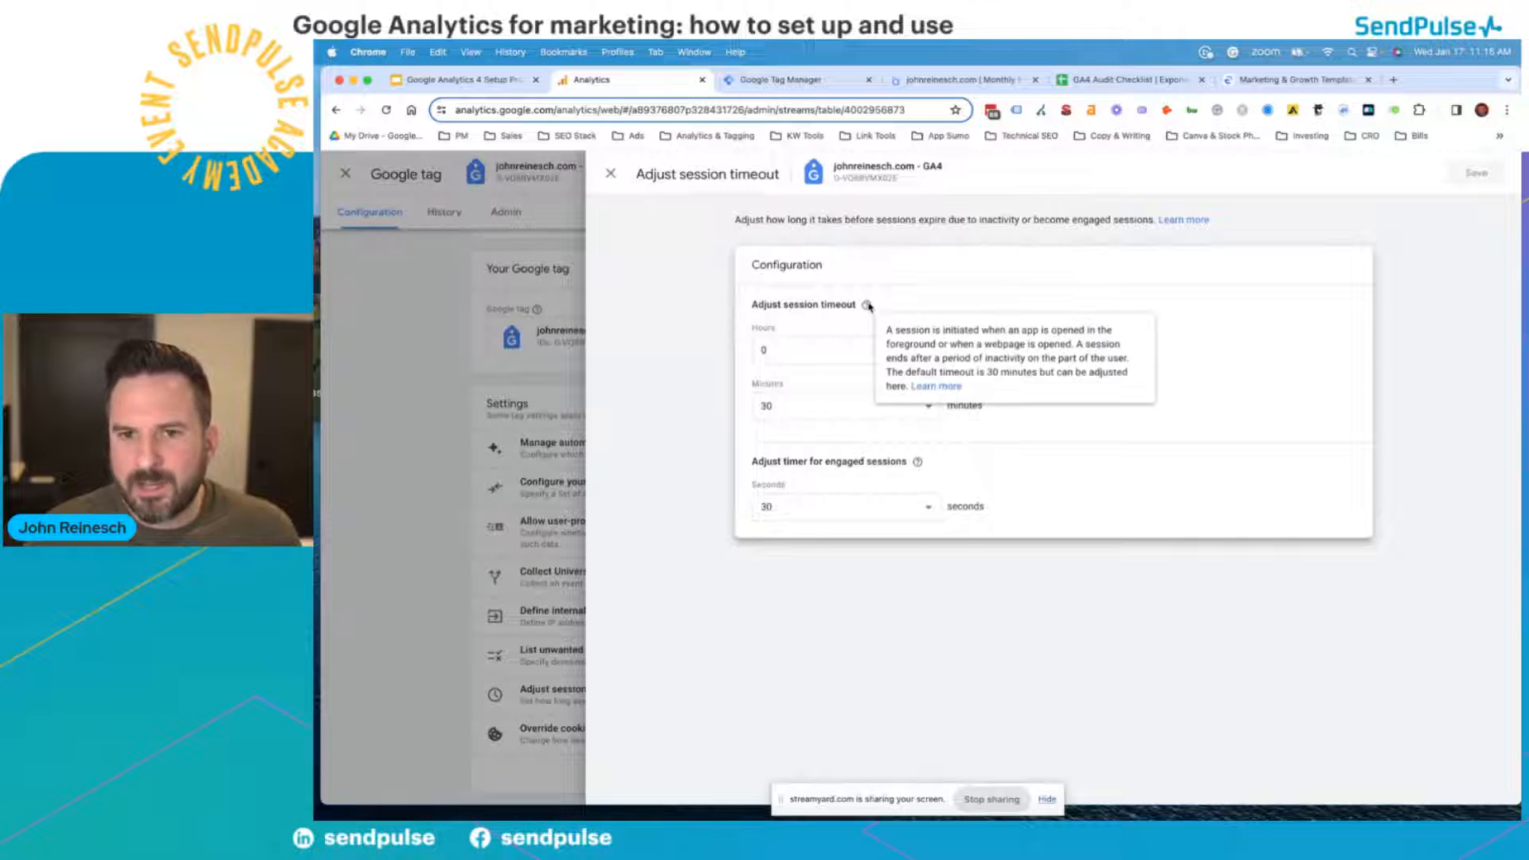
{"action": "left_click", "coordinate": [786, 407]}
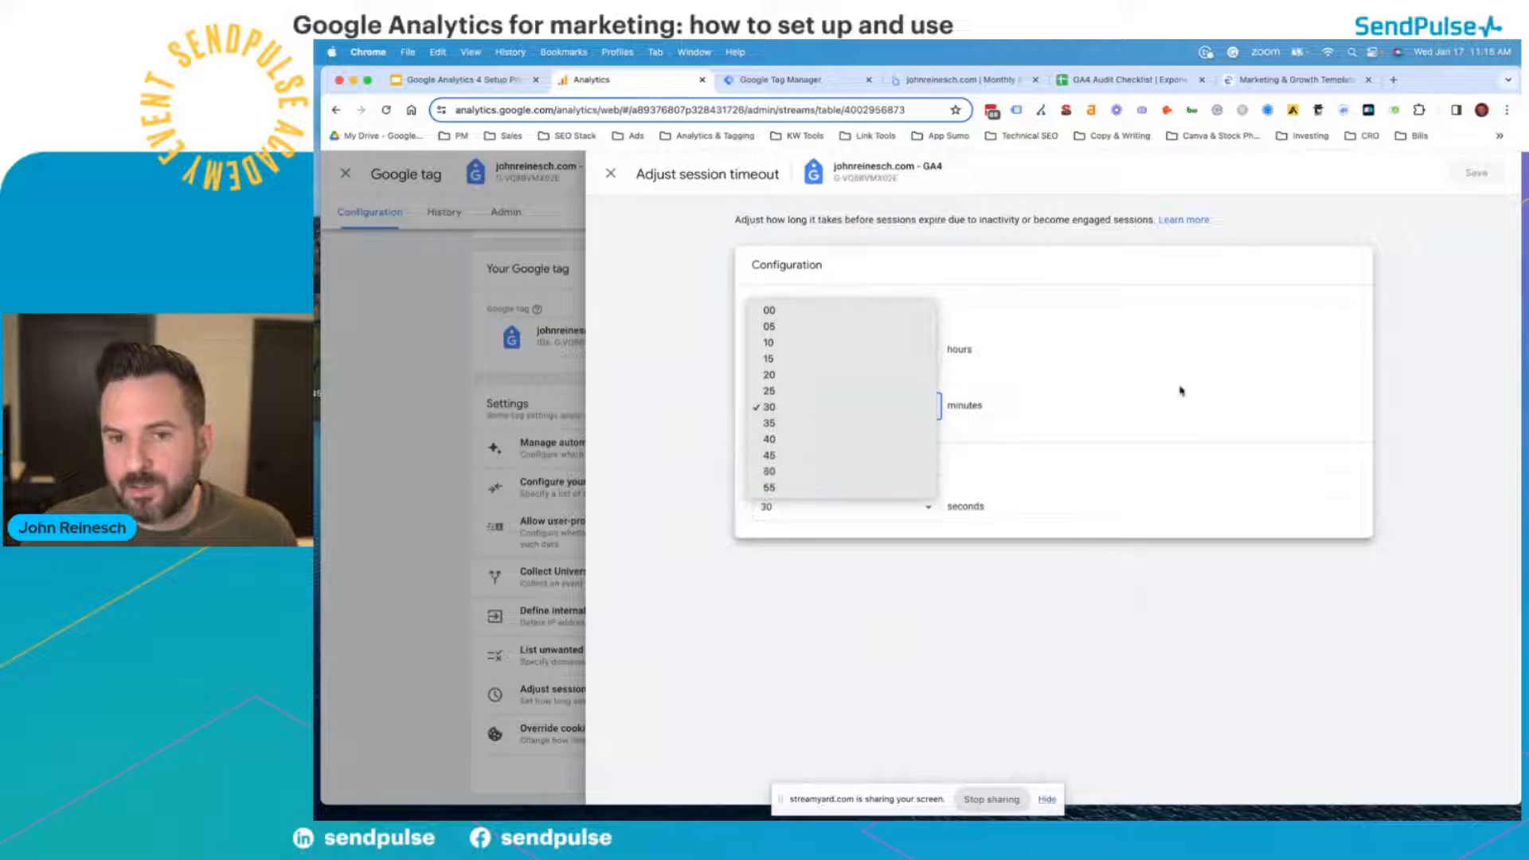
{"action": "left_click", "coordinate": [862, 408]}
{"action": "left_click", "coordinate": [867, 310]}
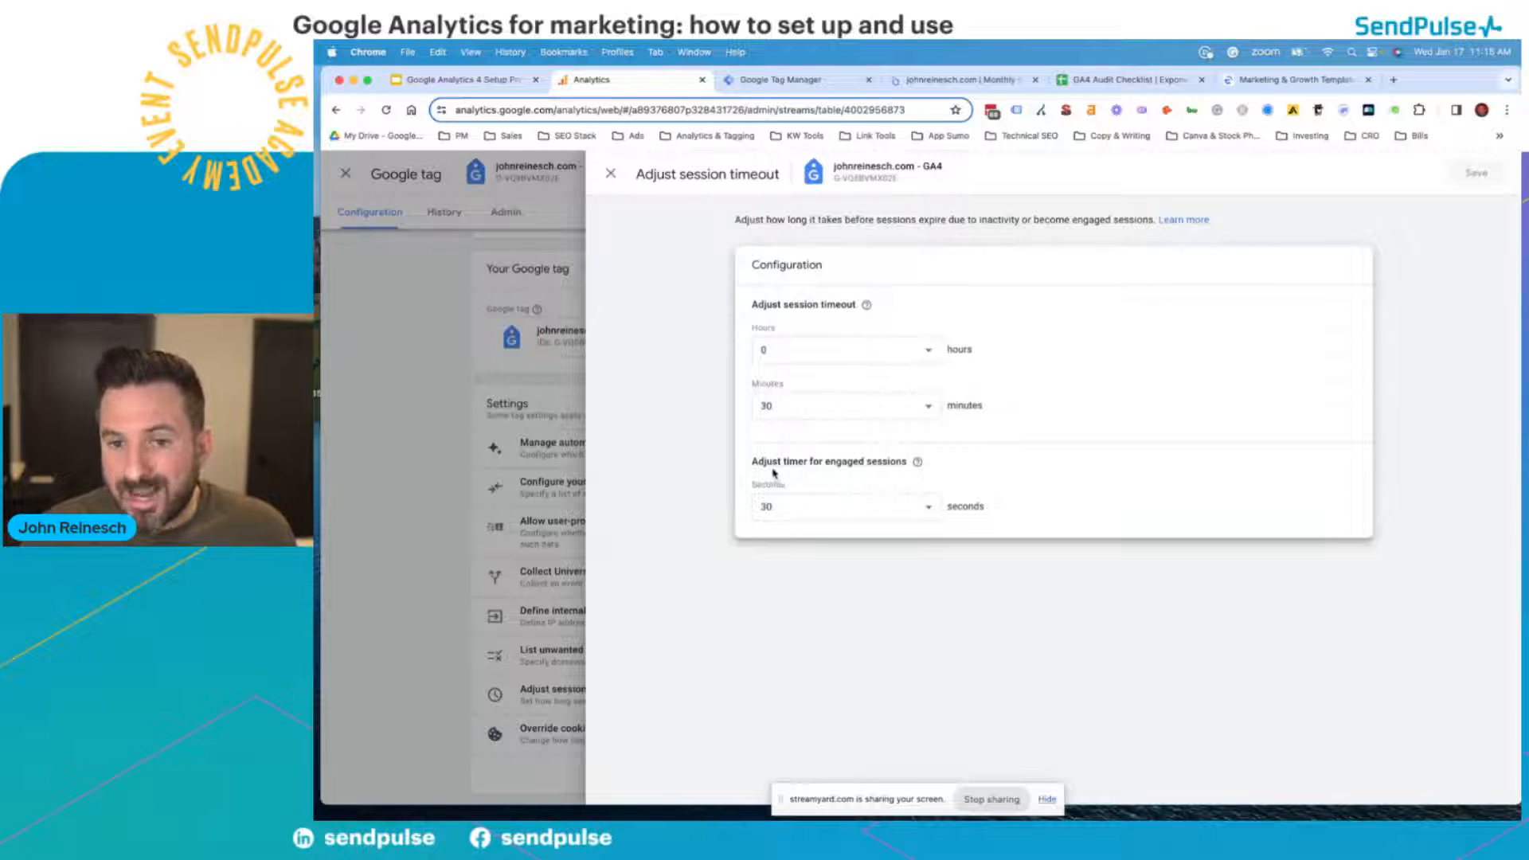
- Examine the explanation and selectable durations of the engaged sessions timer without changing it, and return to the web stream details
{"action": "mouse_move", "coordinate": [918, 462]}
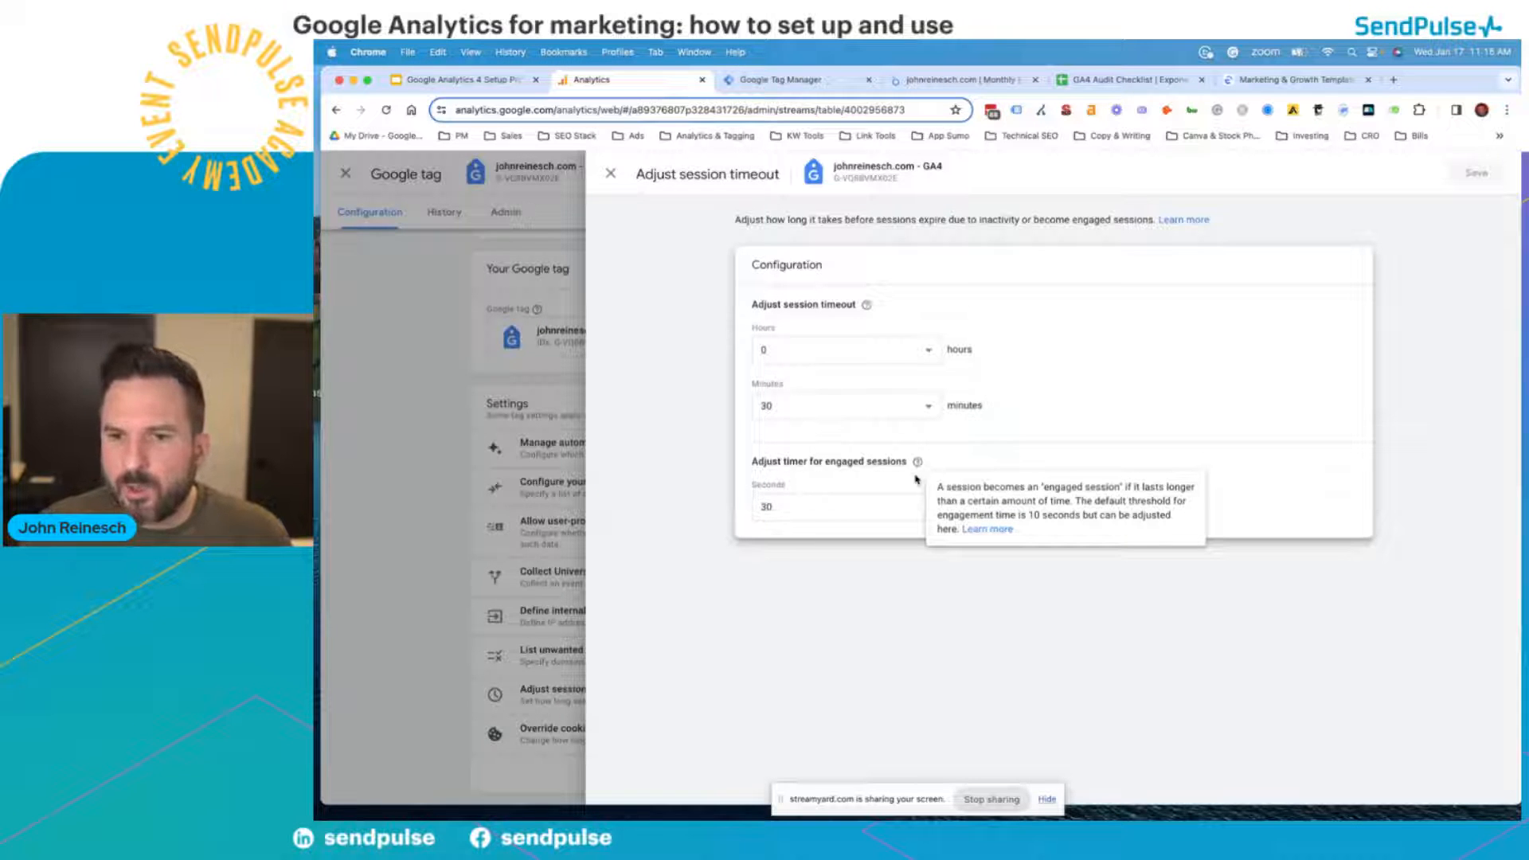
{"action": "left_click", "coordinate": [788, 503]}
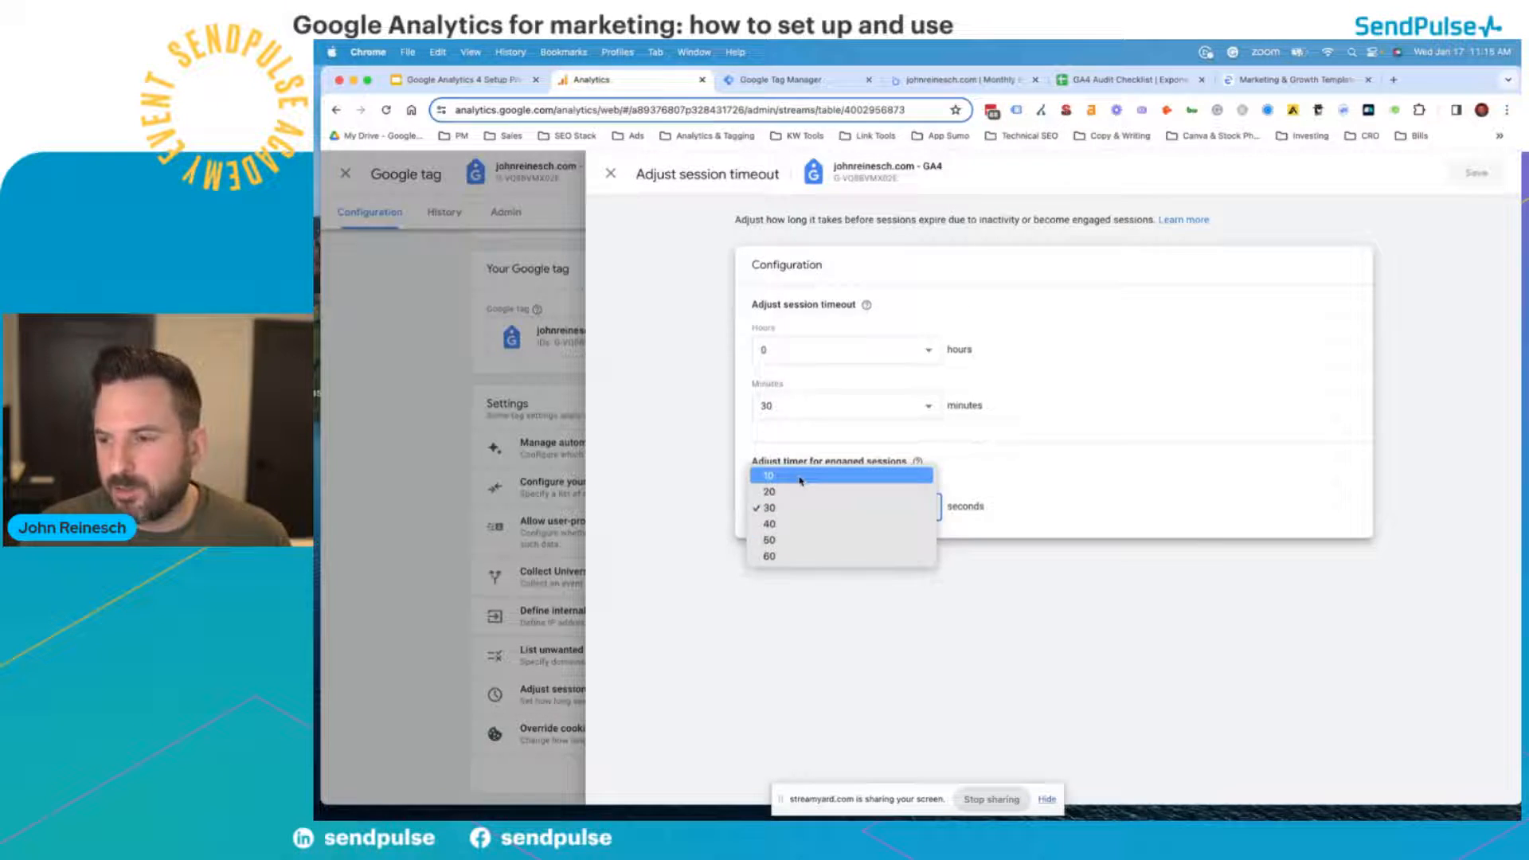
{"action": "left_click", "coordinate": [1044, 476]}
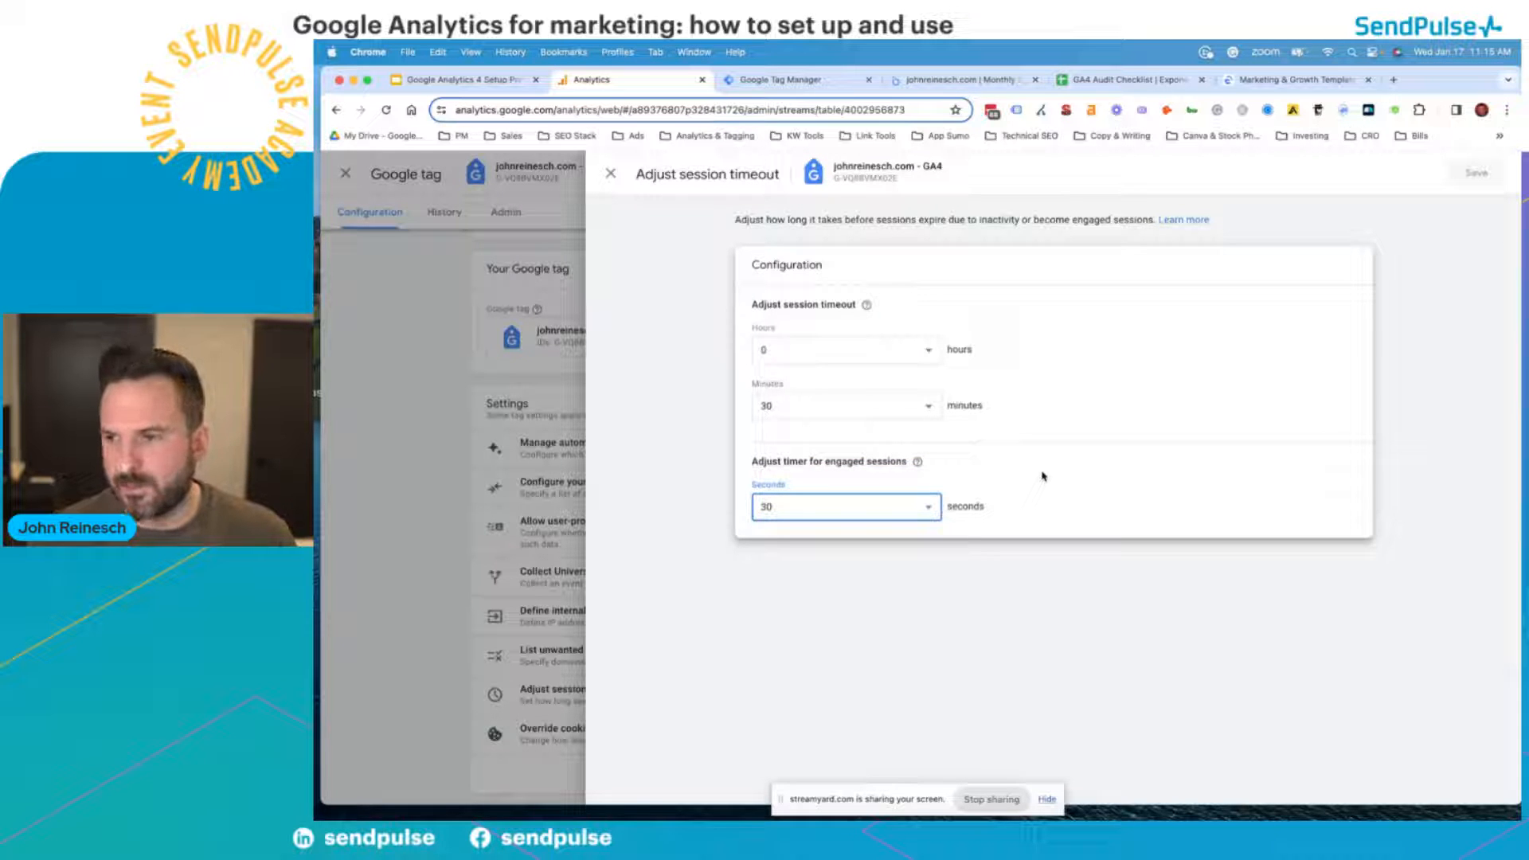
{"action": "left_click", "coordinate": [886, 507]}
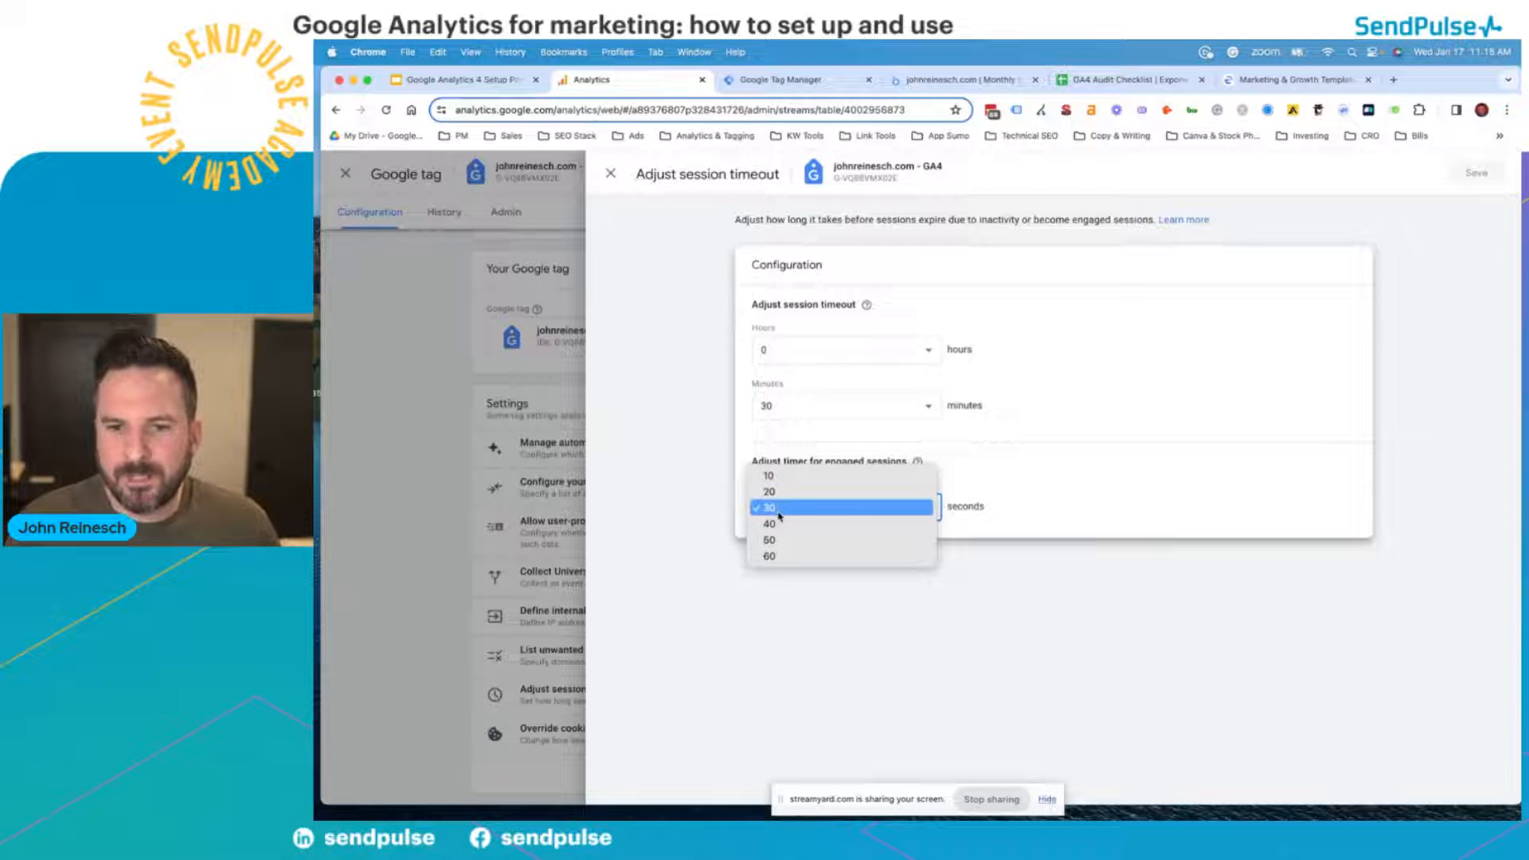
{"action": "left_click", "coordinate": [1135, 487]}
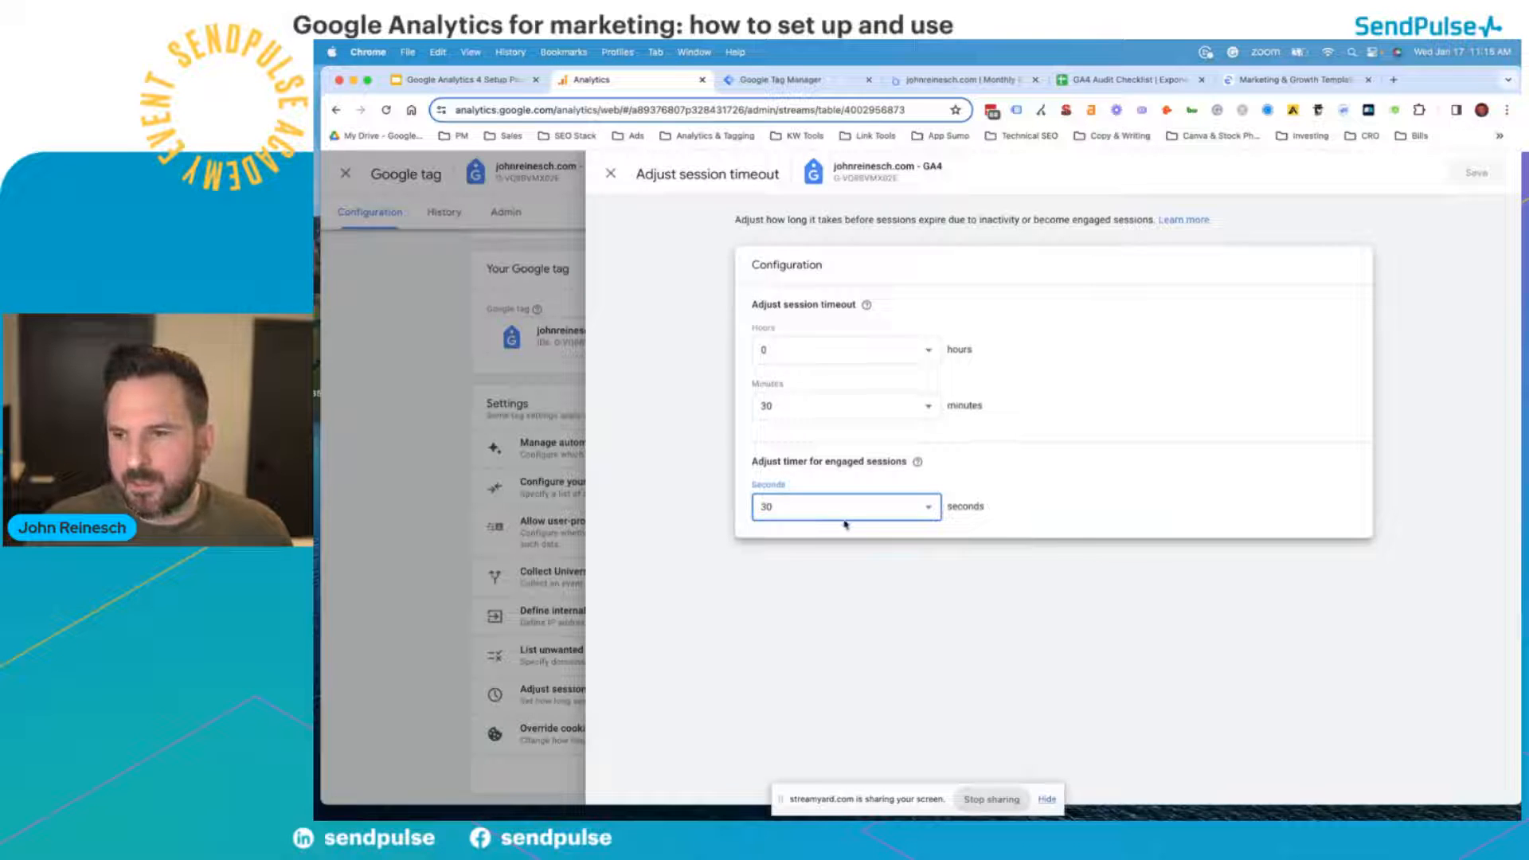
{"action": "left_click", "coordinate": [896, 508]}
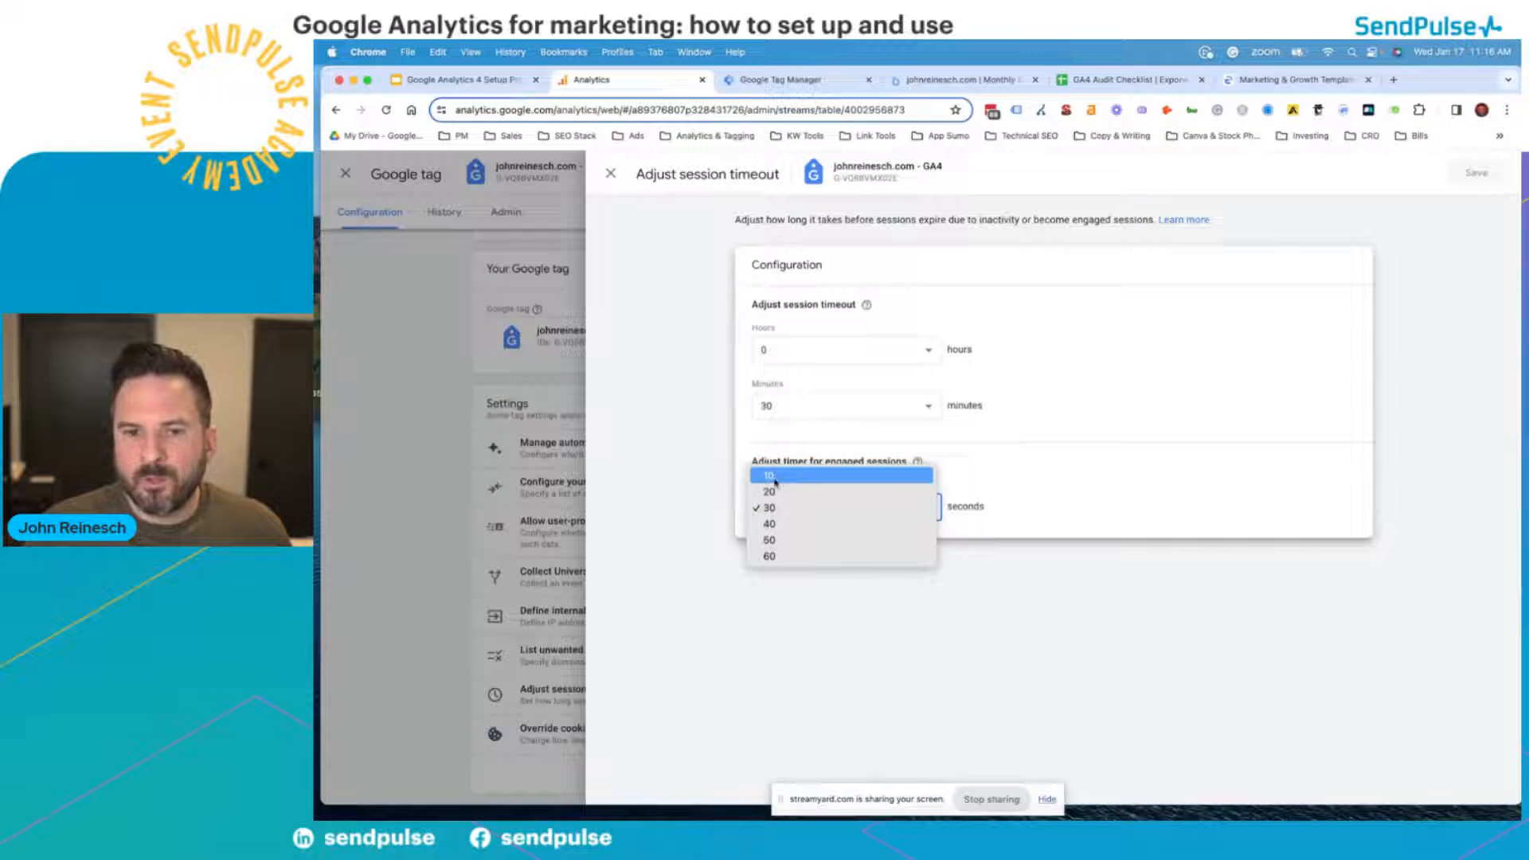
{"action": "left_click", "coordinate": [1168, 460]}
{"action": "left_click", "coordinate": [832, 516]}
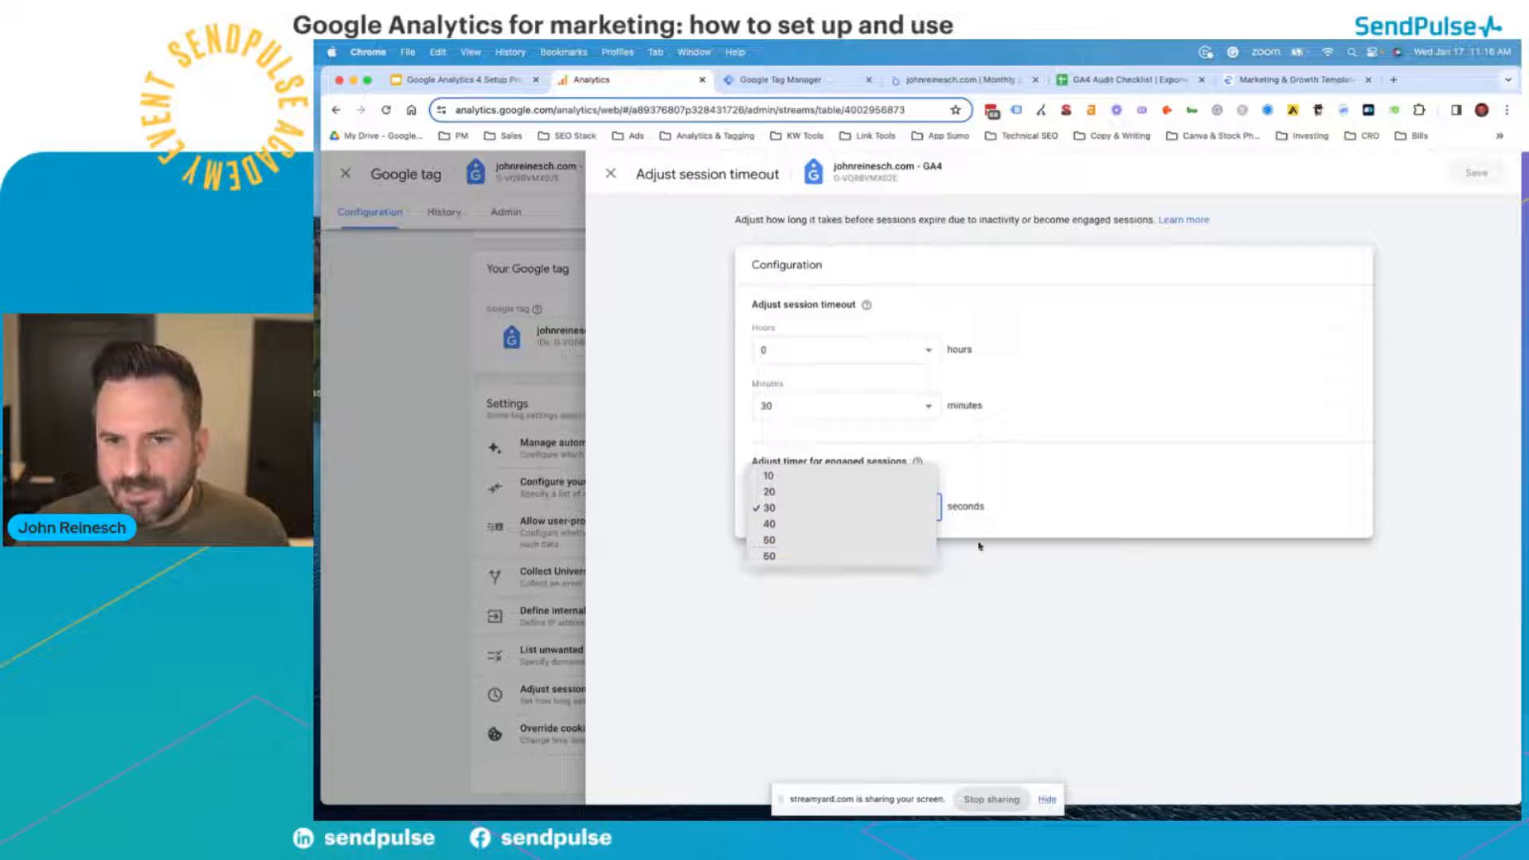
{"action": "left_click", "coordinate": [1047, 529]}
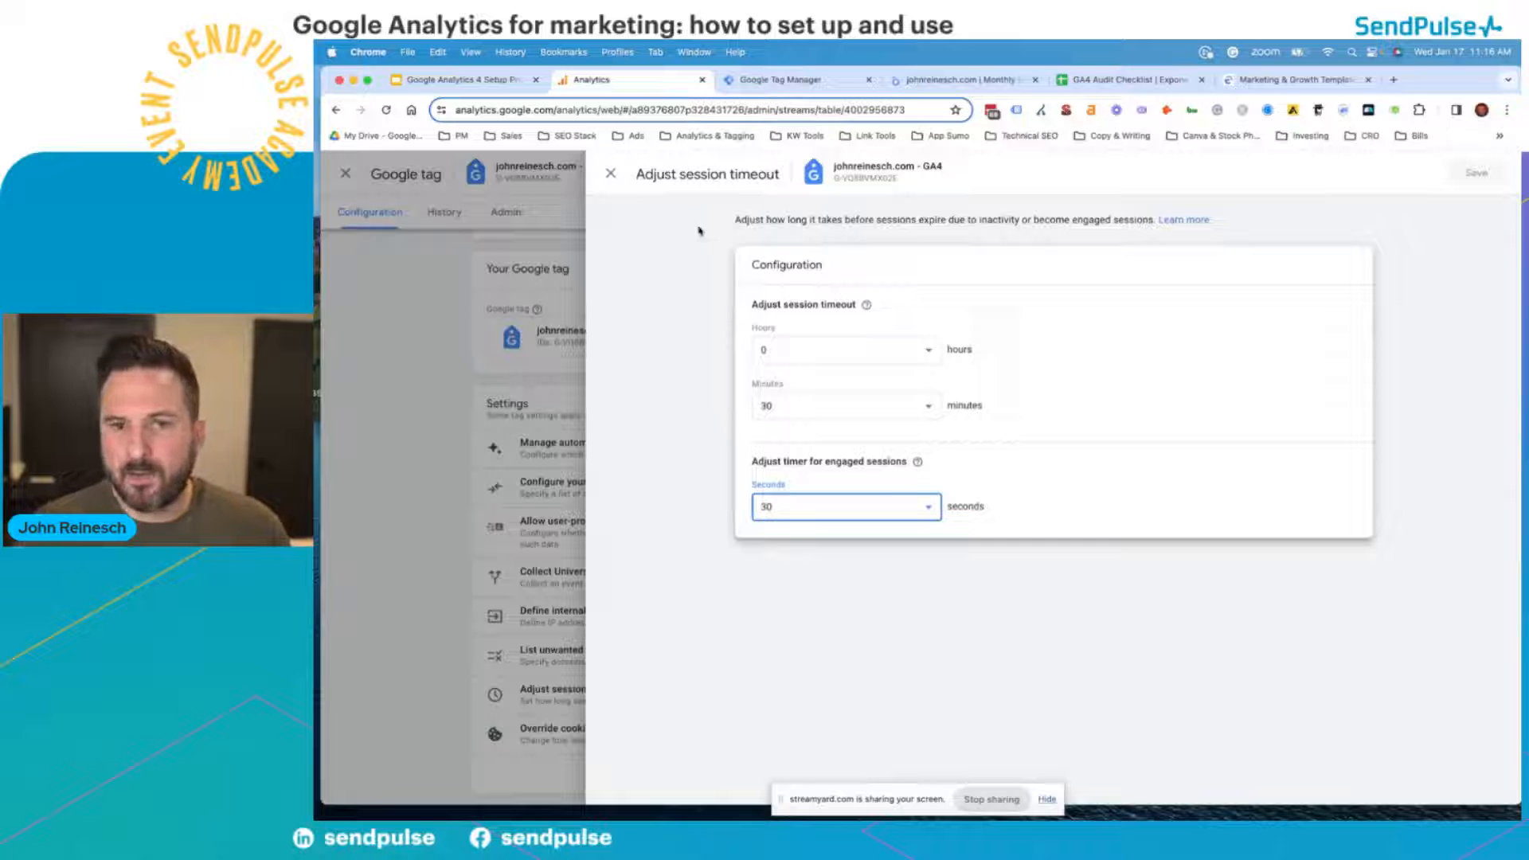
{"action": "left_click", "coordinate": [610, 173]}
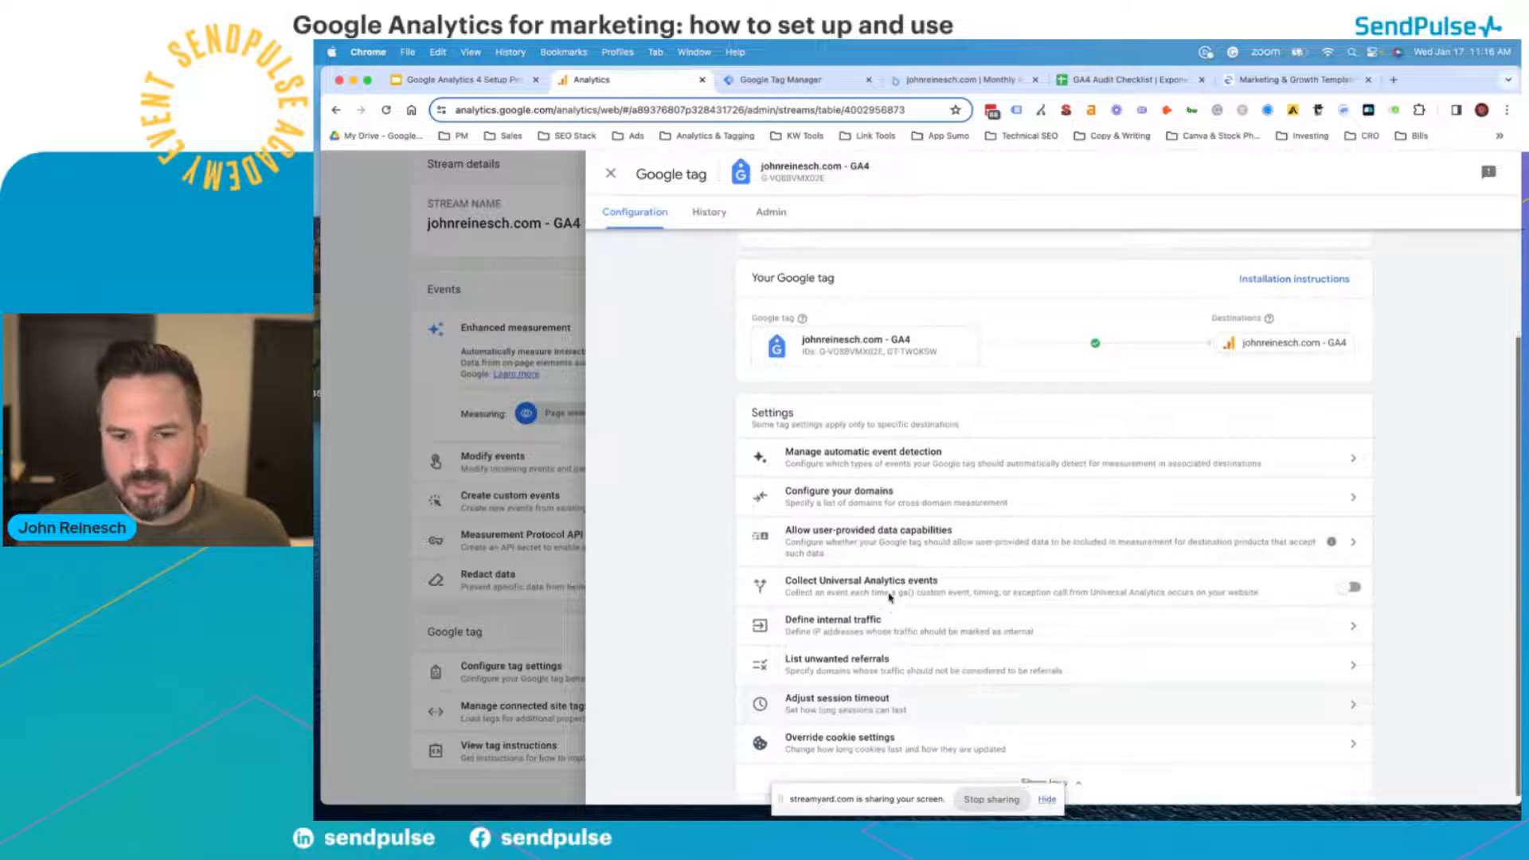
{"action": "left_click", "coordinate": [611, 173]}
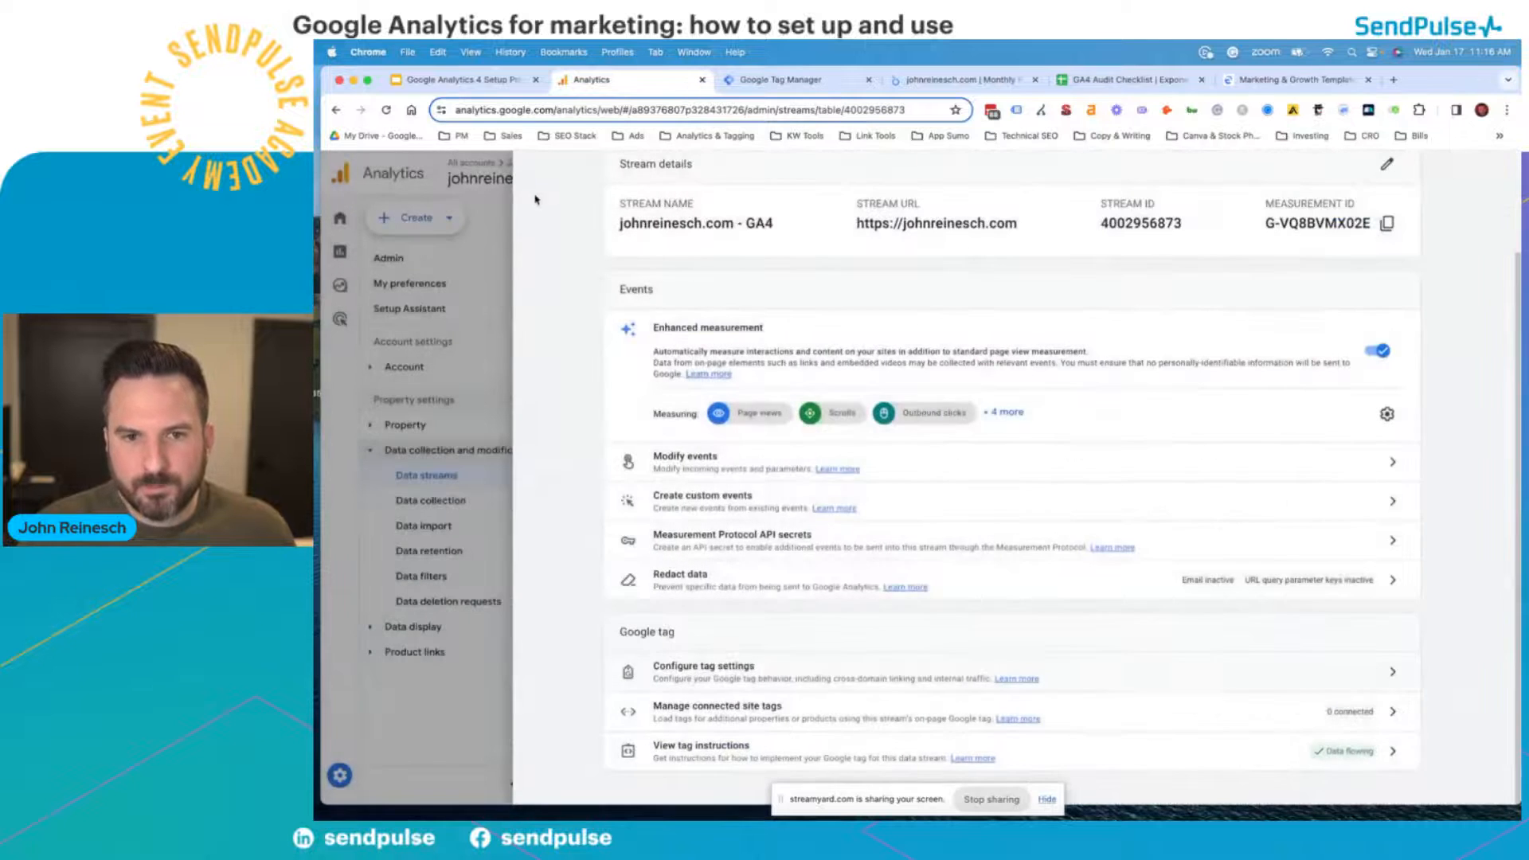
- Switch to the Google Slides presentation and show the "Data Collection, Retention & Product Links" slide
{"action": "left_click", "coordinate": [497, 82]}
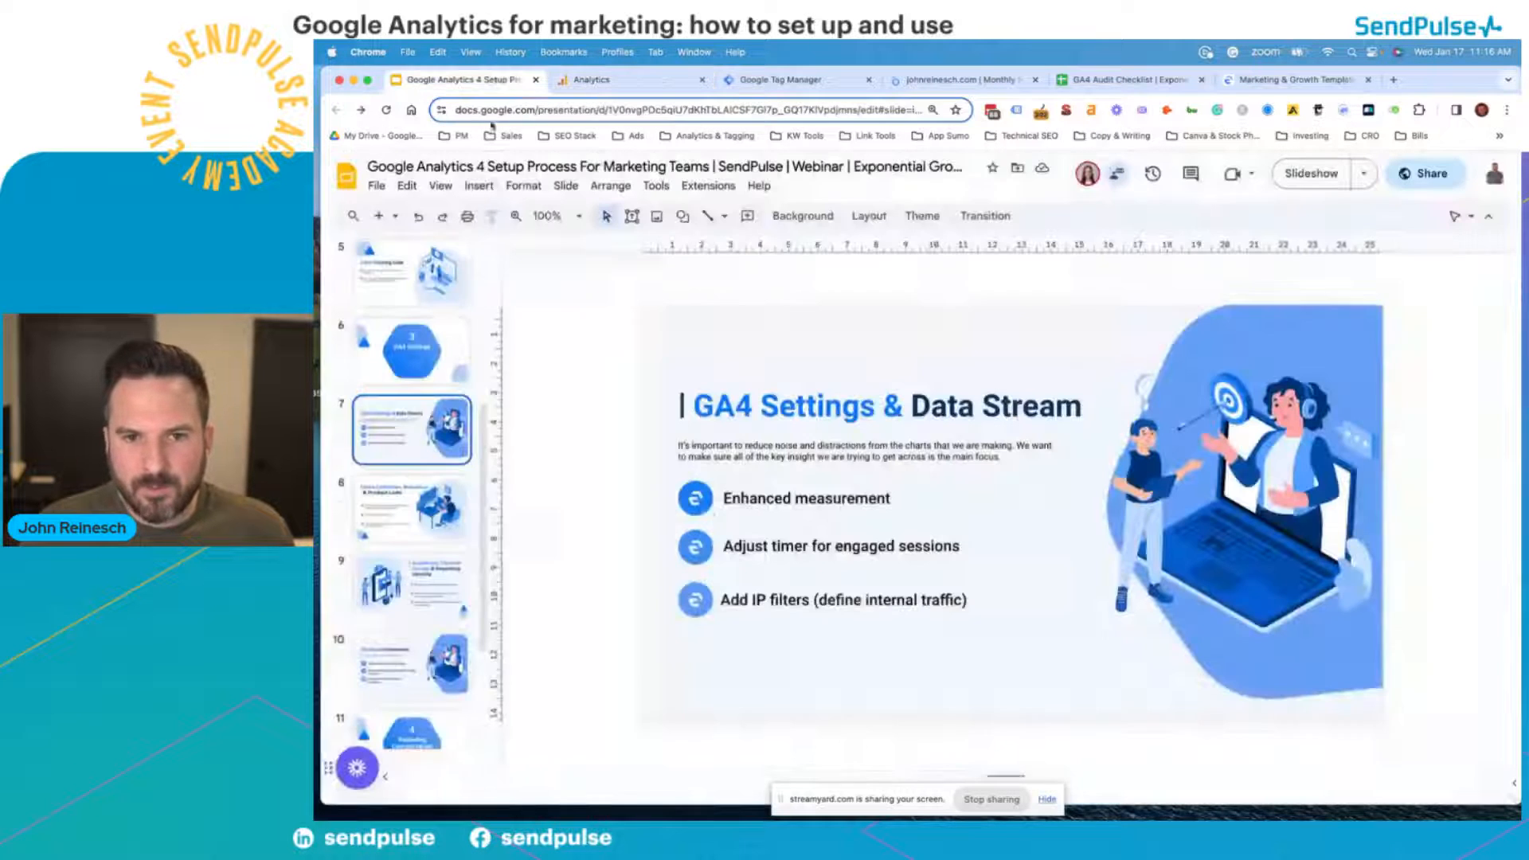
{"action": "left_click", "coordinate": [742, 514]}
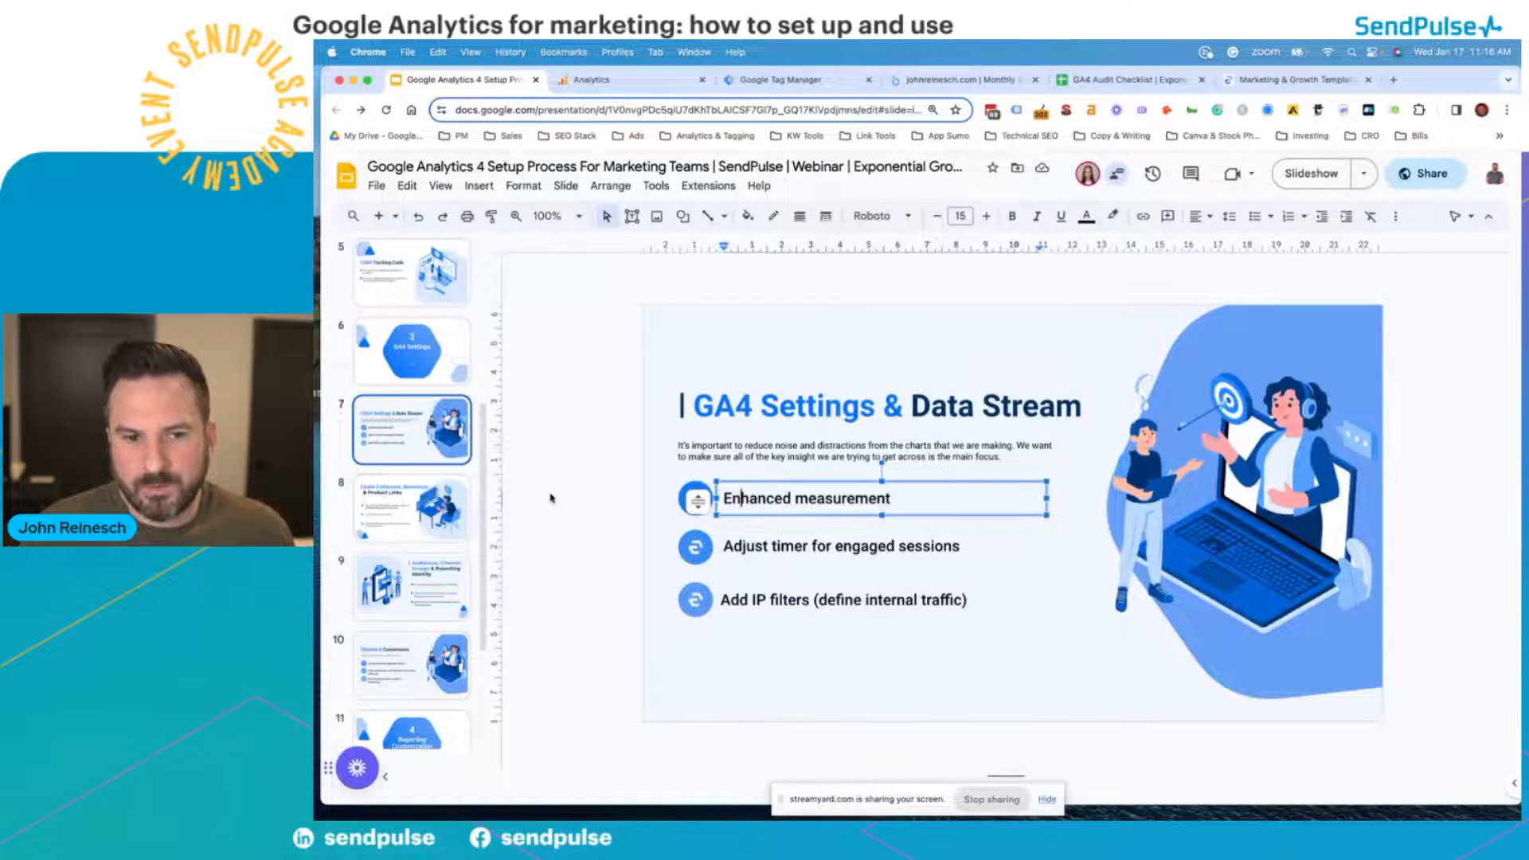
{"action": "left_click", "coordinate": [406, 515]}
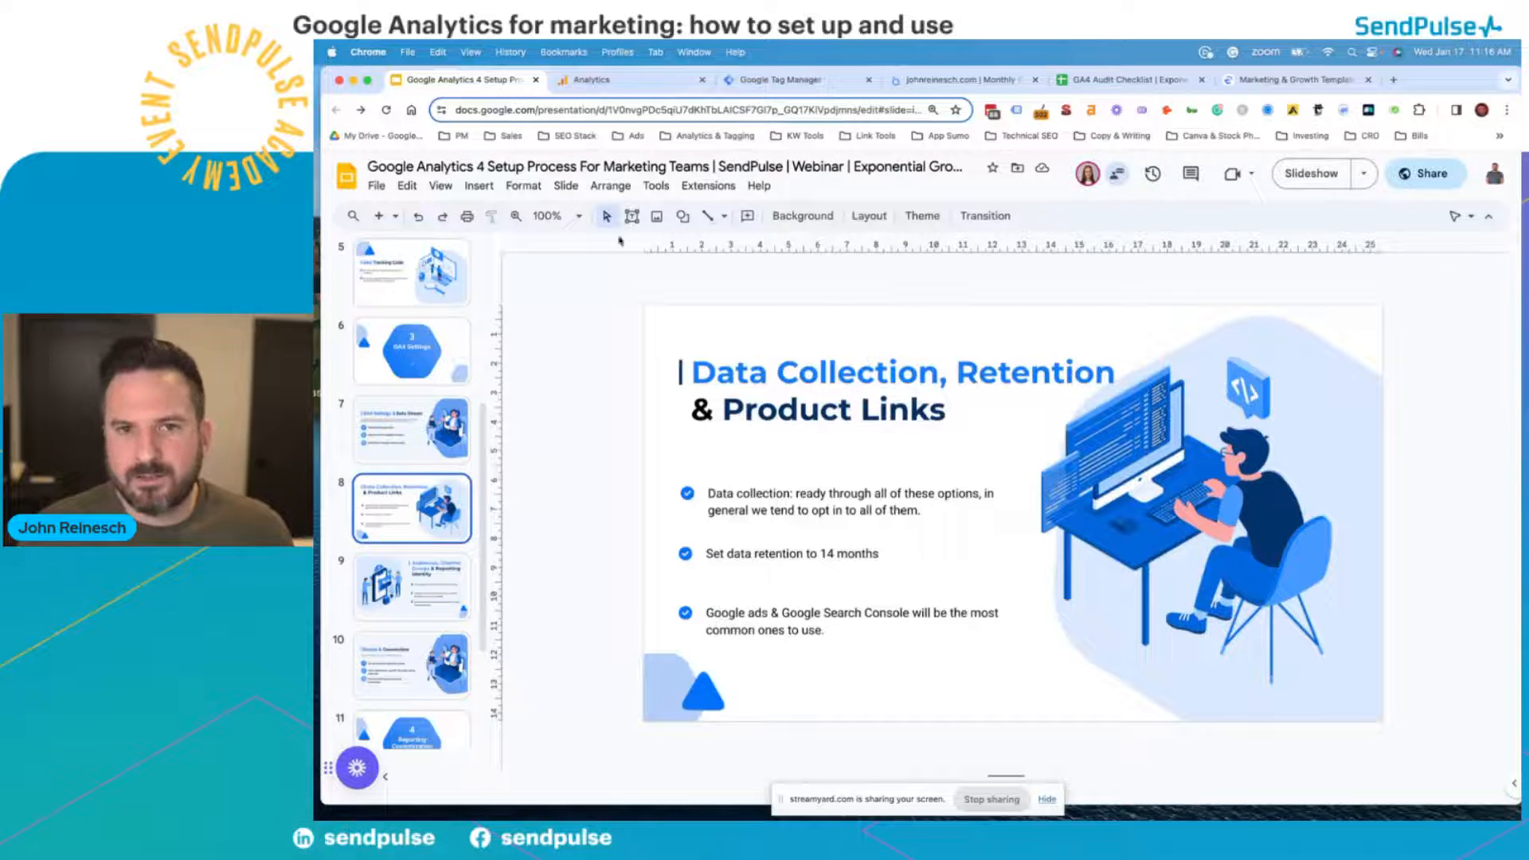
- Switch back to Google Analytics, close the web stream details and open the property's Data collection settings
{"action": "left_click", "coordinate": [613, 81]}
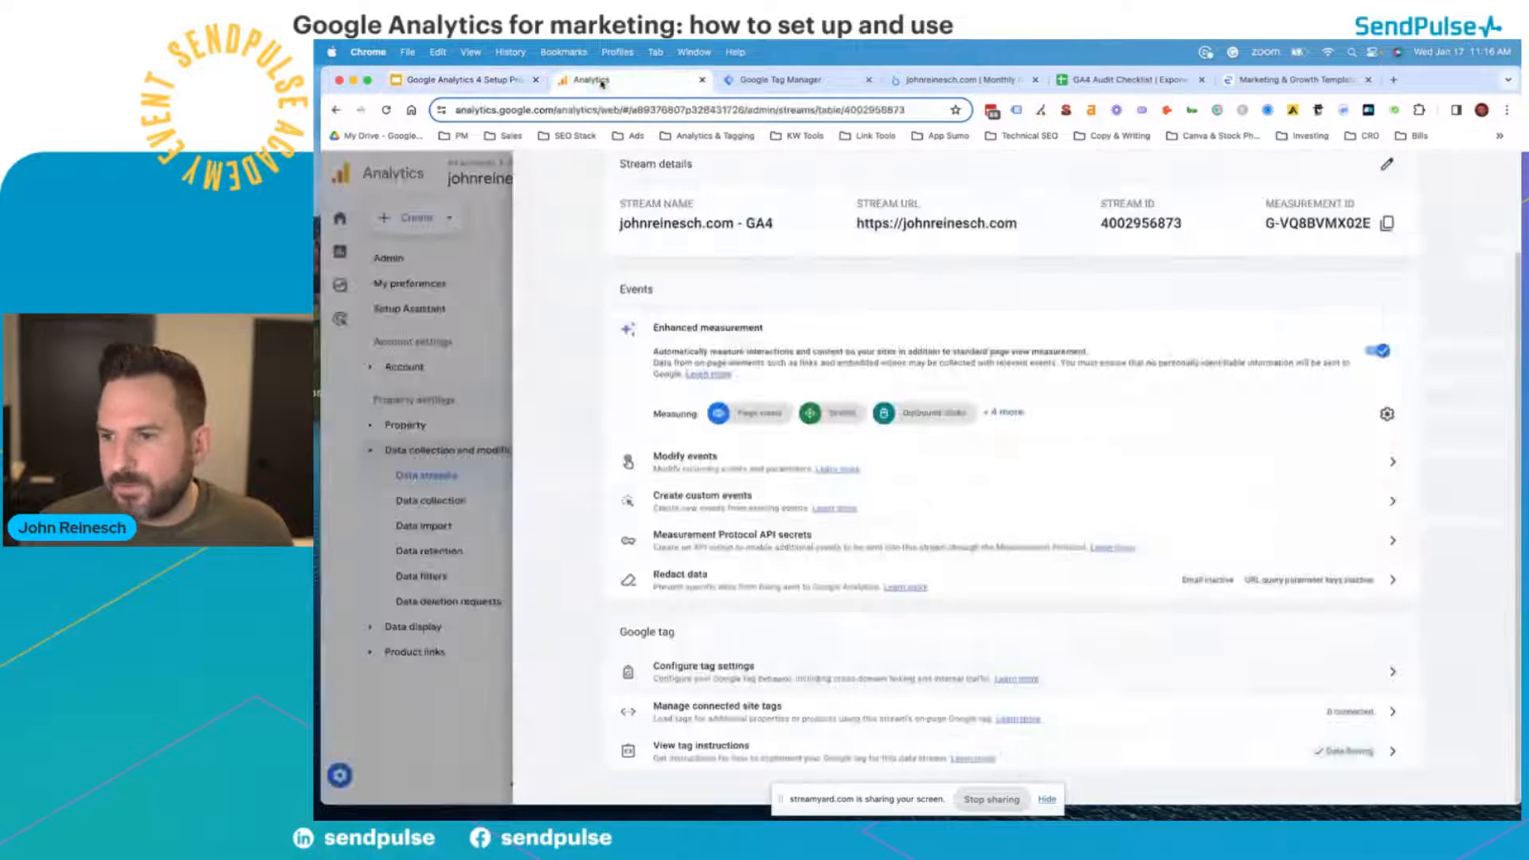
{"action": "scroll", "coordinate": [599, 265], "scroll_direction": "up", "scroll_amount": 3}
{"action": "left_click", "coordinate": [547, 177]}
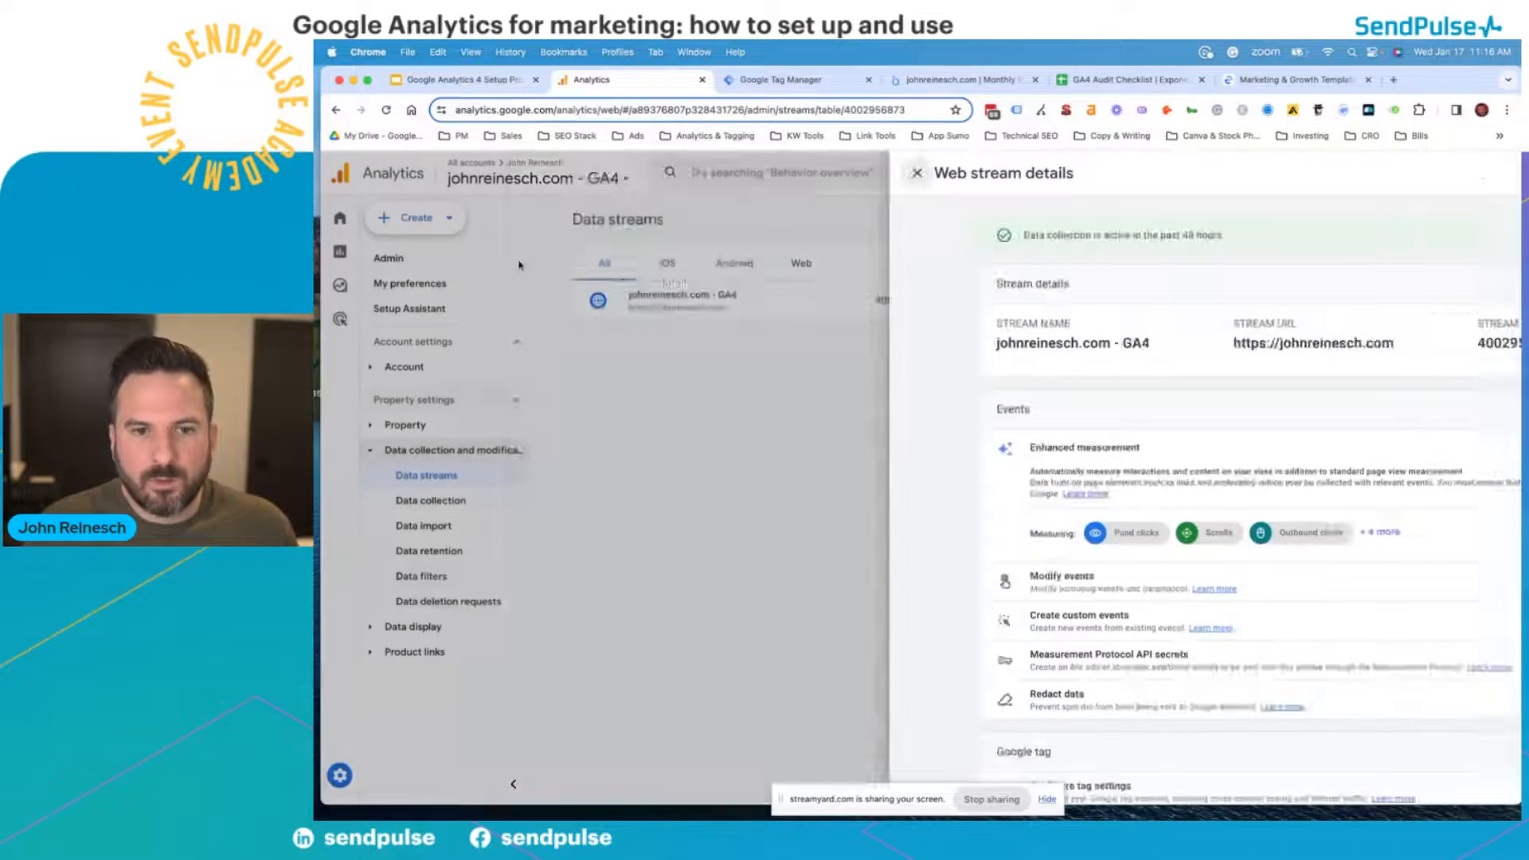
{"action": "left_click", "coordinate": [452, 502]}
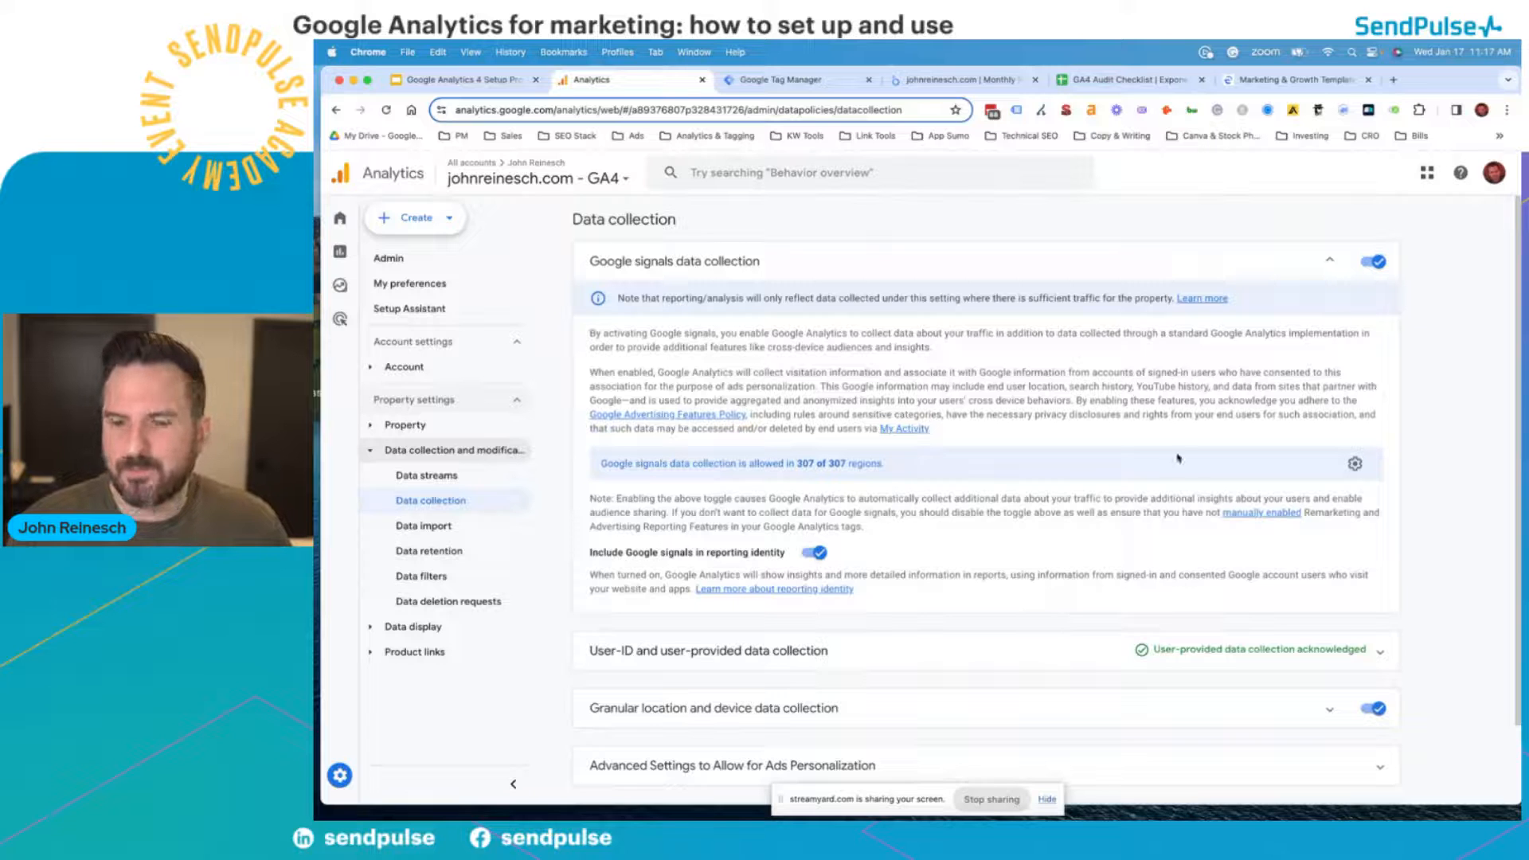
- Examine the Google signals text, the User-ID and user-provided data section, and the remaining data collection options
{"action": "scroll", "coordinate": [1114, 494], "scroll_direction": "down", "scroll_amount": 1}
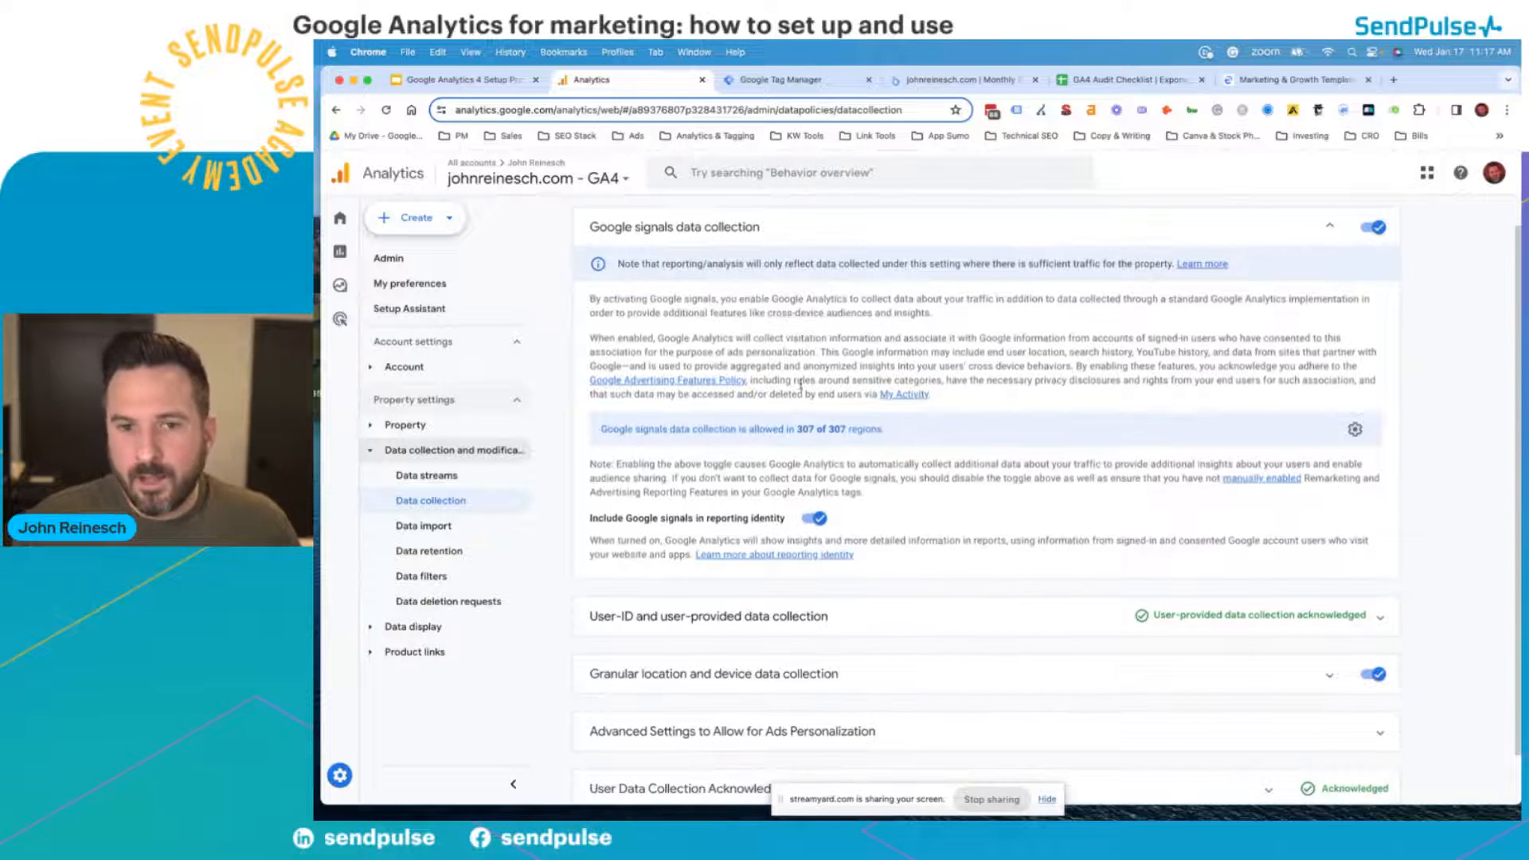
{"action": "left_click_drag", "start_coordinate": [733, 301], "coordinate": [1078, 575]}
{"action": "scroll", "coordinate": [1077, 575], "scroll_direction": "down", "scroll_amount": 1}
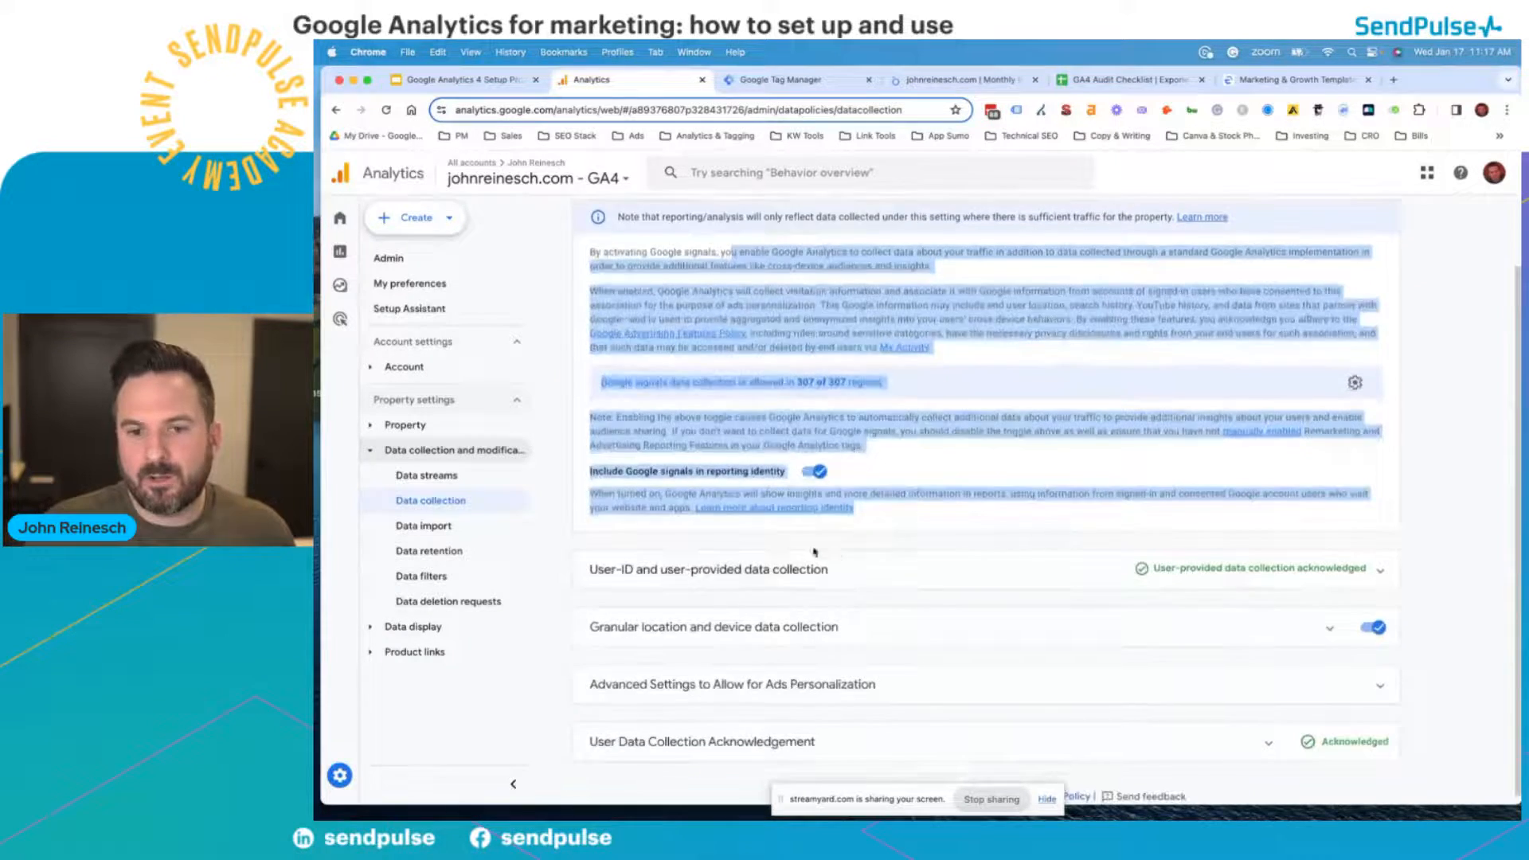
{"action": "left_click", "coordinate": [990, 574]}
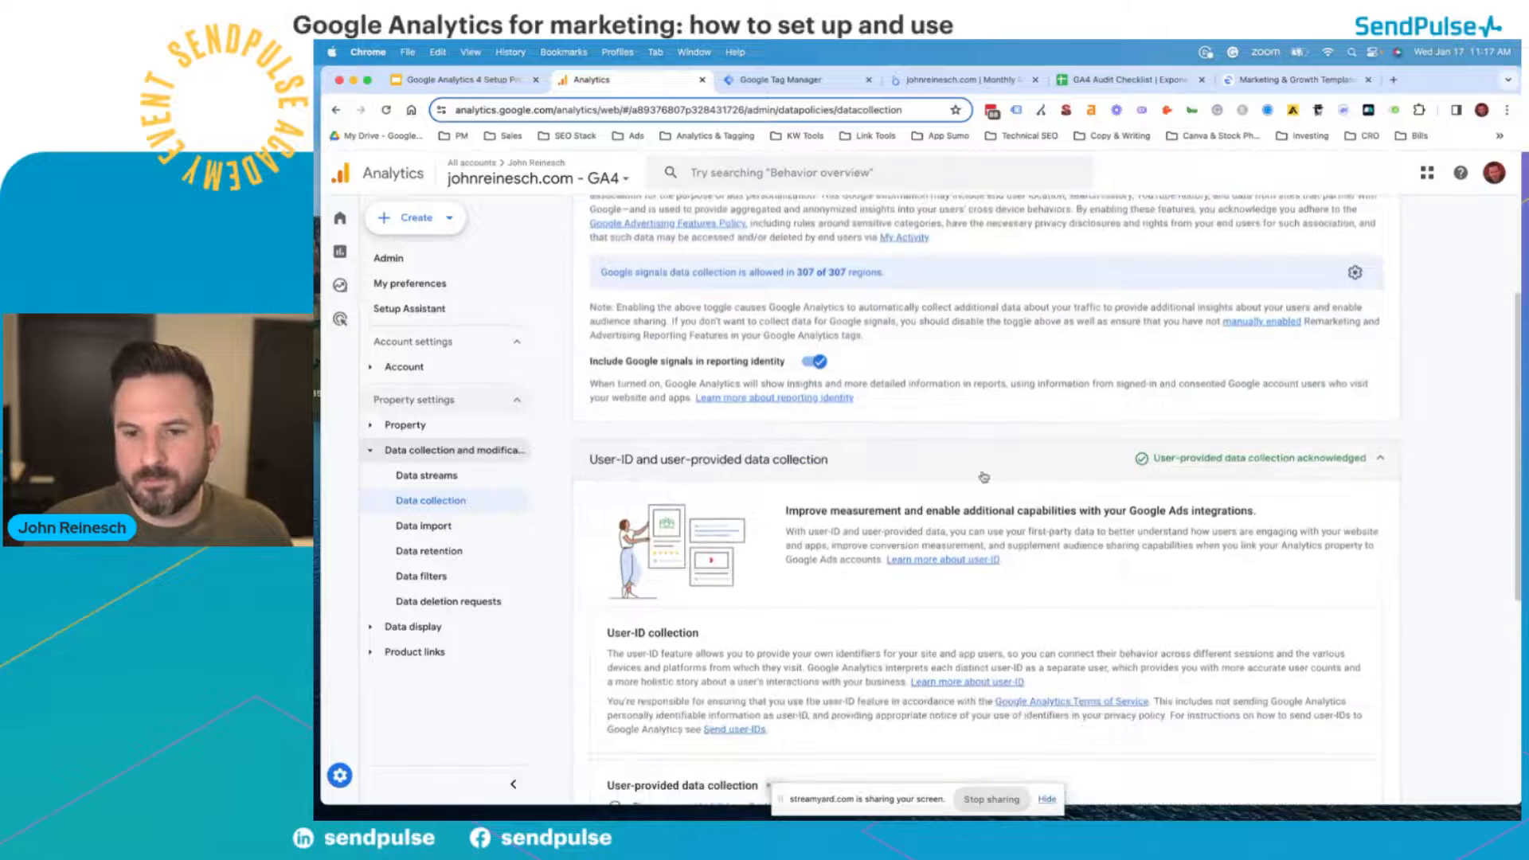
{"action": "left_click", "coordinate": [990, 548]}
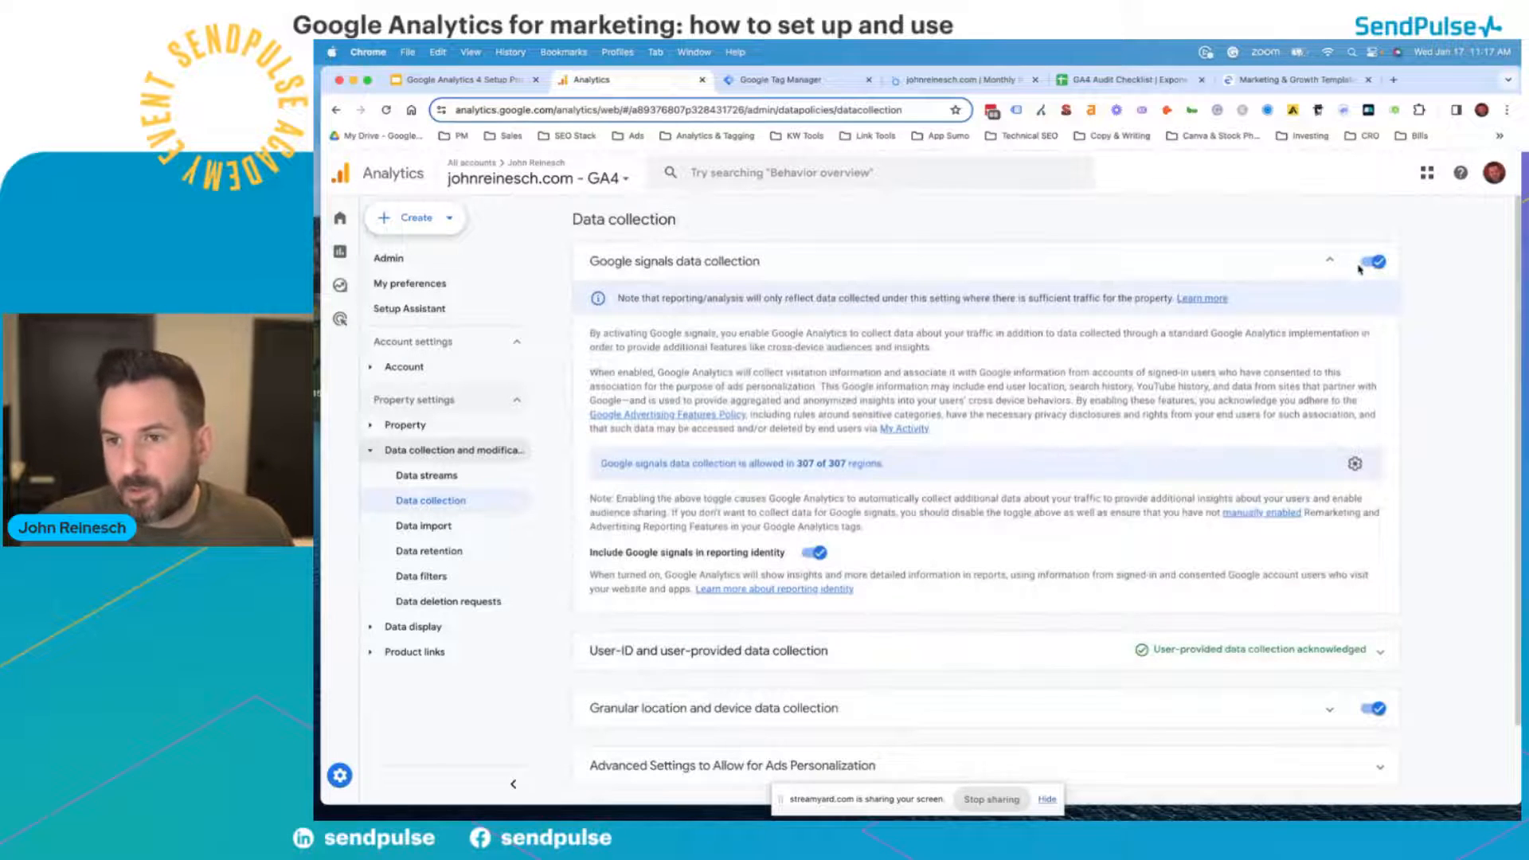
{"action": "scroll", "coordinate": [1288, 649], "scroll_direction": "down", "scroll_amount": 2}
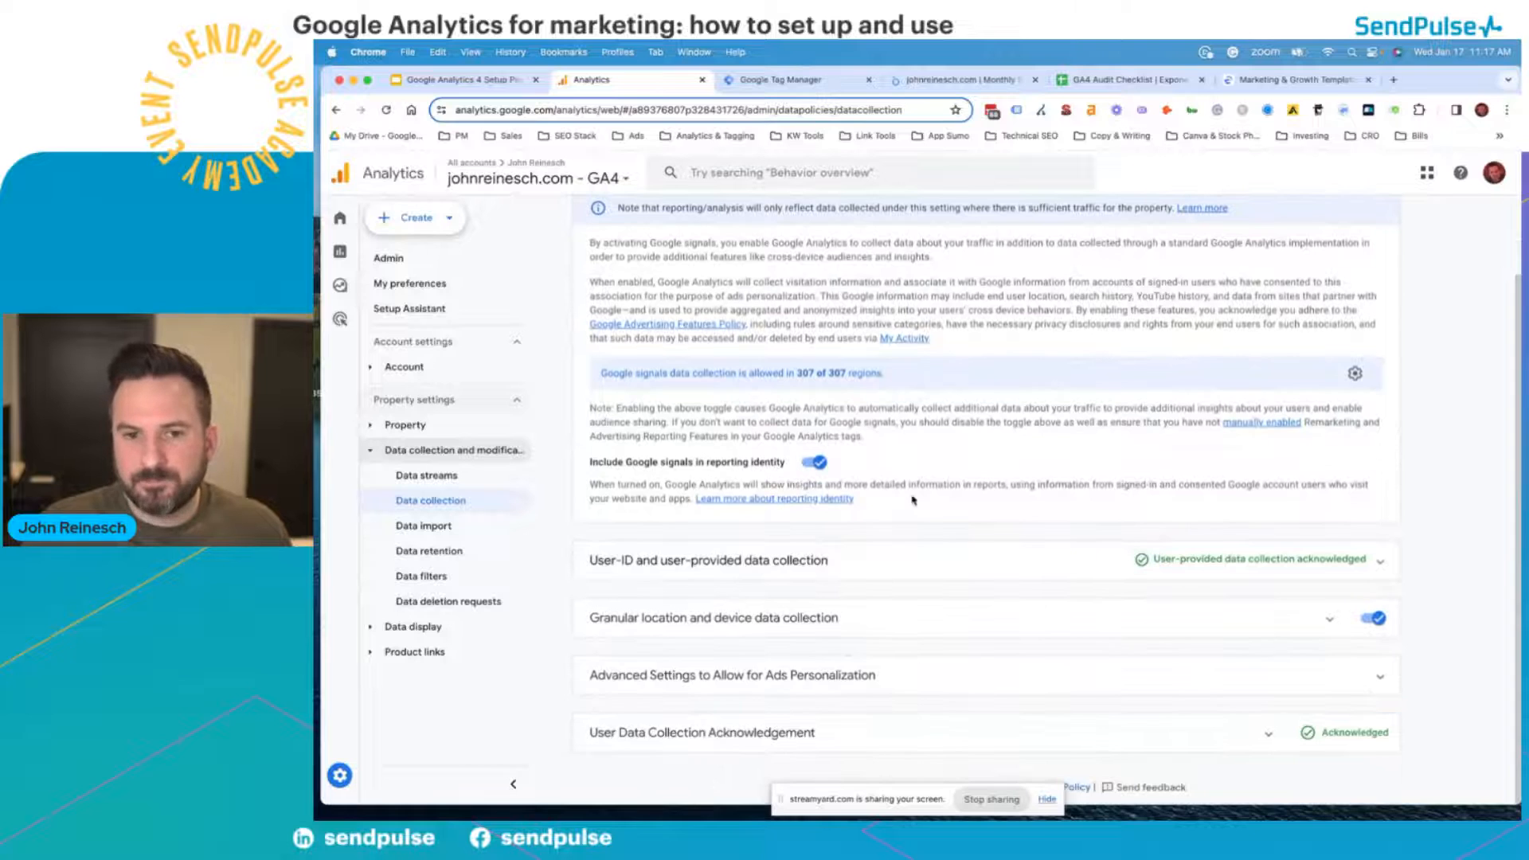
{"action": "scroll", "coordinate": [913, 500], "scroll_direction": "up", "scroll_amount": 2}
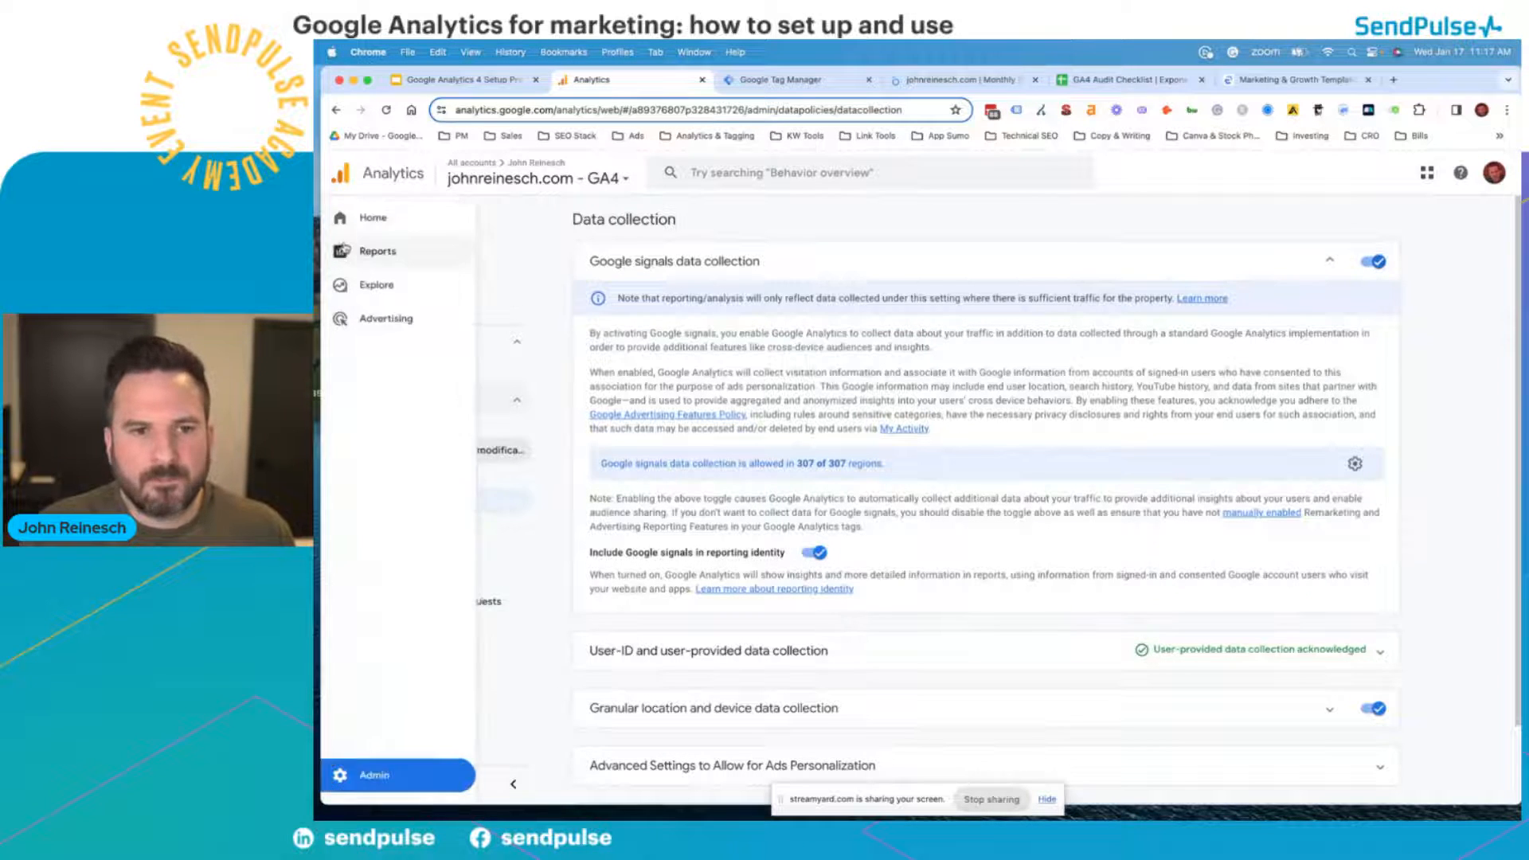
- View the property's Reports snapshot with its user metrics and traffic charts
{"action": "left_click", "coordinate": [366, 251]}
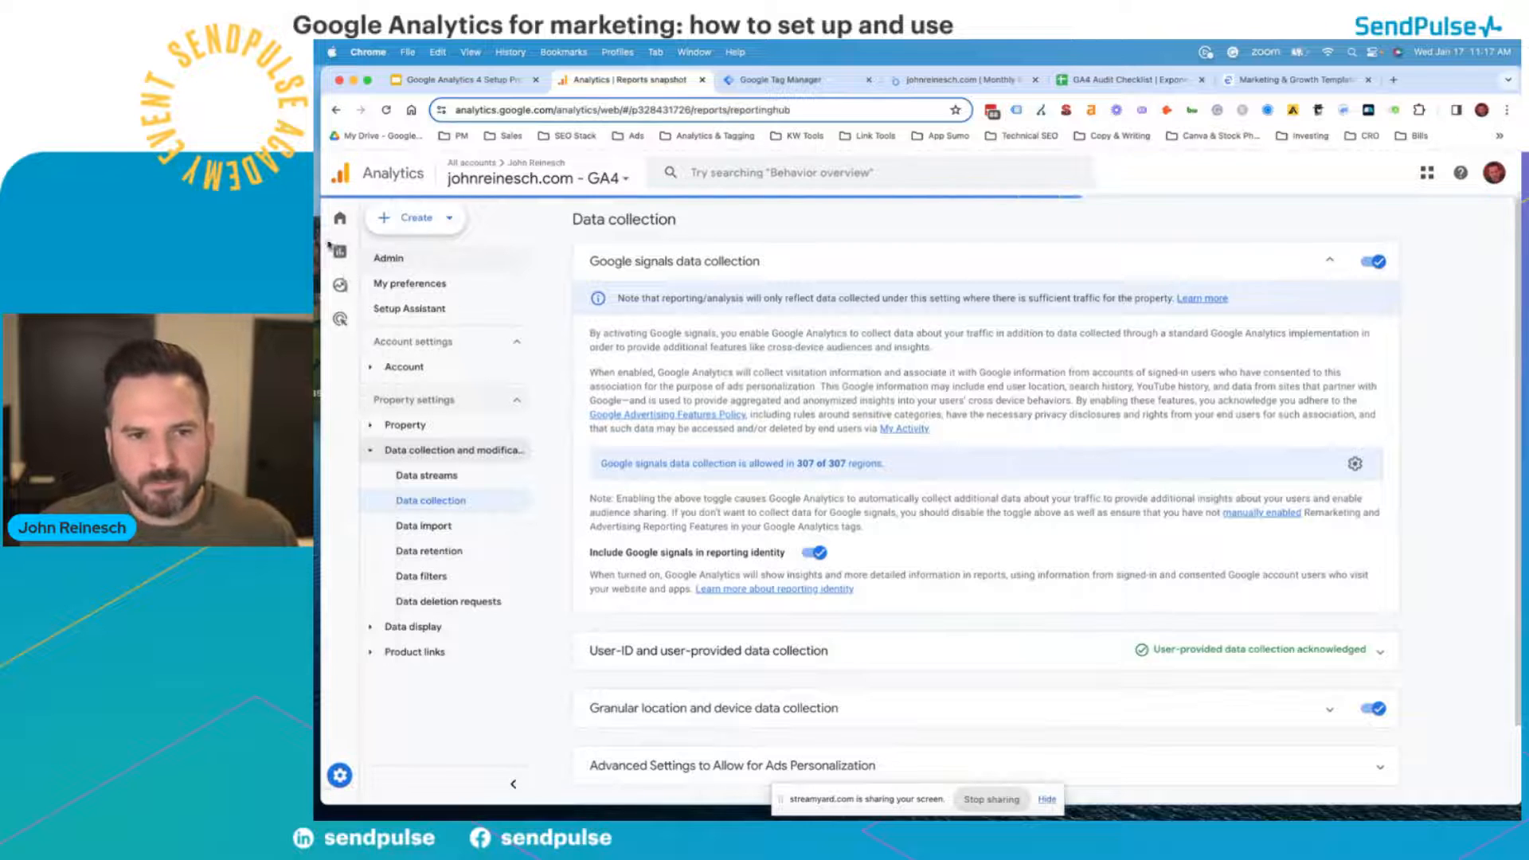
{"action": "scroll", "coordinate": [641, 526], "scroll_direction": "down", "scroll_amount": 1}
{"action": "scroll", "coordinate": [641, 526], "scroll_direction": "up", "scroll_amount": 1}
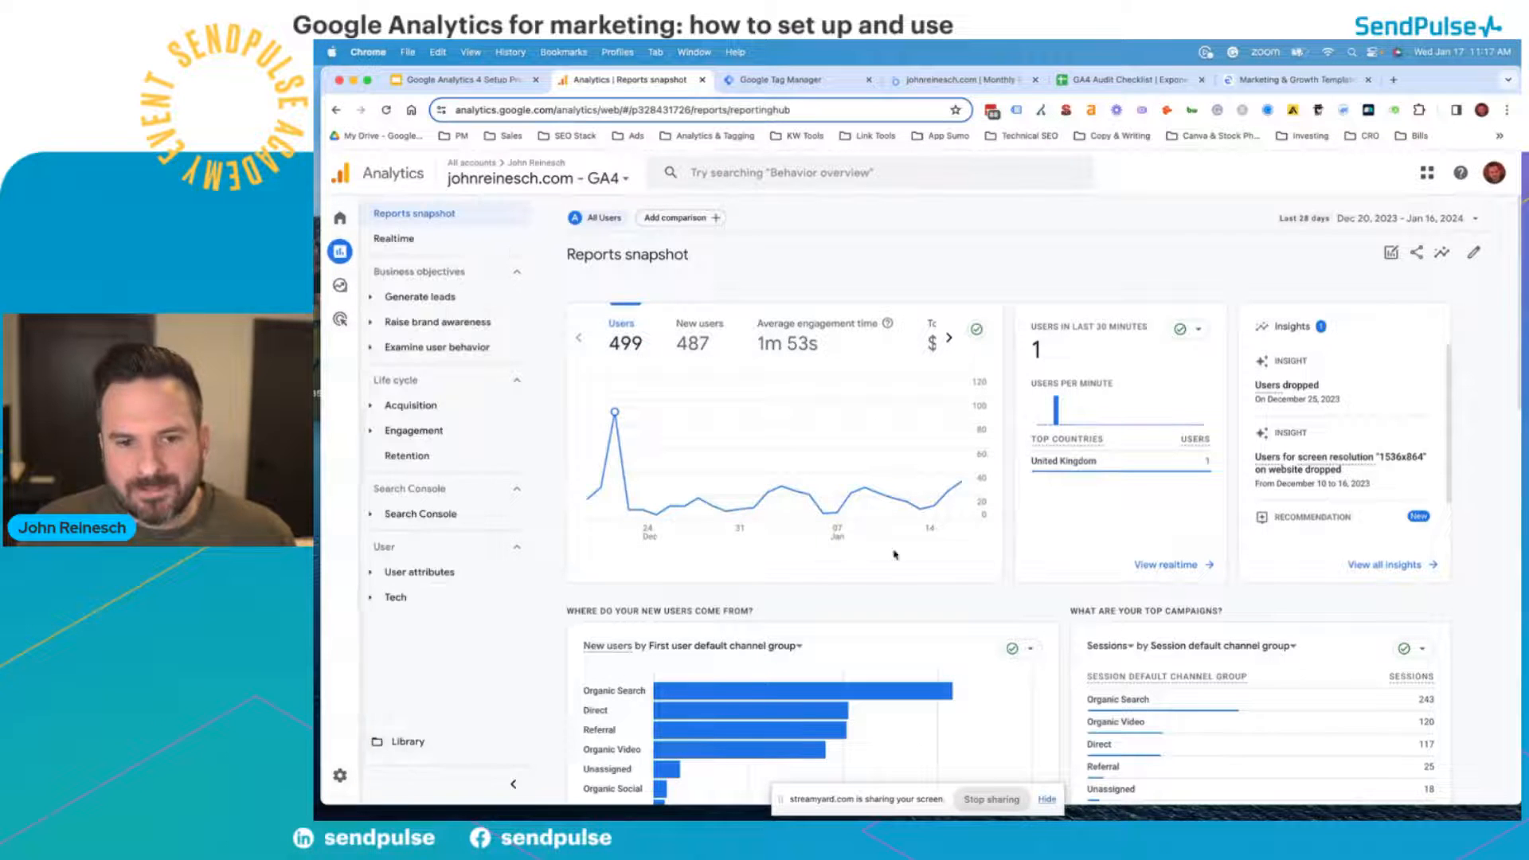
- Return to the property's admin settings, open Reporting identity under Data display, and show all user identification methods
{"action": "left_click", "coordinate": [339, 776]}
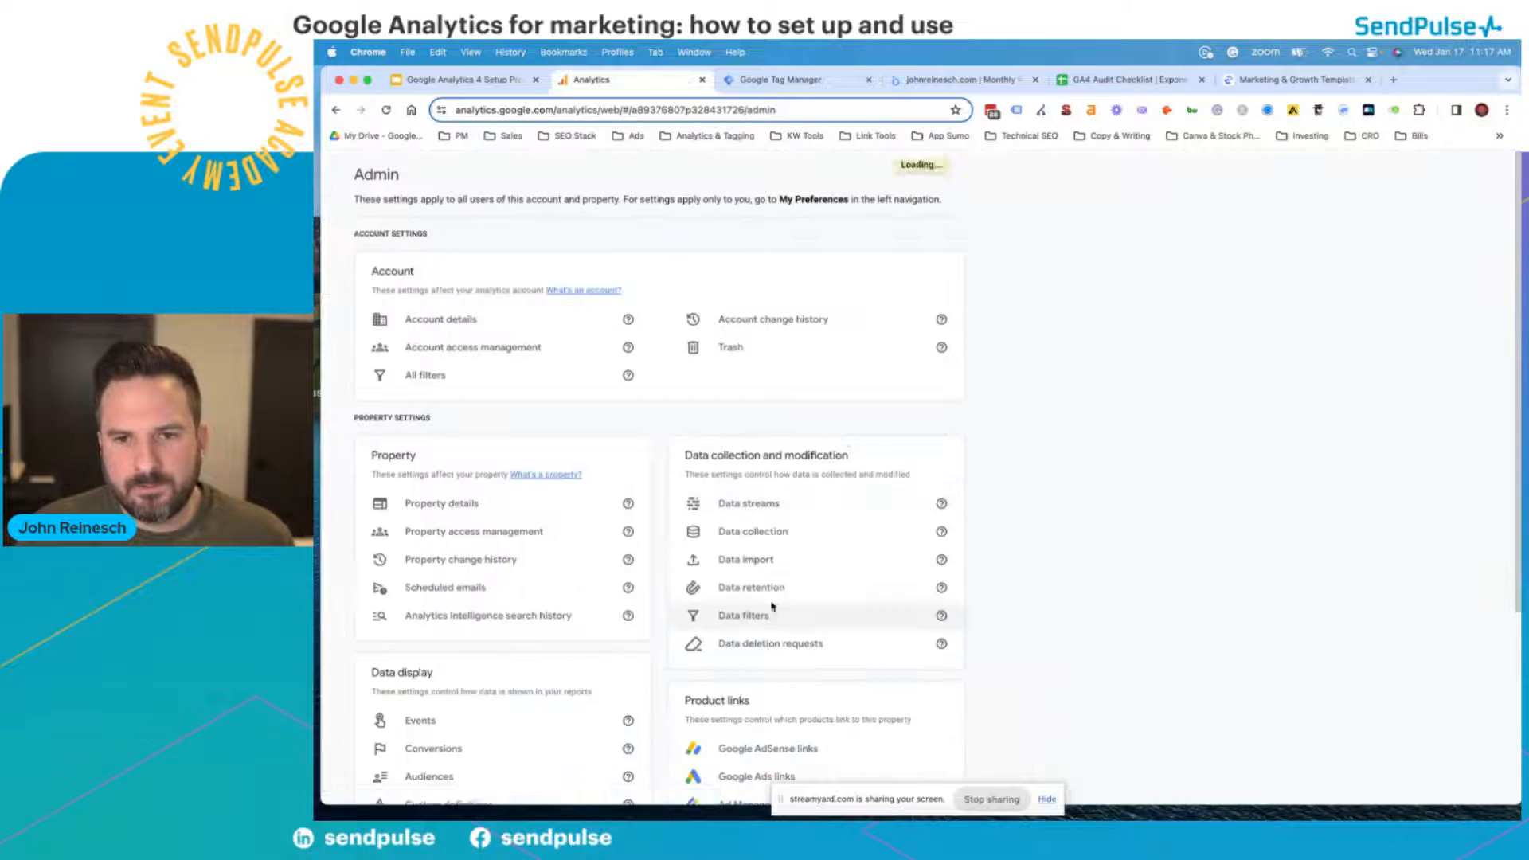
{"action": "scroll", "coordinate": [739, 553], "scroll_direction": "down", "scroll_amount": 1}
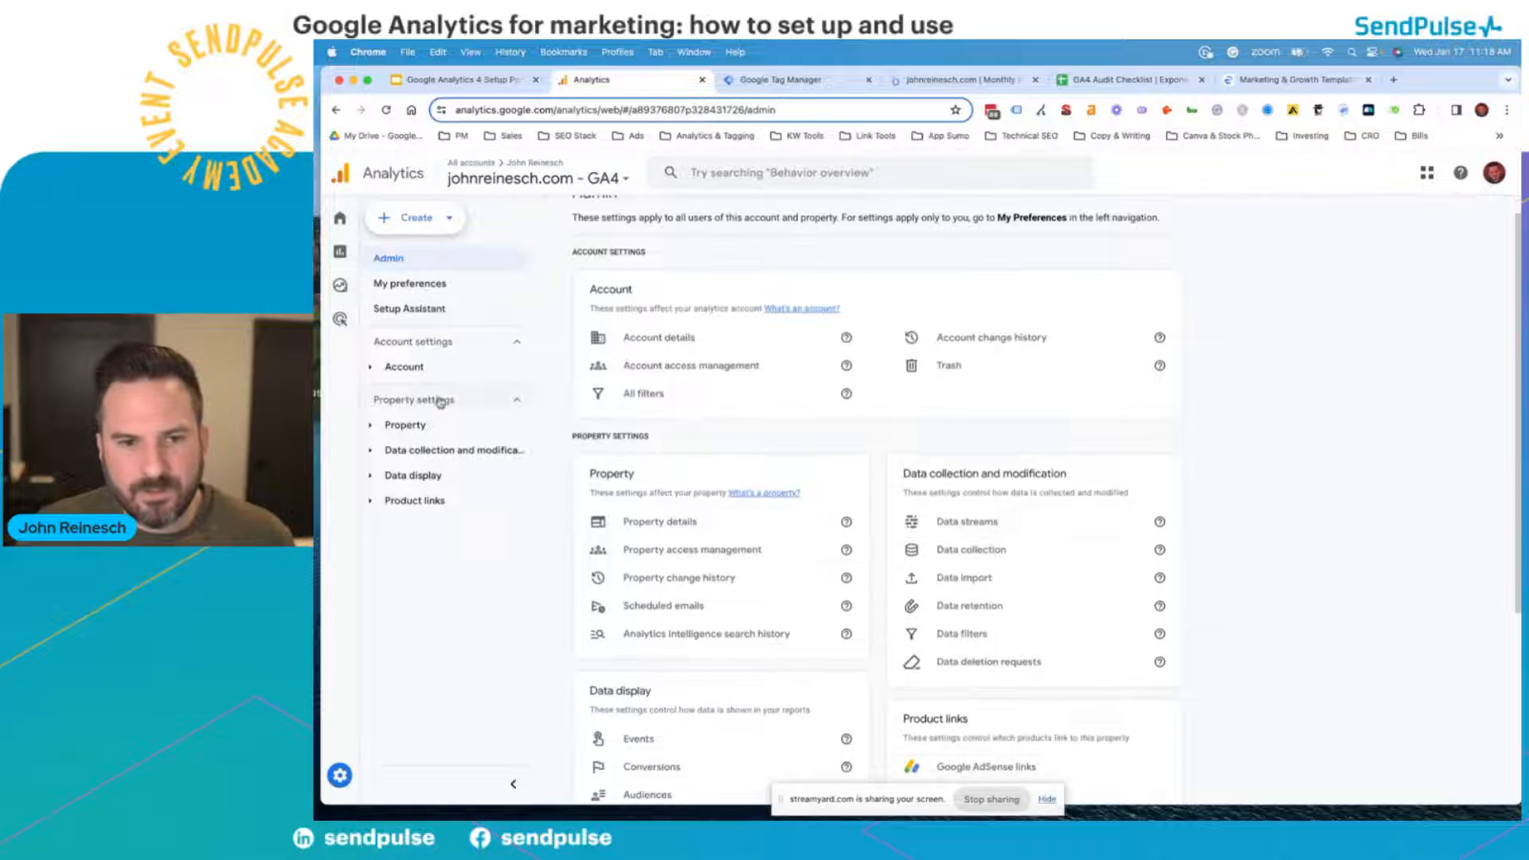
{"action": "left_click", "coordinate": [396, 456]}
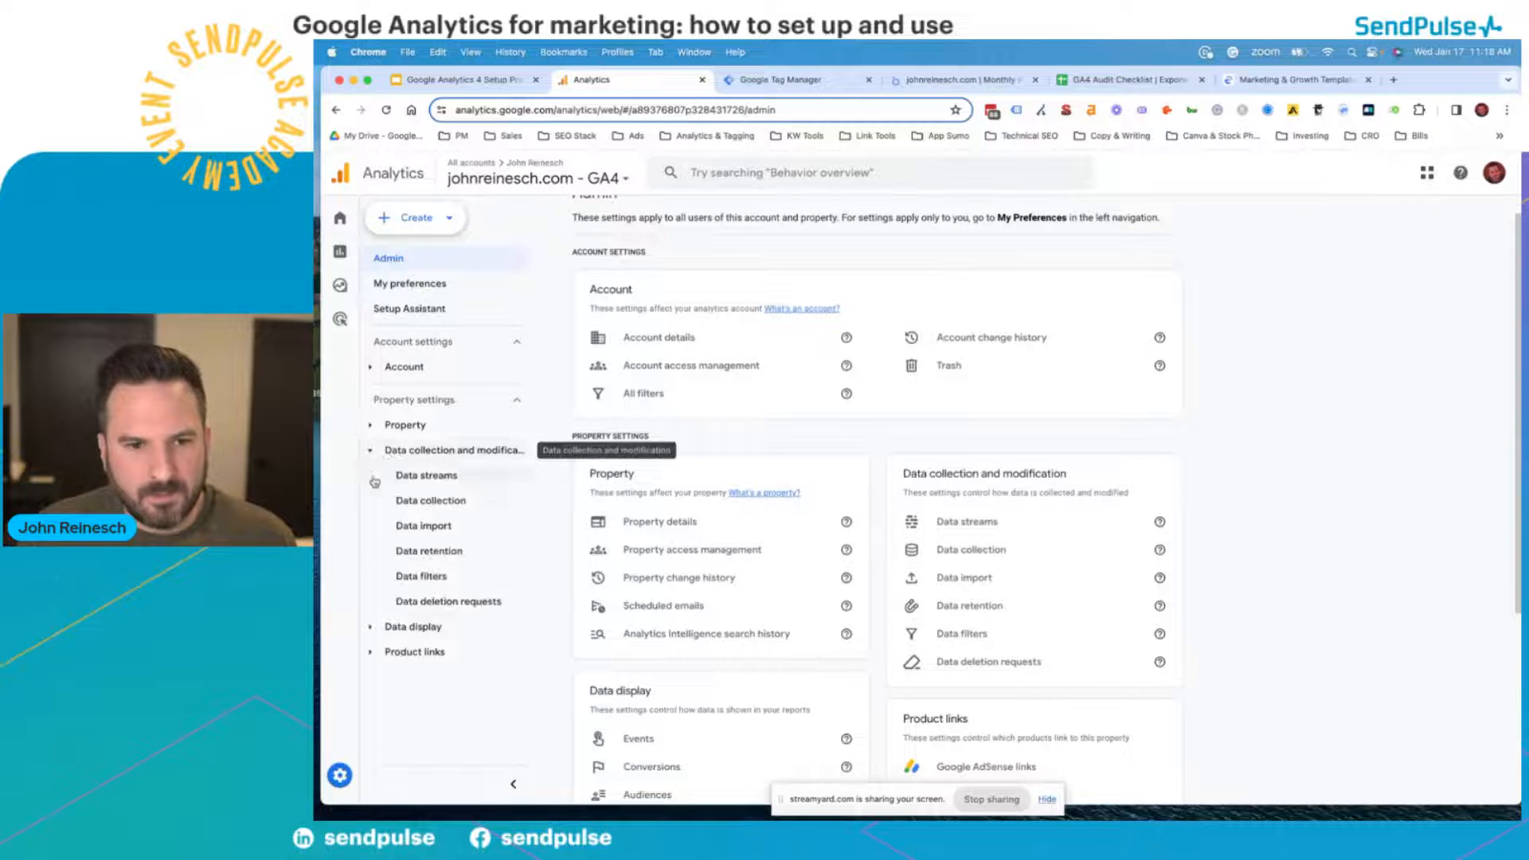
{"action": "left_click", "coordinate": [500, 627]}
{"action": "scroll", "coordinate": [471, 676], "scroll_direction": "down", "scroll_amount": 1}
{"action": "scroll", "coordinate": [471, 676], "scroll_direction": "down", "scroll_amount": 1}
{"action": "left_click", "coordinate": [438, 692]}
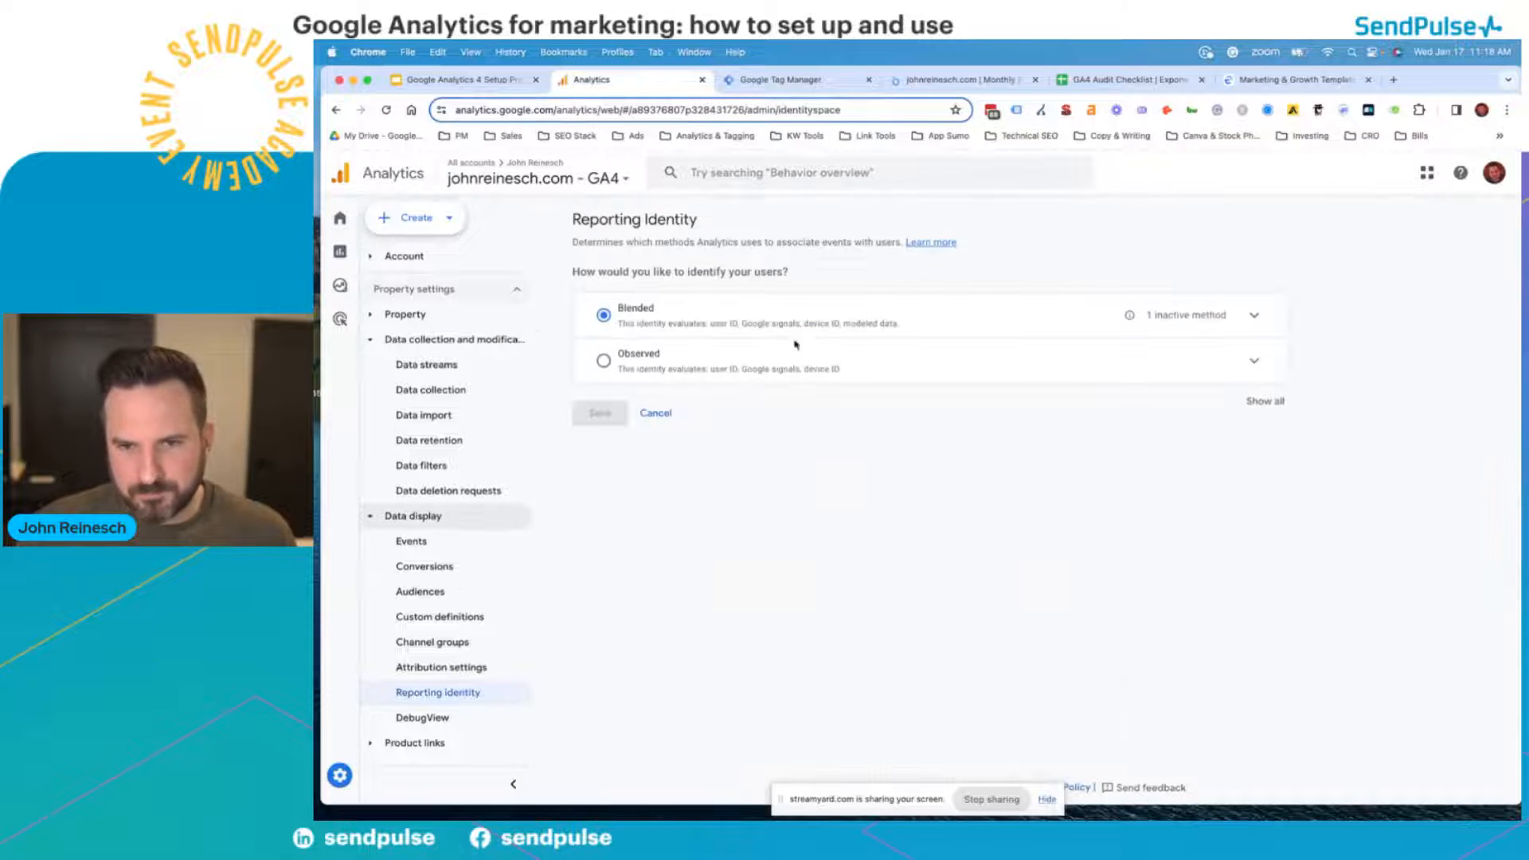
{"action": "left_click", "coordinate": [1265, 402]}
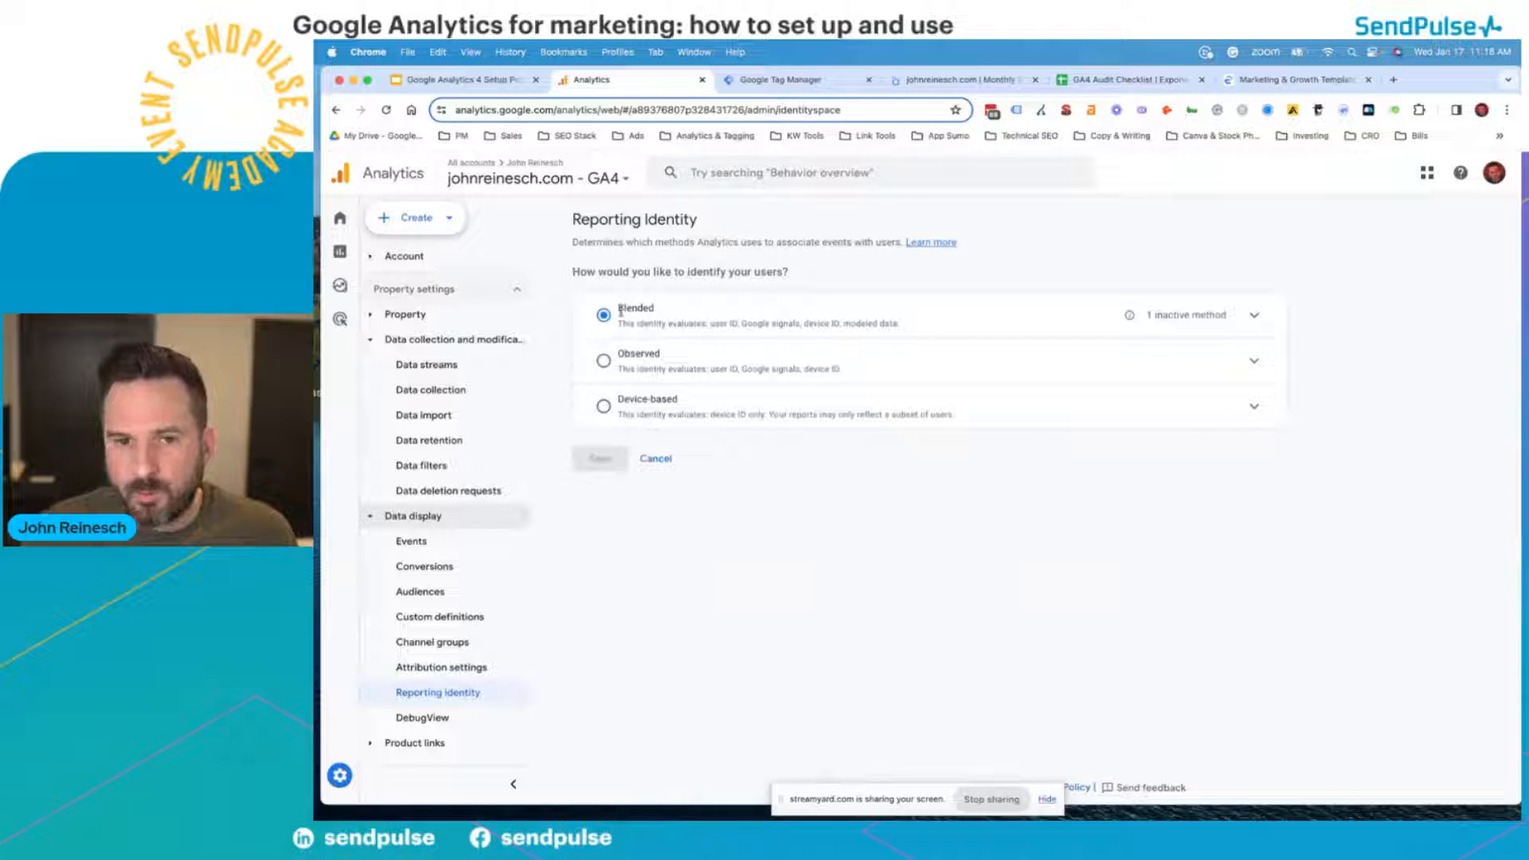
- Choose Device-based as the reporting identity and examine the identification methods used by the Blended and Device-based options
{"action": "left_click", "coordinate": [604, 406]}
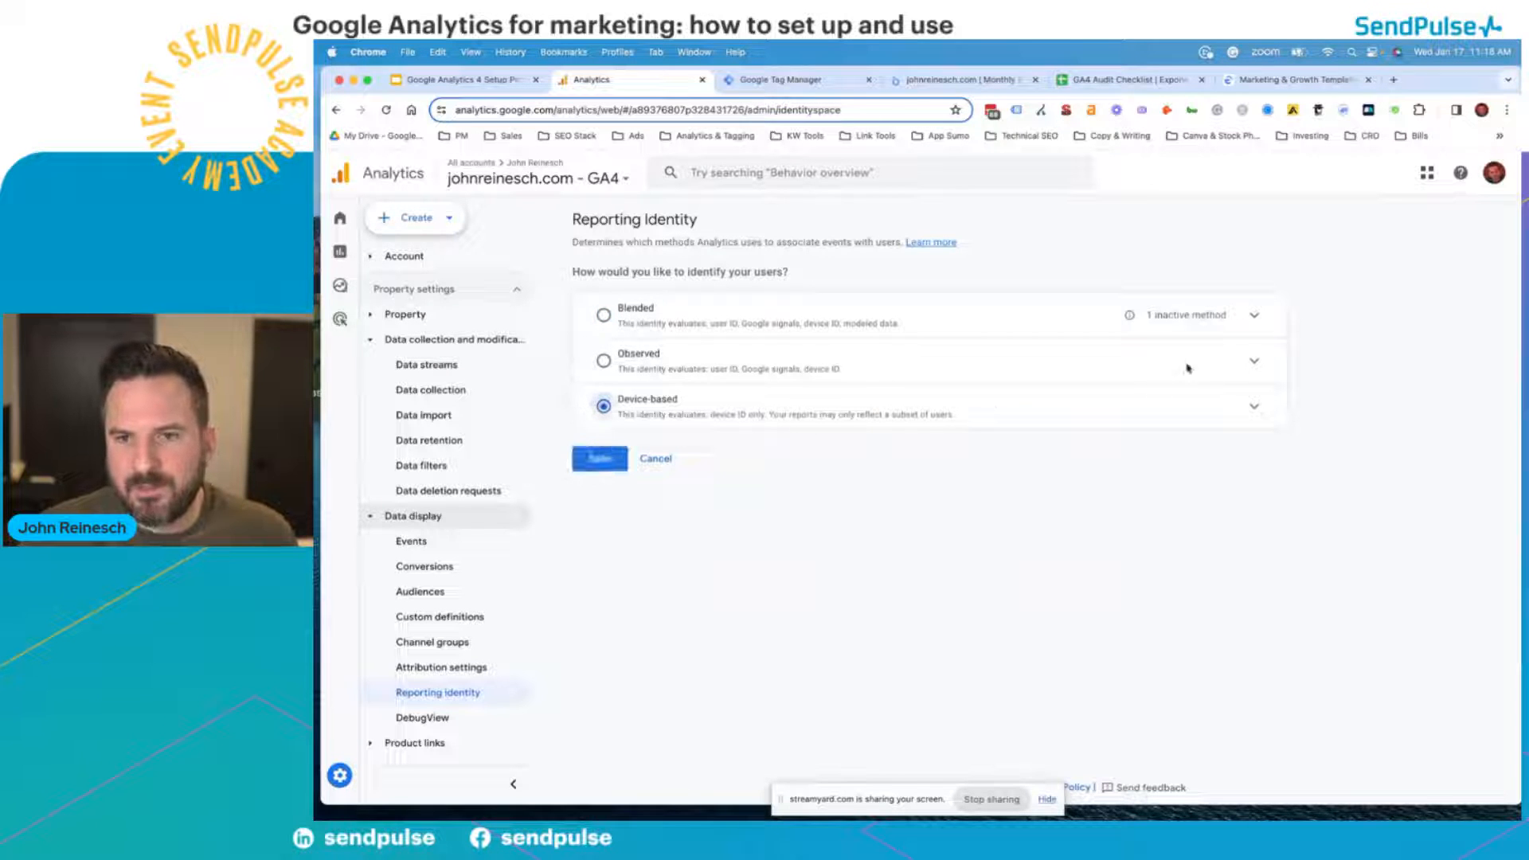
{"action": "left_click", "coordinate": [1254, 318]}
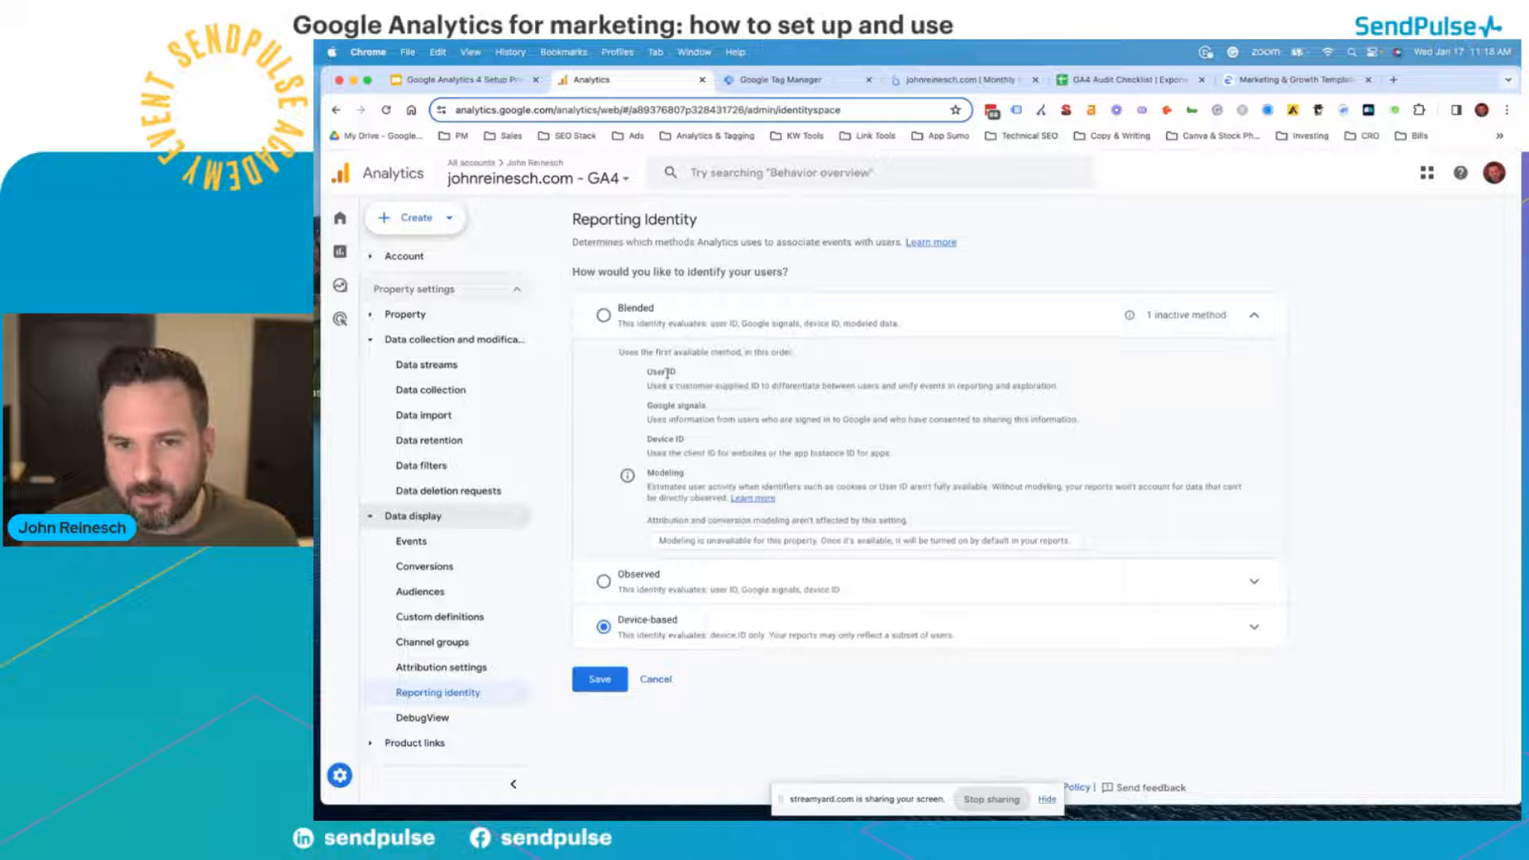
{"action": "left_click_drag", "start_coordinate": [648, 405], "coordinate": [679, 373]}
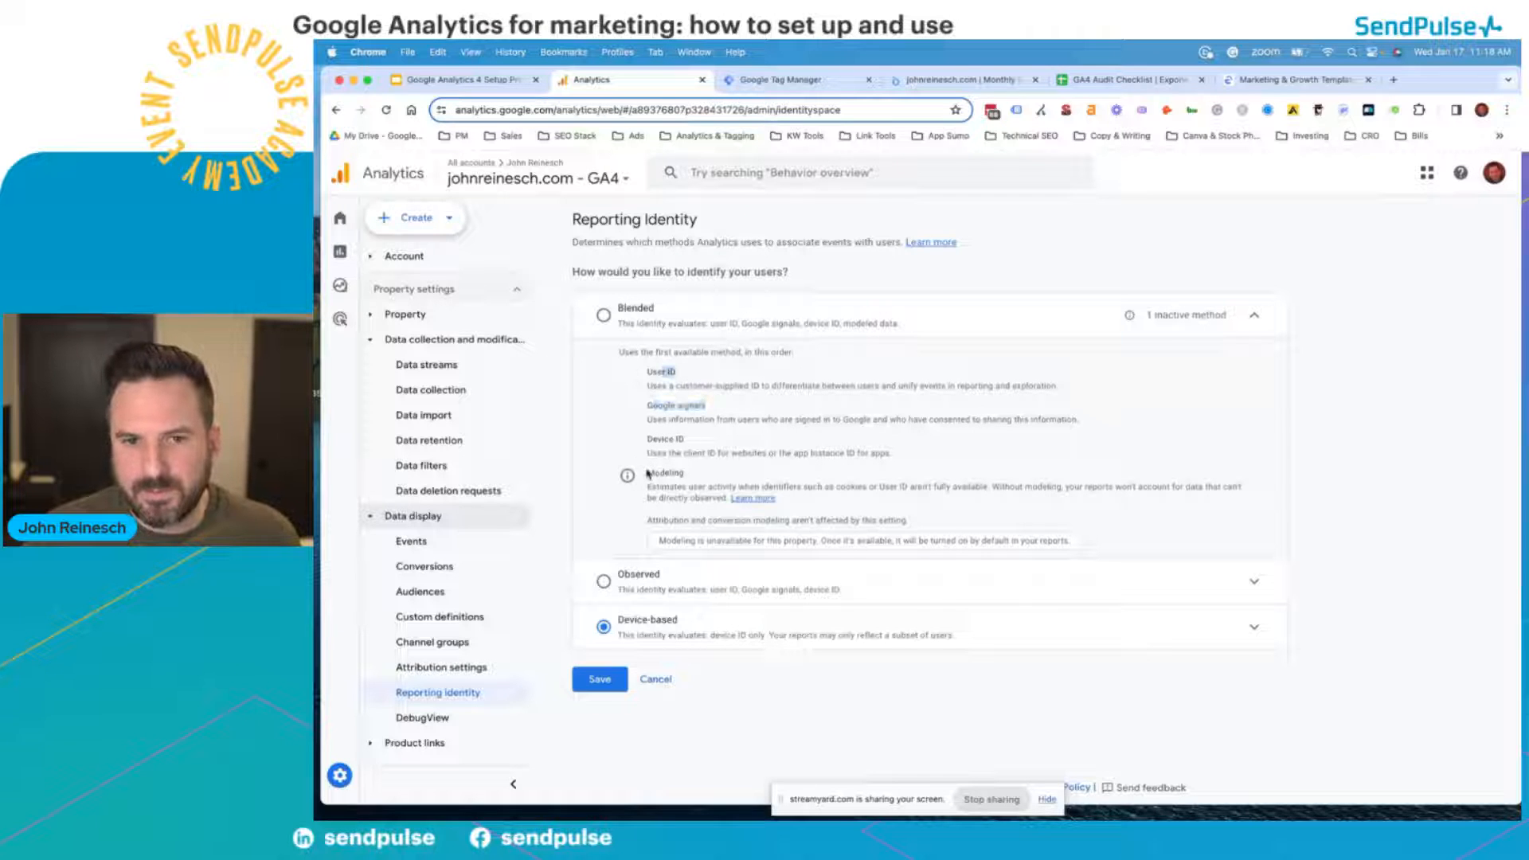
{"action": "left_click", "coordinate": [1254, 626]}
{"action": "left_click_drag", "start_coordinate": [646, 682], "coordinate": [825, 694]}
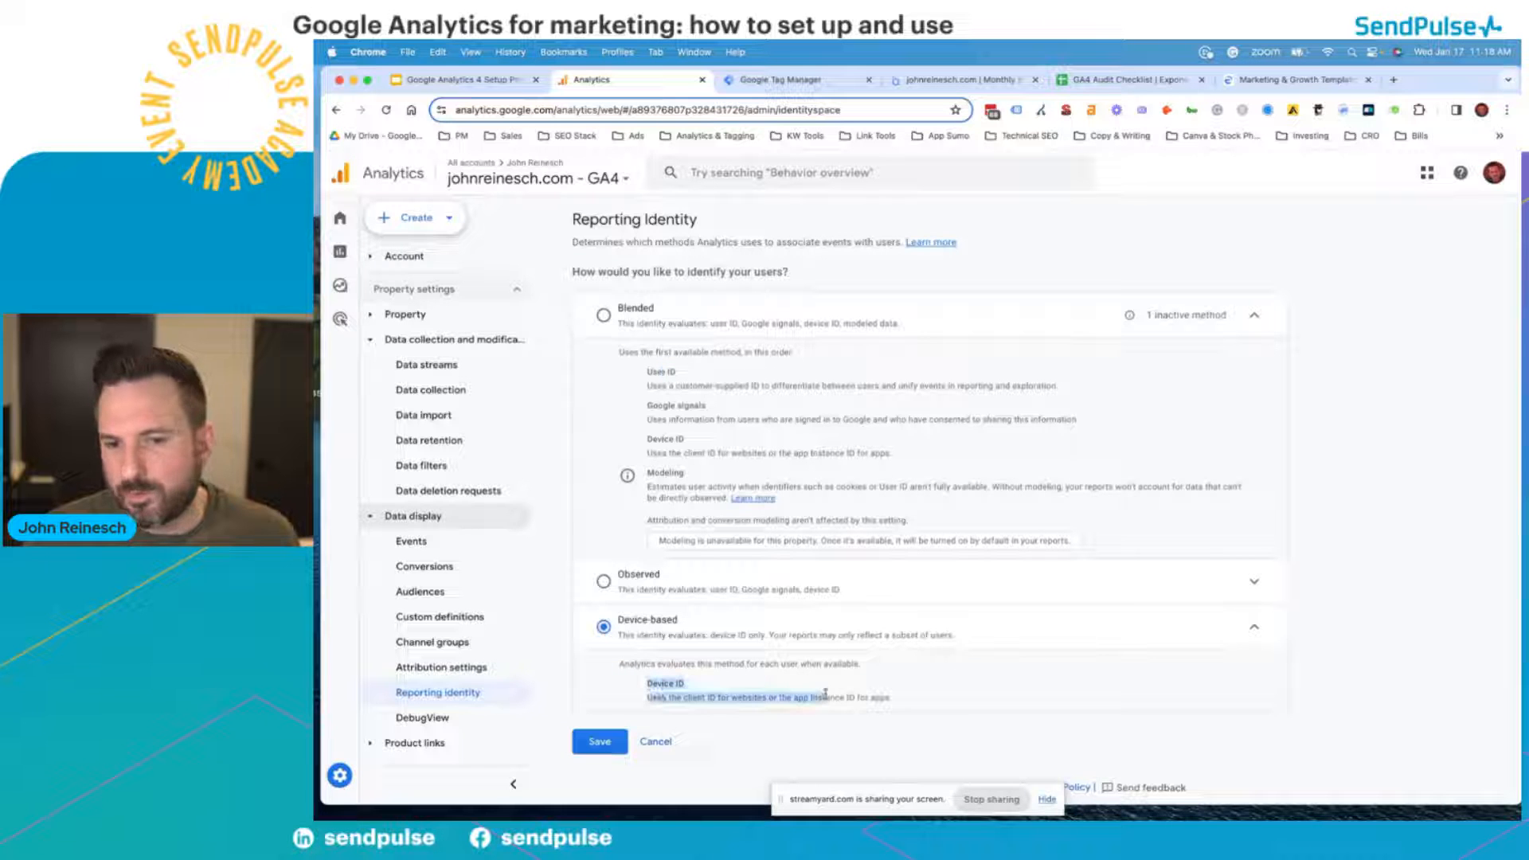
{"action": "left_click", "coordinate": [940, 705]}
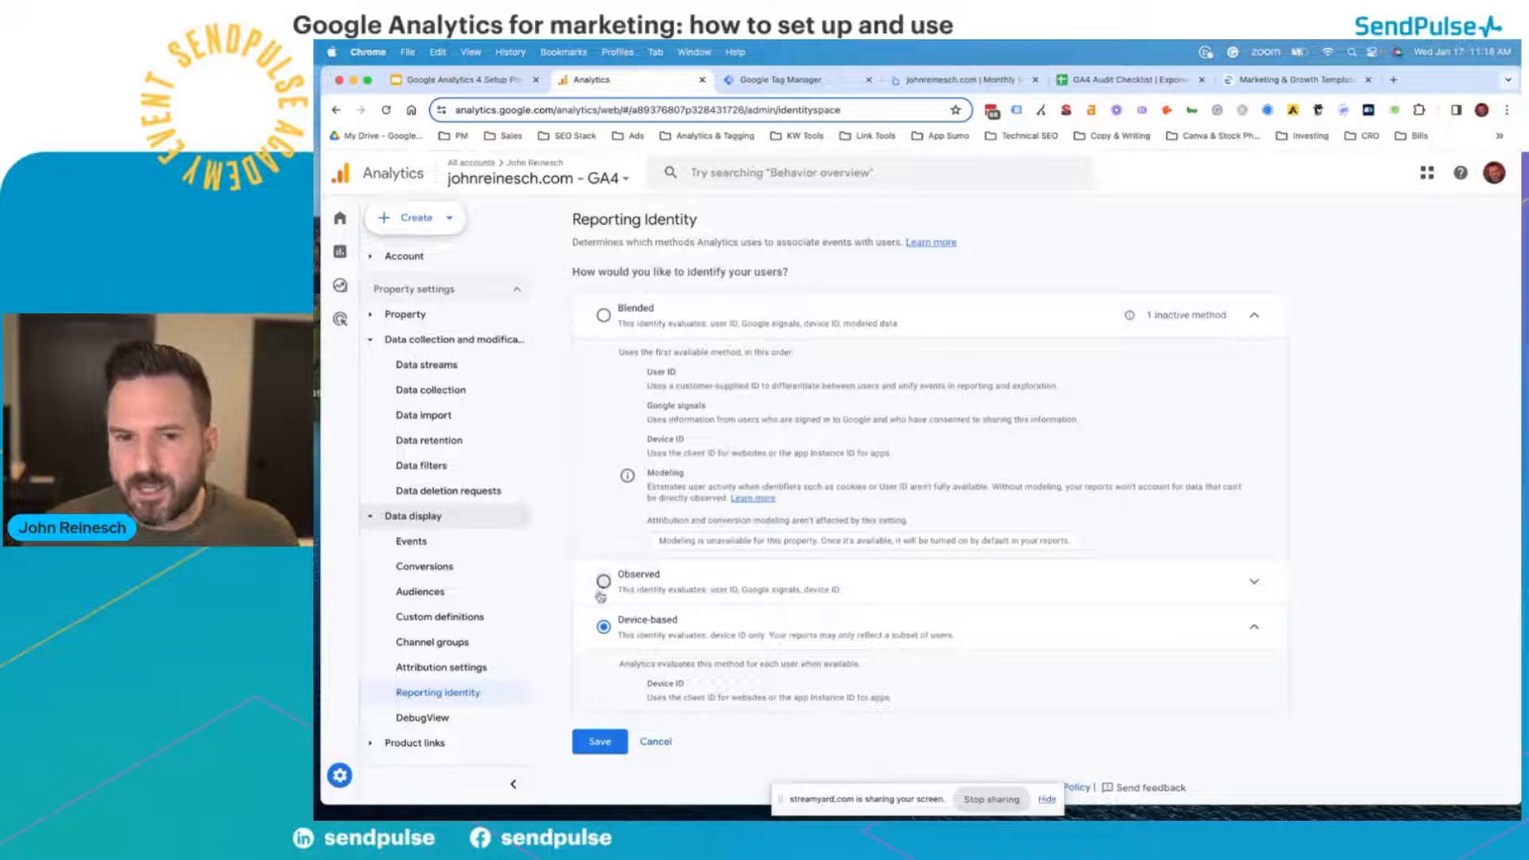
- Try switching the reporting identity among Blended, Observed and Device-based, return it to Blended and leave without saving
{"action": "left_click", "coordinate": [604, 315]}
{"action": "left_click", "coordinate": [604, 628]}
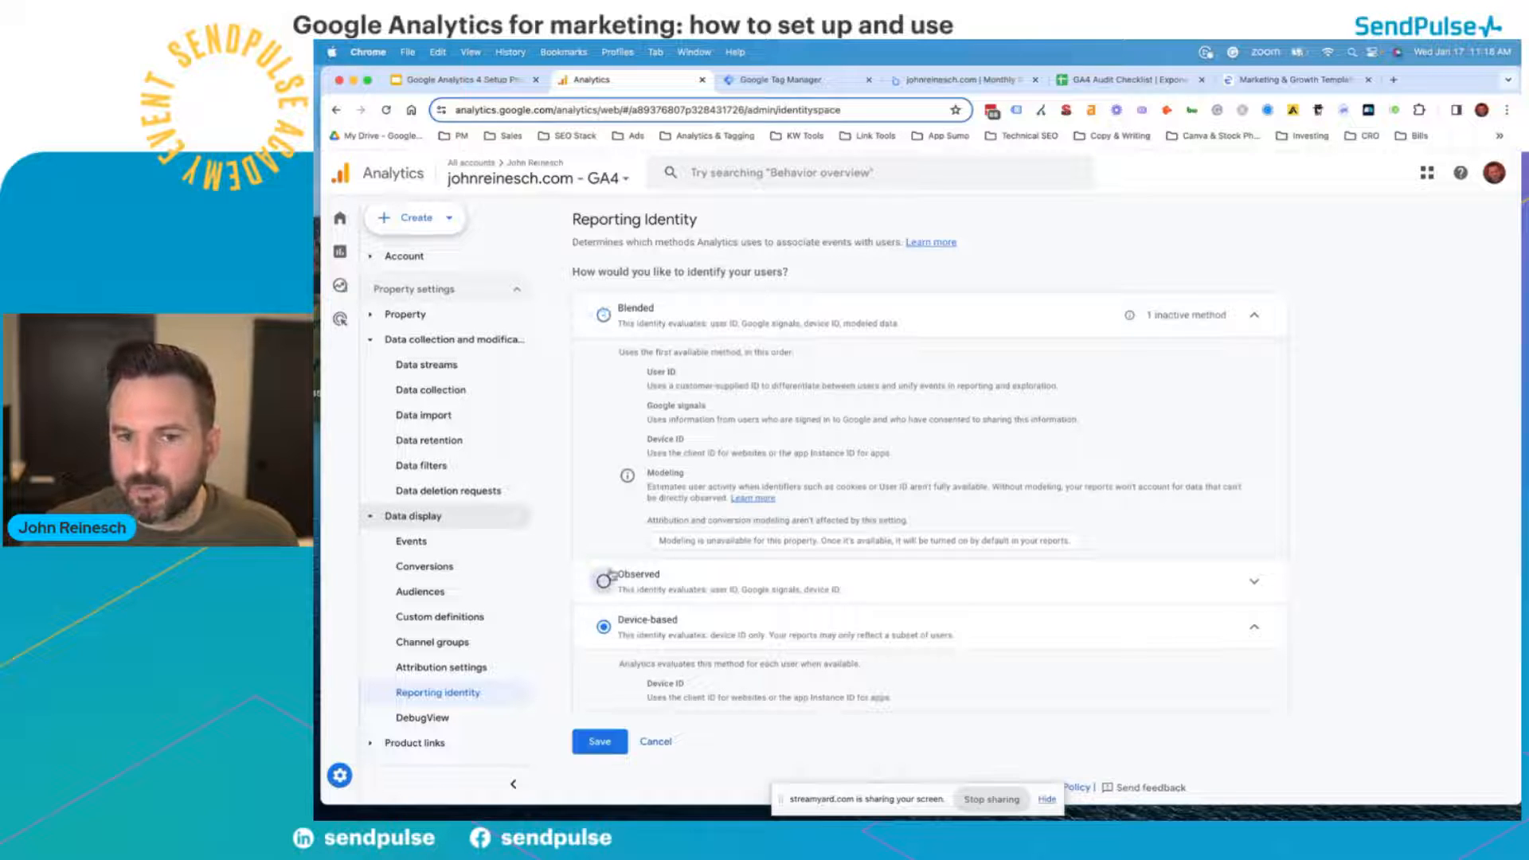
{"action": "left_click", "coordinate": [604, 582]}
{"action": "left_click", "coordinate": [604, 628]}
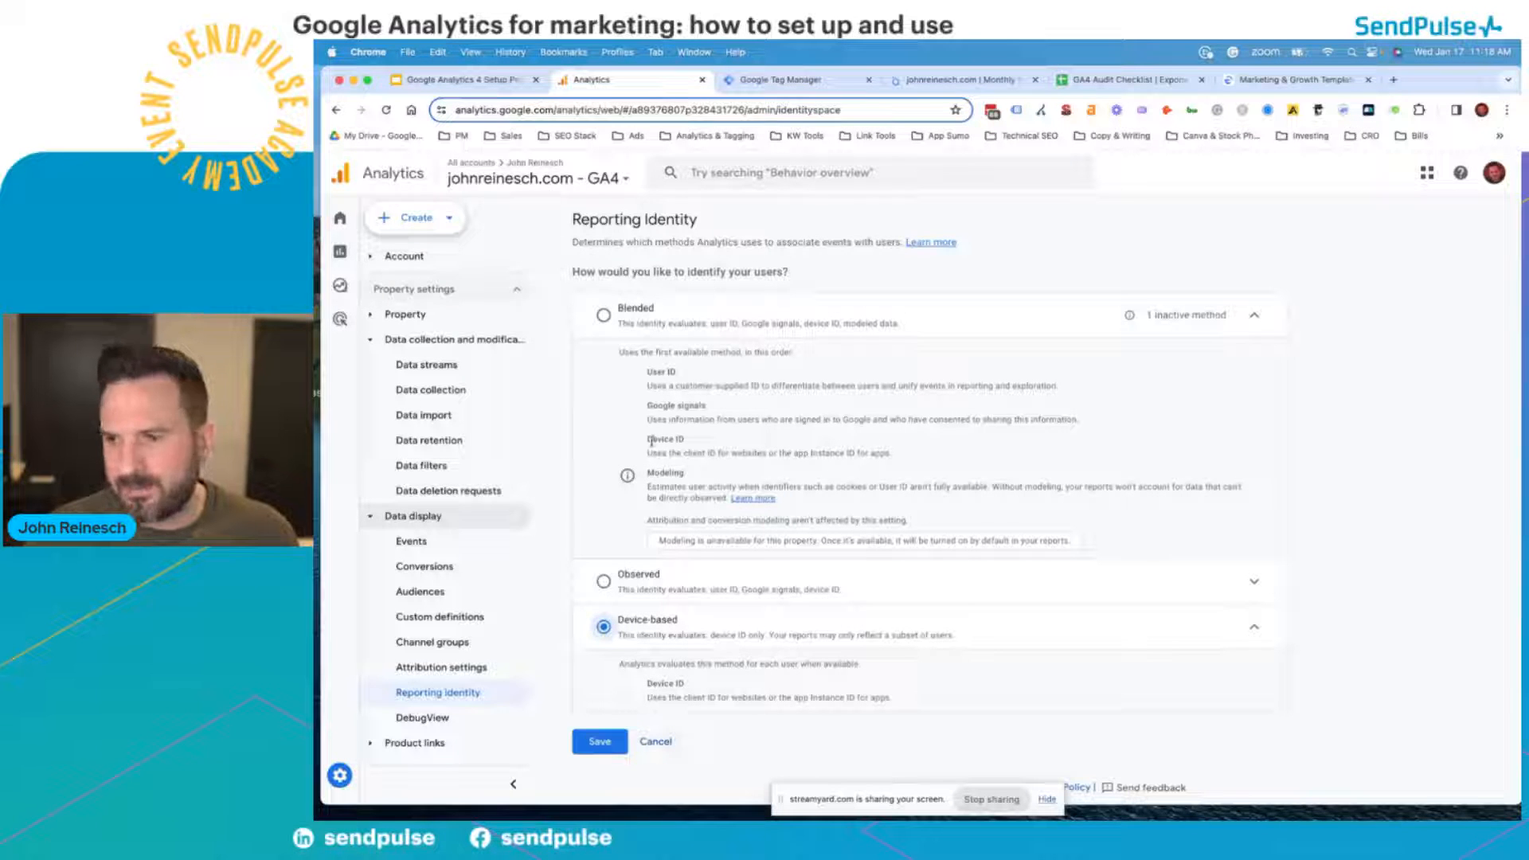
{"action": "left_click", "coordinate": [604, 315]}
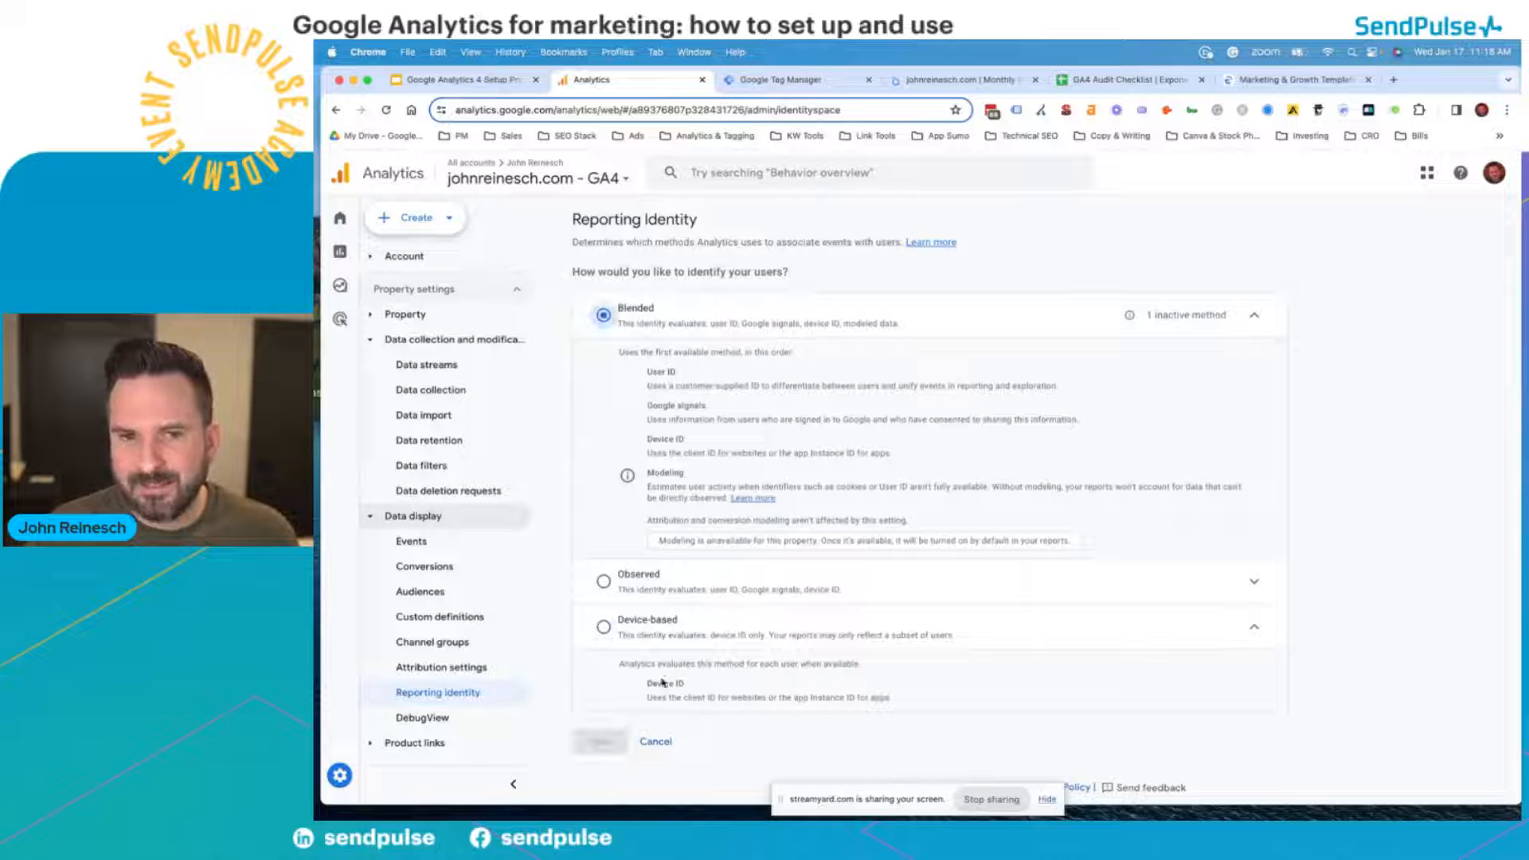
{"action": "left_click", "coordinate": [652, 745]}
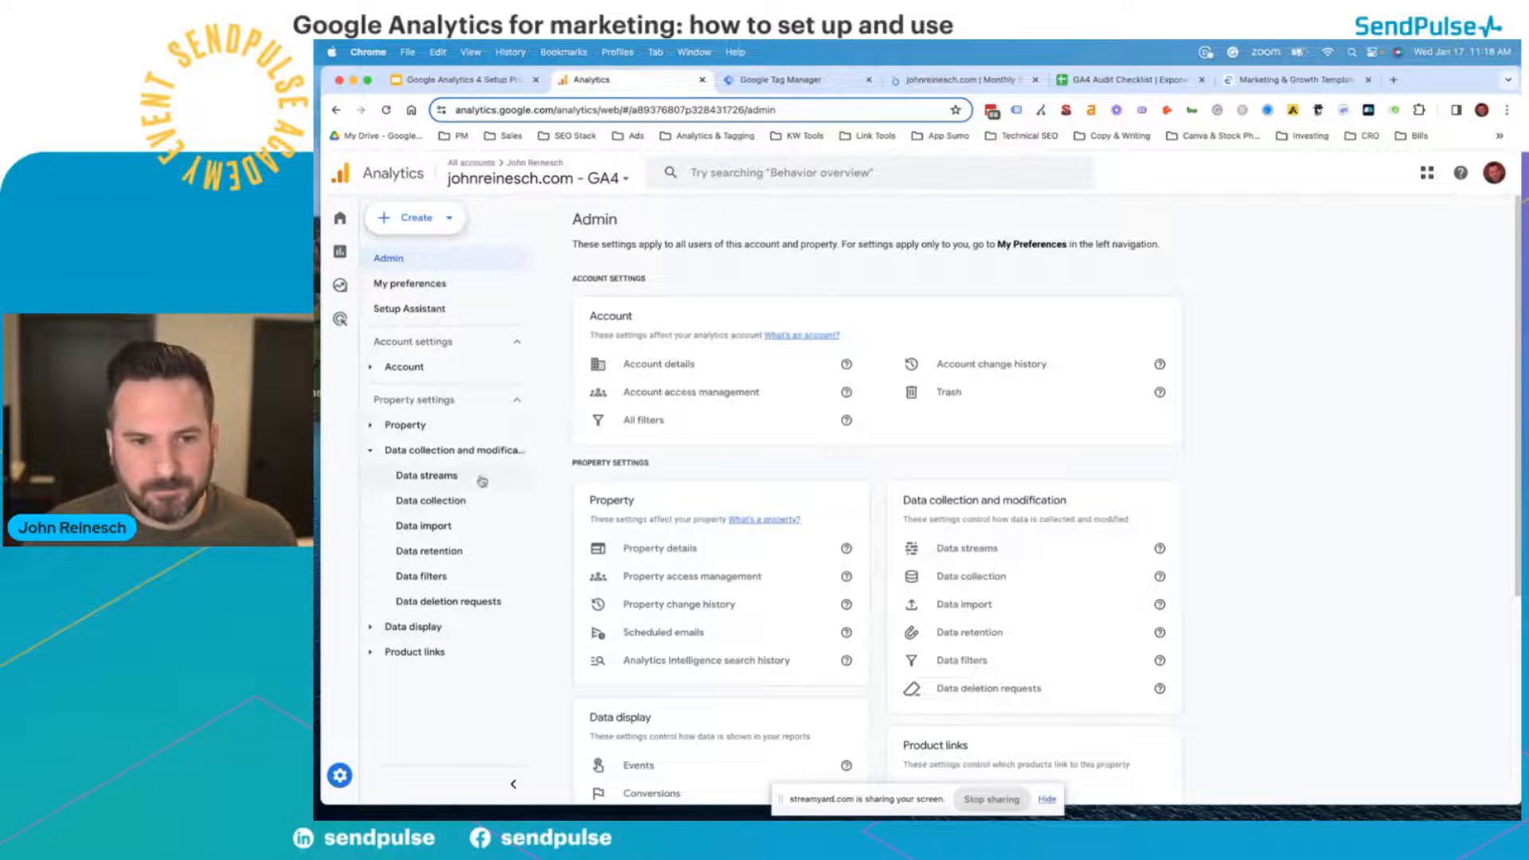
- Open the property's Data collection settings and read through the expanded User-ID and user-provided data collection section
{"action": "left_click", "coordinate": [443, 502]}
{"action": "scroll", "coordinate": [983, 563], "scroll_direction": "down", "scroll_amount": 2}
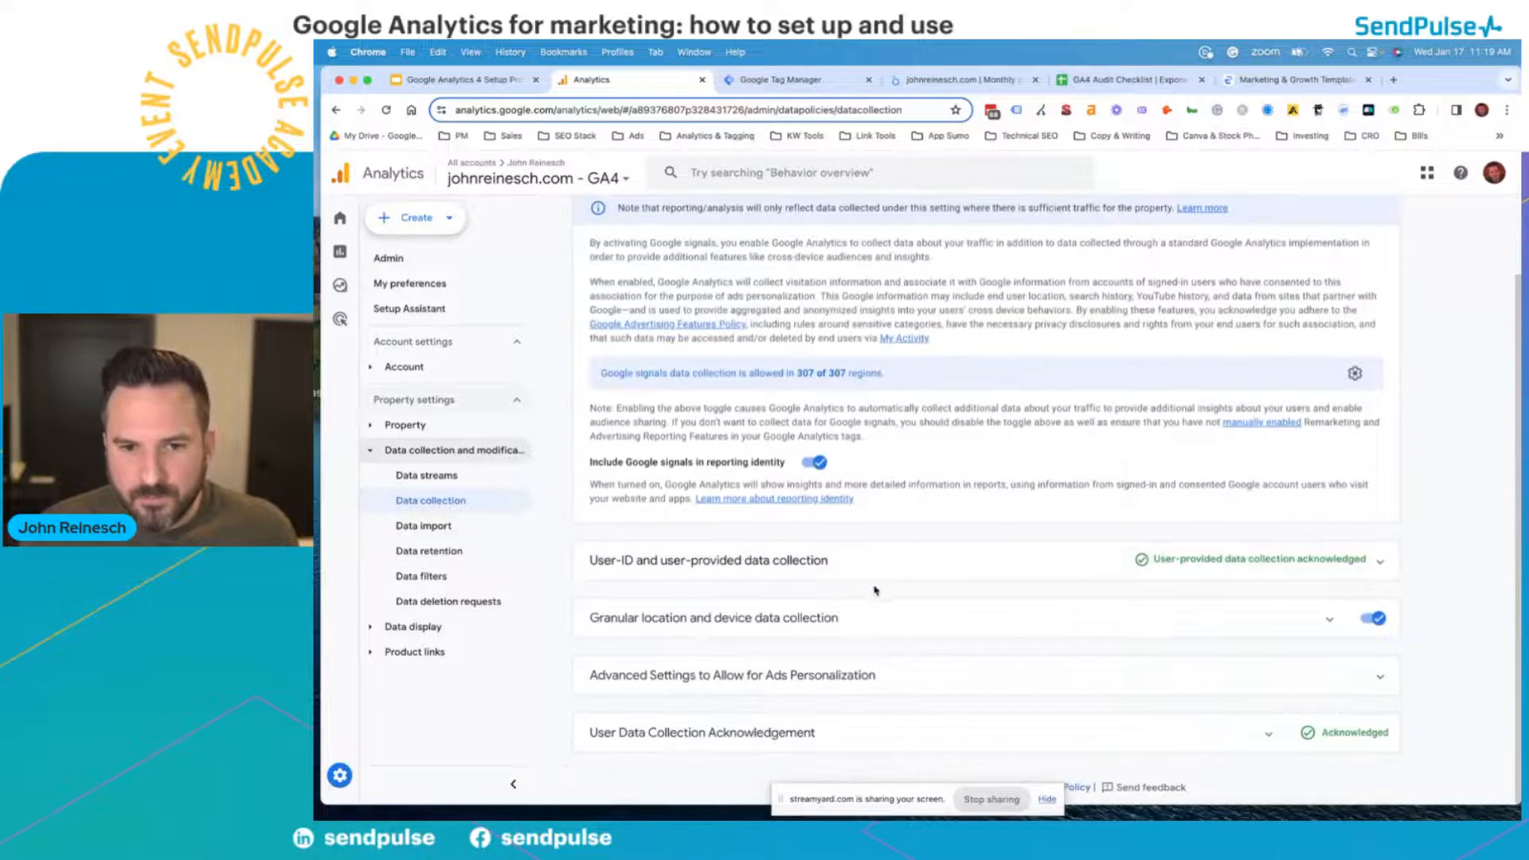
{"action": "left_click", "coordinate": [984, 562]}
{"action": "scroll", "coordinate": [829, 500], "scroll_direction": "down", "scroll_amount": 10}
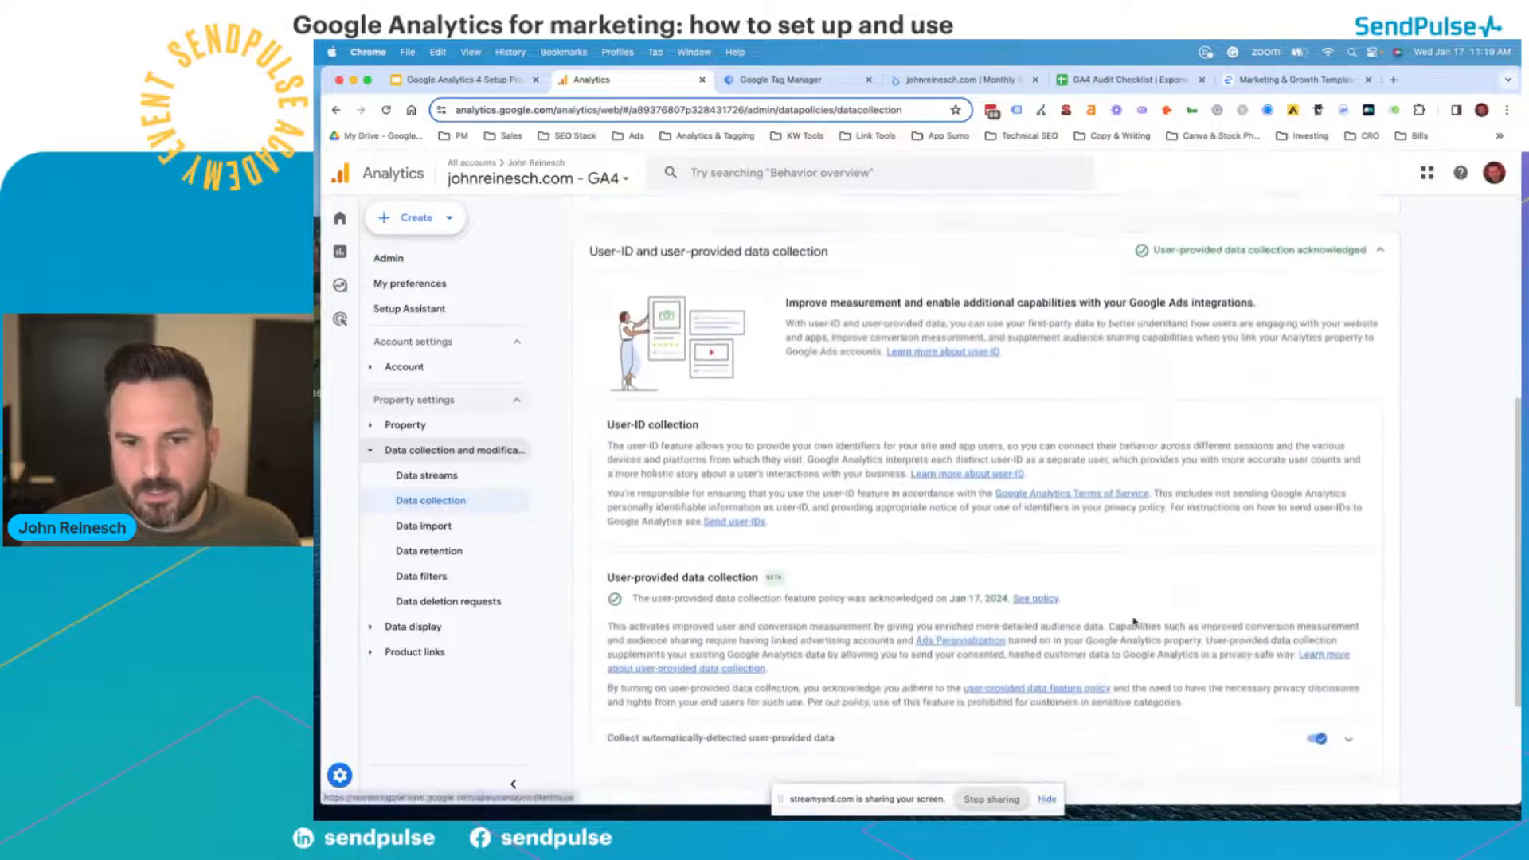
{"action": "left_click_drag", "start_coordinate": [757, 478], "coordinate": [879, 481]}
{"action": "scroll", "coordinate": [895, 490], "scroll_direction": "down", "scroll_amount": 2}
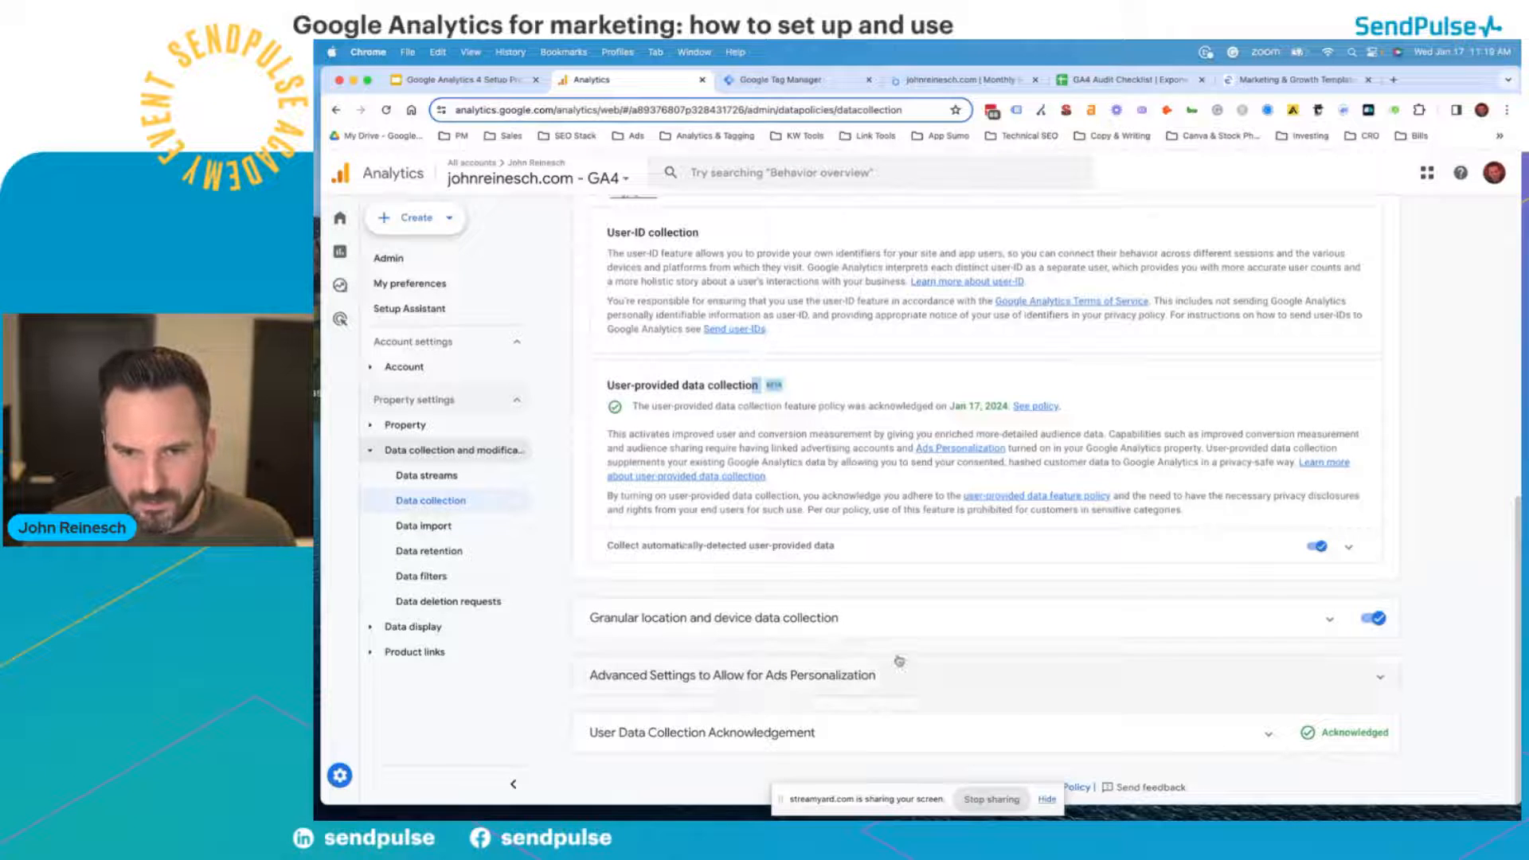
- Expand the ads personalization settings and the User Data Collection Acknowledgement, and review the whole Data collection page
{"action": "left_click", "coordinate": [860, 732]}
{"action": "scroll", "coordinate": [588, 691], "scroll_direction": "down", "scroll_amount": 2}
{"action": "left_click", "coordinate": [931, 590]}
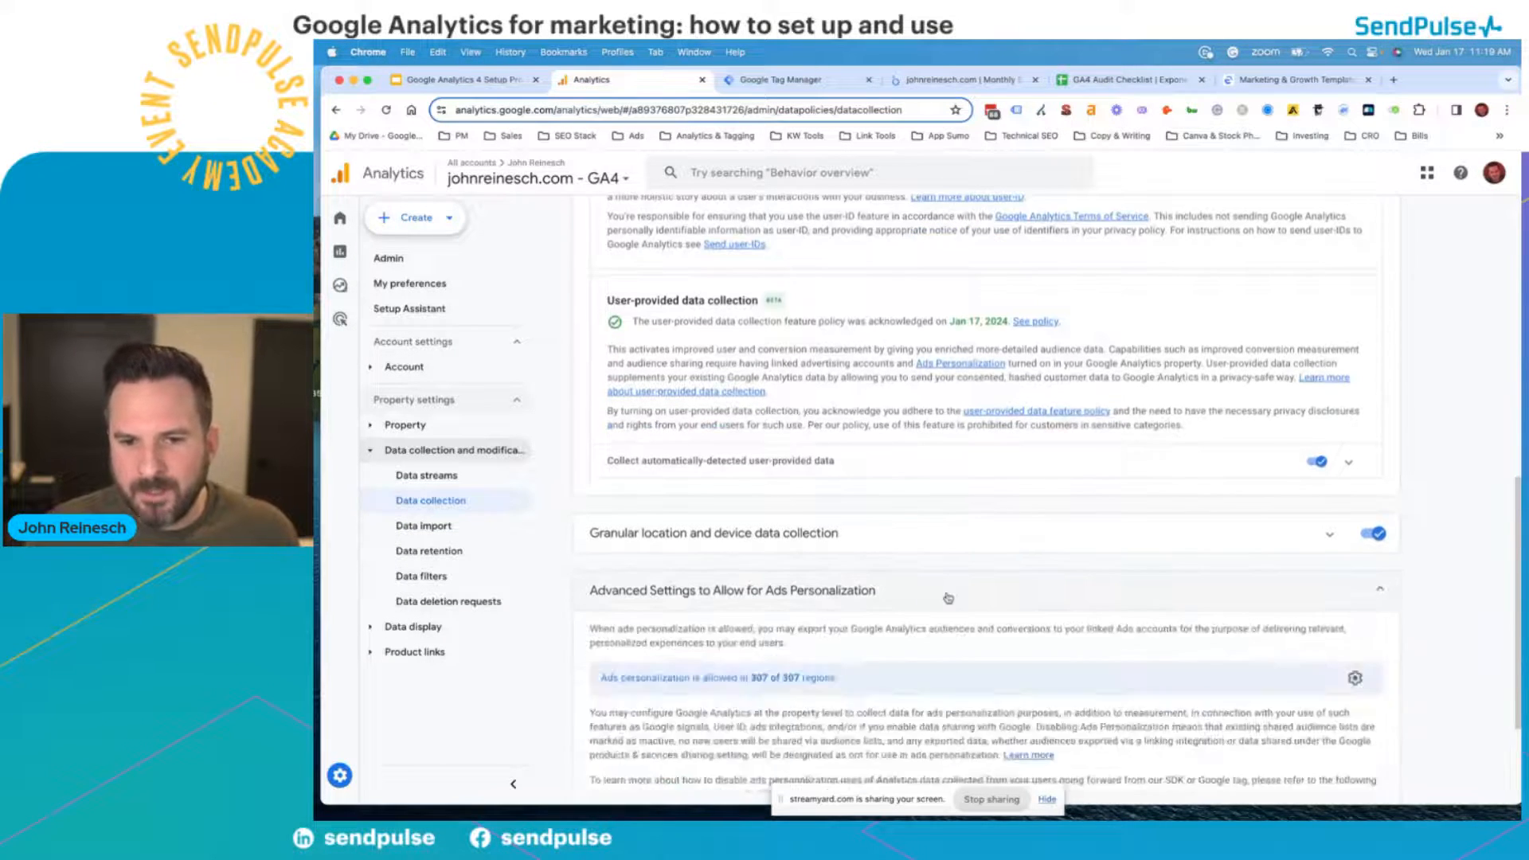
{"action": "scroll", "coordinate": [1137, 410], "scroll_direction": "down", "scroll_amount": 5}
{"action": "scroll", "coordinate": [1136, 410], "scroll_direction": "up", "scroll_amount": 15}
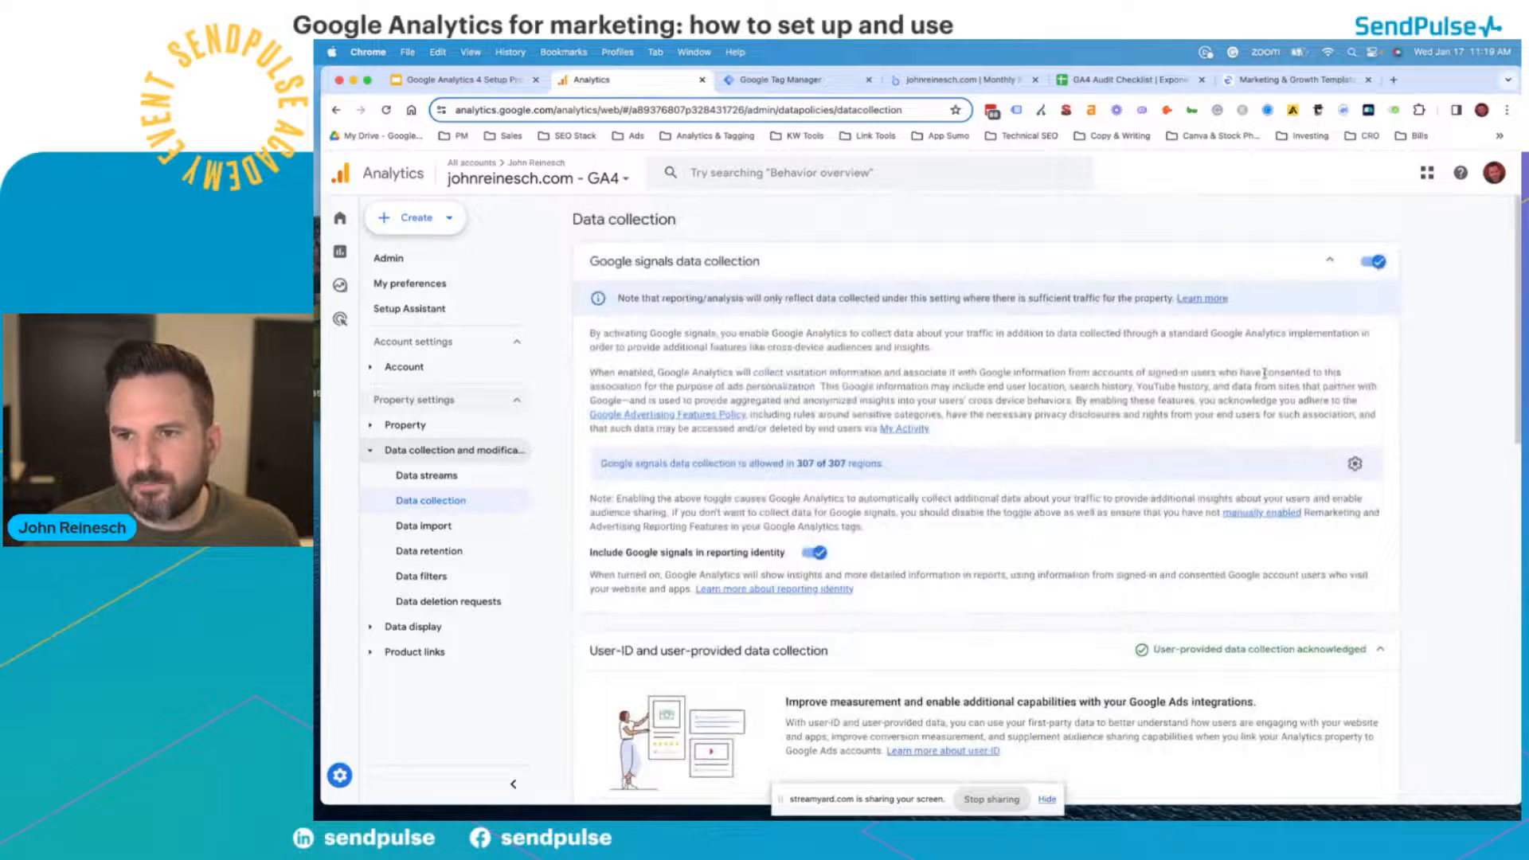
{"action": "scroll", "coordinate": [1298, 594], "scroll_direction": "down", "scroll_amount": 10}
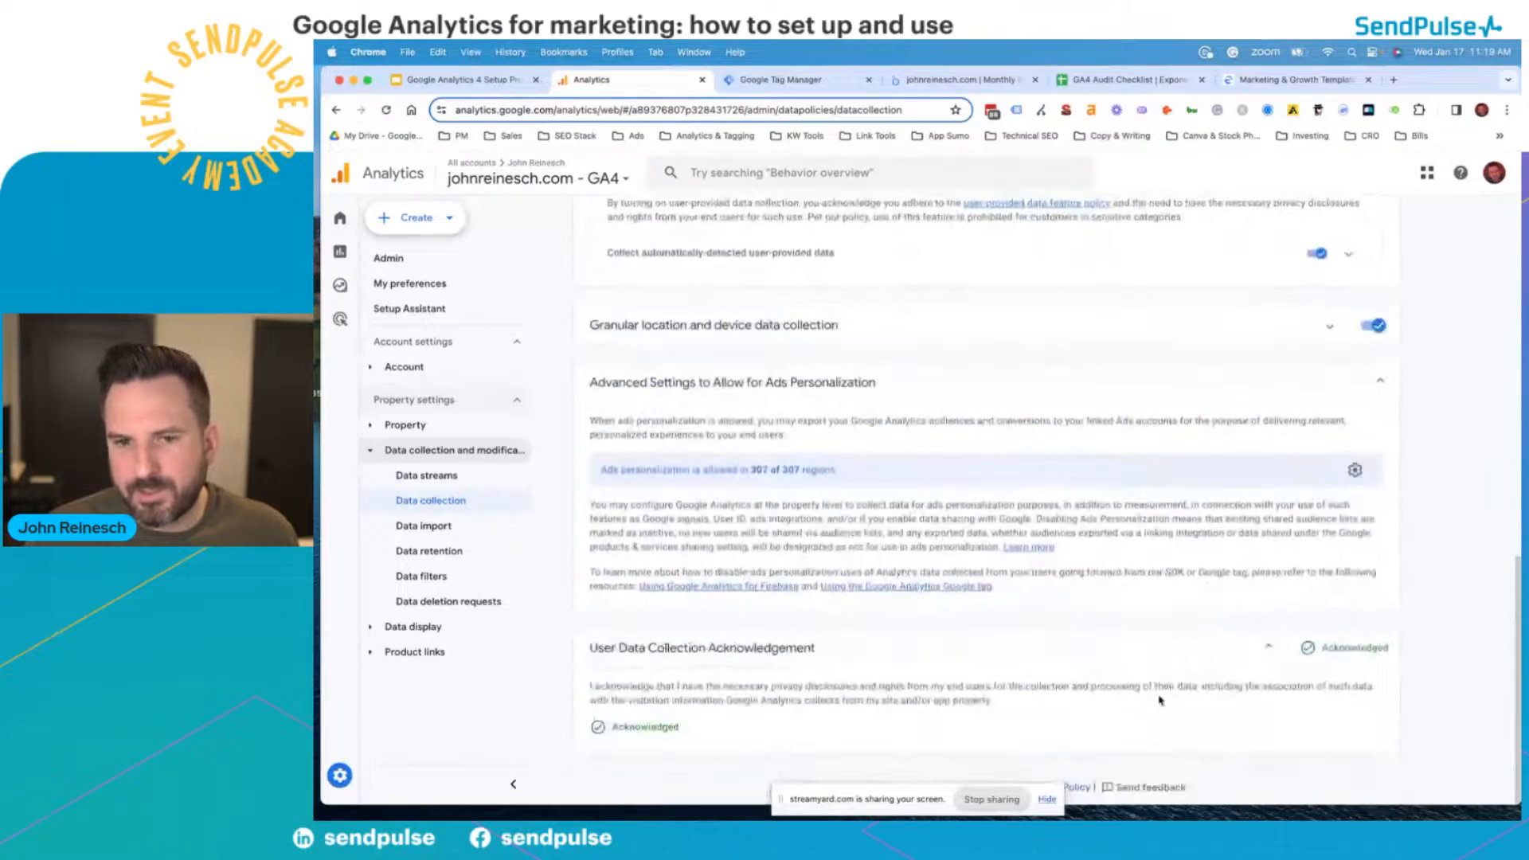
{"action": "scroll", "coordinate": [1022, 577], "scroll_direction": "up", "scroll_amount": 10}
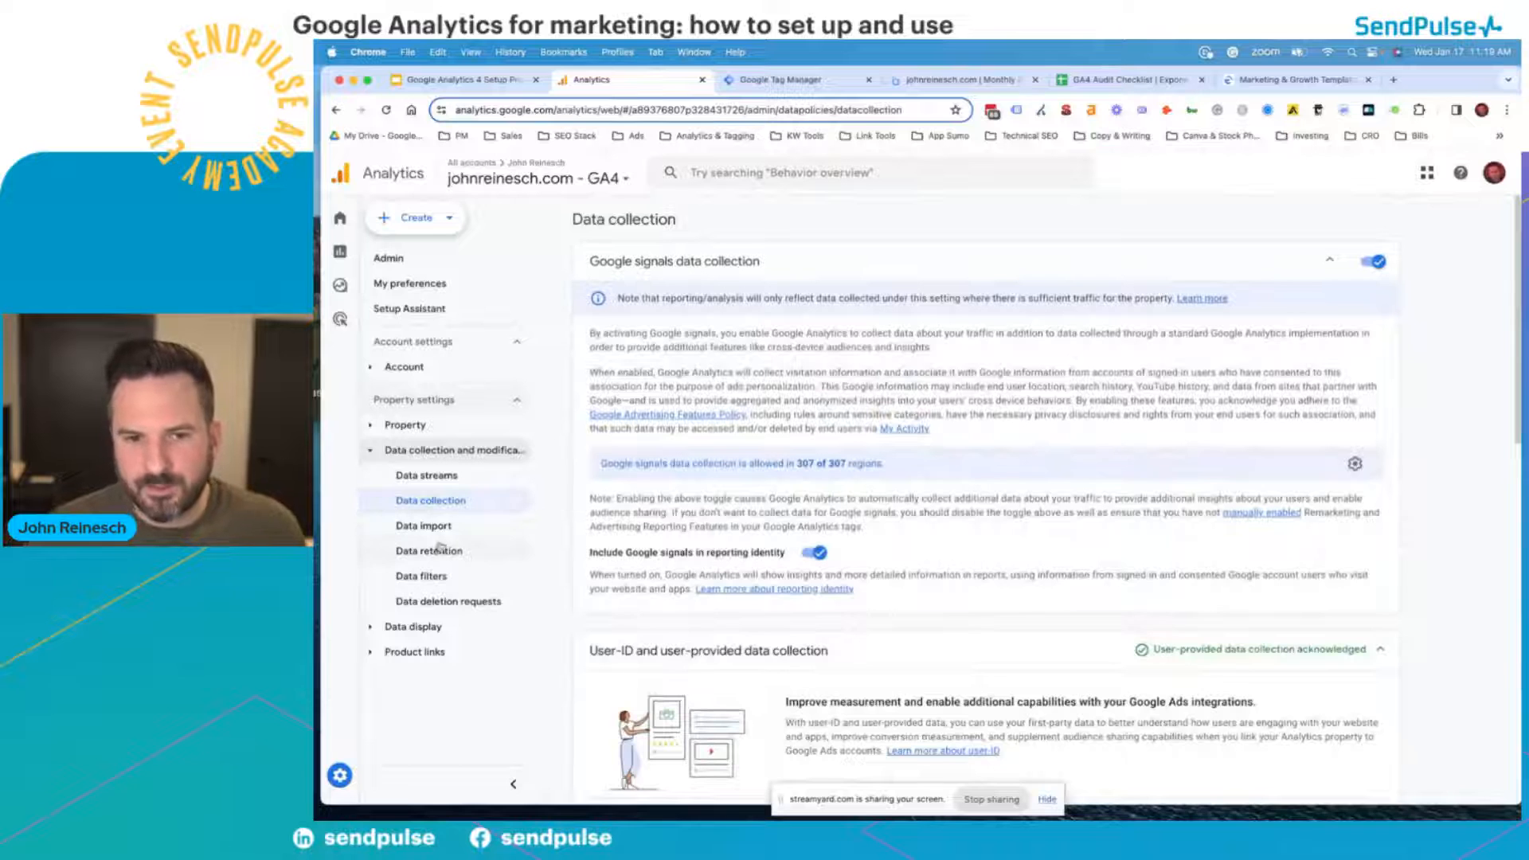
- View Data import and Data retention, examine the event data retention choices, keep 14 months selected and leave without saving
{"action": "left_click", "coordinate": [413, 528]}
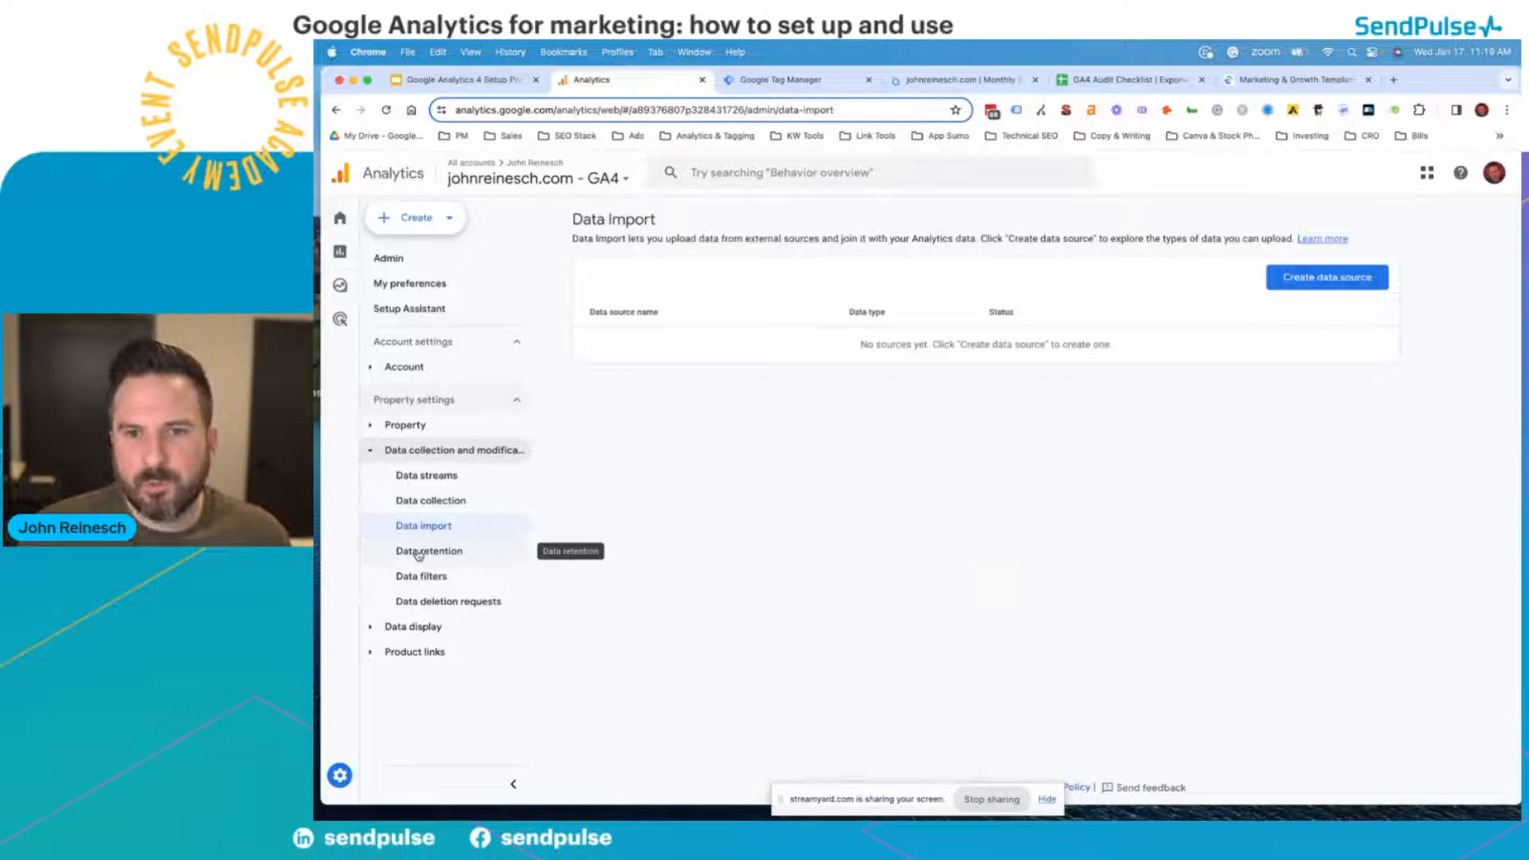
{"action": "left_click", "coordinate": [418, 553]}
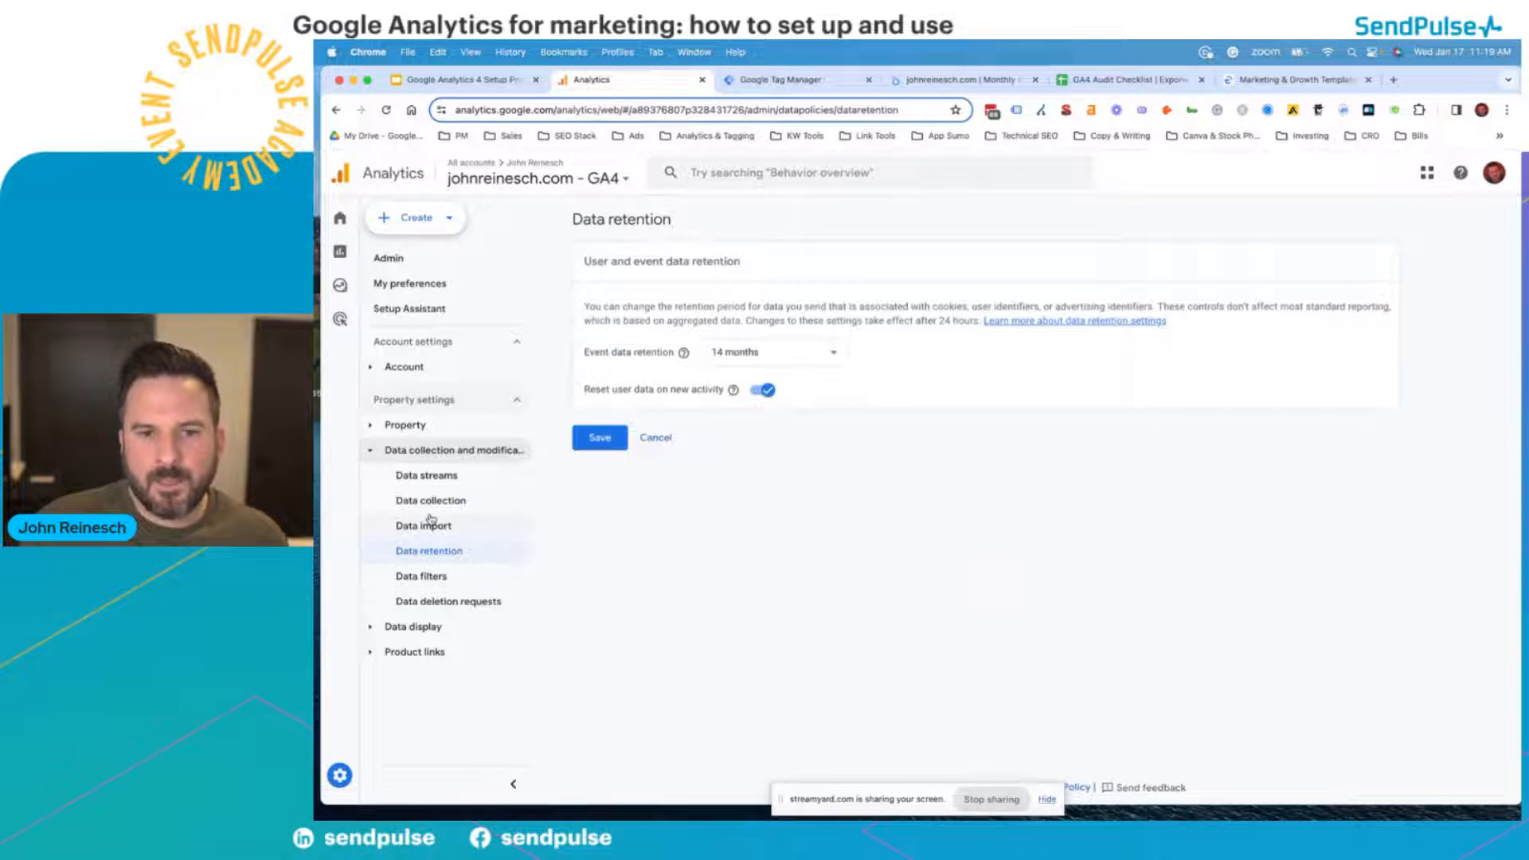
{"action": "left_click", "coordinate": [788, 353]}
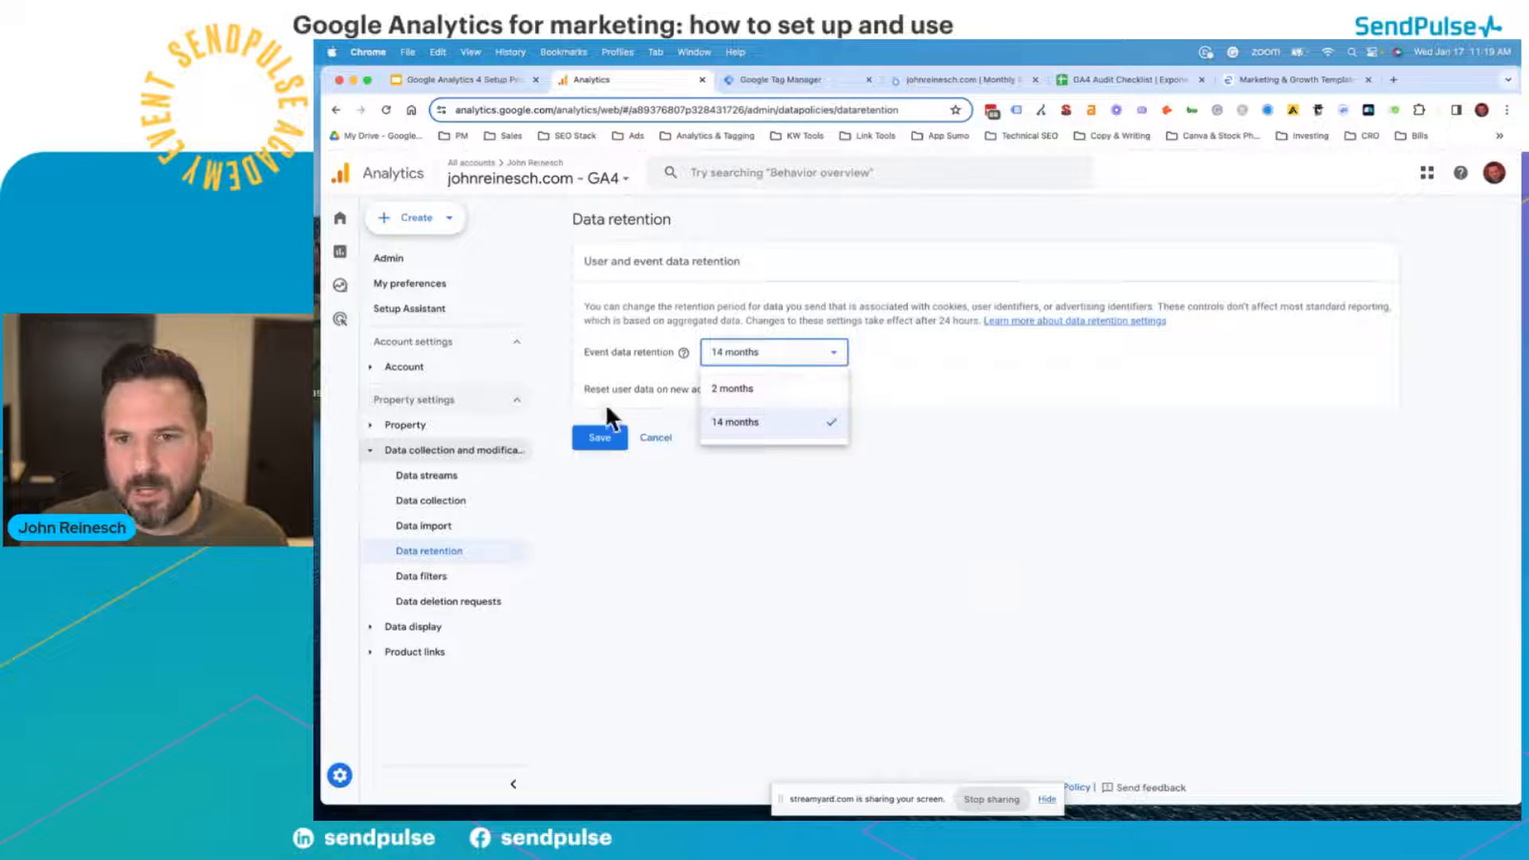
{"action": "left_click", "coordinate": [1039, 462]}
{"action": "left_click", "coordinate": [789, 352]}
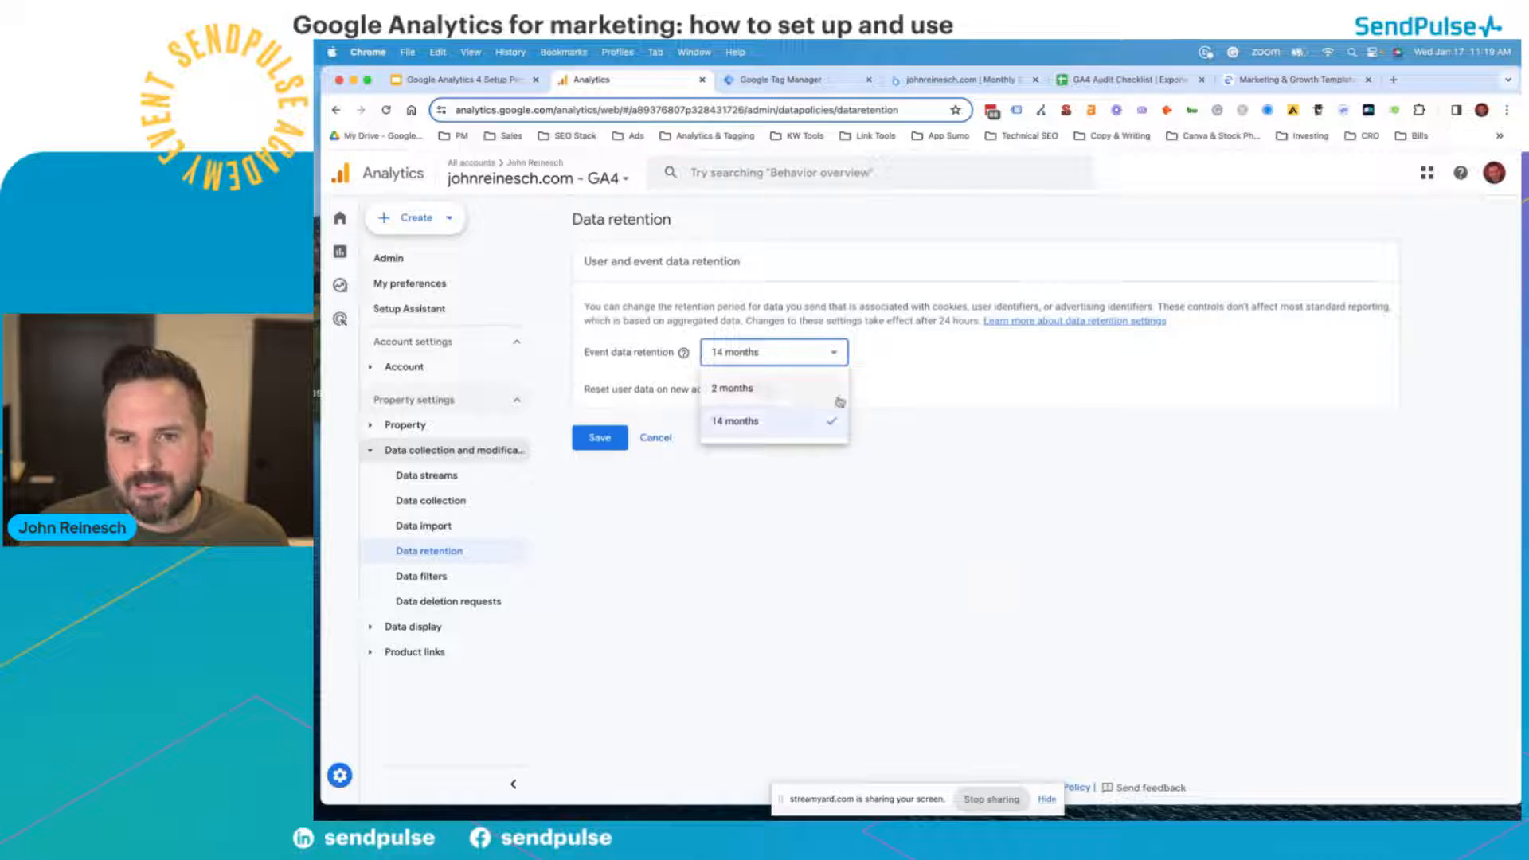
{"action": "left_click", "coordinate": [747, 423]}
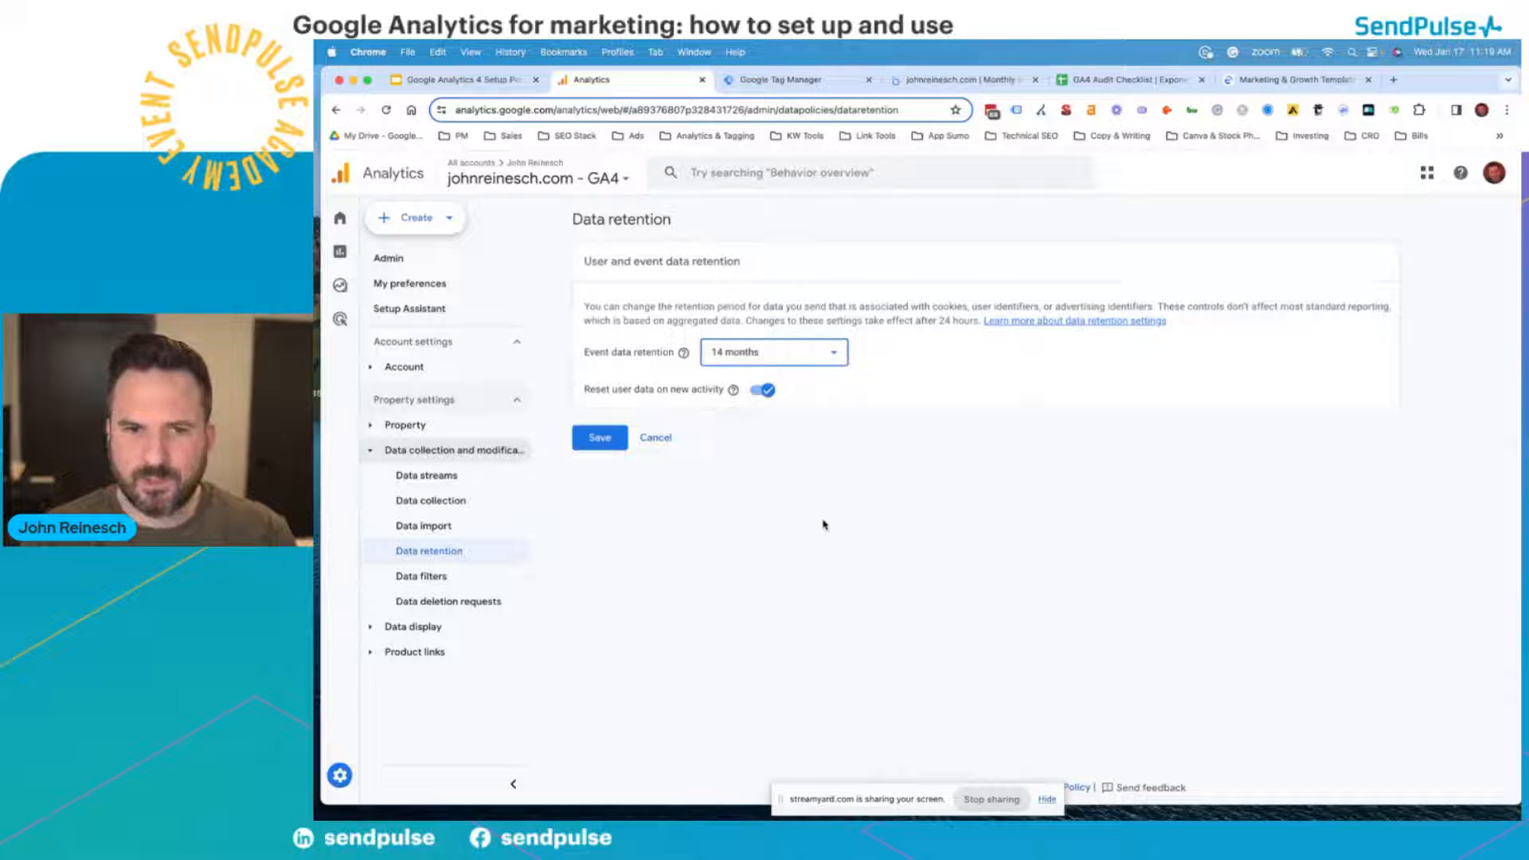
{"action": "left_click", "coordinate": [791, 353]}
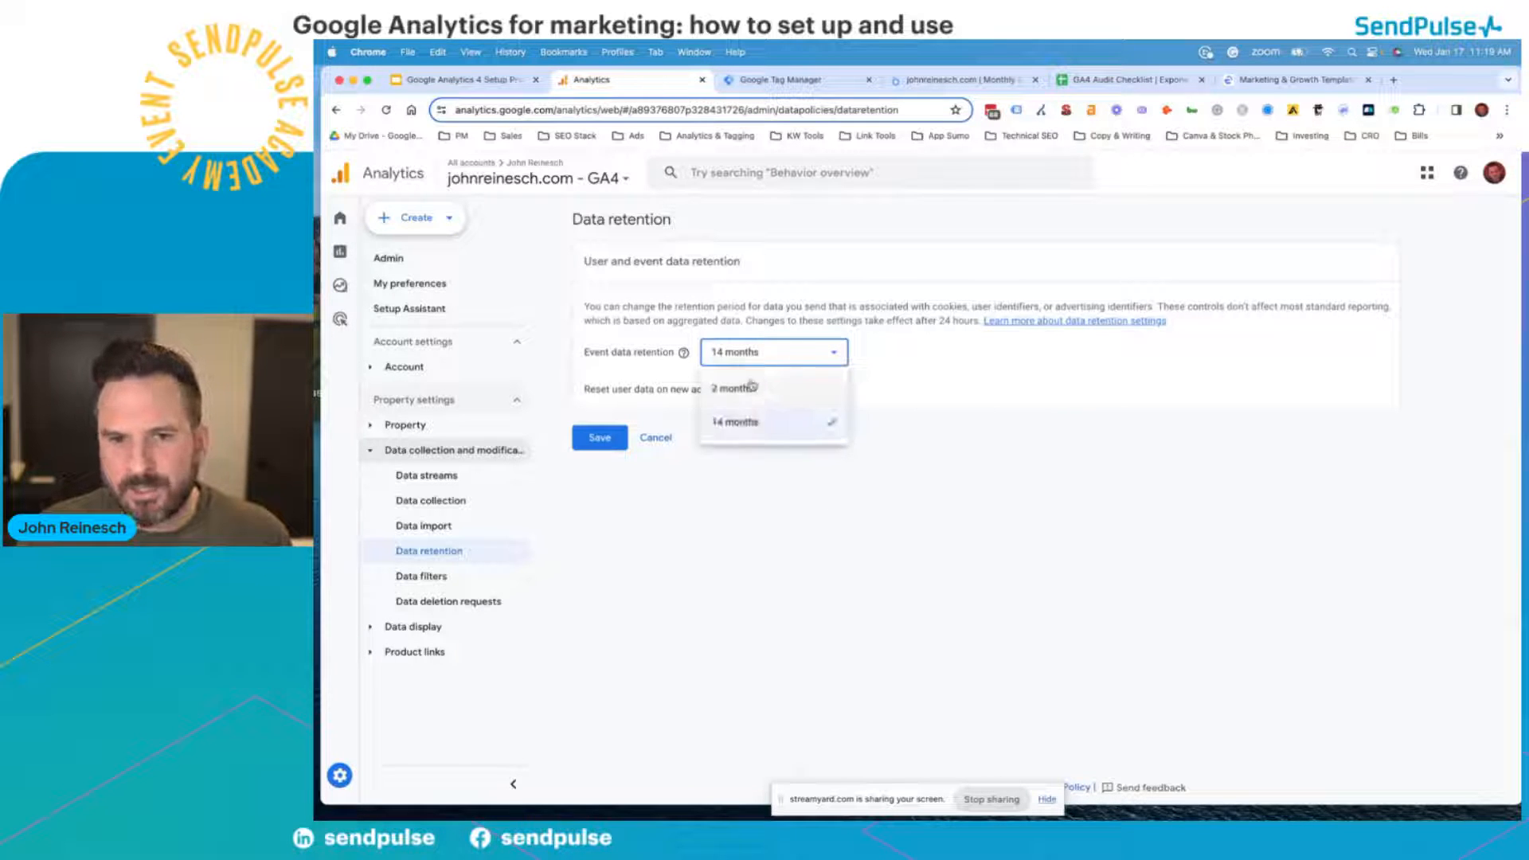
{"action": "left_click", "coordinate": [749, 423]}
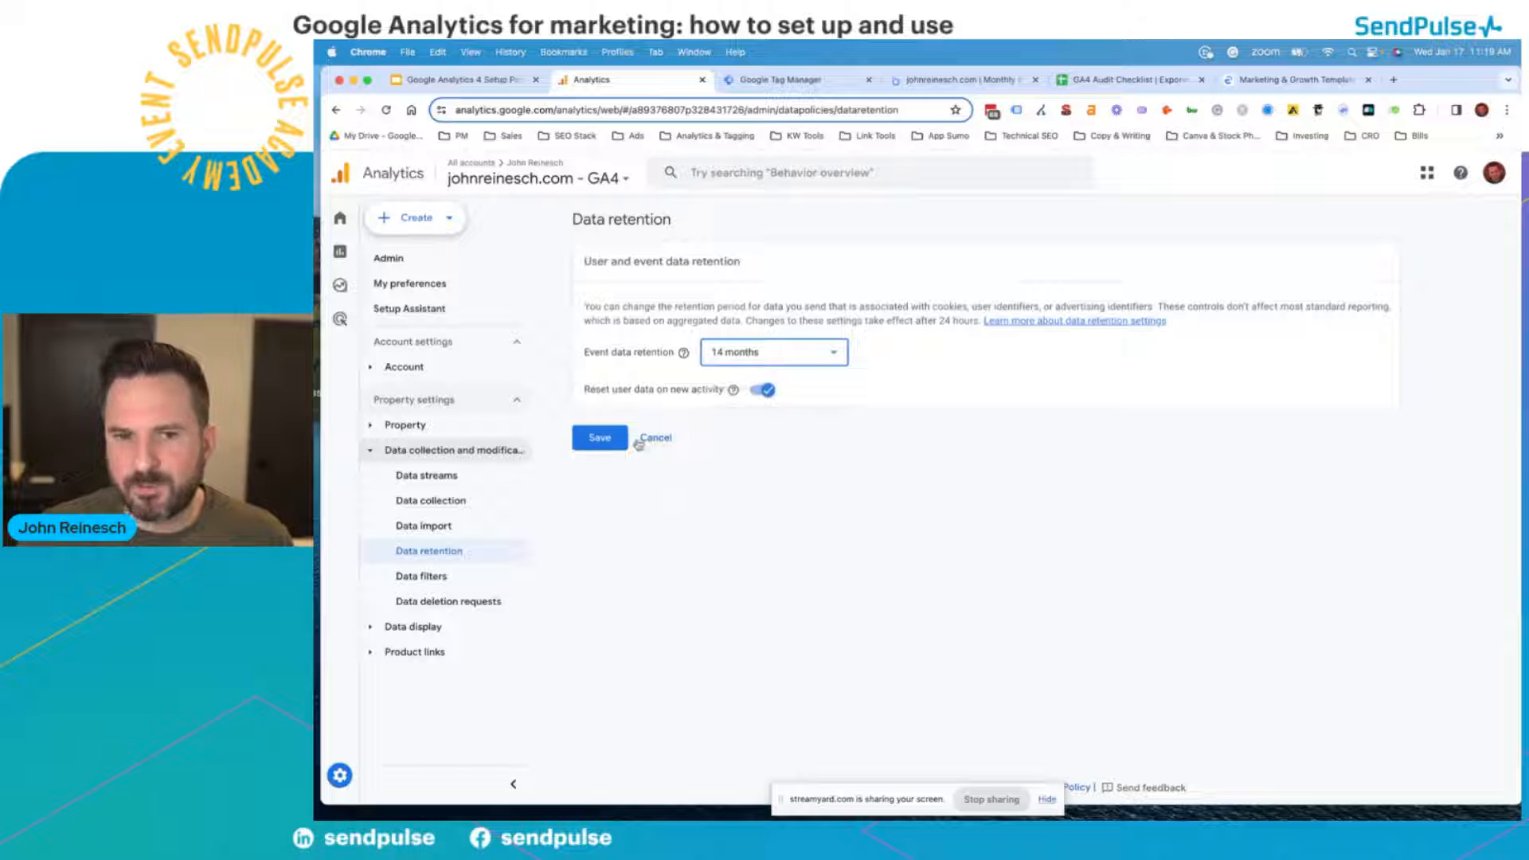
{"action": "left_click", "coordinate": [653, 438]}
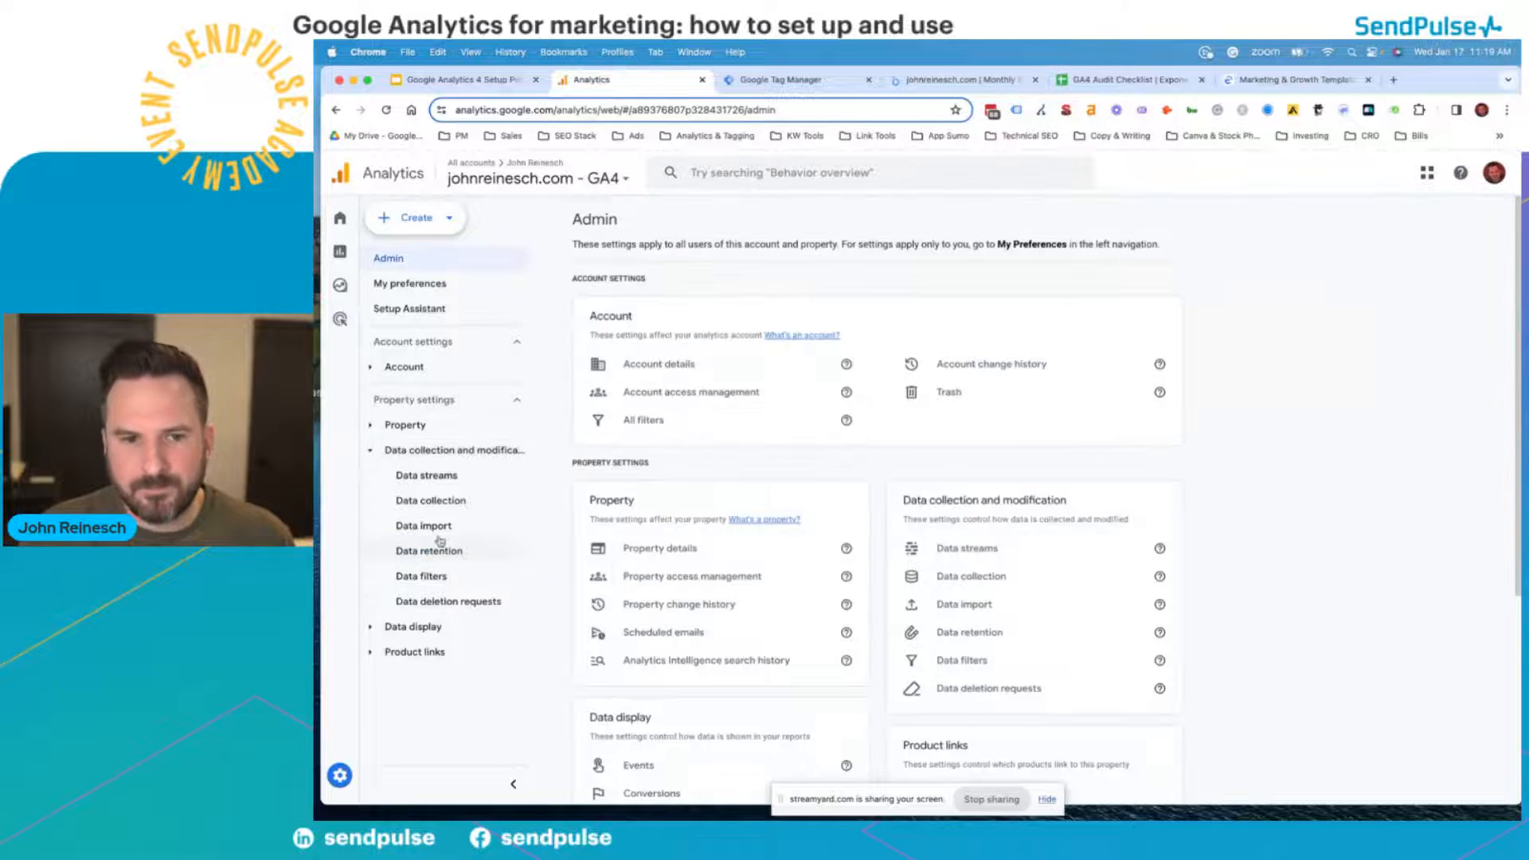
- Open the property's Data filters, view the filter types offered for a new filter and close the creation form
{"action": "left_click", "coordinate": [423, 576]}
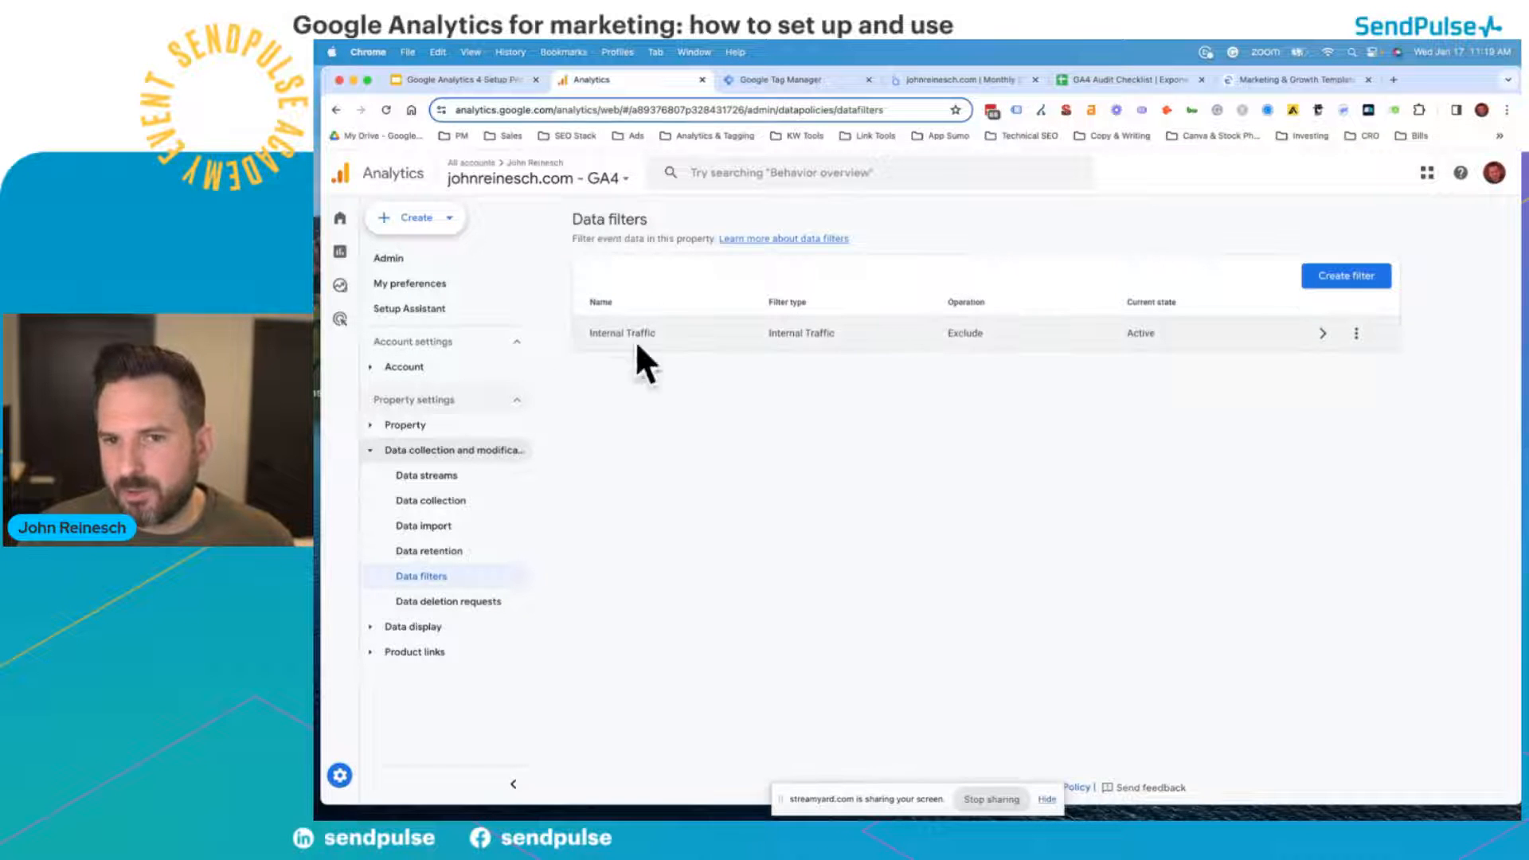
{"action": "left_click", "coordinate": [1358, 278]}
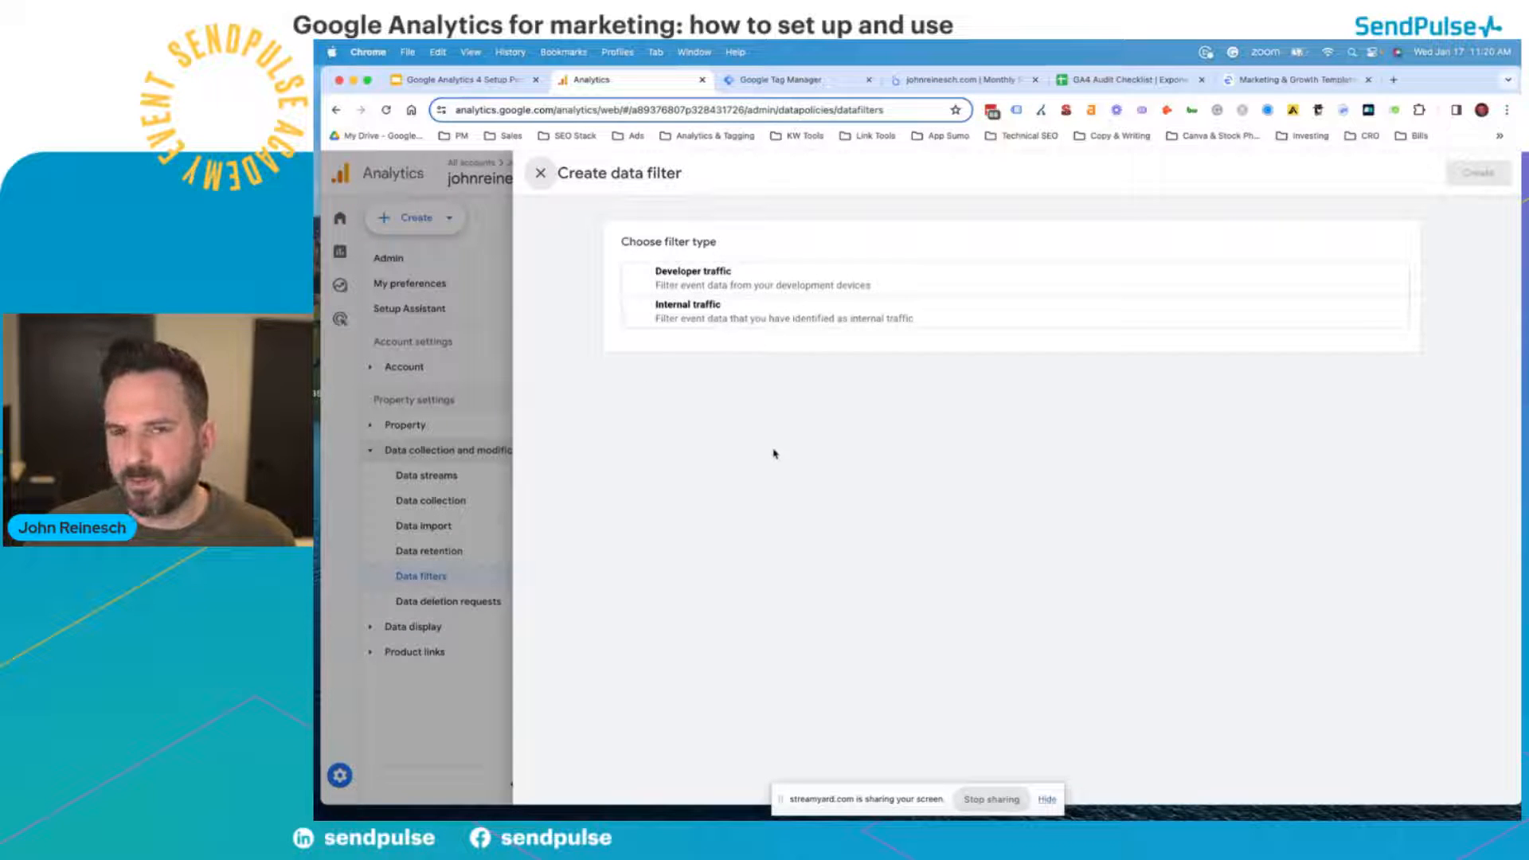
{"action": "left_click", "coordinate": [540, 173]}
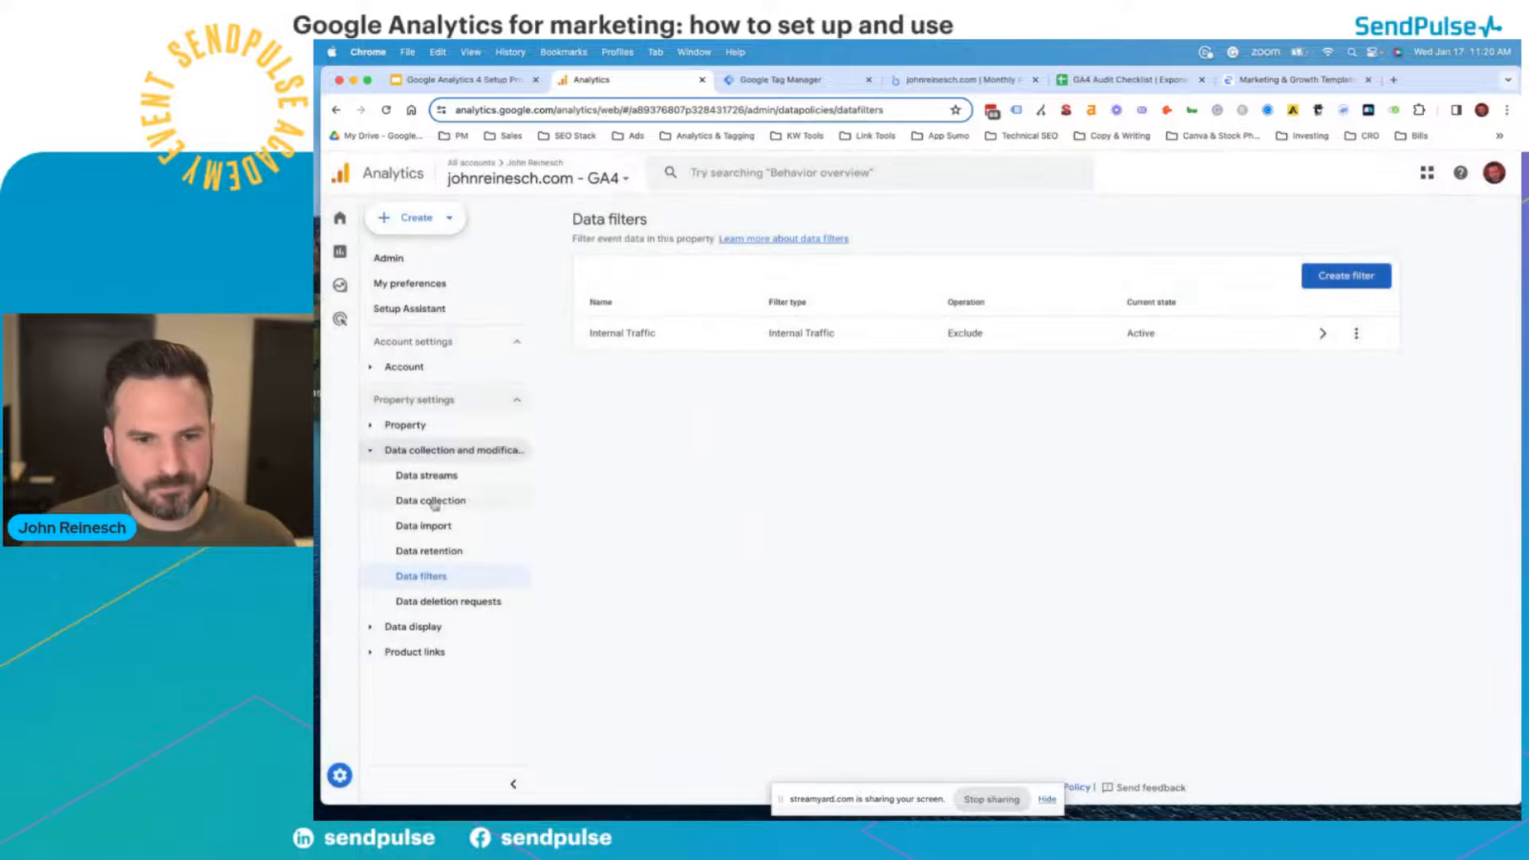
- Expand the Data display group in the property settings and look over its entries alongside the data collection options
{"action": "left_click", "coordinate": [412, 627]}
{"action": "scroll", "coordinate": [450, 605], "scroll_direction": "down", "scroll_amount": 1}
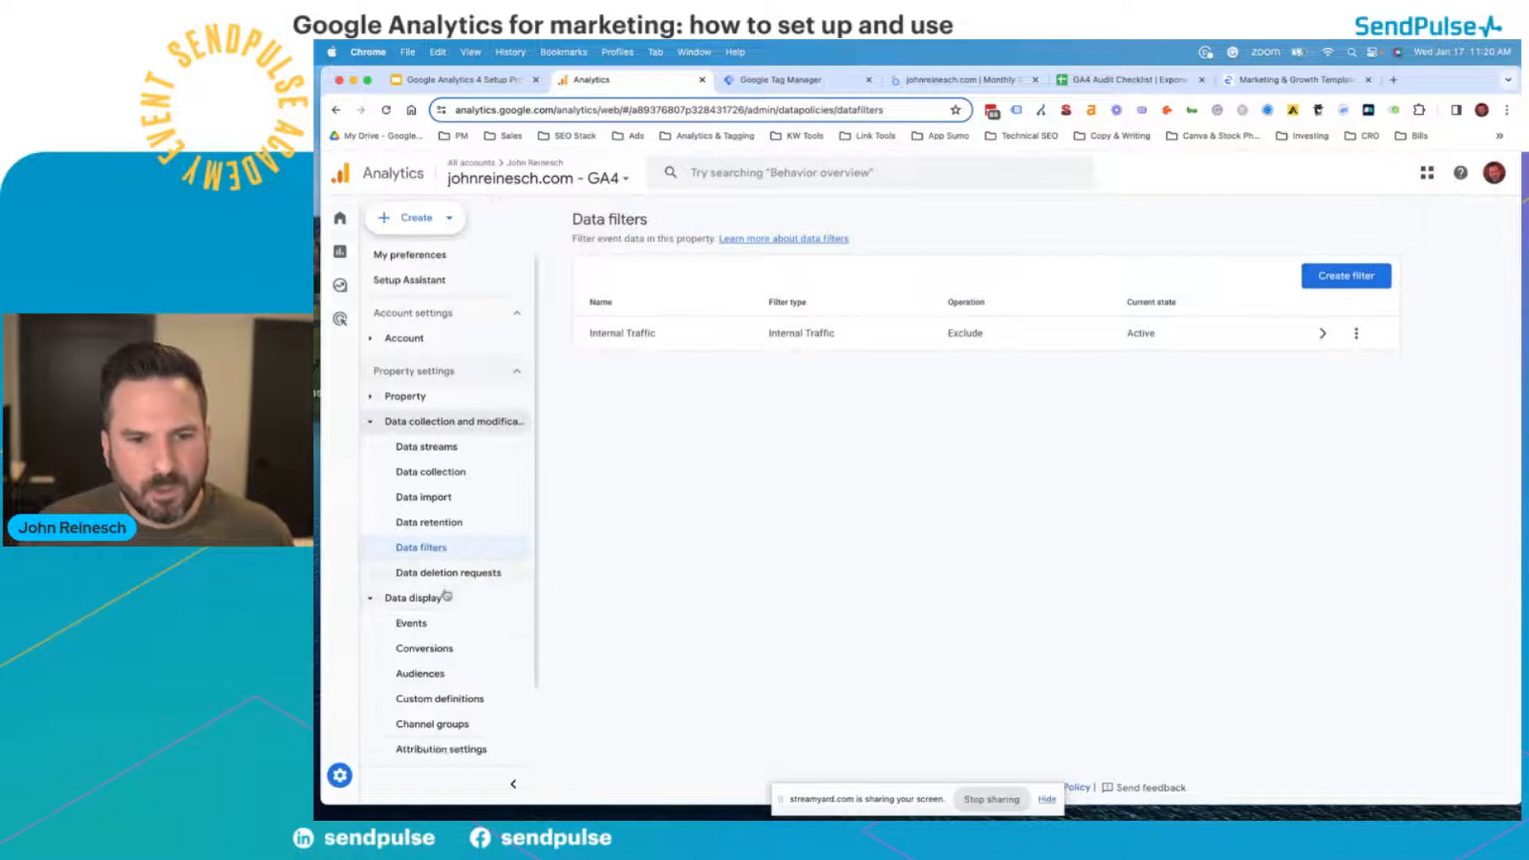
{"action": "scroll", "coordinate": [446, 596], "scroll_direction": "down", "scroll_amount": 1}
{"action": "left_click", "coordinate": [418, 394]}
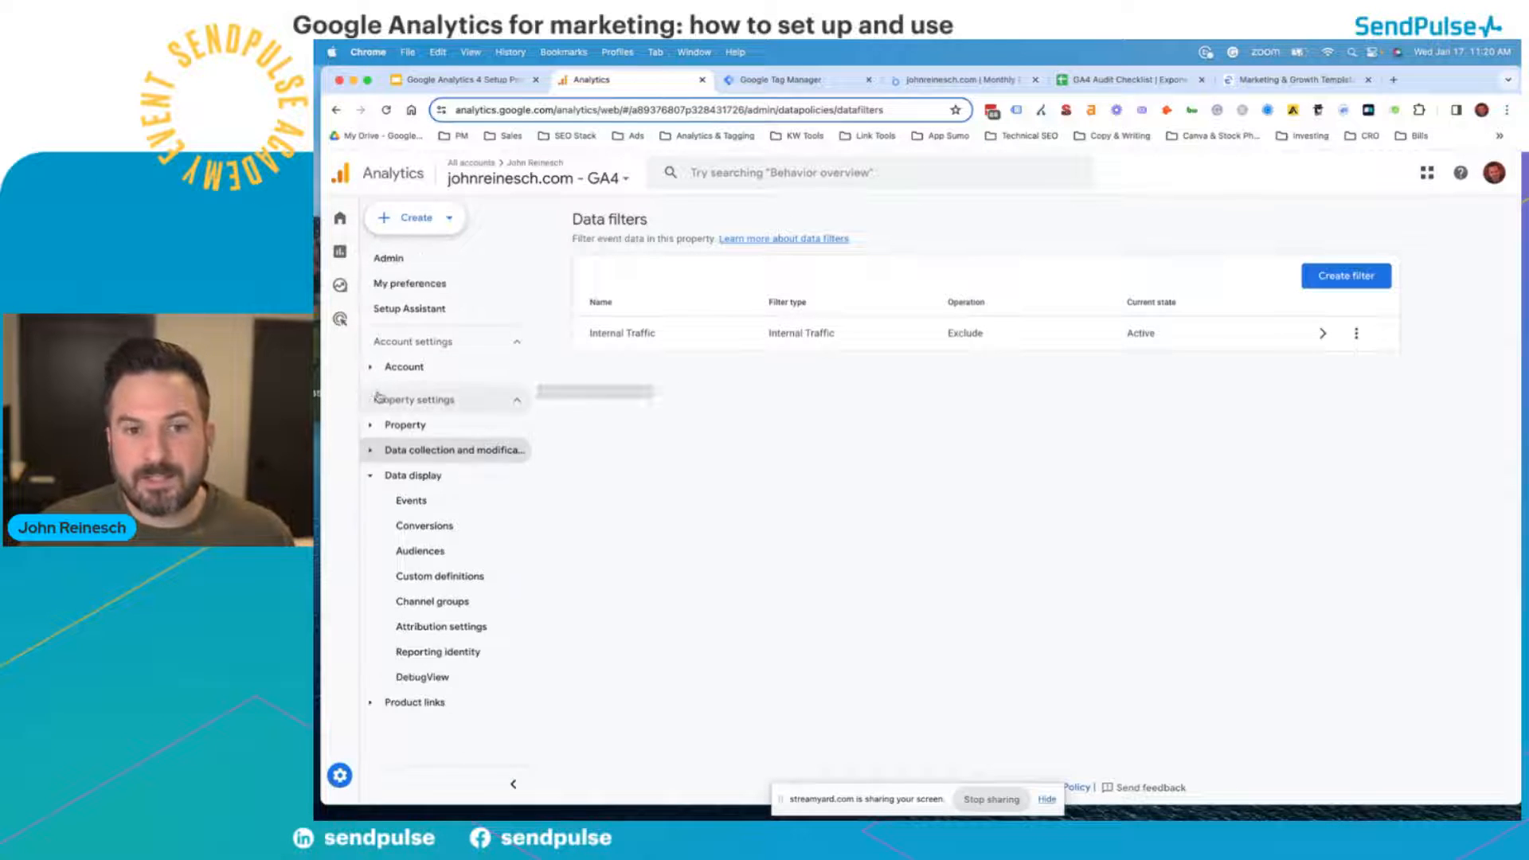
{"action": "left_click", "coordinate": [418, 458]}
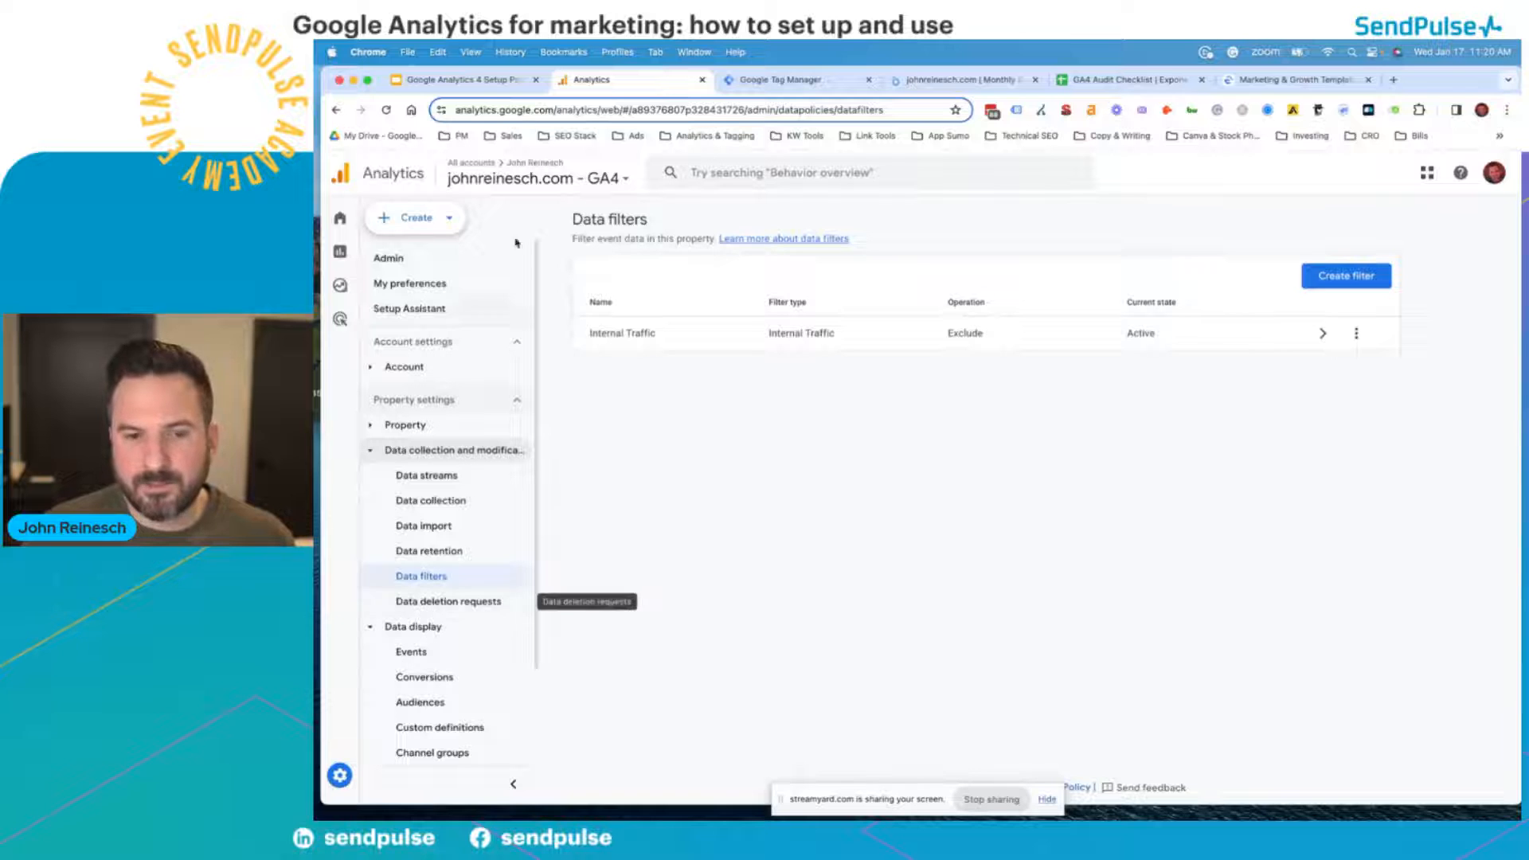
- Switch to the Google Slides presentation and review the data collection, retention and product links slide and the GA4 settings slide
{"action": "left_click", "coordinate": [460, 80]}
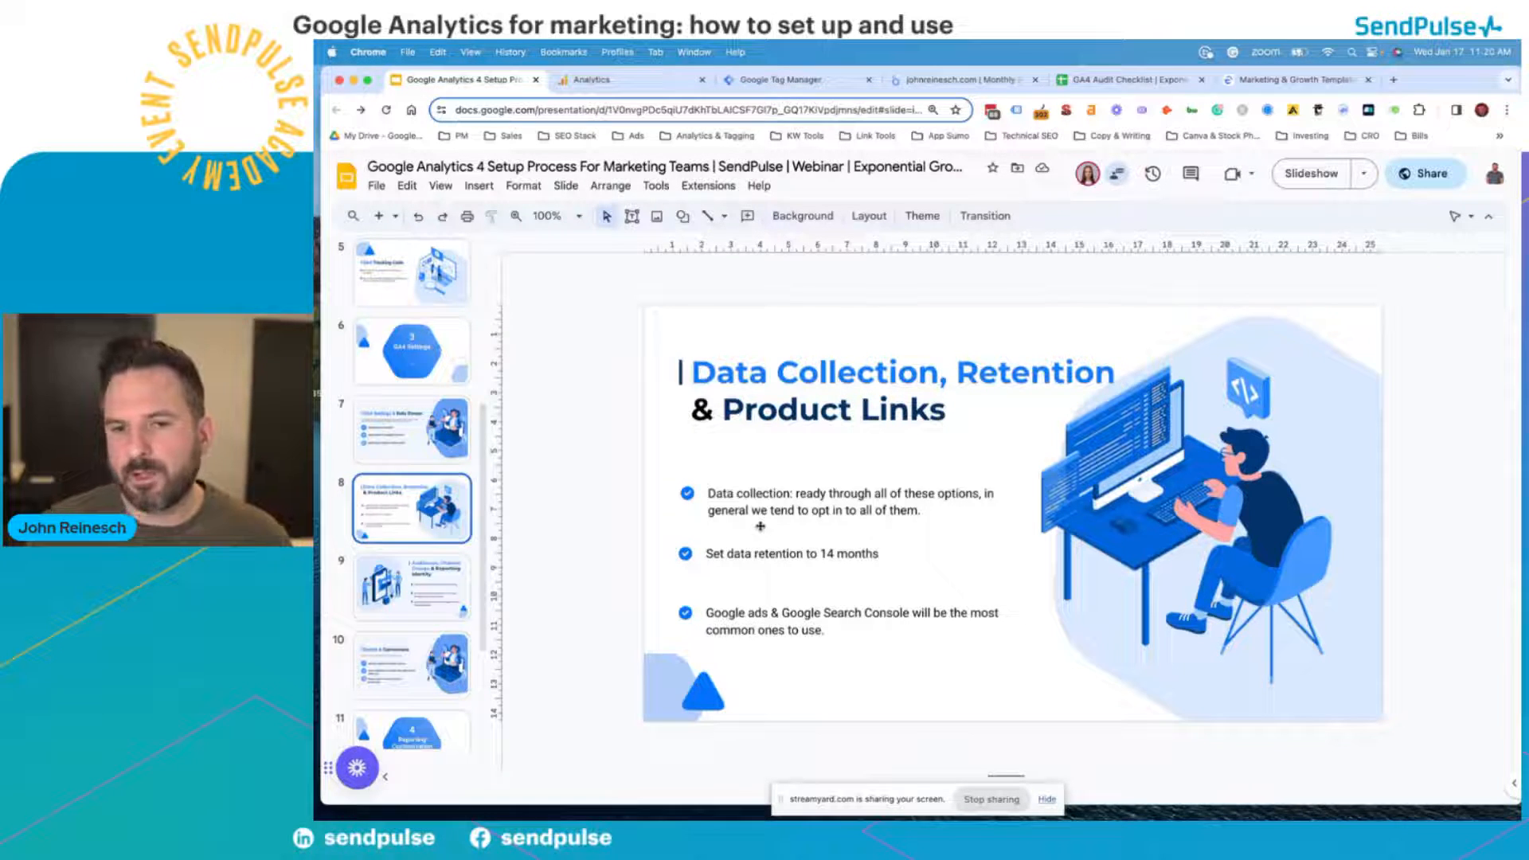
{"action": "left_click", "coordinate": [819, 555]}
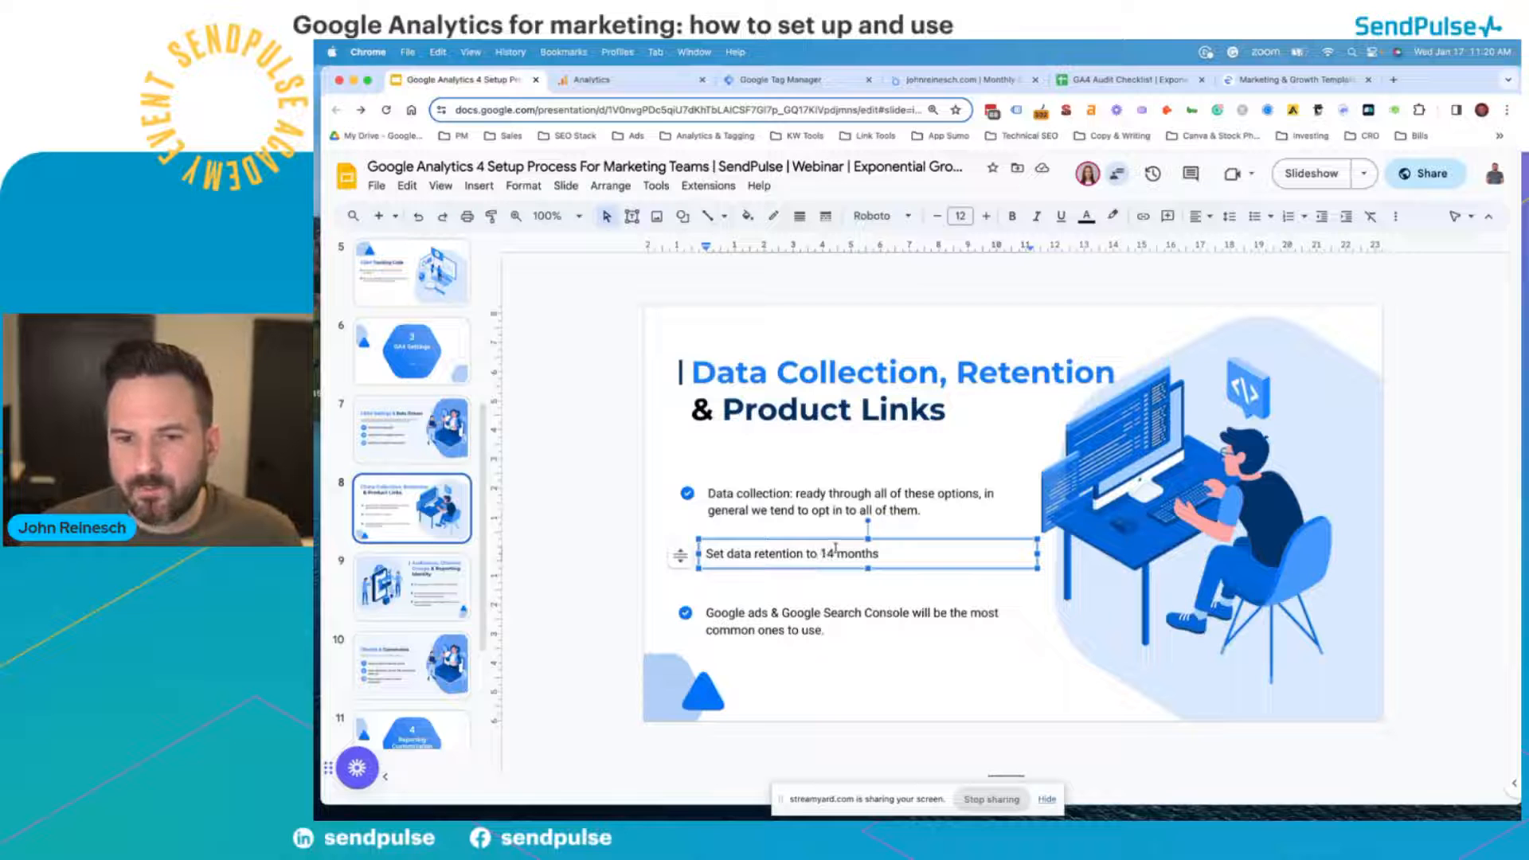
{"action": "left_click", "coordinate": [793, 494]}
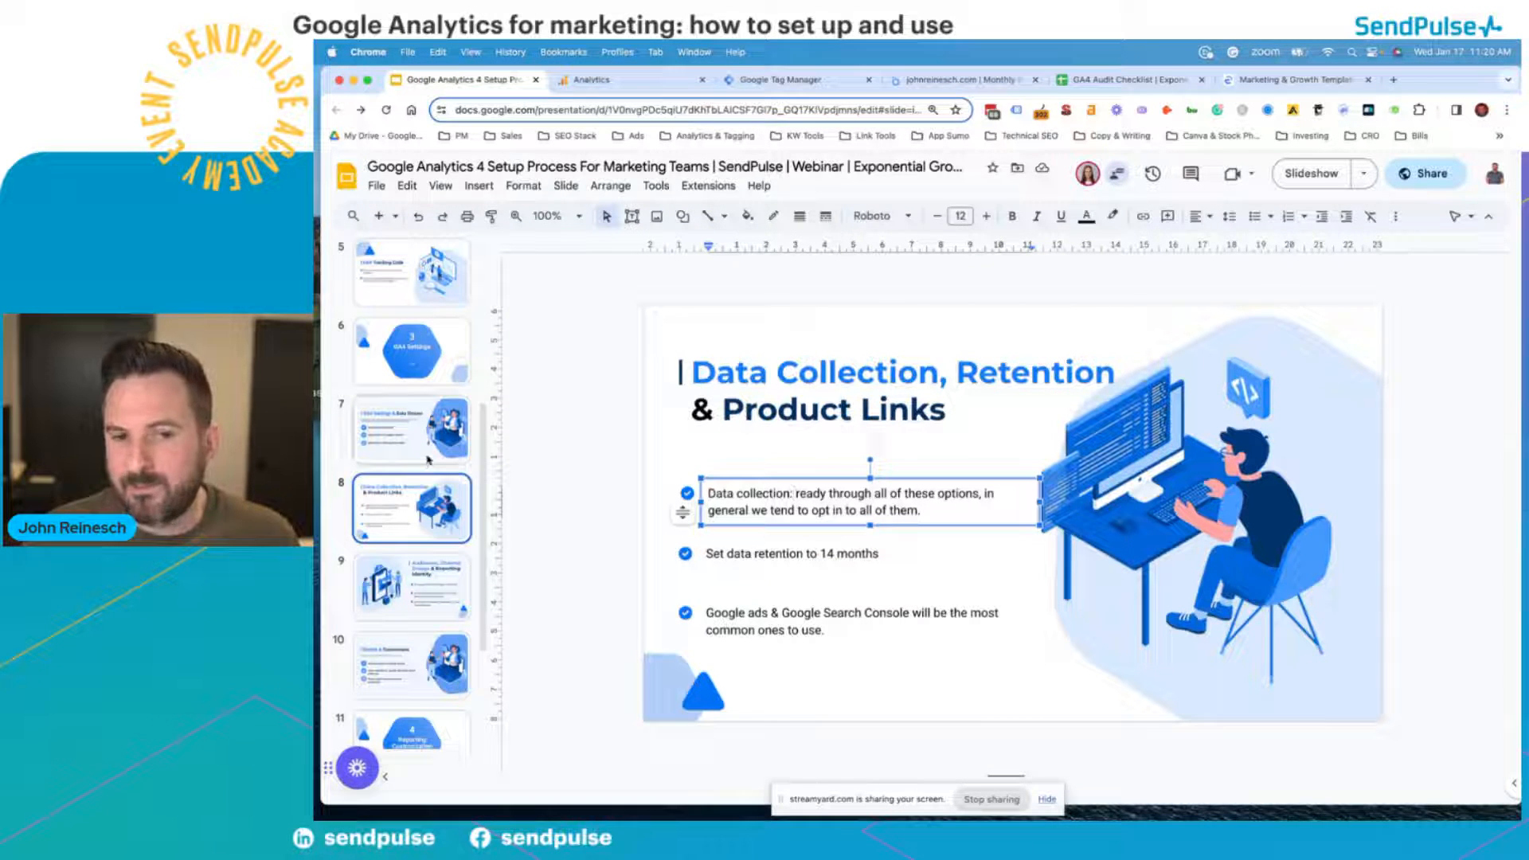
{"action": "left_click", "coordinate": [442, 434]}
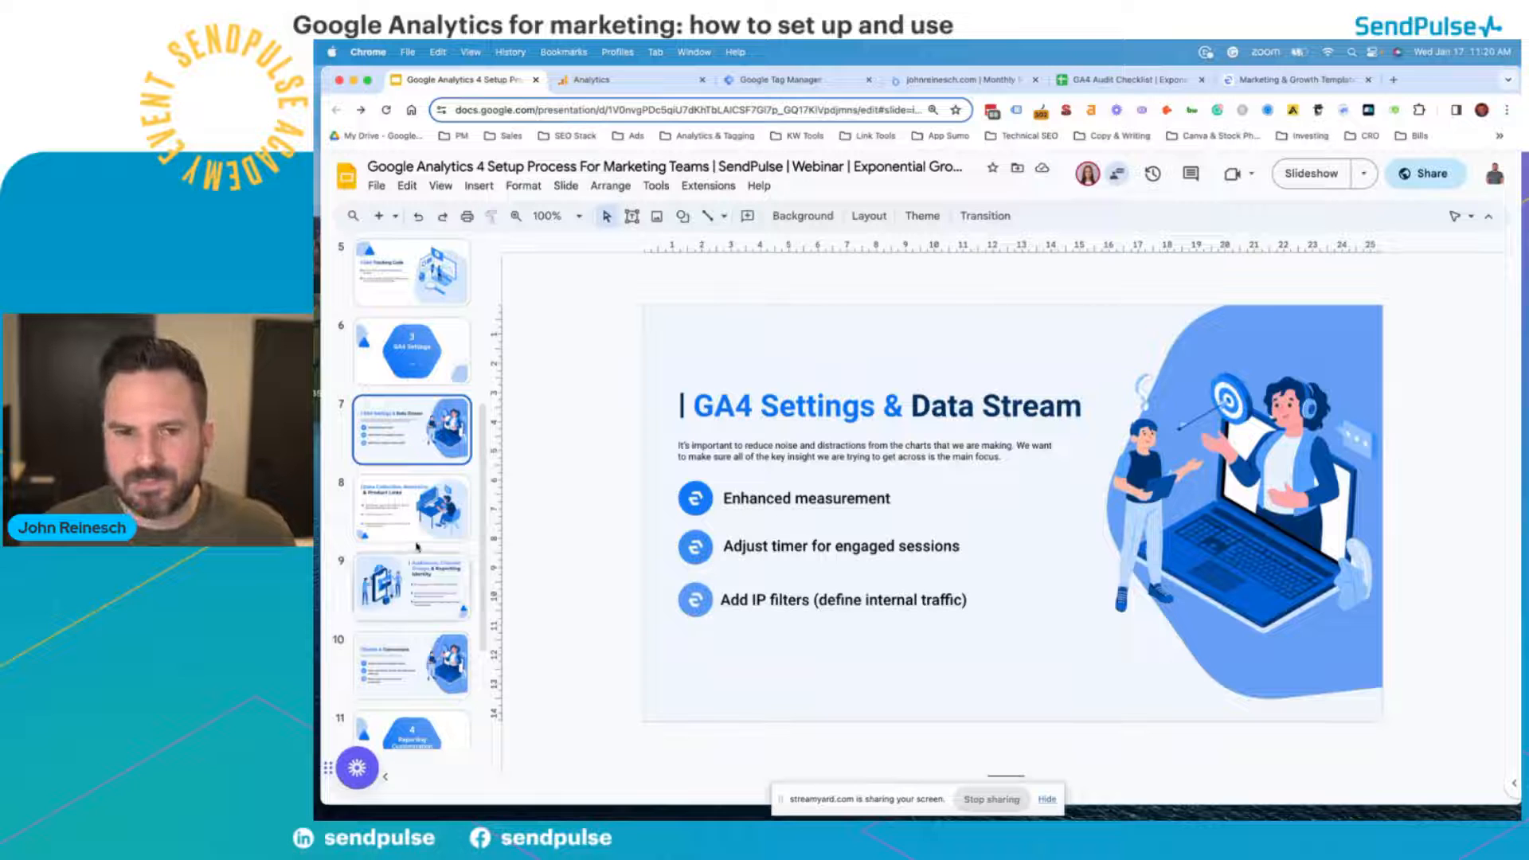
{"action": "left_click", "coordinate": [390, 508]}
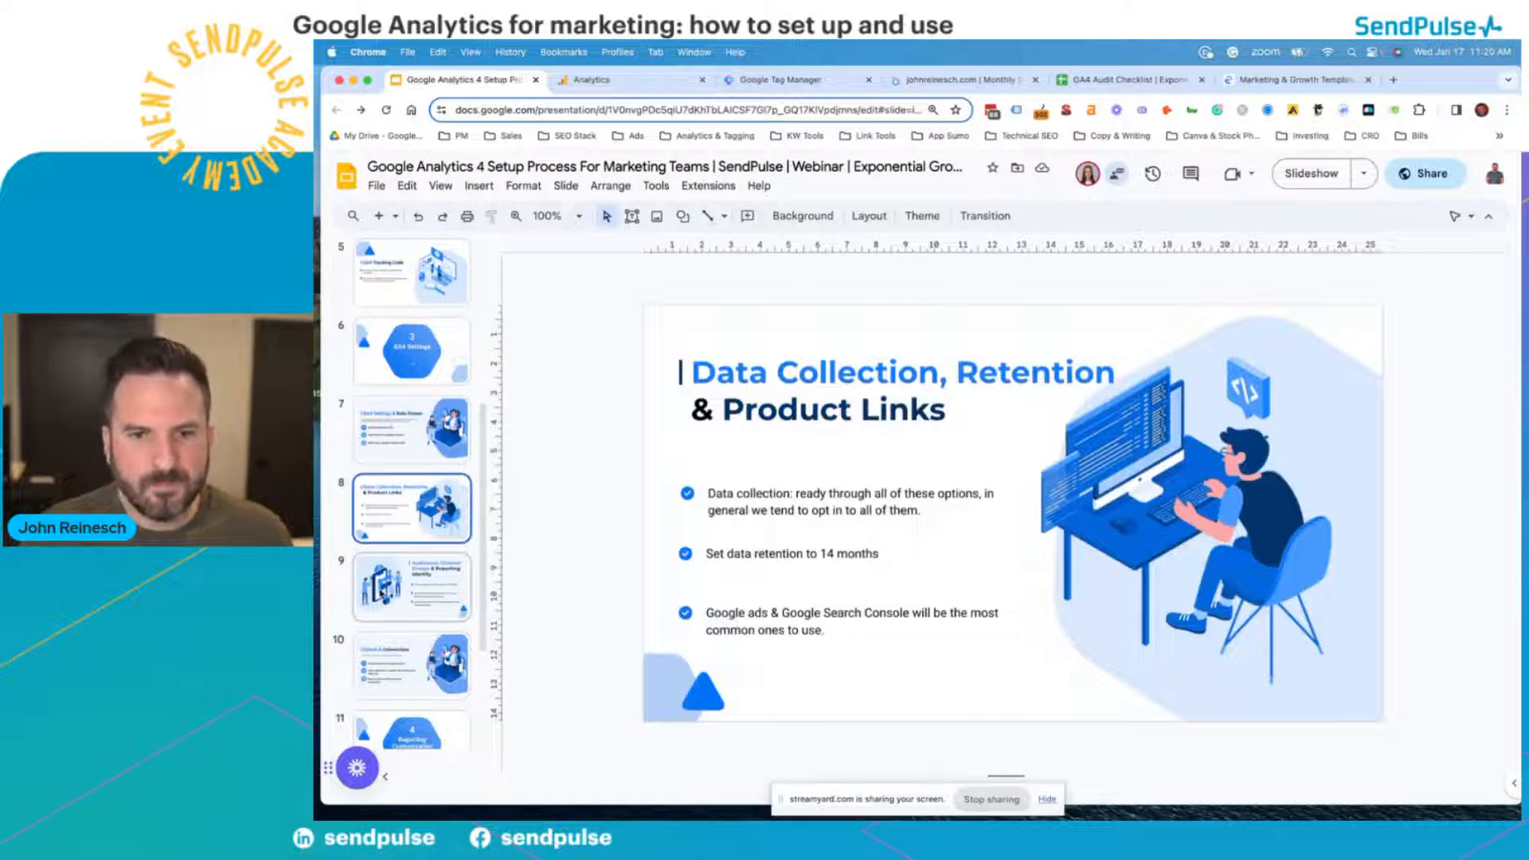
- Review the slide on audiences, channel groups and reporting identity and switch back to Google Analytics
{"action": "left_click", "coordinate": [381, 591]}
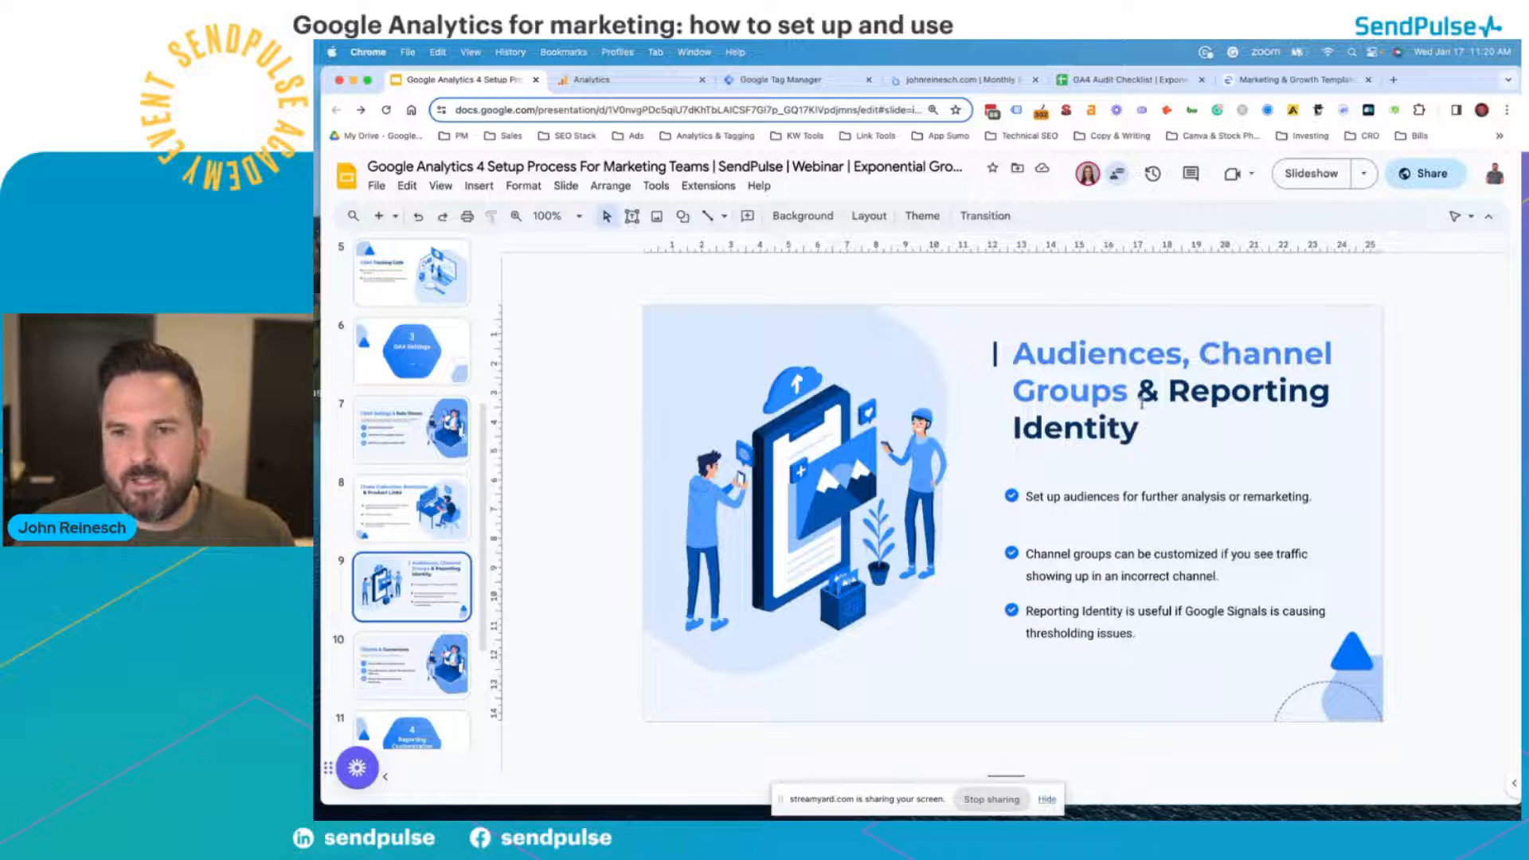
{"action": "left_click_drag", "start_coordinate": [1189, 396], "coordinate": [1215, 438]}
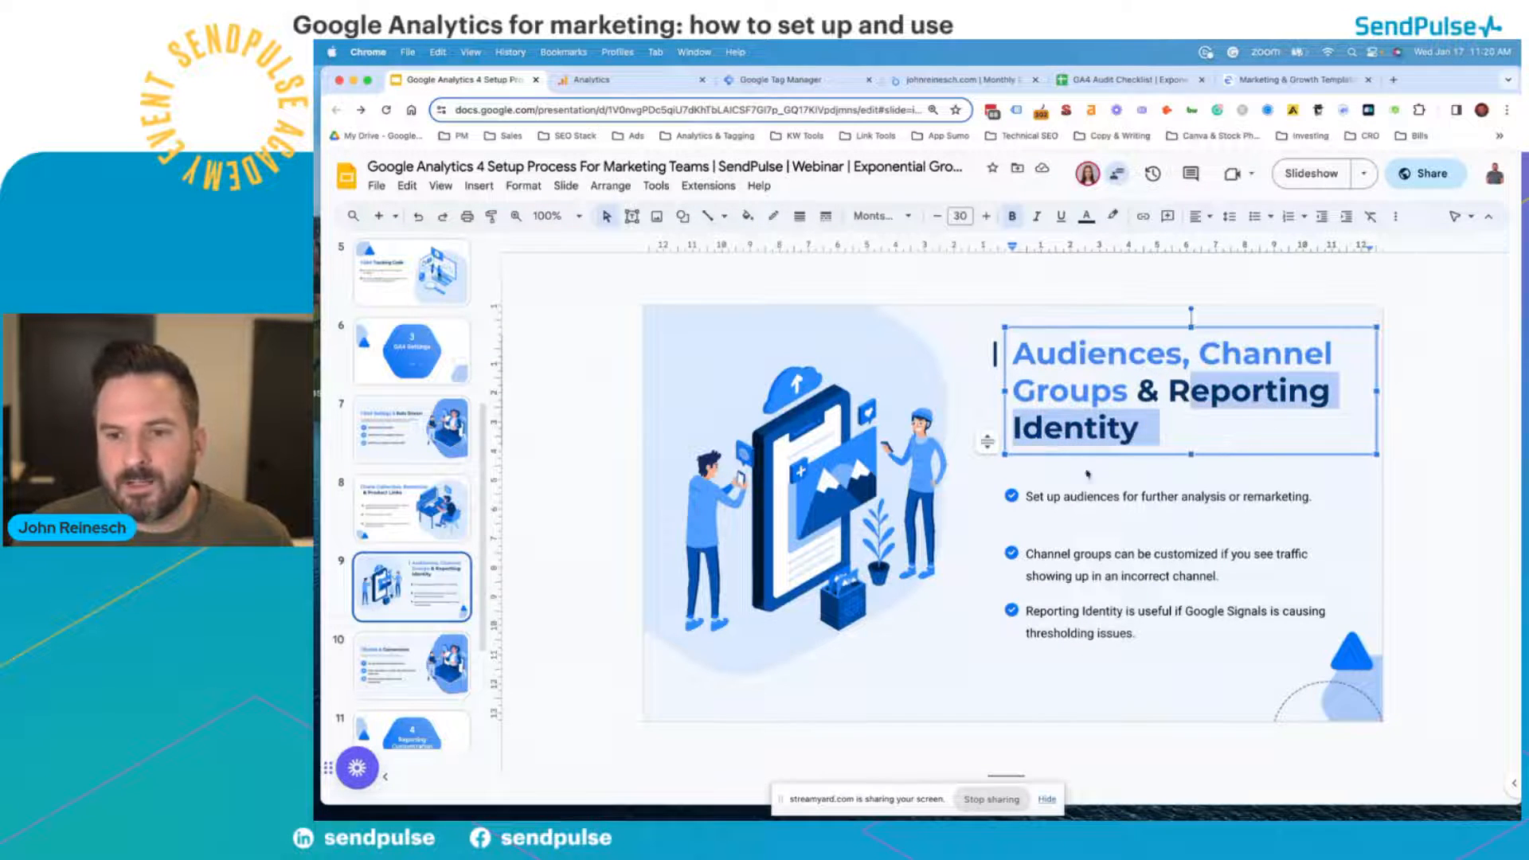
{"action": "left_click", "coordinate": [606, 82]}
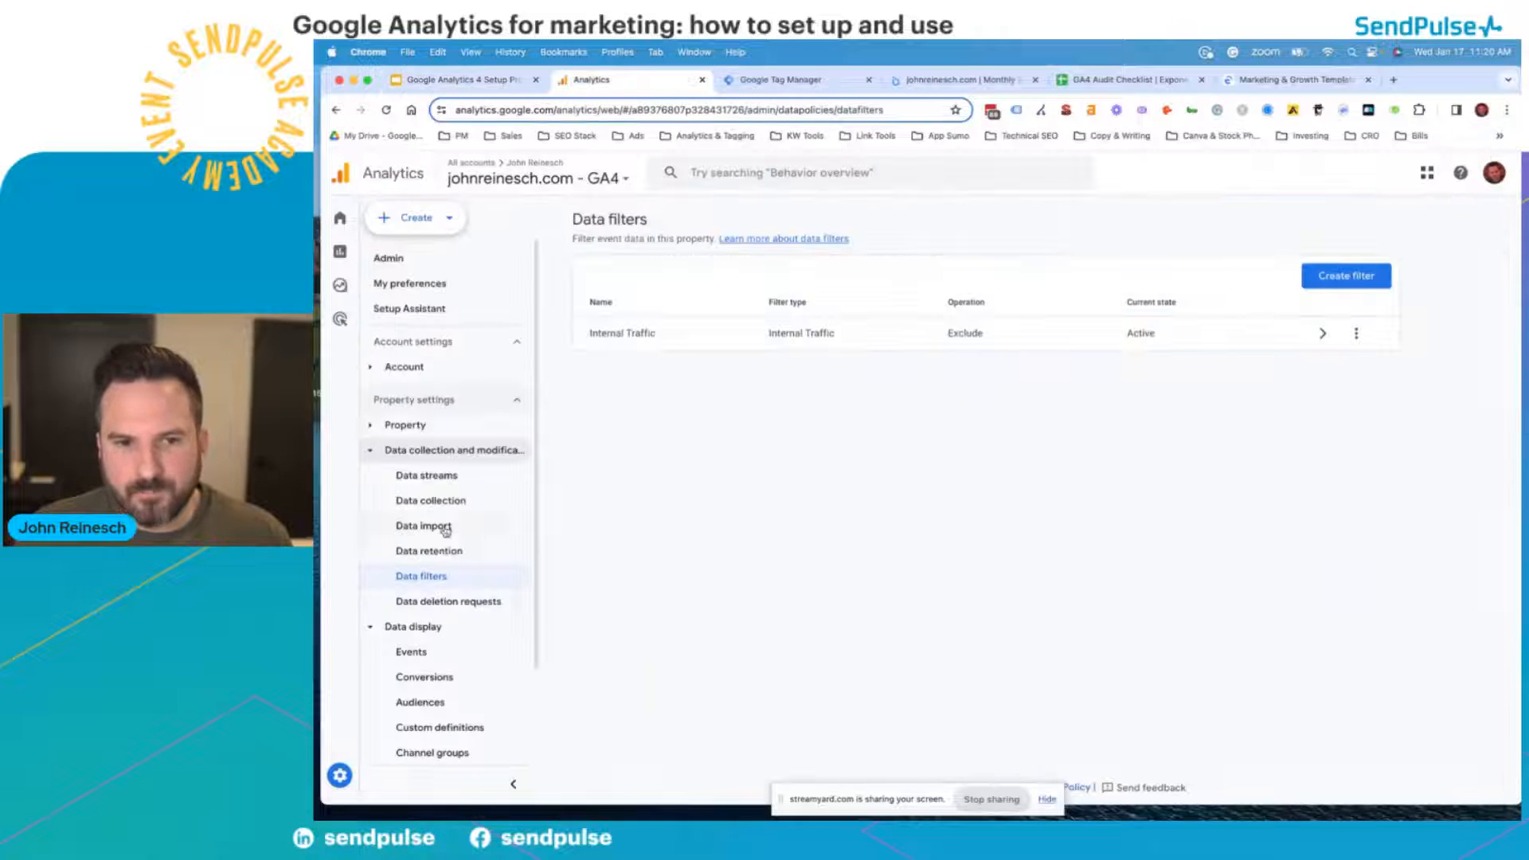
- Open the property's Audiences list from the data display settings
{"action": "scroll", "coordinate": [441, 633], "scroll_direction": "down", "scroll_amount": 1}
{"action": "scroll", "coordinate": [441, 633], "scroll_direction": "down", "scroll_amount": 1}
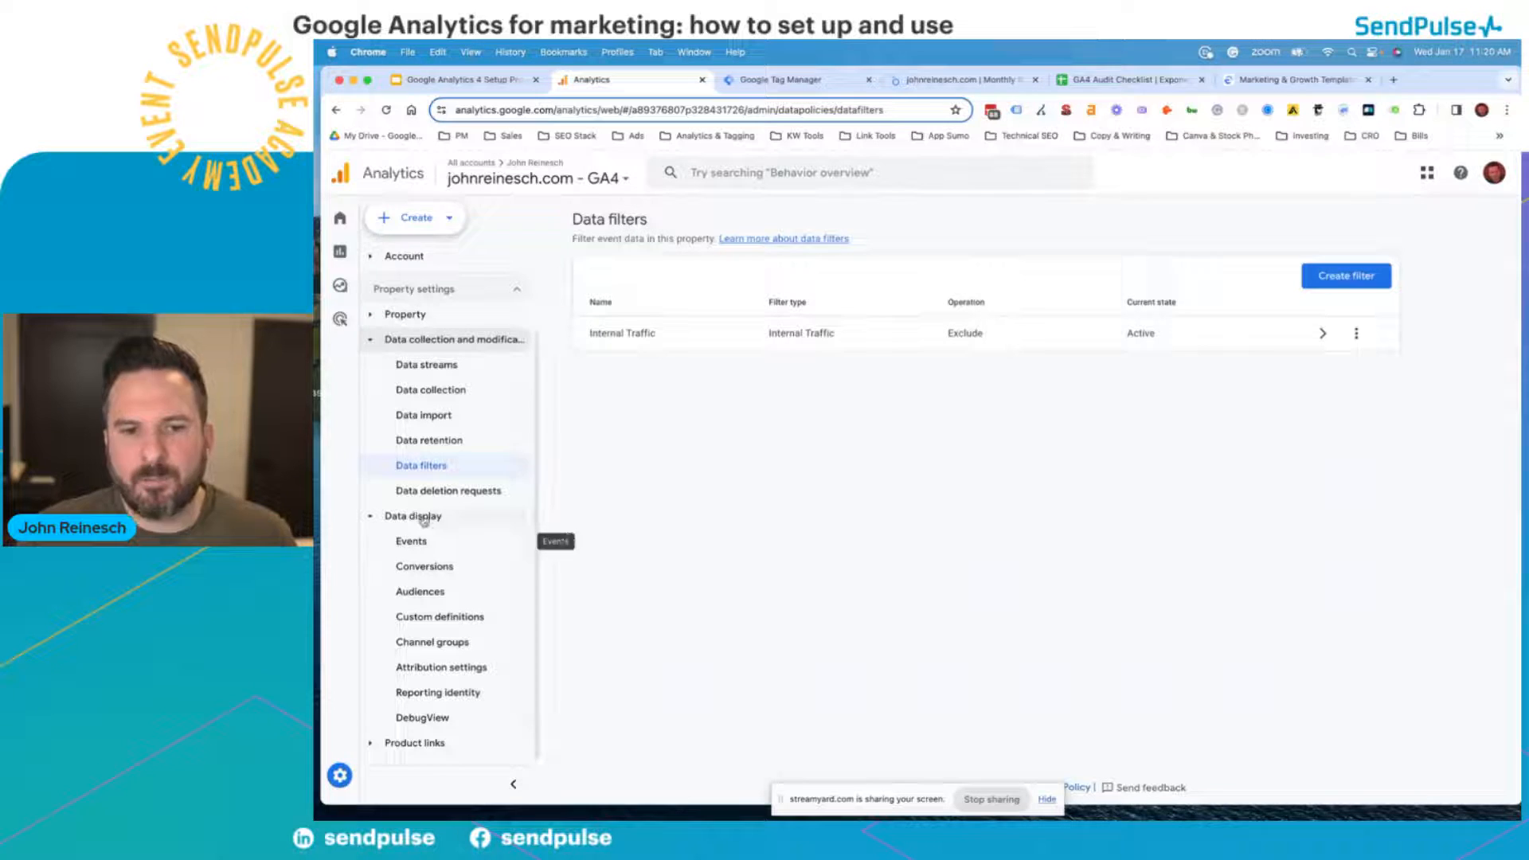
{"action": "mouse_move", "coordinate": [481, 599]}
{"action": "left_click", "coordinate": [430, 593]}
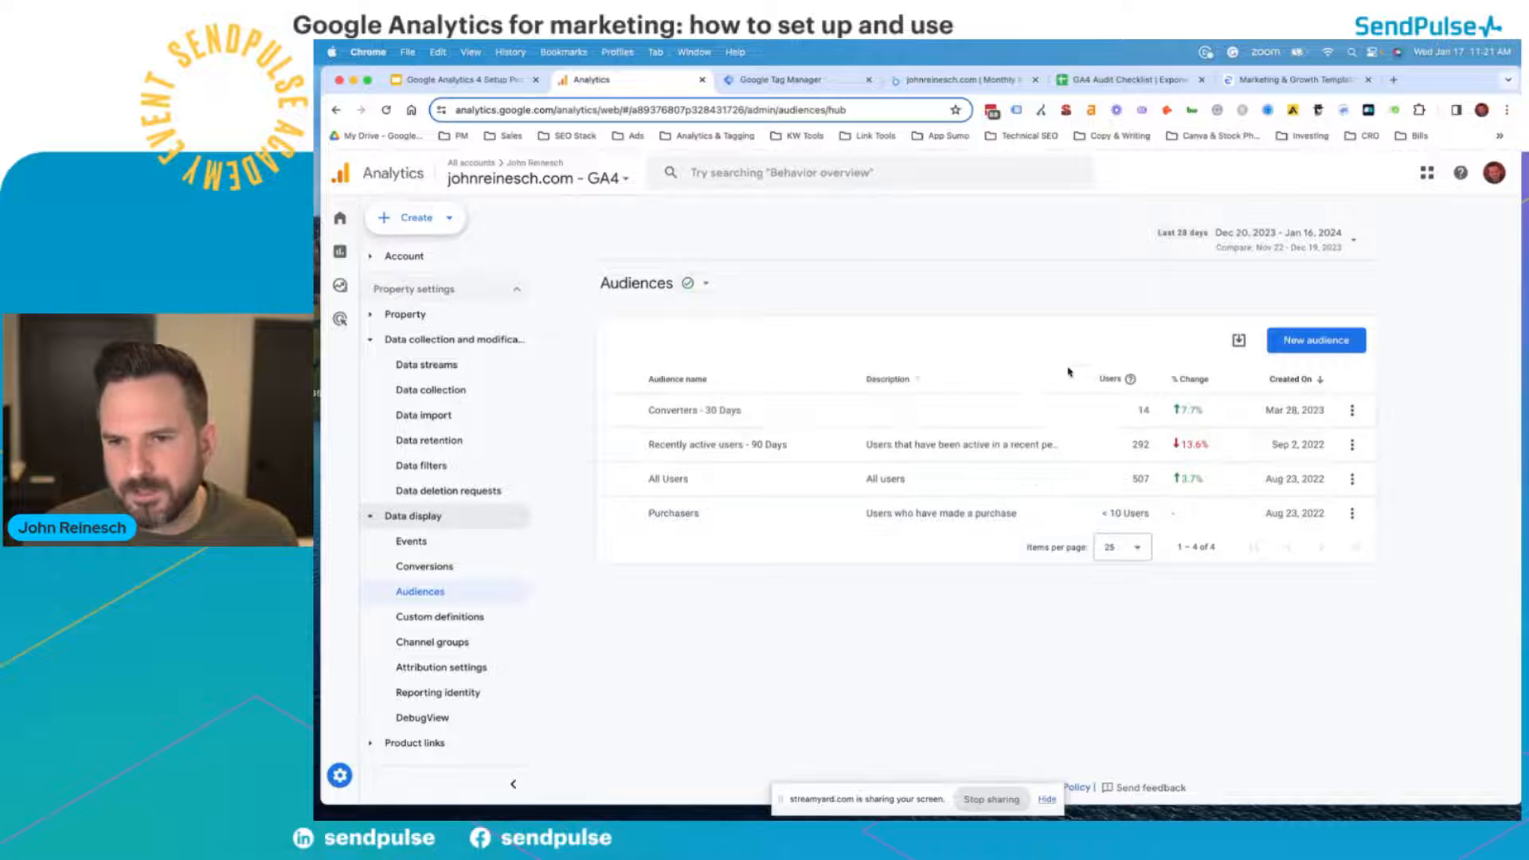
- Start building a new audience and view the General, Internet & Telecom, Templates and Predictive suggestions
{"action": "left_click", "coordinate": [1302, 344]}
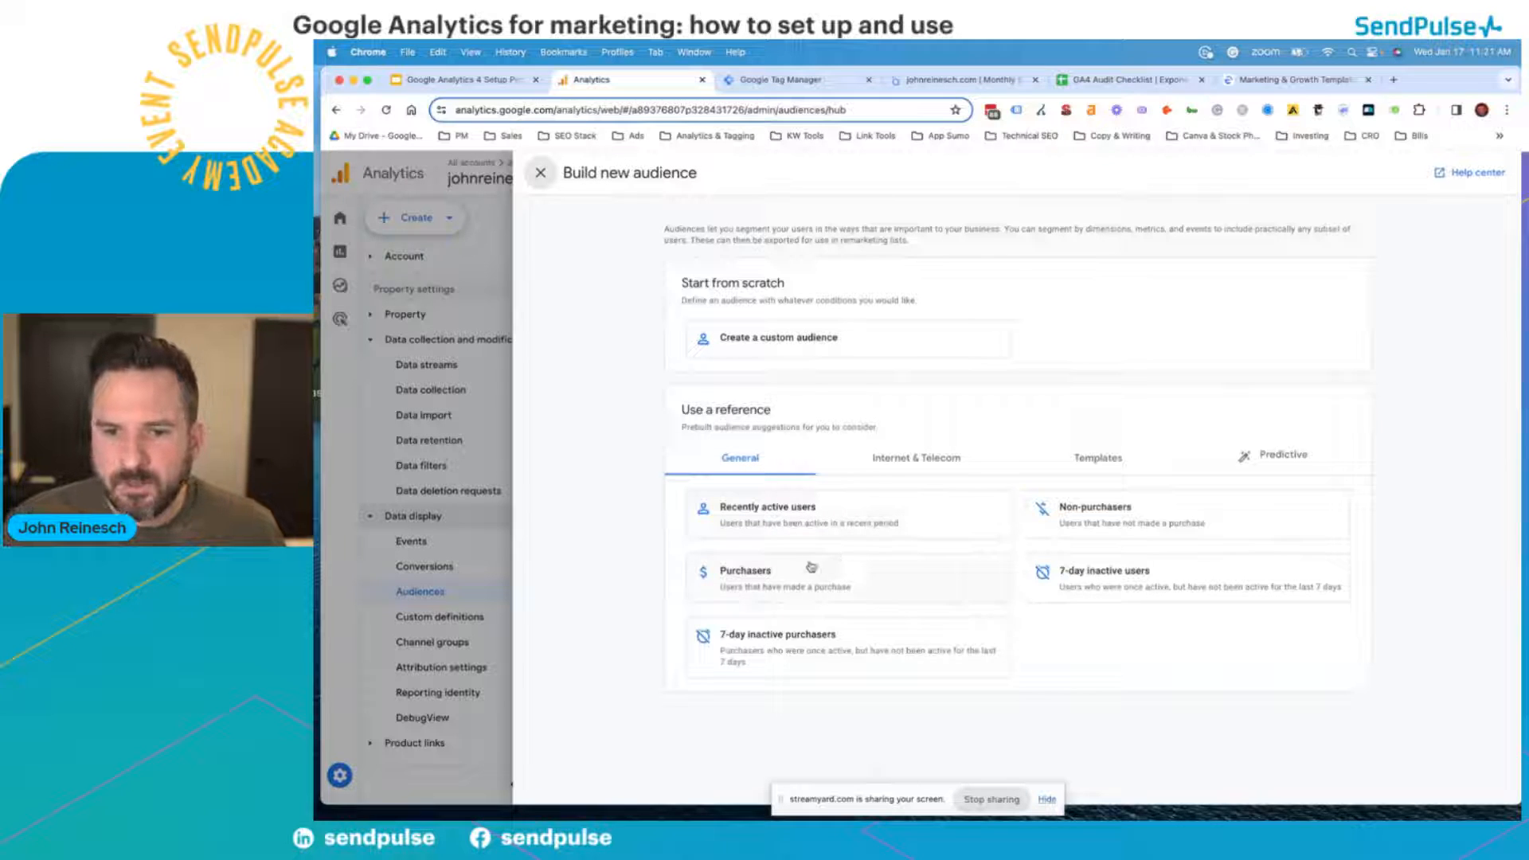
{"action": "left_click", "coordinate": [962, 460]}
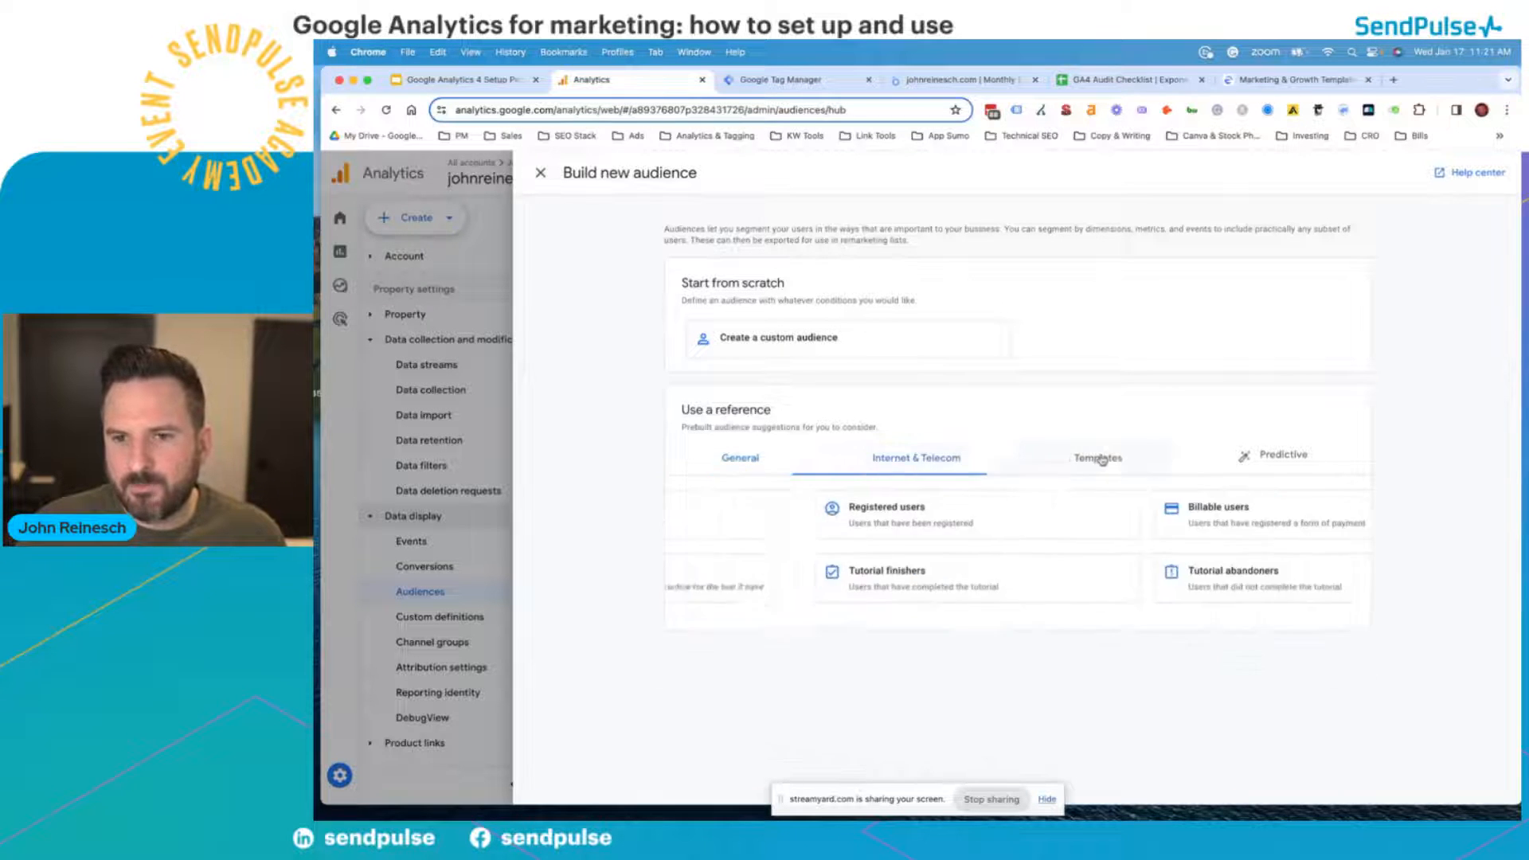
{"action": "left_click", "coordinate": [1102, 461]}
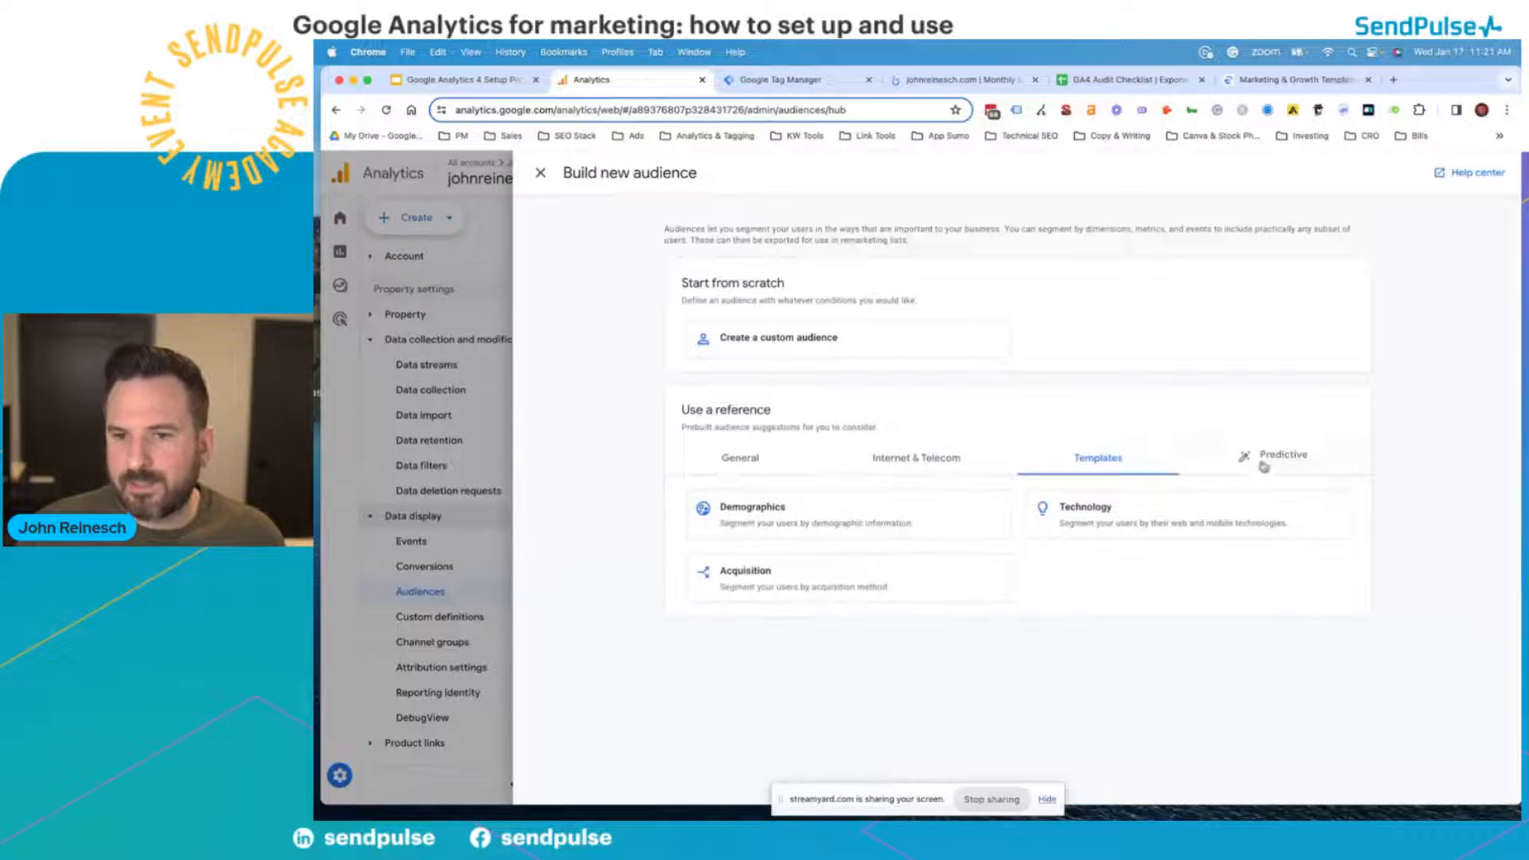
{"action": "left_click", "coordinate": [1264, 467]}
{"action": "left_click", "coordinate": [1099, 461]}
{"action": "left_click", "coordinate": [790, 458]}
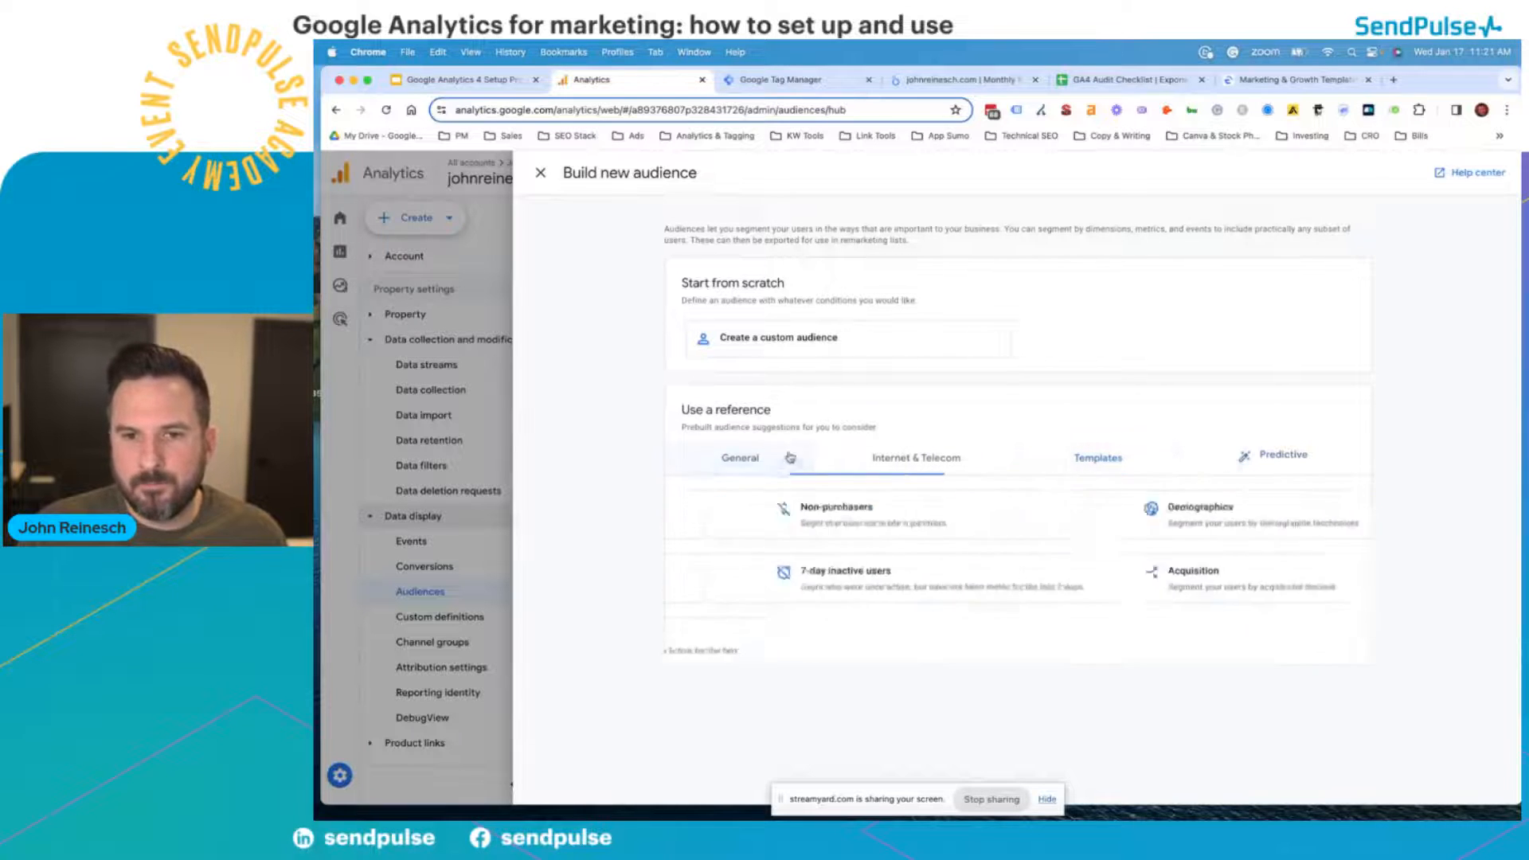
- Create a custom audience from scratch and browse the dimensions offered for its first condition, including the traffic source ones
{"action": "left_click", "coordinate": [709, 337]}
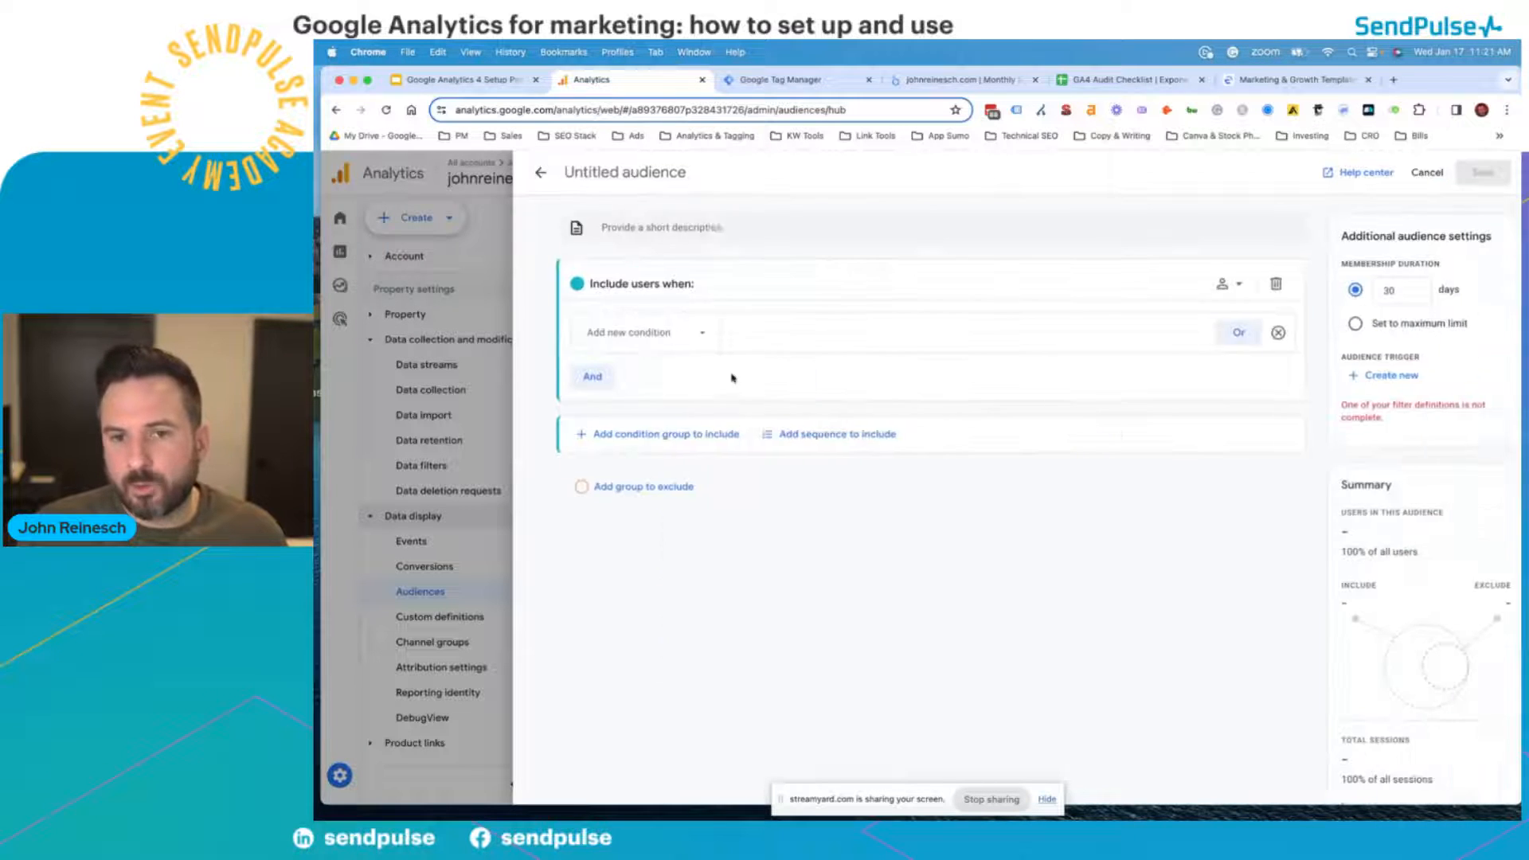
{"action": "left_click", "coordinate": [661, 336]}
{"action": "scroll", "coordinate": [589, 518], "scroll_direction": "down", "scroll_amount": 3}
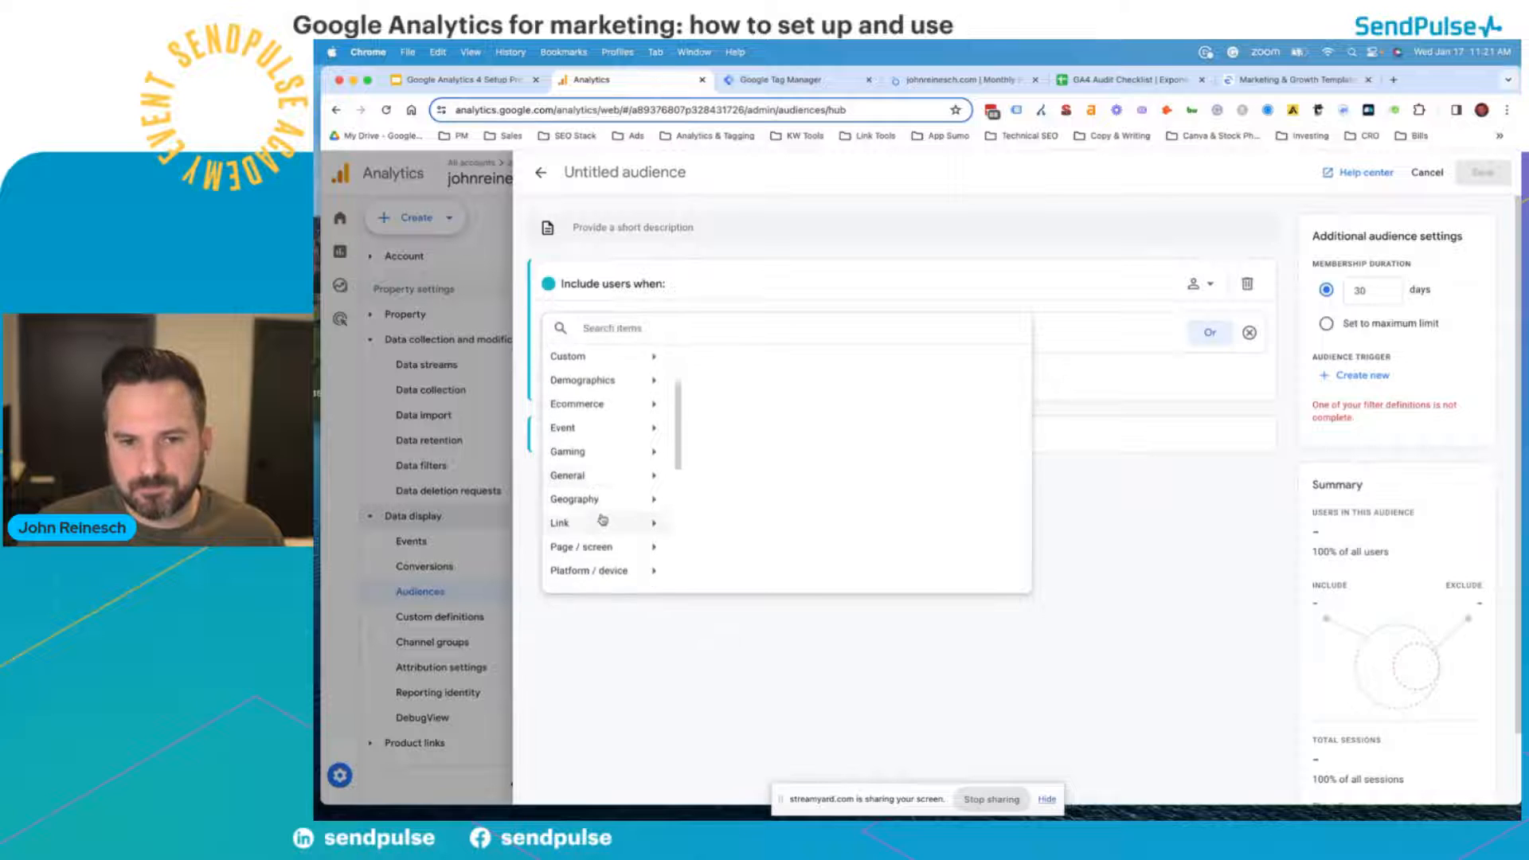
{"action": "scroll", "coordinate": [603, 526], "scroll_direction": "down", "scroll_amount": 10}
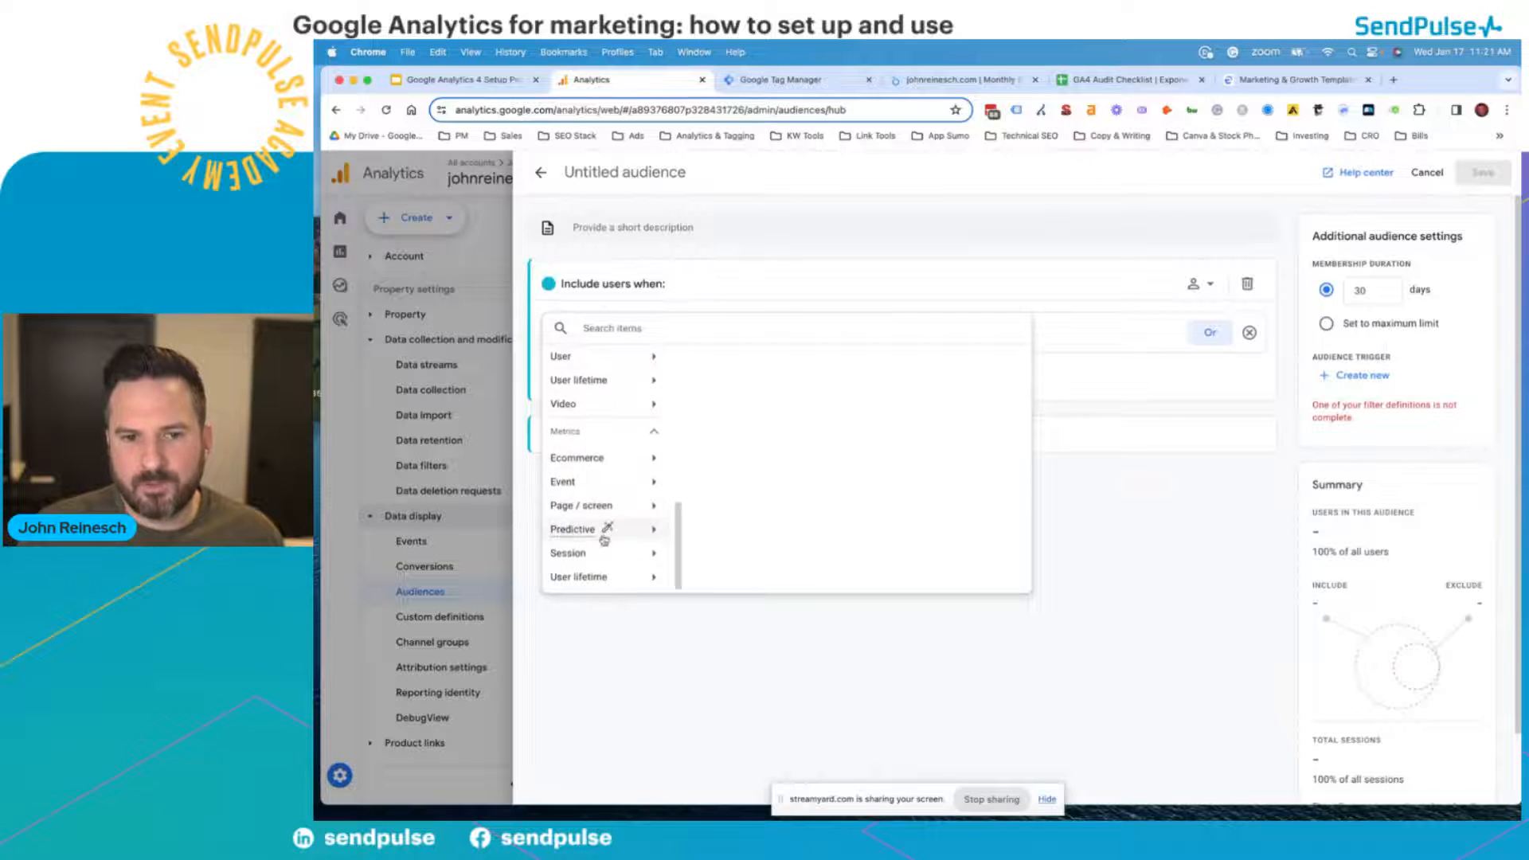
{"action": "scroll", "coordinate": [614, 530], "scroll_direction": "up", "scroll_amount": 3}
{"action": "mouse_move", "coordinate": [601, 539]}
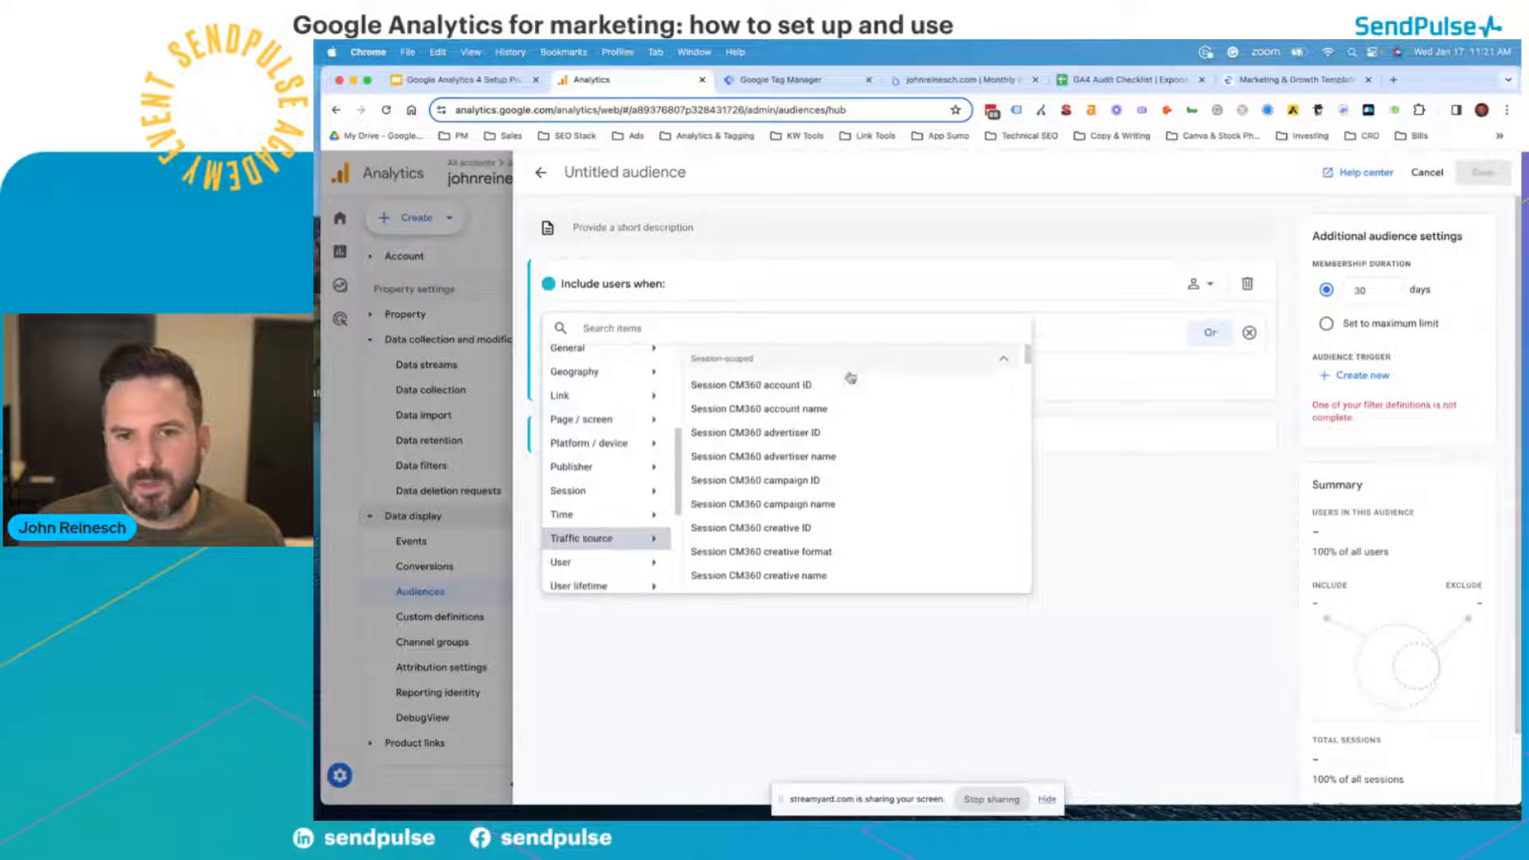
{"action": "scroll", "coordinate": [851, 377], "scroll_direction": "down", "scroll_amount": 10}
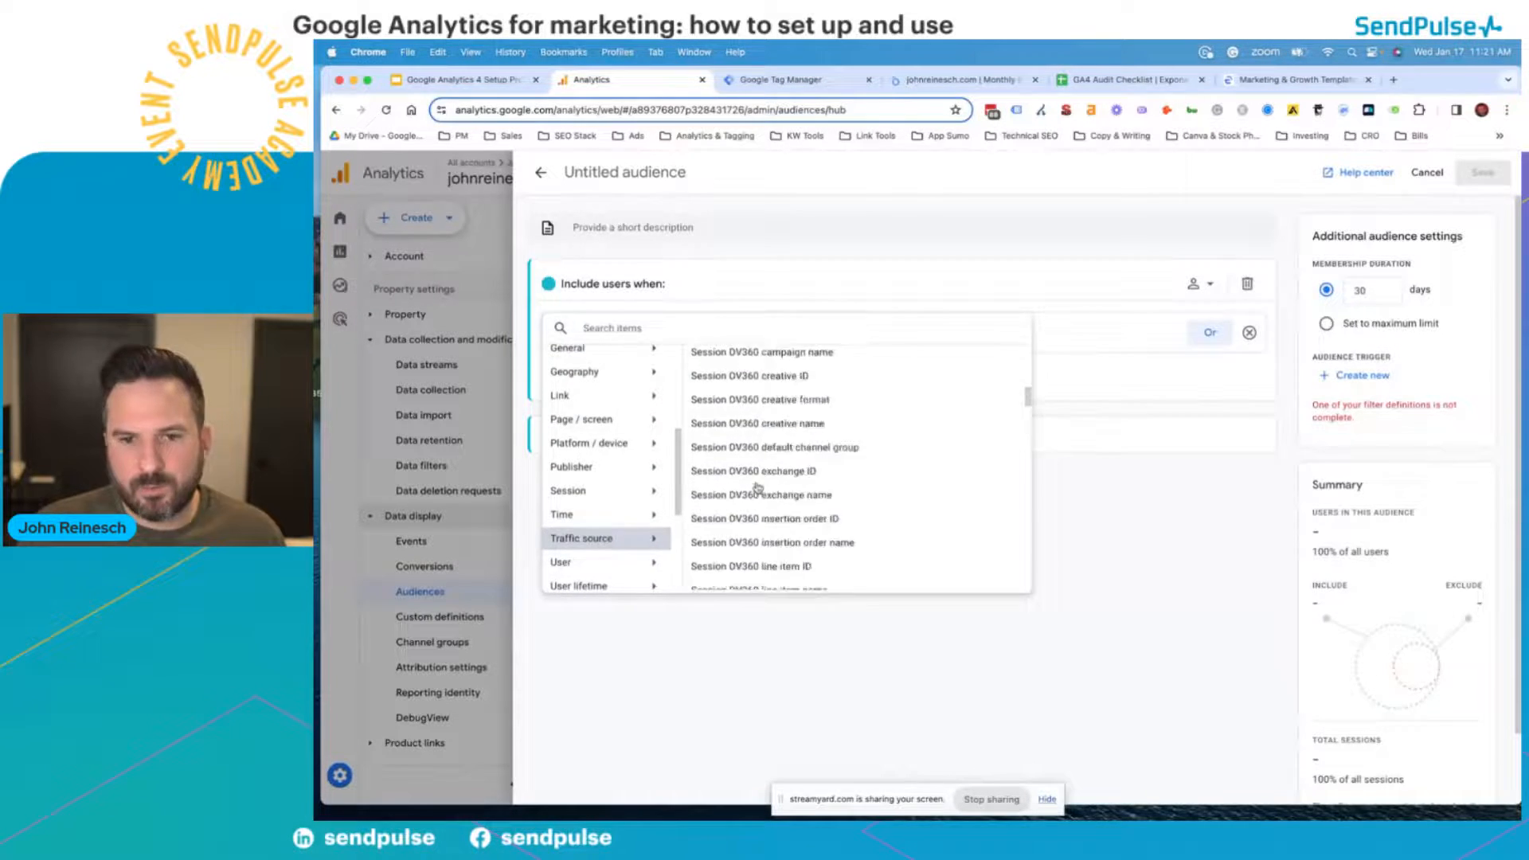
- Search the condition items for "source" and set the include condition to Session source
{"action": "left_click", "coordinate": [719, 323]}
{"action": "type", "text": "source"}
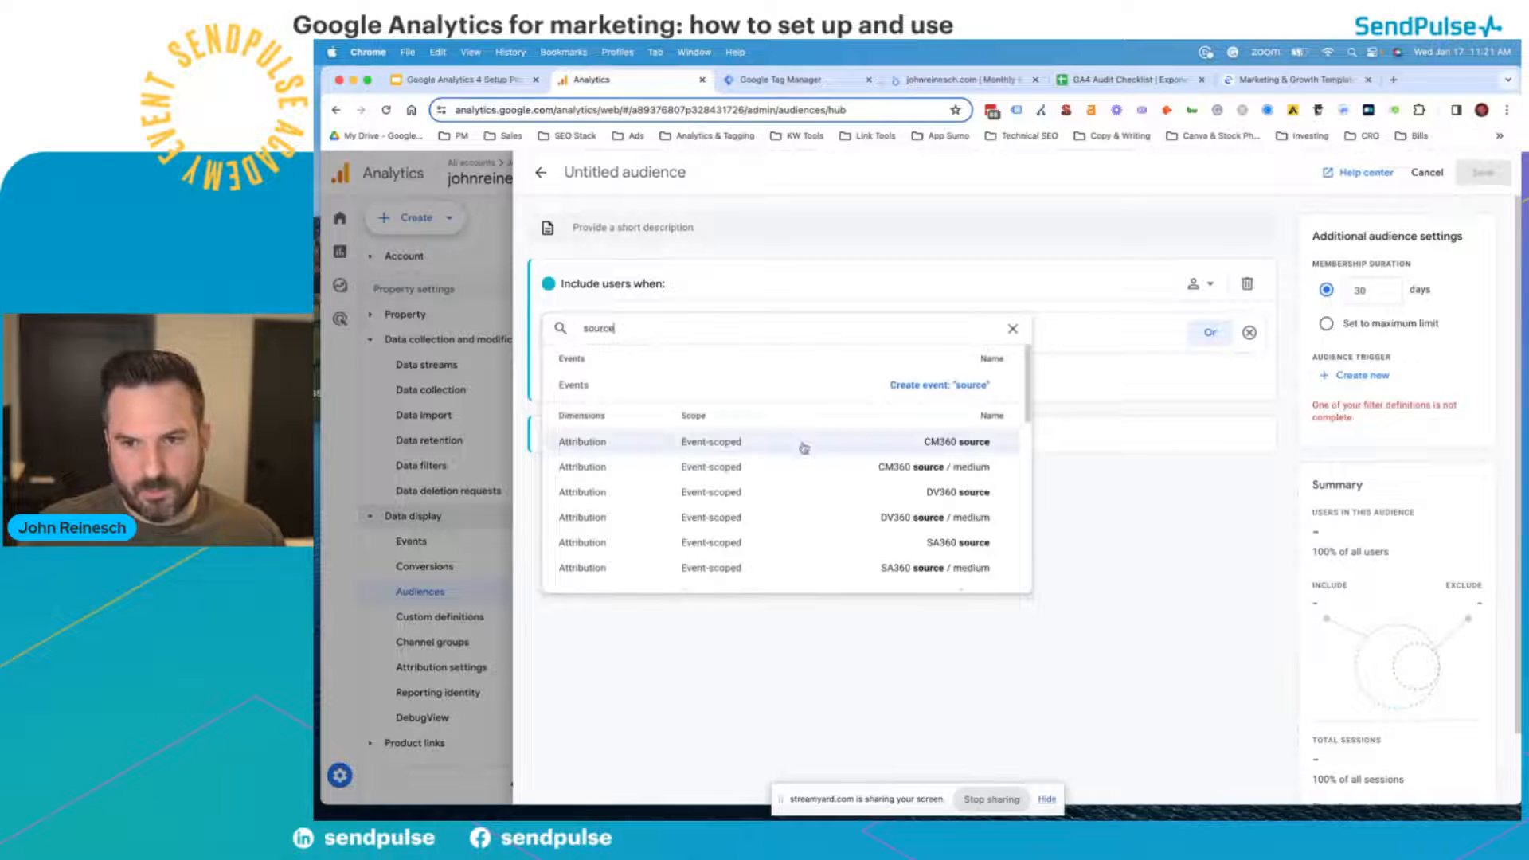
{"action": "scroll", "coordinate": [805, 478], "scroll_direction": "down", "scroll_amount": 3}
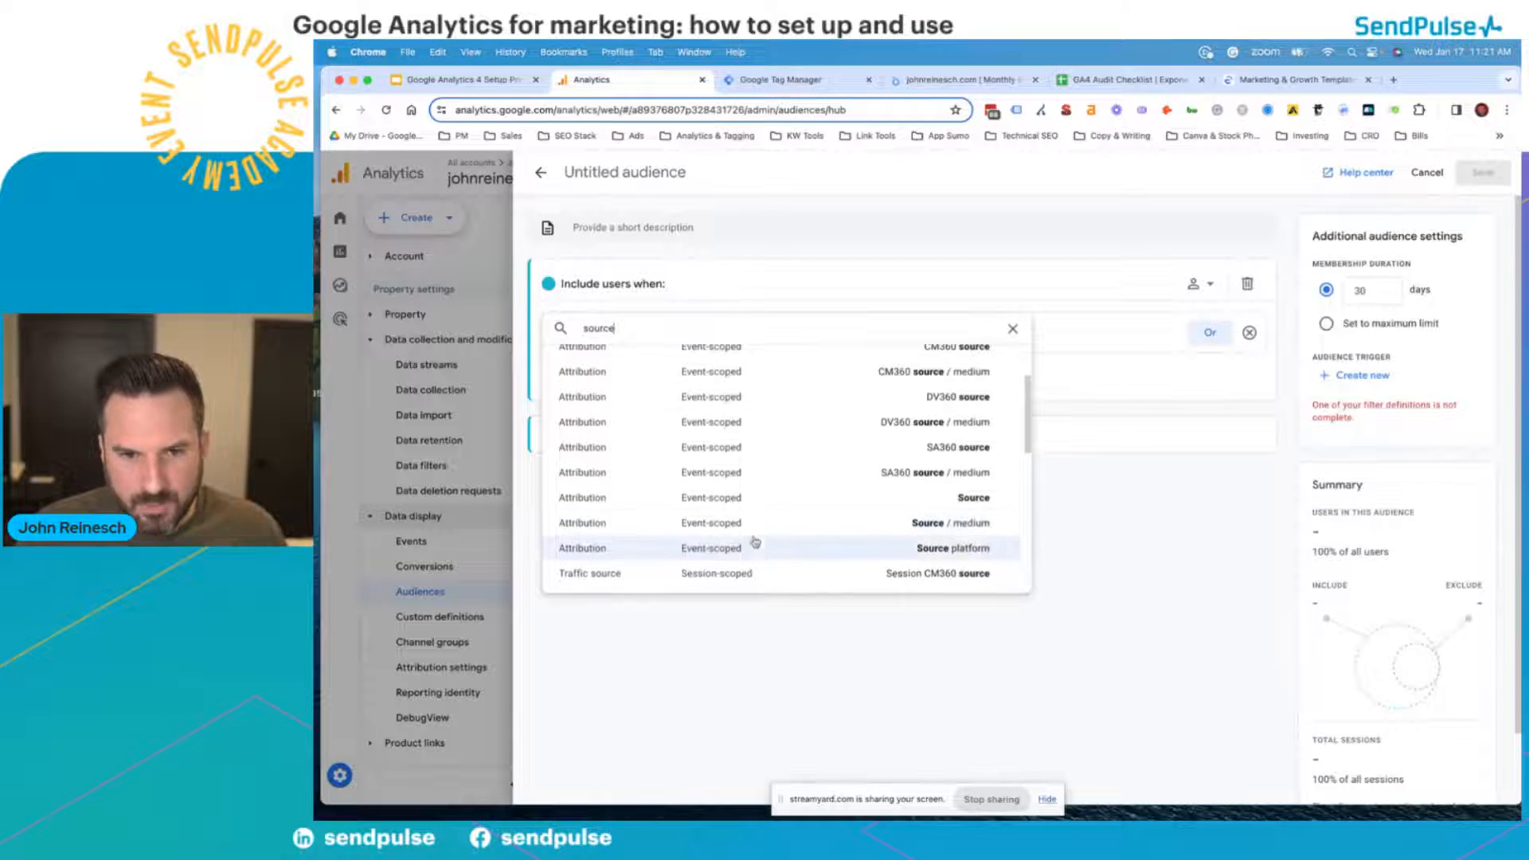
{"action": "scroll", "coordinate": [754, 542], "scroll_direction": "down", "scroll_amount": 7}
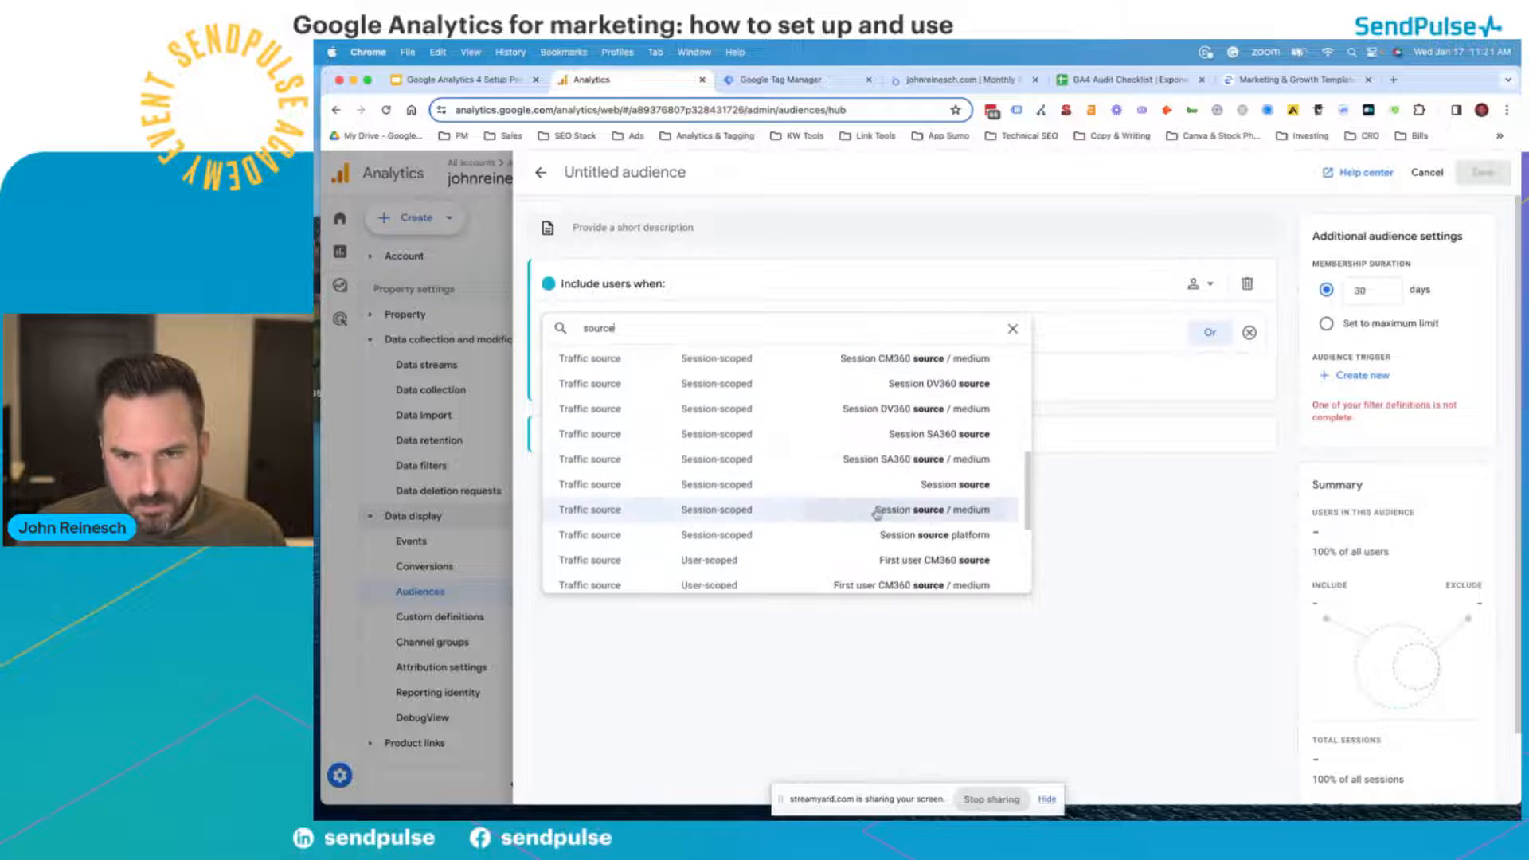
{"action": "left_click", "coordinate": [891, 493]}
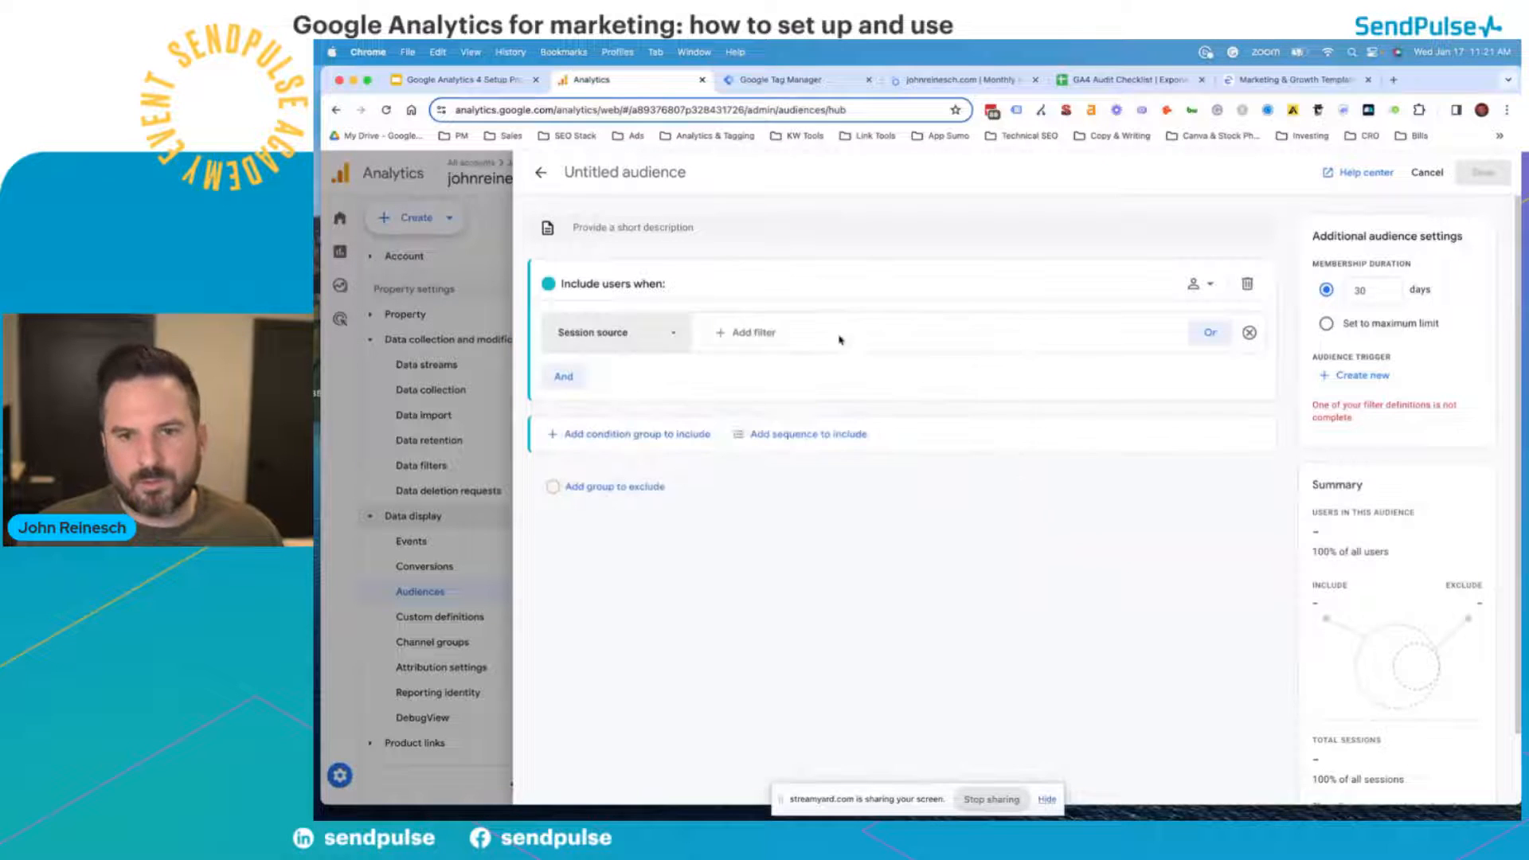
- Apply a filter to the Session source condition so it contains youtube.com at any point in time
{"action": "left_click", "coordinate": [722, 332]}
{"action": "left_click", "coordinate": [808, 407]}
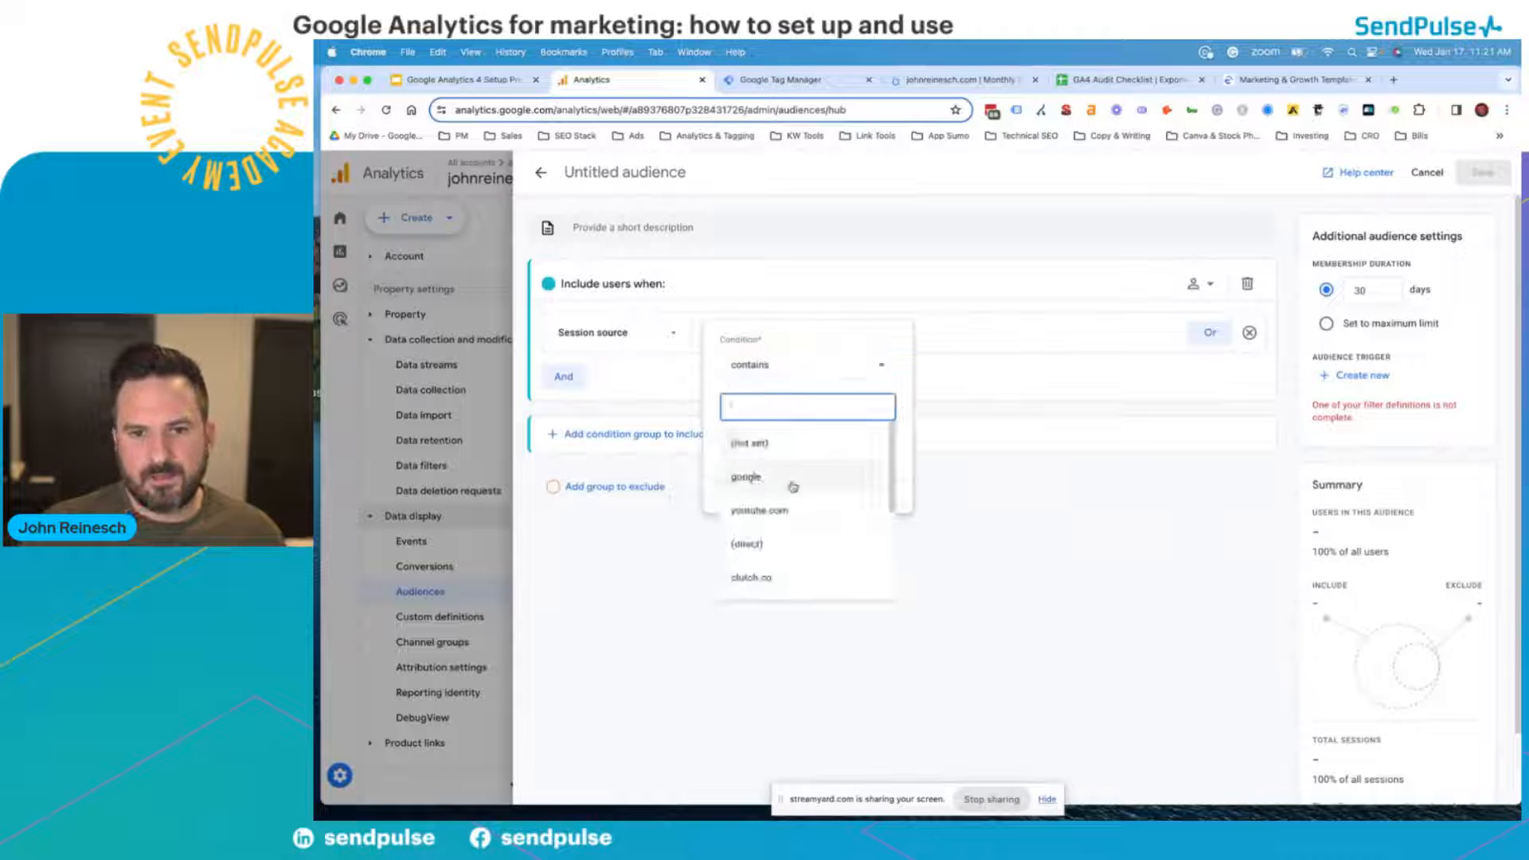
{"action": "left_click", "coordinate": [801, 510]}
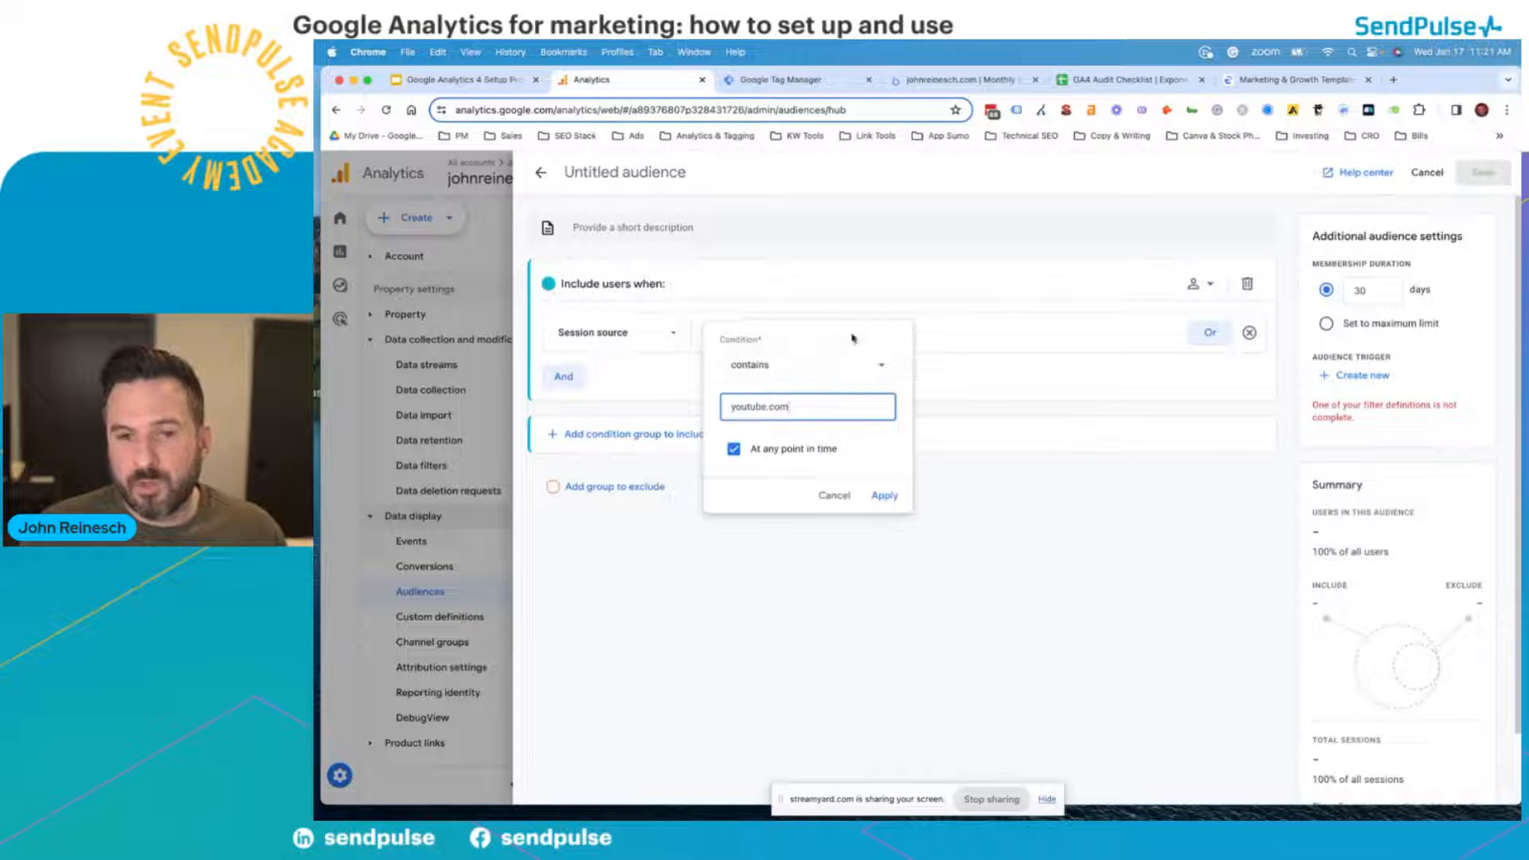
{"action": "left_click", "coordinate": [882, 495]}
- Look over the audience's name field, membership duration and summary, and leave the audience builder without saving
{"action": "left_click", "coordinate": [580, 167]}
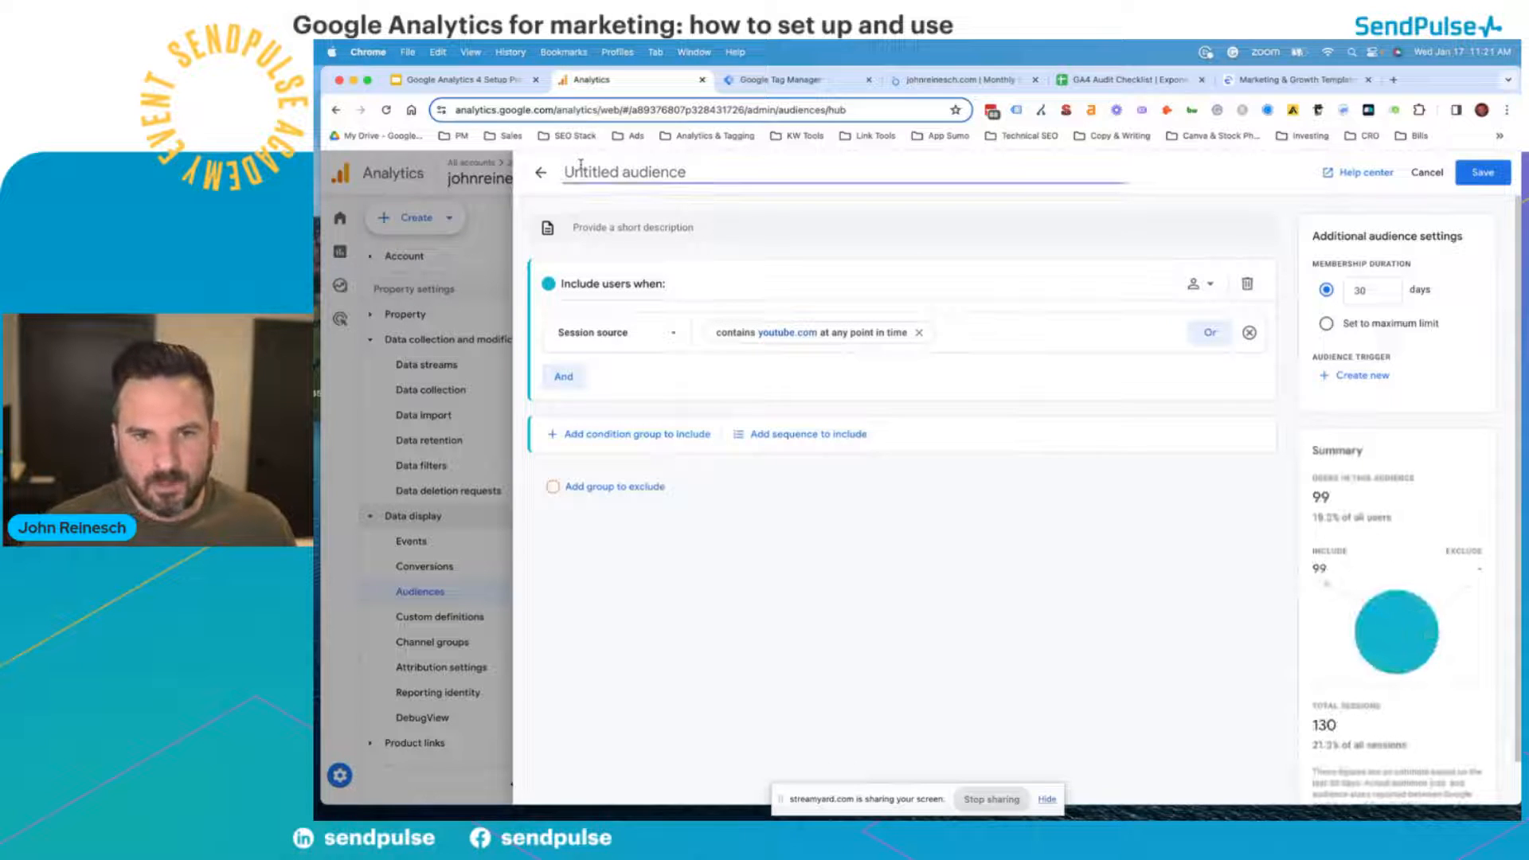
{"action": "double_click", "coordinate": [1382, 292]}
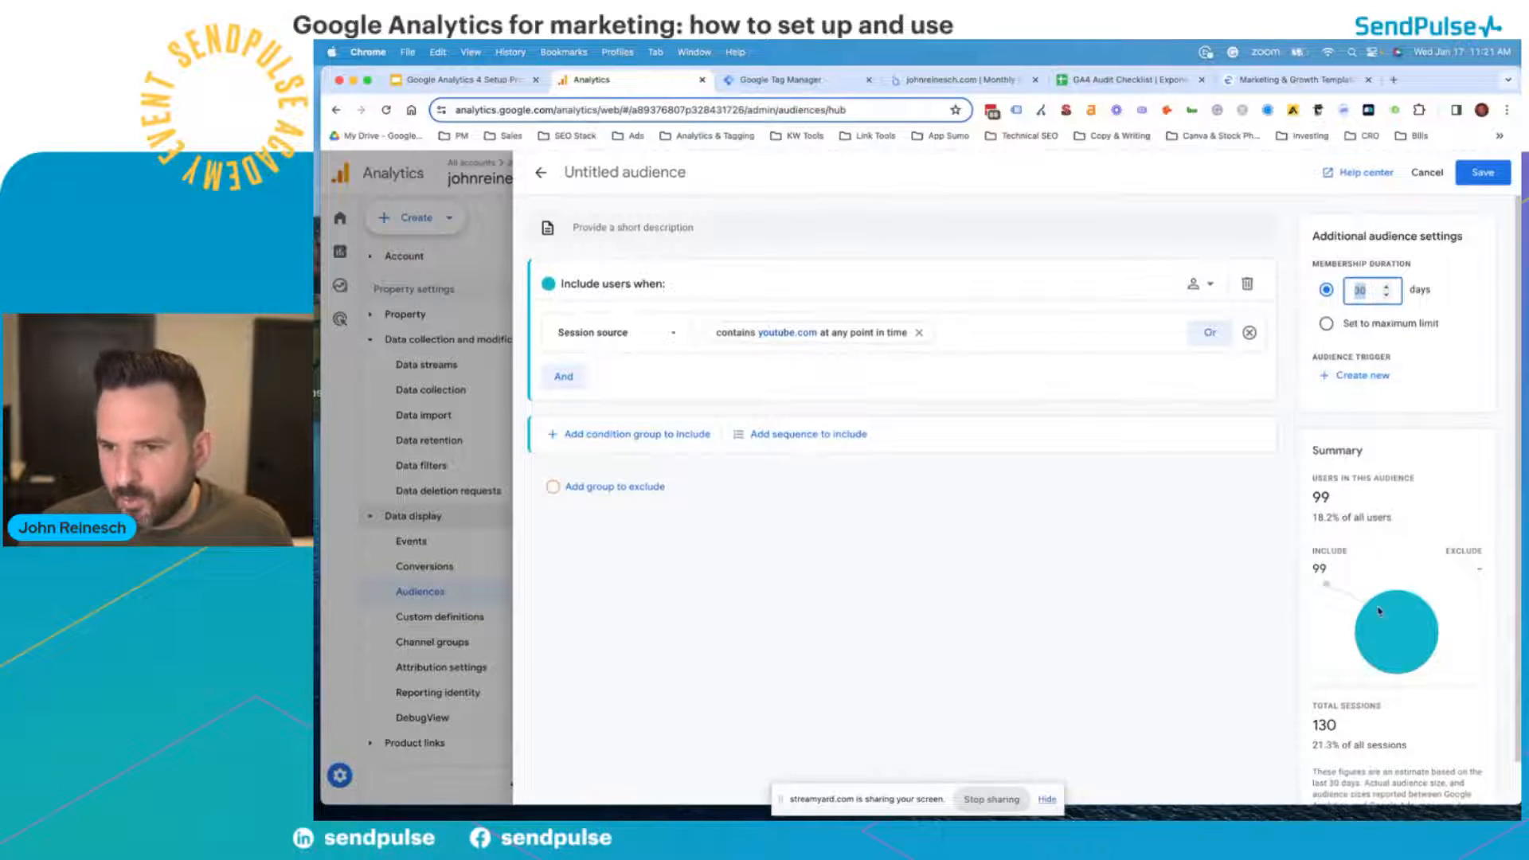
{"action": "scroll", "coordinate": [1380, 611], "scroll_direction": "down", "scroll_amount": 1}
{"action": "scroll", "coordinate": [1336, 528], "scroll_direction": "up", "scroll_amount": 1}
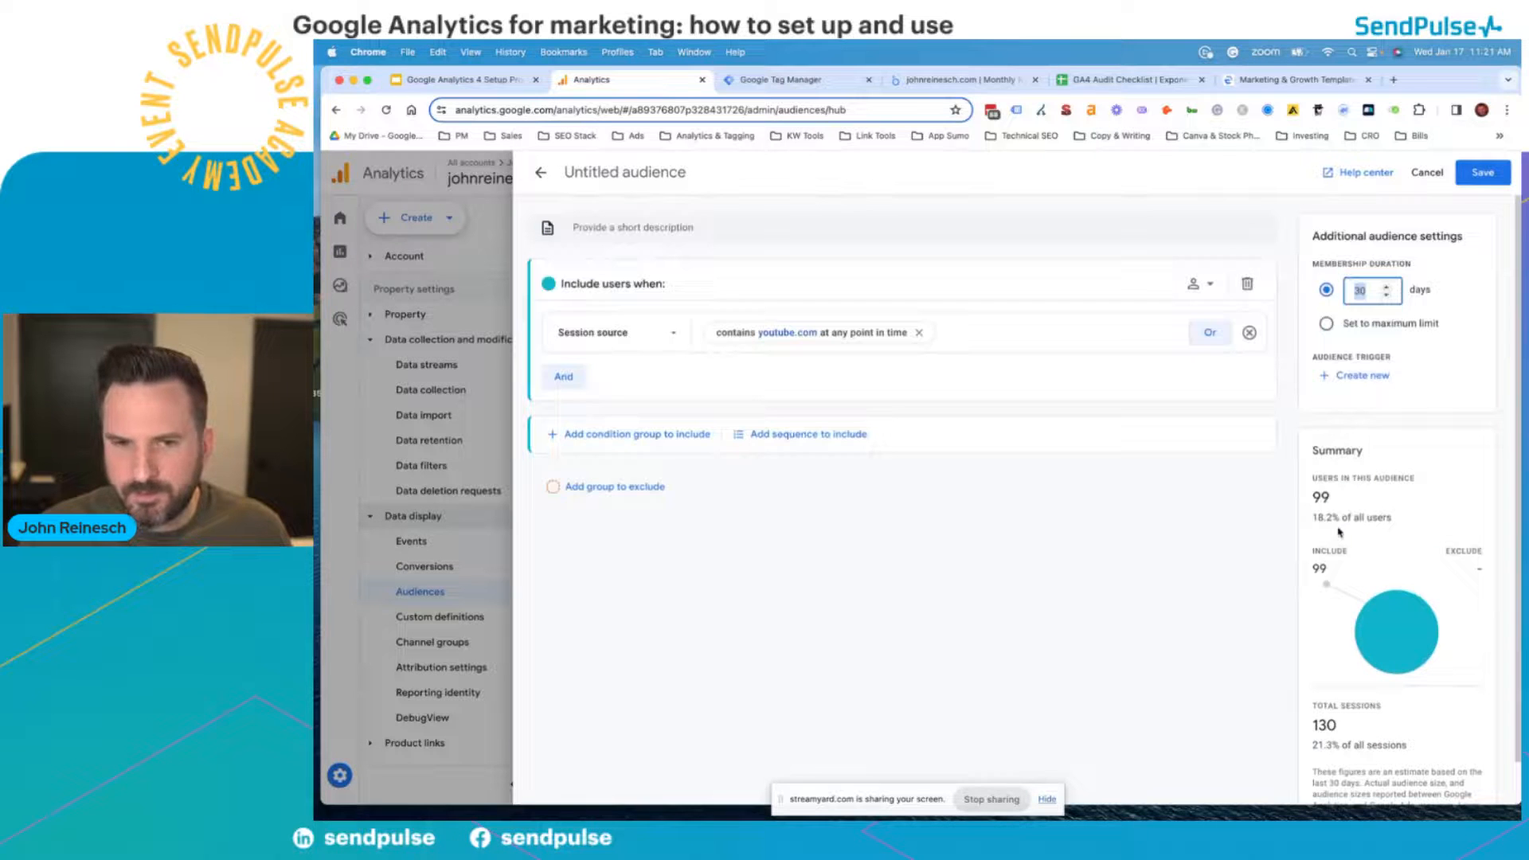
{"action": "left_click", "coordinate": [615, 170]}
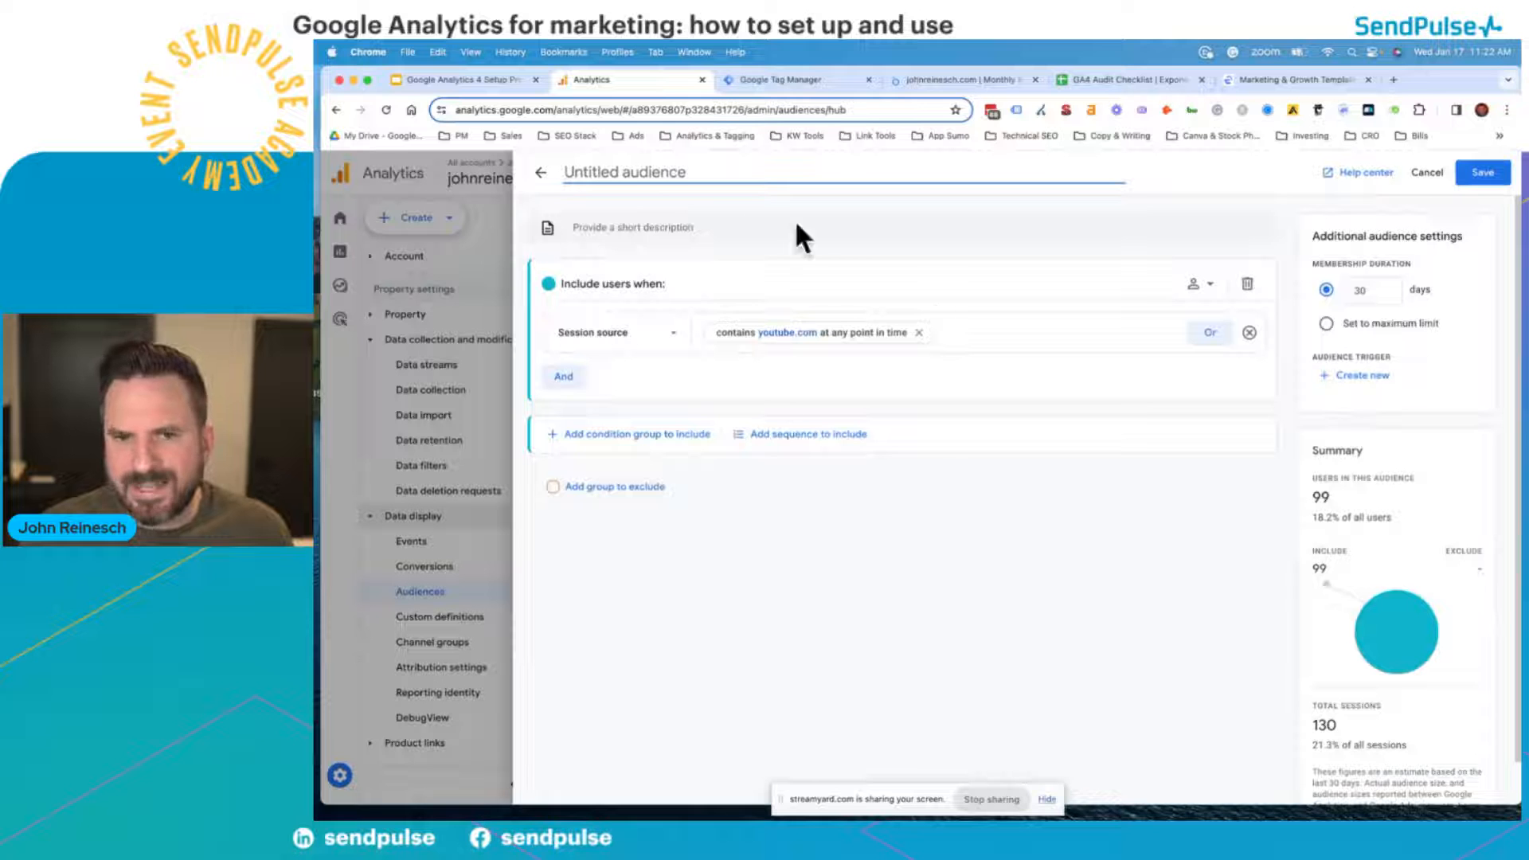
{"action": "left_click", "coordinate": [541, 173]}
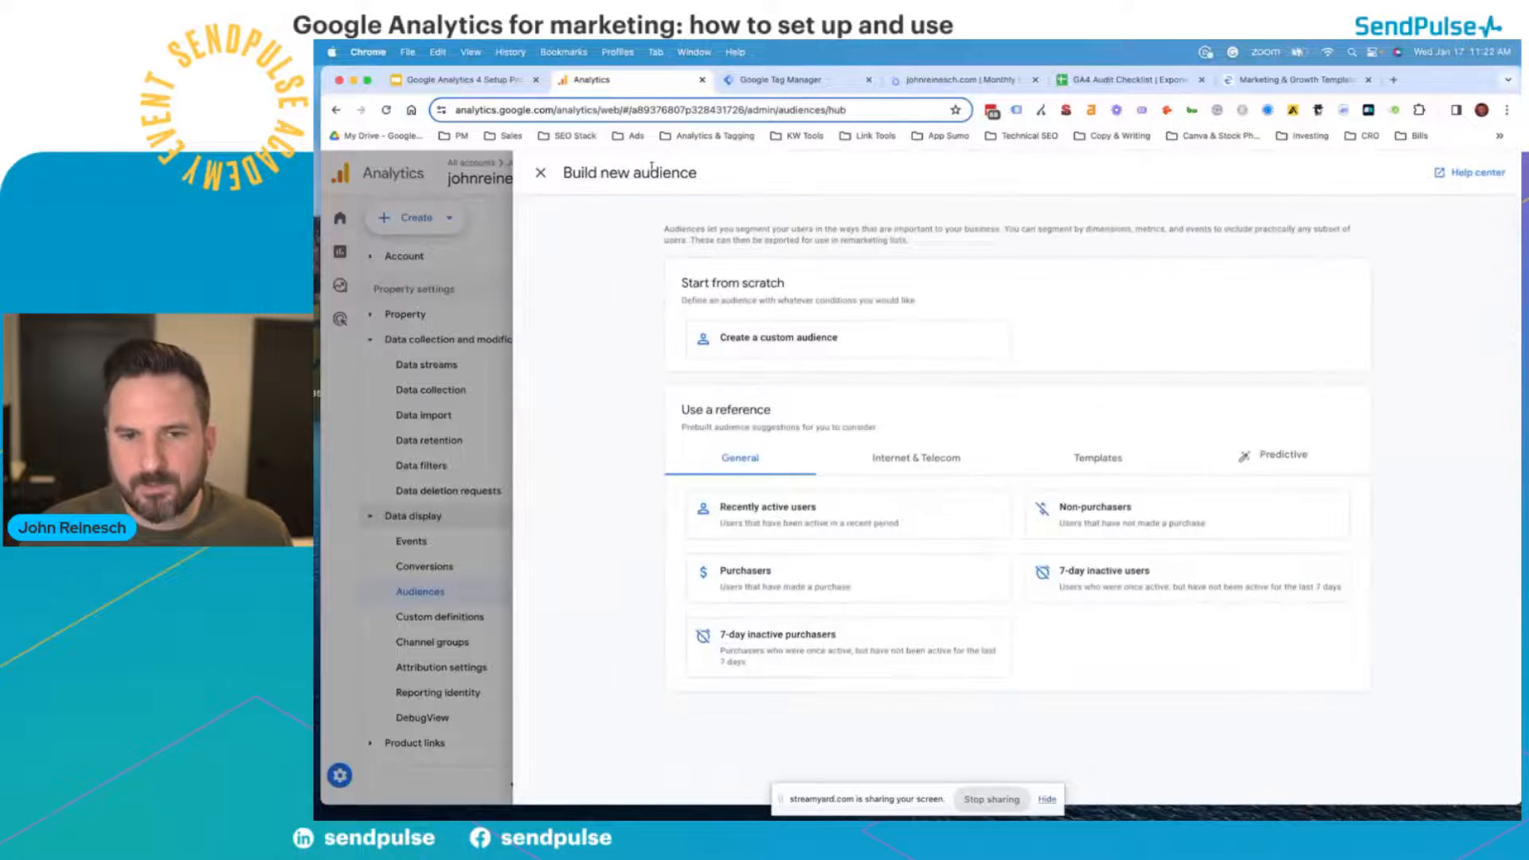
{"action": "left_click", "coordinate": [543, 173]}
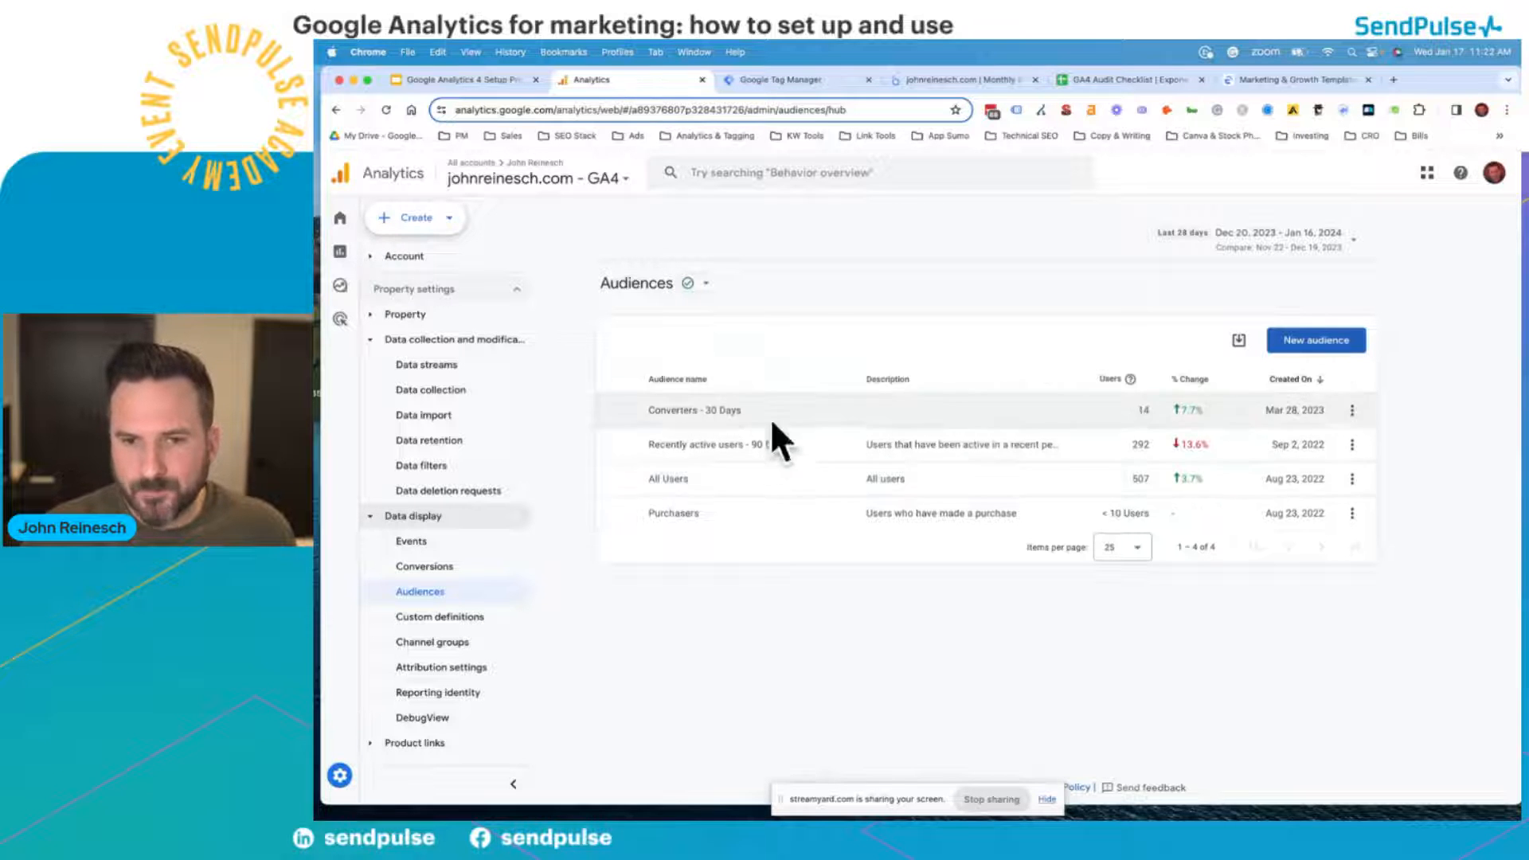
- View the custom dimensions and the property's existing events, and return to Custom definitions
{"action": "left_click", "coordinate": [443, 621]}
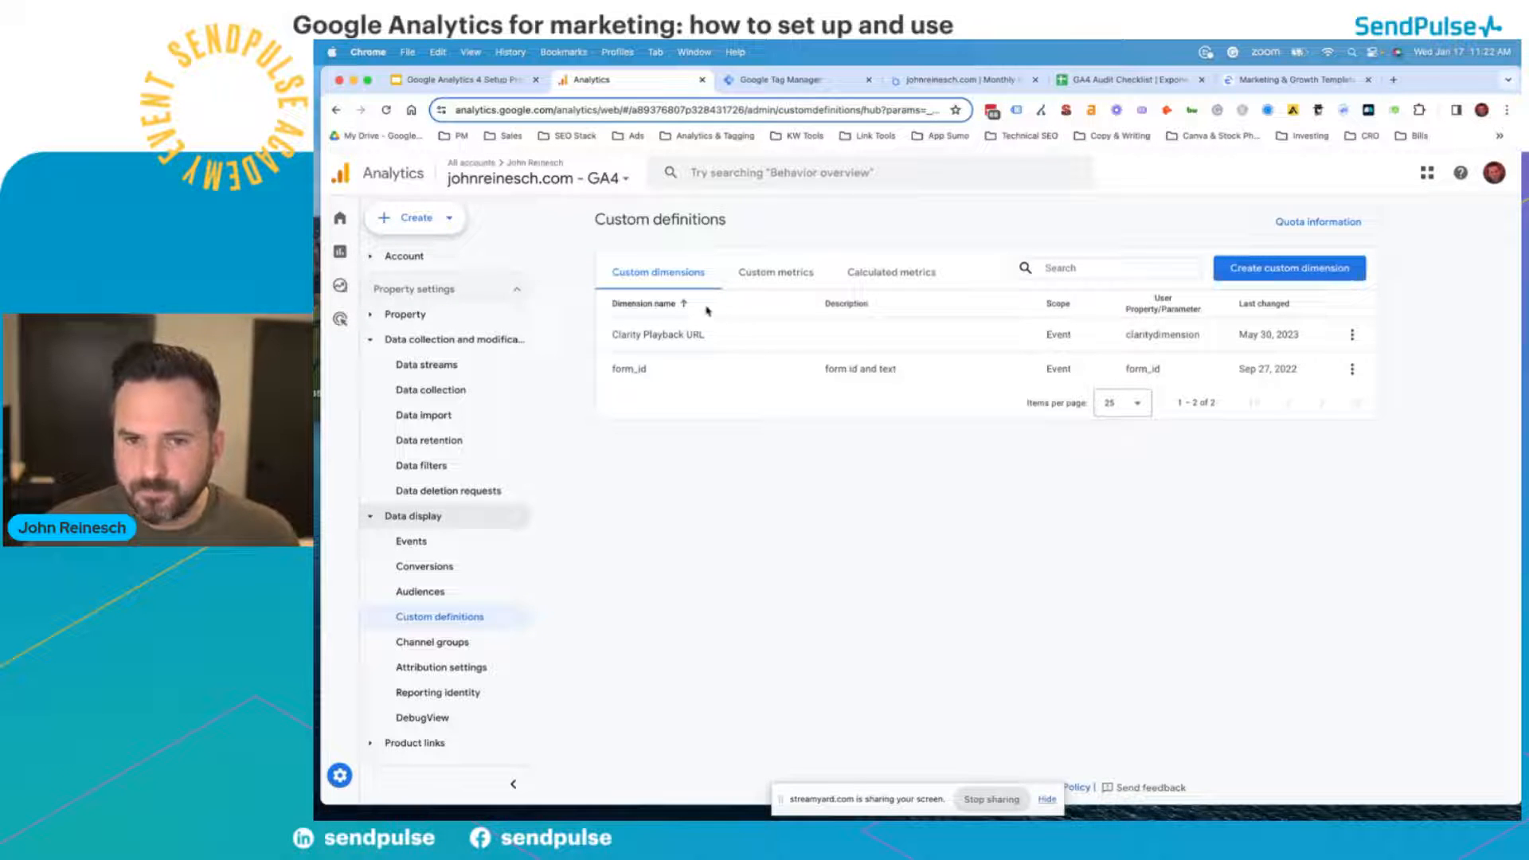
{"action": "left_click", "coordinate": [410, 541]}
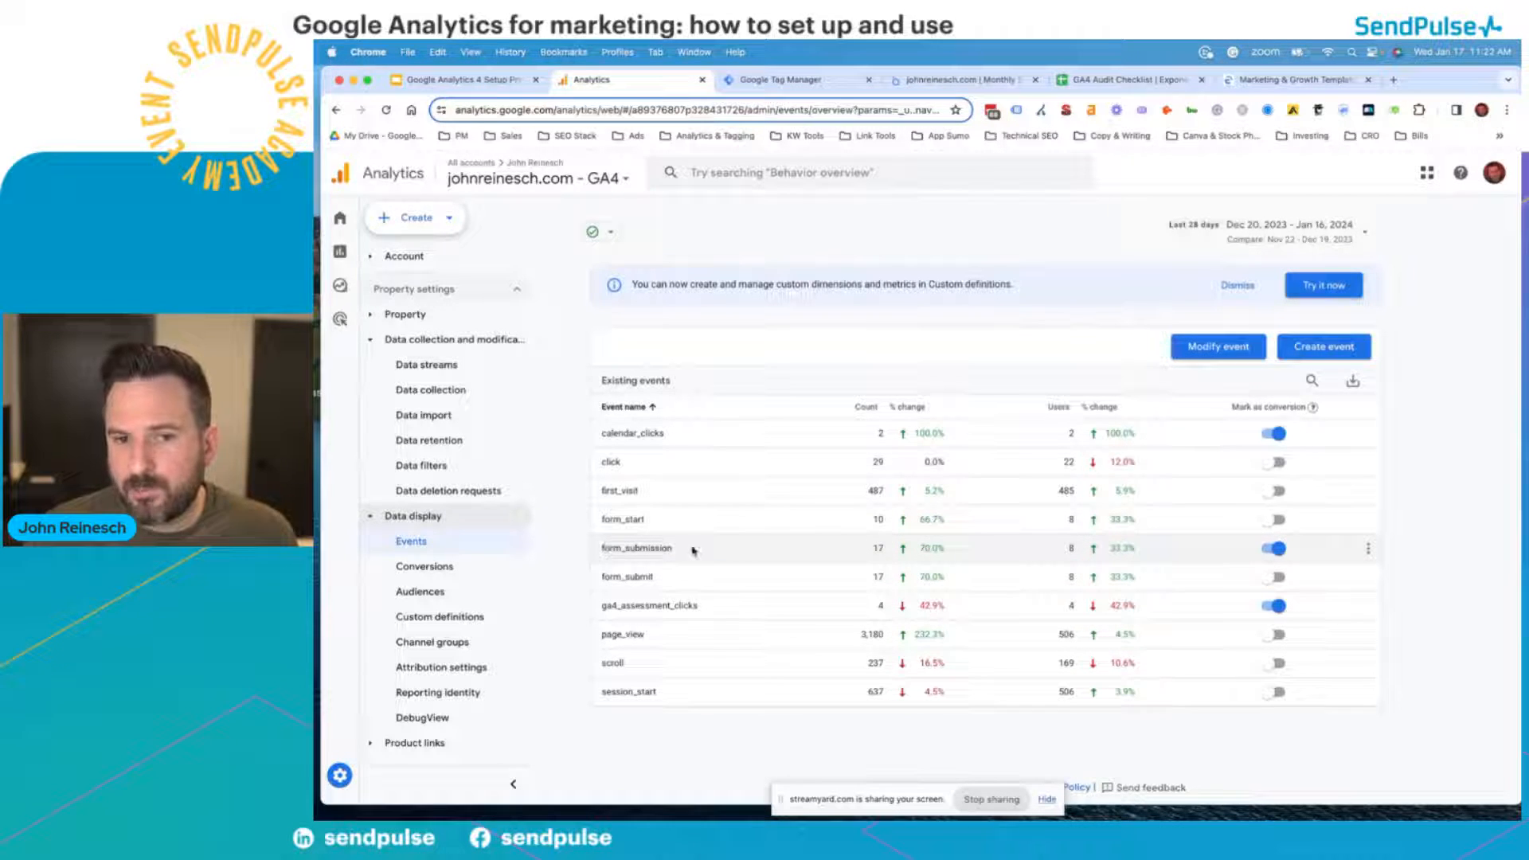
{"action": "left_click", "coordinate": [442, 617]}
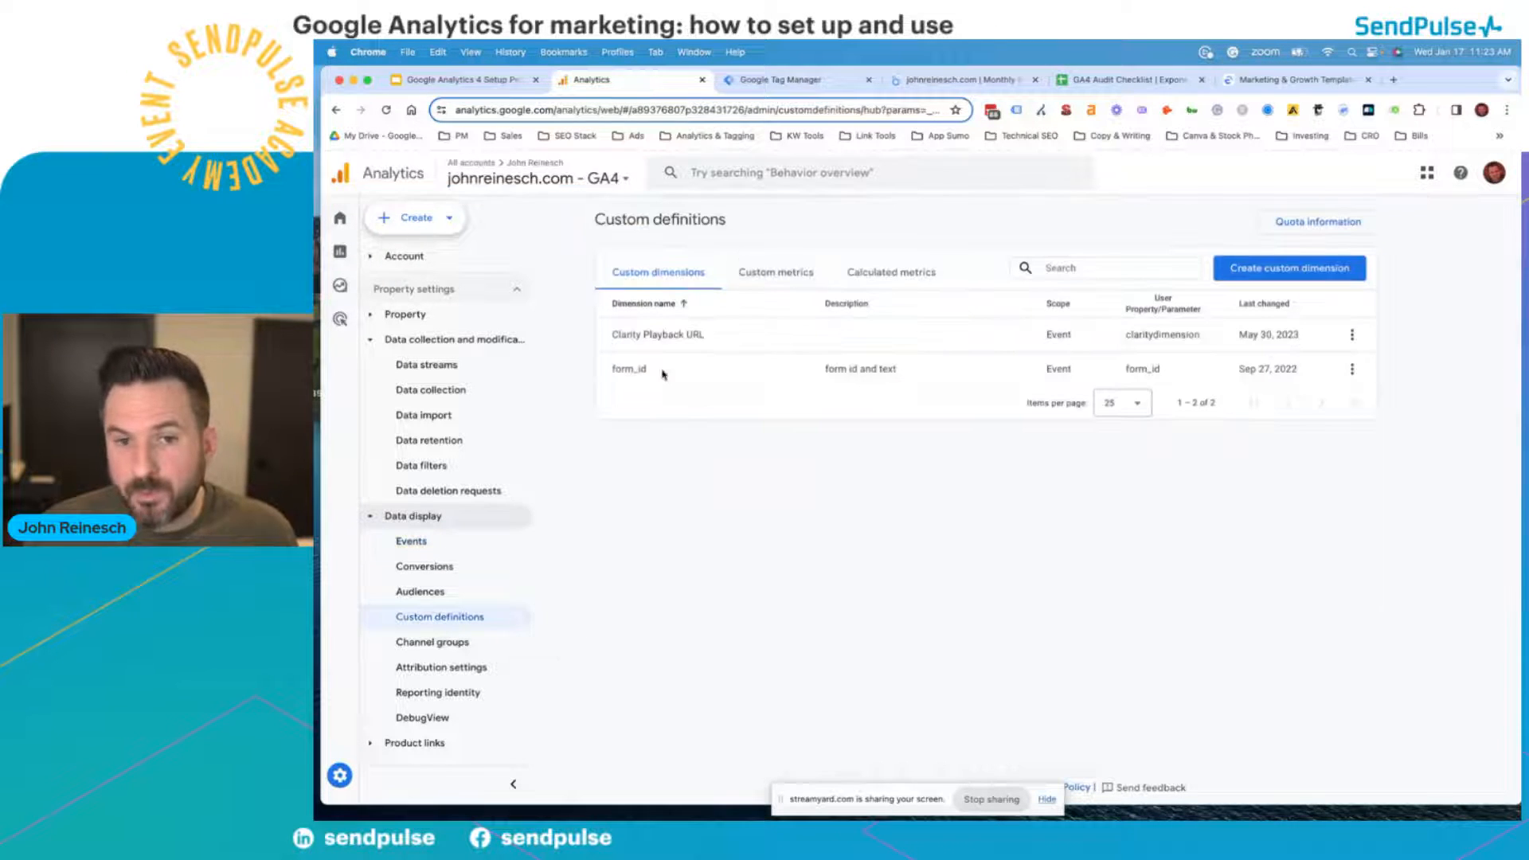
- In Google Tag Manager, inspect the event name and the form_id and click_text parameters of the GA4 - Event - All Forms tag, and return to Google Analytics
{"action": "left_click", "coordinate": [760, 80]}
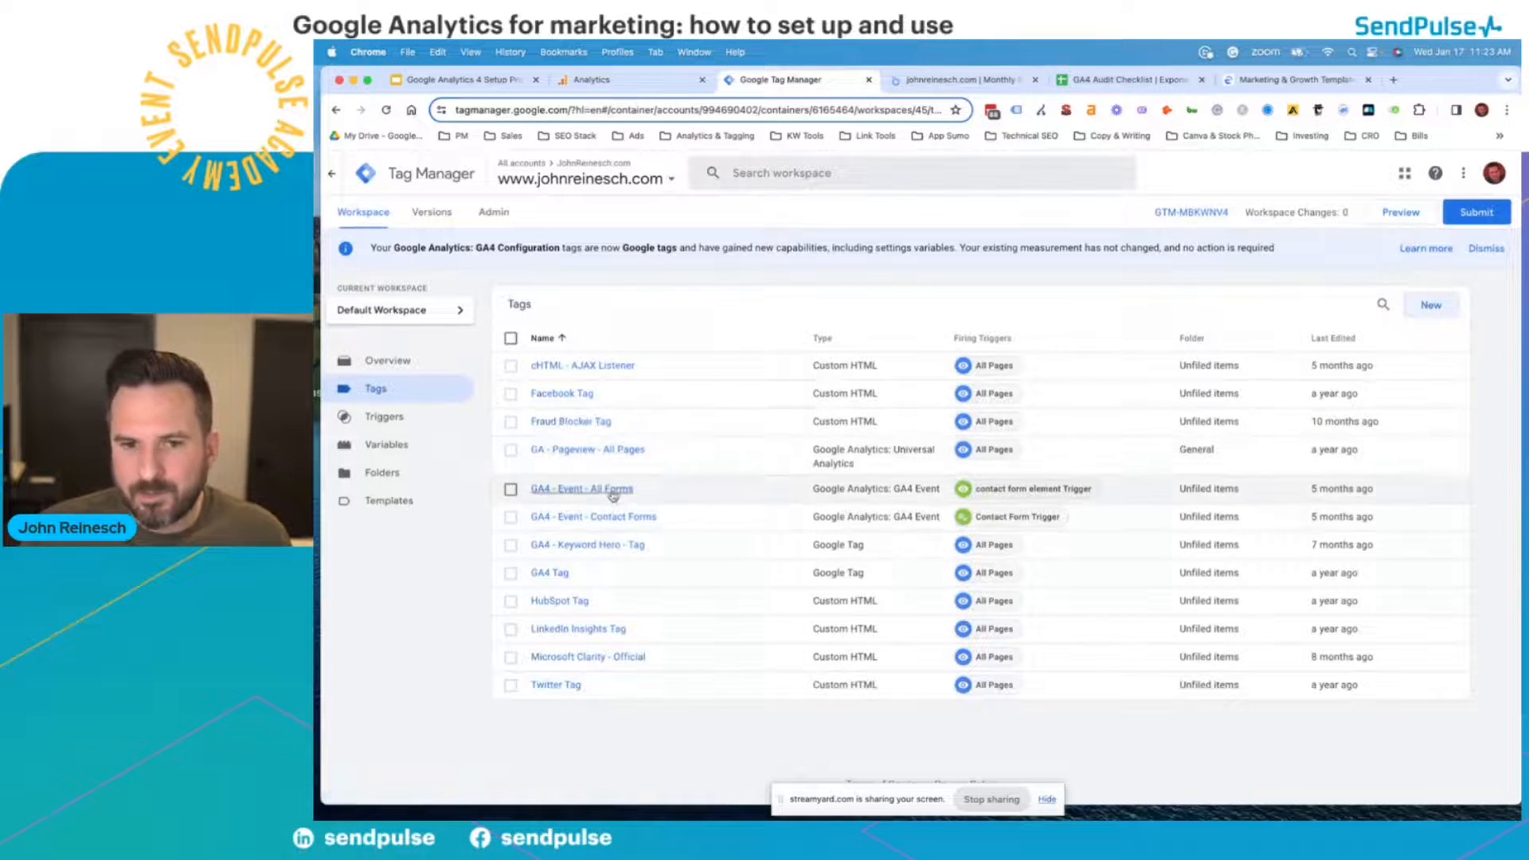
{"action": "left_click", "coordinate": [583, 489]}
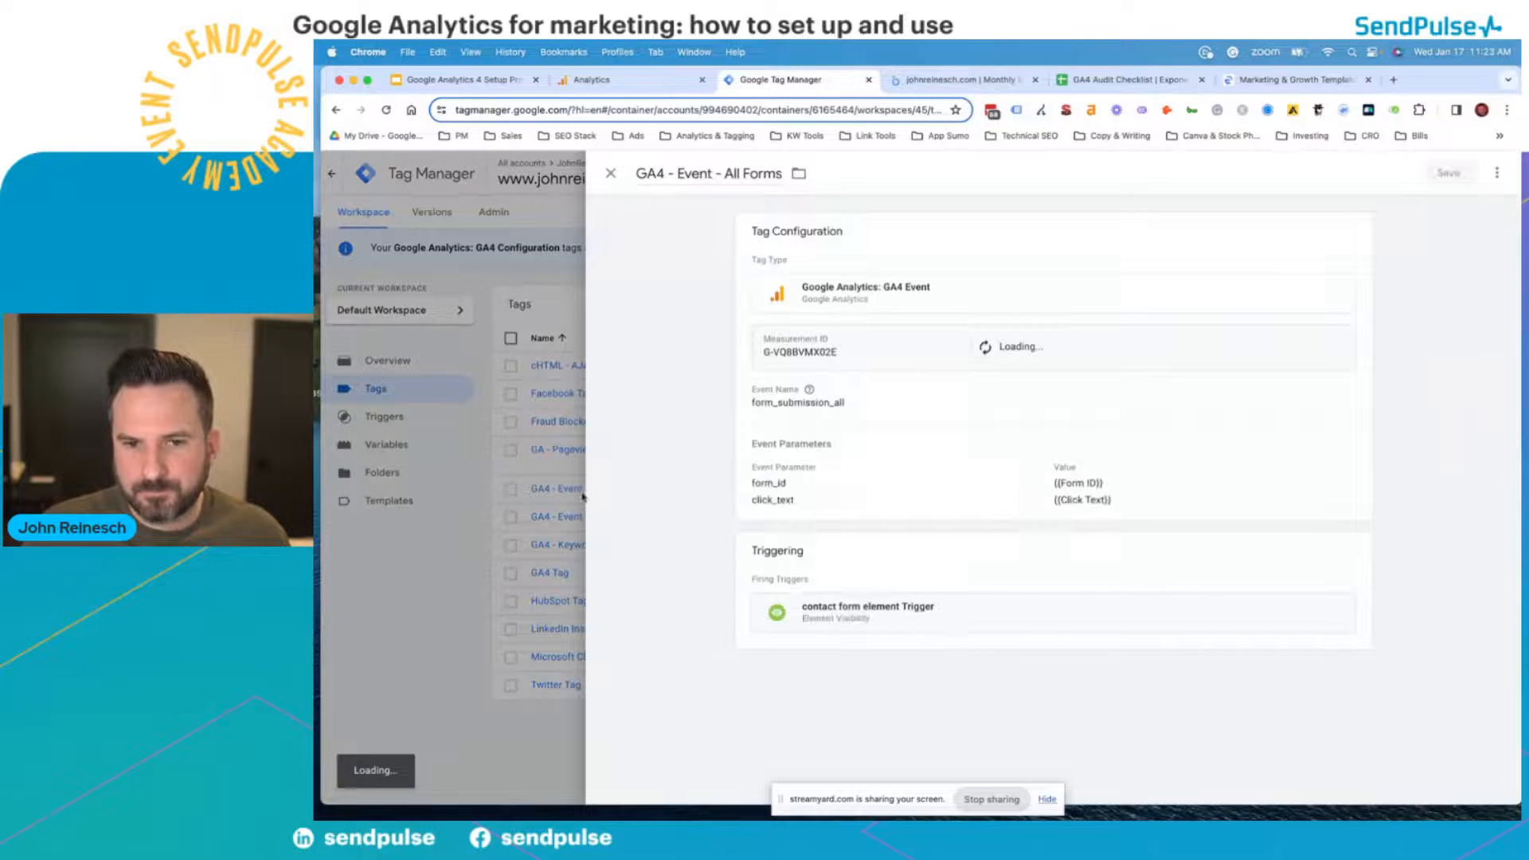
{"action": "left_click", "coordinate": [781, 407]}
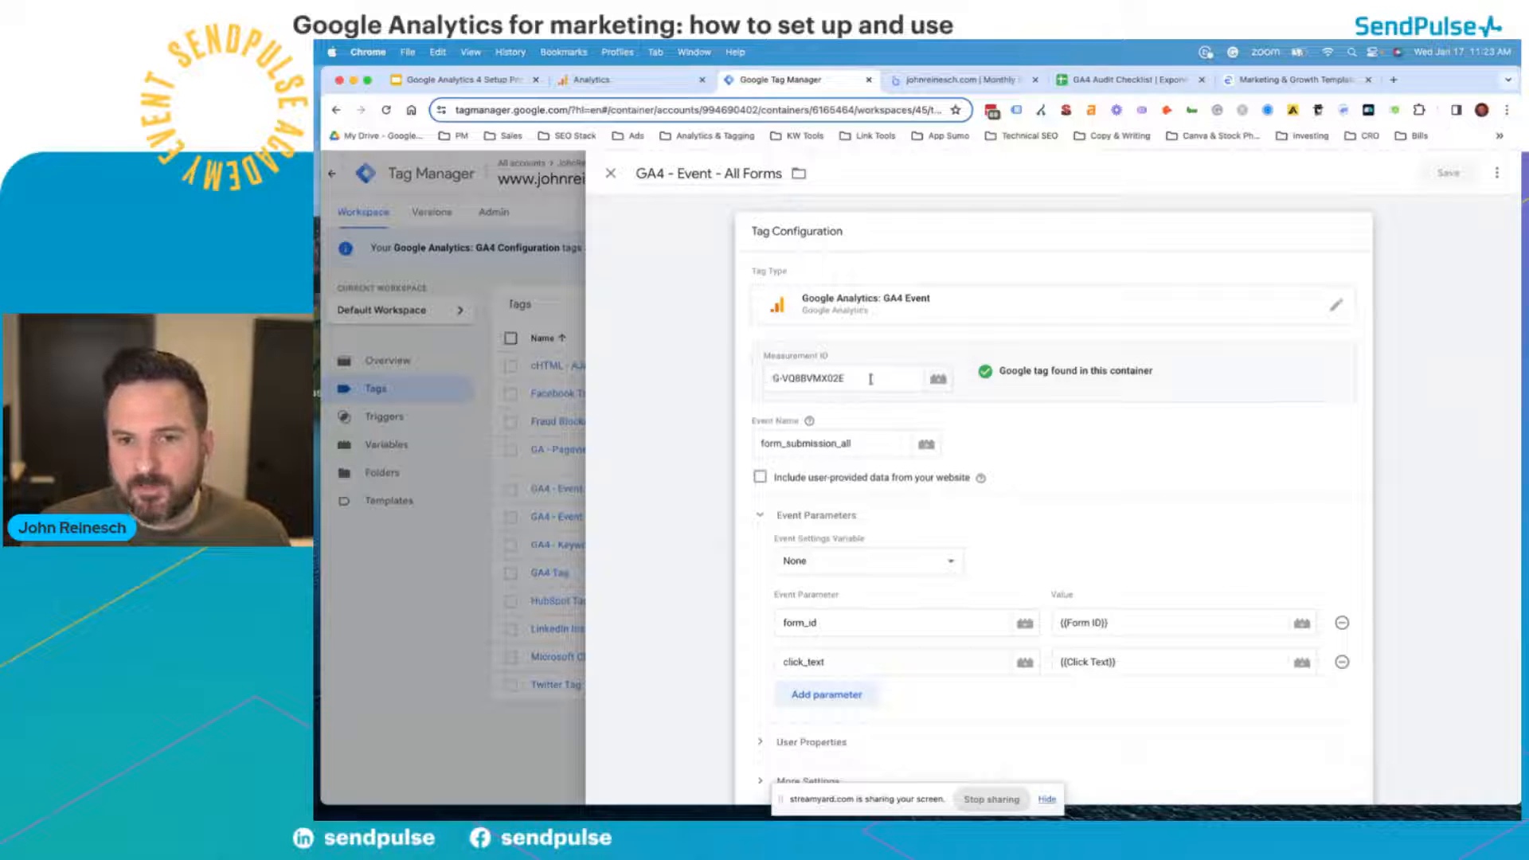
{"action": "left_click_drag", "start_coordinate": [762, 443], "coordinate": [923, 457]}
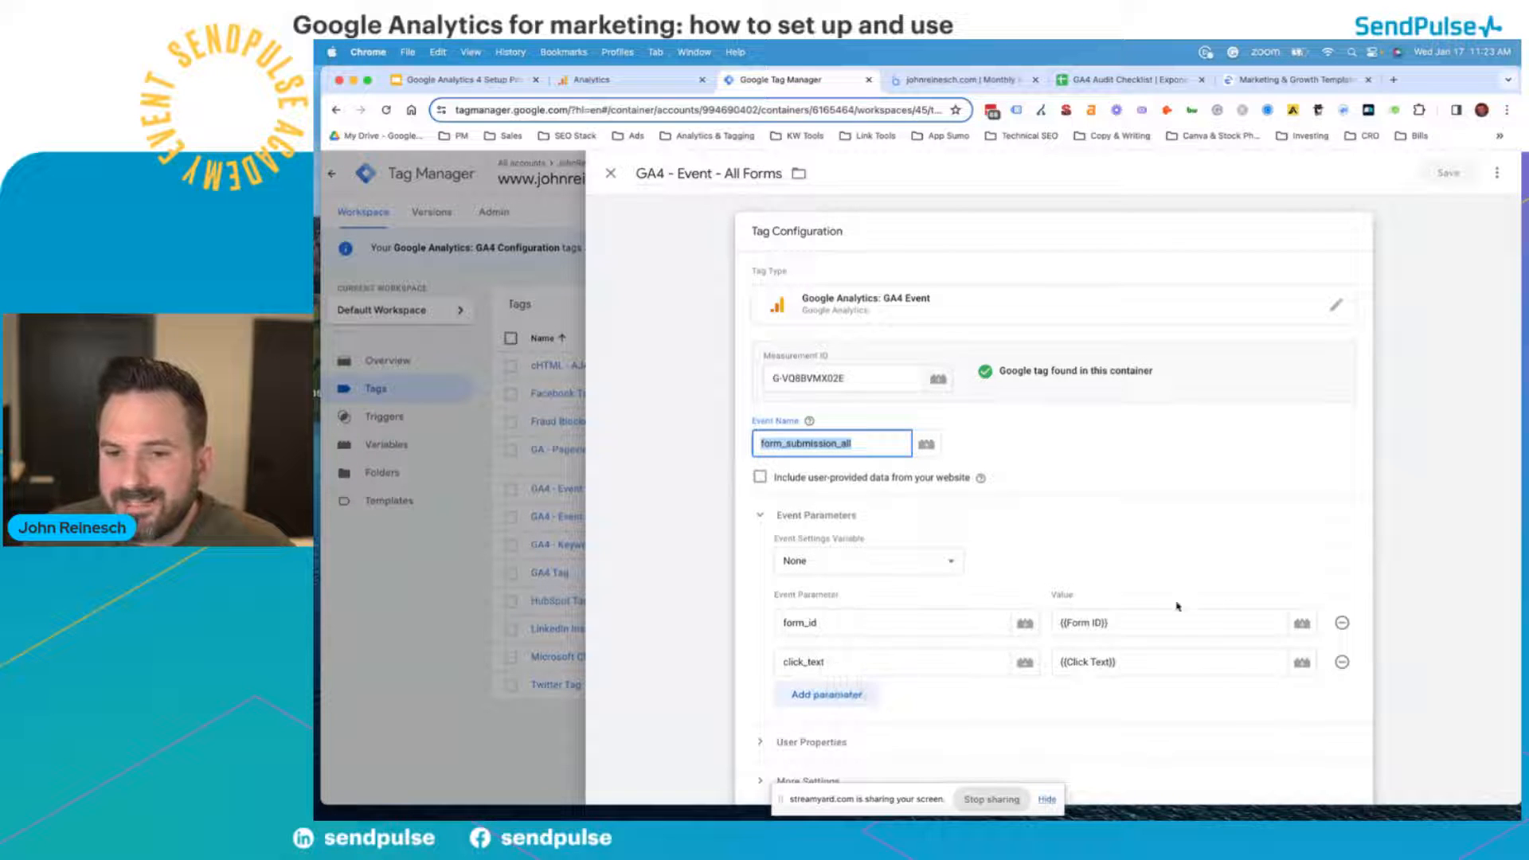
{"action": "left_click", "coordinate": [817, 619]}
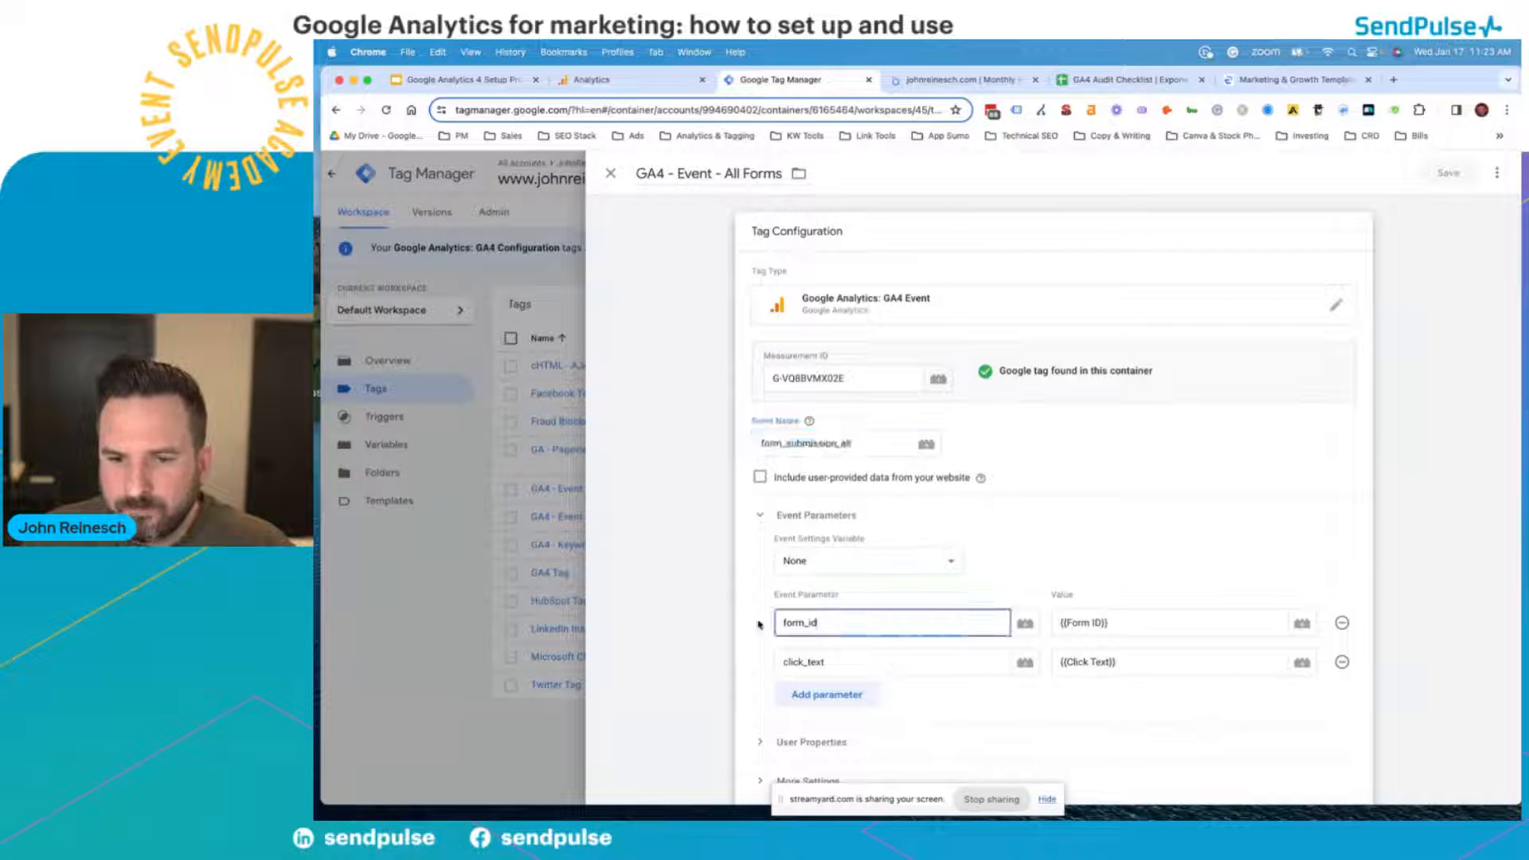
{"action": "left_click", "coordinate": [847, 661]}
{"action": "key", "text": "ctrl+shift+Tab"}
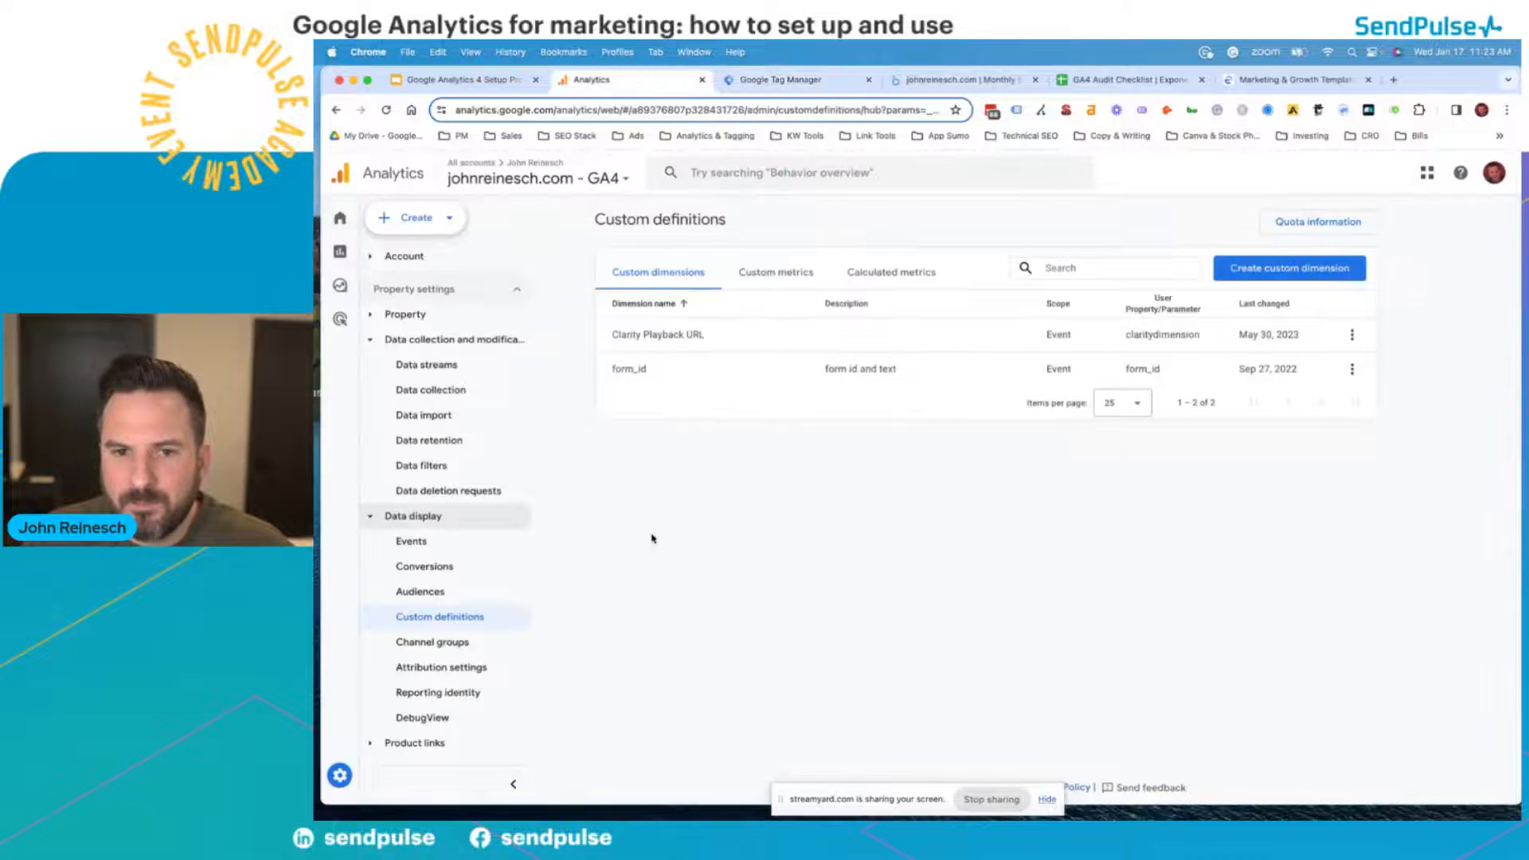
- Look over the fields and event parameter choices for a new custom dimension, and leave without creating it
{"action": "left_click_drag", "start_coordinate": [606, 376], "coordinate": [713, 373]}
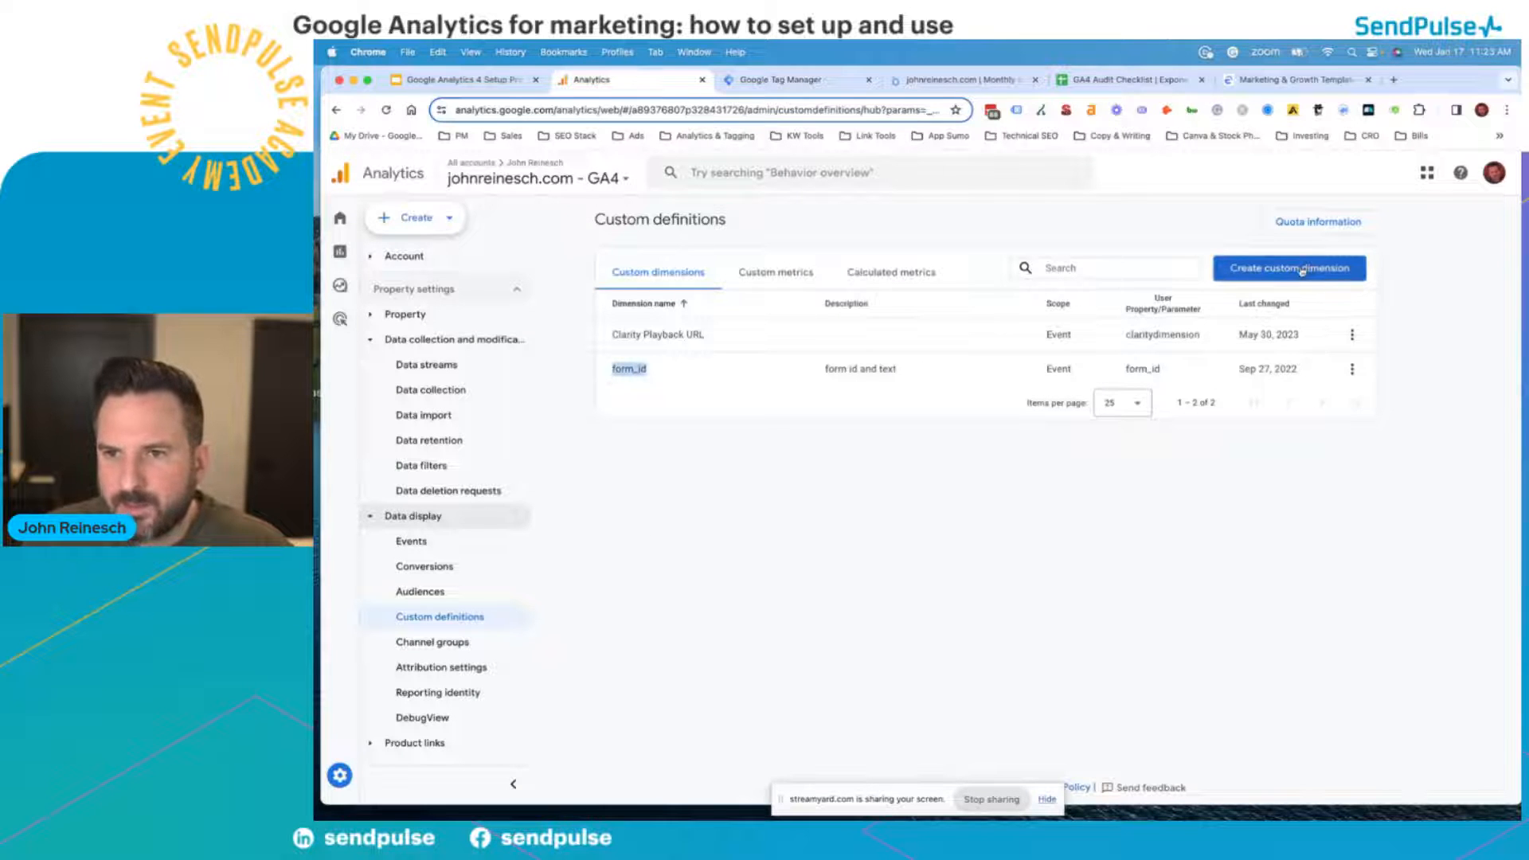
{"action": "left_click", "coordinate": [1297, 270]}
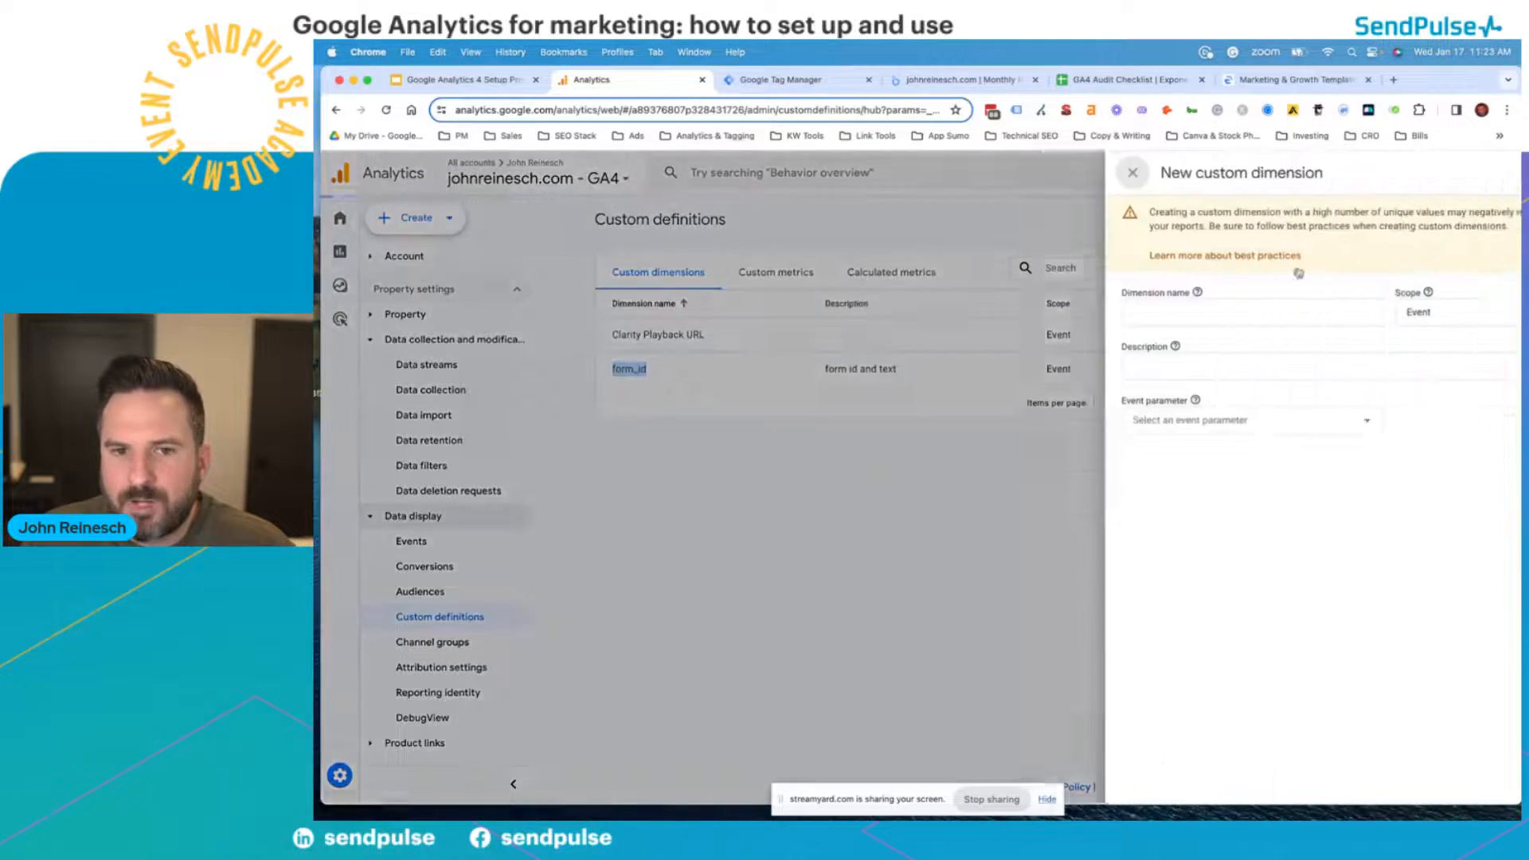
{"action": "left_click", "coordinate": [1118, 313]}
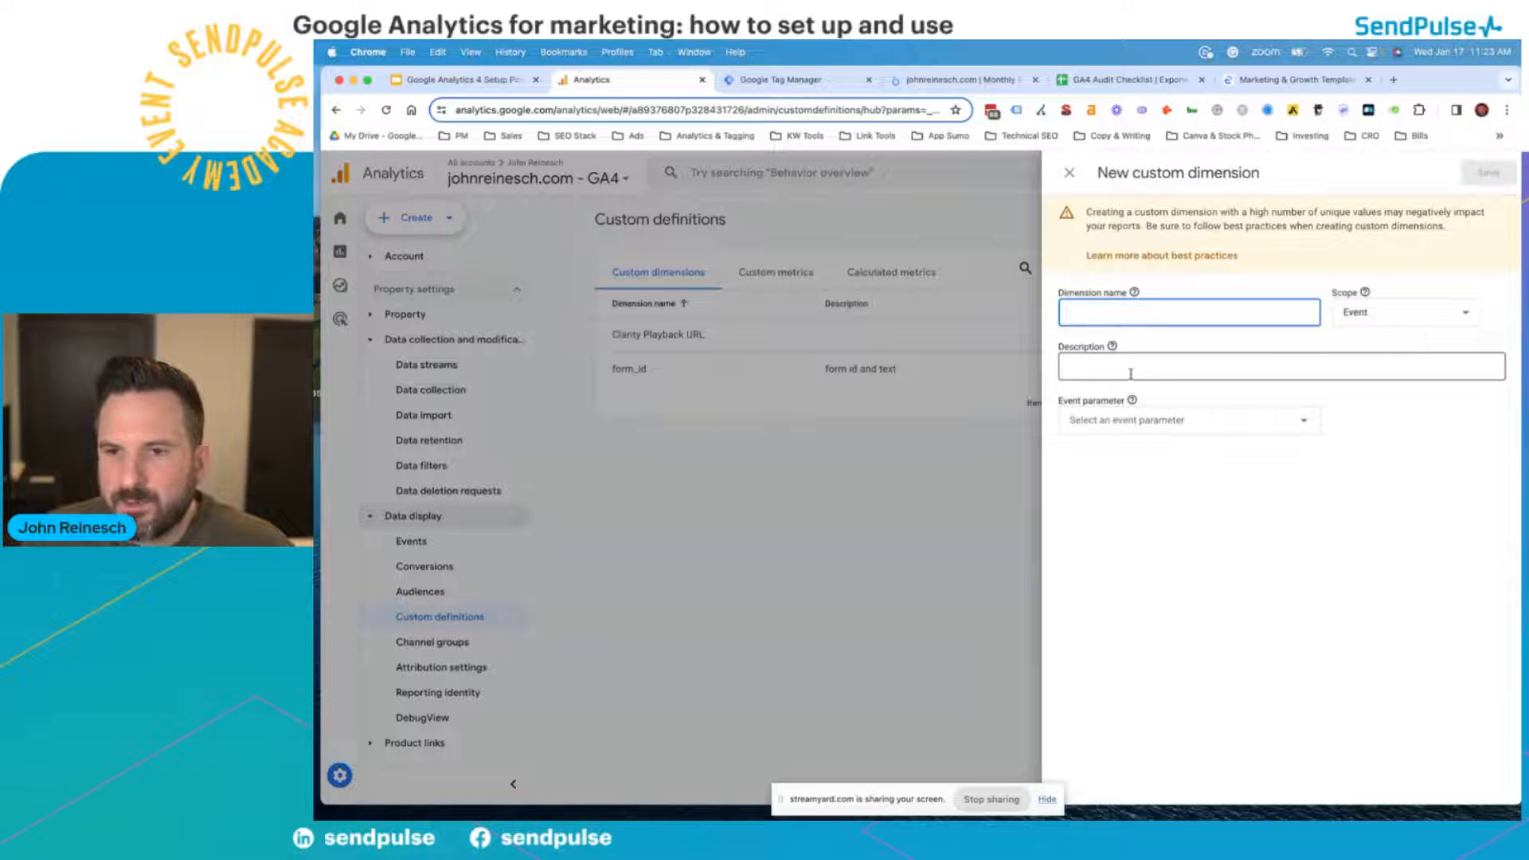
{"action": "left_click", "coordinate": [1208, 419]}
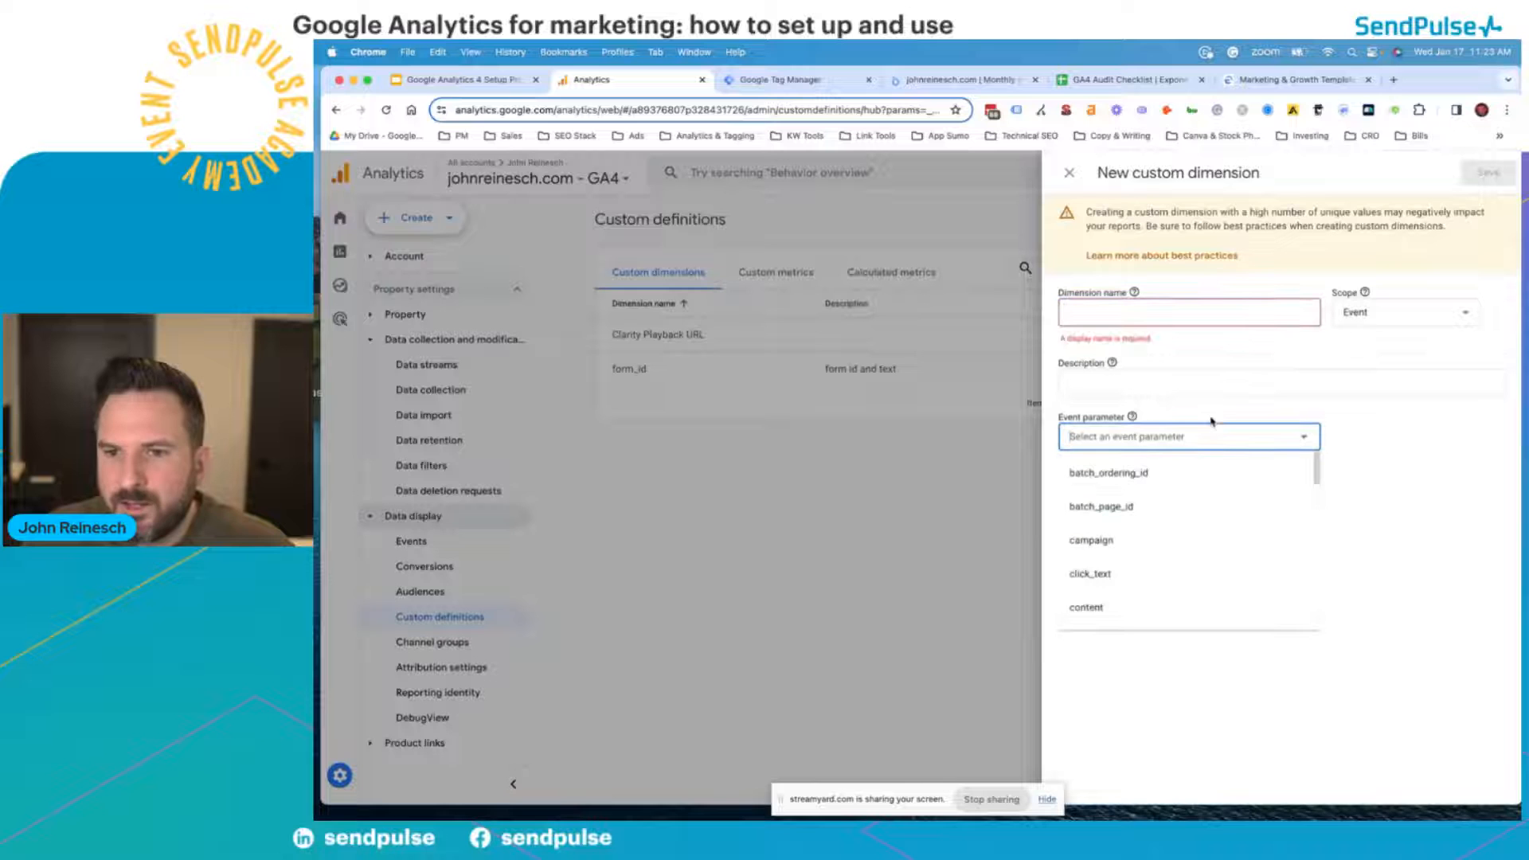
{"action": "left_click", "coordinate": [1426, 443]}
{"action": "left_click", "coordinate": [1068, 173]}
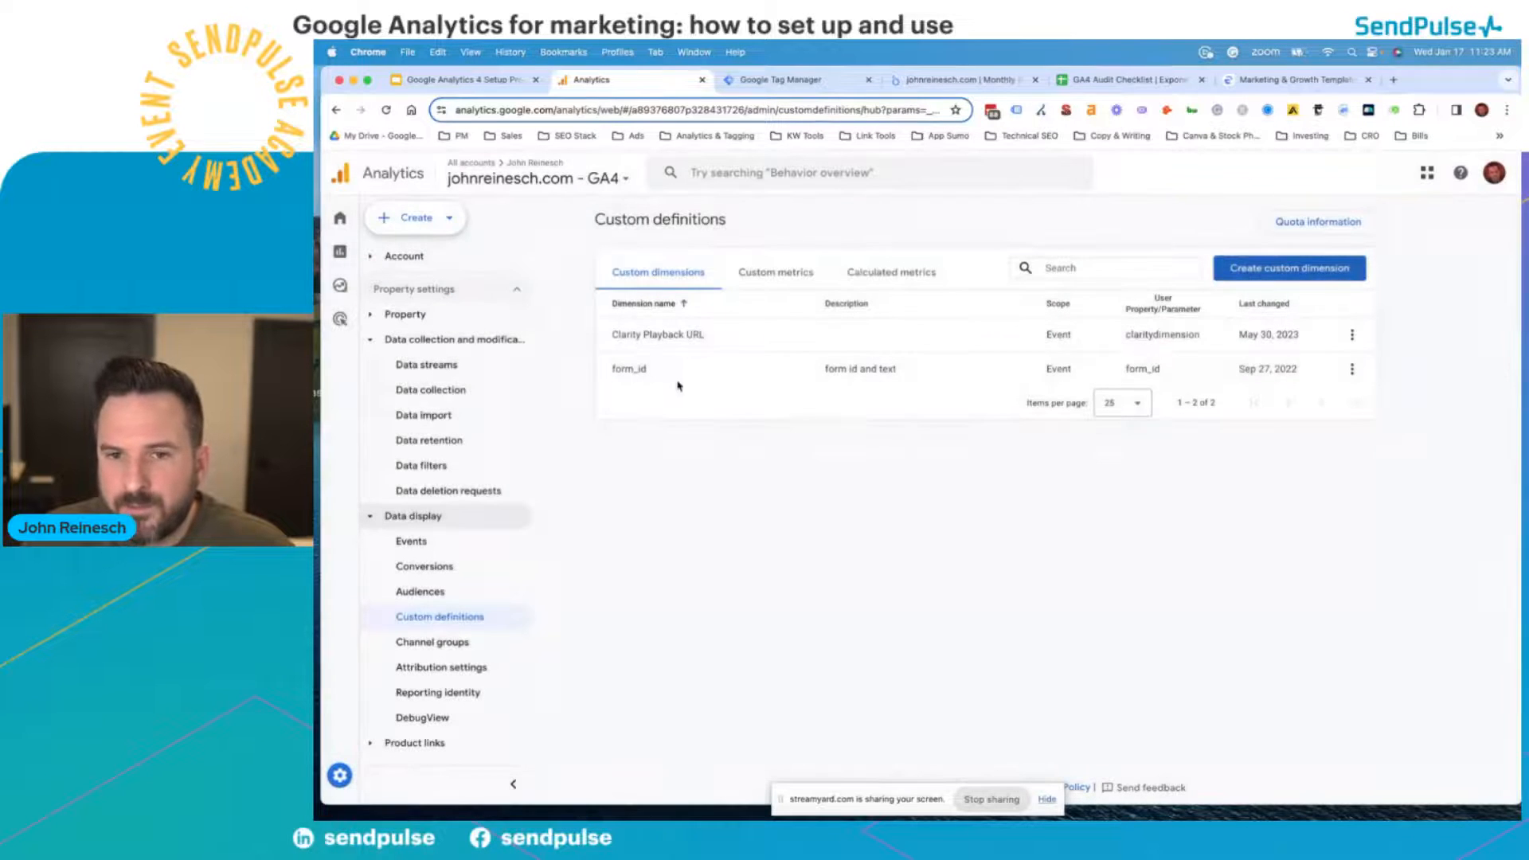
- In Google Tag Manager, inspect the values assigned to the form_id and click_text parameters of the GA4 - Event - All Forms tag
{"action": "left_click", "coordinate": [780, 79]}
{"action": "scroll", "coordinate": [1187, 592], "scroll_direction": "down", "scroll_amount": 1}
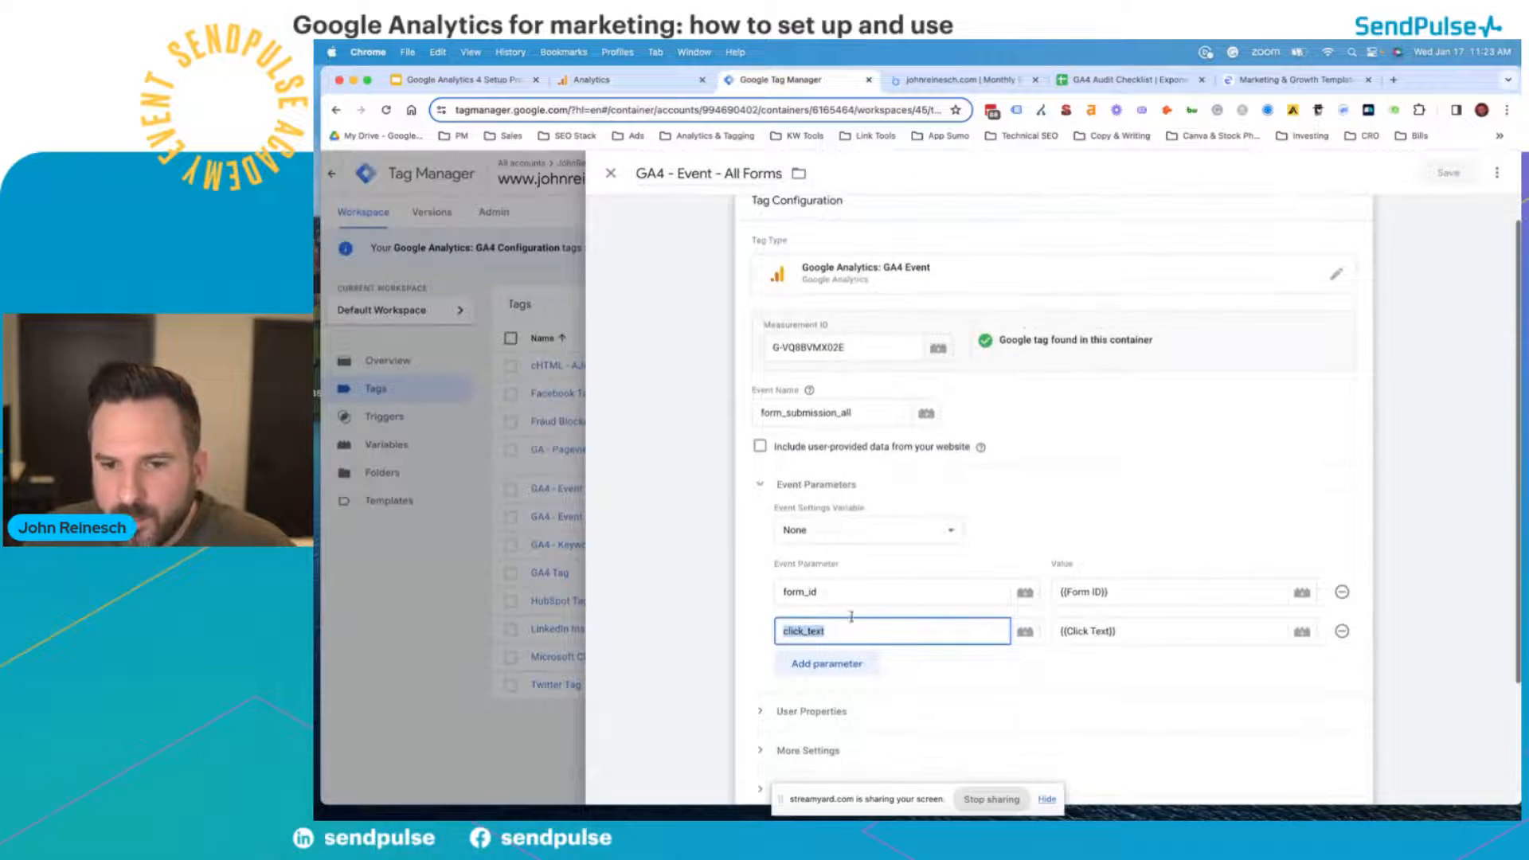
{"action": "left_click", "coordinate": [1188, 591]}
{"action": "left_click_drag", "start_coordinate": [1059, 592], "coordinate": [1162, 600]}
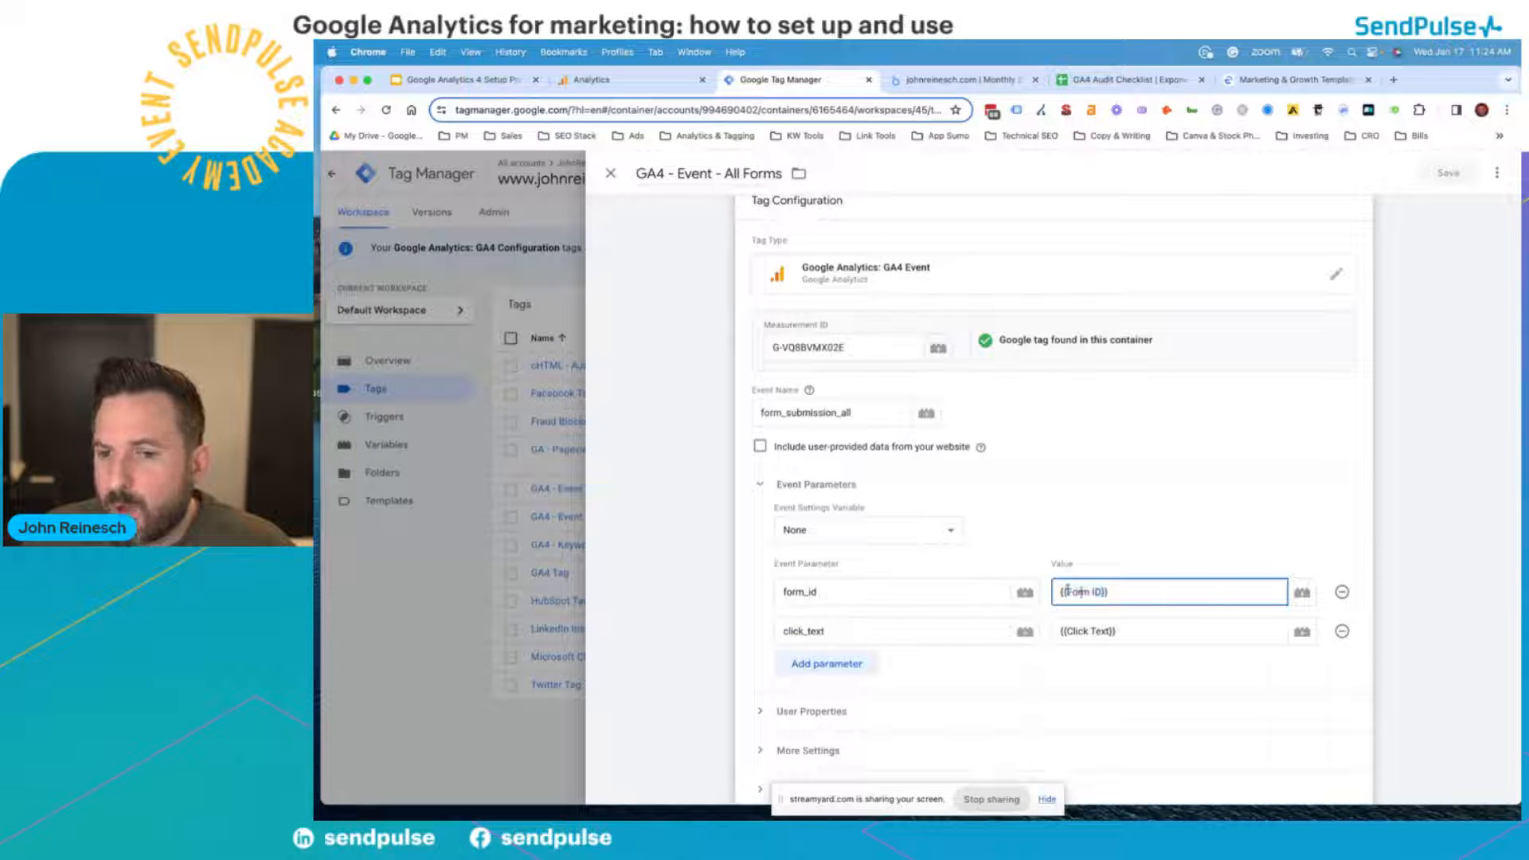
{"action": "left_click_drag", "start_coordinate": [1063, 592], "coordinate": [1109, 590]}
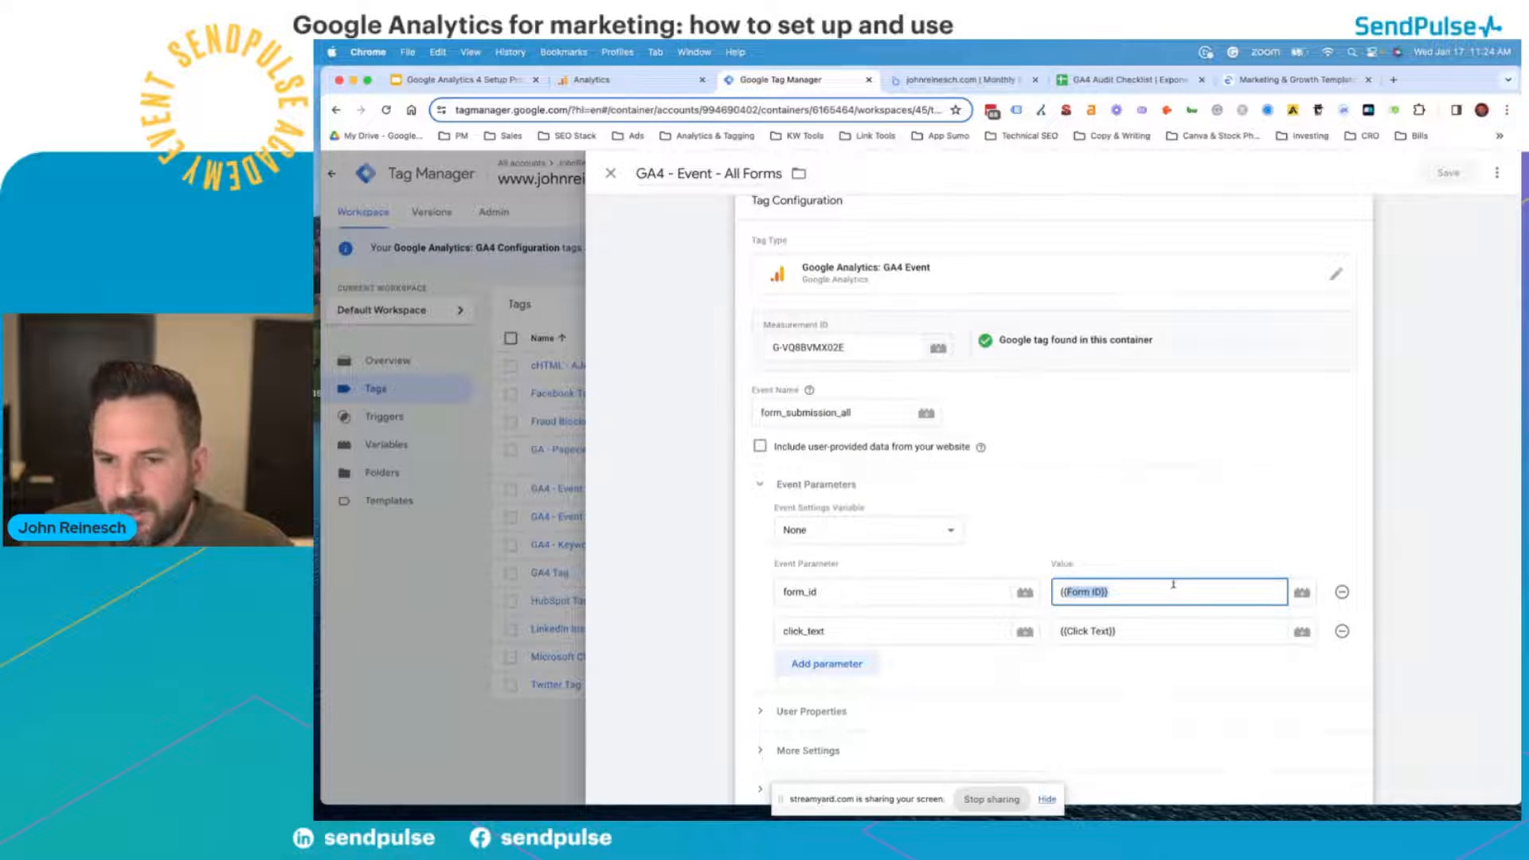
{"action": "left_click", "coordinate": [1077, 631]}
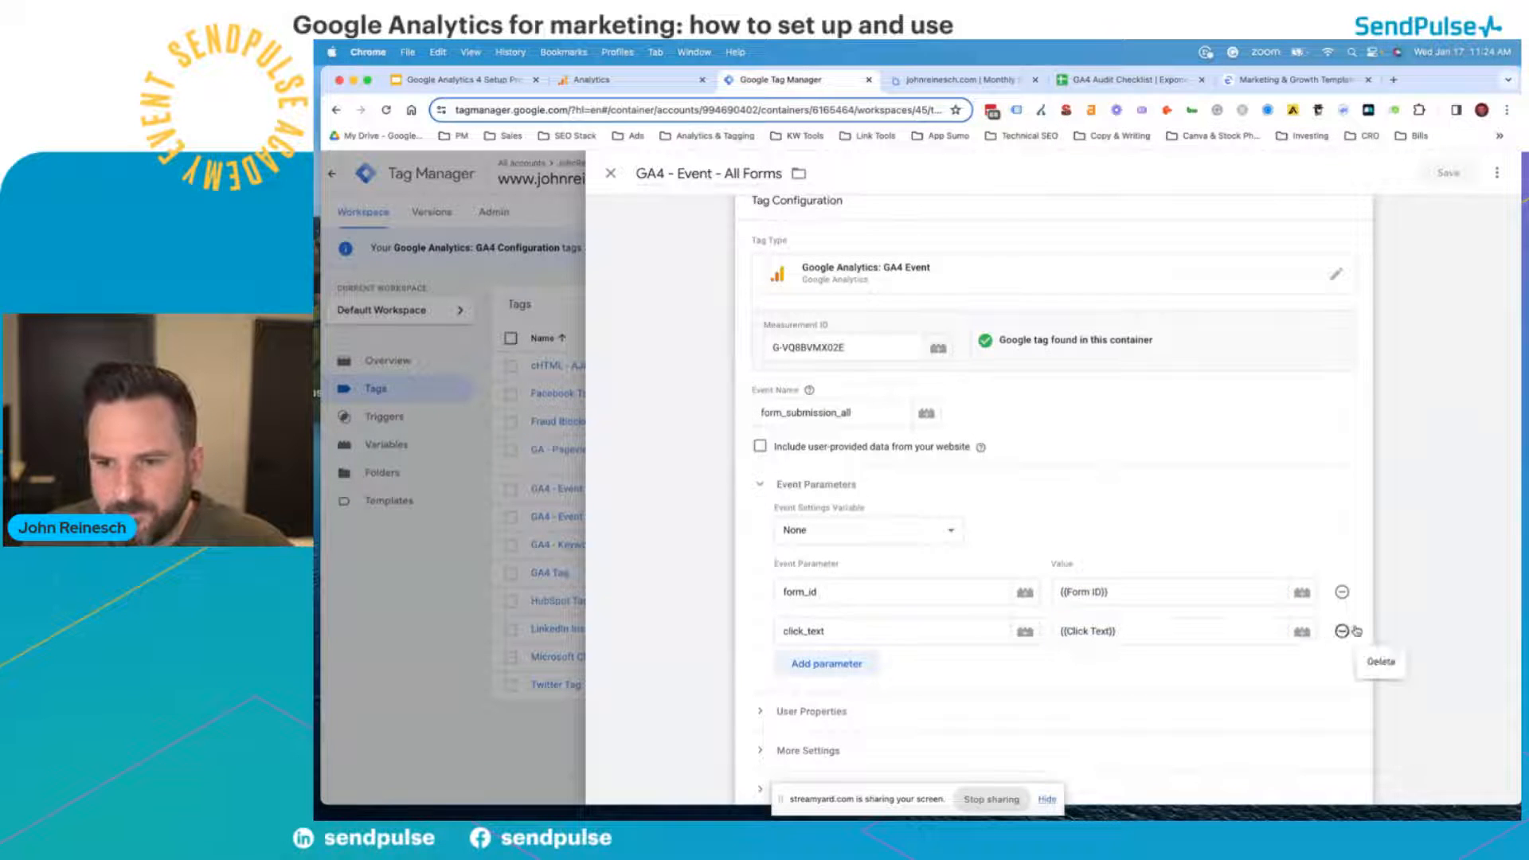
- Browse the variables available as the value of an additional event parameter, remove that parameter row and discard the tag changes
{"action": "left_click", "coordinate": [836, 663]}
{"action": "left_click", "coordinate": [1151, 671]}
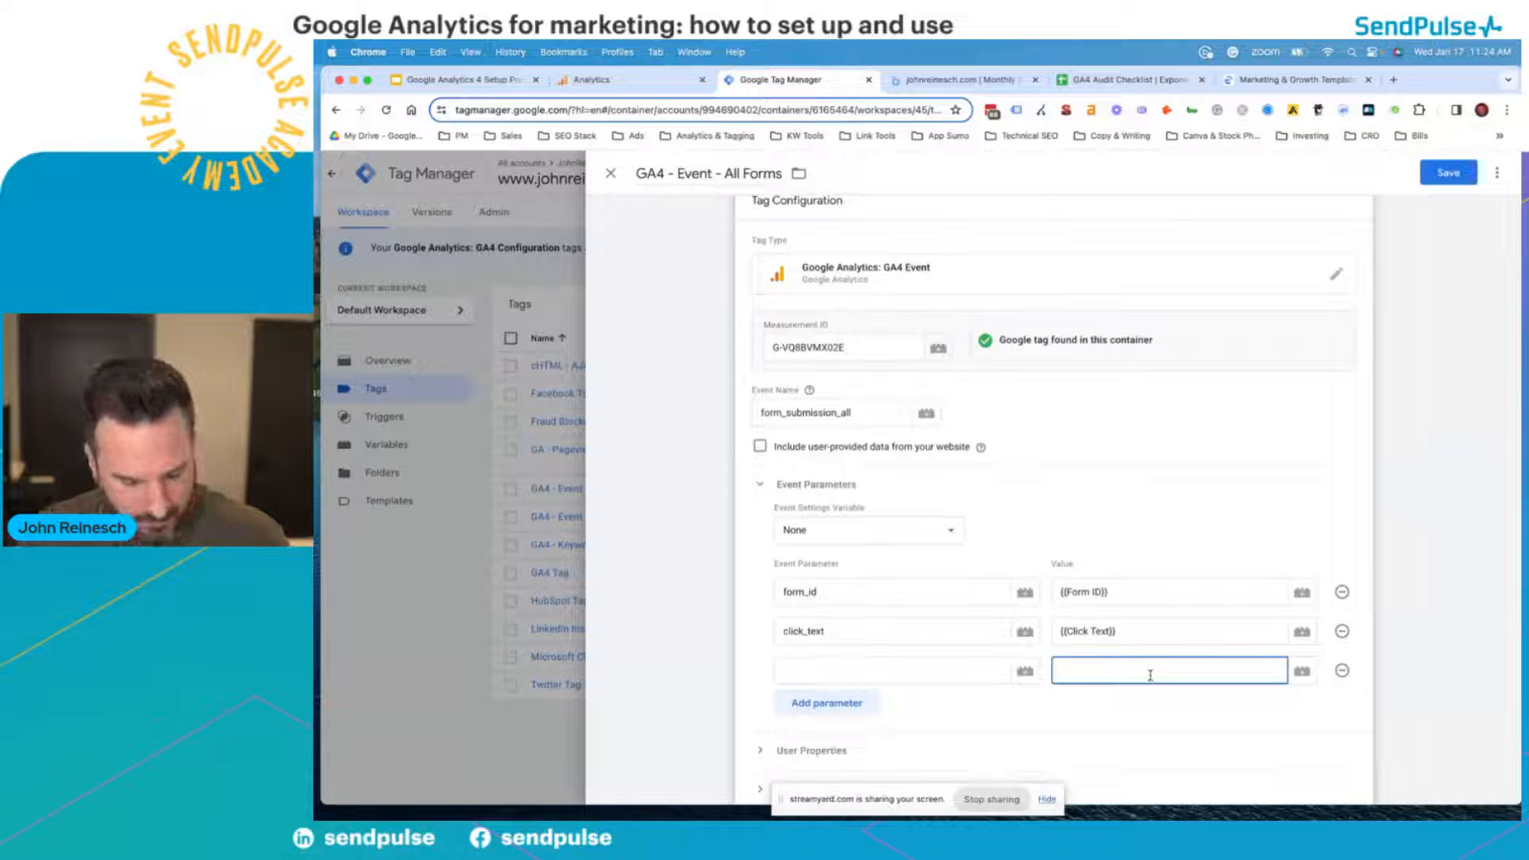
{"action": "type", "text": "{{"}
{"action": "scroll", "coordinate": [1156, 684], "scroll_direction": "down", "scroll_amount": 3}
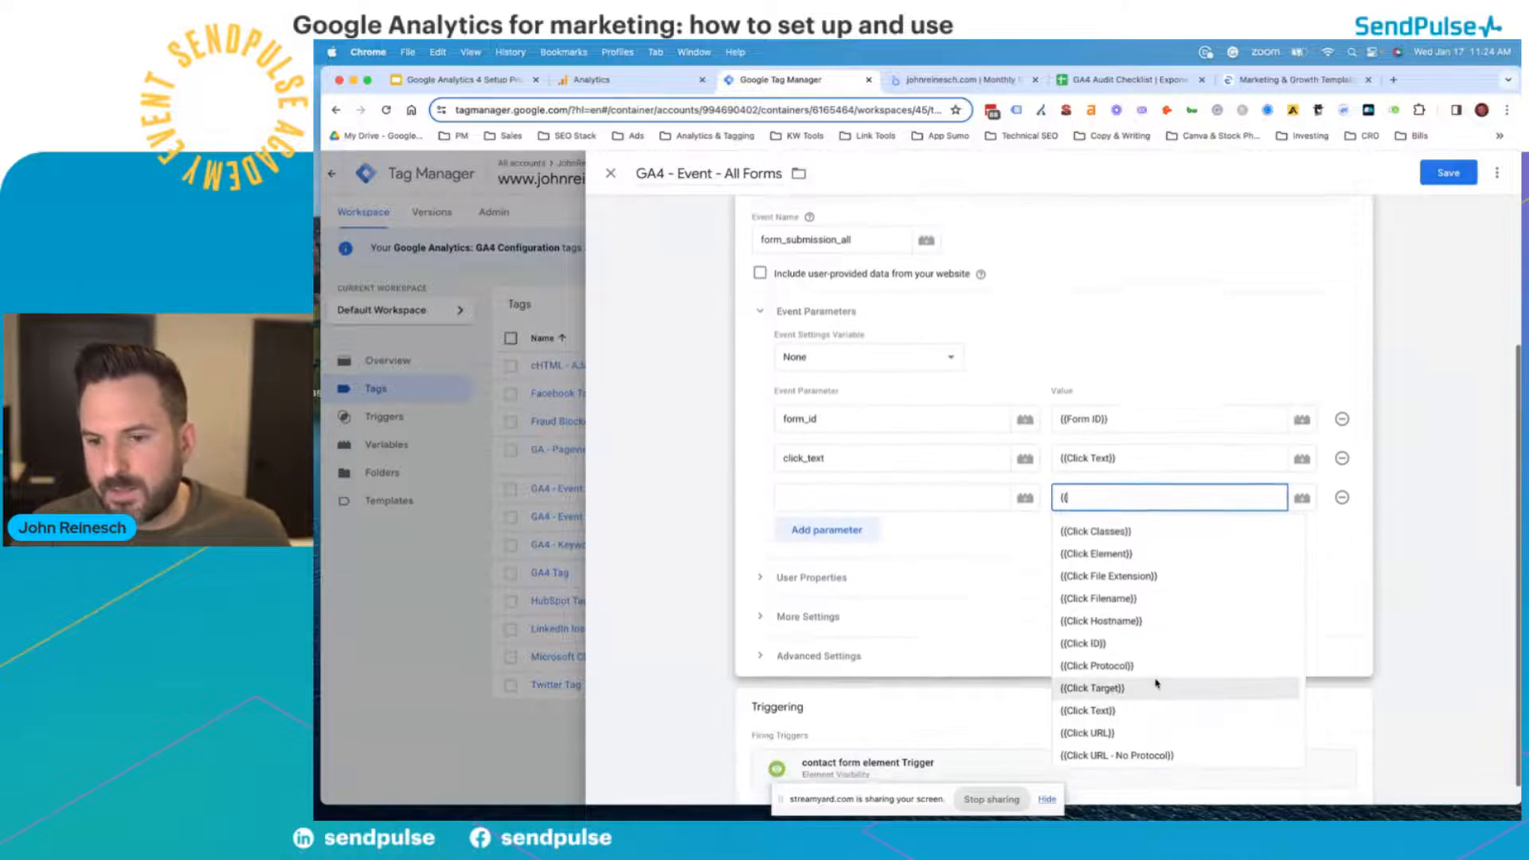
{"action": "scroll", "coordinate": [1156, 683], "scroll_direction": "down", "scroll_amount": 10}
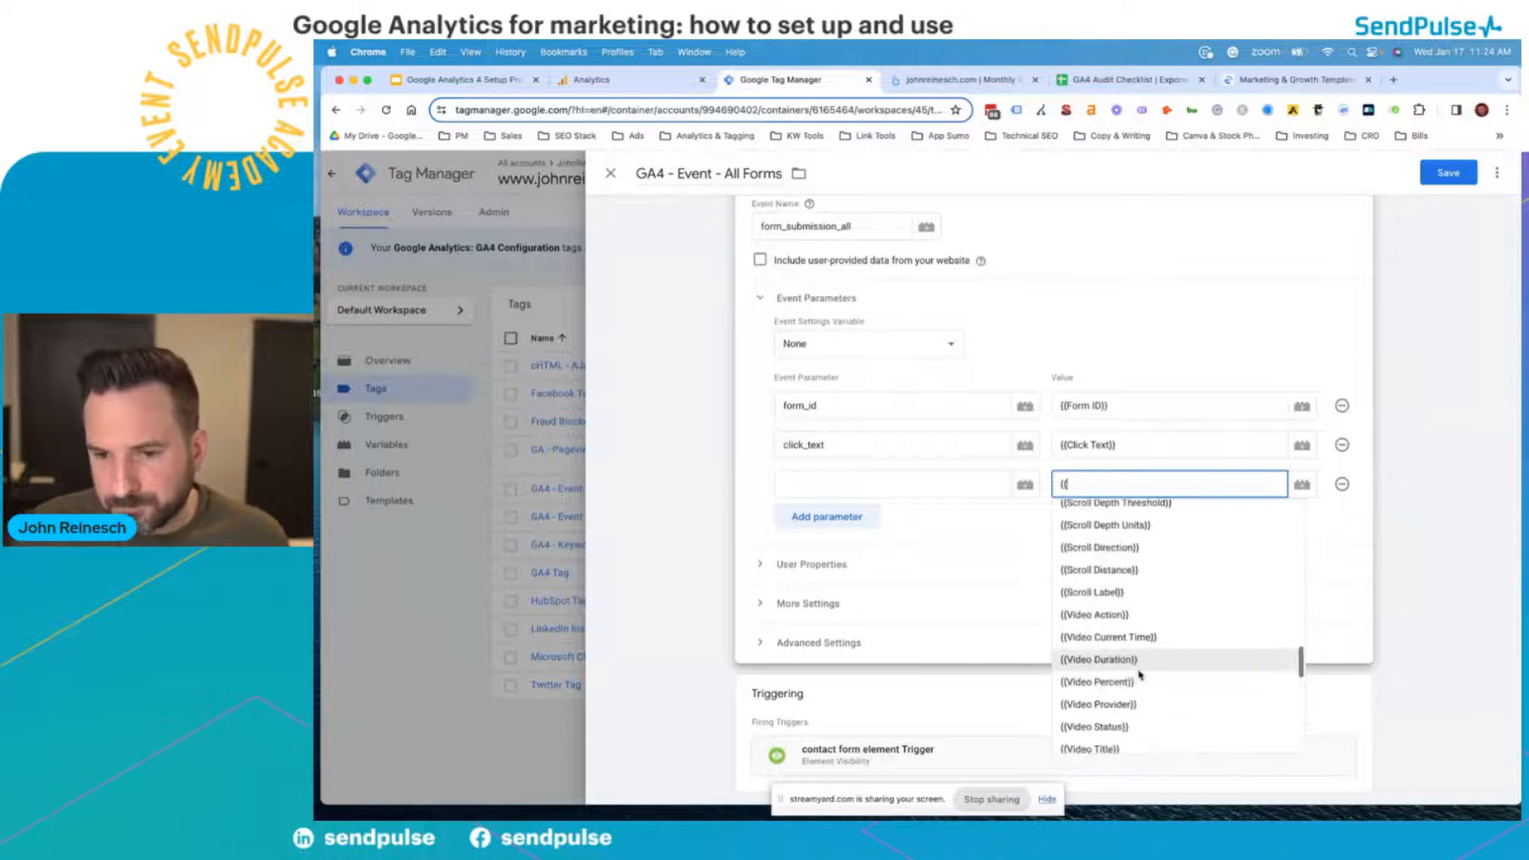
{"action": "scroll", "coordinate": [1140, 674], "scroll_direction": "down", "scroll_amount": 10}
{"action": "scroll", "coordinate": [1144, 673], "scroll_direction": "up", "scroll_amount": 6}
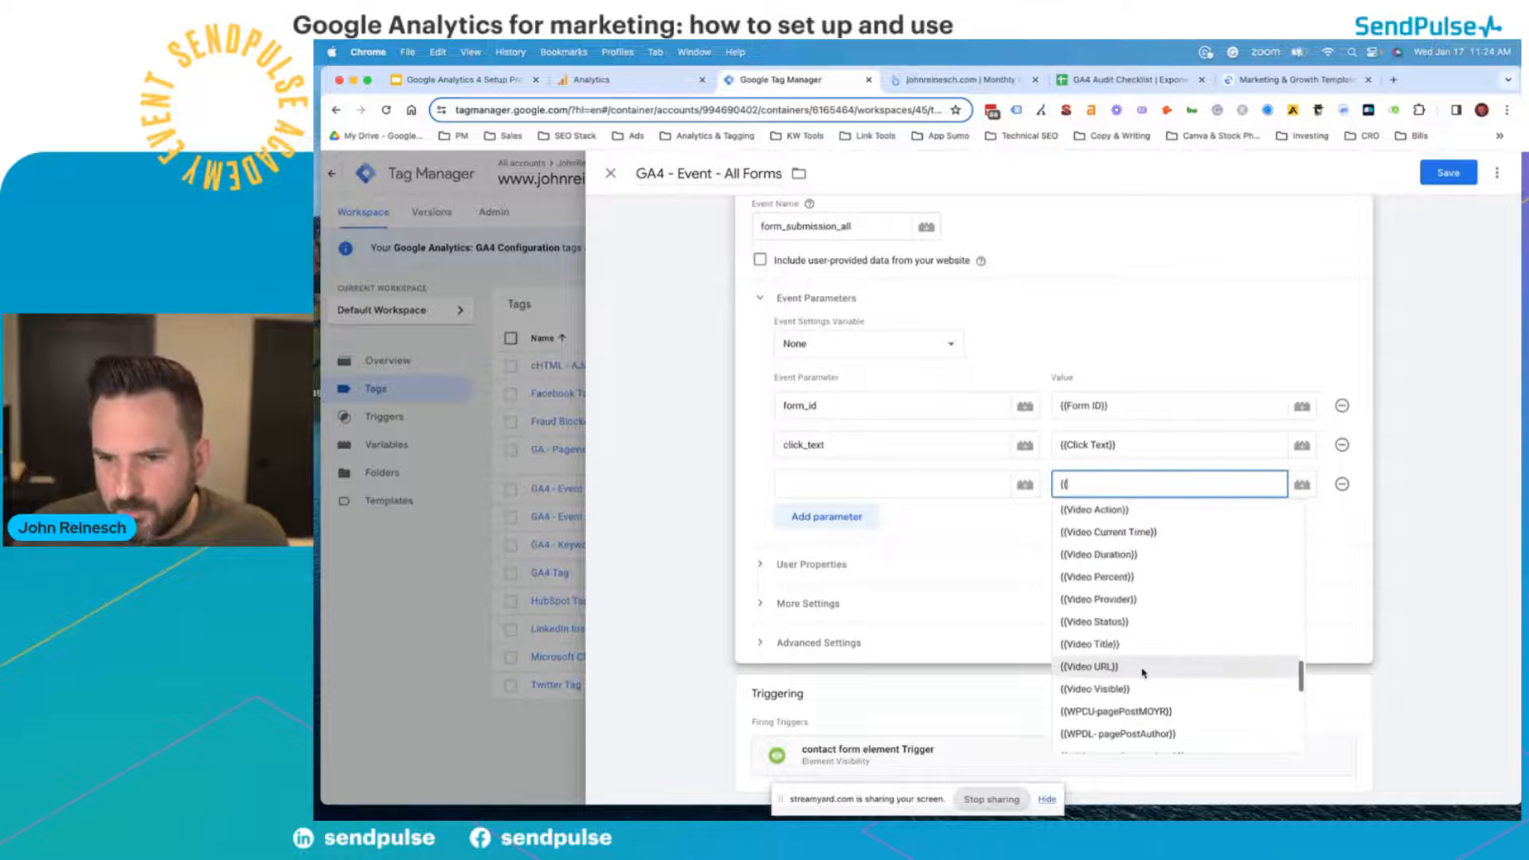
{"action": "scroll", "coordinate": [1143, 673], "scroll_direction": "up", "scroll_amount": 10}
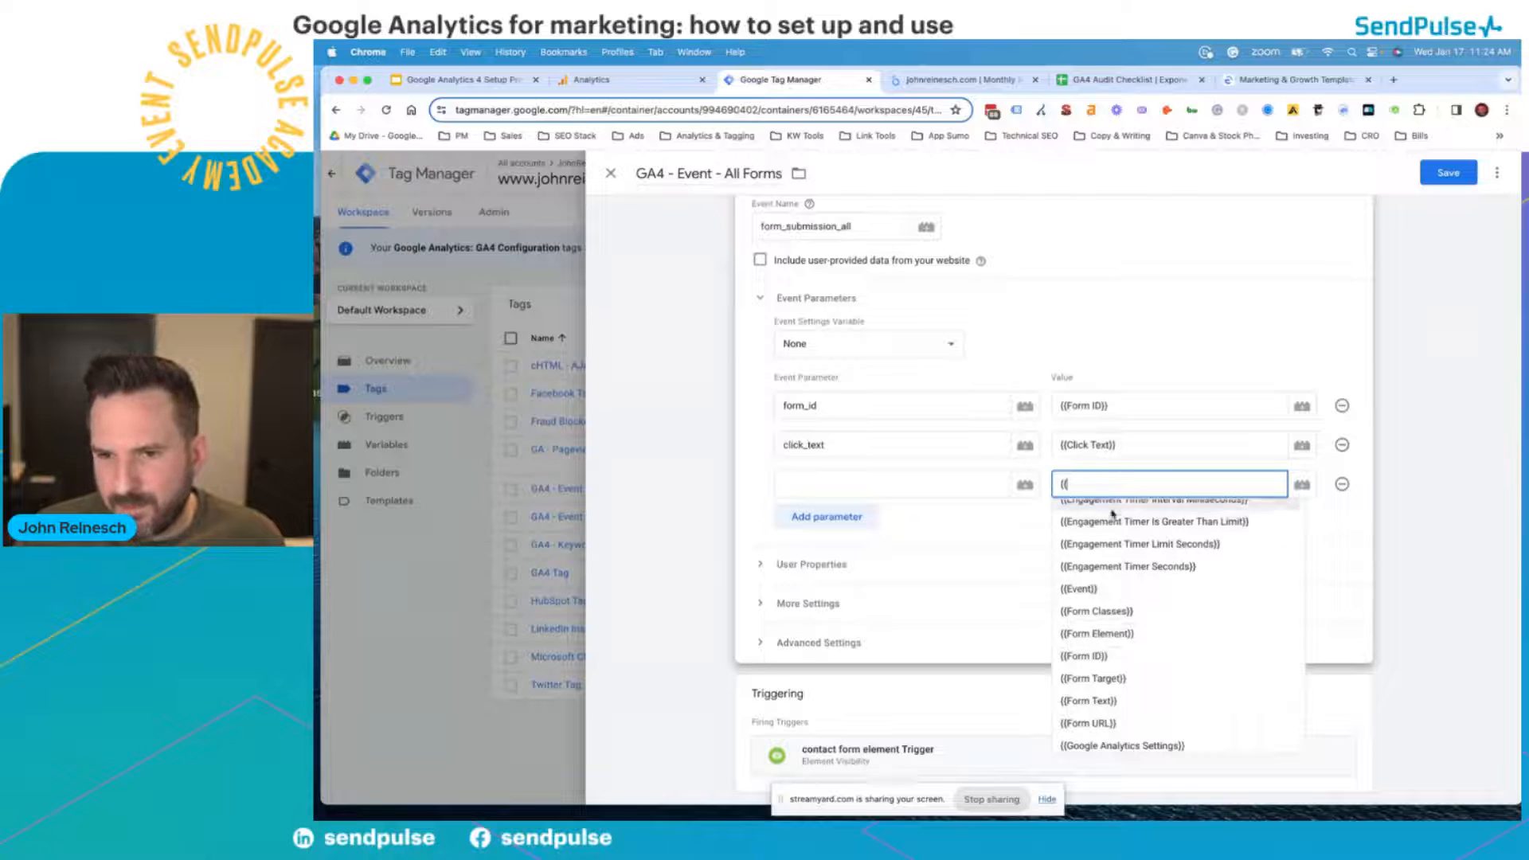
{"action": "left_click", "coordinate": [1092, 478]}
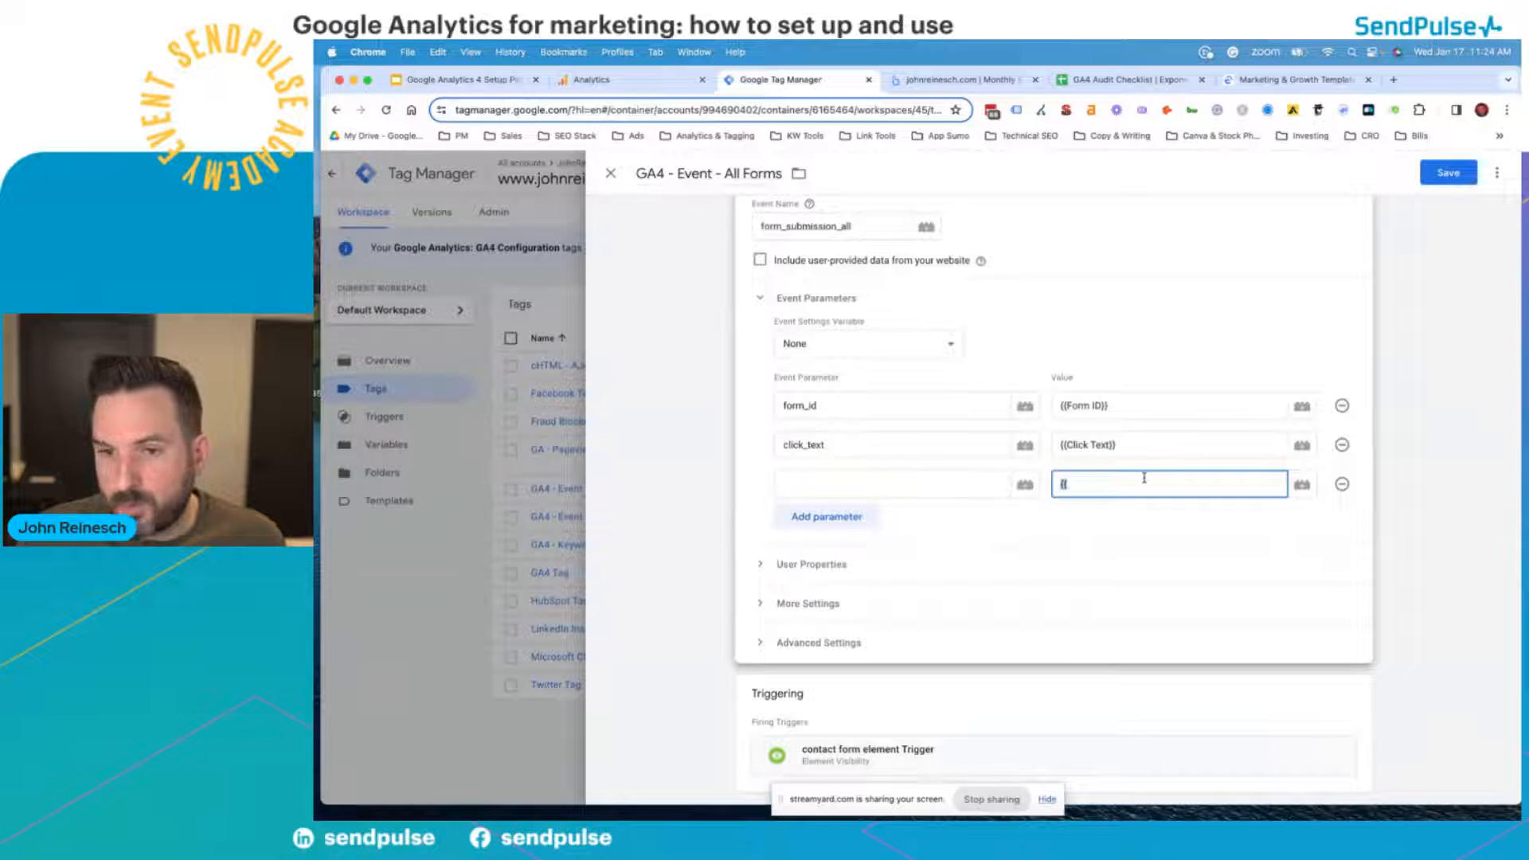
{"action": "left_click", "coordinate": [1342, 484]}
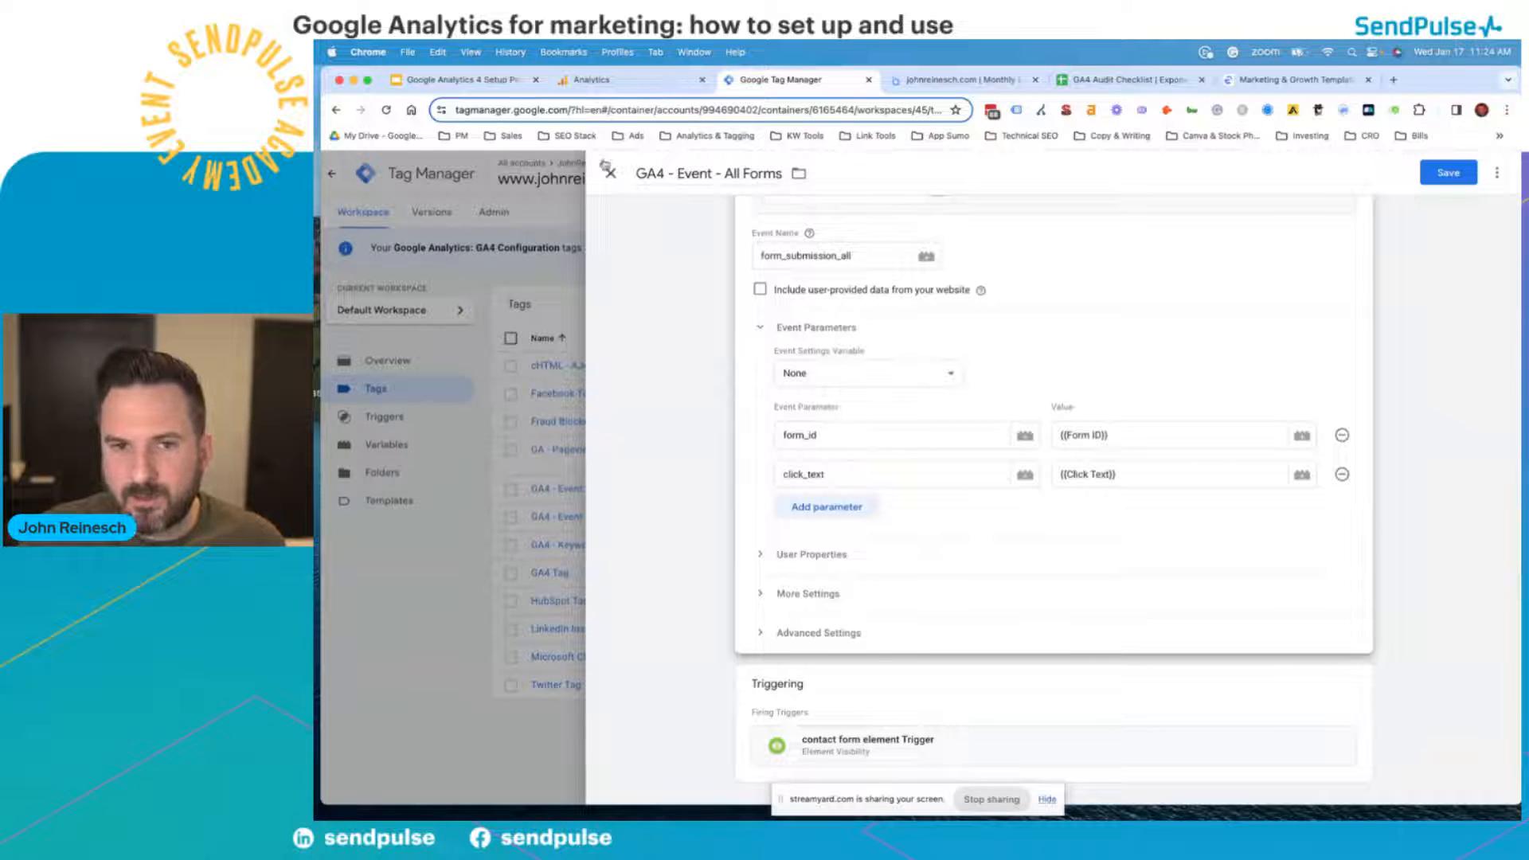
{"action": "left_click", "coordinate": [609, 173]}
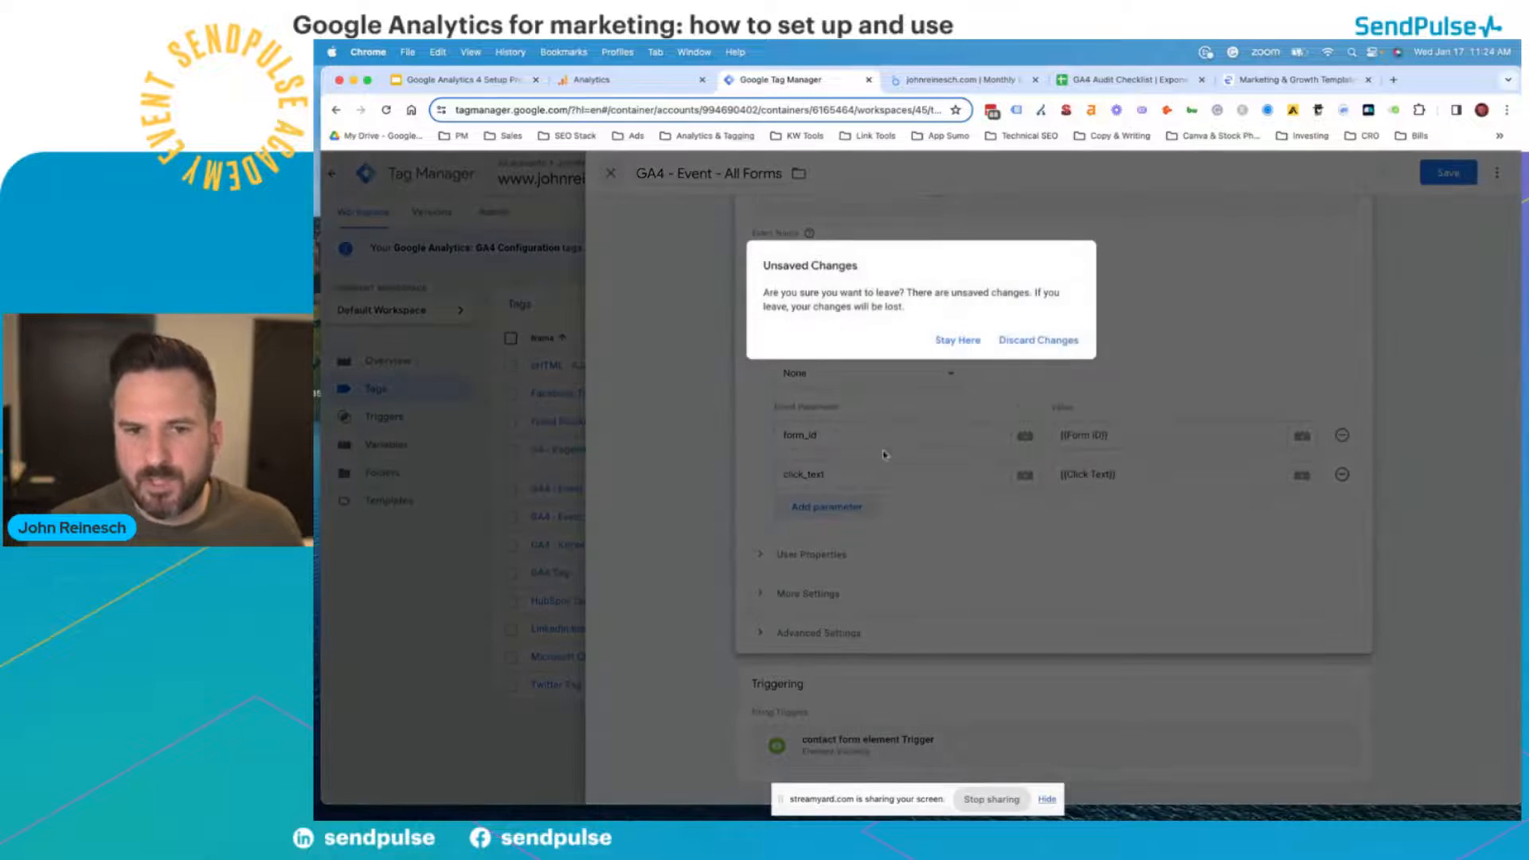
{"action": "left_click", "coordinate": [1040, 348]}
- Return to Google Analytics and review the channel list and order of the custom channel group named New
{"action": "left_click", "coordinate": [592, 82]}
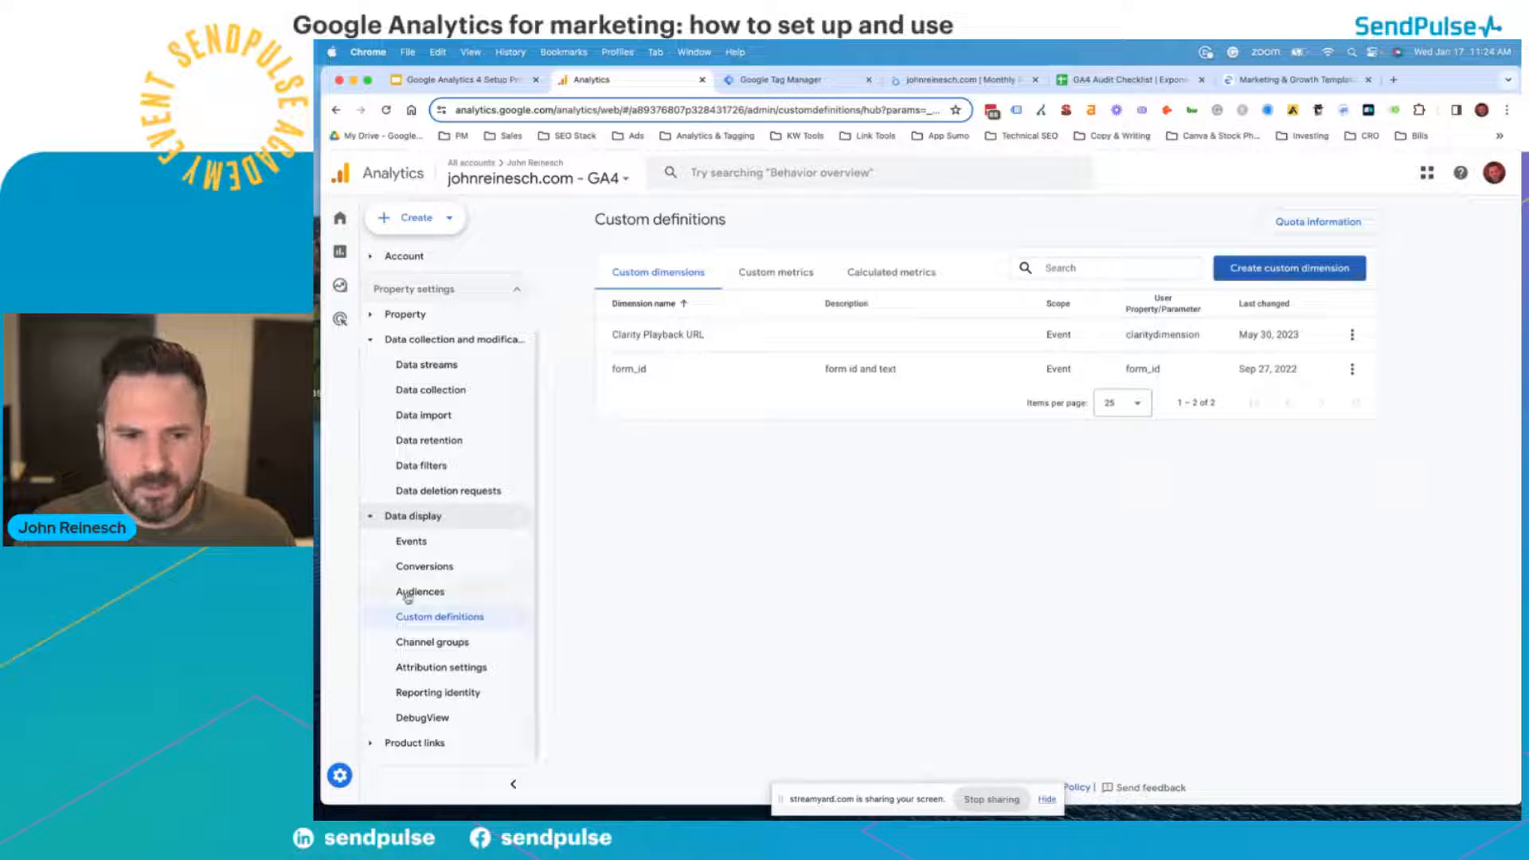
{"action": "left_click", "coordinate": [430, 643]}
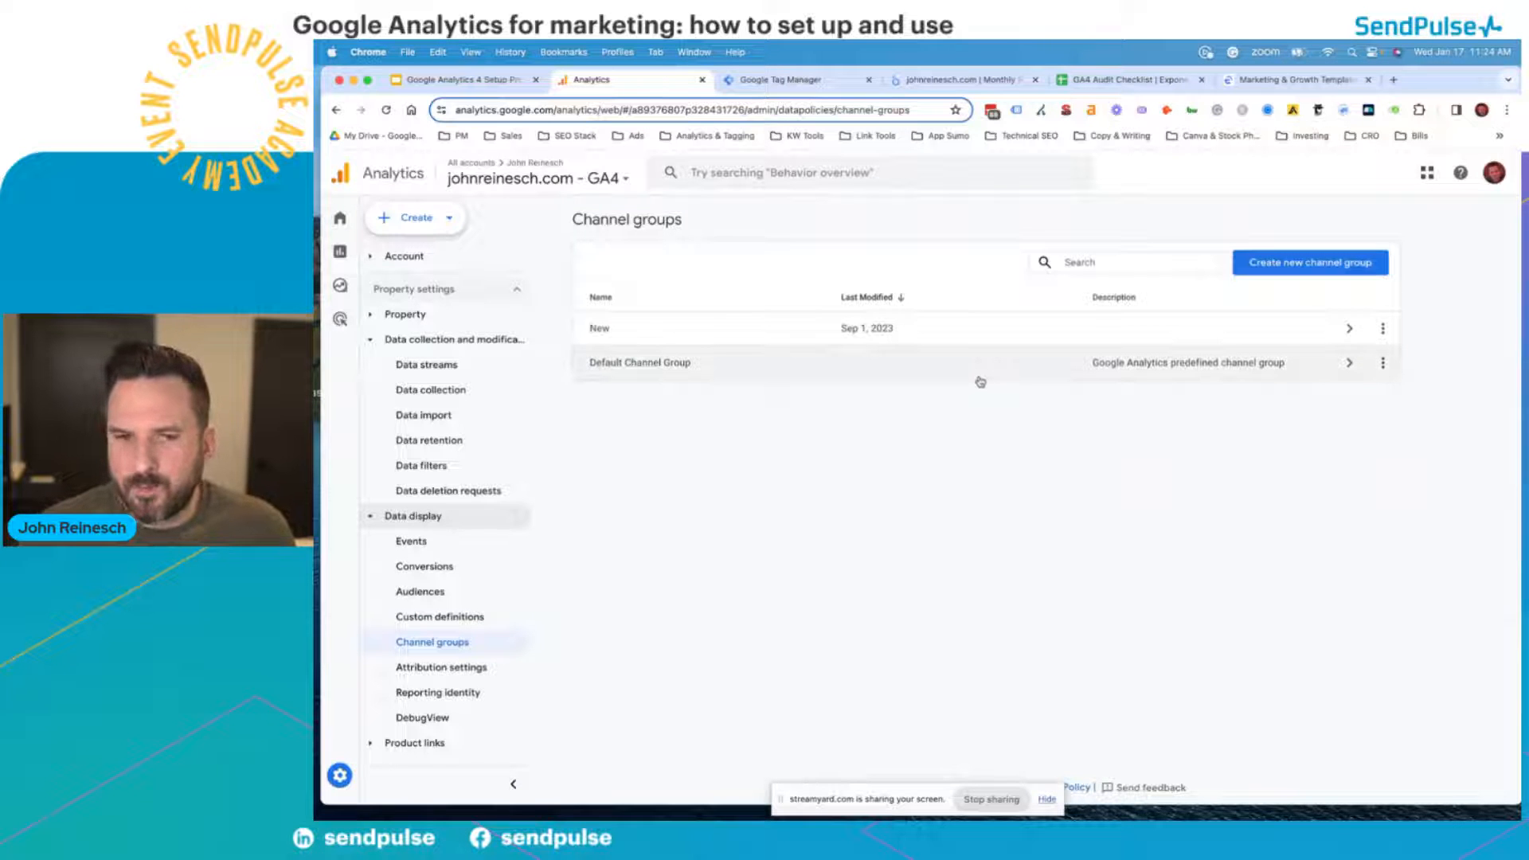
{"action": "left_click", "coordinate": [697, 340]}
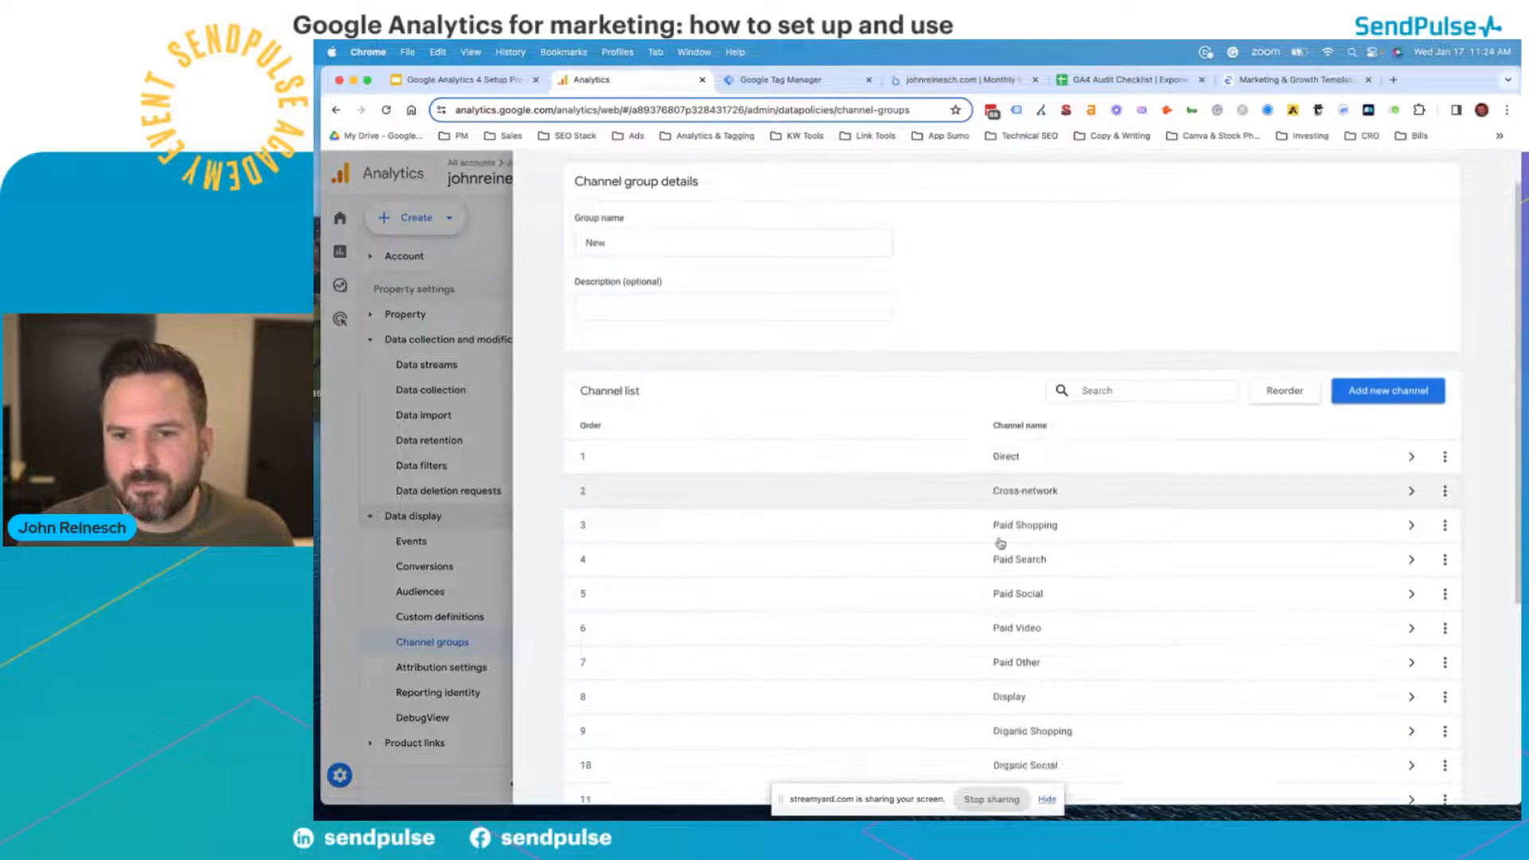
{"action": "scroll", "coordinate": [908, 629], "scroll_direction": "down", "scroll_amount": 3}
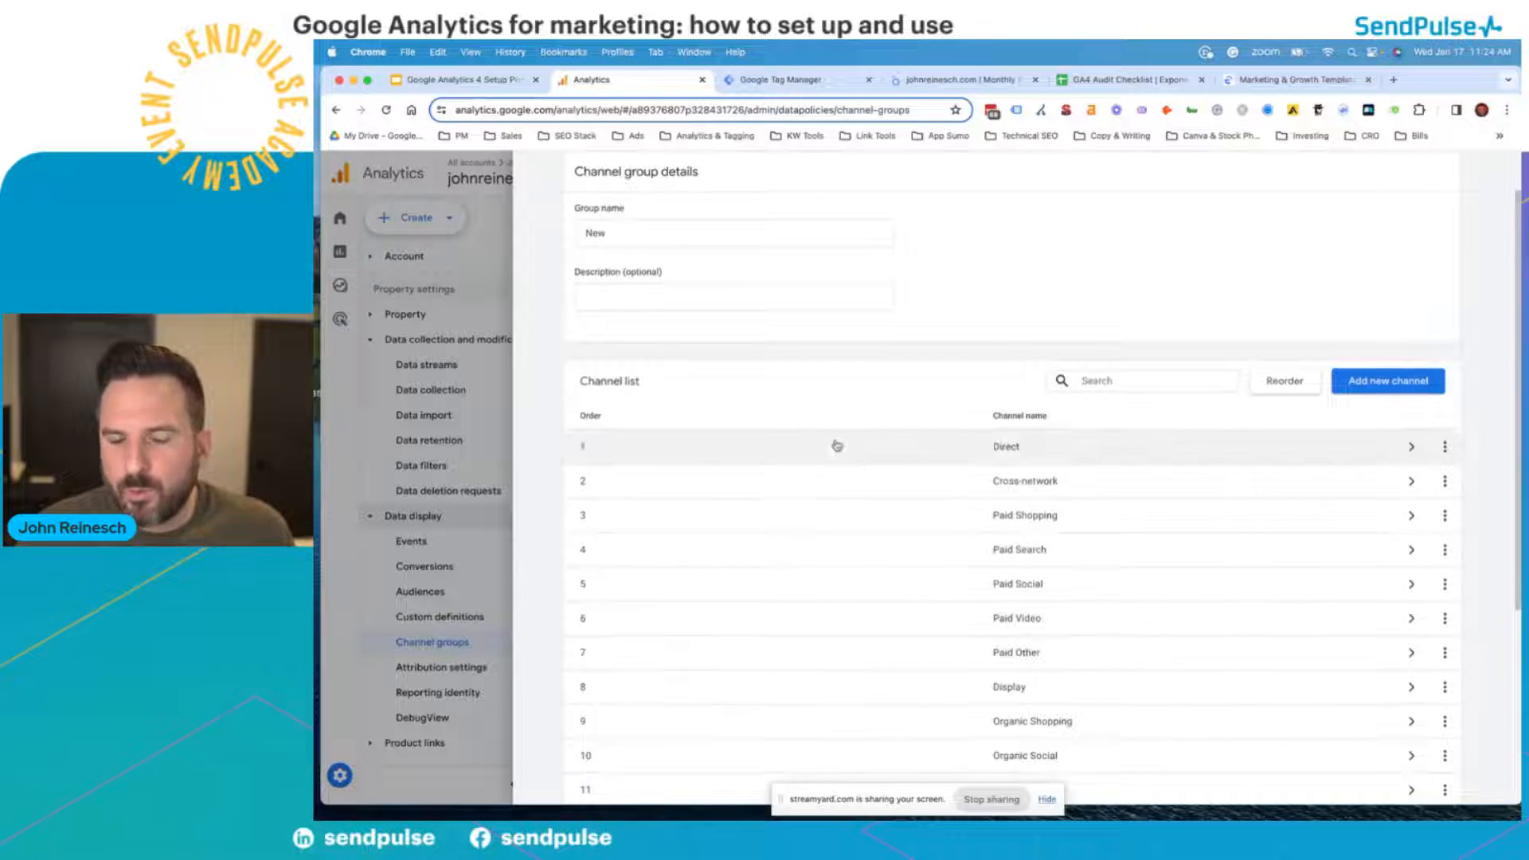
{"action": "scroll", "coordinate": [800, 476], "scroll_direction": "down", "scroll_amount": 1}
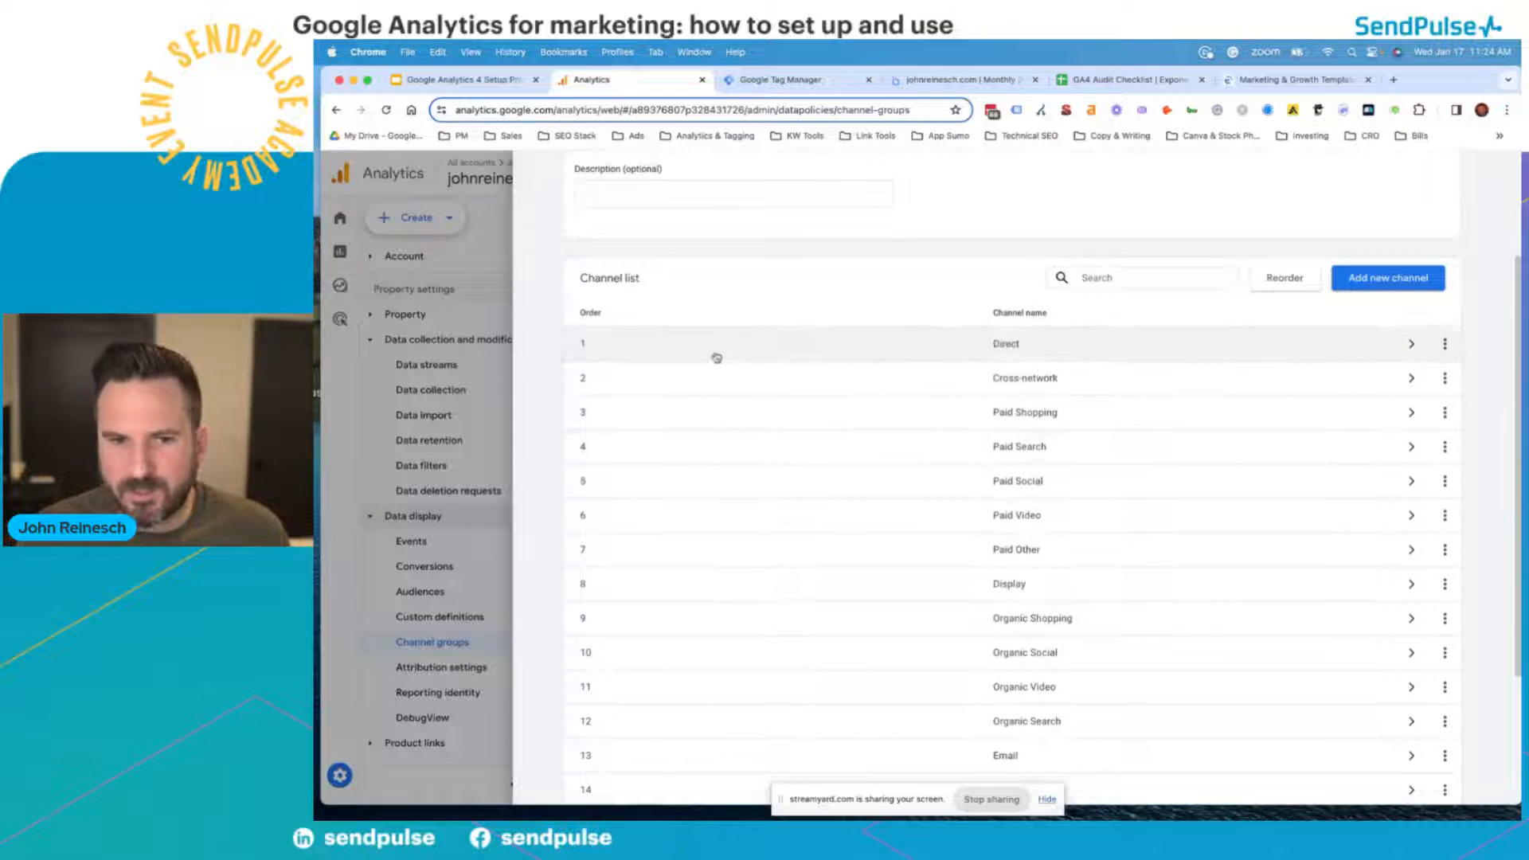
{"action": "scroll", "coordinate": [704, 389], "scroll_direction": "up", "scroll_amount": 3}
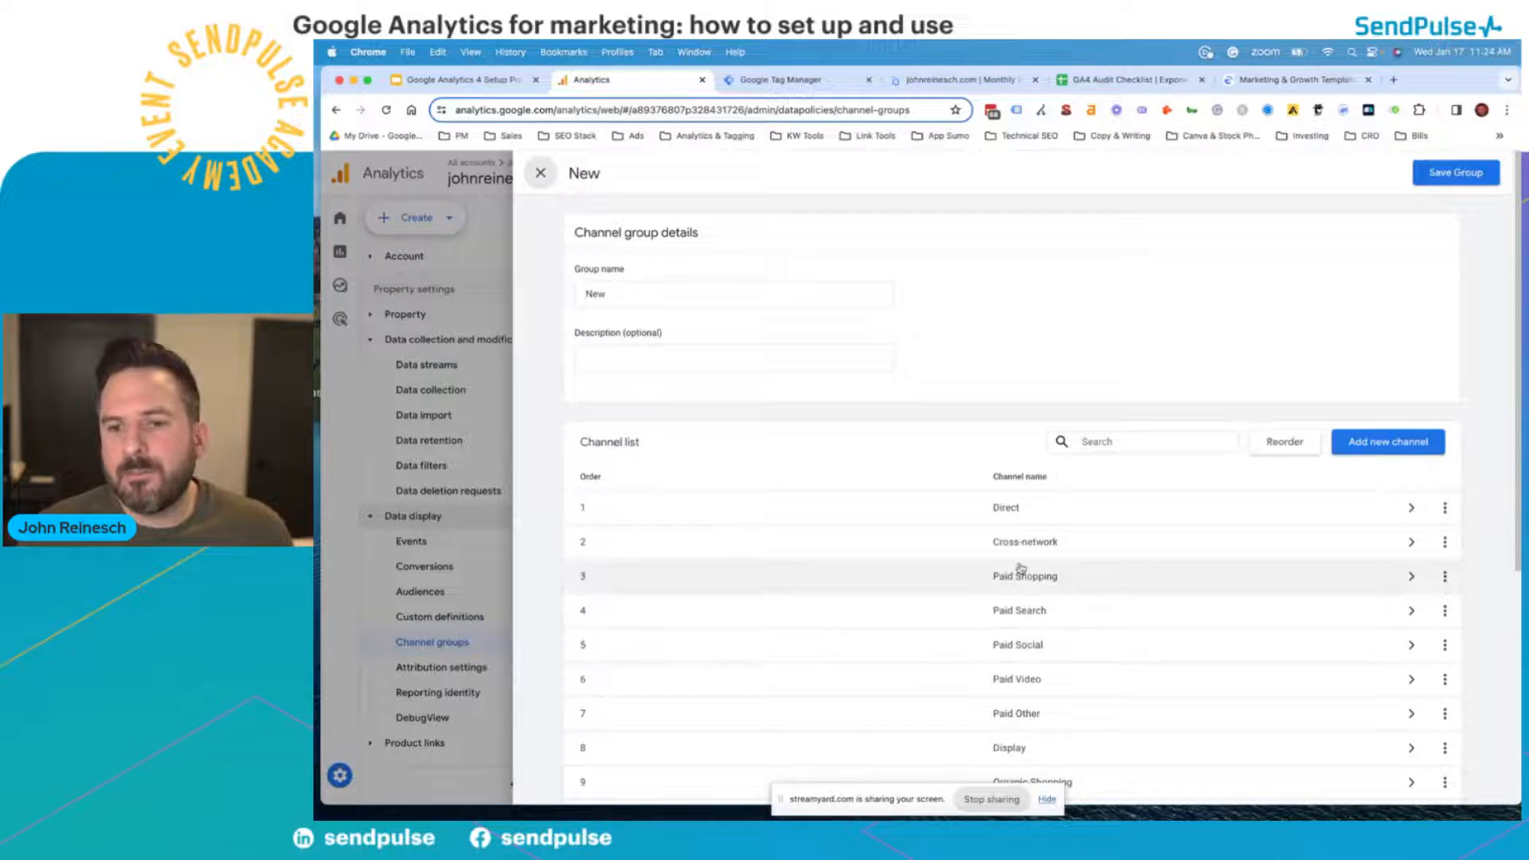
{"action": "scroll", "coordinate": [1072, 661], "scroll_direction": "down", "scroll_amount": 3}
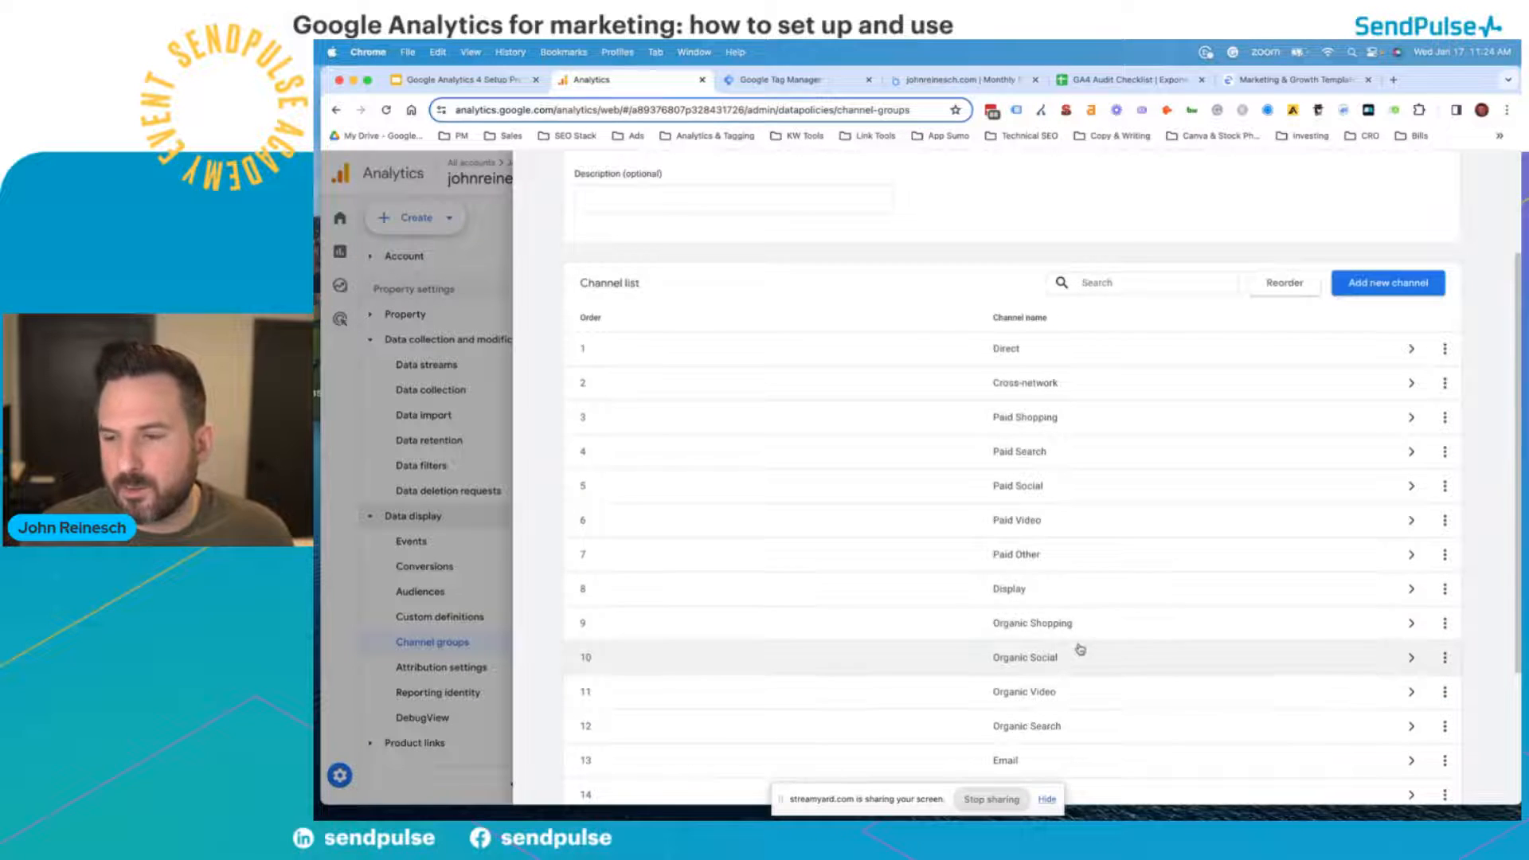
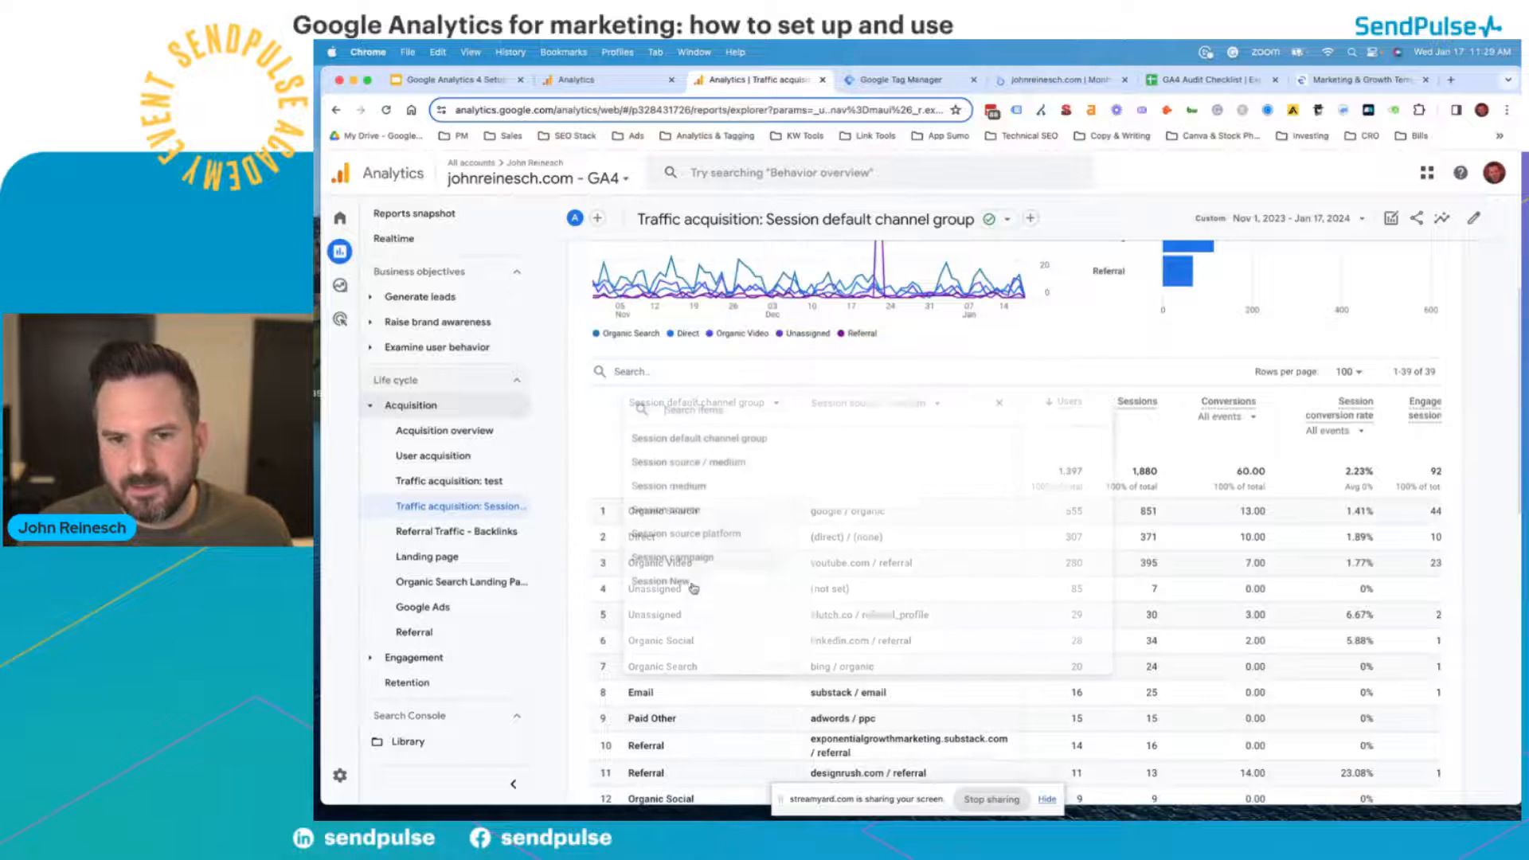
- Set the traffic acquisition table's primary dimension to Session New and add Session source / medium as the secondary dimension
{"action": "left_click", "coordinate": [678, 582]}
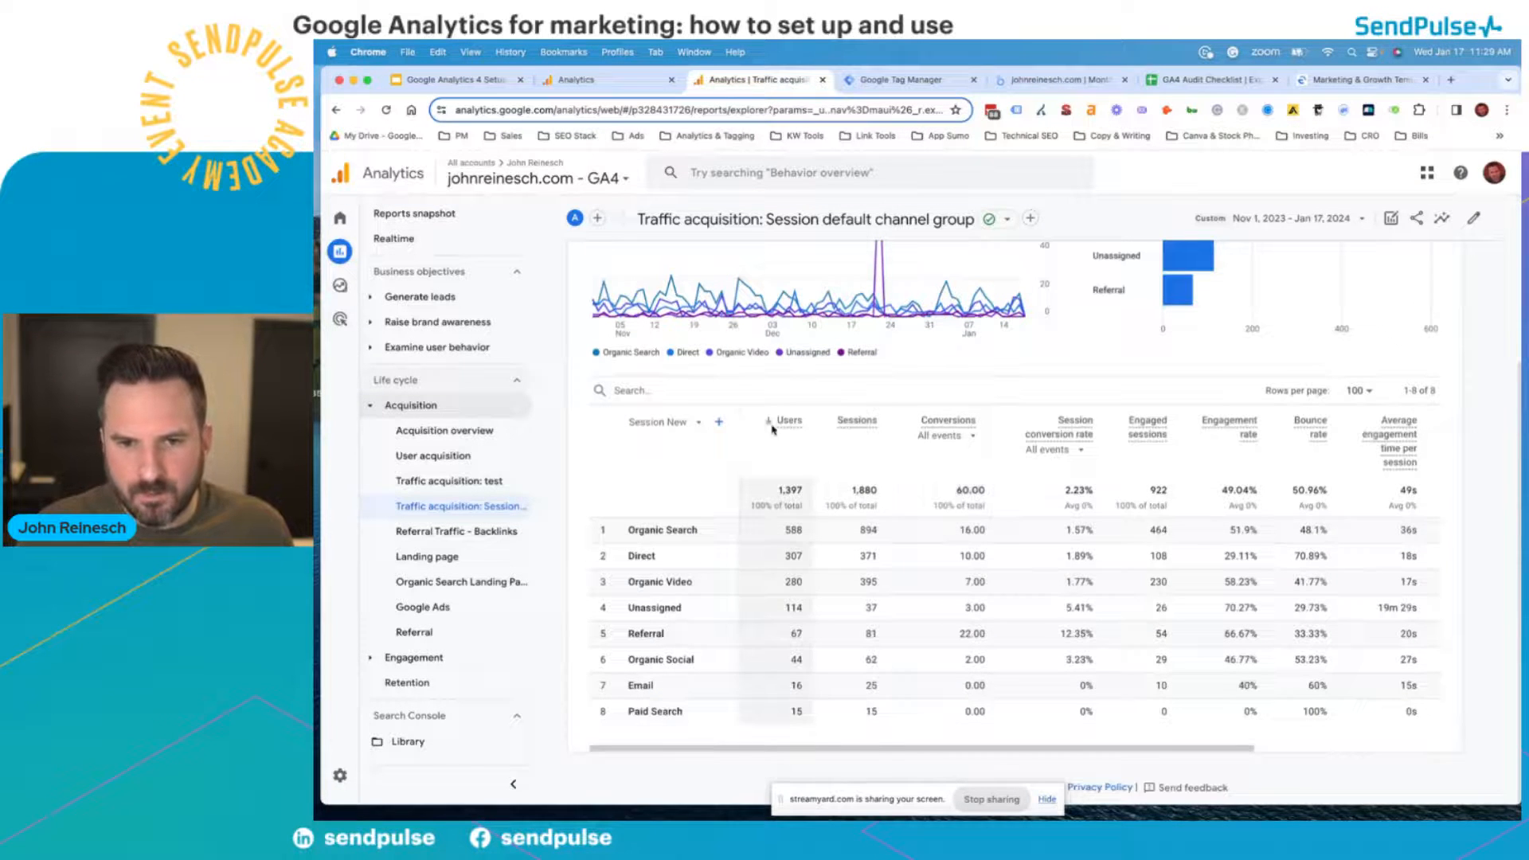
{"action": "left_click", "coordinate": [719, 422]}
{"action": "left_click", "coordinate": [772, 626]}
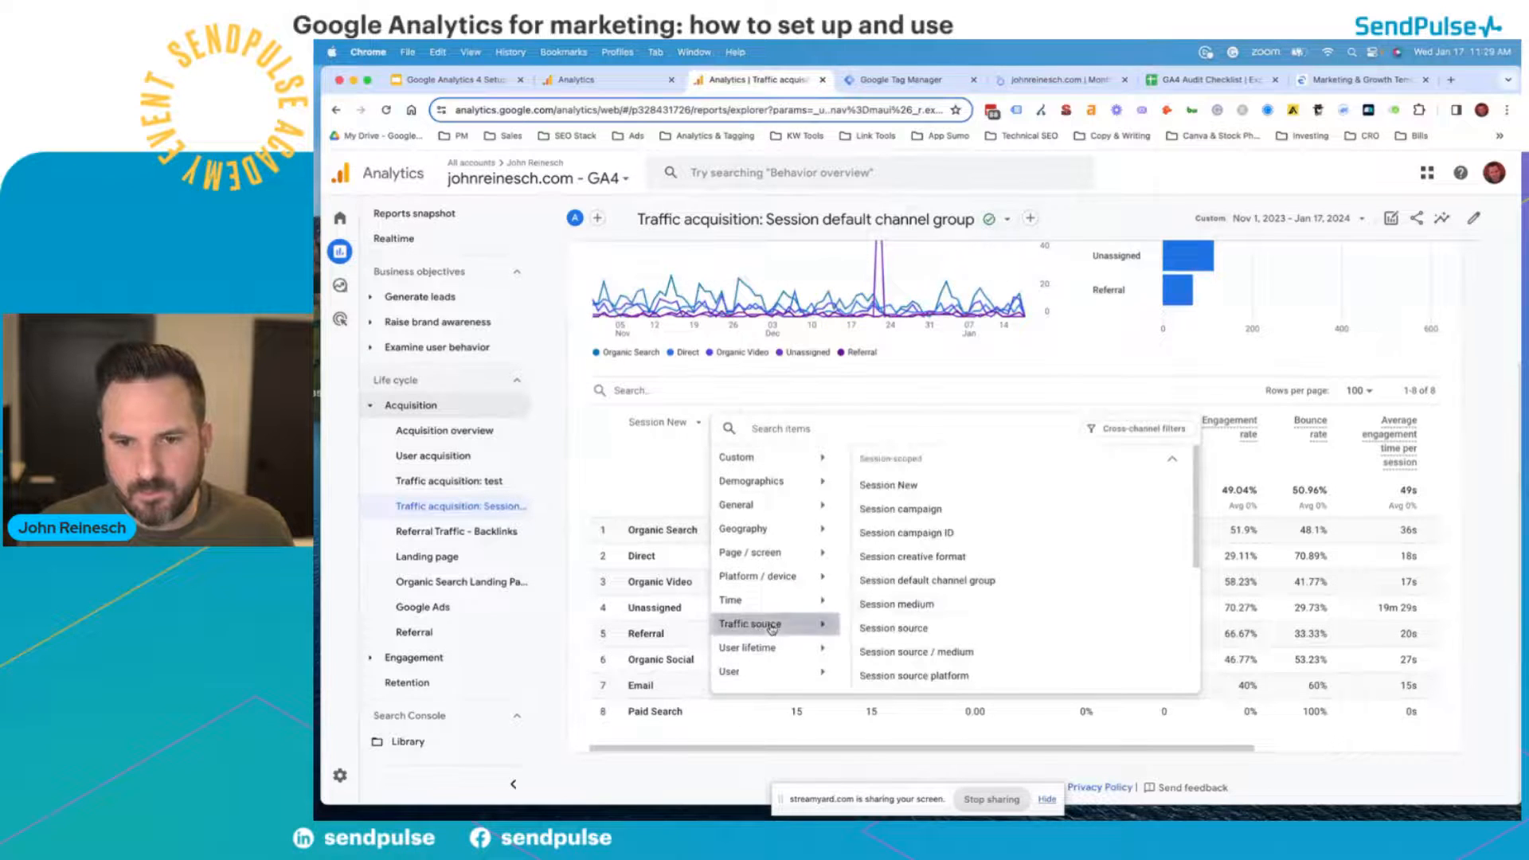
{"action": "left_click", "coordinate": [895, 653]}
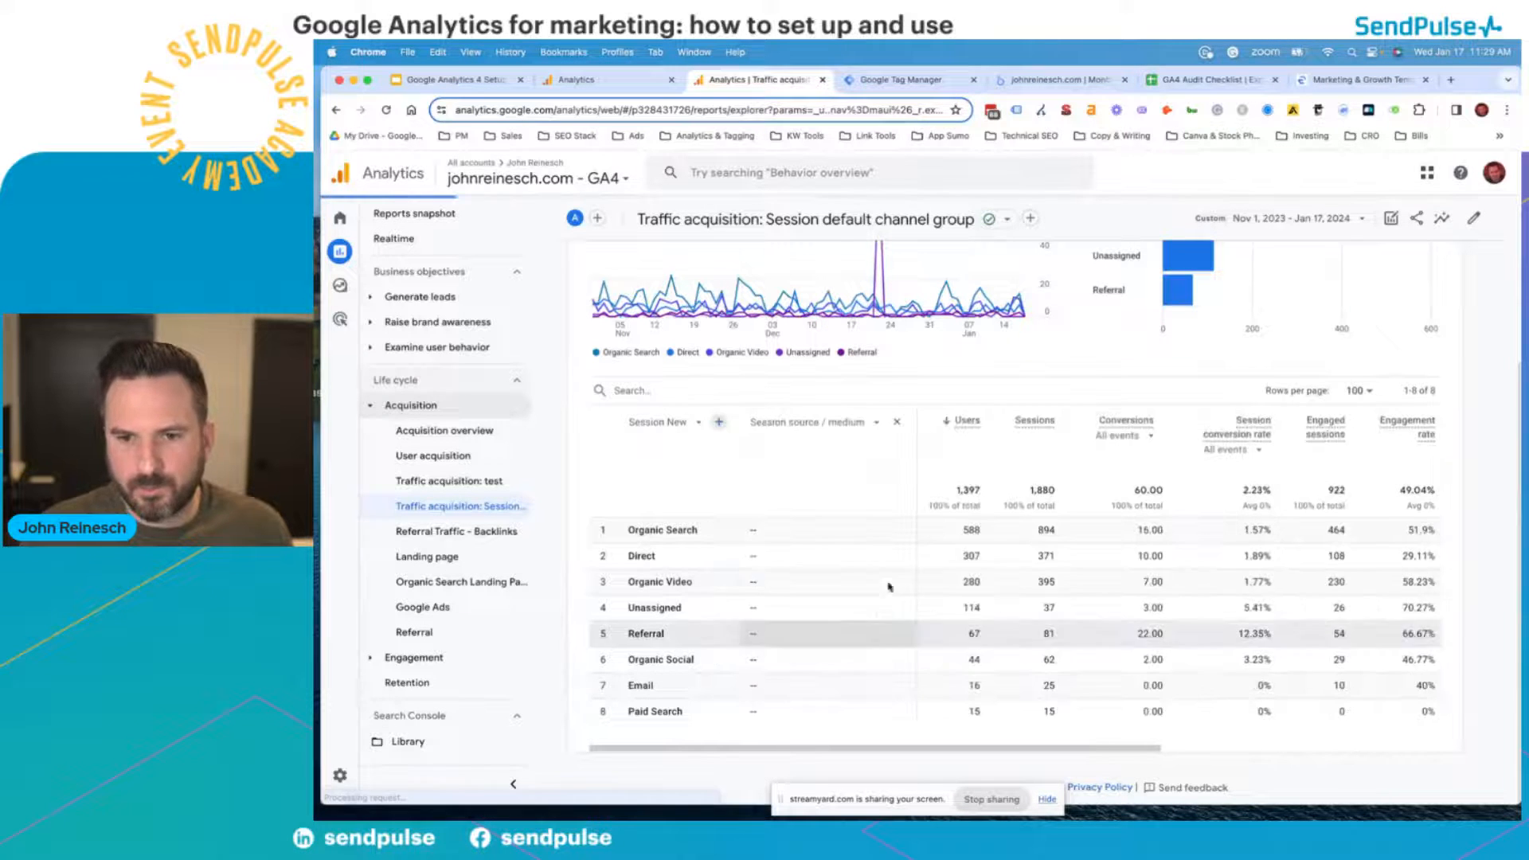
- Examine which custom channel each session source / medium falls under in the traffic acquisition table
{"action": "scroll", "coordinate": [1063, 590], "scroll_direction": "down", "scroll_amount": 5}
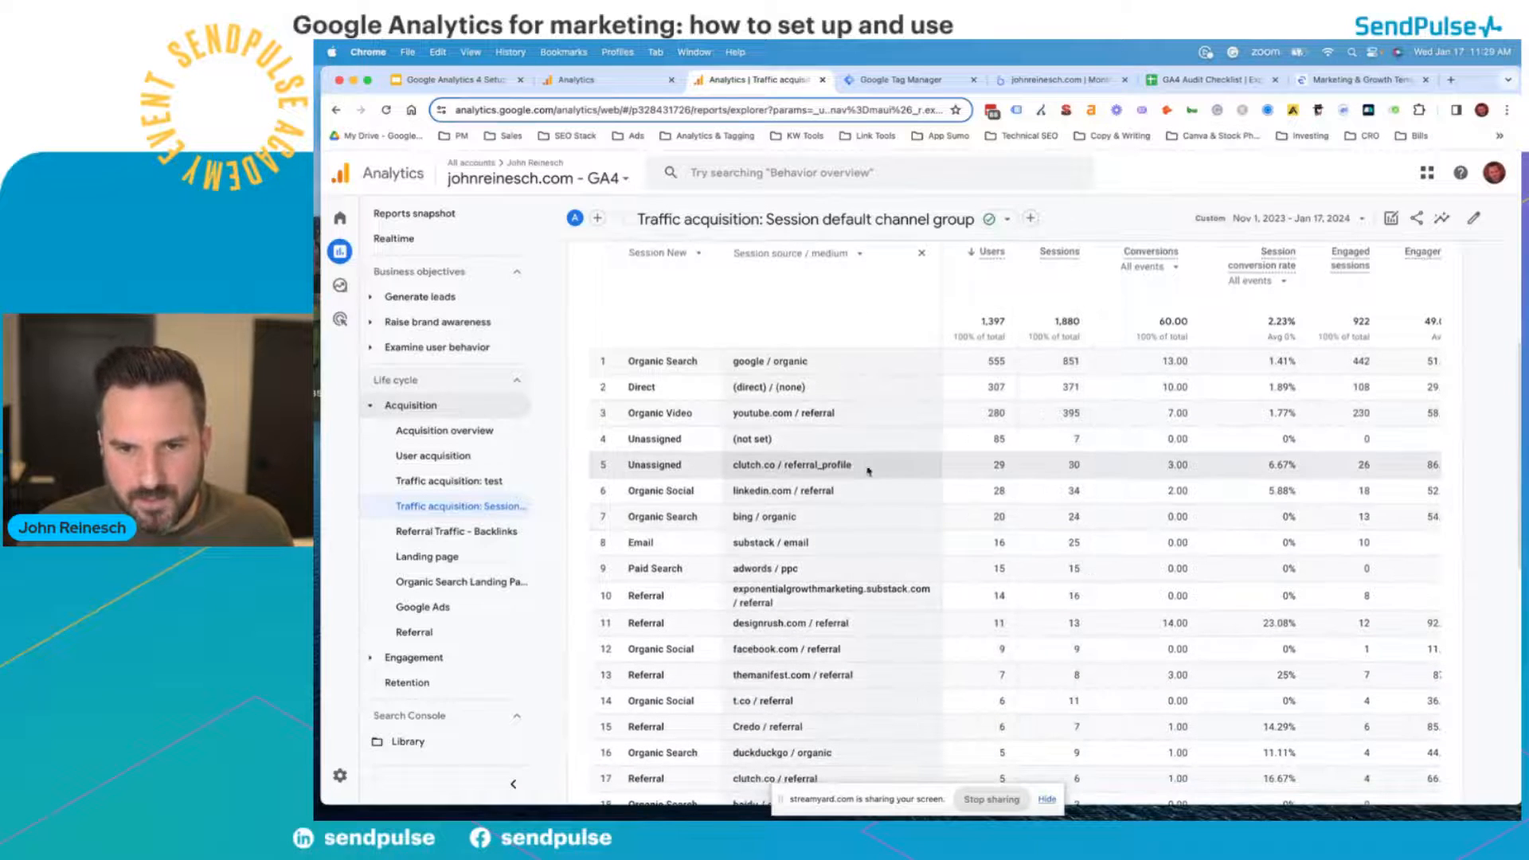
{"action": "scroll", "coordinate": [849, 470], "scroll_direction": "down", "scroll_amount": 2}
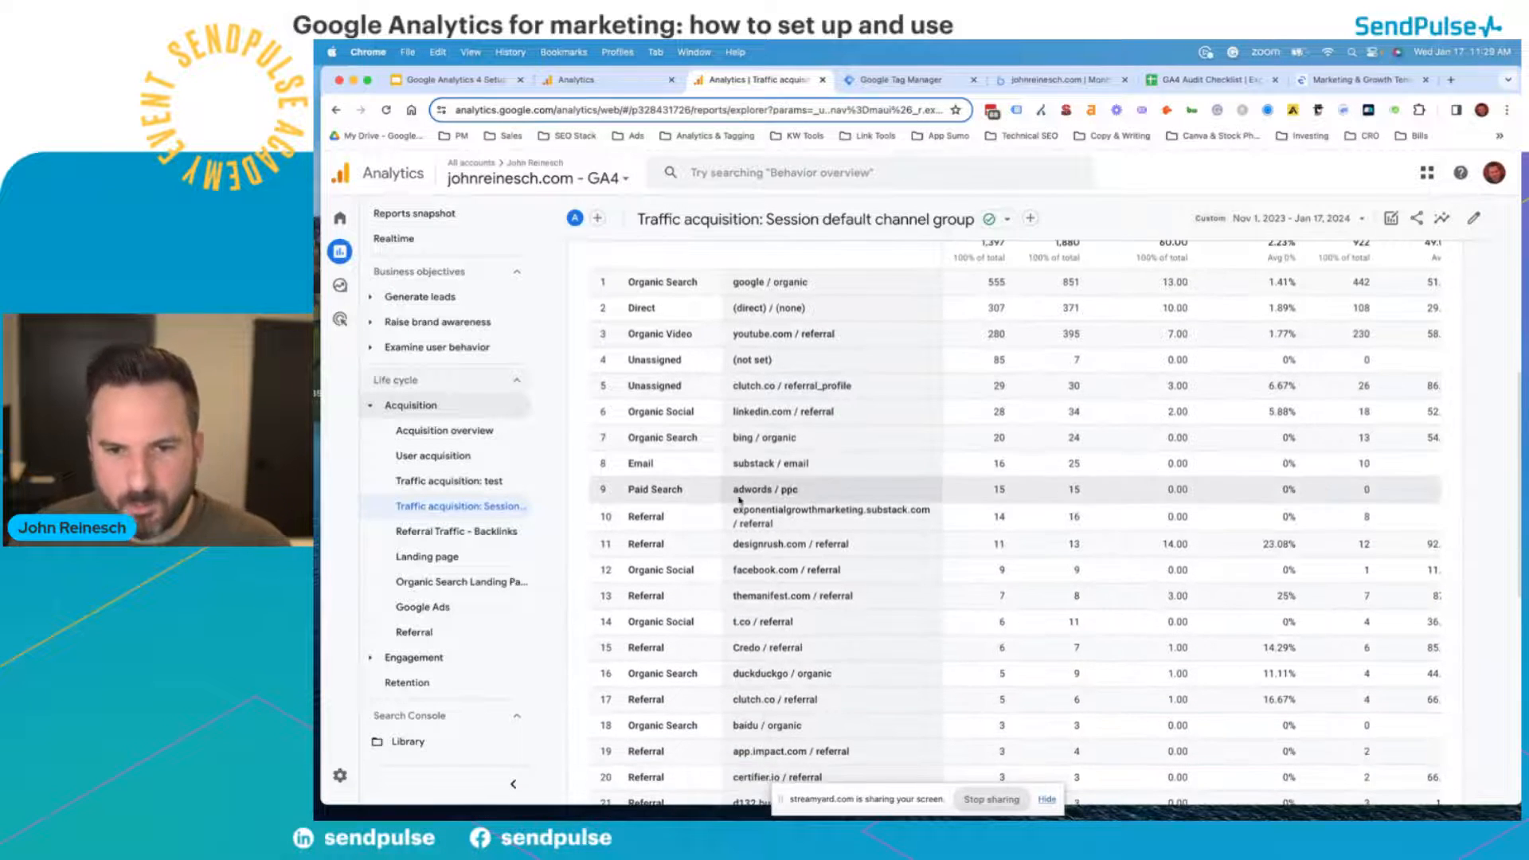
{"action": "scroll", "coordinate": [717, 498], "scroll_direction": "down", "scroll_amount": 3}
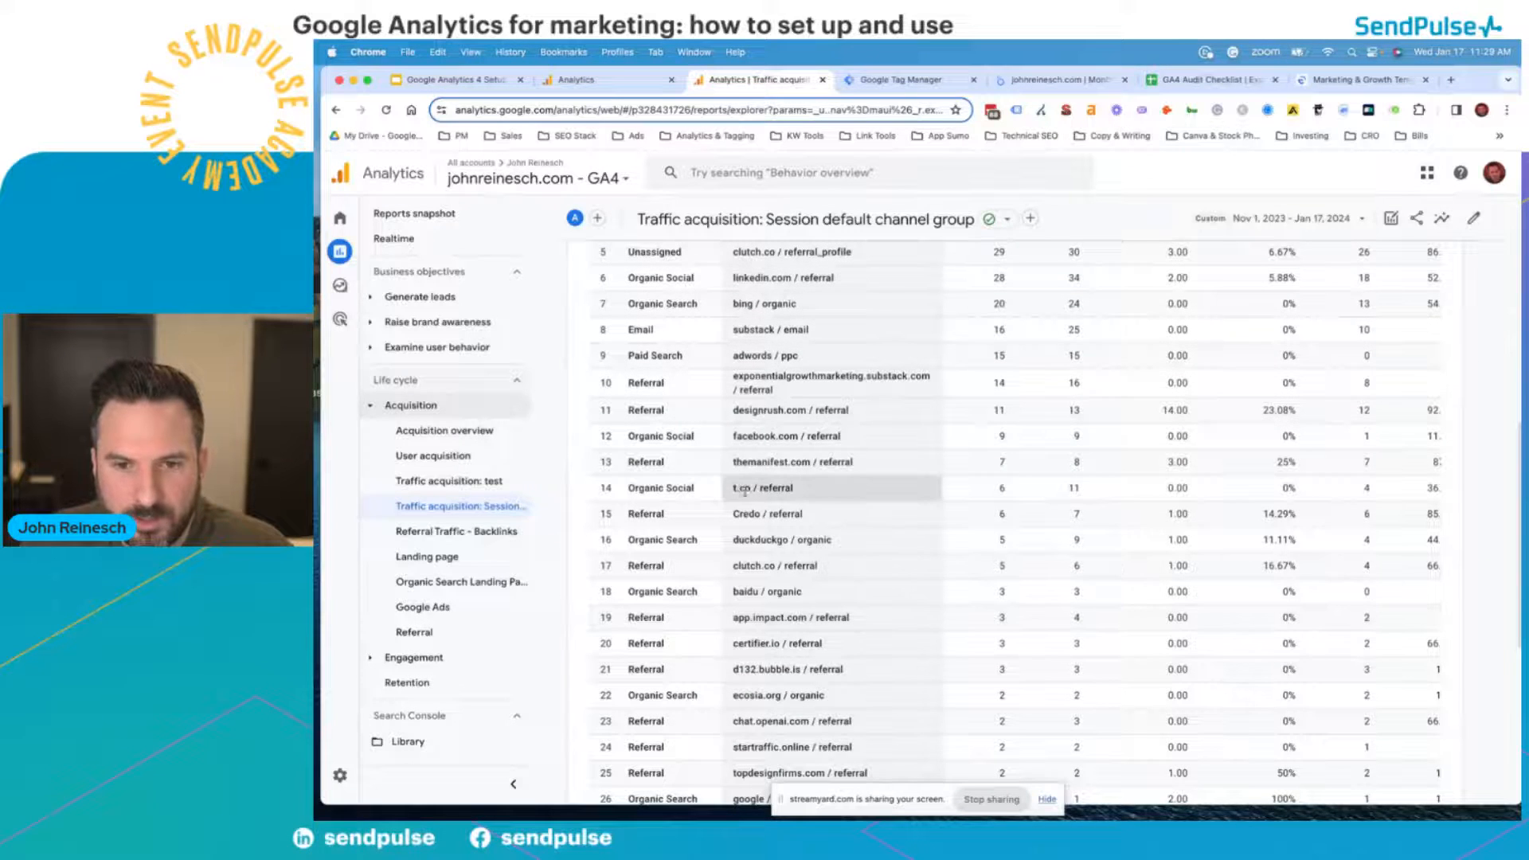
{"action": "scroll", "coordinate": [830, 539], "scroll_direction": "down", "scroll_amount": 2}
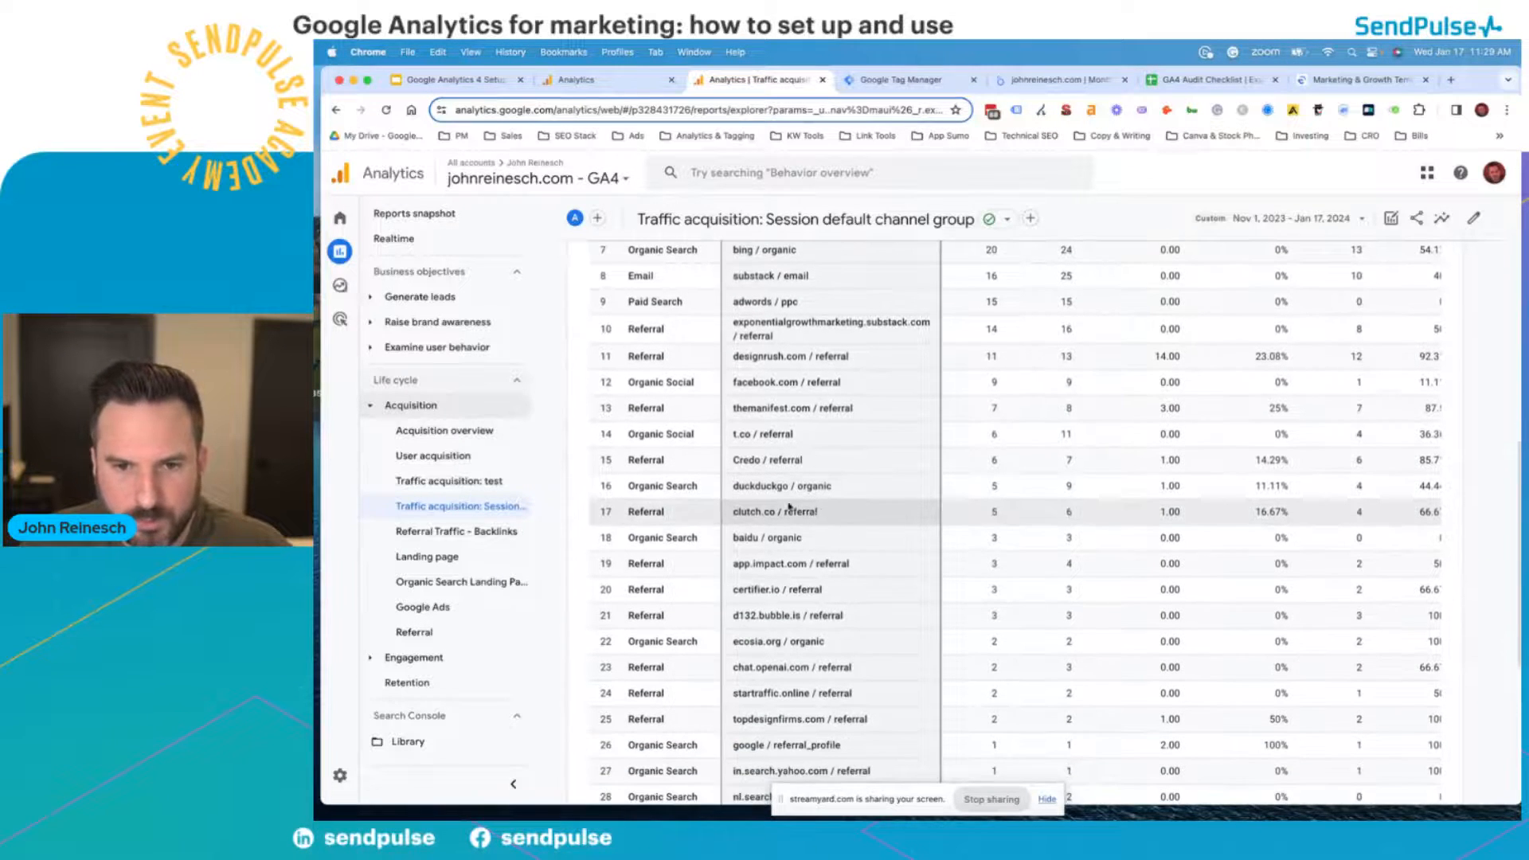
{"action": "scroll", "coordinate": [748, 490], "scroll_direction": "down", "scroll_amount": 2}
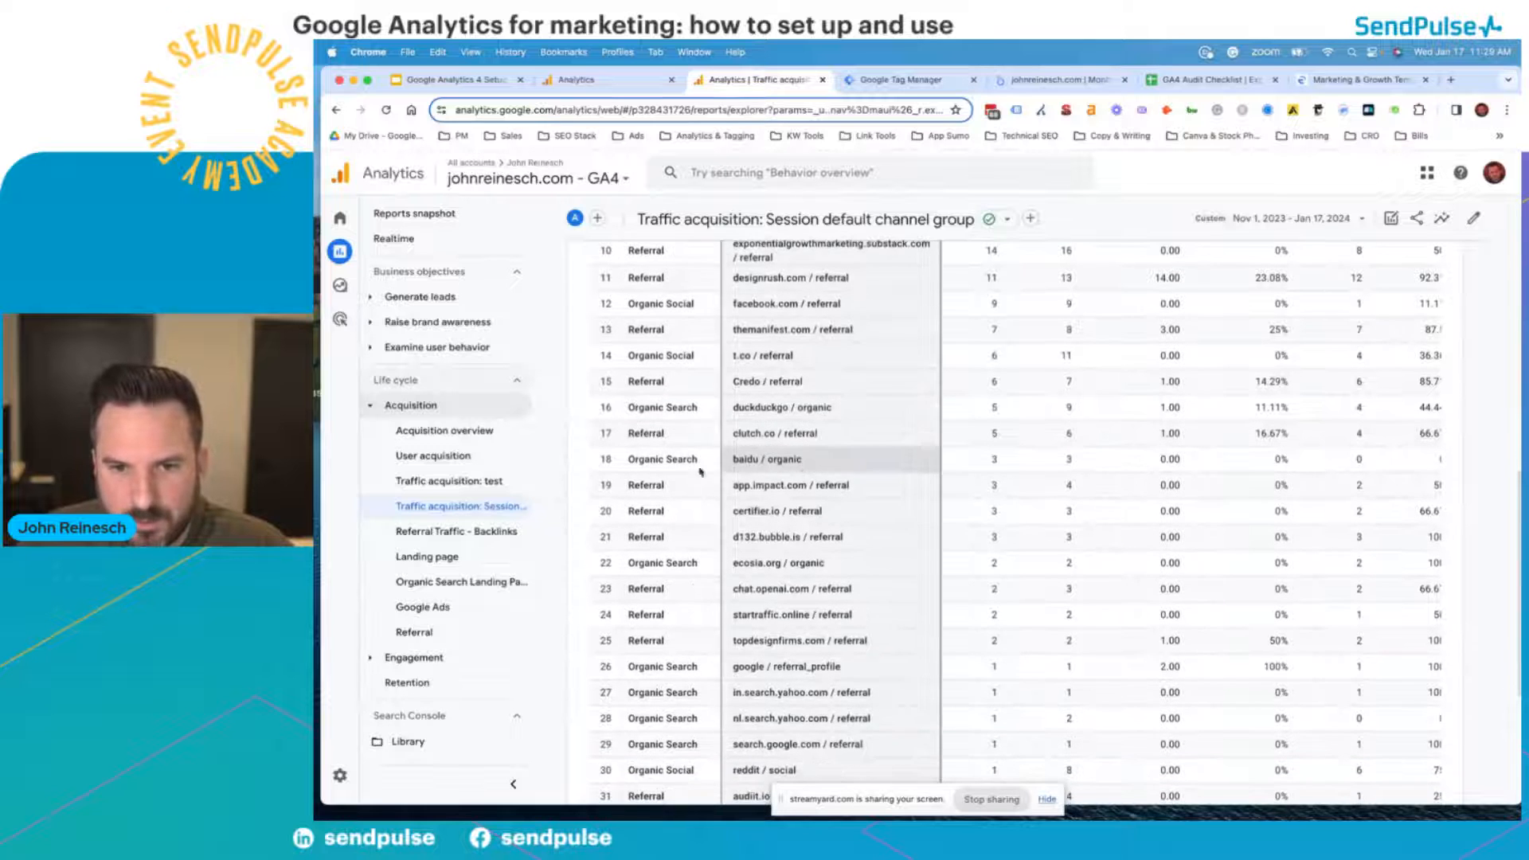
{"action": "scroll", "coordinate": [760, 552], "scroll_direction": "down", "scroll_amount": 1}
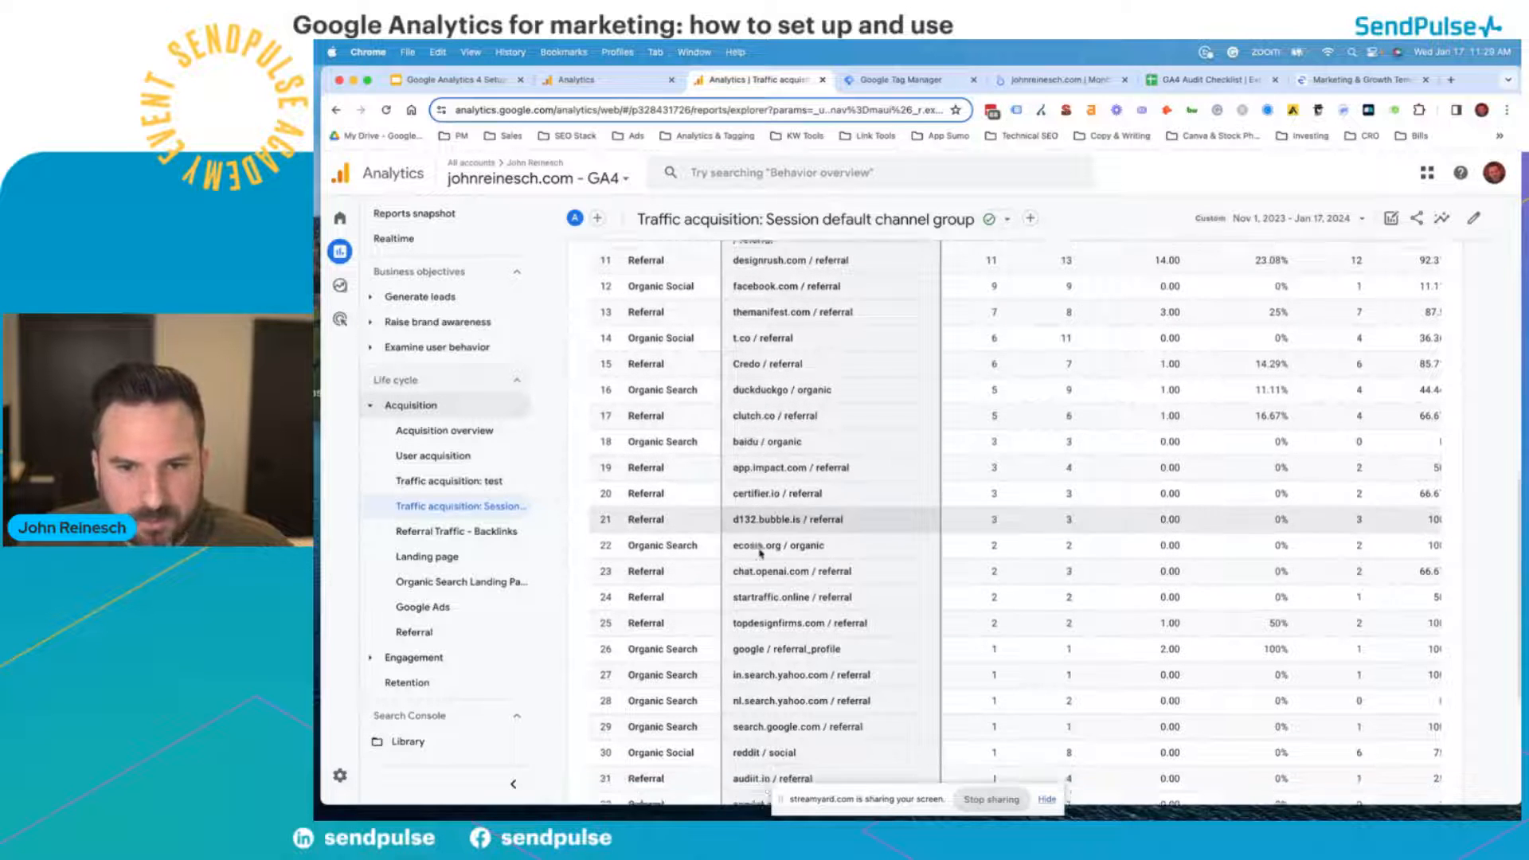
{"action": "scroll", "coordinate": [760, 553], "scroll_direction": "down", "scroll_amount": 2}
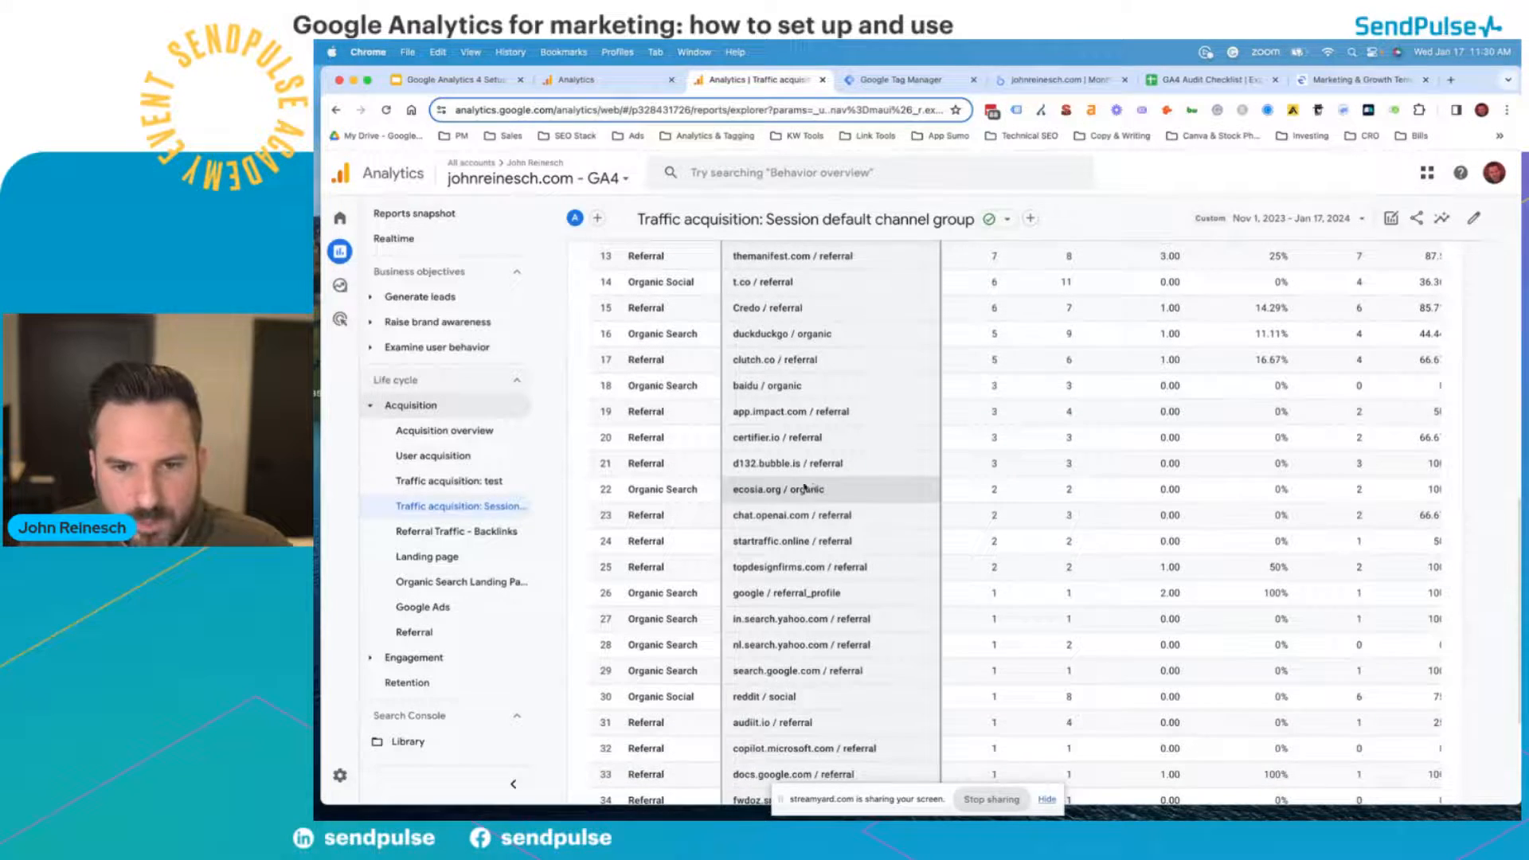
- Review the remaining low-traffic session source / medium rows and their assigned channels through to the end of the table
{"action": "scroll", "coordinate": [791, 487], "scroll_direction": "down", "scroll_amount": 1}
{"action": "scroll", "coordinate": [793, 490], "scroll_direction": "down", "scroll_amount": 2}
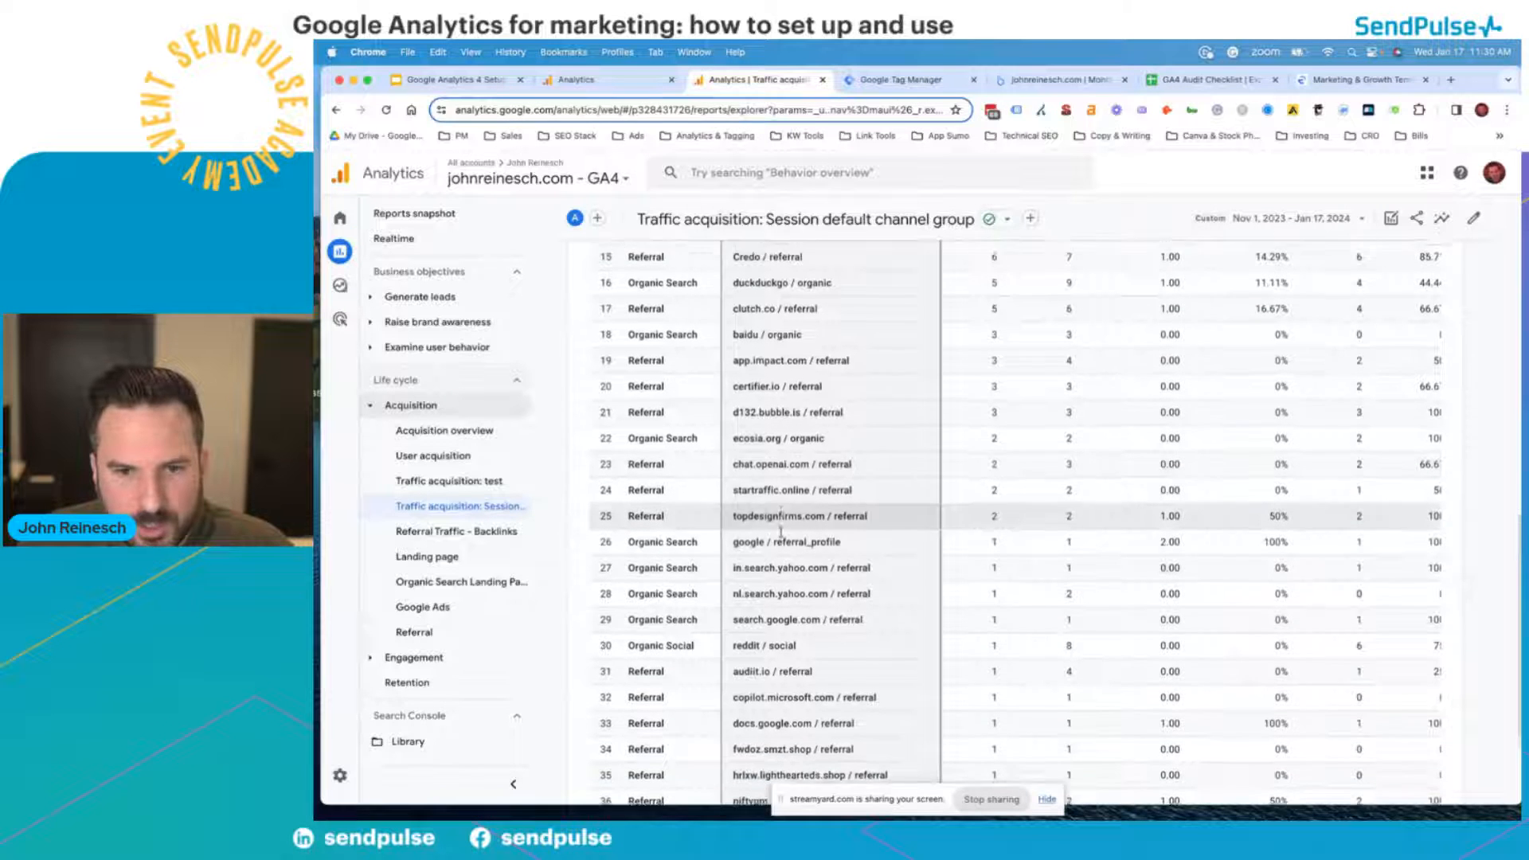
{"action": "scroll", "coordinate": [812, 550], "scroll_direction": "down", "scroll_amount": 5}
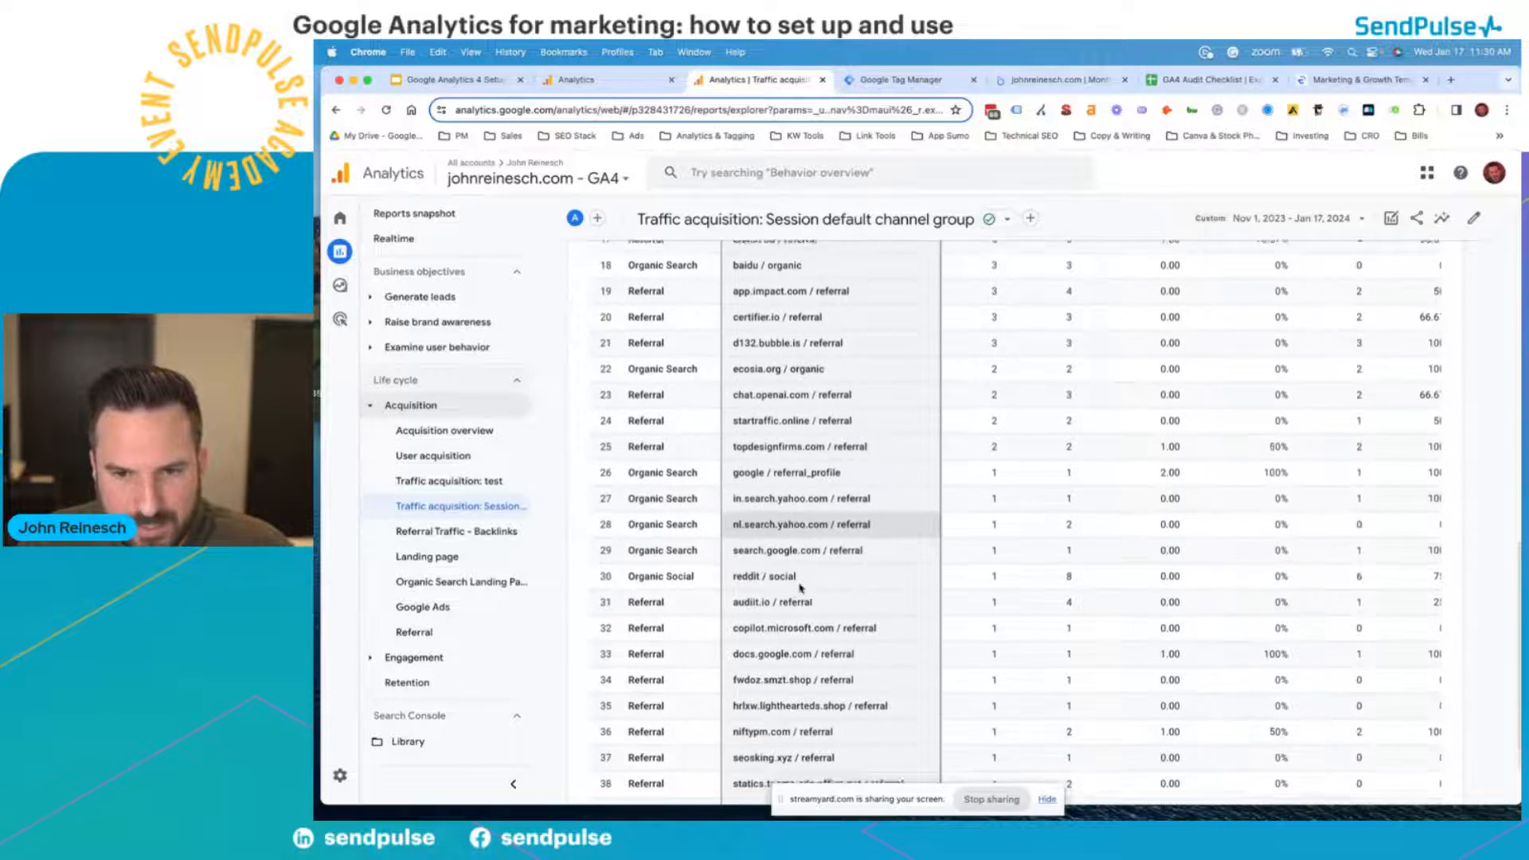
{"action": "scroll", "coordinate": [820, 571], "scroll_direction": "down", "scroll_amount": 2}
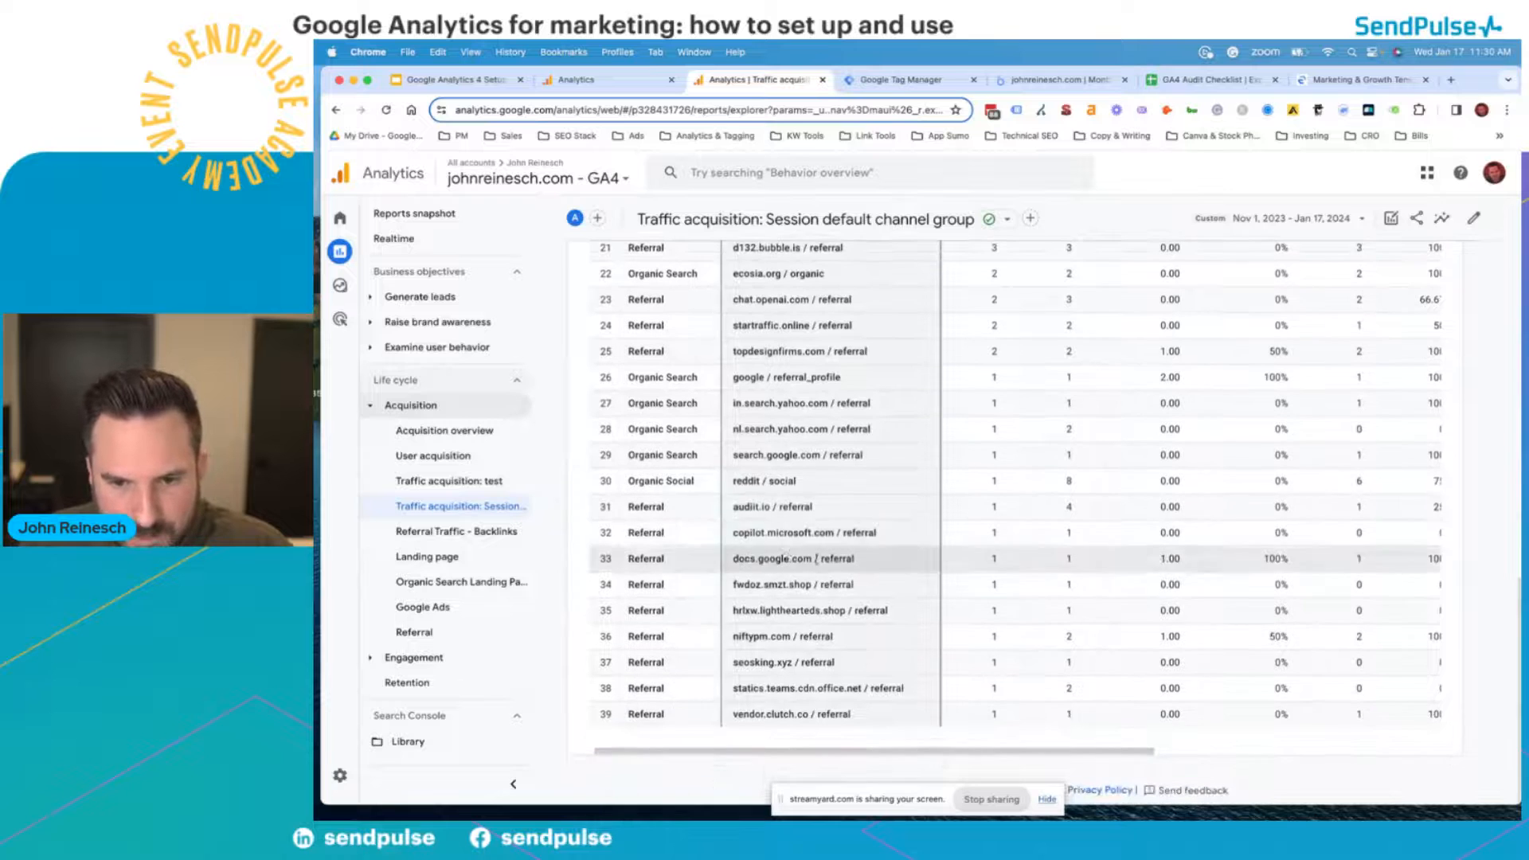
{"action": "scroll", "coordinate": [842, 628], "scroll_direction": "up", "scroll_amount": 15}
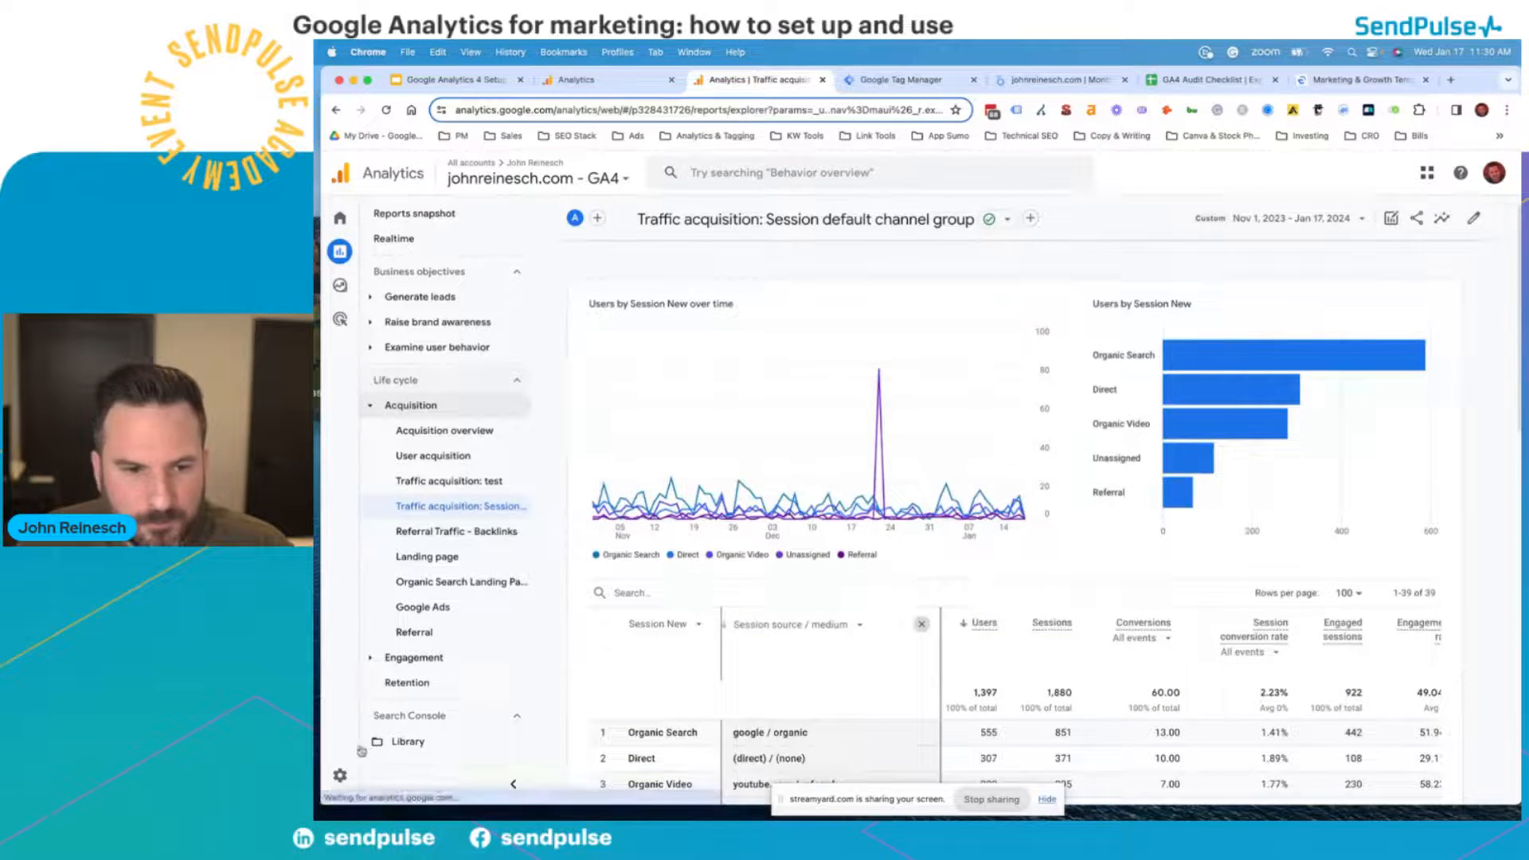
- Open the property's attribution settings and review the credit channels, conversion windows and available reporting attribution models
{"action": "left_click", "coordinate": [340, 775]}
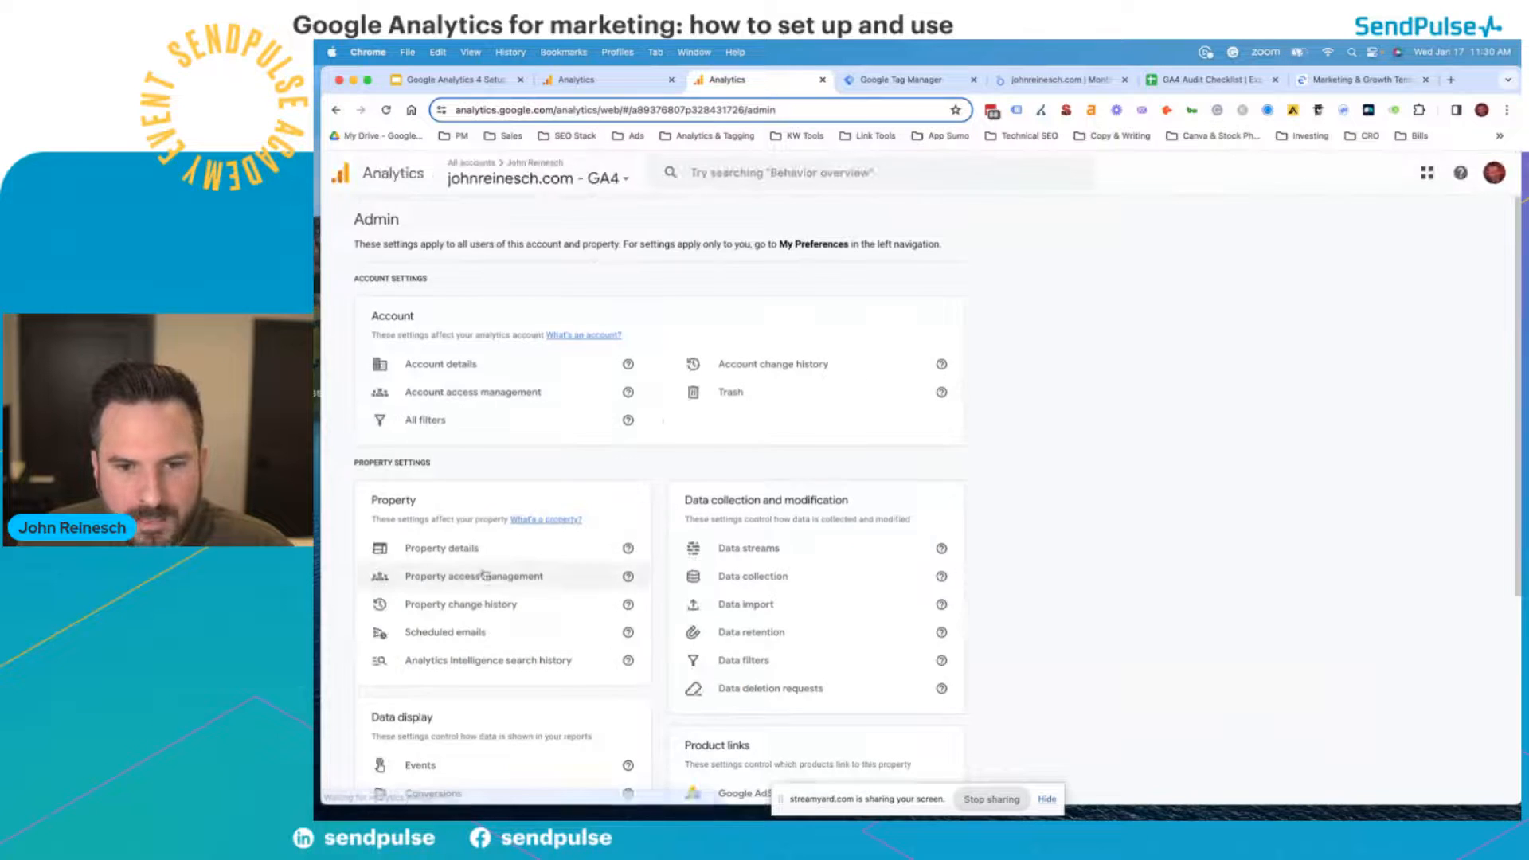
{"action": "left_click", "coordinate": [415, 474]}
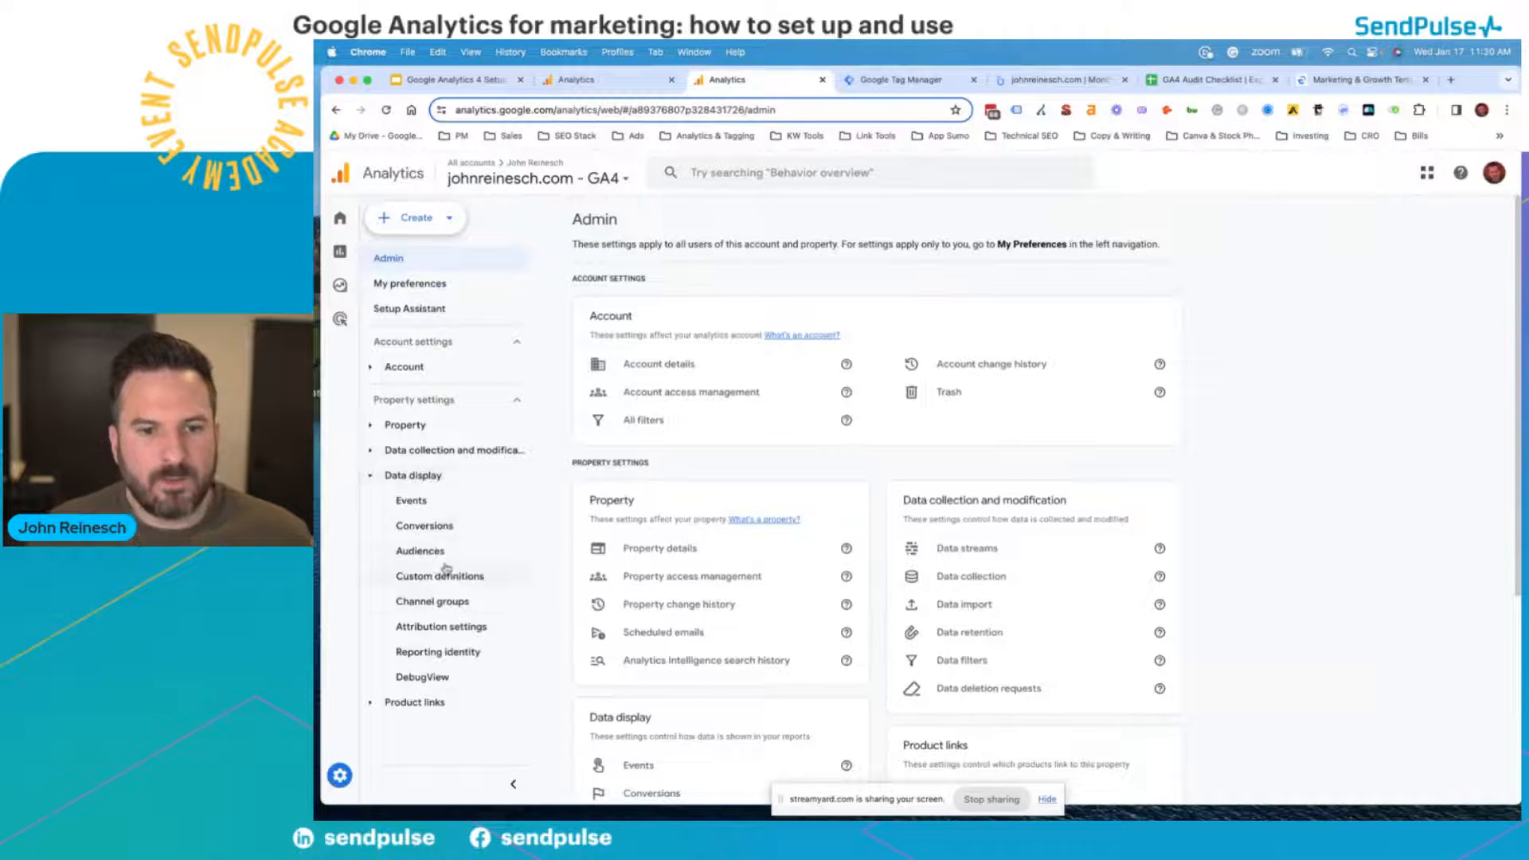
{"action": "left_click", "coordinate": [441, 629]}
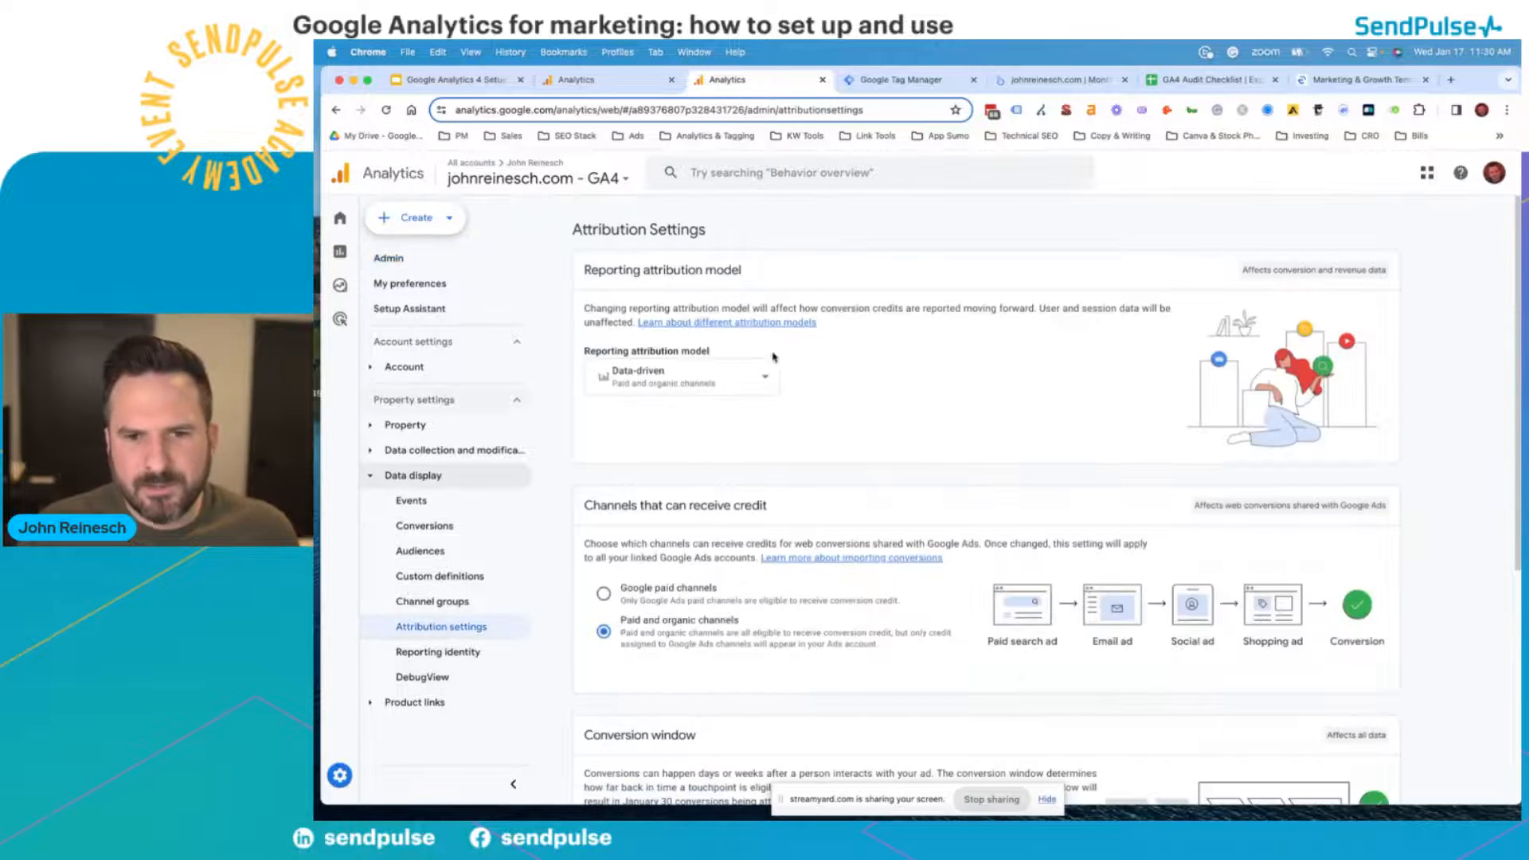
{"action": "scroll", "coordinate": [717, 444], "scroll_direction": "down", "scroll_amount": 5}
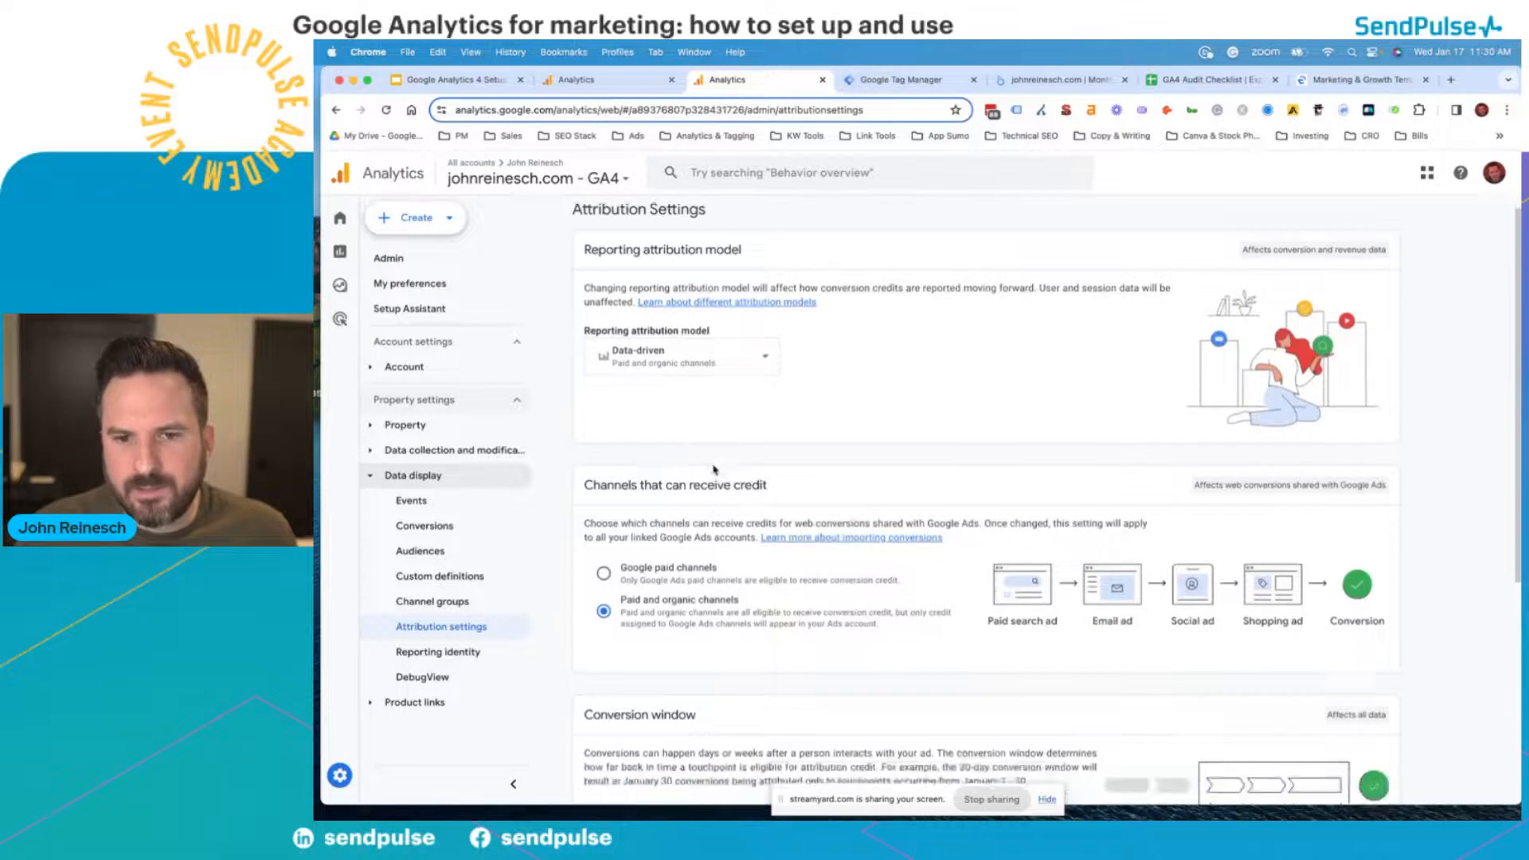
{"action": "scroll", "coordinate": [730, 510], "scroll_direction": "down", "scroll_amount": 3}
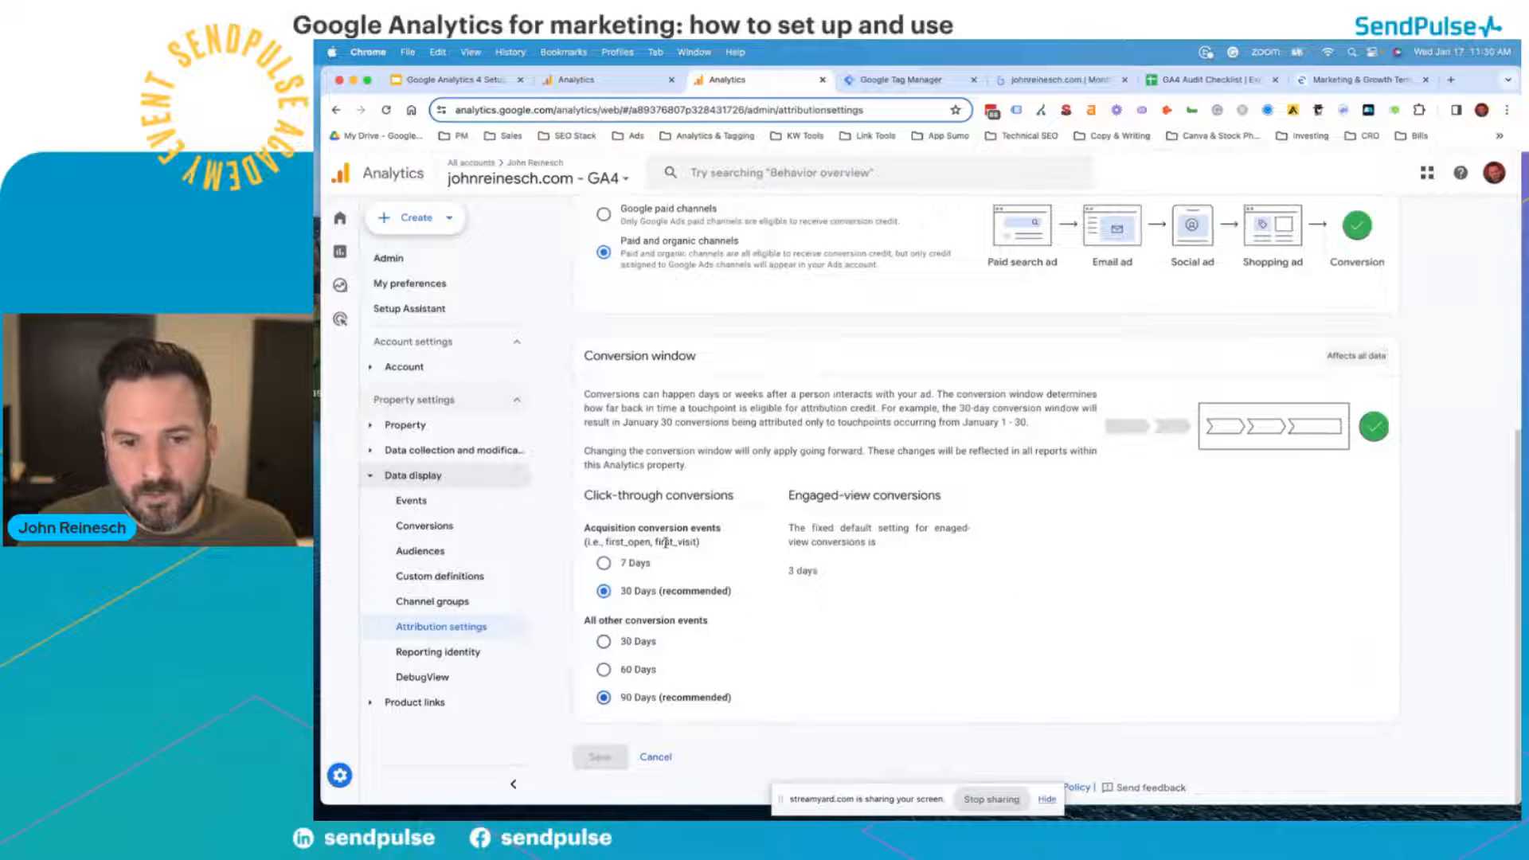
{"action": "scroll", "coordinate": [795, 600], "scroll_direction": "up", "scroll_amount": 8}
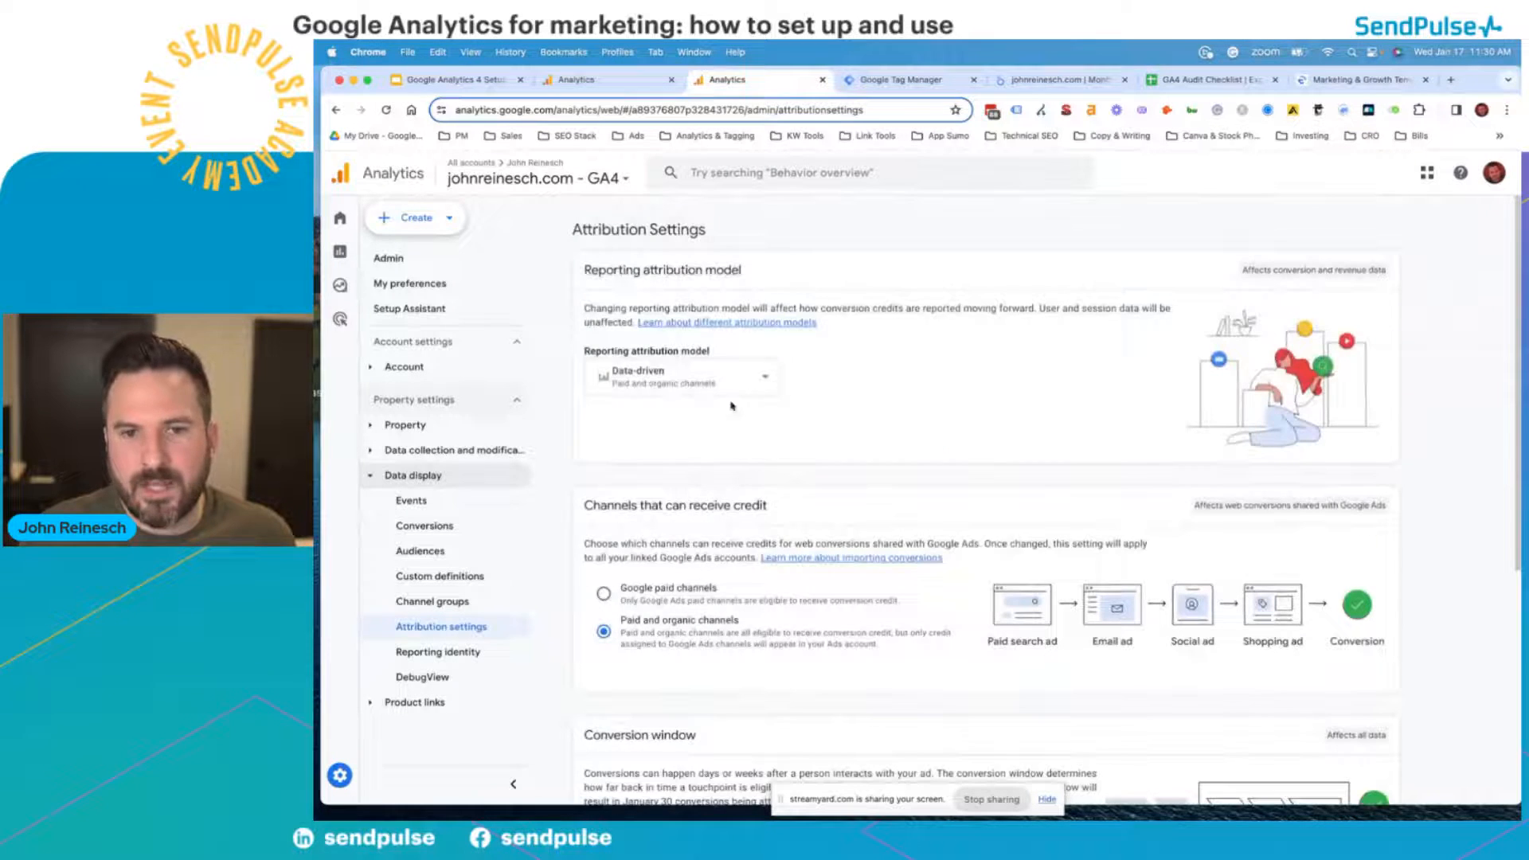
{"action": "left_click", "coordinate": [766, 378]}
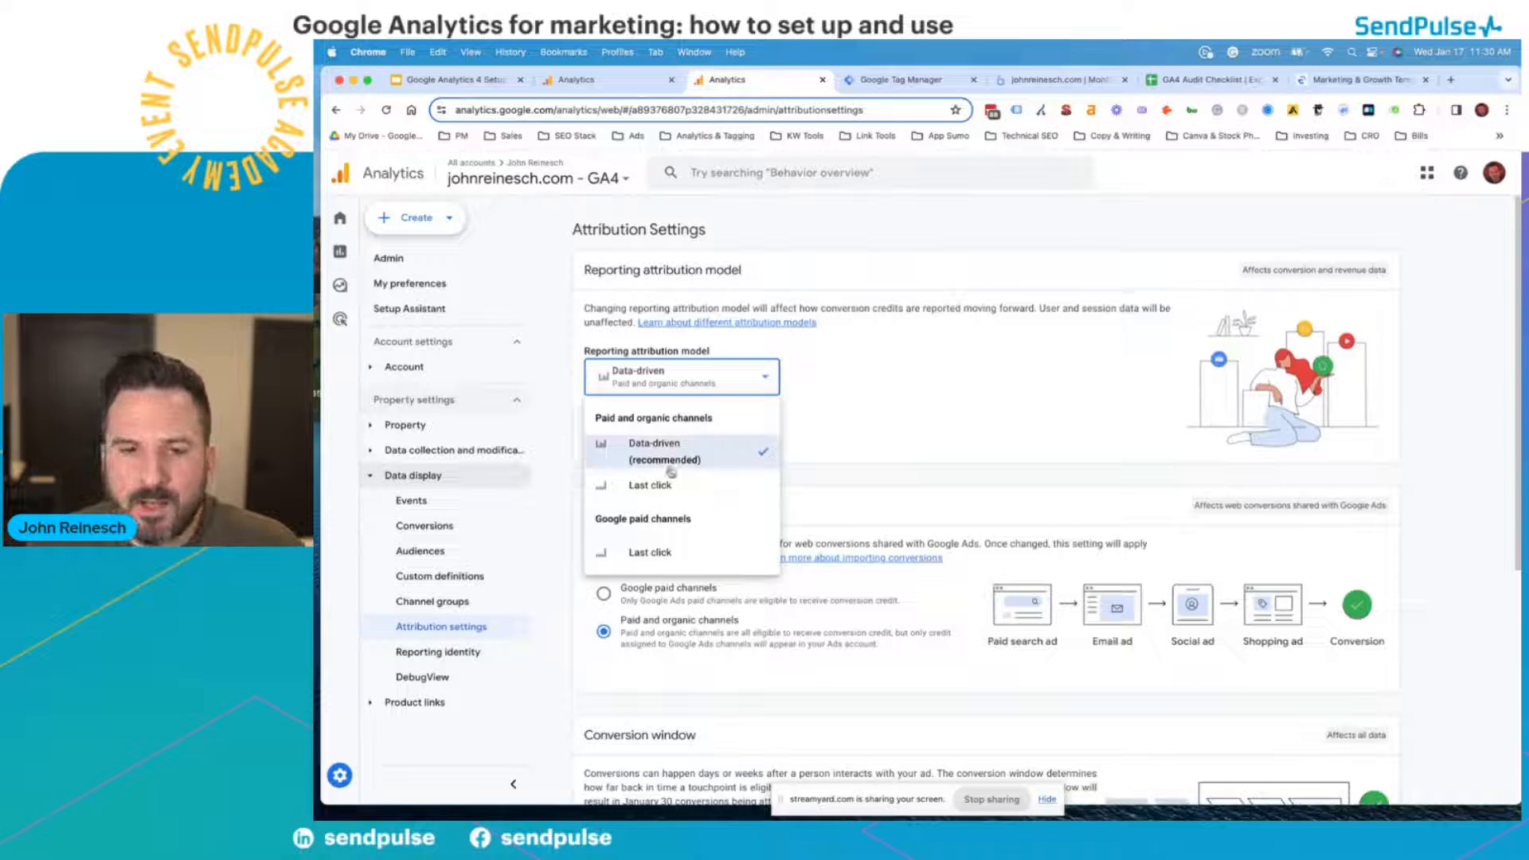
{"action": "left_click", "coordinate": [979, 420]}
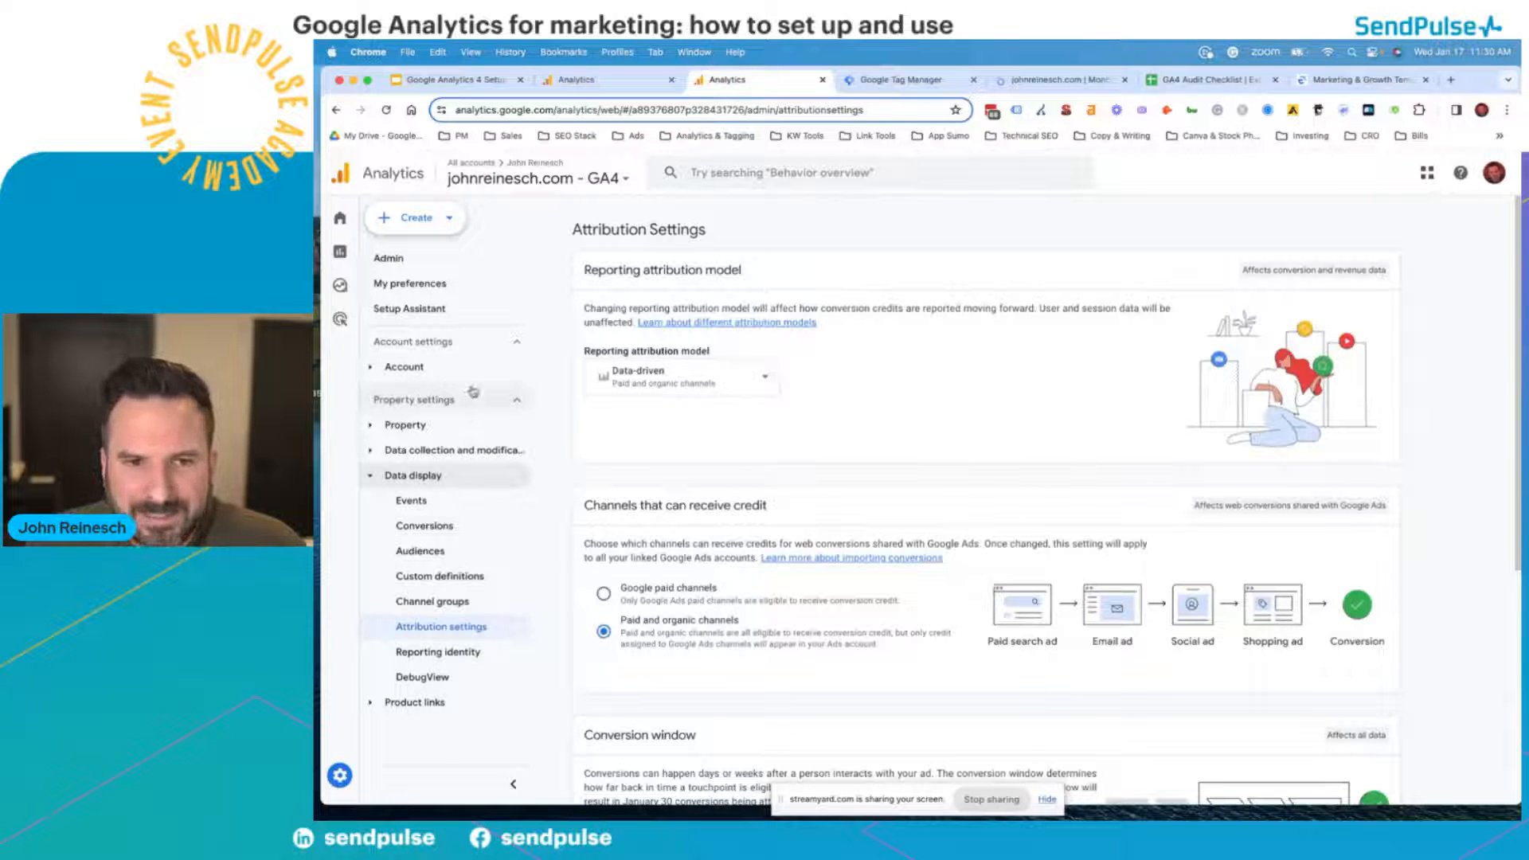
- Open the Advertising snapshot and review conversions by default channel group and the summary of conversion paths
{"action": "mouse_move", "coordinate": [374, 321]}
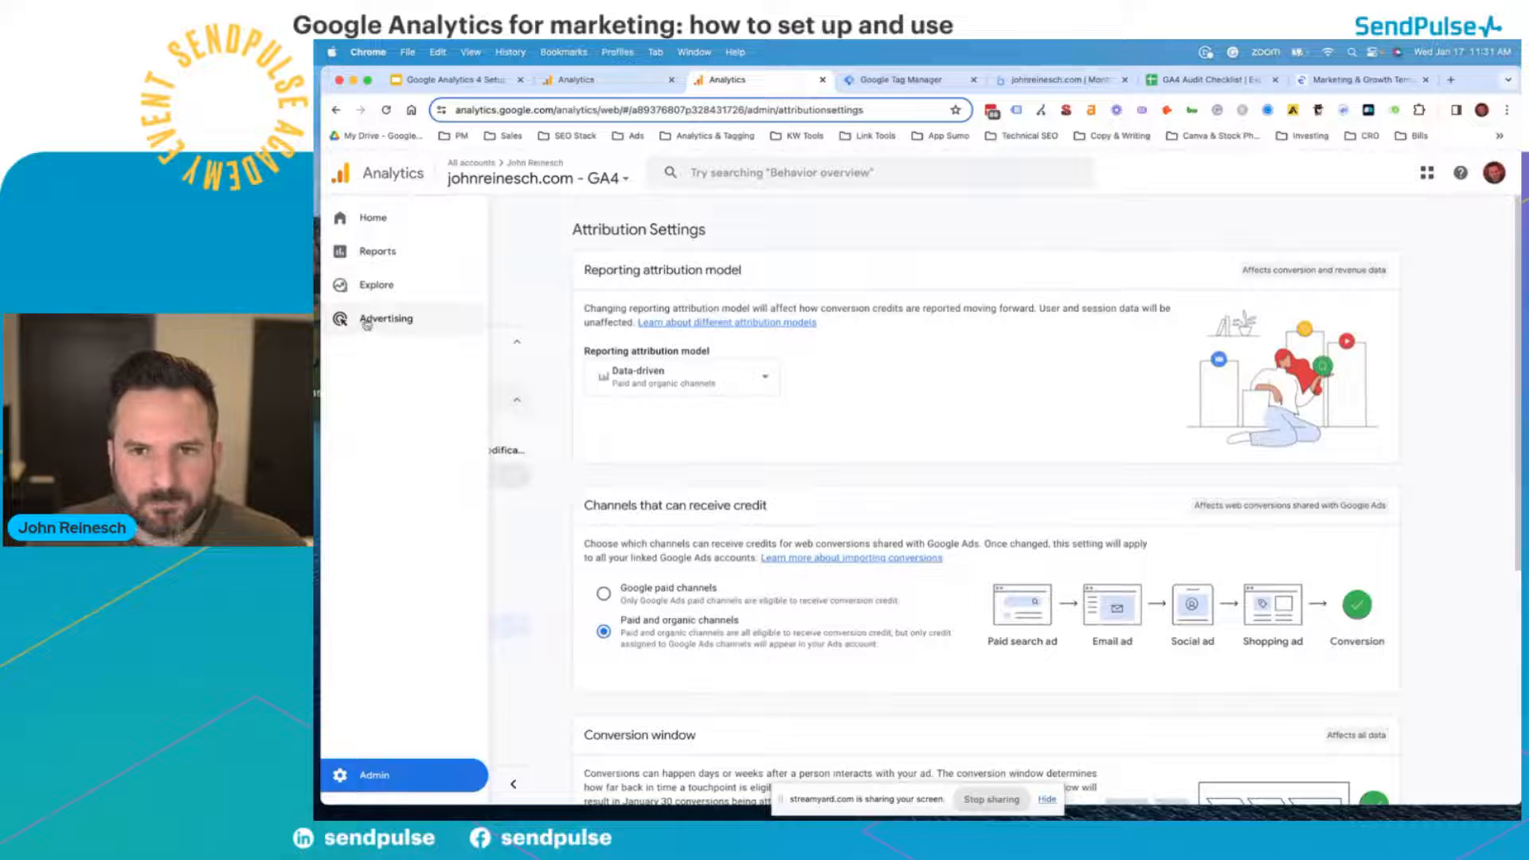
{"action": "left_click", "coordinate": [366, 323]}
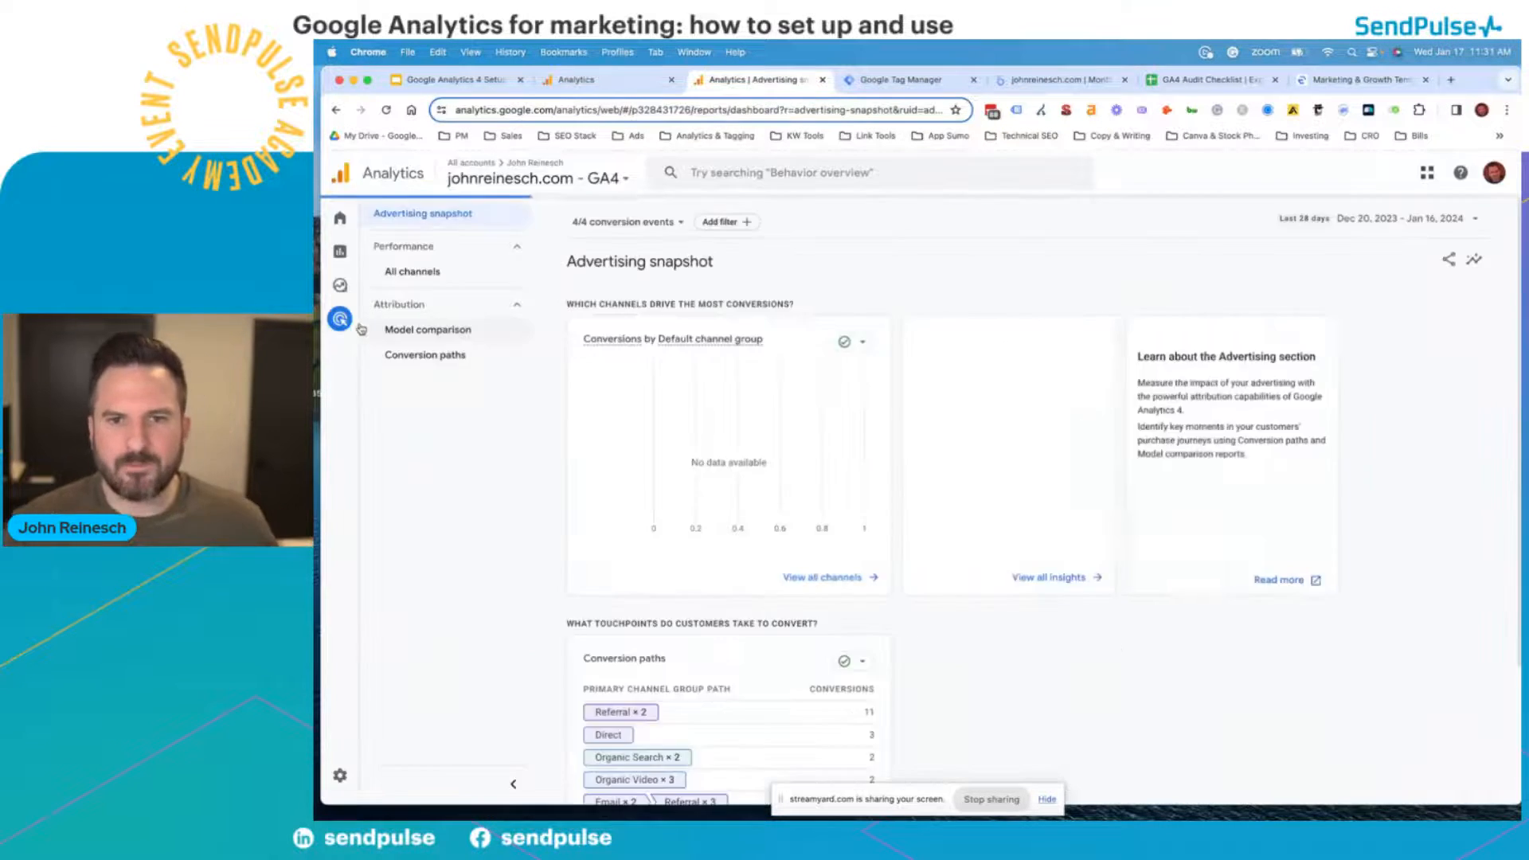
{"action": "mouse_move", "coordinate": [930, 398]}
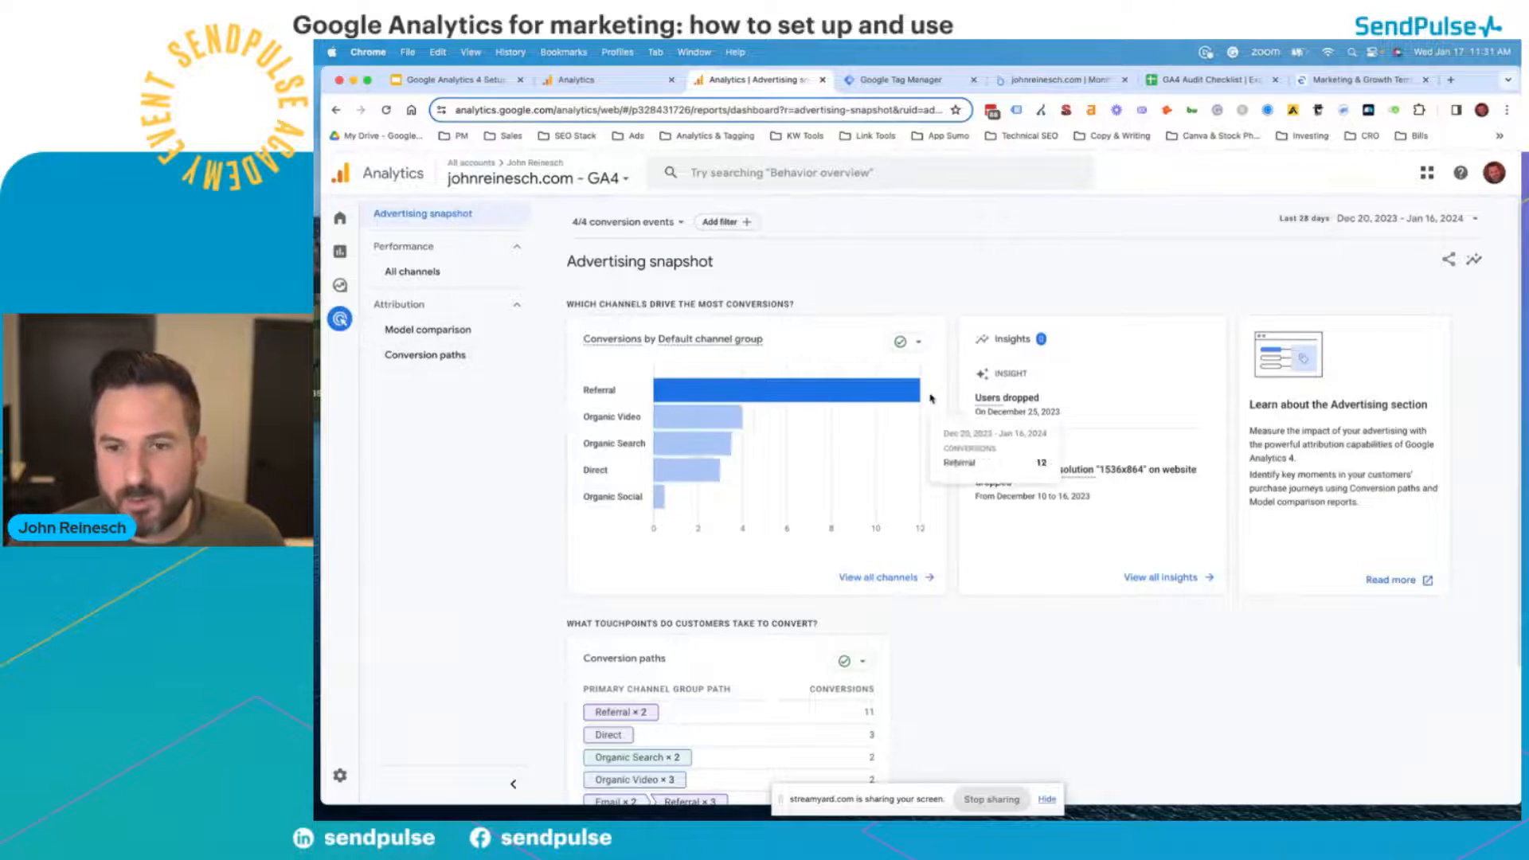
{"action": "scroll", "coordinate": [944, 406], "scroll_direction": "down", "scroll_amount": 3}
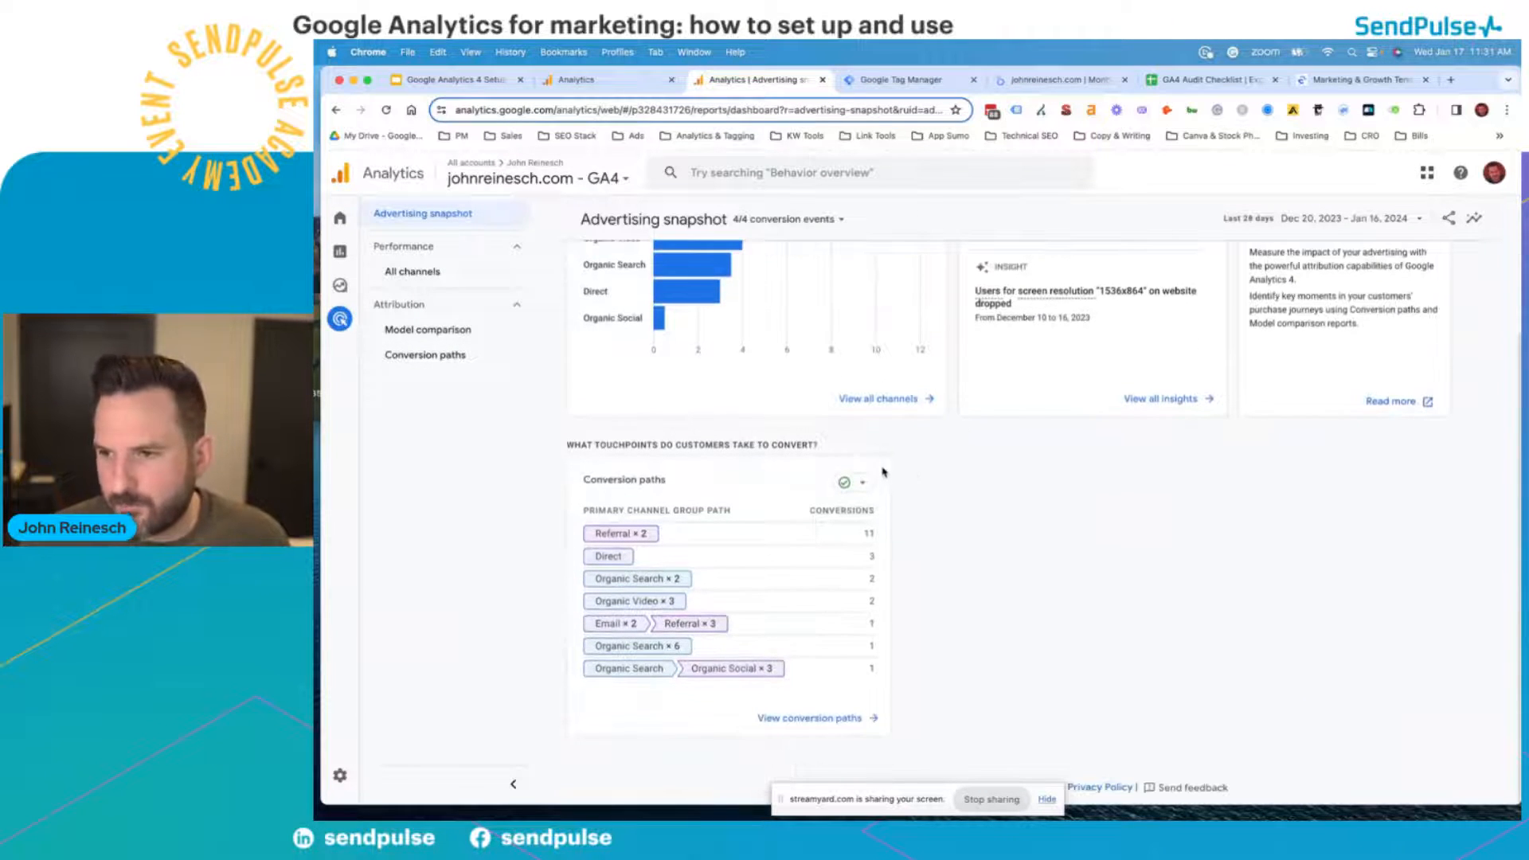
{"action": "scroll", "coordinate": [1041, 578], "scroll_direction": "up", "scroll_amount": 2}
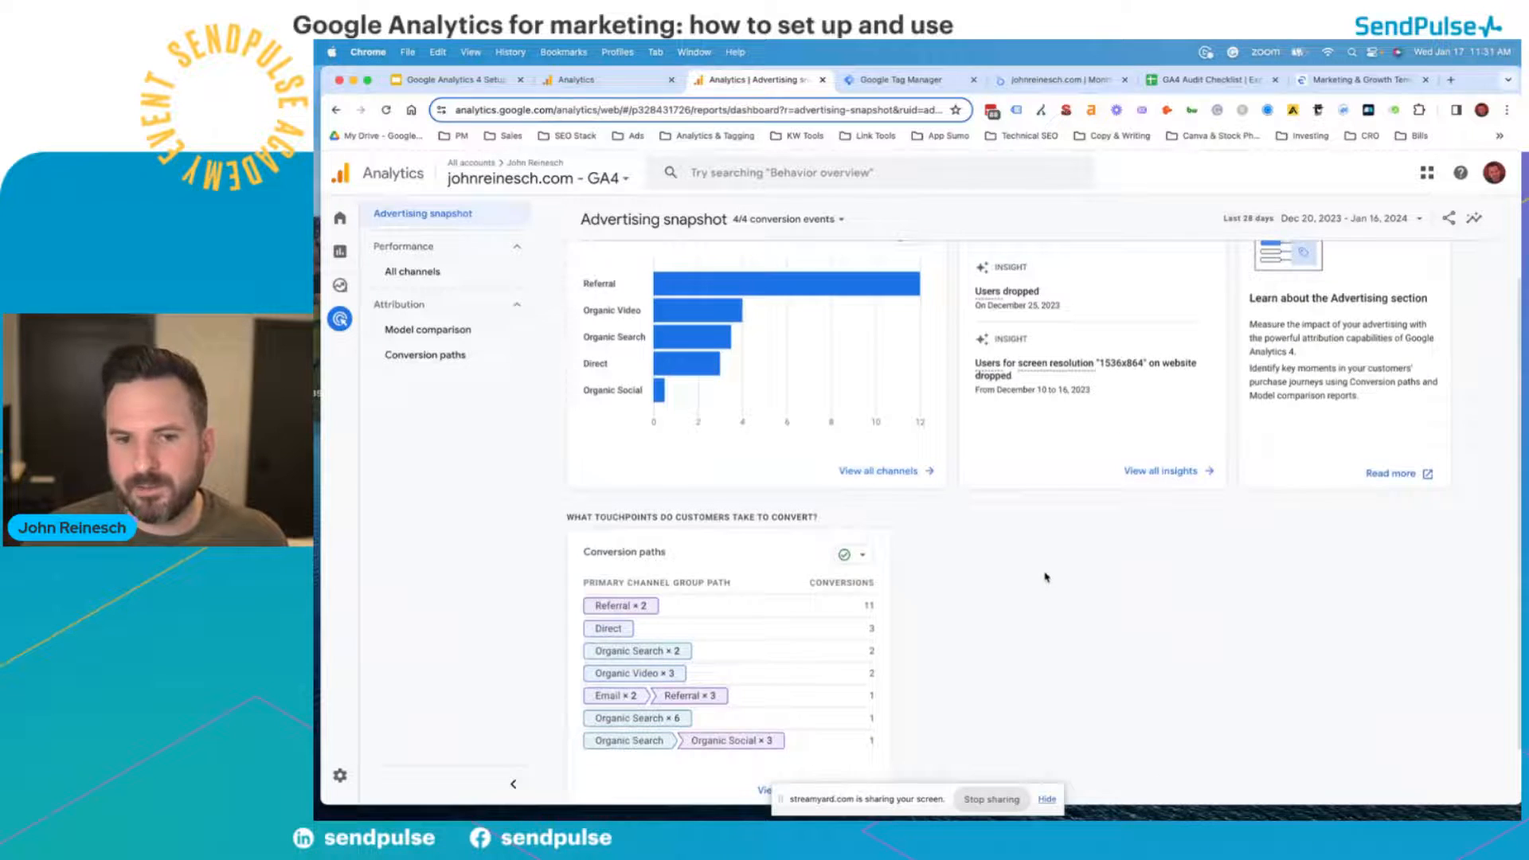
{"action": "scroll", "coordinate": [876, 605], "scroll_direction": "down", "scroll_amount": 2}
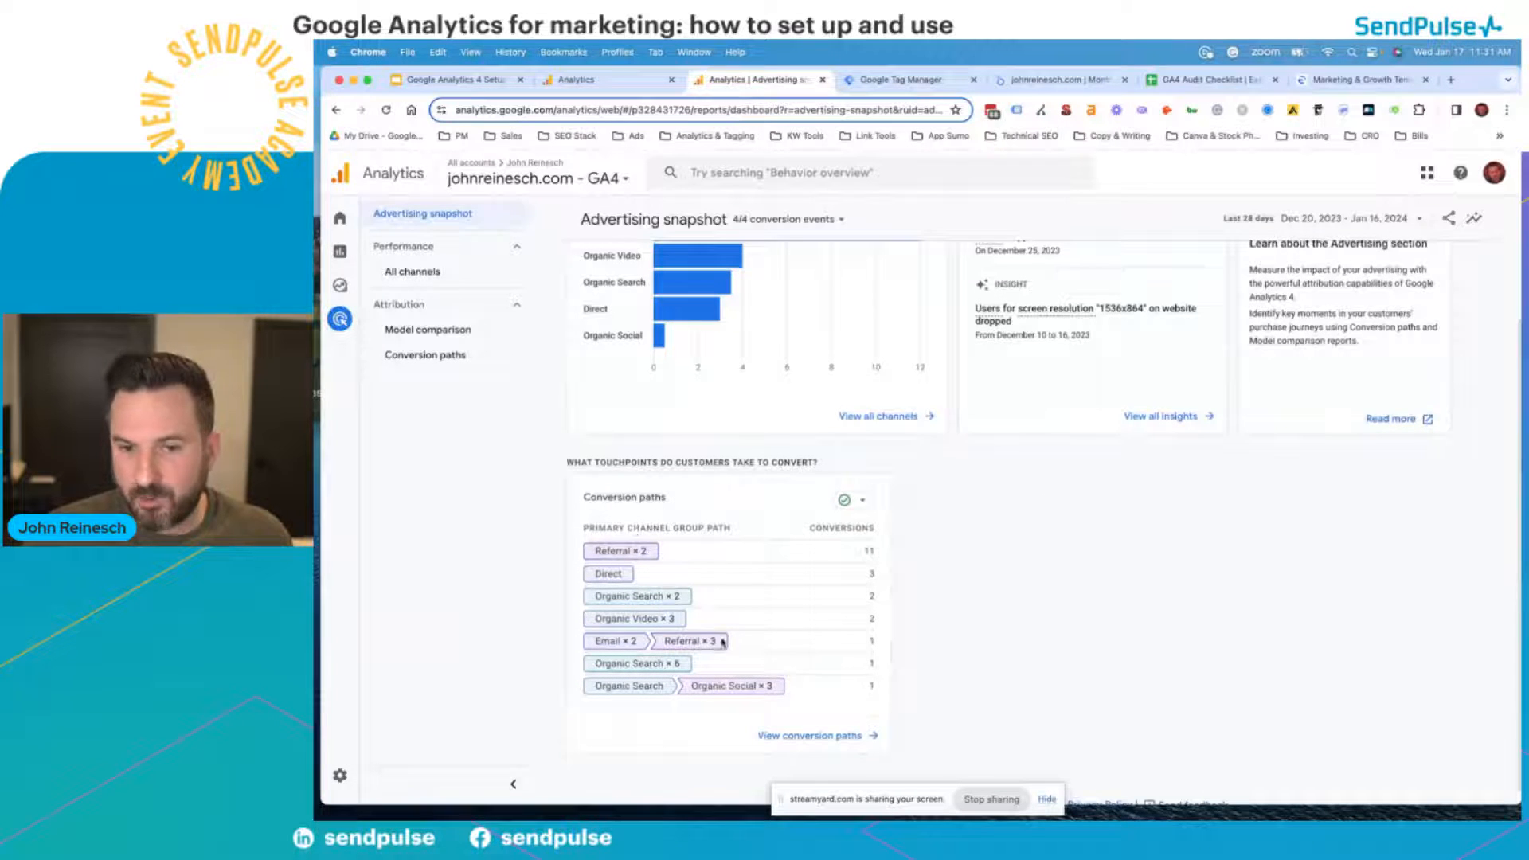
{"action": "scroll", "coordinate": [996, 693], "scroll_direction": "up", "scroll_amount": 3}
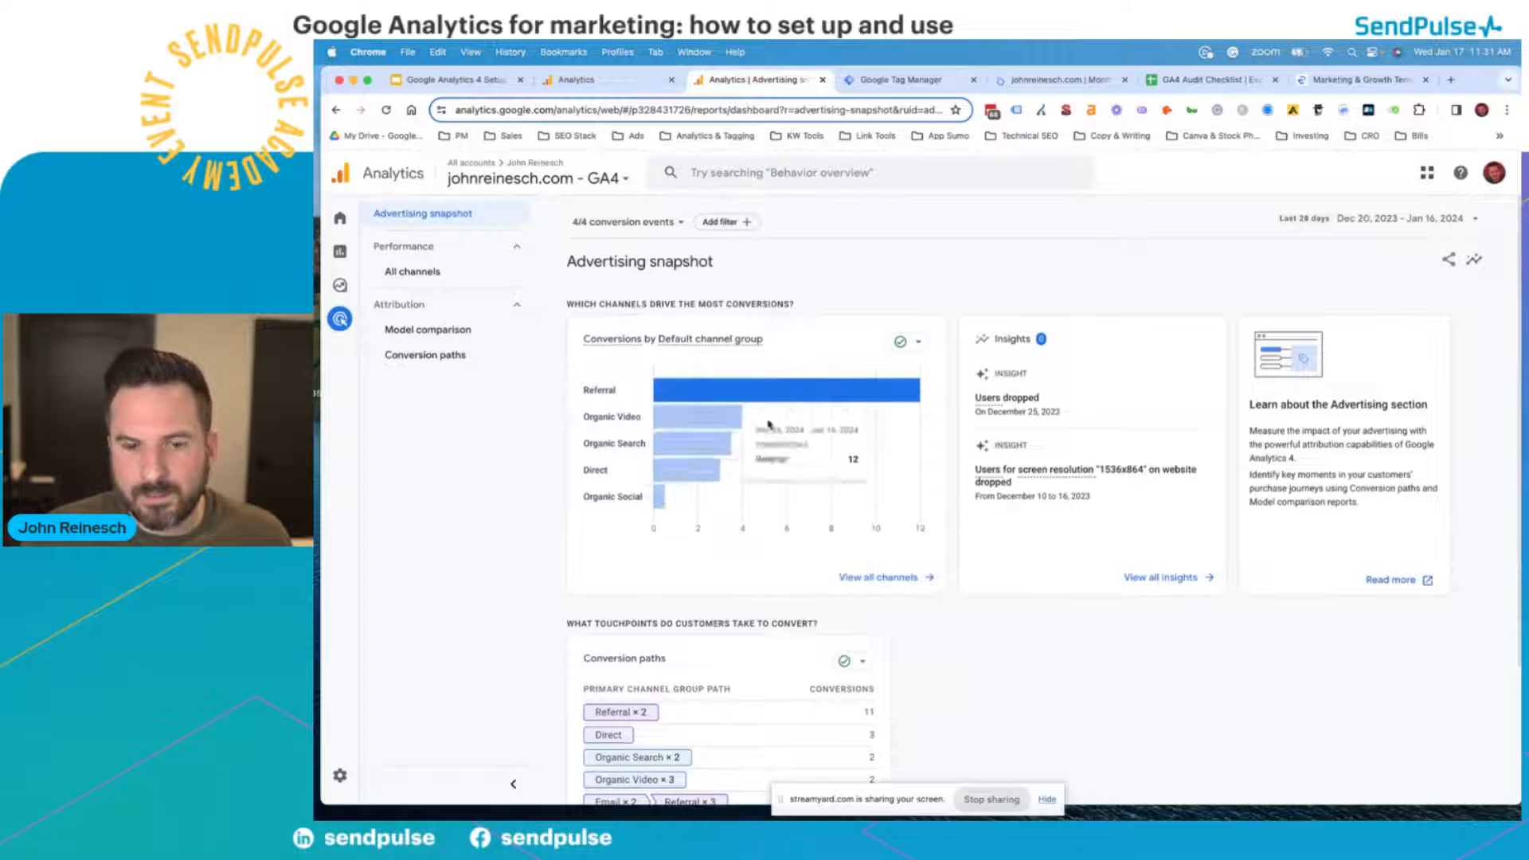
{"action": "mouse_move", "coordinate": [705, 392]}
{"action": "scroll", "coordinate": [758, 508], "scroll_direction": "down", "scroll_amount": 3}
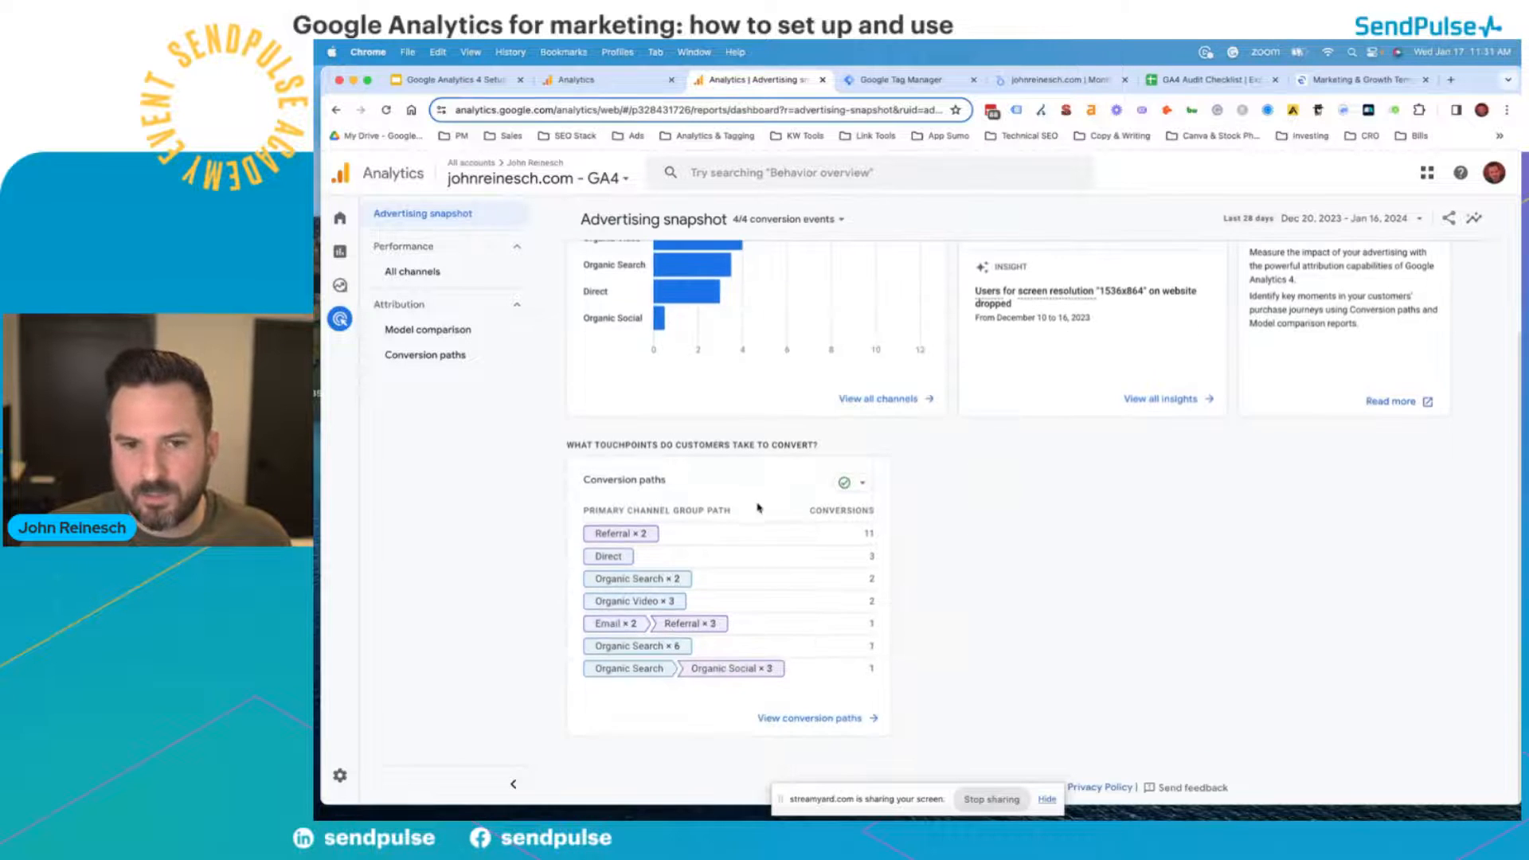
- Open the full Conversion paths report and compare the channels credited at early, mid and late touchpoints
{"action": "left_click", "coordinate": [824, 718]}
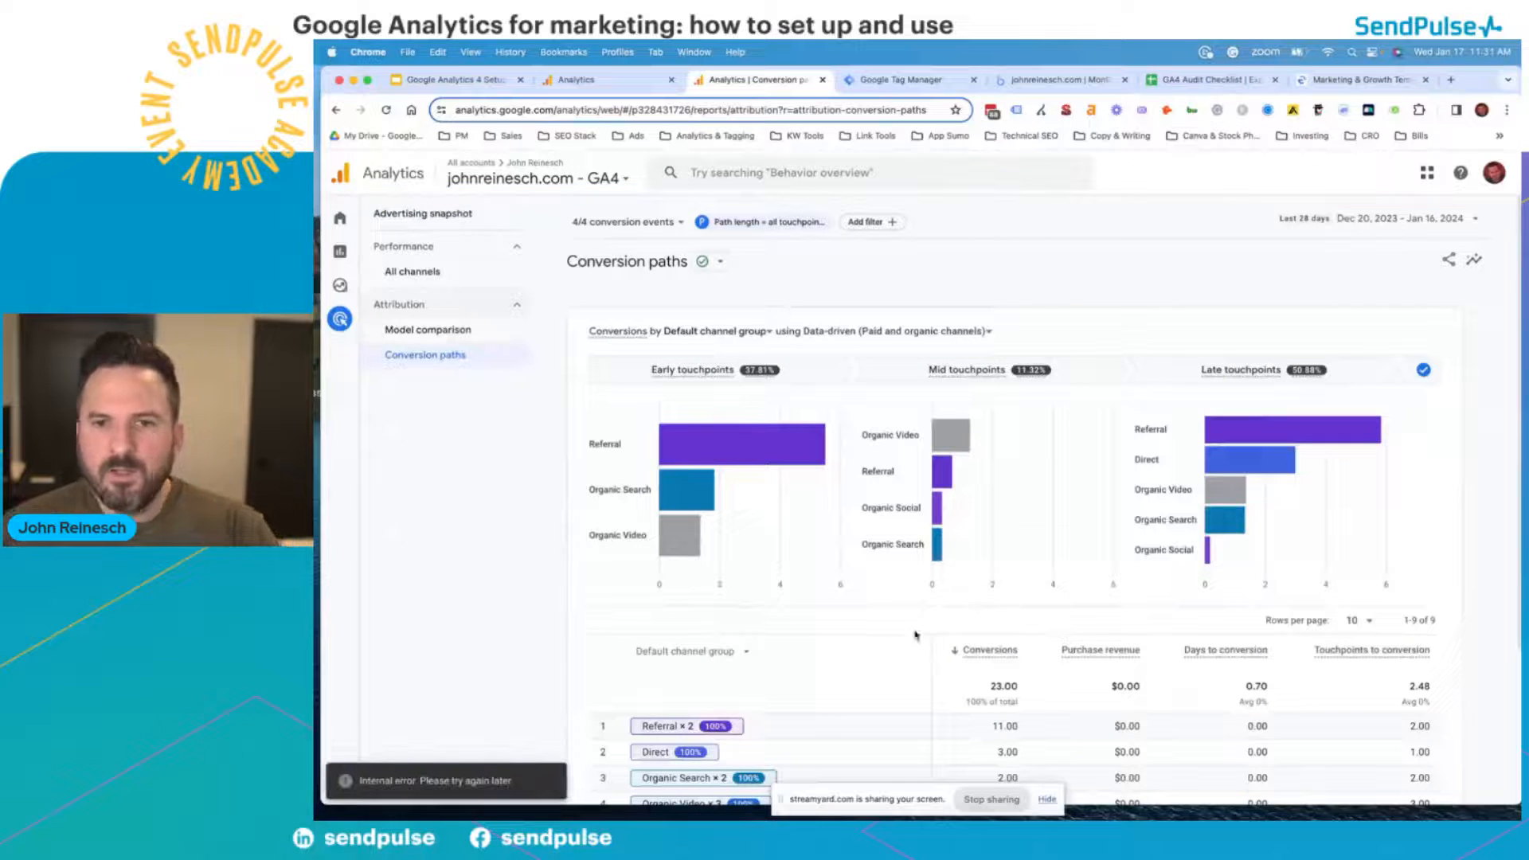
{"action": "scroll", "coordinate": [914, 635], "scroll_direction": "down", "scroll_amount": 1}
{"action": "mouse_move", "coordinate": [895, 473]}
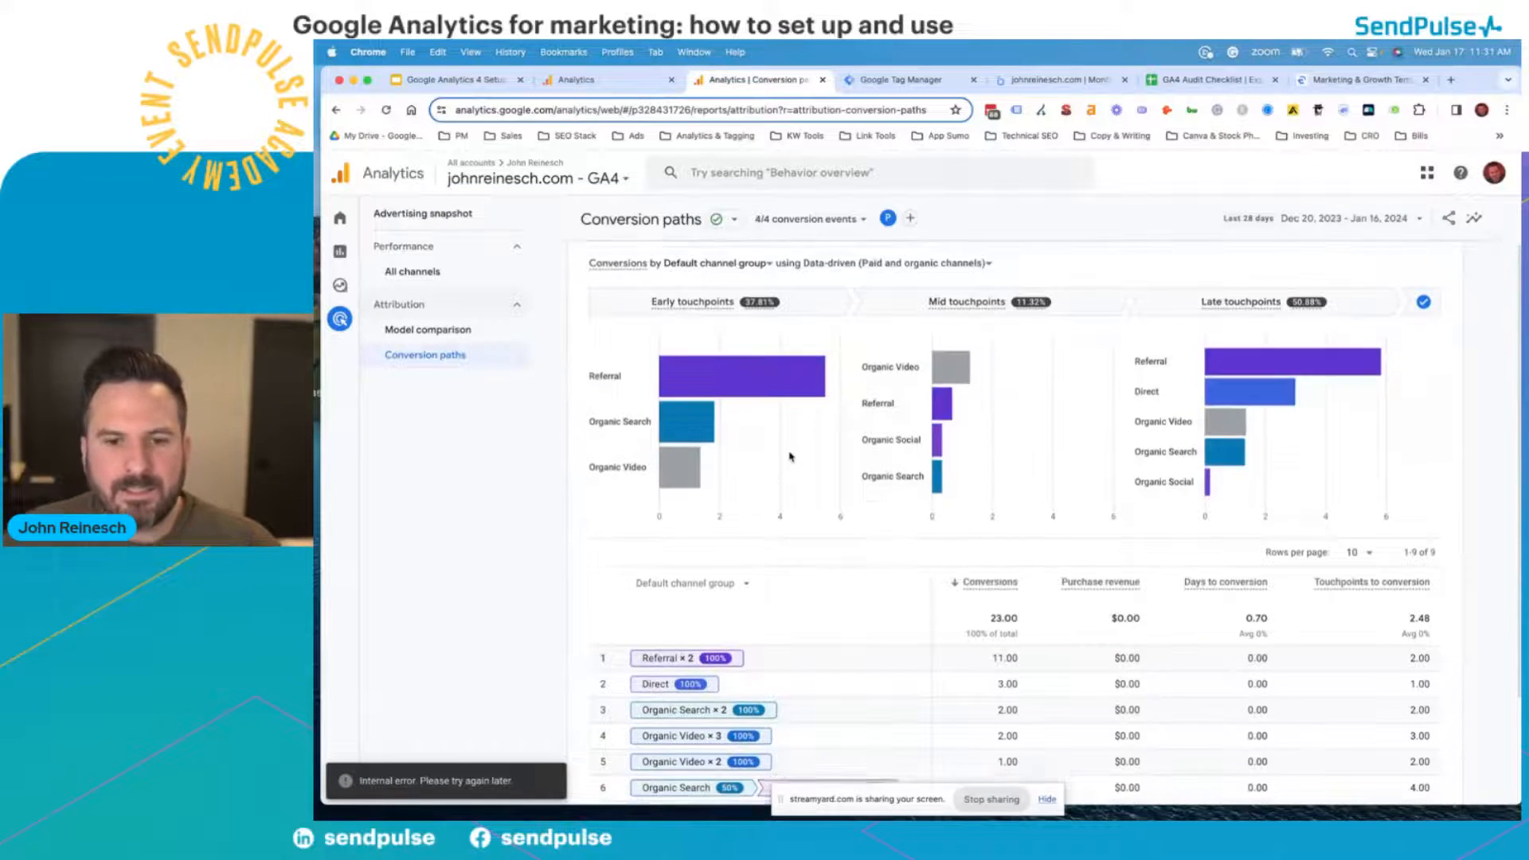
{"action": "scroll", "coordinate": [728, 613], "scroll_direction": "down", "scroll_amount": 1}
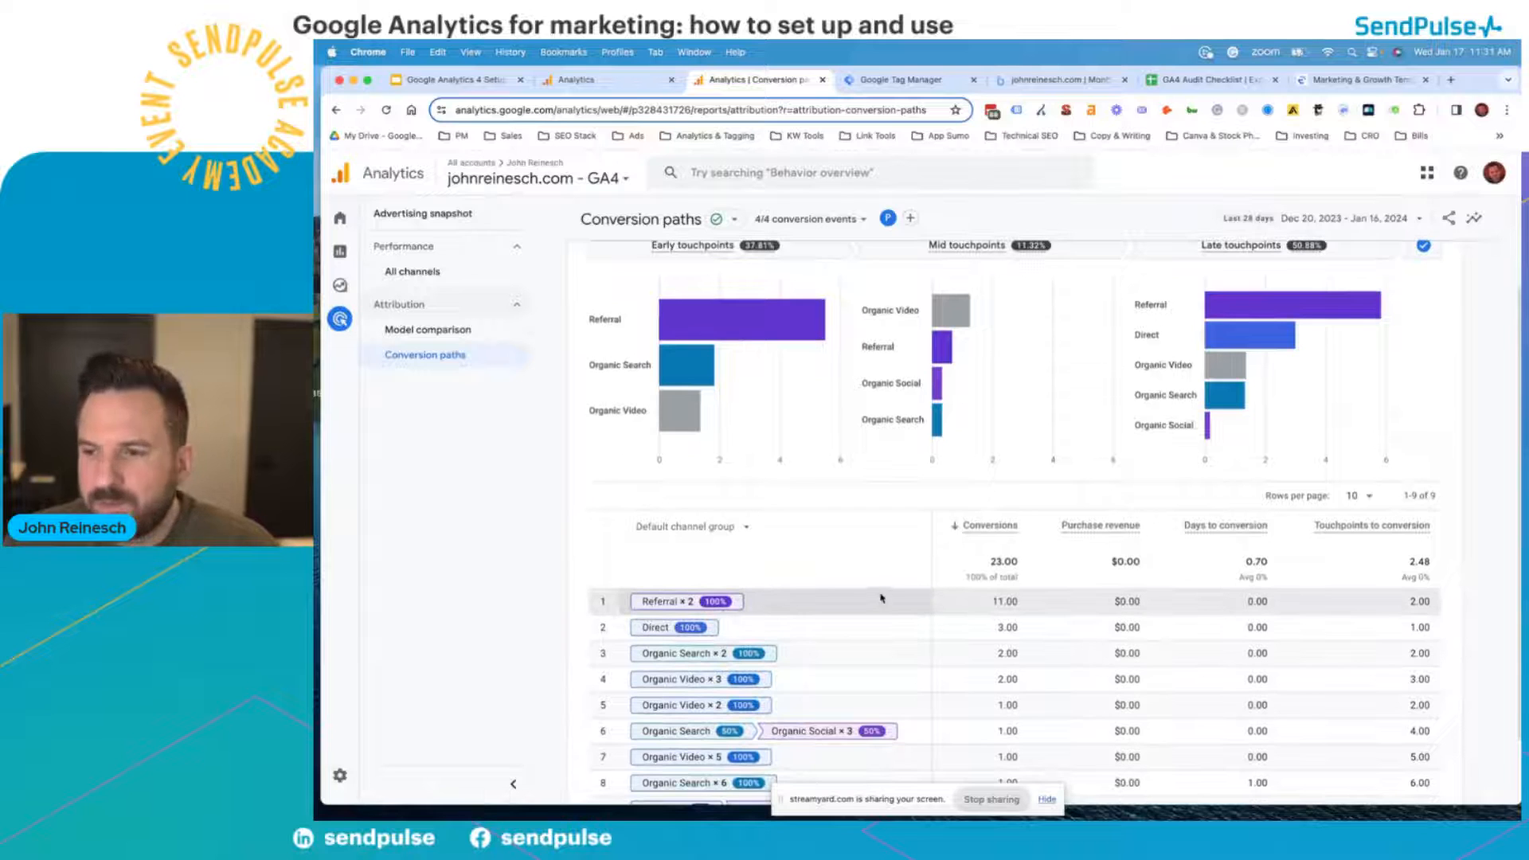
{"action": "scroll", "coordinate": [880, 621], "scroll_direction": "up", "scroll_amount": 2}
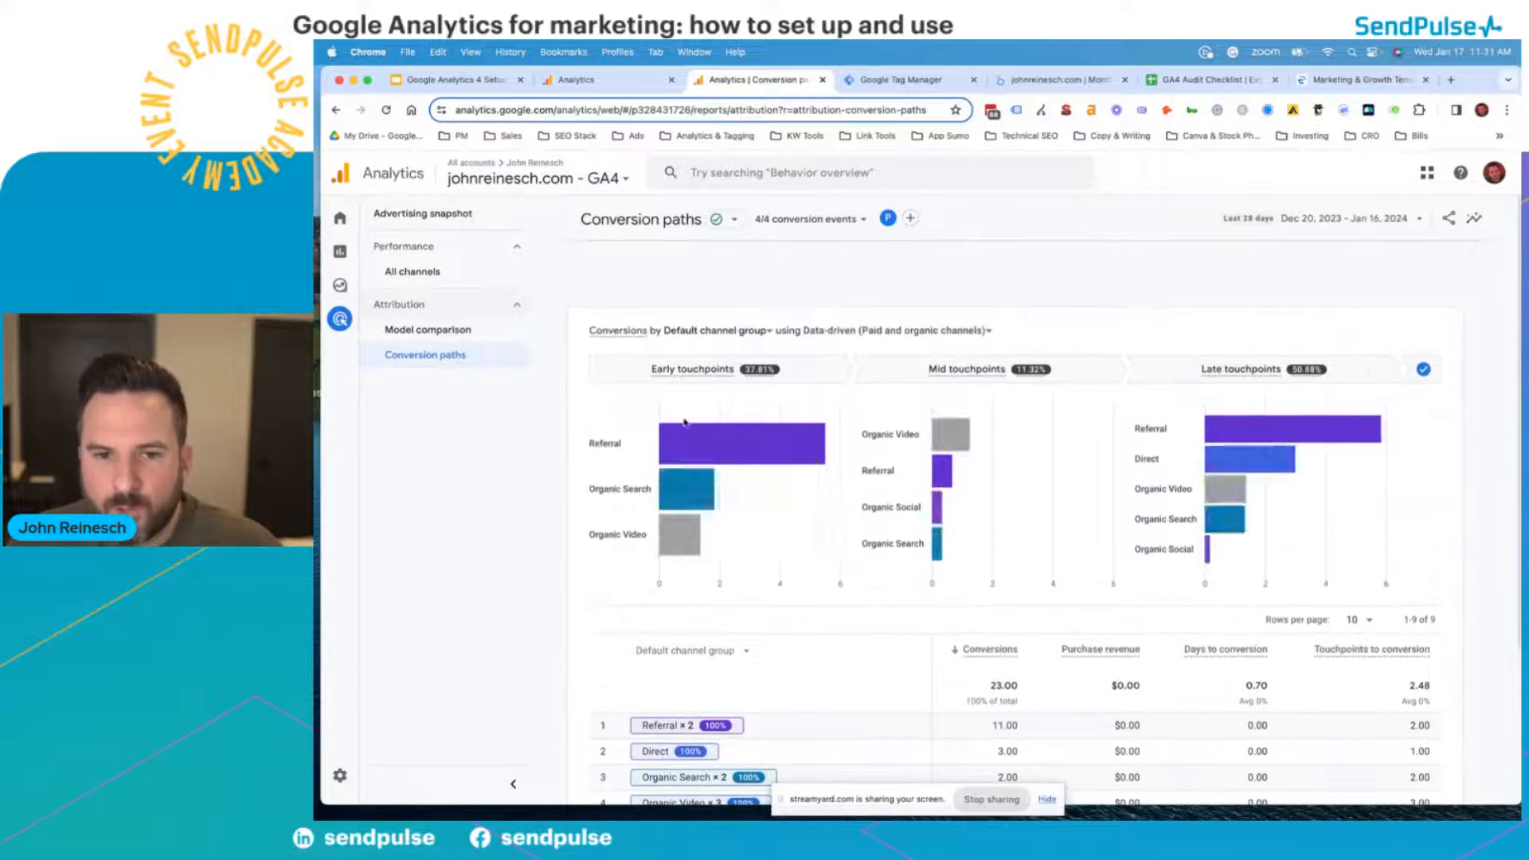
{"action": "mouse_move", "coordinate": [685, 500]}
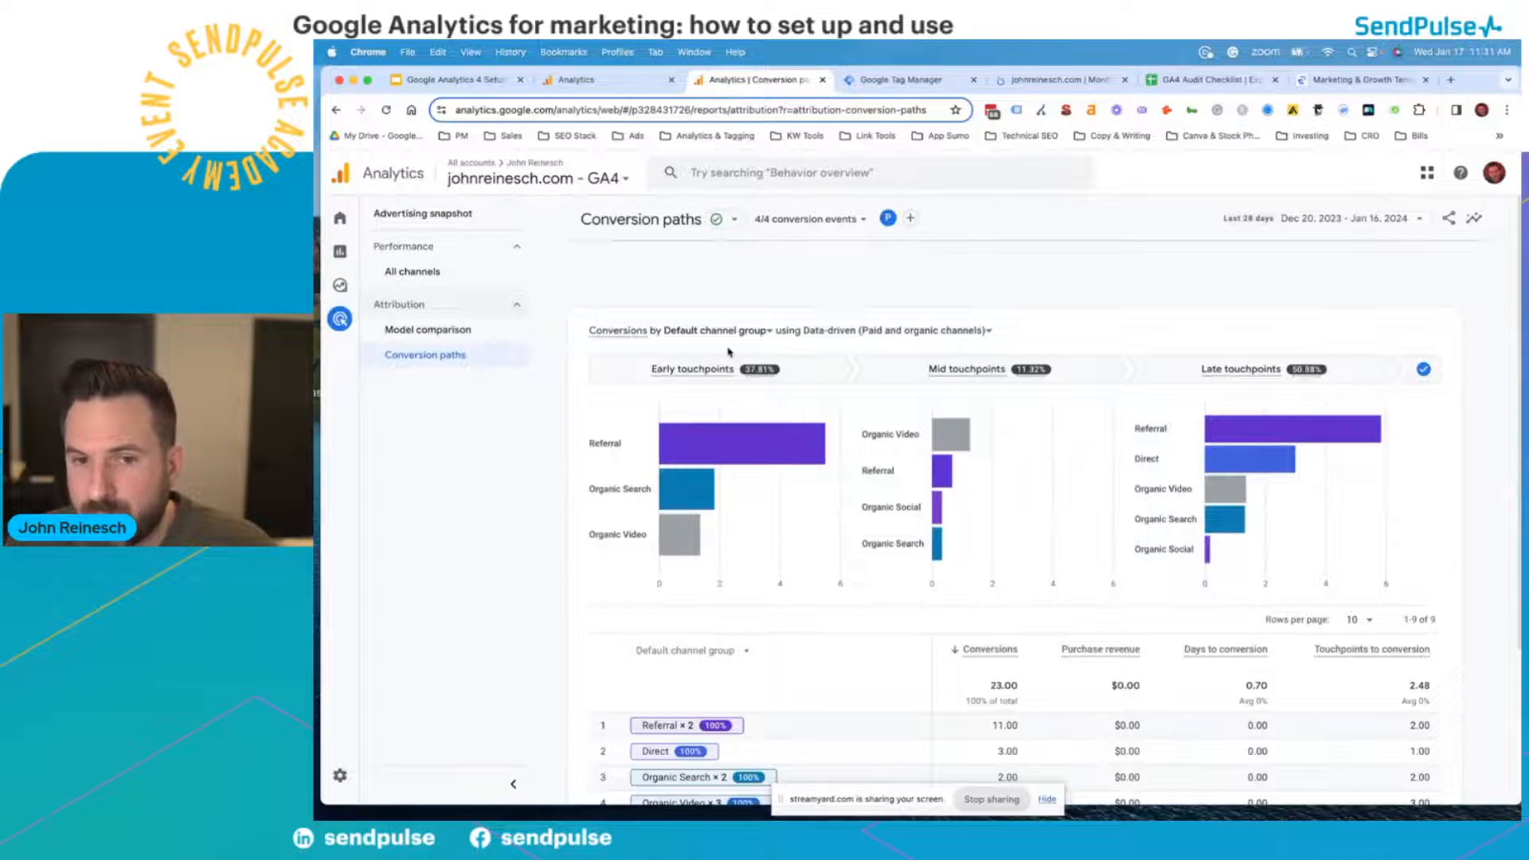
{"action": "mouse_move", "coordinate": [950, 434]}
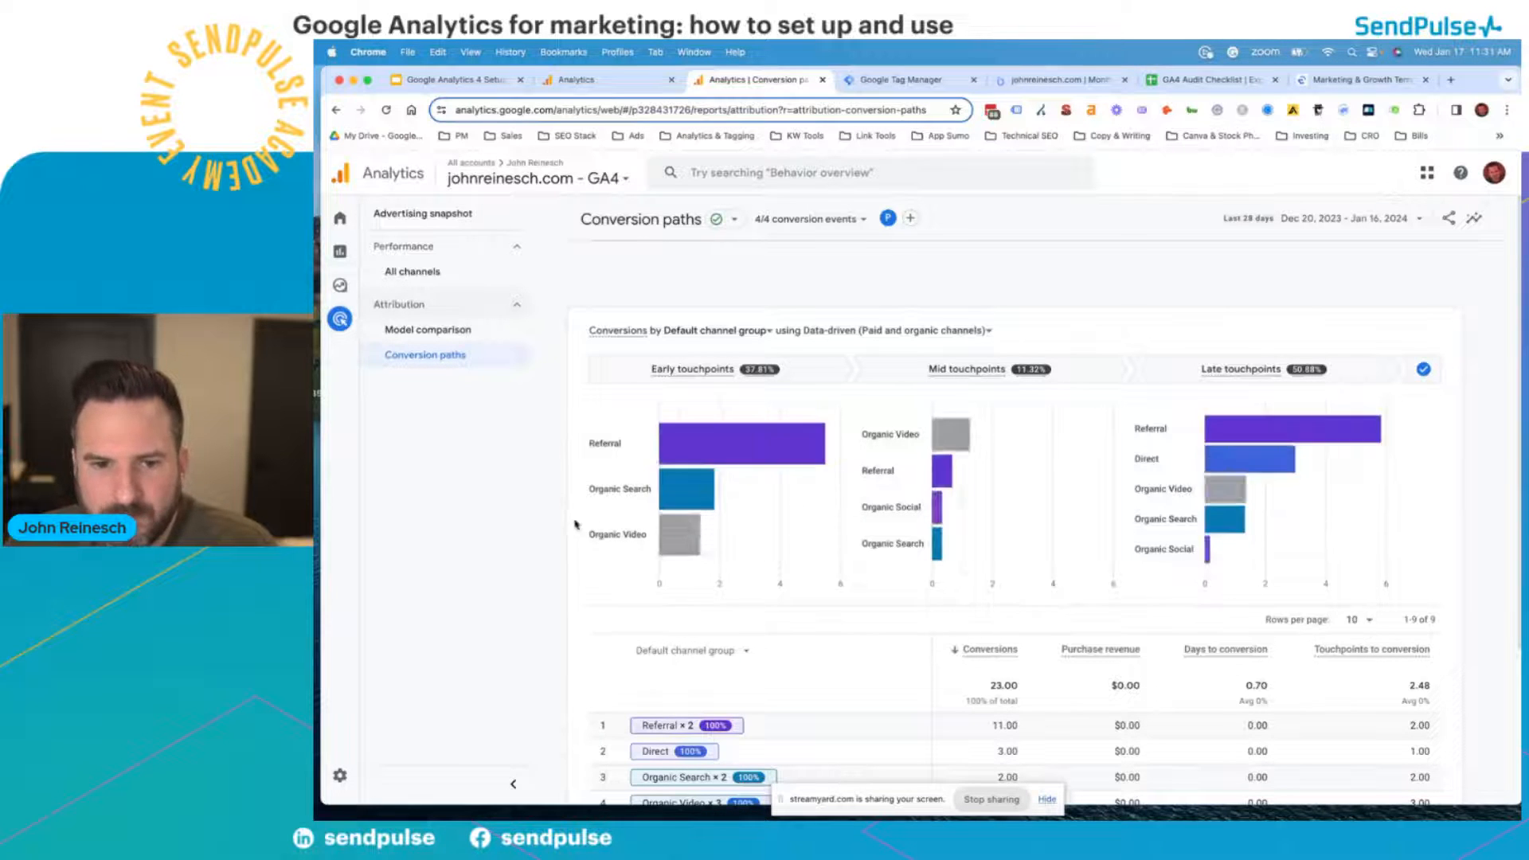
{"action": "mouse_move", "coordinate": [1365, 450]}
- Examine the conversion paths table for each path's channel sequence, credit share, days to conversion and touchpoints
{"action": "scroll", "coordinate": [1218, 612], "scroll_direction": "down", "scroll_amount": 3}
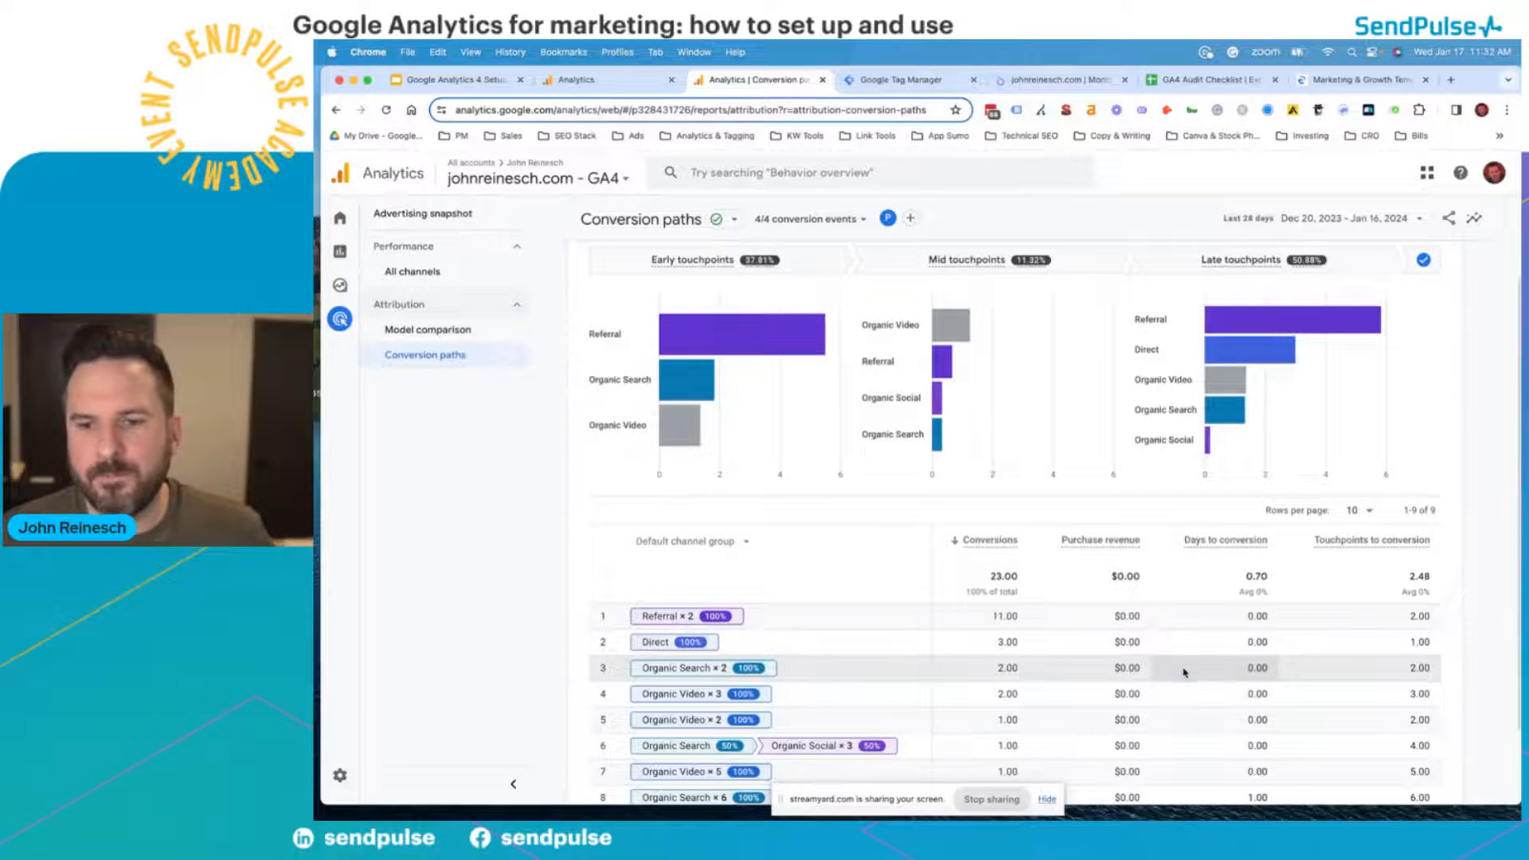
{"action": "scroll", "coordinate": [1184, 673], "scroll_direction": "down", "scroll_amount": 2}
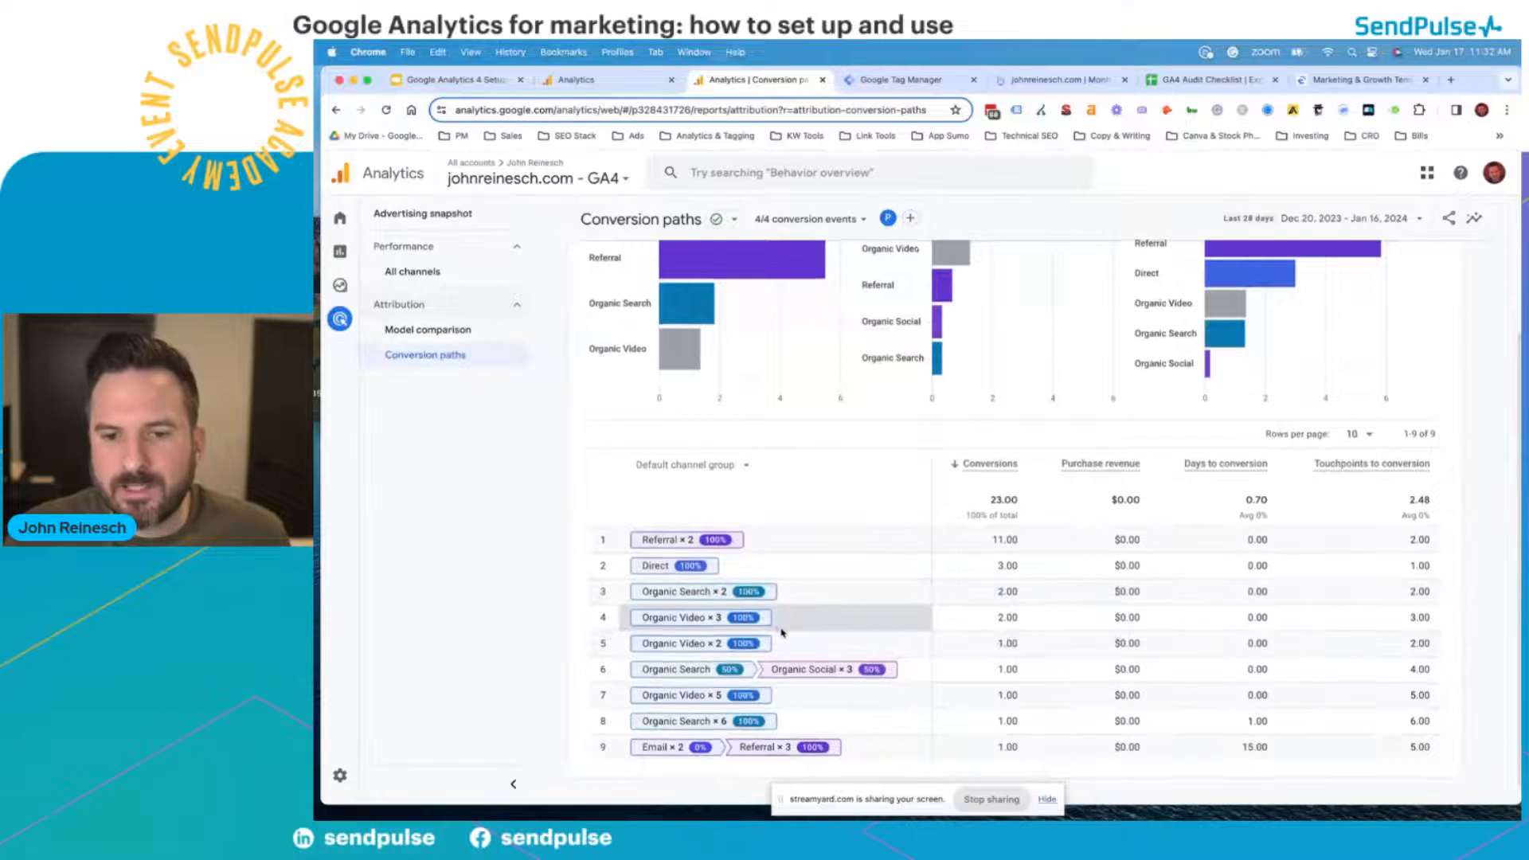
{"action": "scroll", "coordinate": [781, 631], "scroll_direction": "down", "scroll_amount": 1}
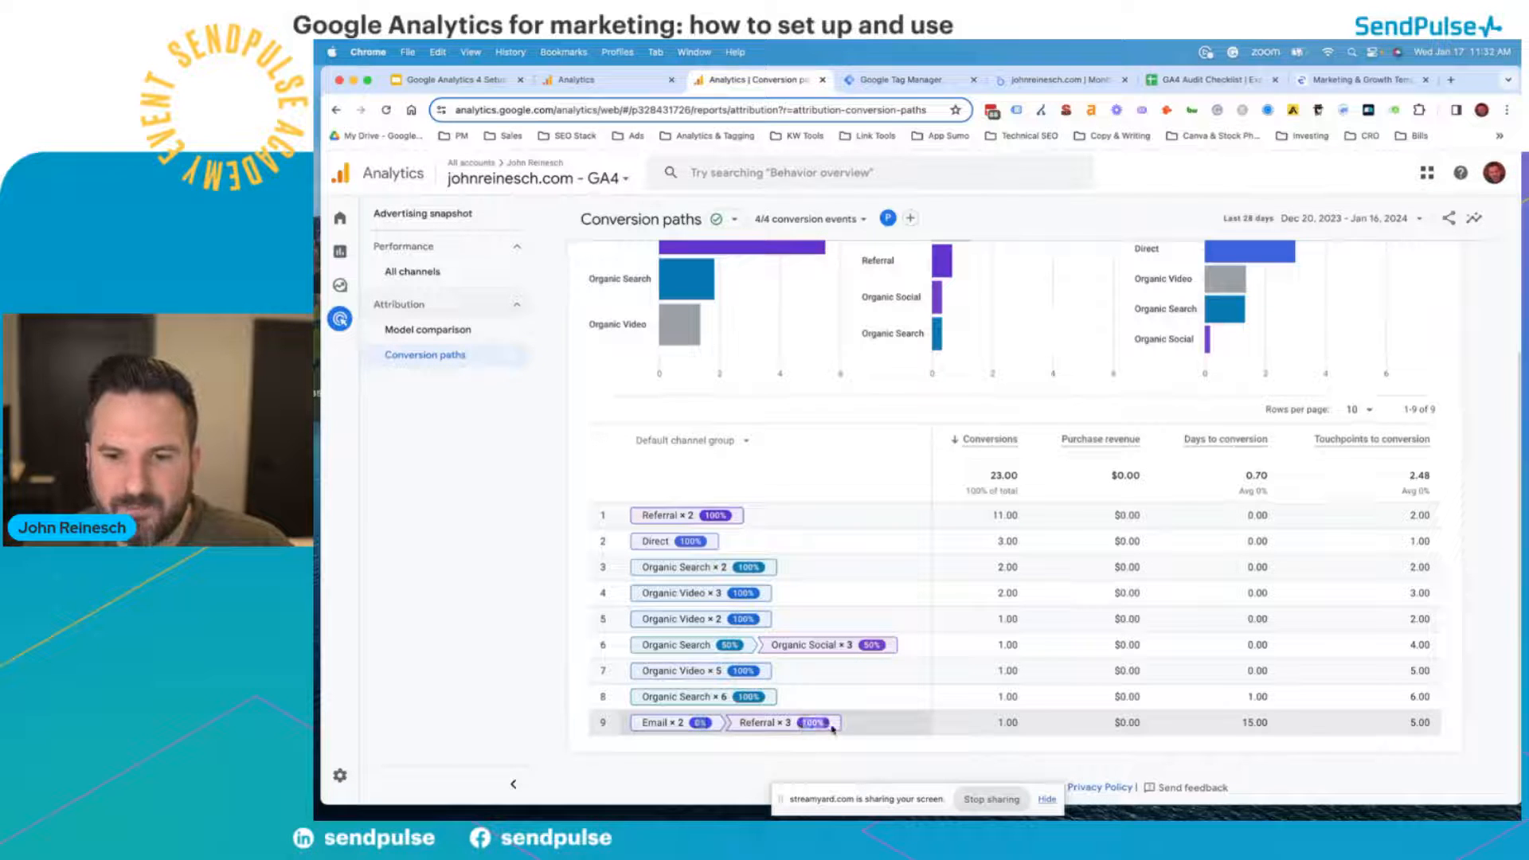
{"action": "left_click", "coordinate": [1358, 410]}
{"action": "left_click", "coordinate": [592, 411]}
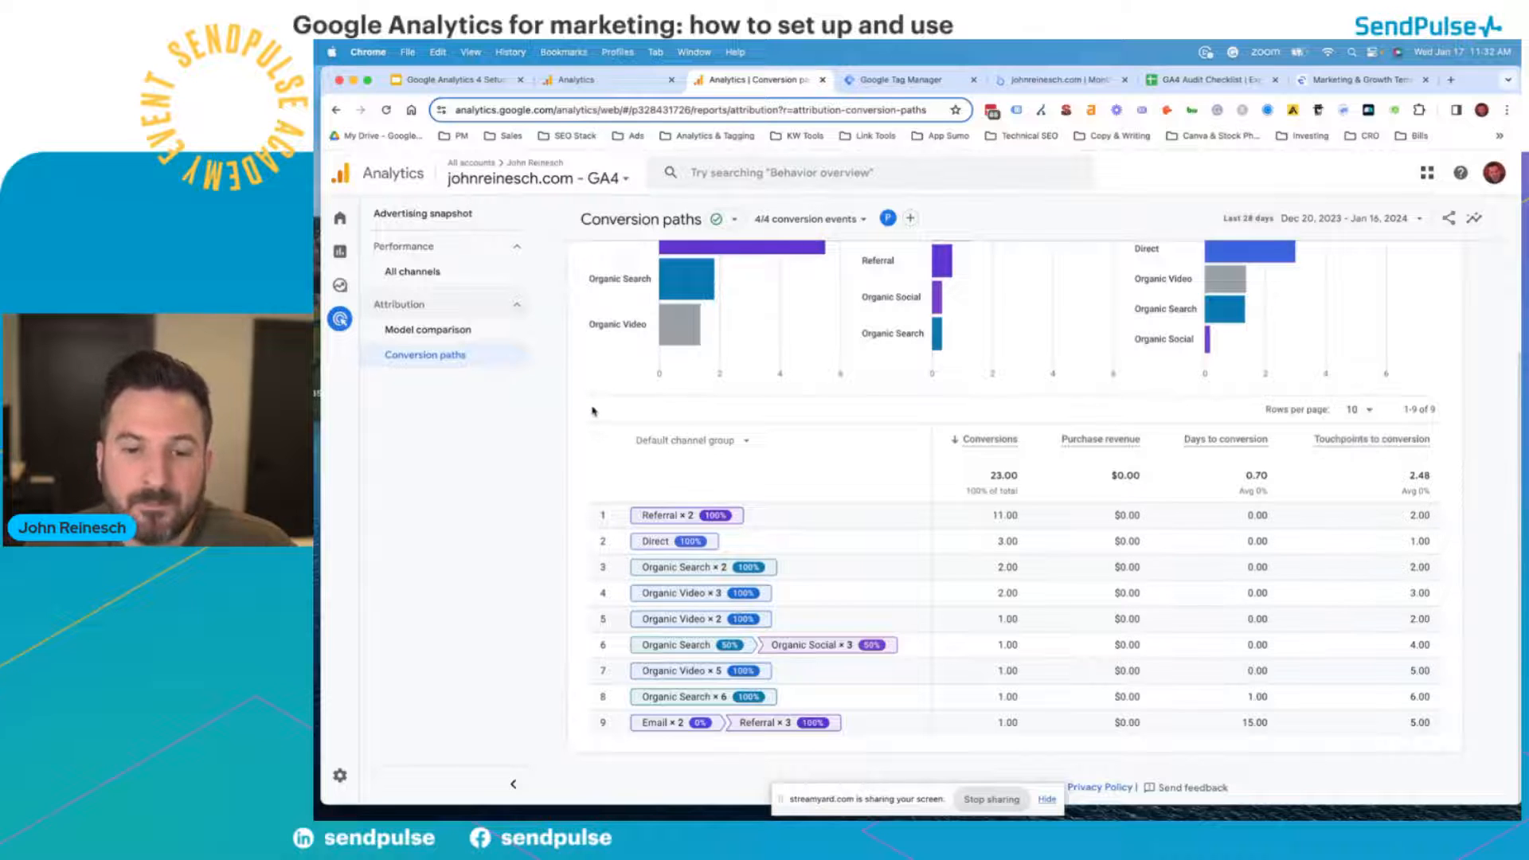
{"action": "scroll", "coordinate": [754, 409], "scroll_direction": "up", "scroll_amount": 3}
{"action": "scroll", "coordinate": [789, 478], "scroll_direction": "down", "scroll_amount": 3}
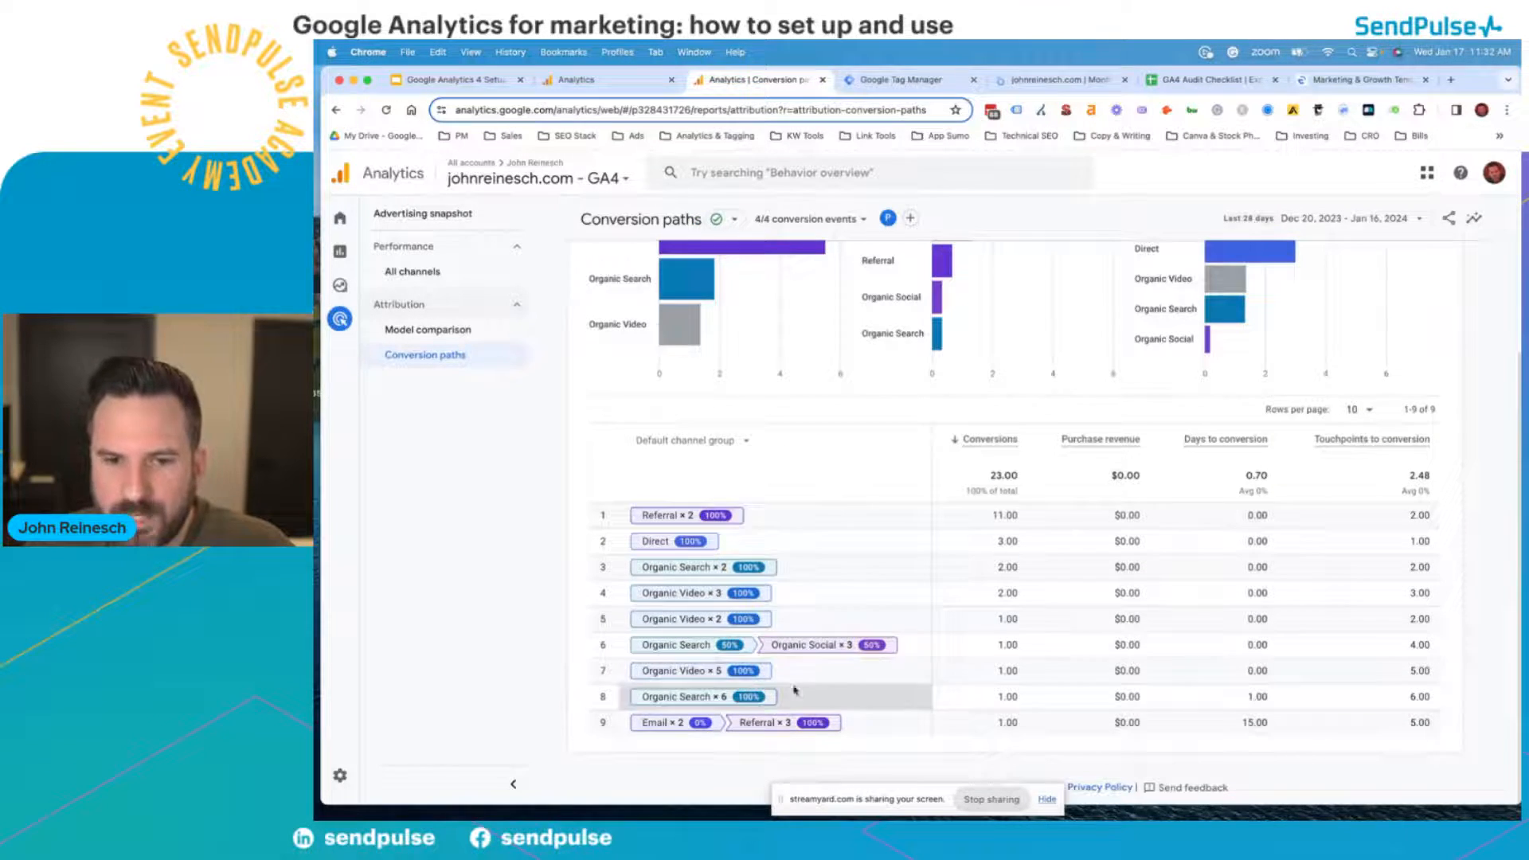
{"action": "scroll", "coordinate": [881, 642], "scroll_direction": "up", "scroll_amount": 3}
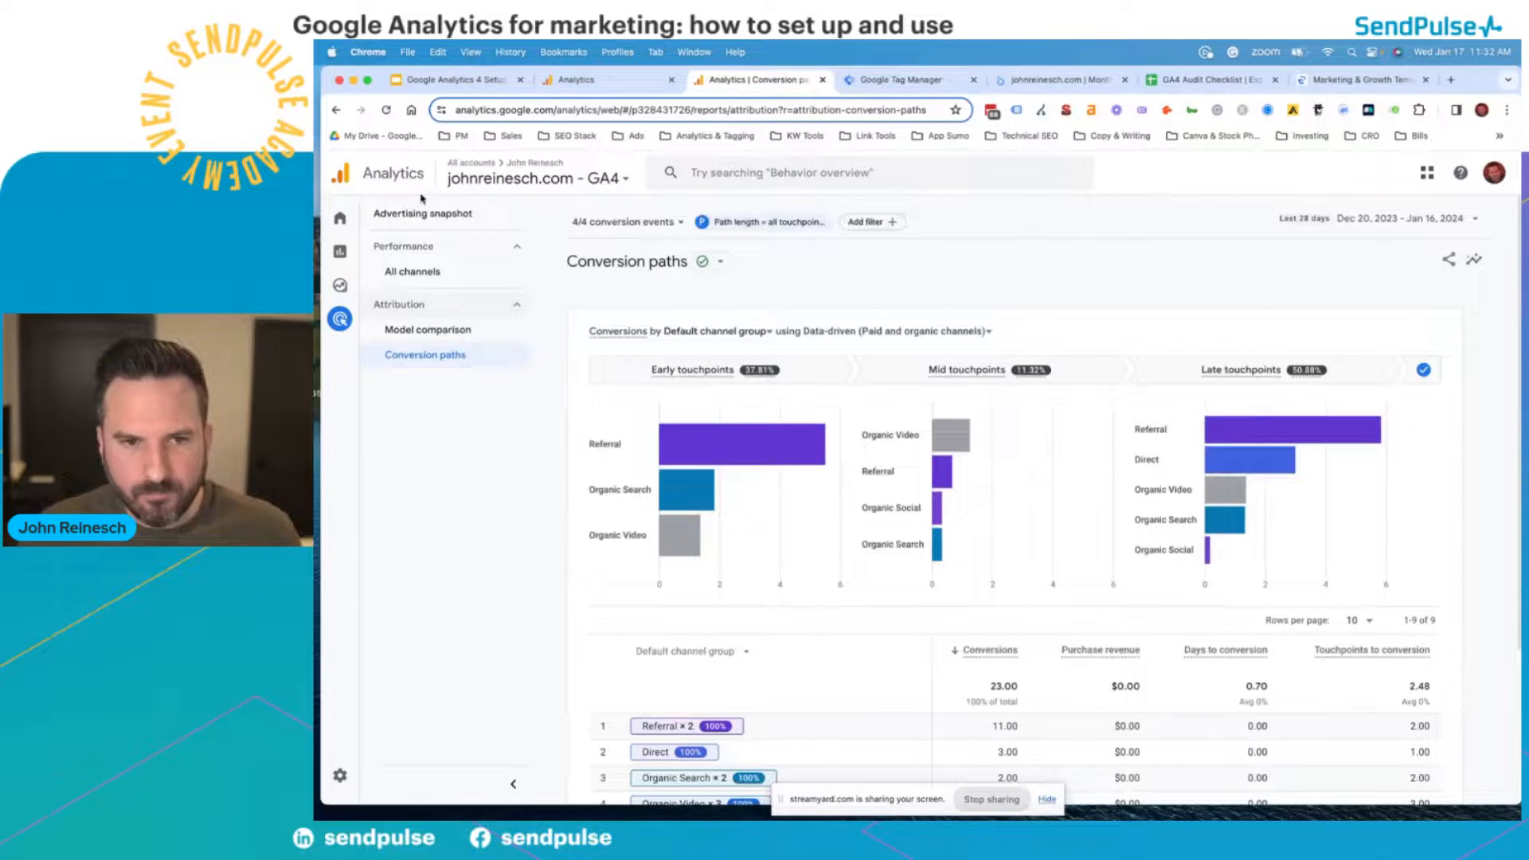
- Open the Model comparison report and compare Organic Social conversions under the last click and data-driven models
{"action": "left_click", "coordinate": [441, 329]}
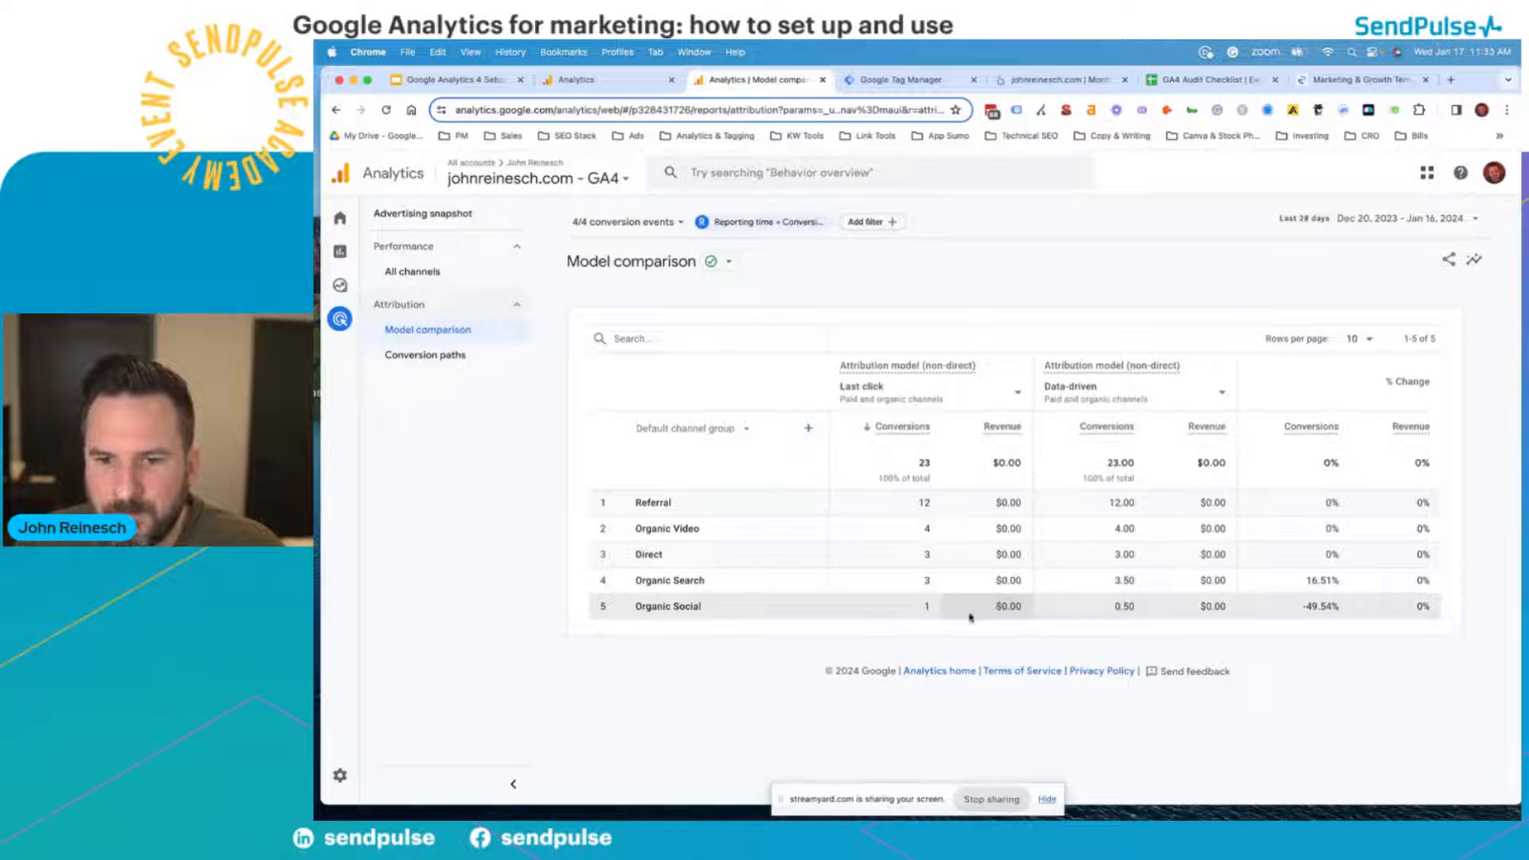
{"action": "left_click_drag", "start_coordinate": [1136, 606], "coordinate": [1150, 607]}
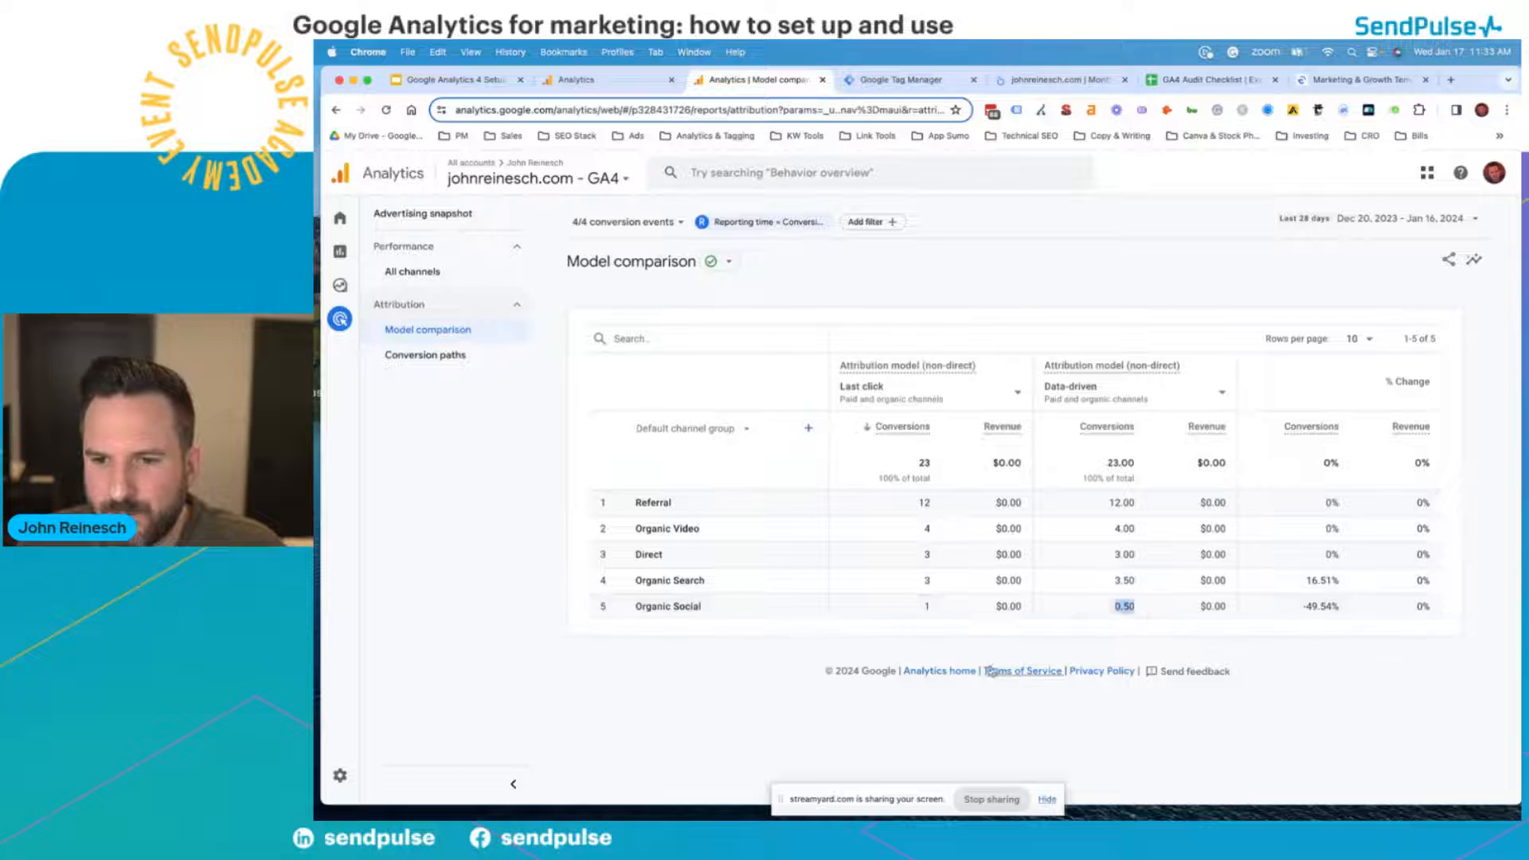
{"action": "left_click", "coordinate": [772, 633]}
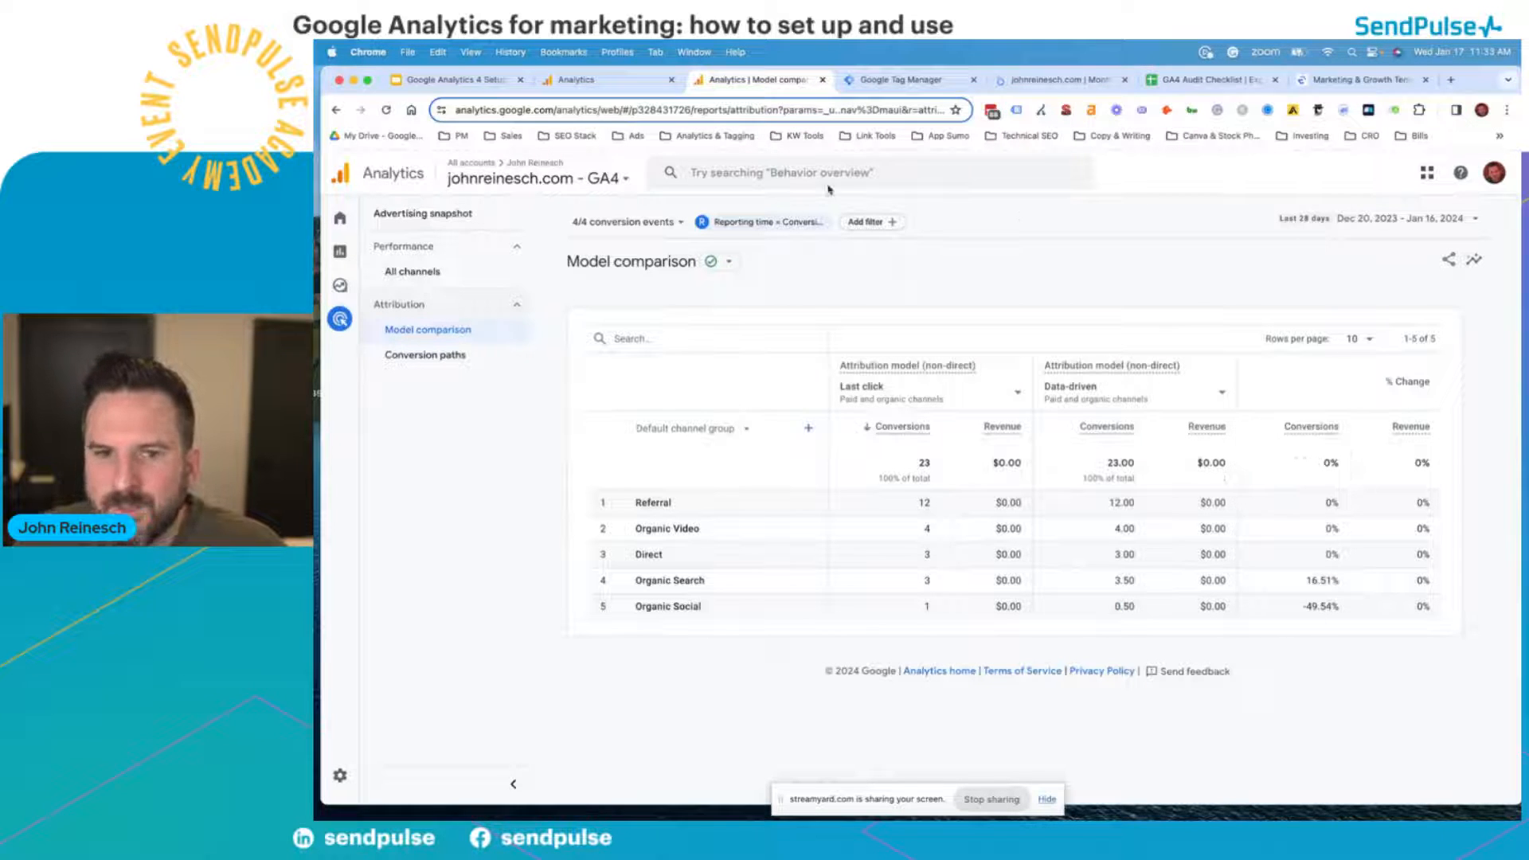
- Set the model comparison date range to Oct 1, 2023 – Jan 17, 2024 and view the first column's attribution model options
{"action": "left_click", "coordinate": [1402, 218]}
{"action": "scroll", "coordinate": [1167, 396], "scroll_direction": "up", "scroll_amount": 5}
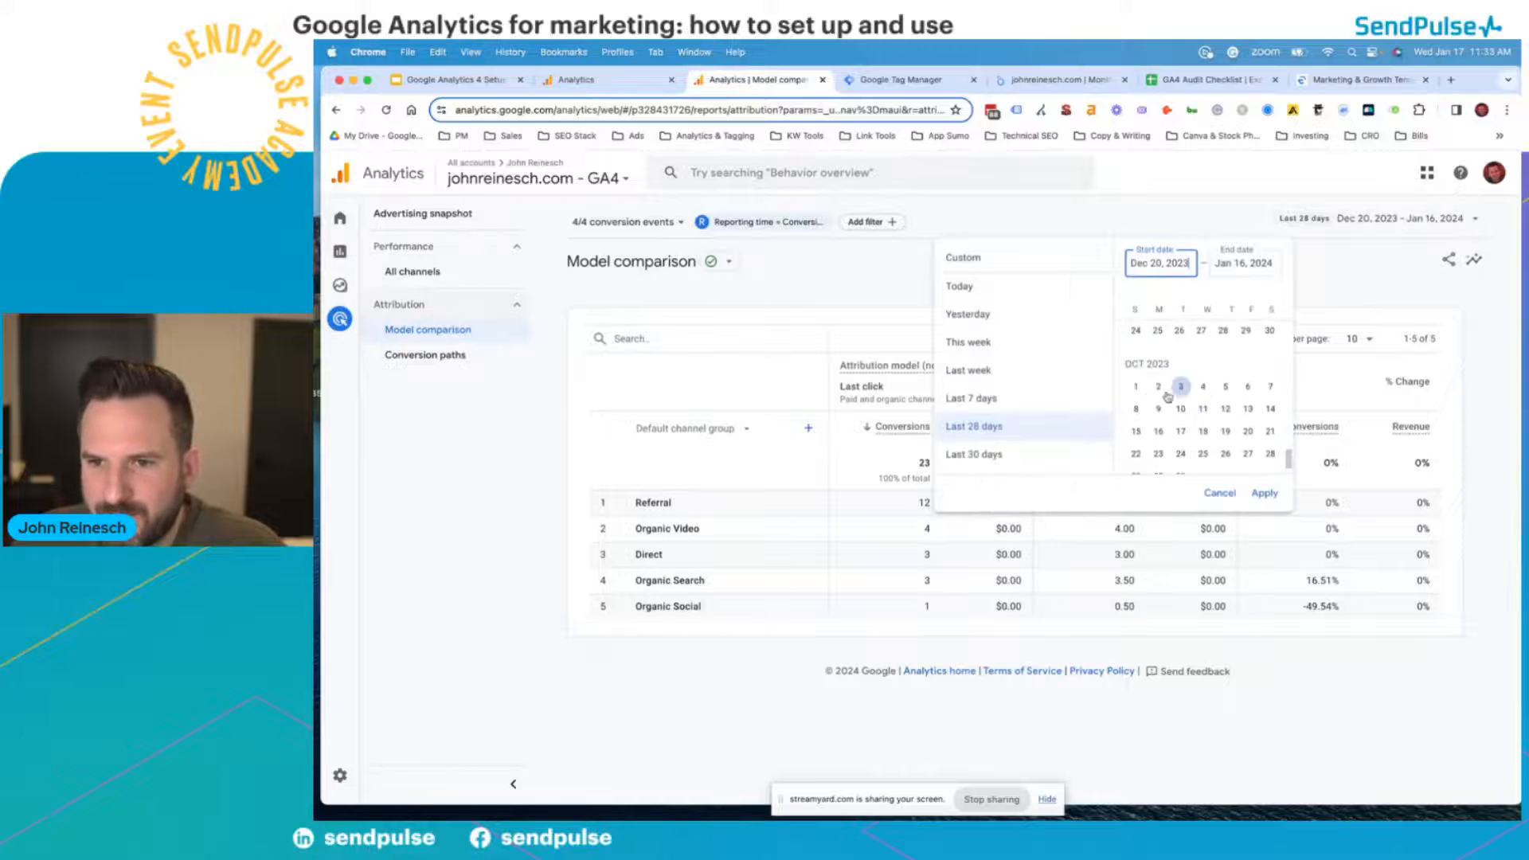
{"action": "left_click", "coordinate": [1136, 386]}
{"action": "scroll", "coordinate": [1194, 422], "scroll_direction": "down", "scroll_amount": 5}
{"action": "left_click", "coordinate": [1202, 418]}
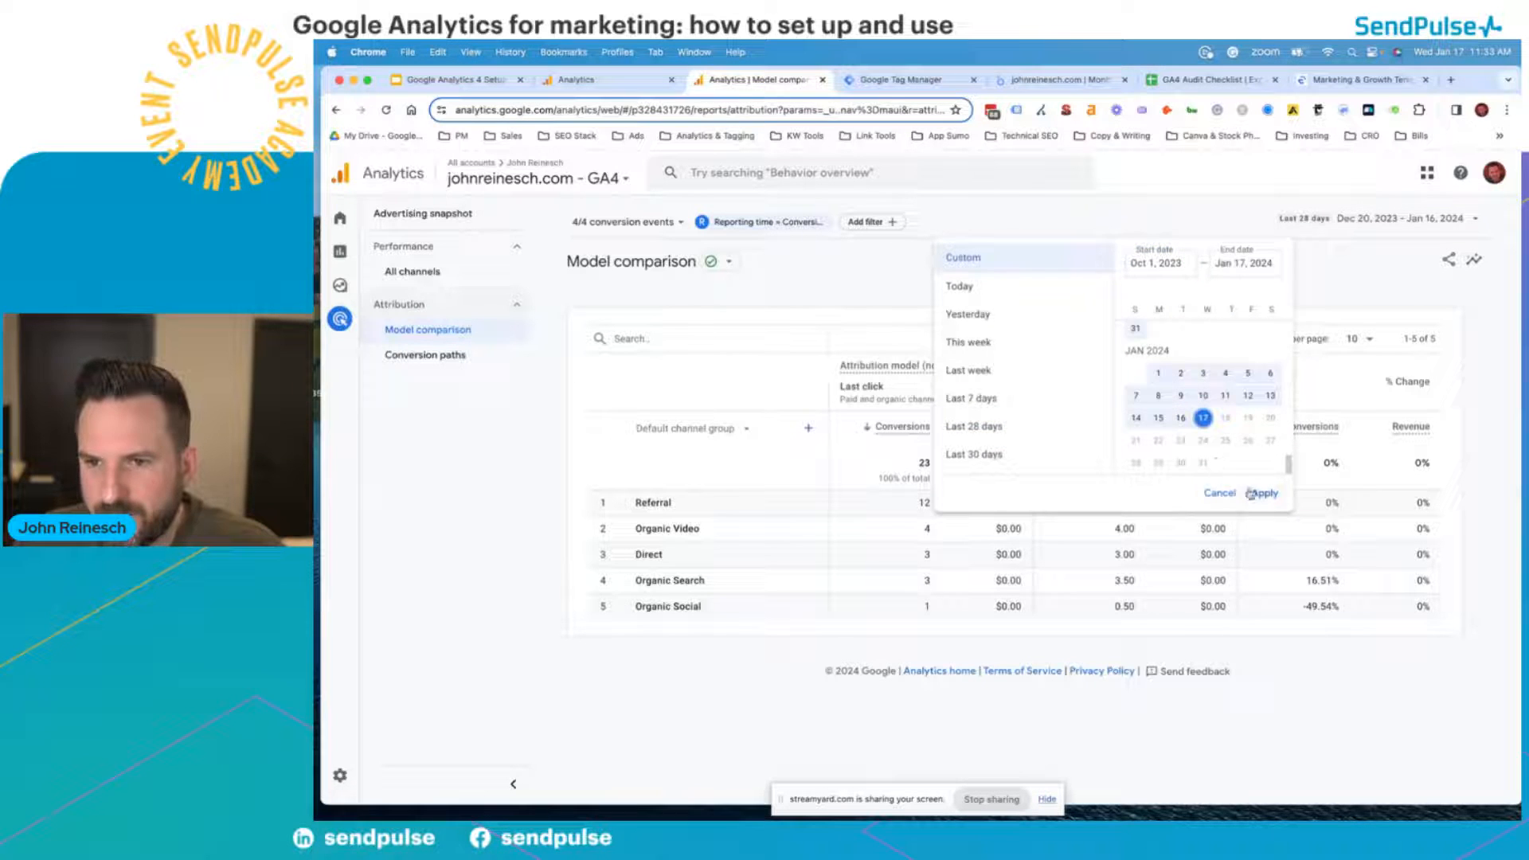
{"action": "left_click", "coordinate": [1263, 493]}
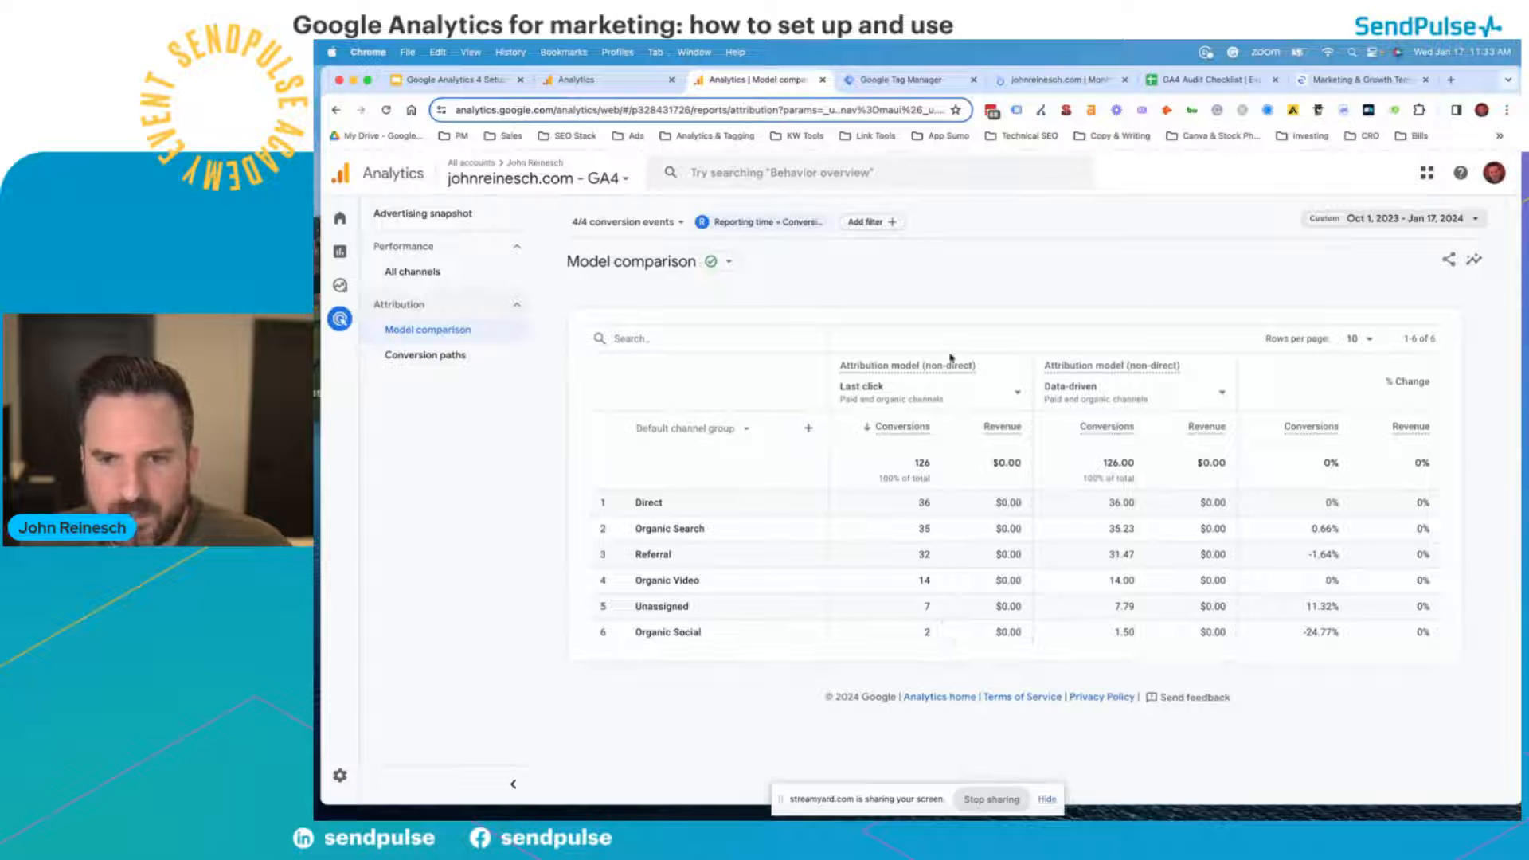
{"action": "left_click", "coordinate": [994, 400]}
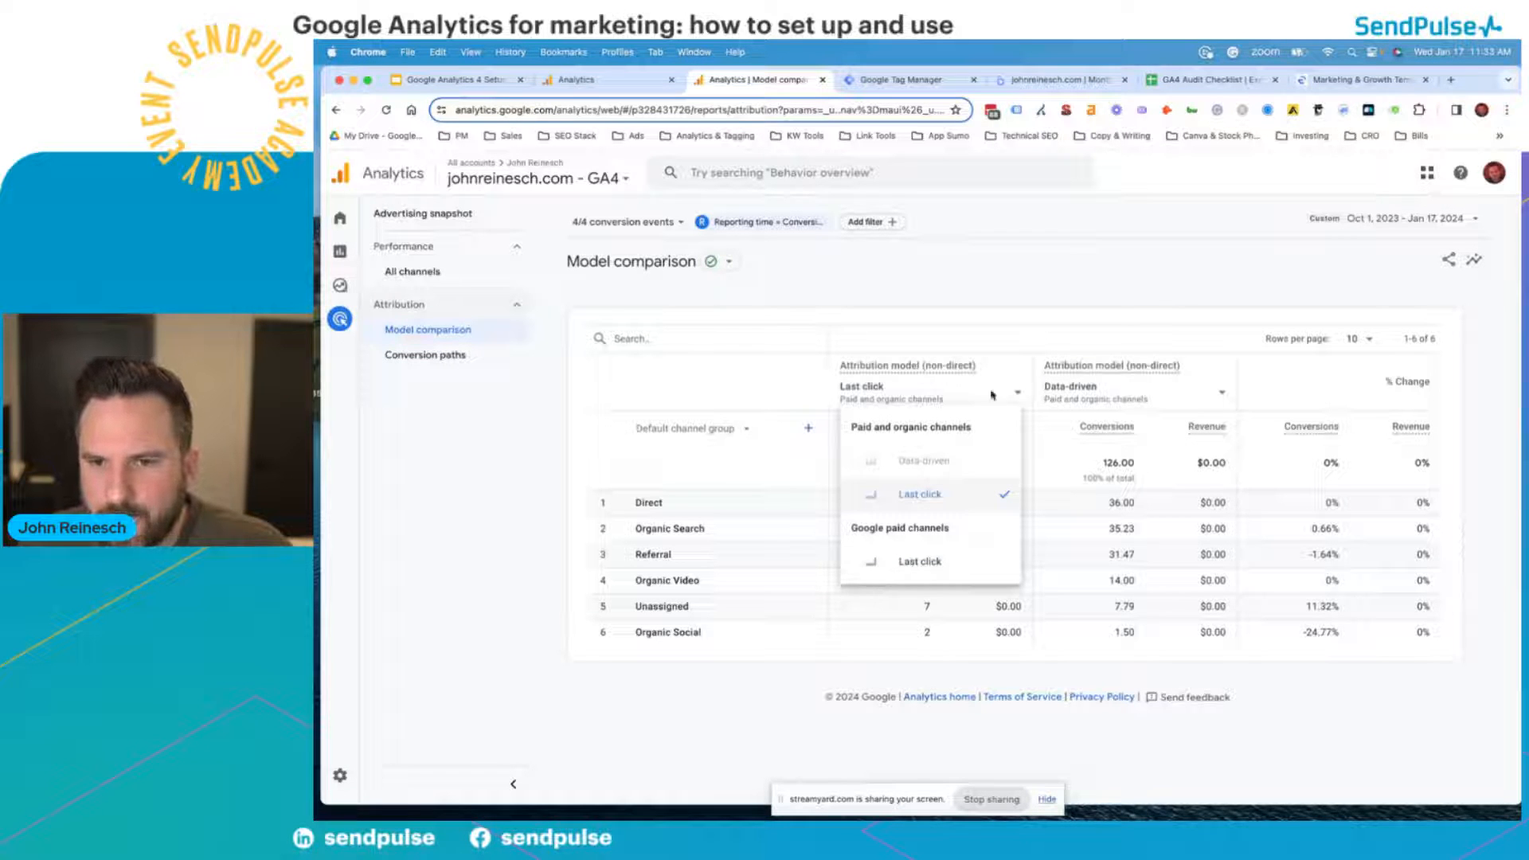
{"action": "left_click", "coordinate": [946, 400]}
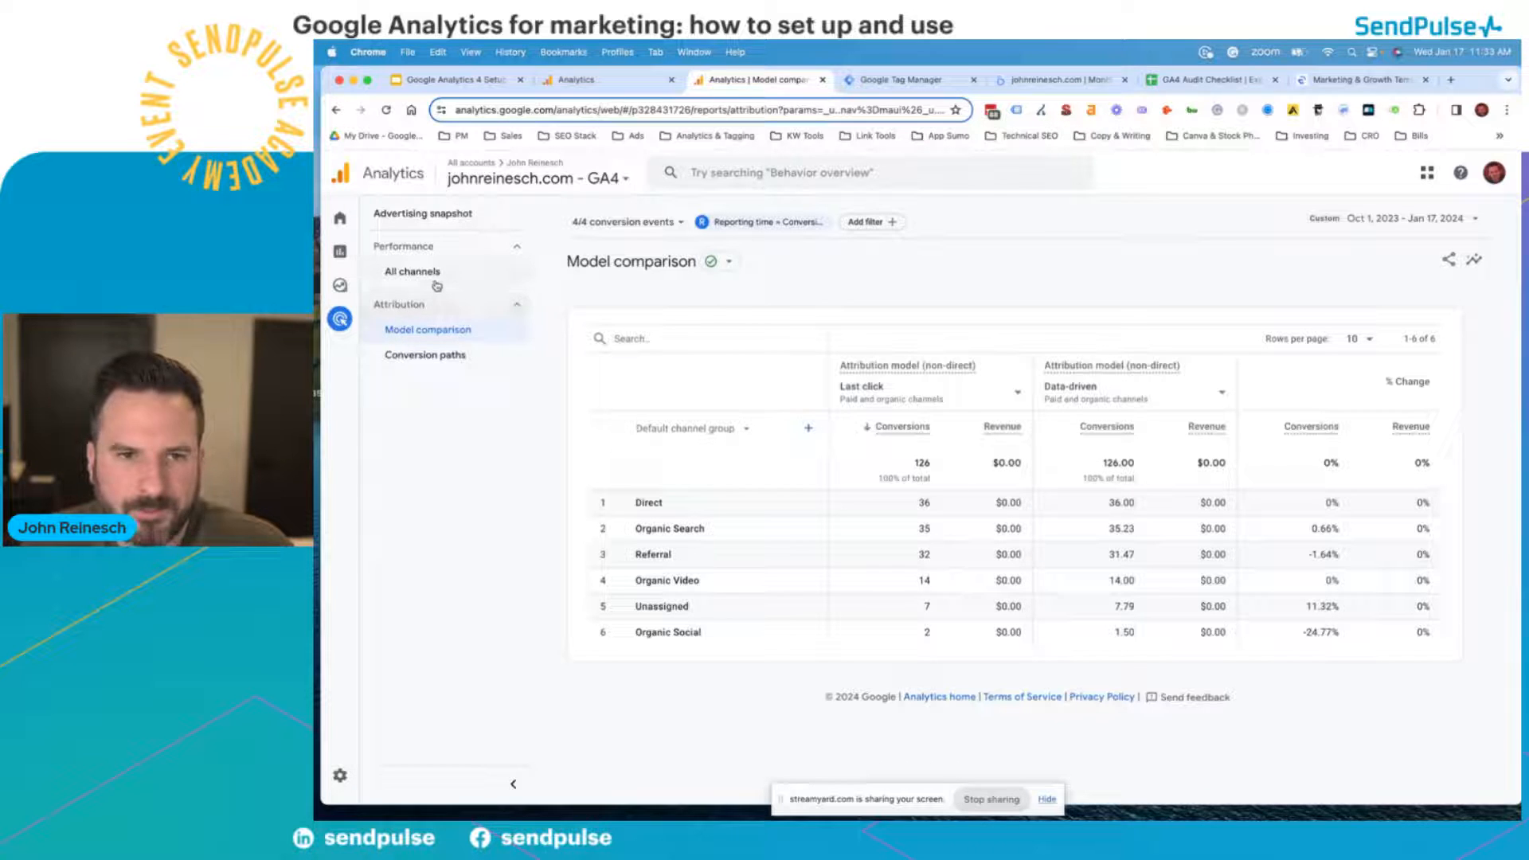
- Open the property's Reporting identity settings from the Data display section of Admin
{"action": "mouse_move", "coordinate": [386, 321]}
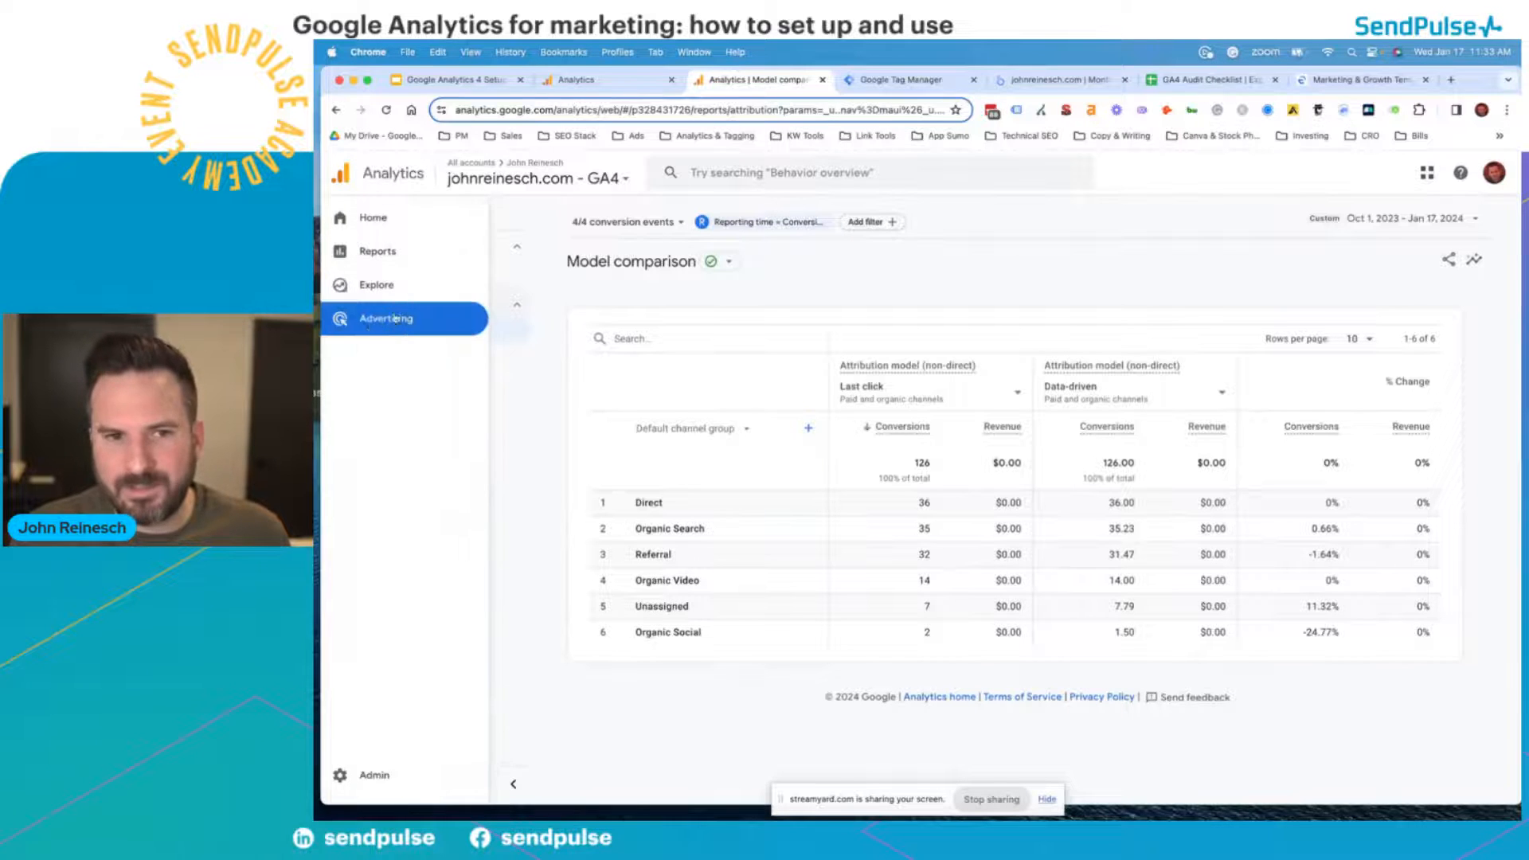
{"action": "left_click", "coordinate": [374, 776]}
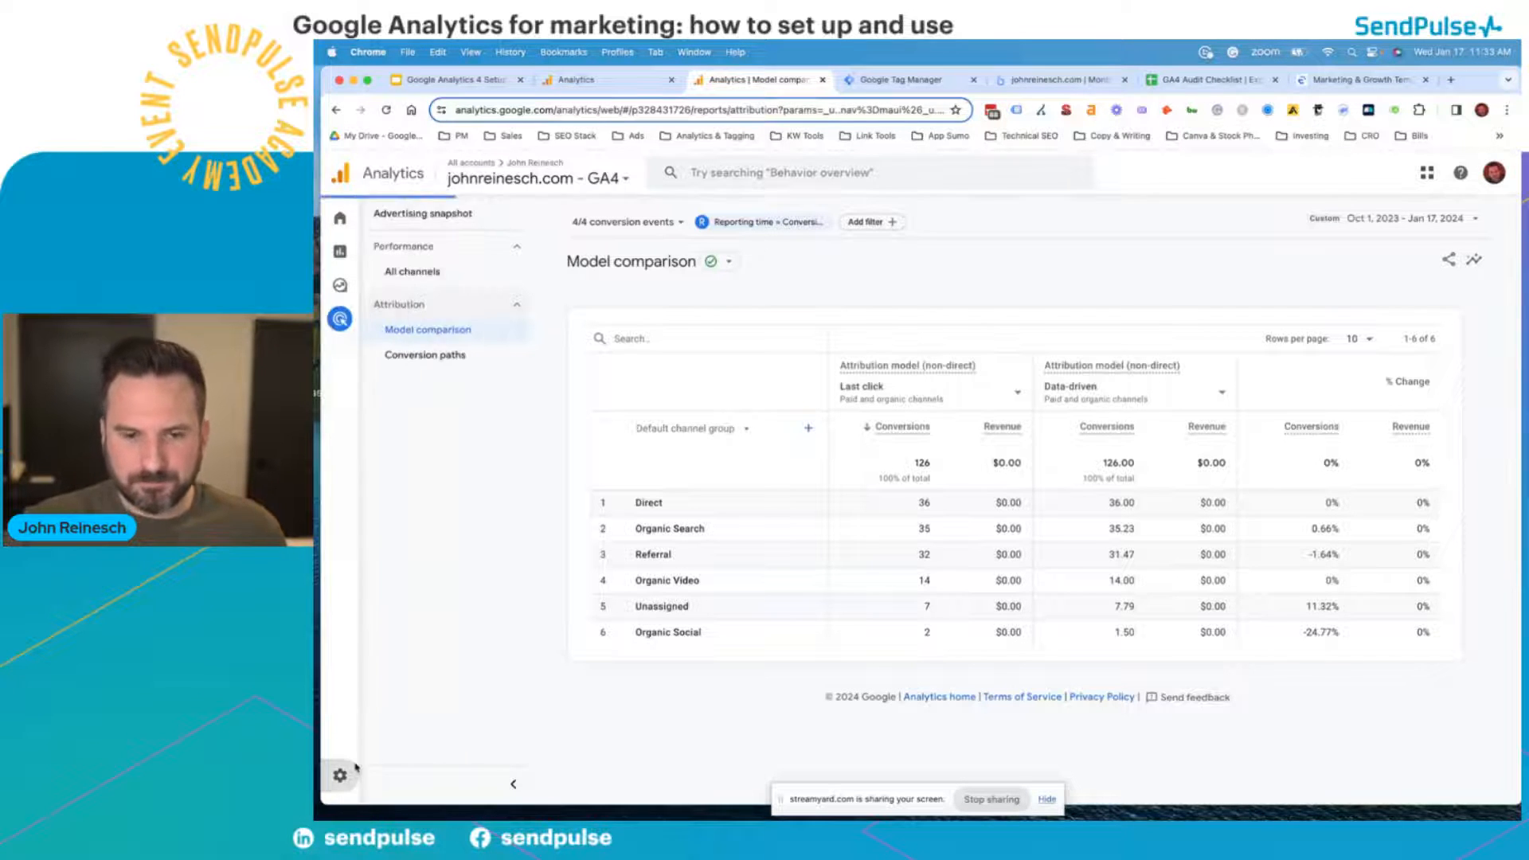
{"action": "scroll", "coordinate": [659, 456], "scroll_direction": "down", "scroll_amount": 4}
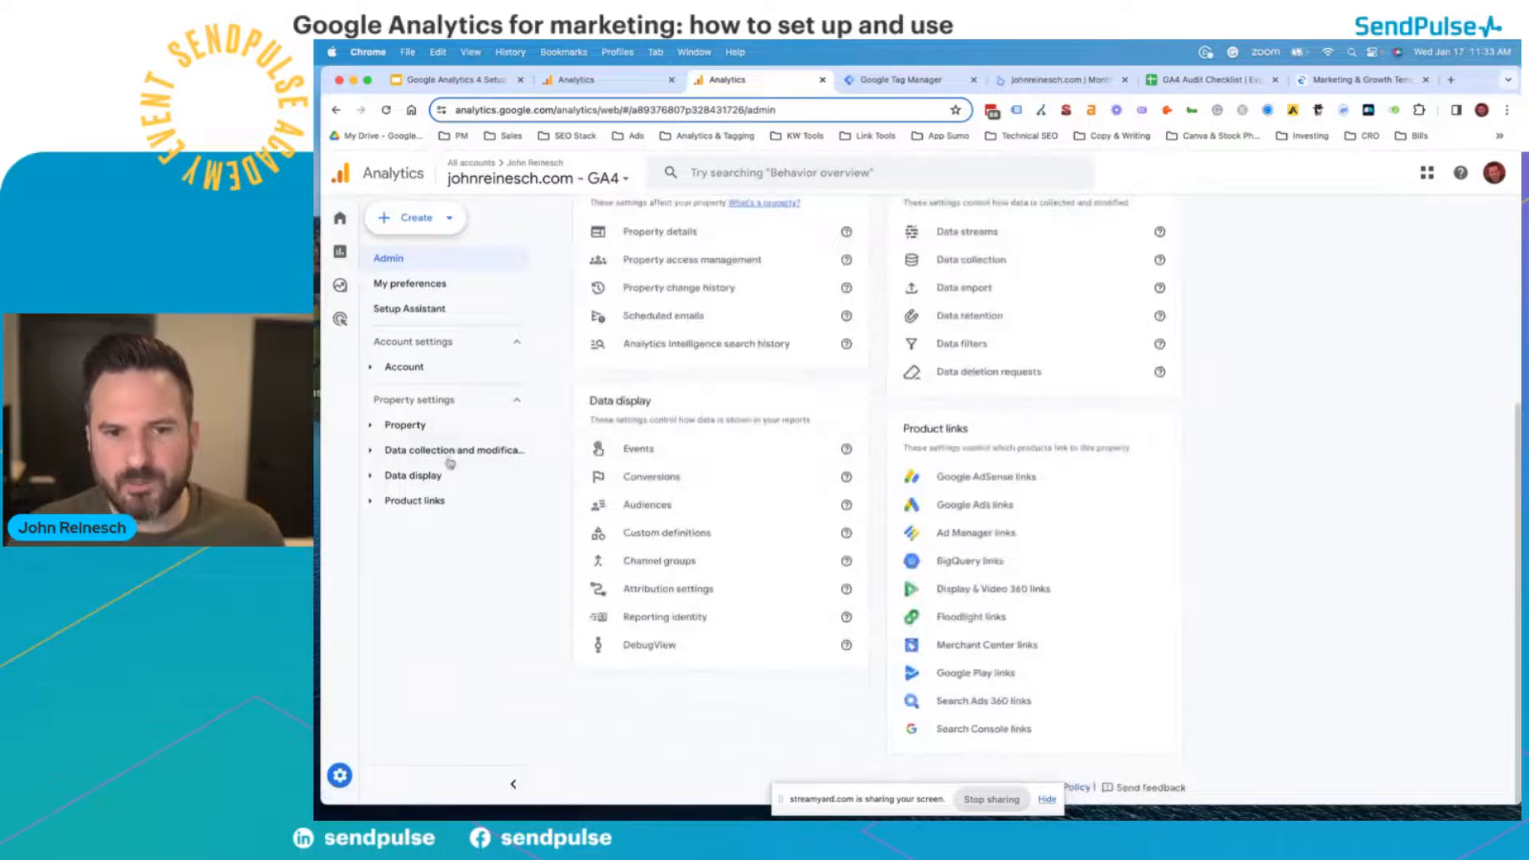
{"action": "left_click", "coordinate": [384, 476]}
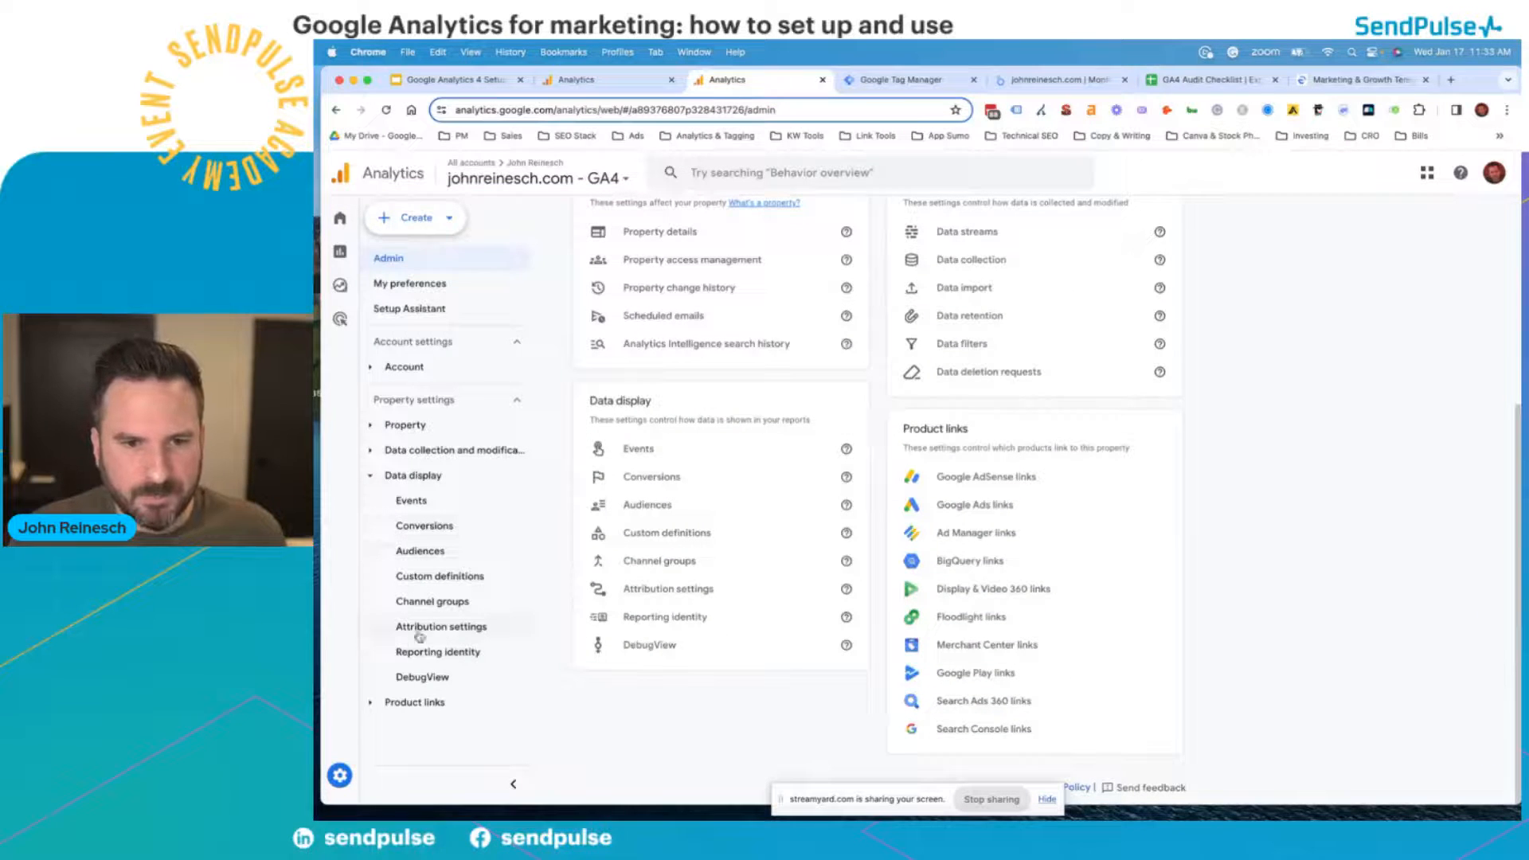
{"action": "left_click", "coordinate": [462, 652]}
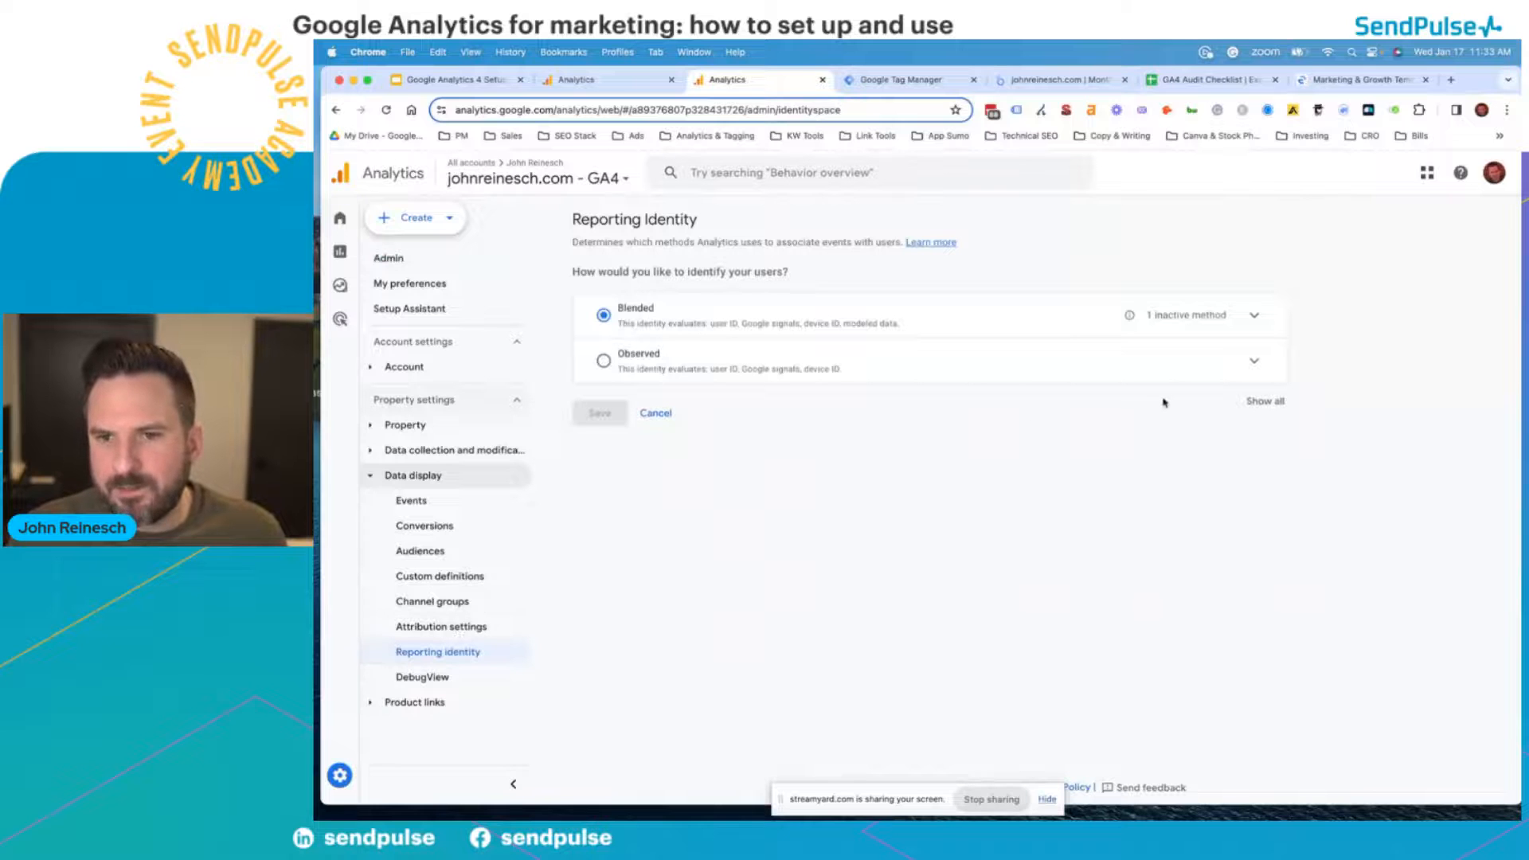
- Expand the Observed and Blended reporting identities, examine the identification methods each one uses, and leave without saving
{"action": "left_click", "coordinate": [1252, 362]}
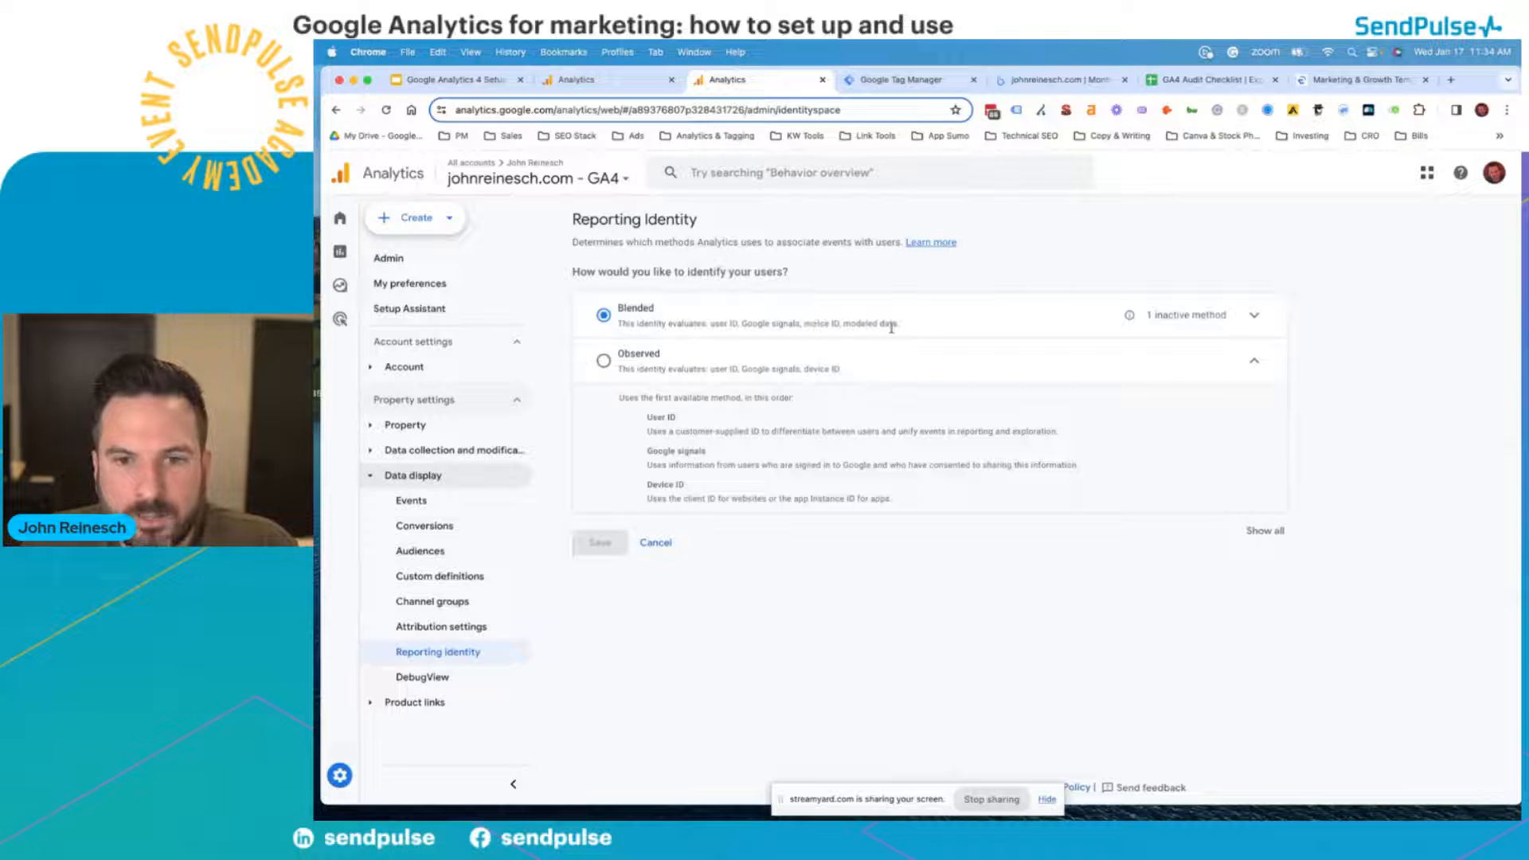
{"action": "left_click", "coordinate": [1254, 315]}
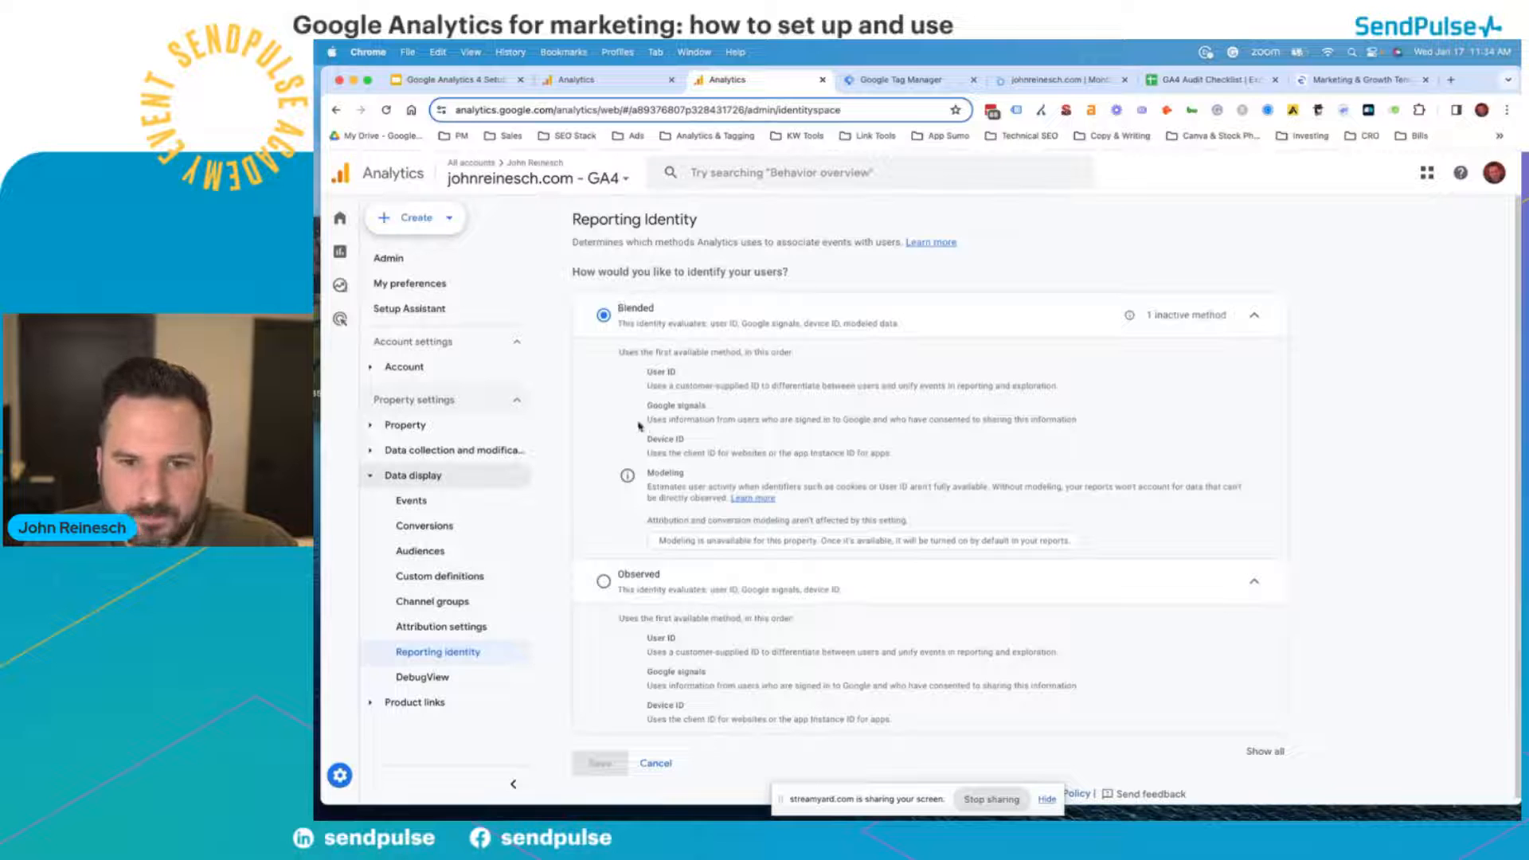
{"action": "left_click_drag", "start_coordinate": [643, 370], "coordinate": [892, 386]}
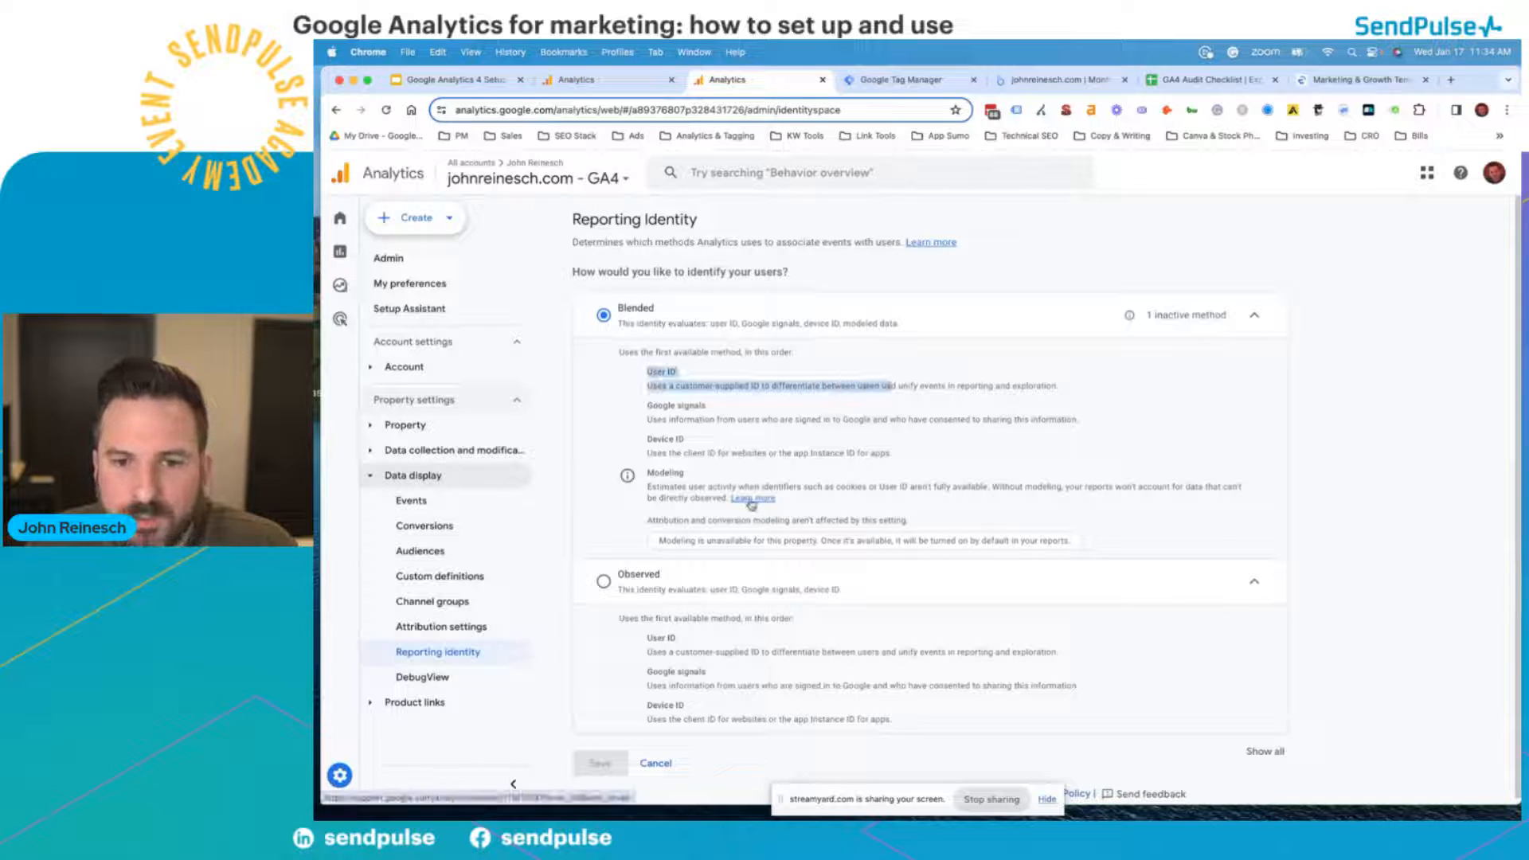
{"action": "left_click", "coordinate": [650, 400]}
{"action": "left_click_drag", "start_coordinate": [649, 371], "coordinate": [747, 504]}
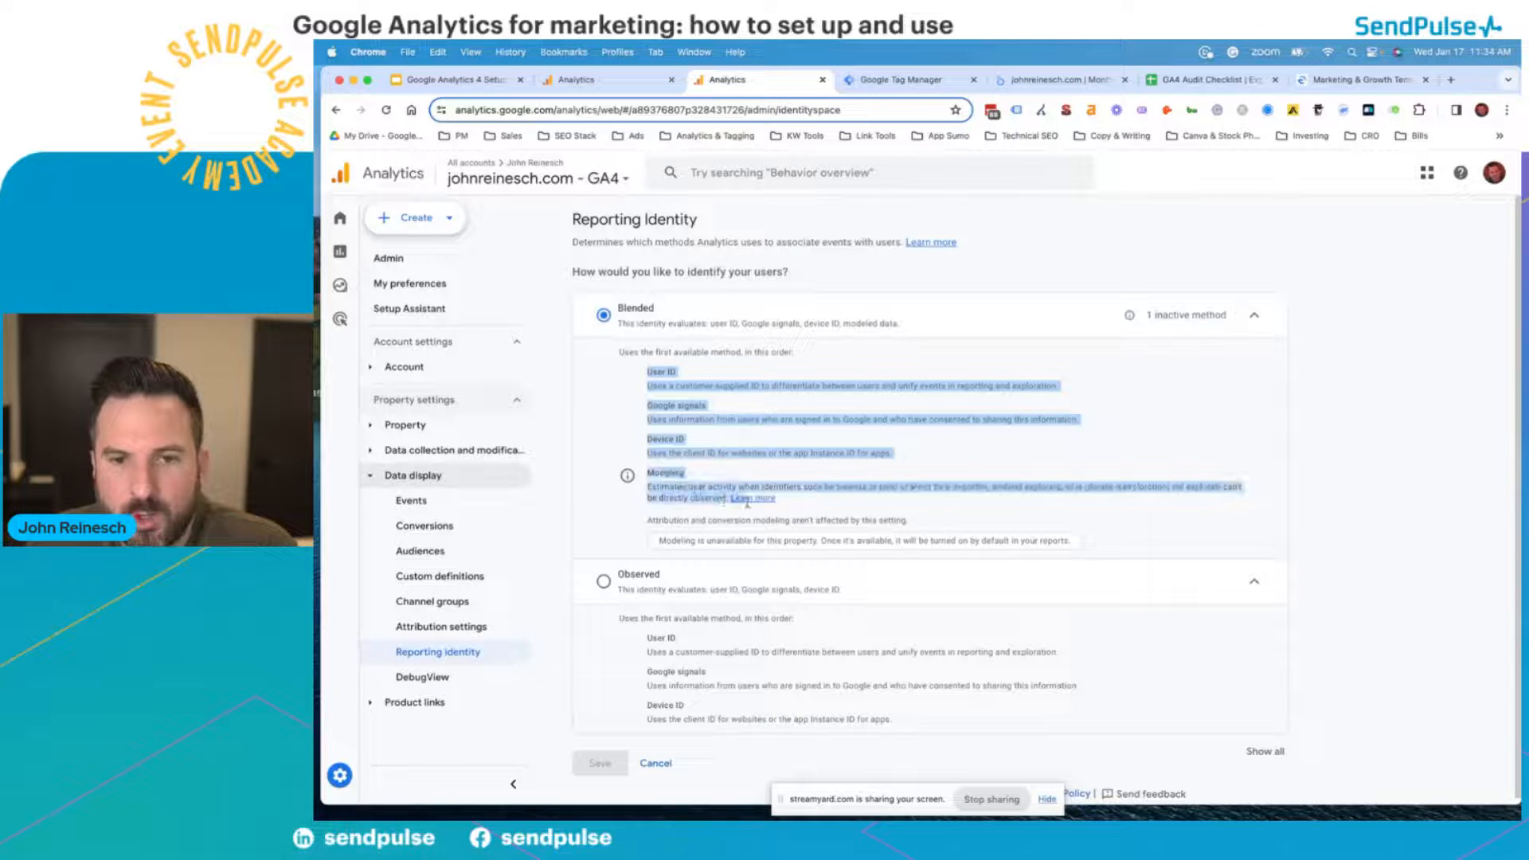
{"action": "left_click", "coordinate": [728, 413]}
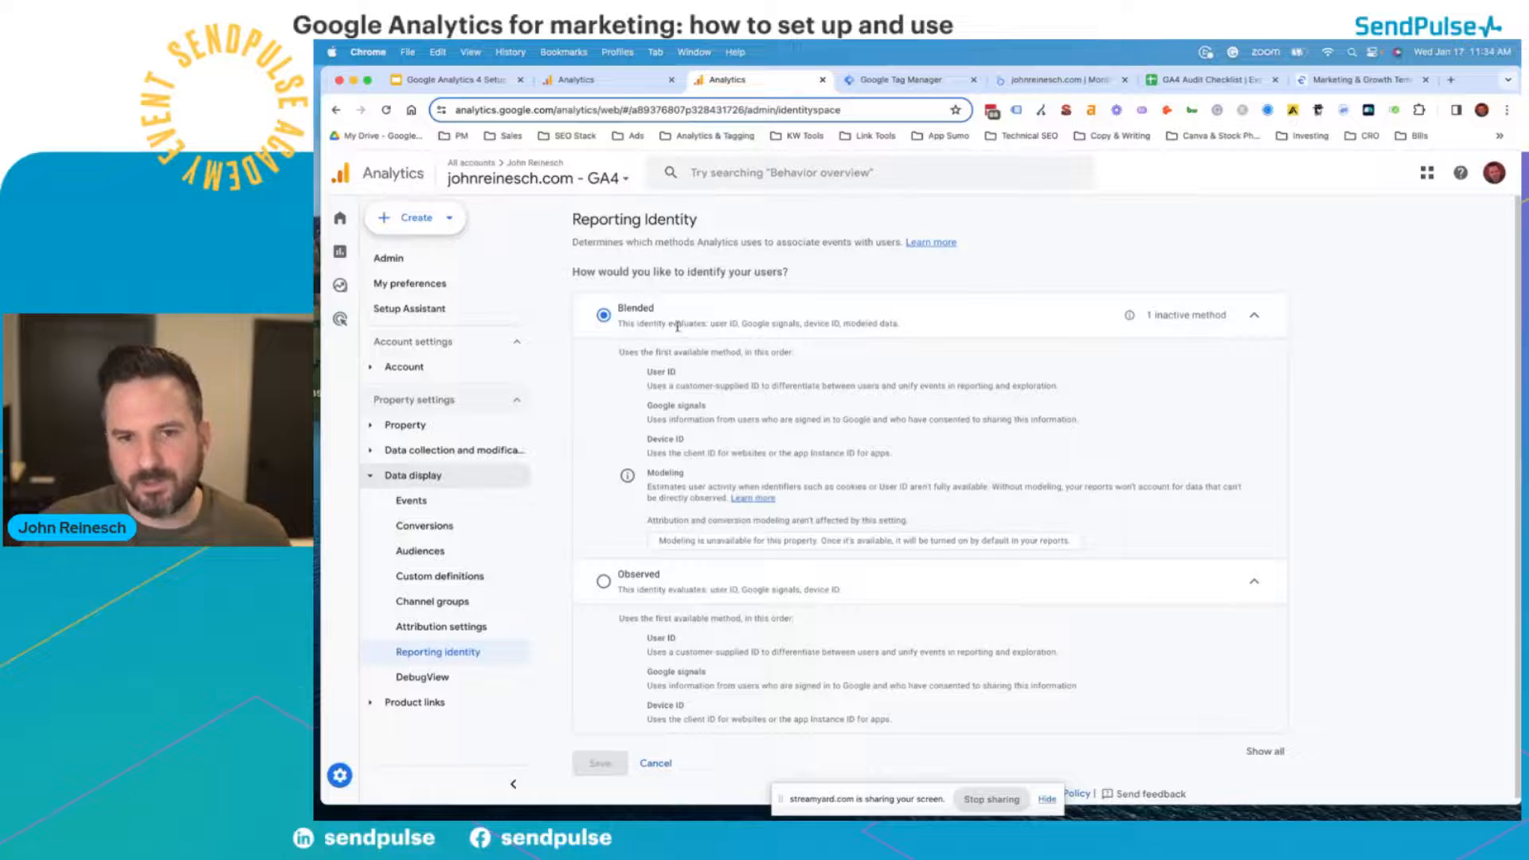
{"action": "scroll", "coordinate": [661, 729], "scroll_direction": "down", "scroll_amount": 1}
{"action": "left_click", "coordinate": [659, 756]}
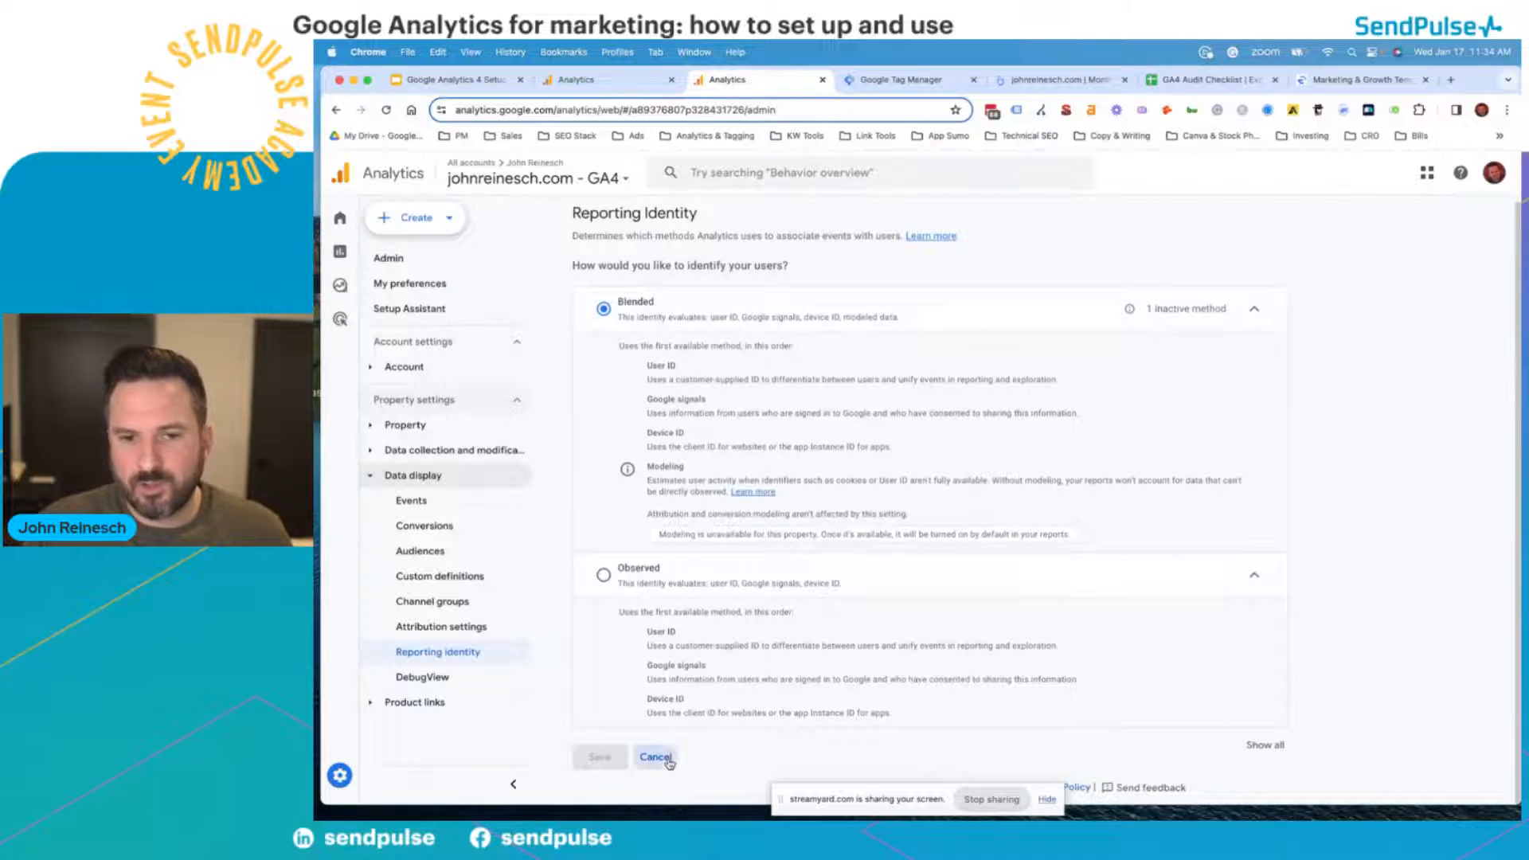
- Reopen the Reporting identity settings, show all options, select Device-based and expand its details
{"action": "scroll", "coordinate": [692, 700], "scroll_direction": "down", "scroll_amount": 1}
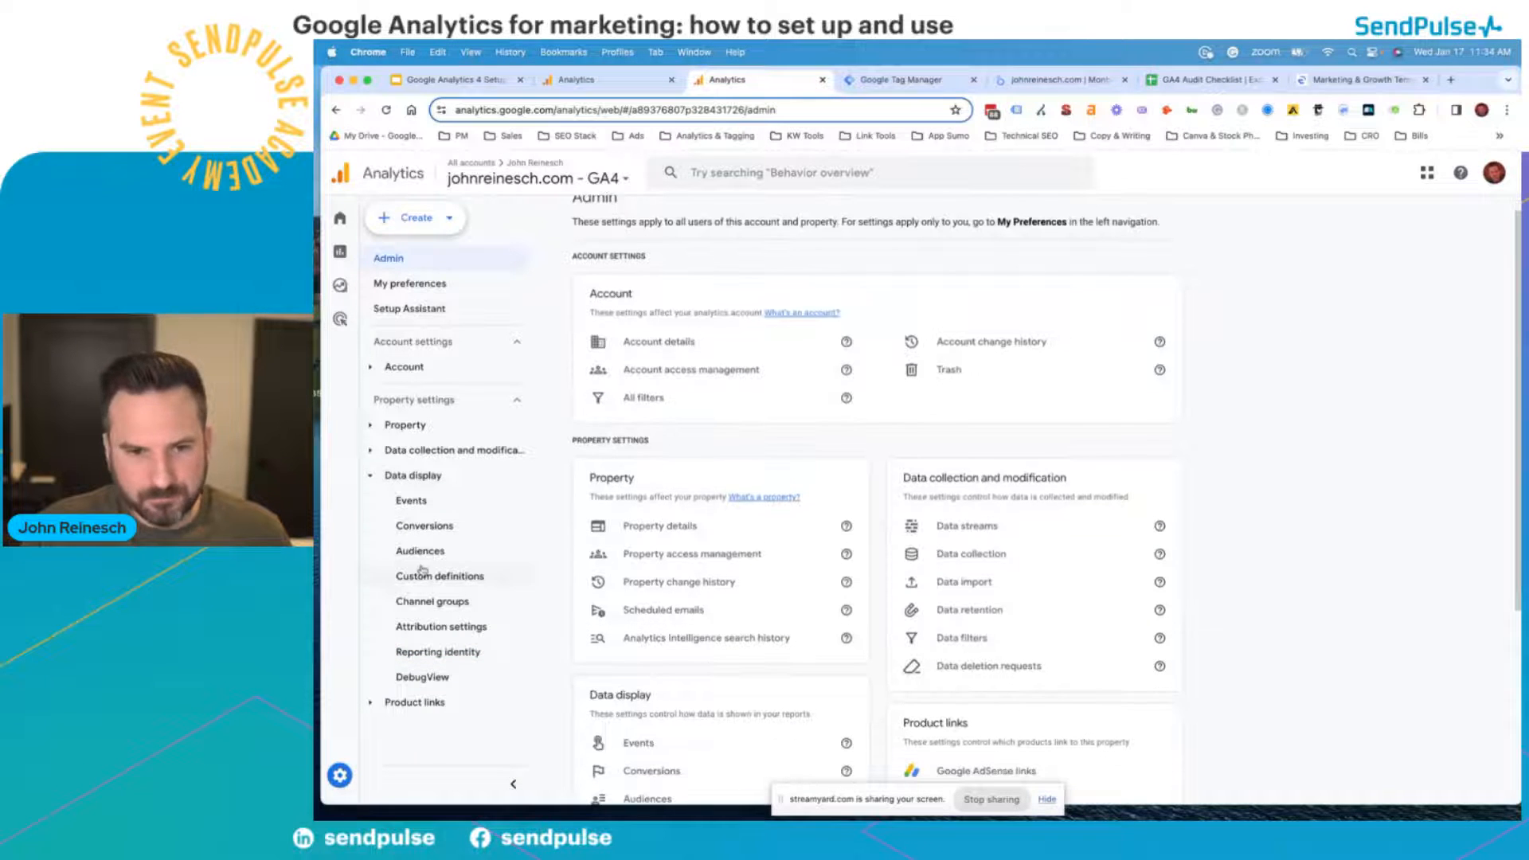
{"action": "left_click", "coordinate": [420, 651]}
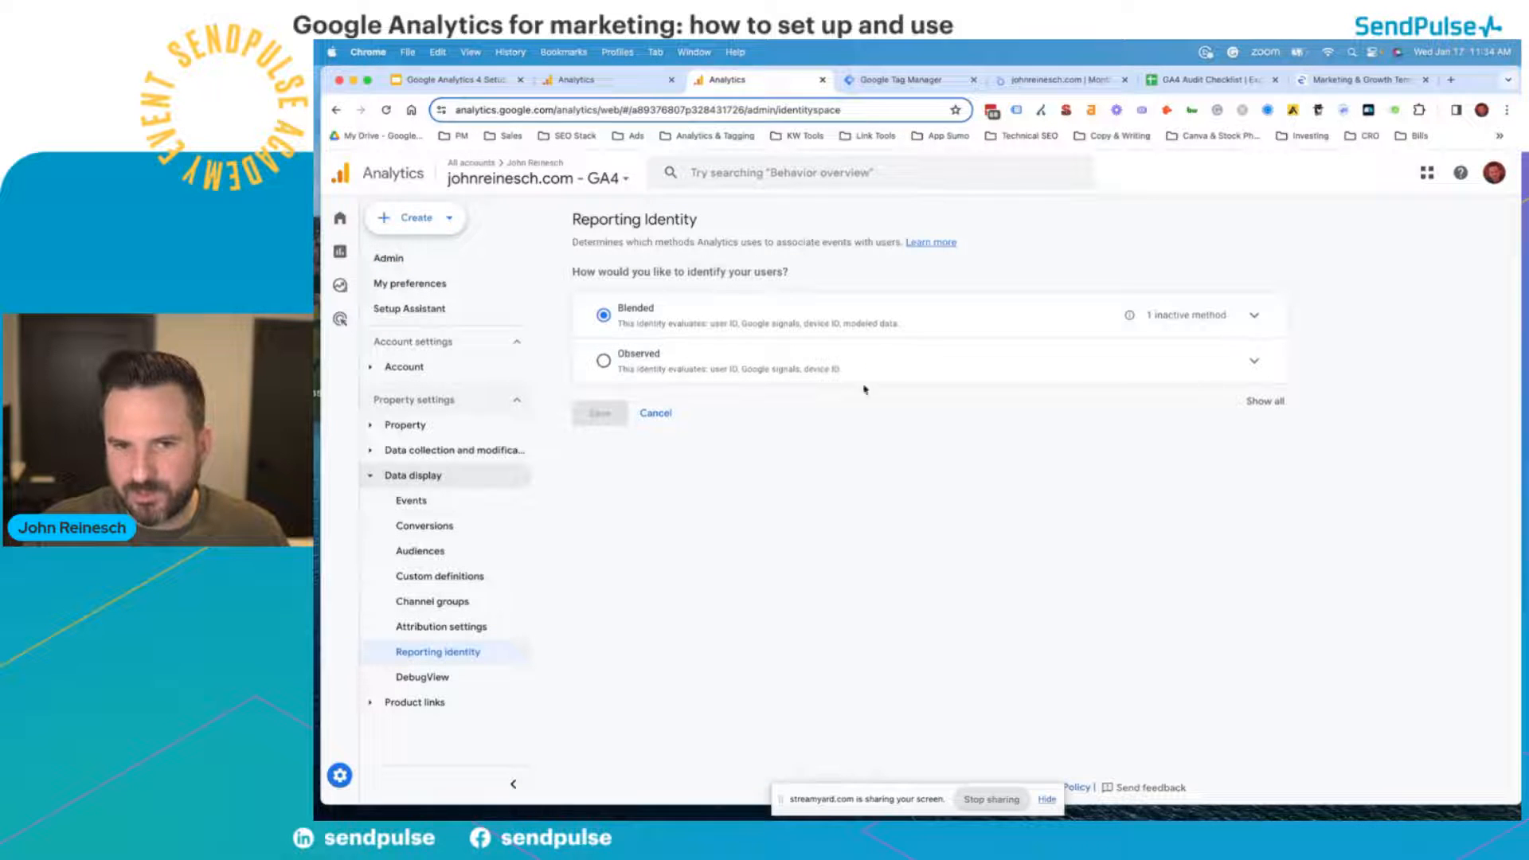
{"action": "left_click", "coordinate": [1264, 402]}
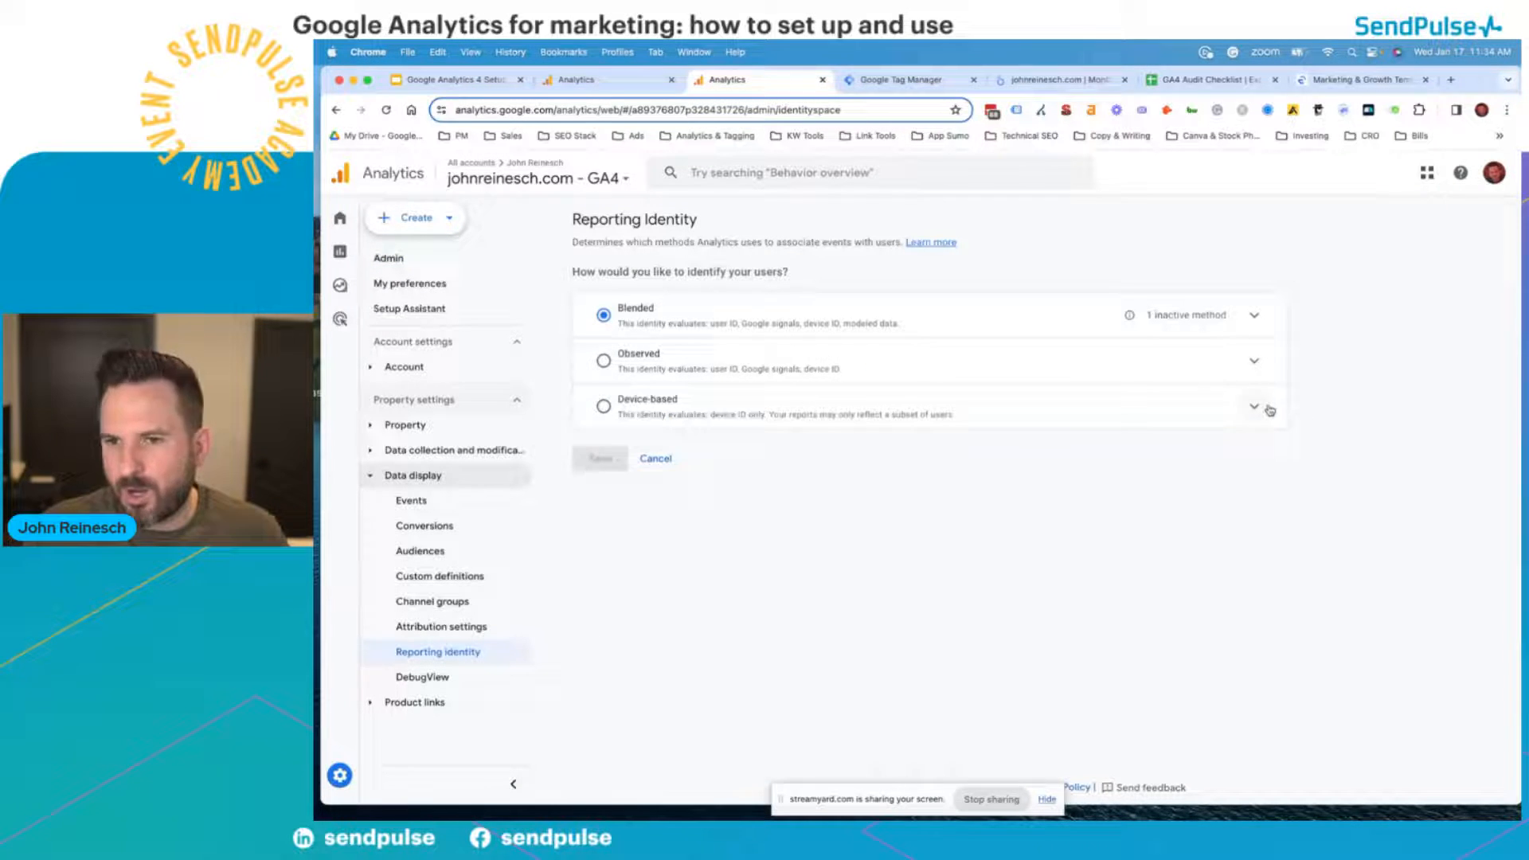
{"action": "left_click", "coordinate": [625, 403]}
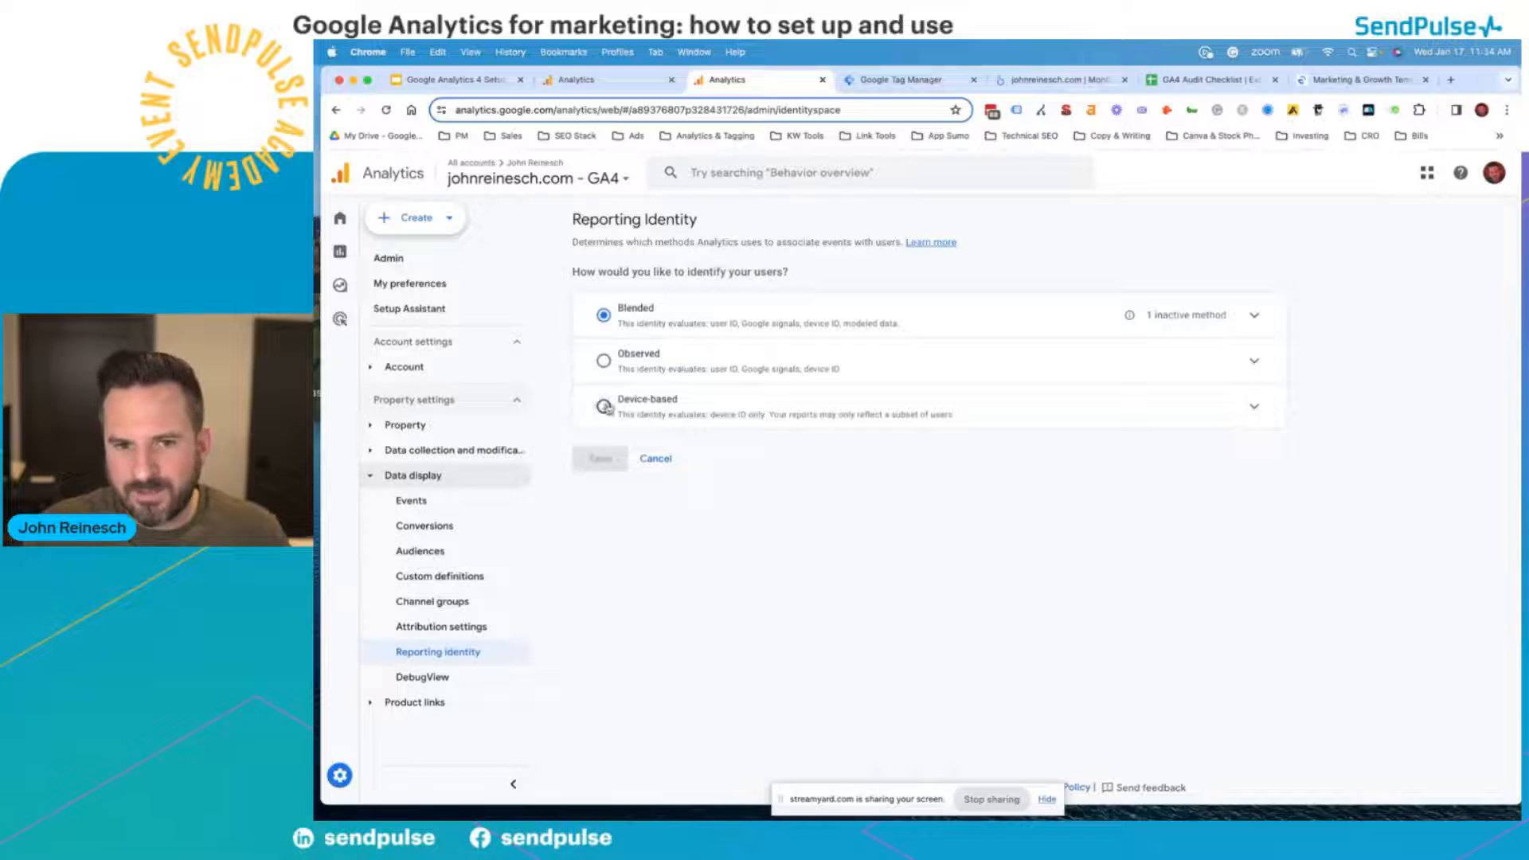
{"action": "left_click", "coordinate": [1255, 414]}
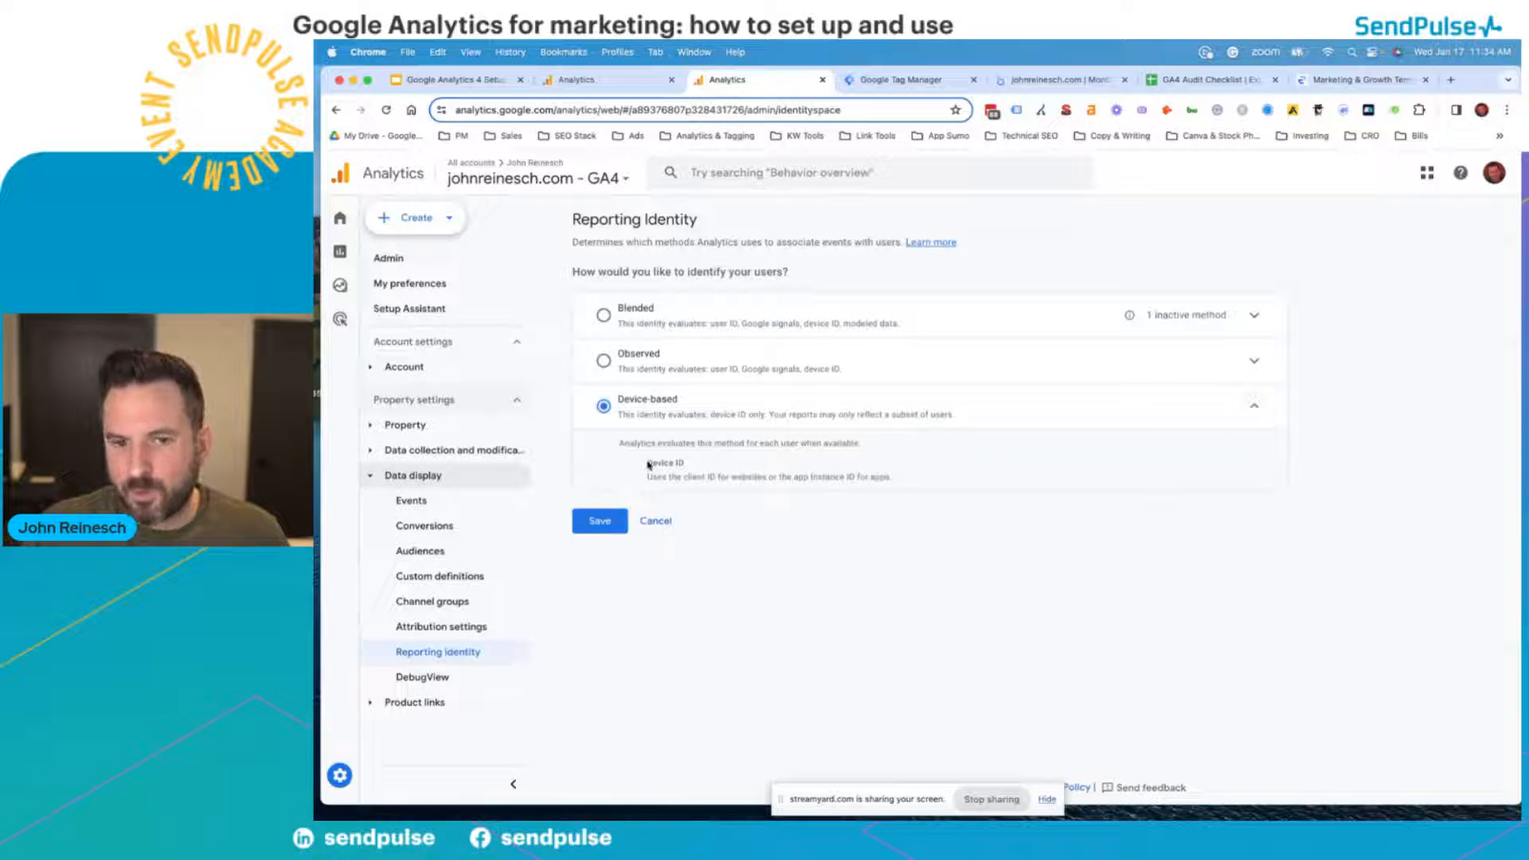
{"action": "left_click_drag", "start_coordinate": [649, 465], "coordinate": [882, 473]}
- Expand the Observed and Blended details and compare their methods, including modeling, with the Device-based identity
{"action": "left_click", "coordinate": [1254, 361]}
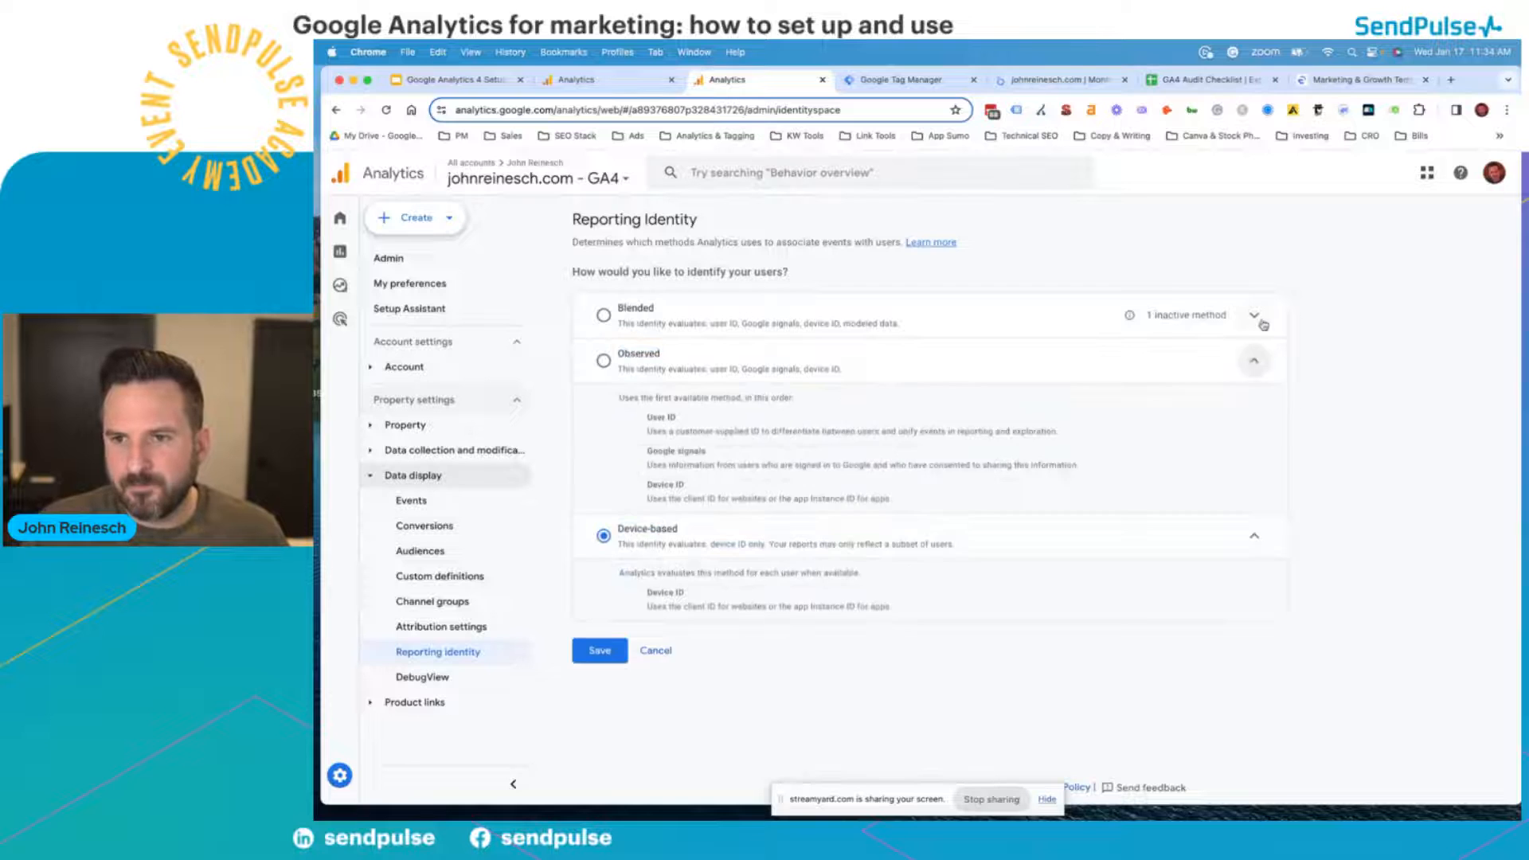
{"action": "left_click", "coordinate": [1253, 315]}
{"action": "scroll", "coordinate": [700, 673], "scroll_direction": "down", "scroll_amount": 1}
{"action": "scroll", "coordinate": [700, 670], "scroll_direction": "down", "scroll_amount": 1}
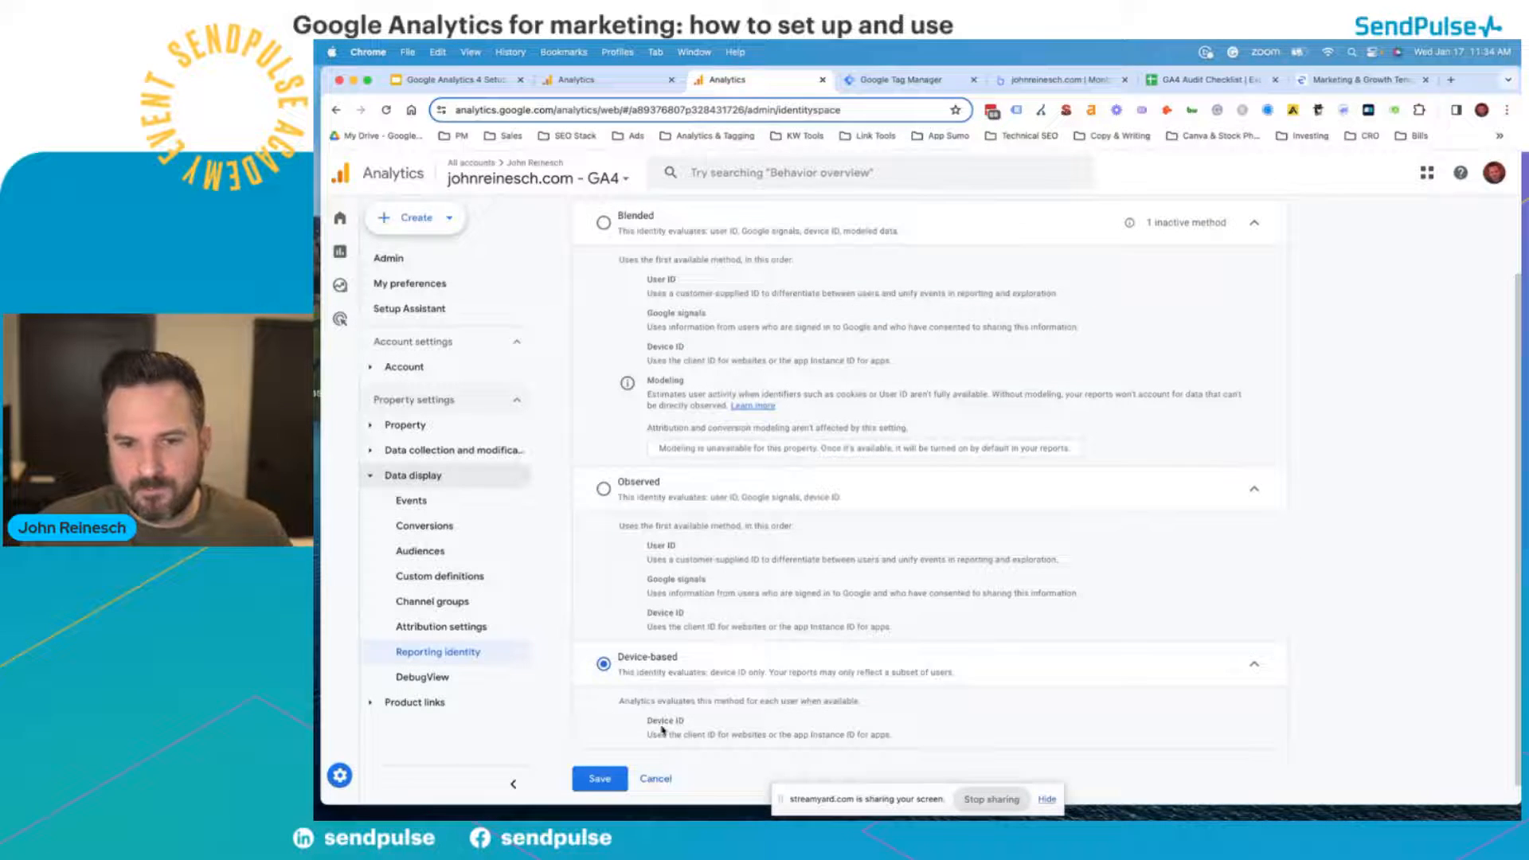
{"action": "left_click_drag", "start_coordinate": [647, 719], "coordinate": [749, 730]}
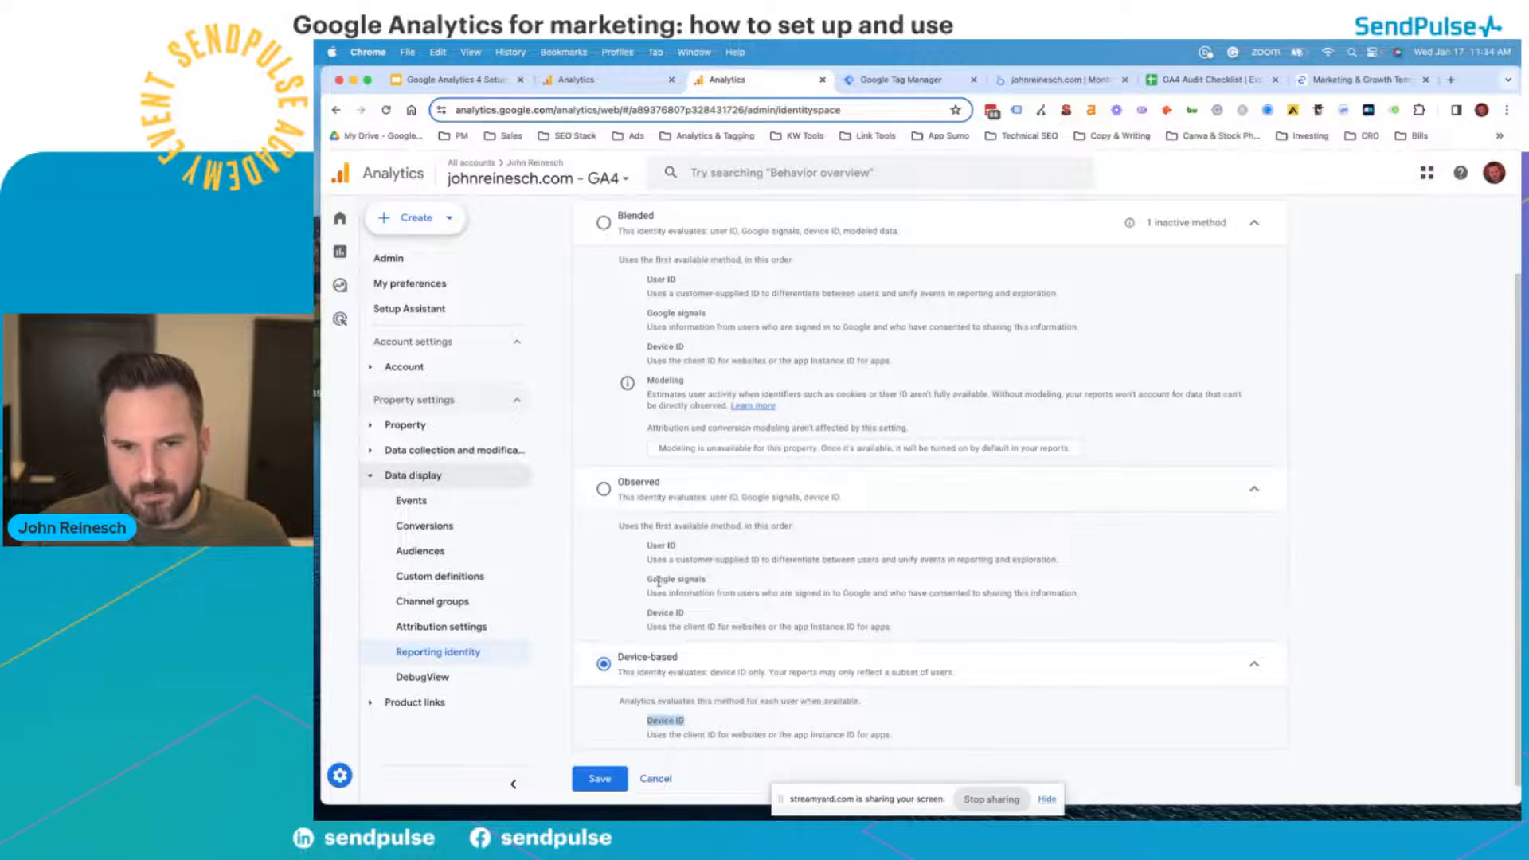
{"action": "left_click", "coordinate": [845, 392]}
{"action": "left_click_drag", "start_coordinate": [890, 394], "coordinate": [1114, 422]}
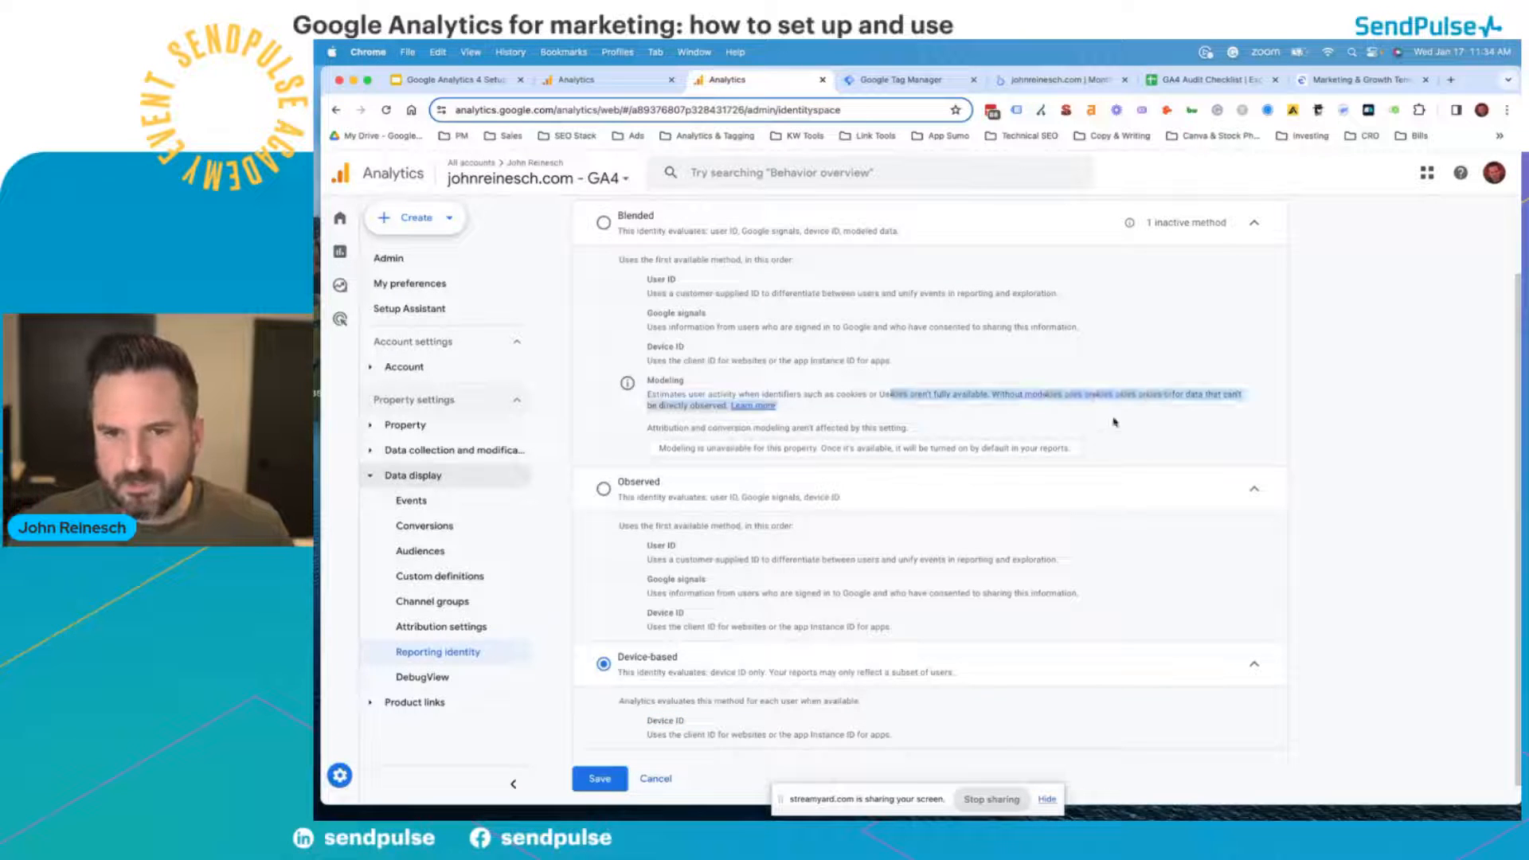
- Try the Observed and Device-based reporting identities, reselect Blended, and leave the settings without saving
{"action": "left_click", "coordinate": [604, 490]}
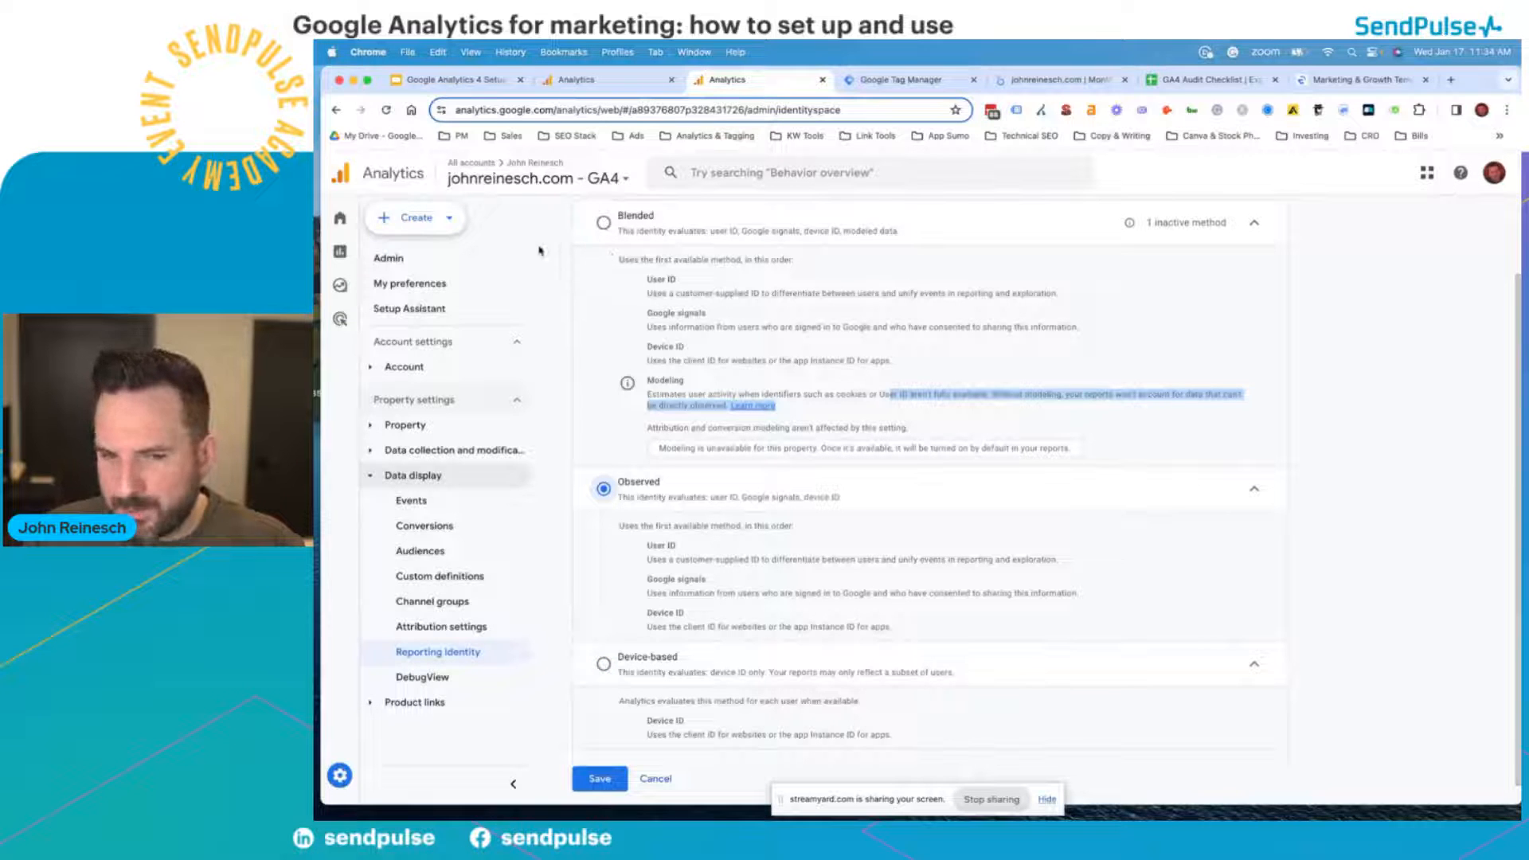
{"action": "left_click", "coordinate": [605, 224]}
{"action": "left_click", "coordinate": [603, 489]}
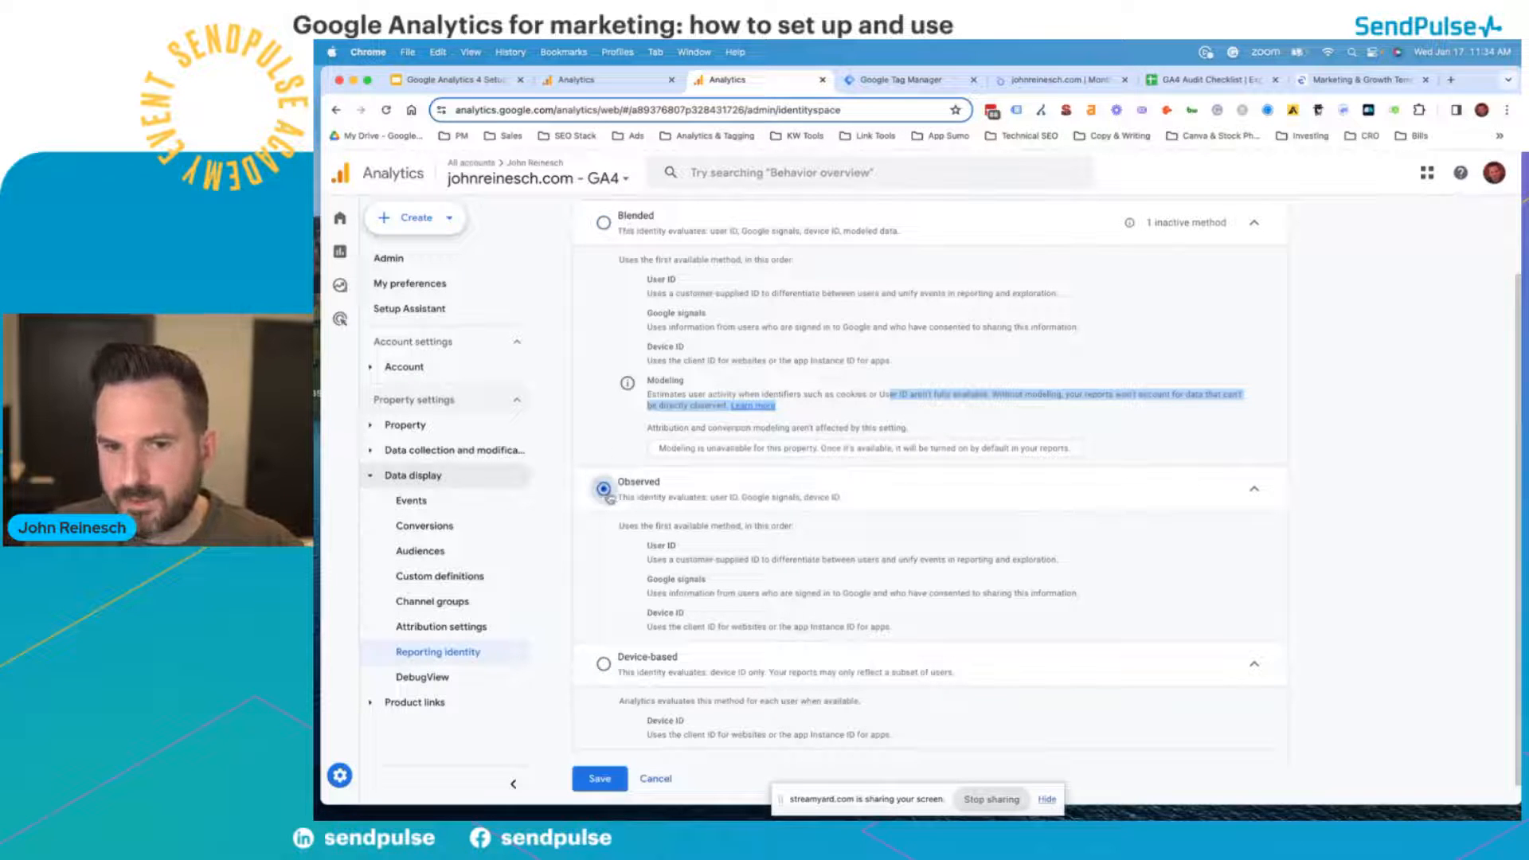
{"action": "left_click", "coordinate": [603, 664]}
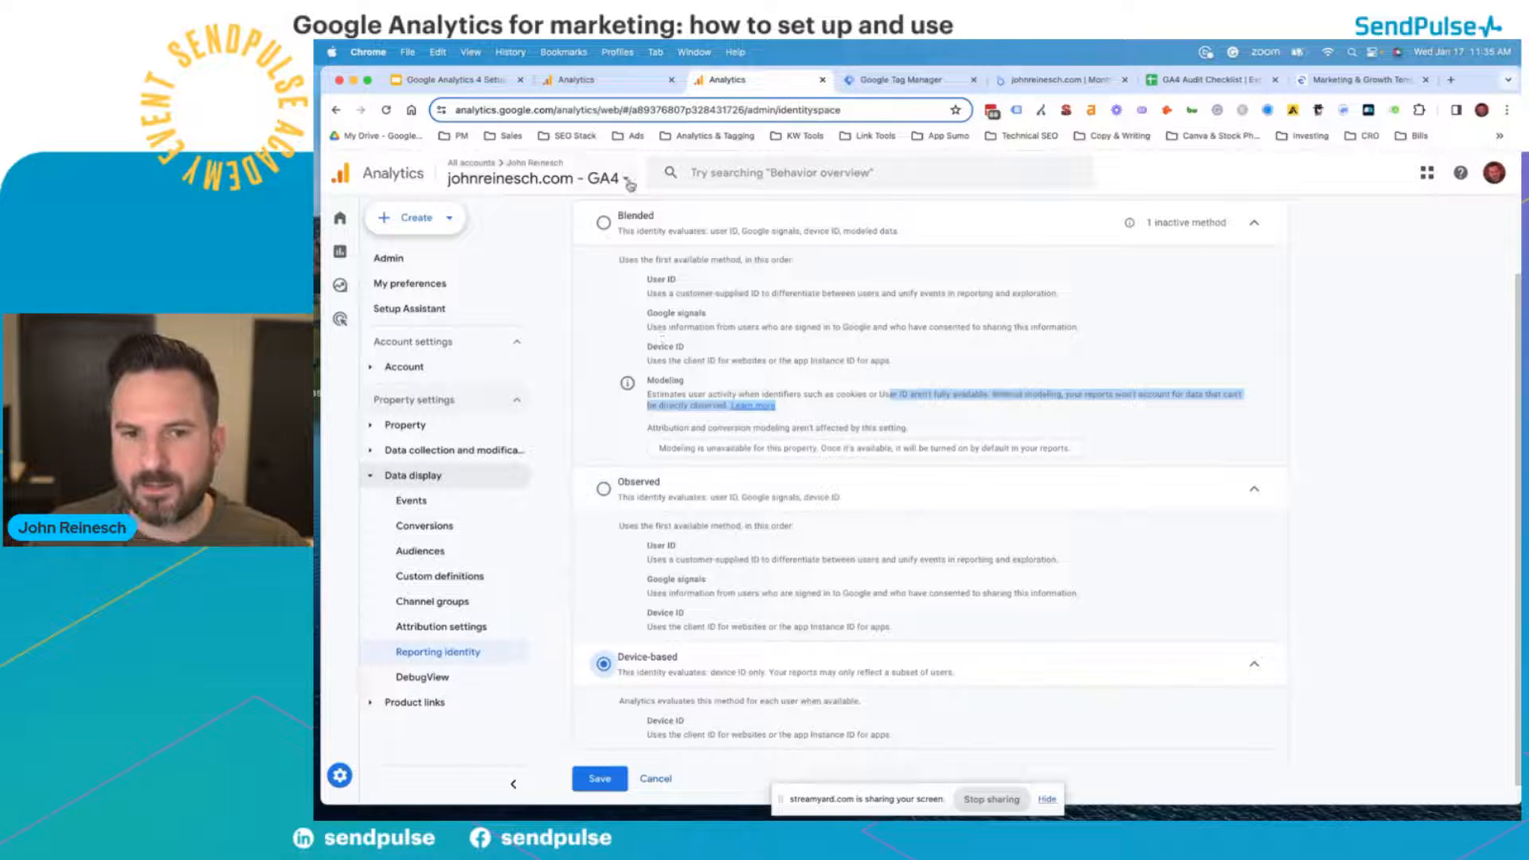
{"action": "left_click", "coordinate": [603, 223]}
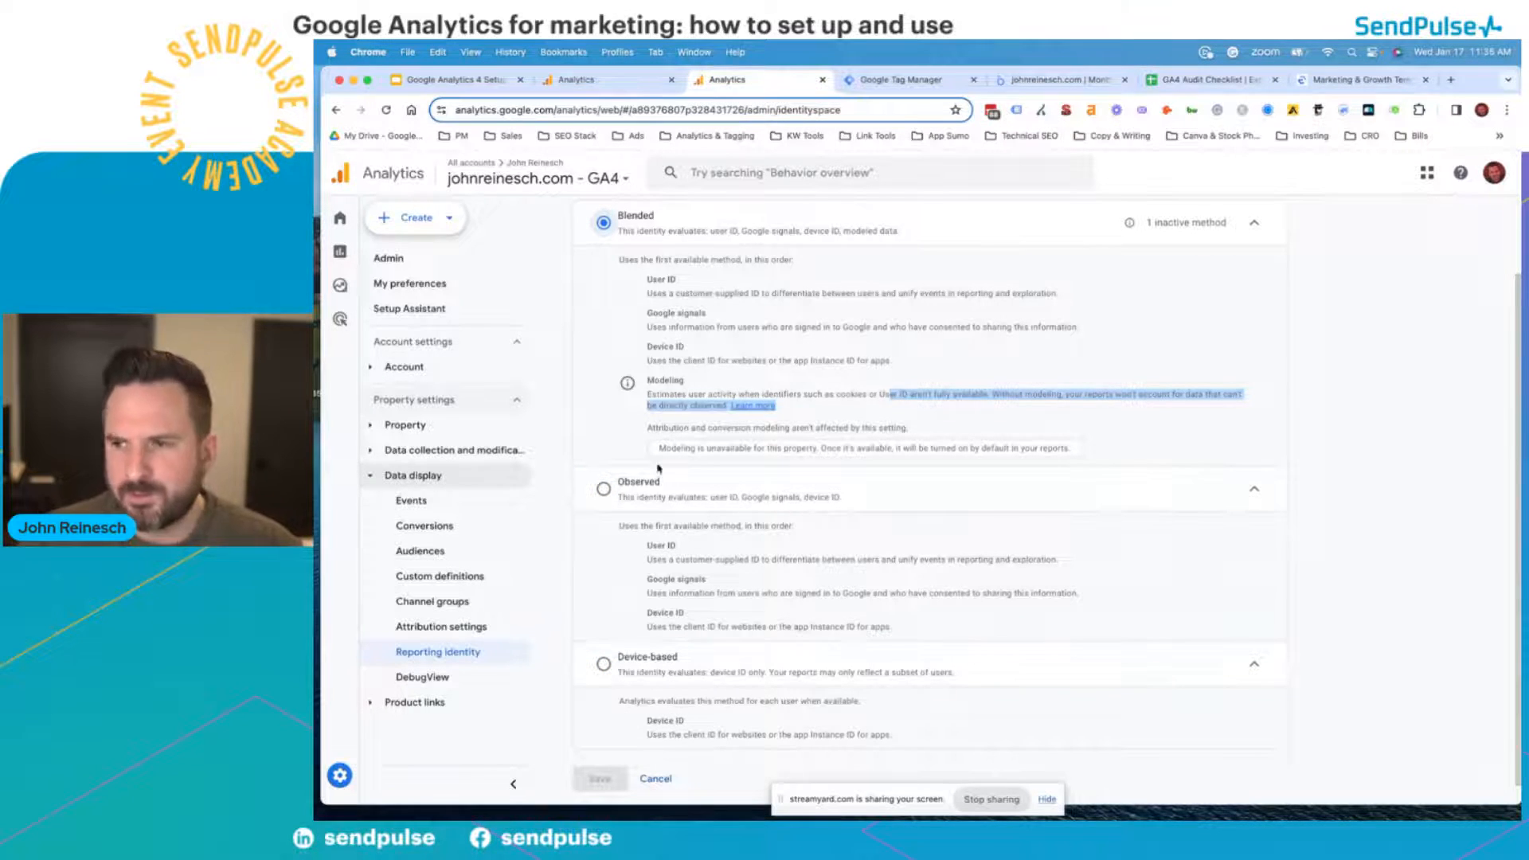
{"action": "left_click", "coordinate": [656, 779]}
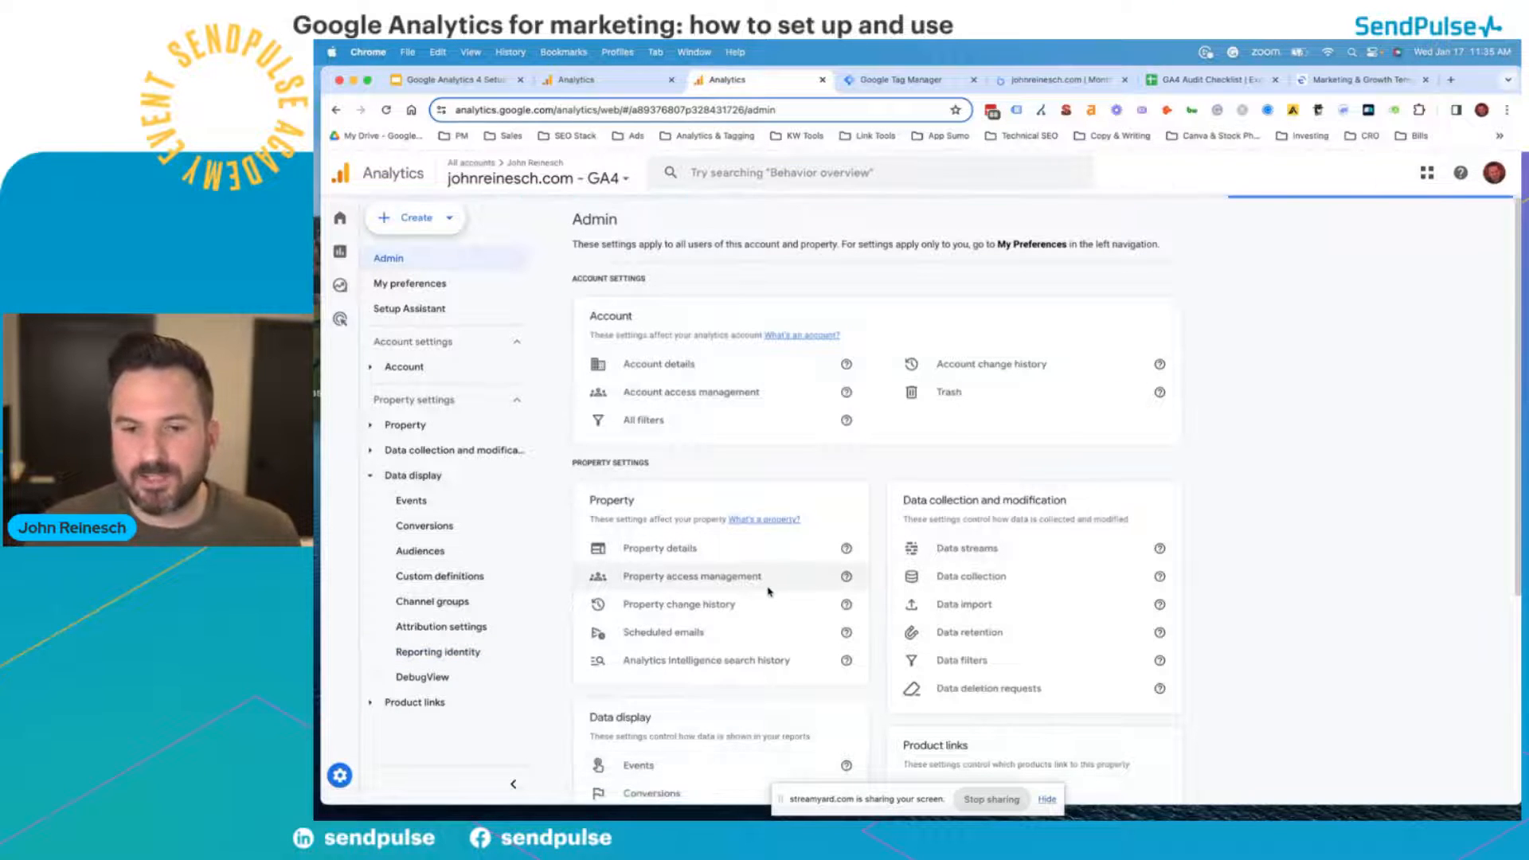
{"action": "scroll", "coordinate": [776, 570], "scroll_direction": "down", "scroll_amount": 4}
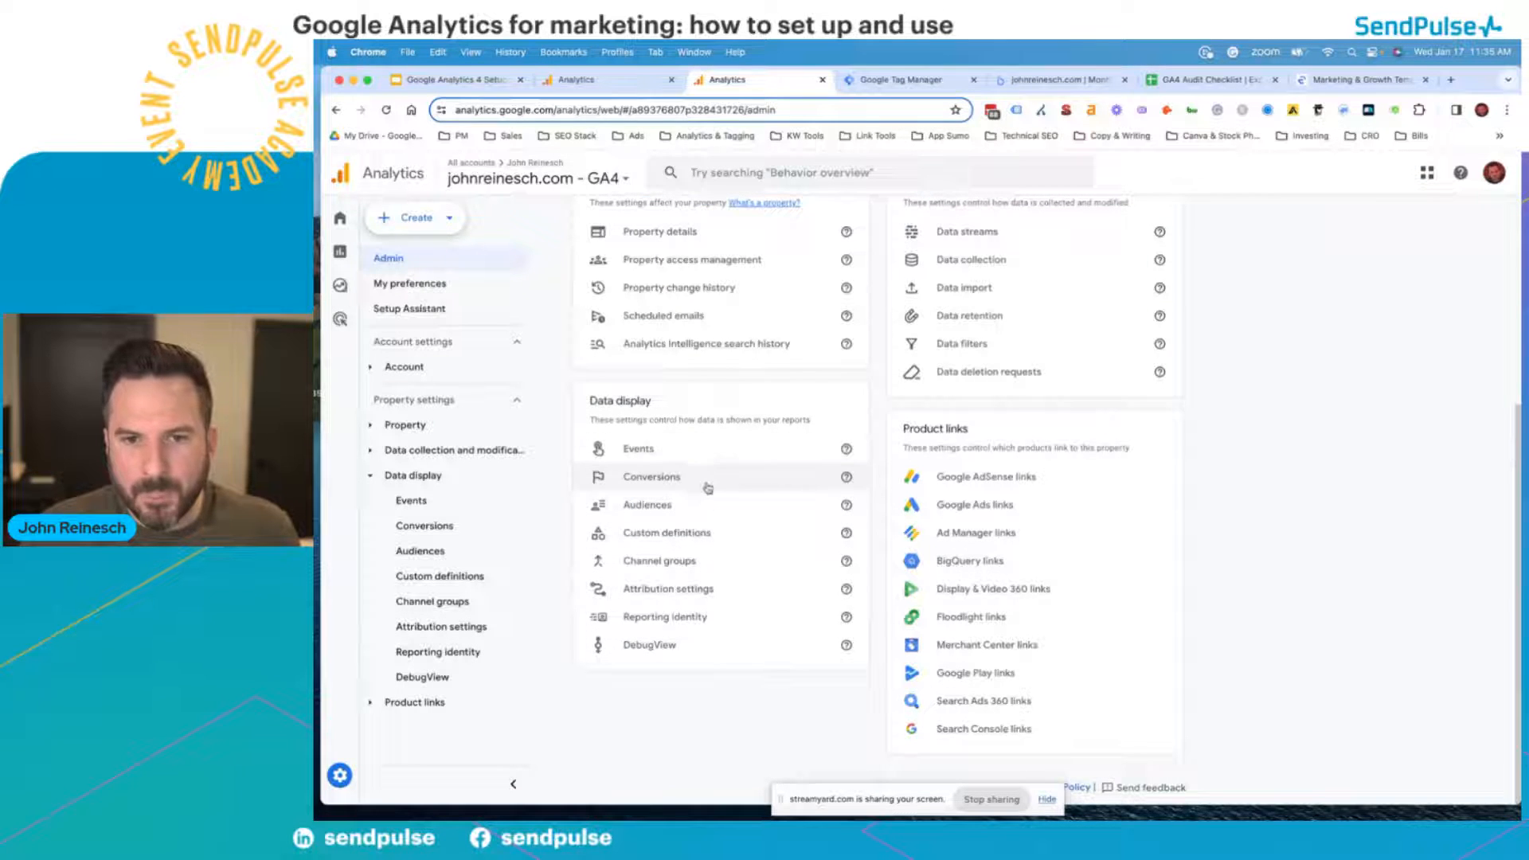
{"action": "scroll", "coordinate": [708, 488], "scroll_direction": "up", "scroll_amount": 1}
{"action": "scroll", "coordinate": [699, 519], "scroll_direction": "down", "scroll_amount": 1}
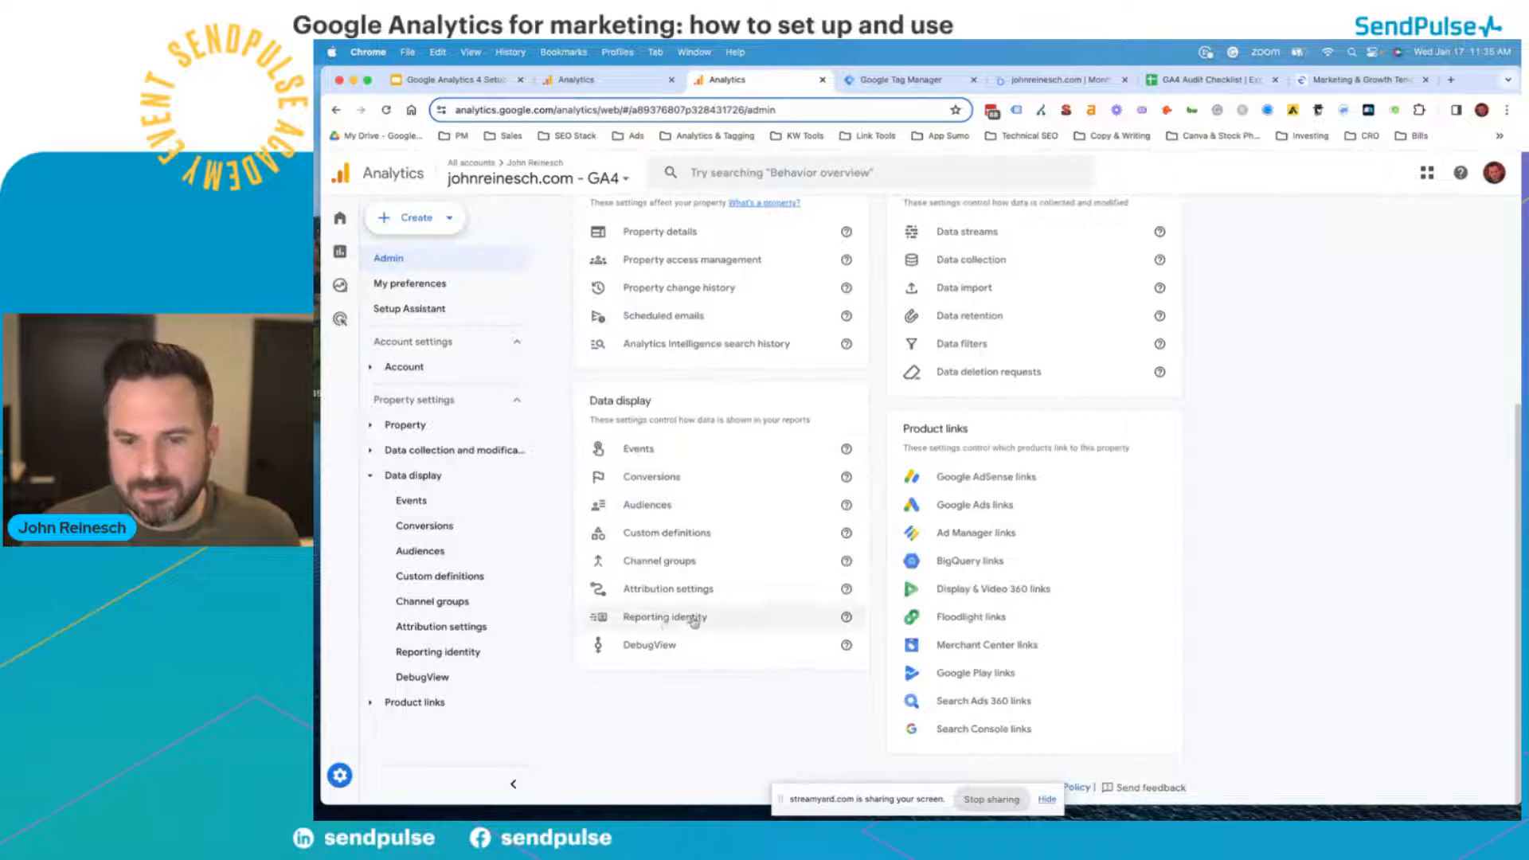
{"action": "scroll", "coordinate": [980, 430], "scroll_direction": "up", "scroll_amount": 3}
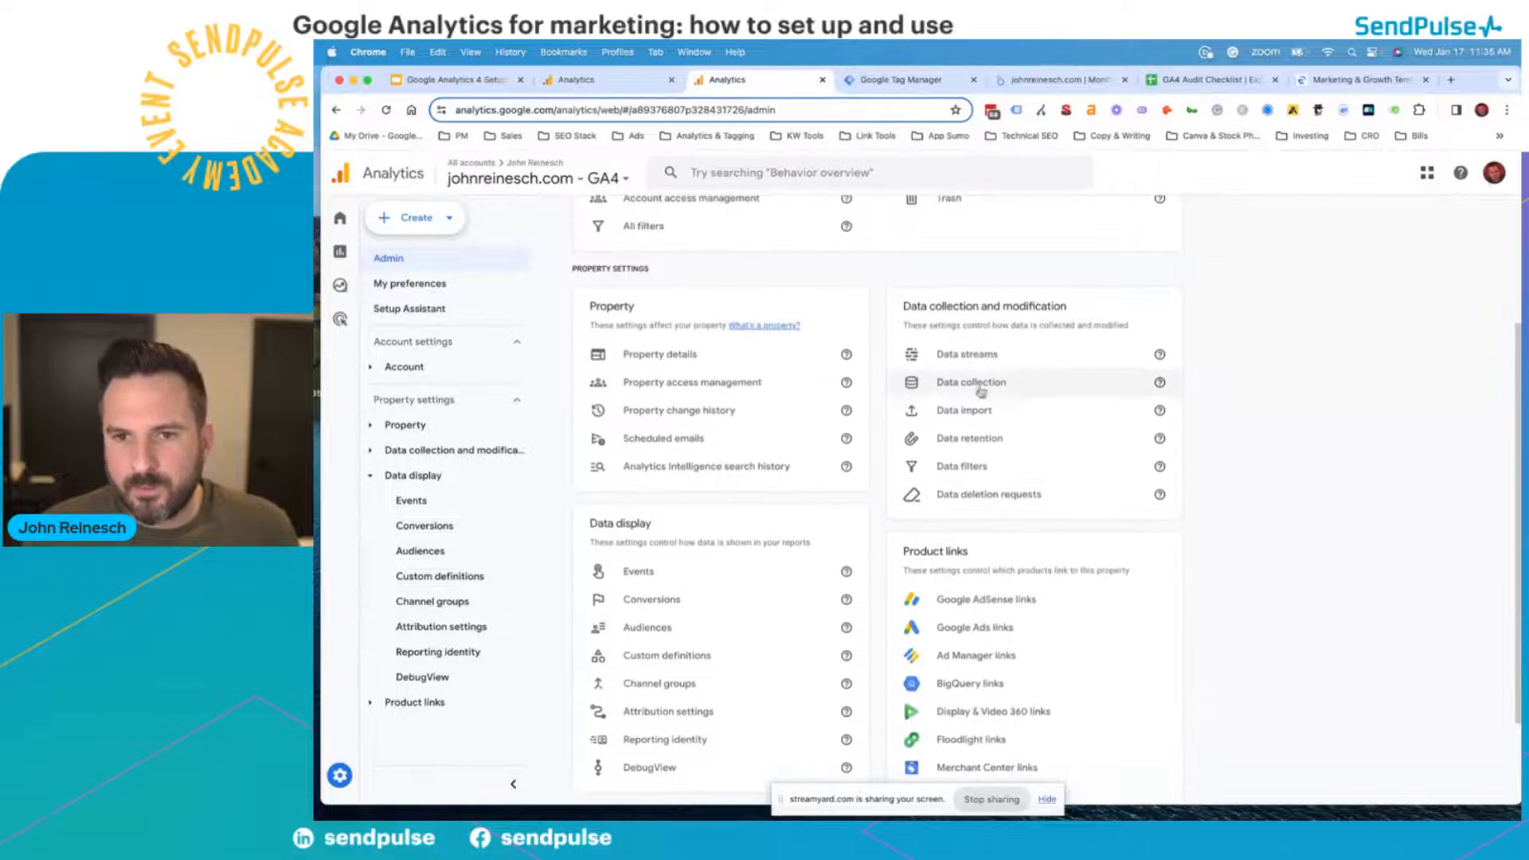
{"action": "scroll", "coordinate": [981, 390], "scroll_direction": "down", "scroll_amount": 2}
- Switch to the Google Slides presentation and select slide 9, "Audiences, Channel Groups & Reporting Identity"
{"action": "left_click", "coordinate": [452, 79]}
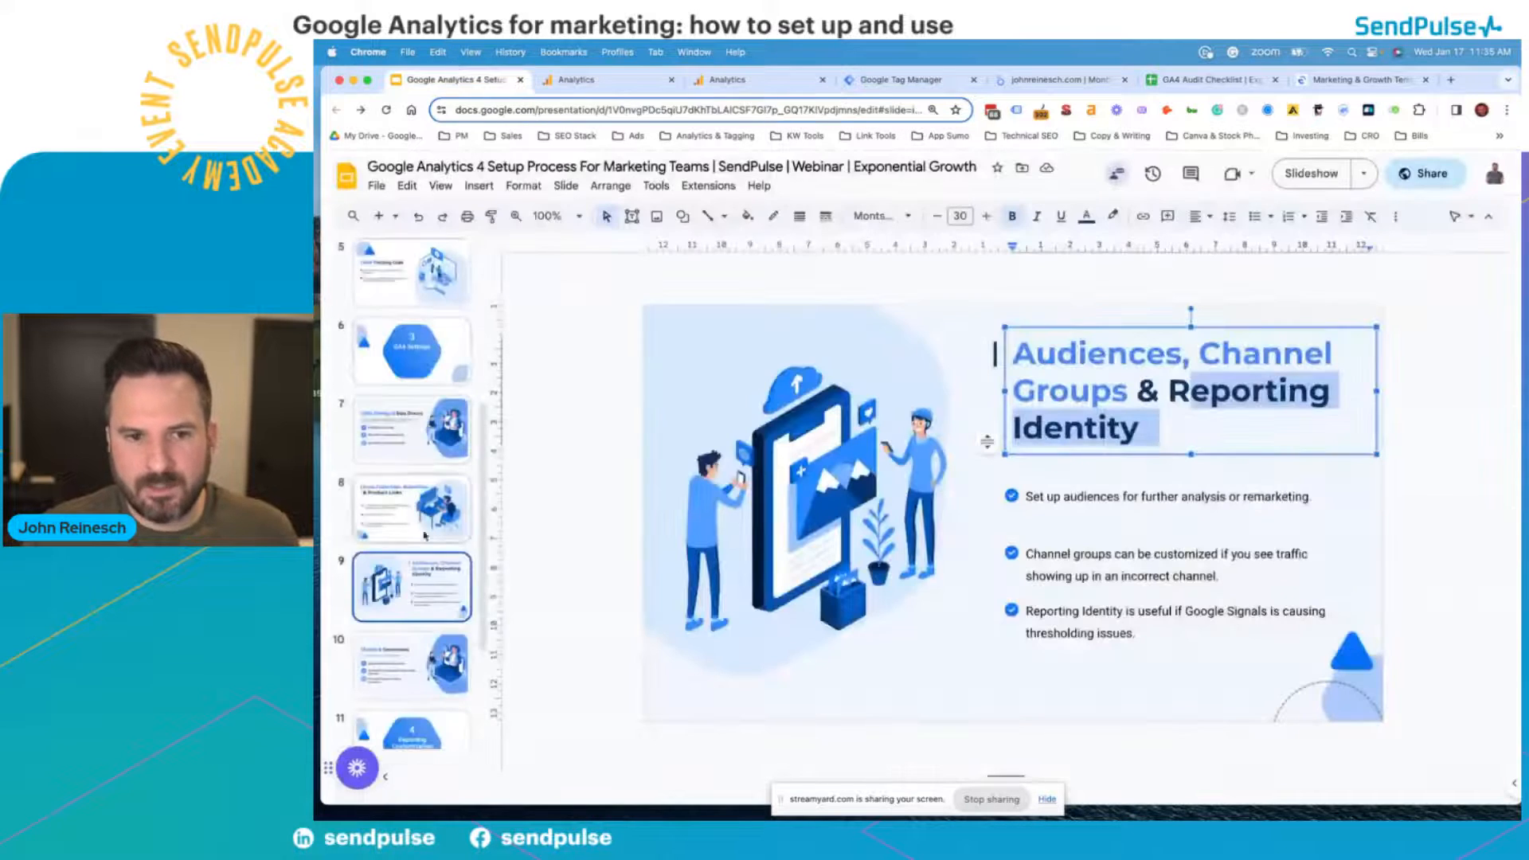
{"action": "left_click", "coordinate": [414, 601]}
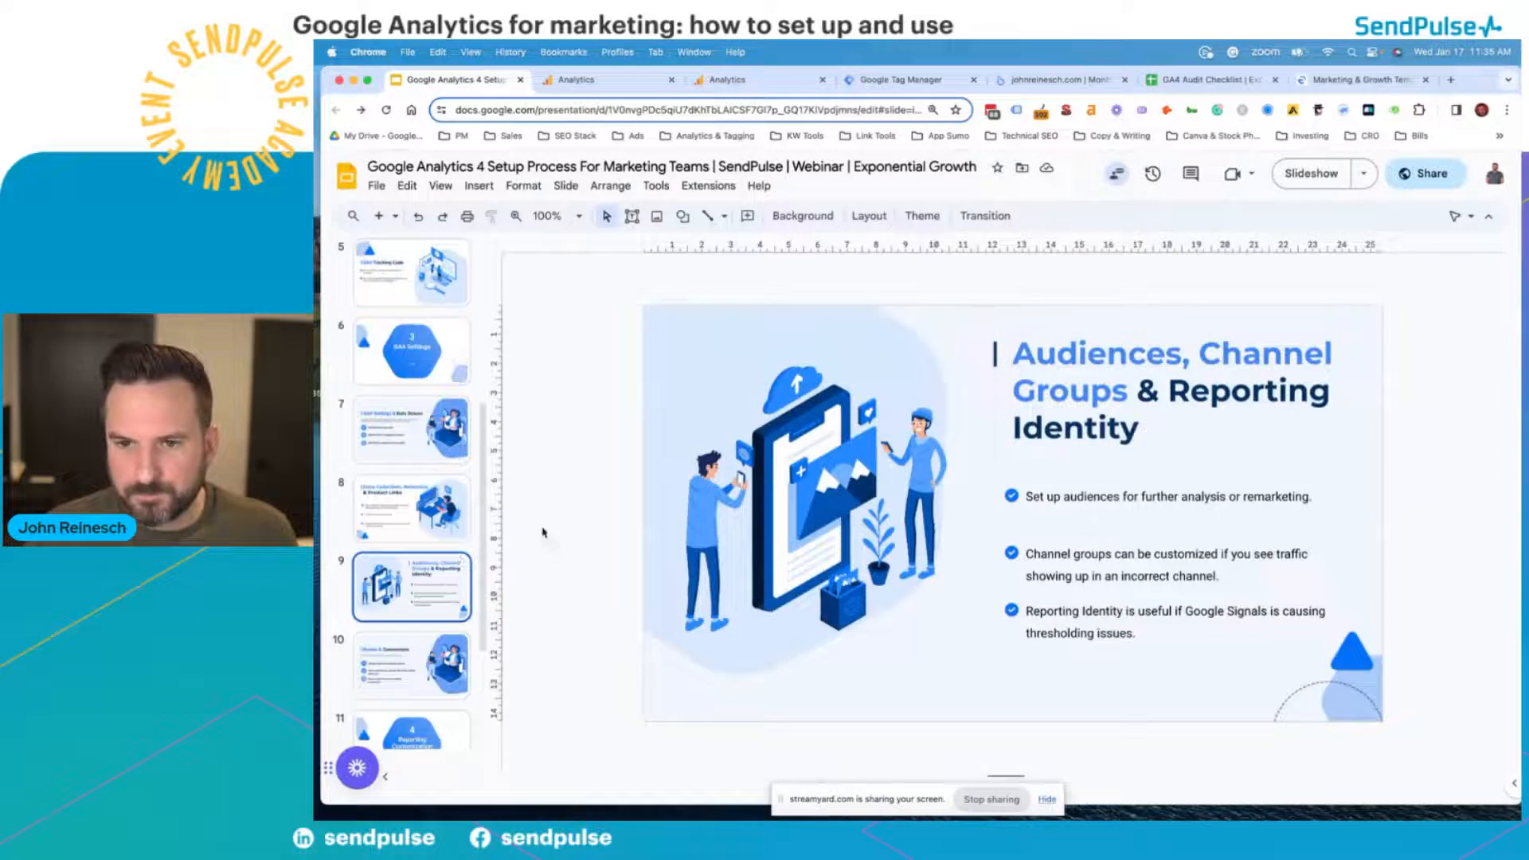
- Switch to Google Analytics, close the extra tab showing Channel groups, and view the Product links list on the Admin page
{"action": "scroll", "coordinate": [521, 516], "scroll_direction": "down", "scroll_amount": 1}
{"action": "left_click", "coordinate": [605, 79]}
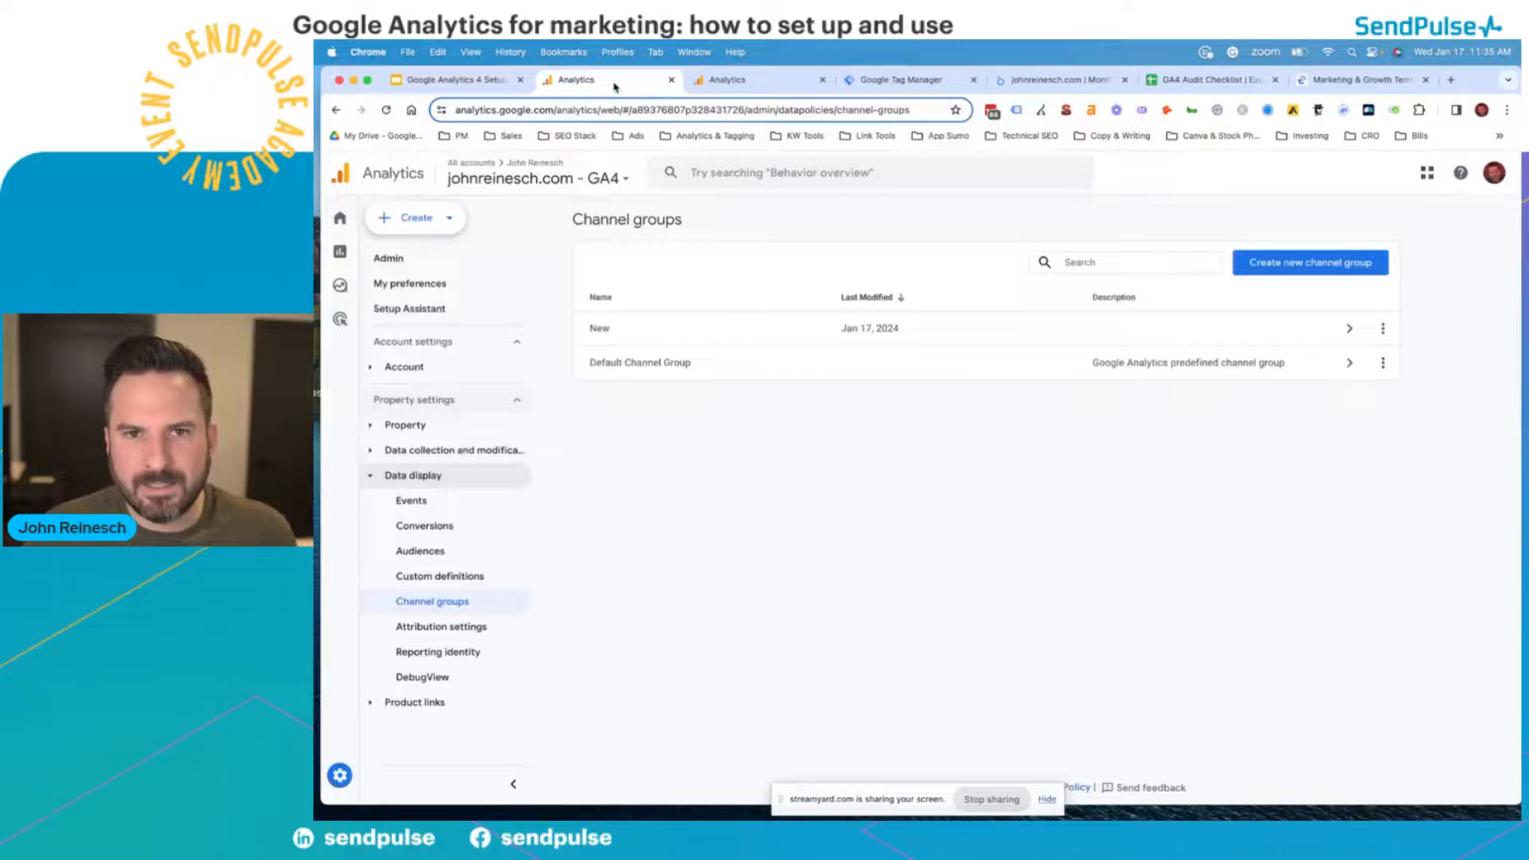
{"action": "left_click", "coordinate": [781, 84]}
{"action": "left_click", "coordinate": [671, 79]}
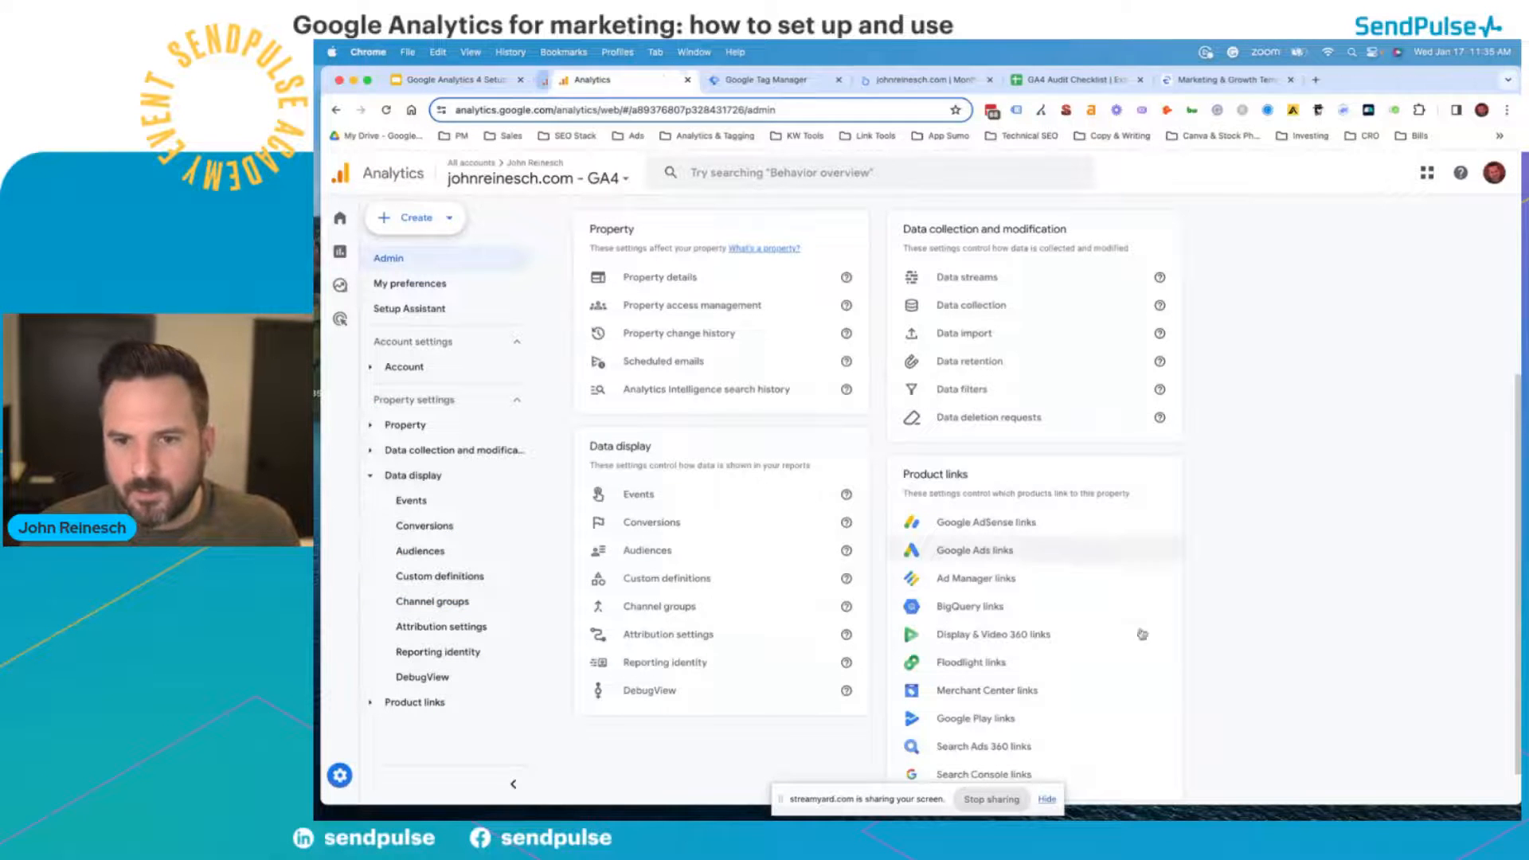
{"action": "scroll", "coordinate": [989, 514], "scroll_direction": "down", "scroll_amount": 1}
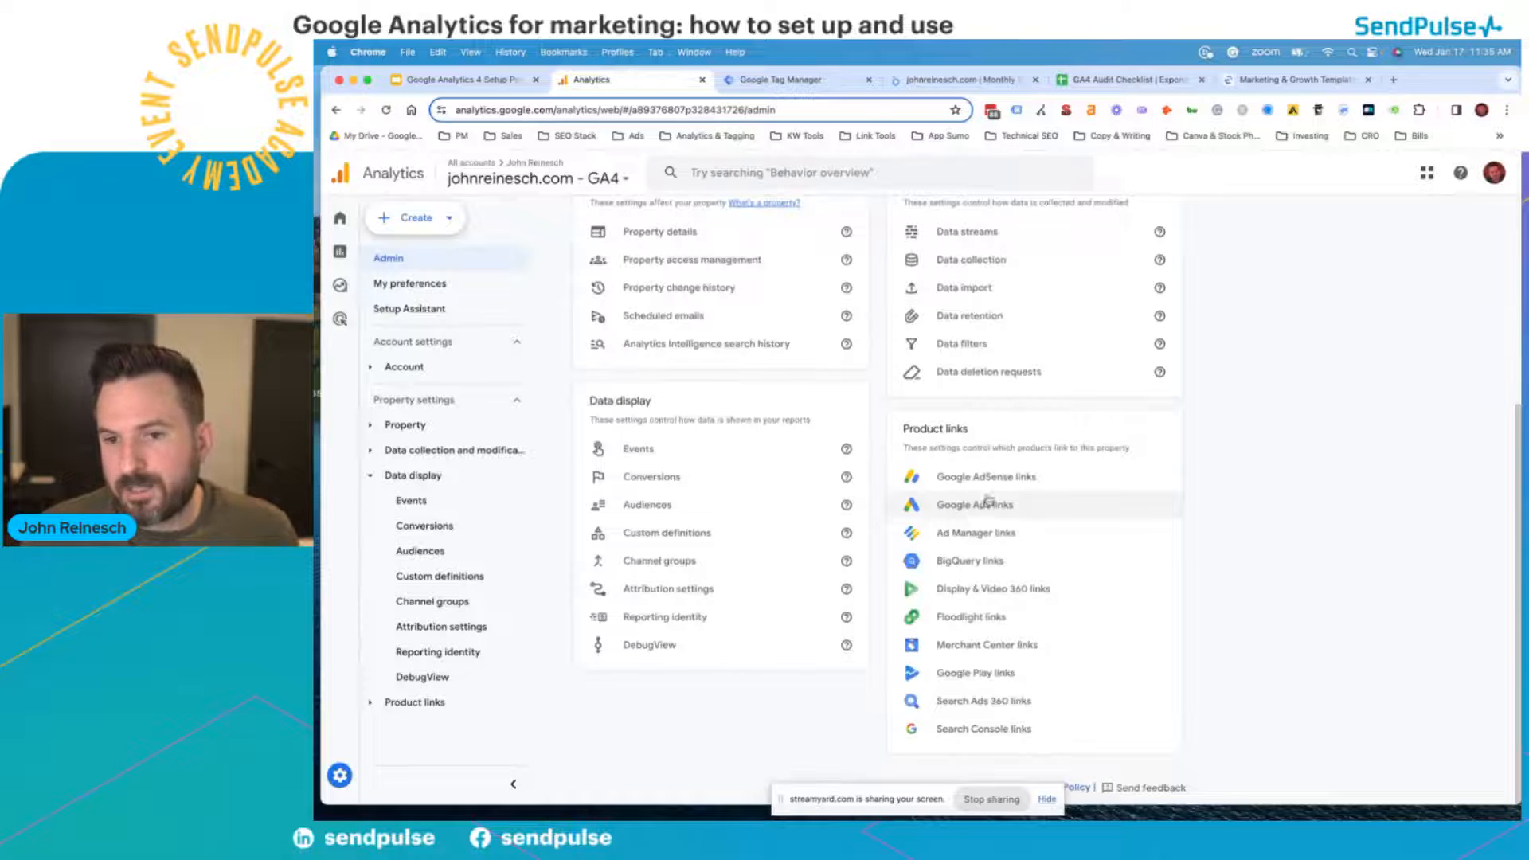
{"action": "scroll", "coordinate": [1030, 497], "scroll_direction": "up", "scroll_amount": 1}
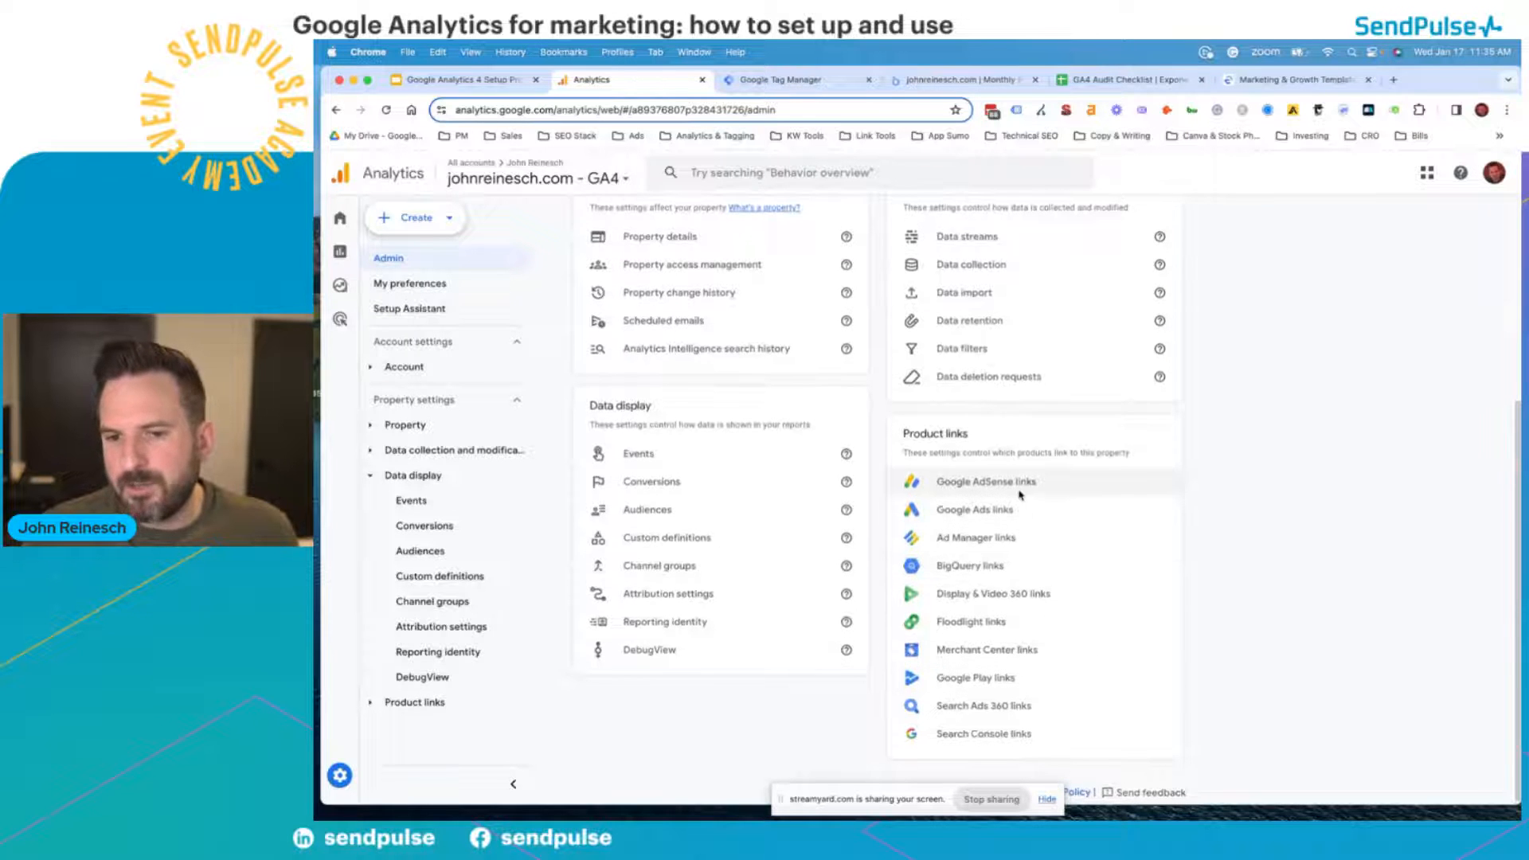
{"action": "scroll", "coordinate": [1042, 541], "scroll_direction": "down", "scroll_amount": 1}
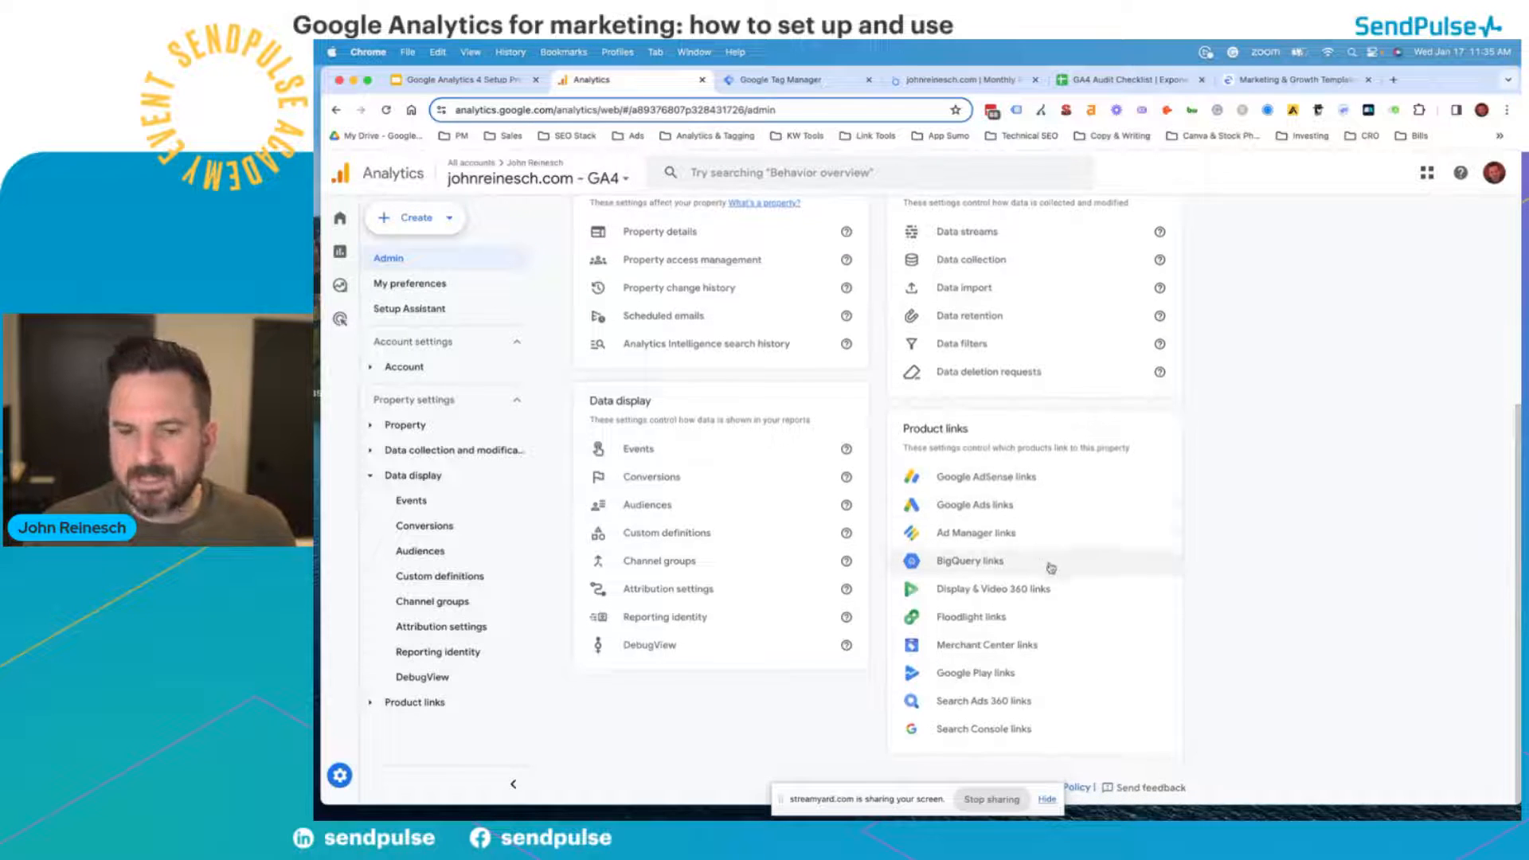
- Review the property's Search Console links, Google Ads links and BigQuery links
{"action": "left_click", "coordinate": [1006, 740]}
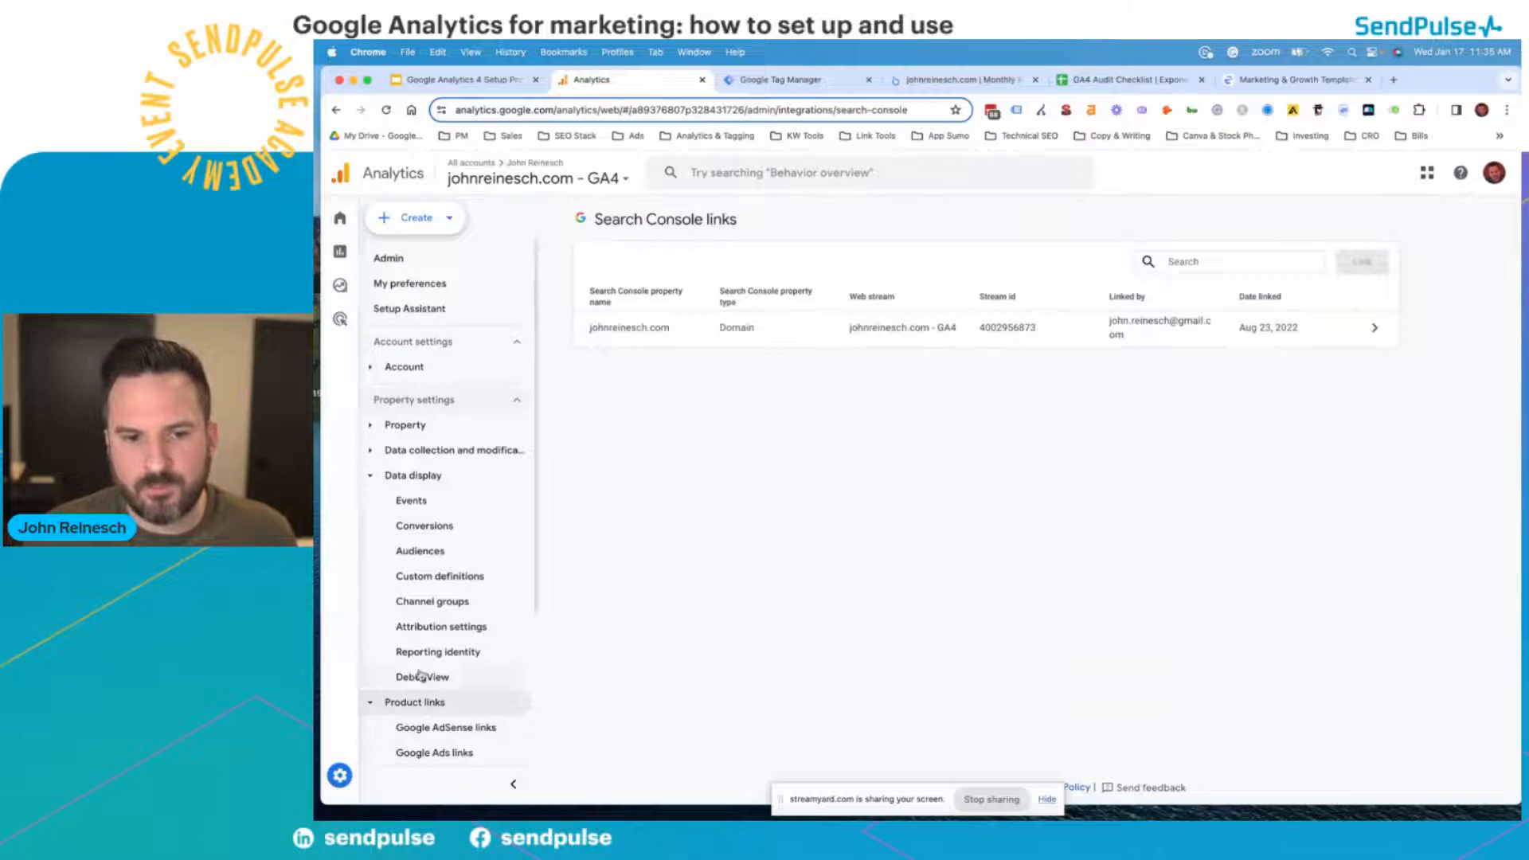
{"action": "scroll", "coordinate": [447, 603], "scroll_direction": "down", "scroll_amount": 3}
{"action": "left_click", "coordinate": [435, 544]}
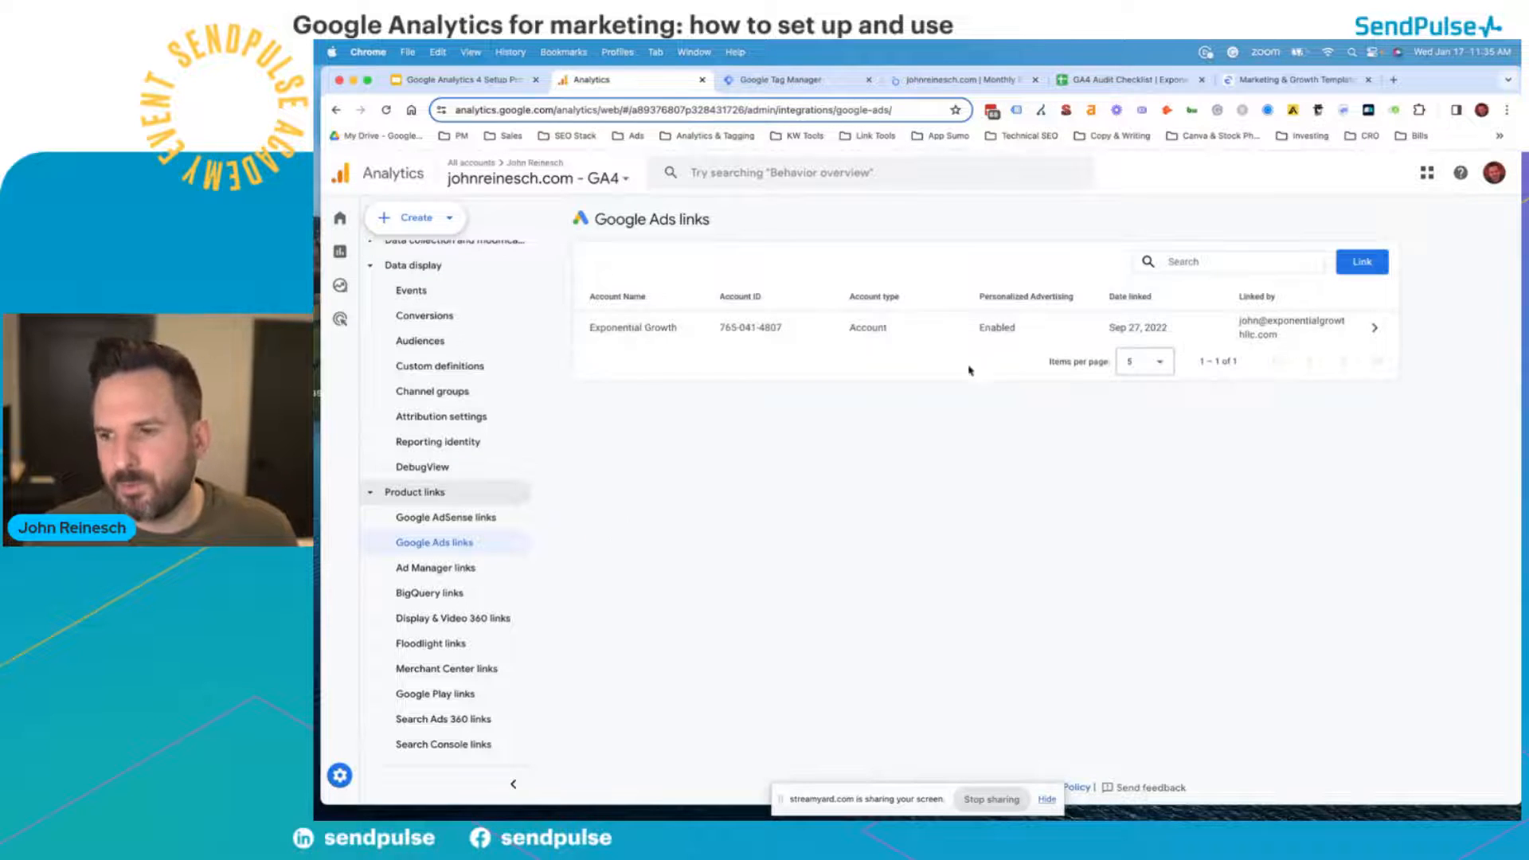
{"action": "left_click", "coordinate": [449, 595]}
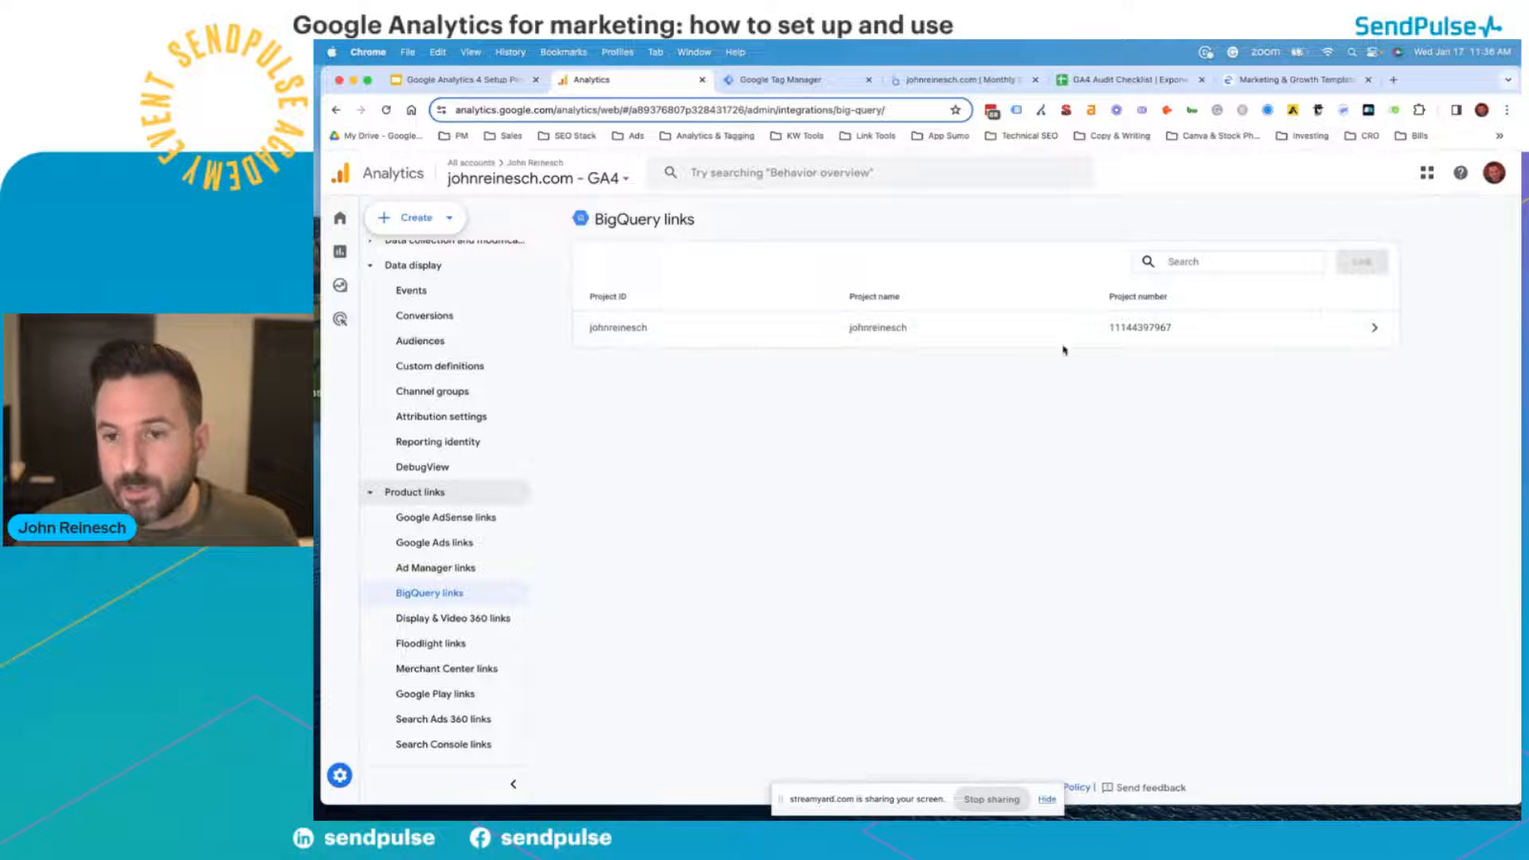
- Check the Ad Manager links and return to the Google Ads links
{"action": "scroll", "coordinate": [446, 695], "scroll_direction": "down", "scroll_amount": 1}
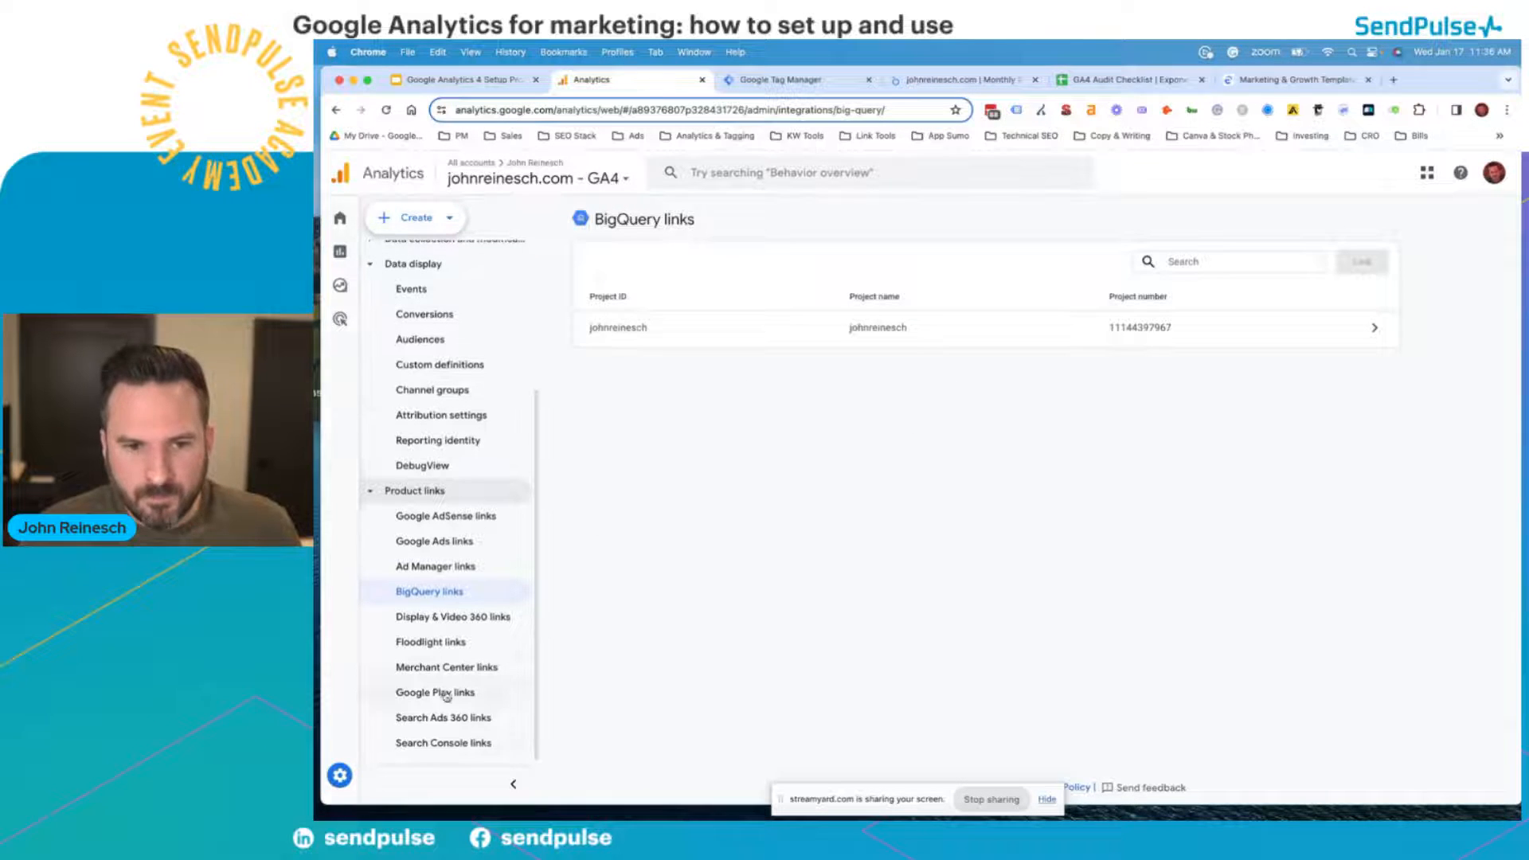
{"action": "left_click", "coordinate": [437, 567]}
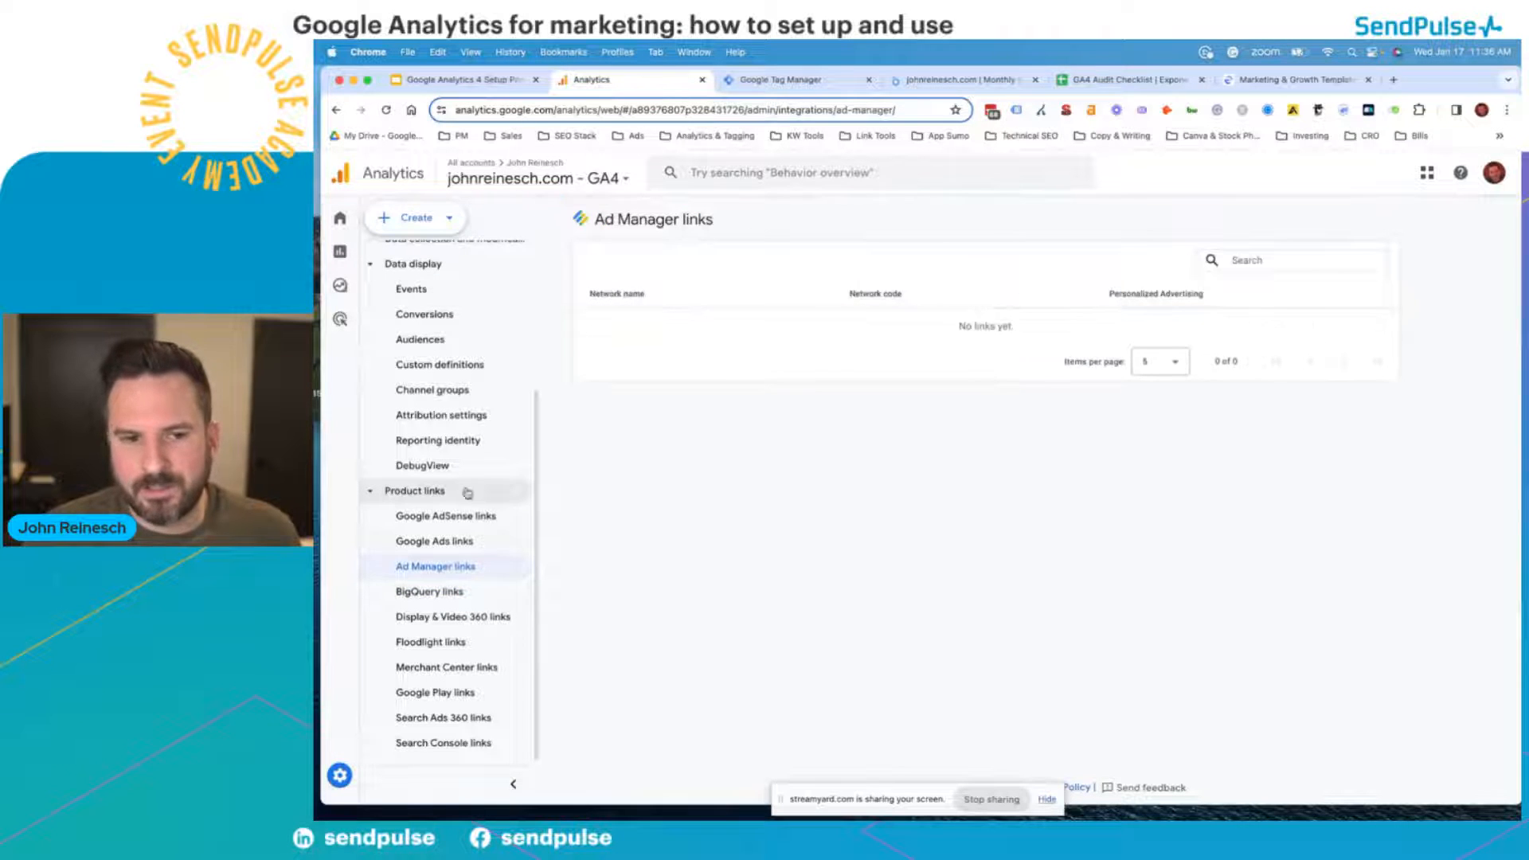
{"action": "left_click", "coordinate": [443, 540]}
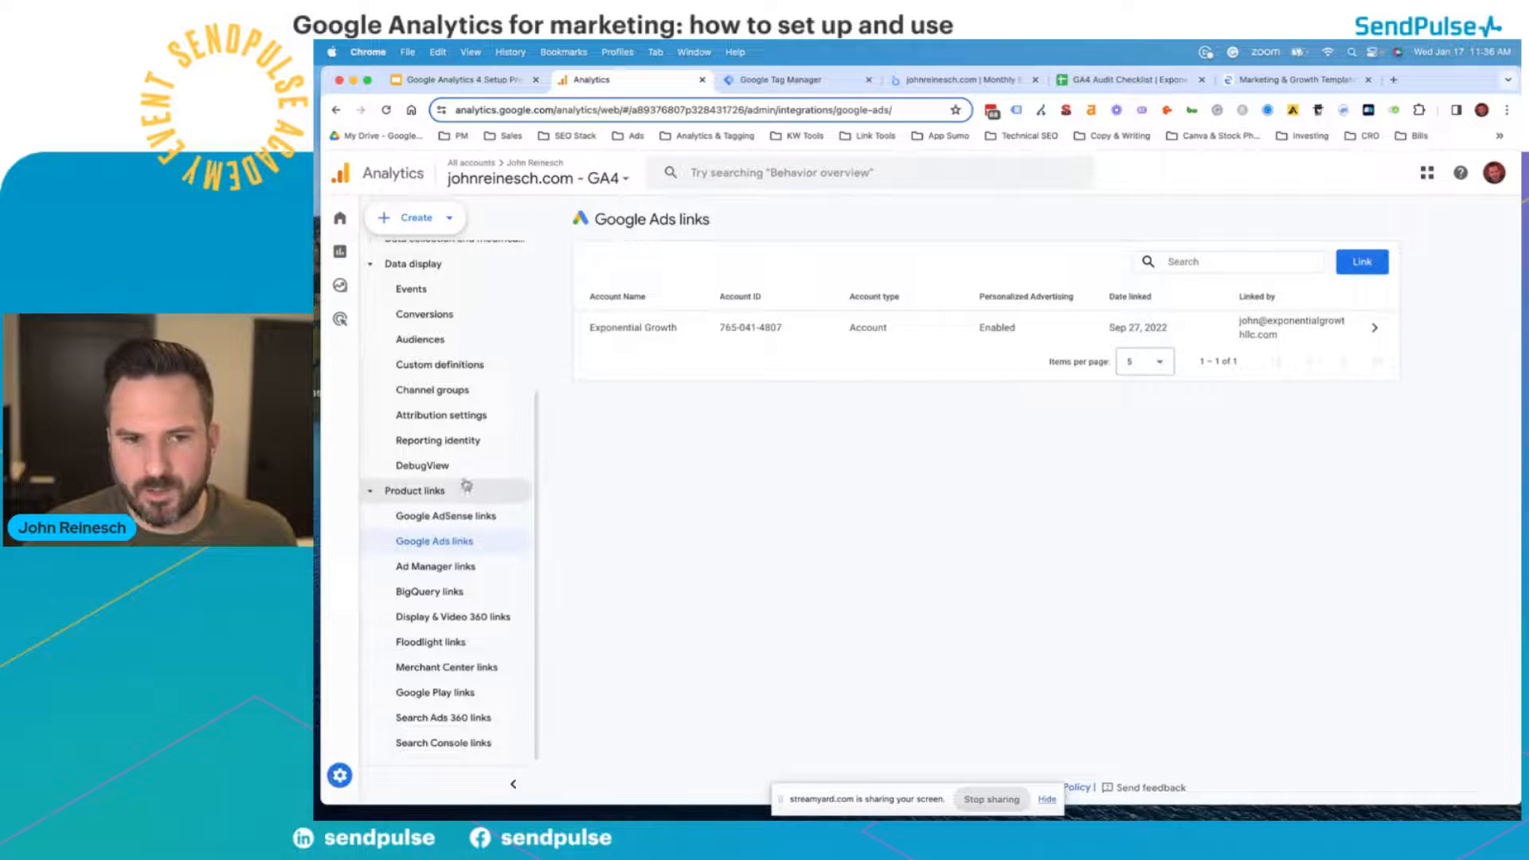
- Collapse the Product links settings and open the Events page within the Data display settings
{"action": "left_click", "coordinate": [430, 488]}
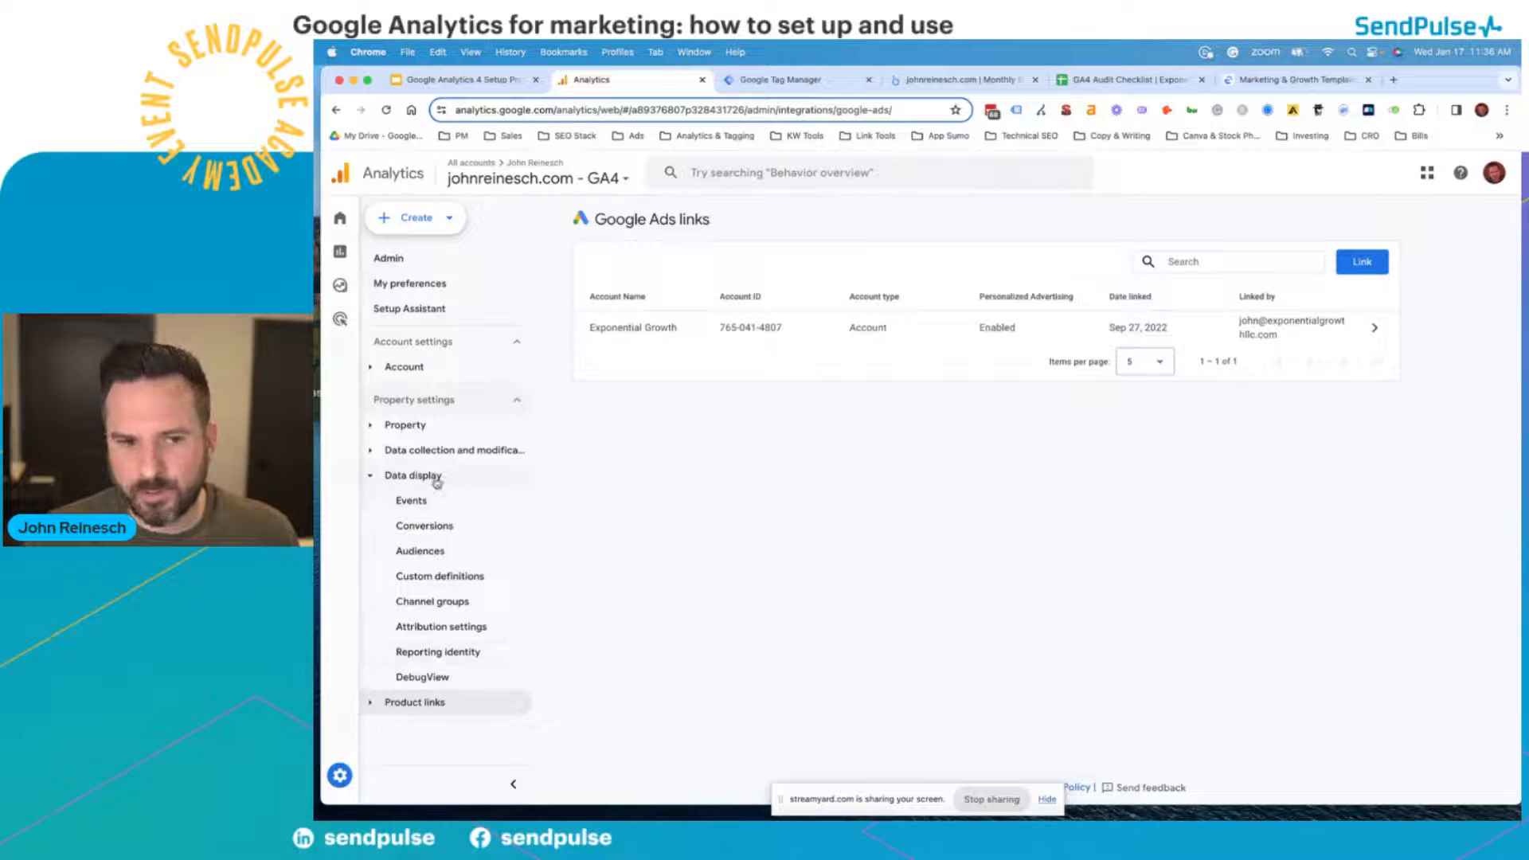
{"action": "left_click", "coordinate": [430, 473]}
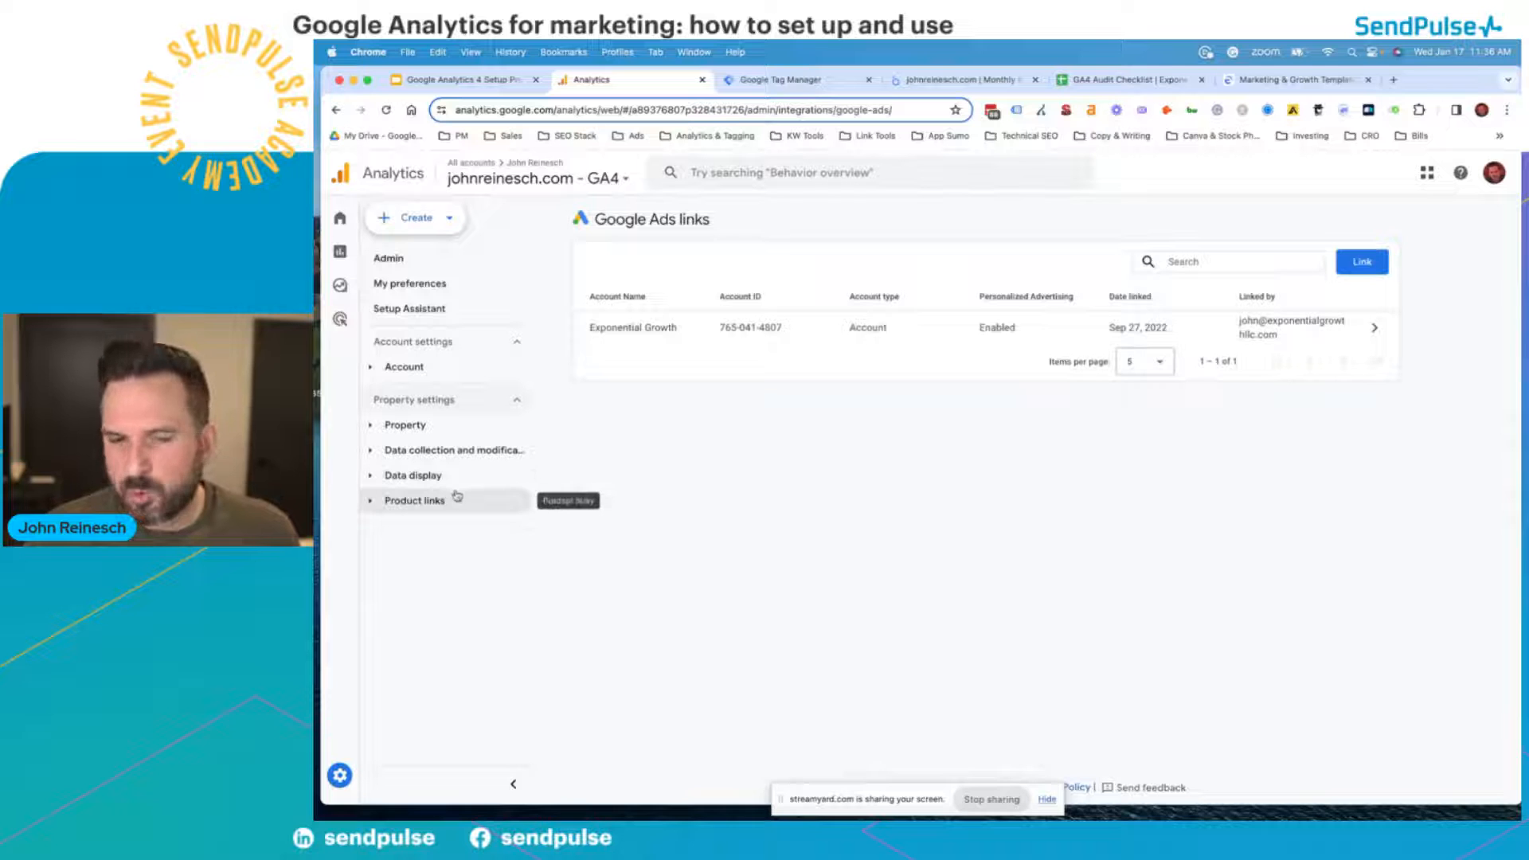
{"action": "mouse_move", "coordinate": [388, 477]}
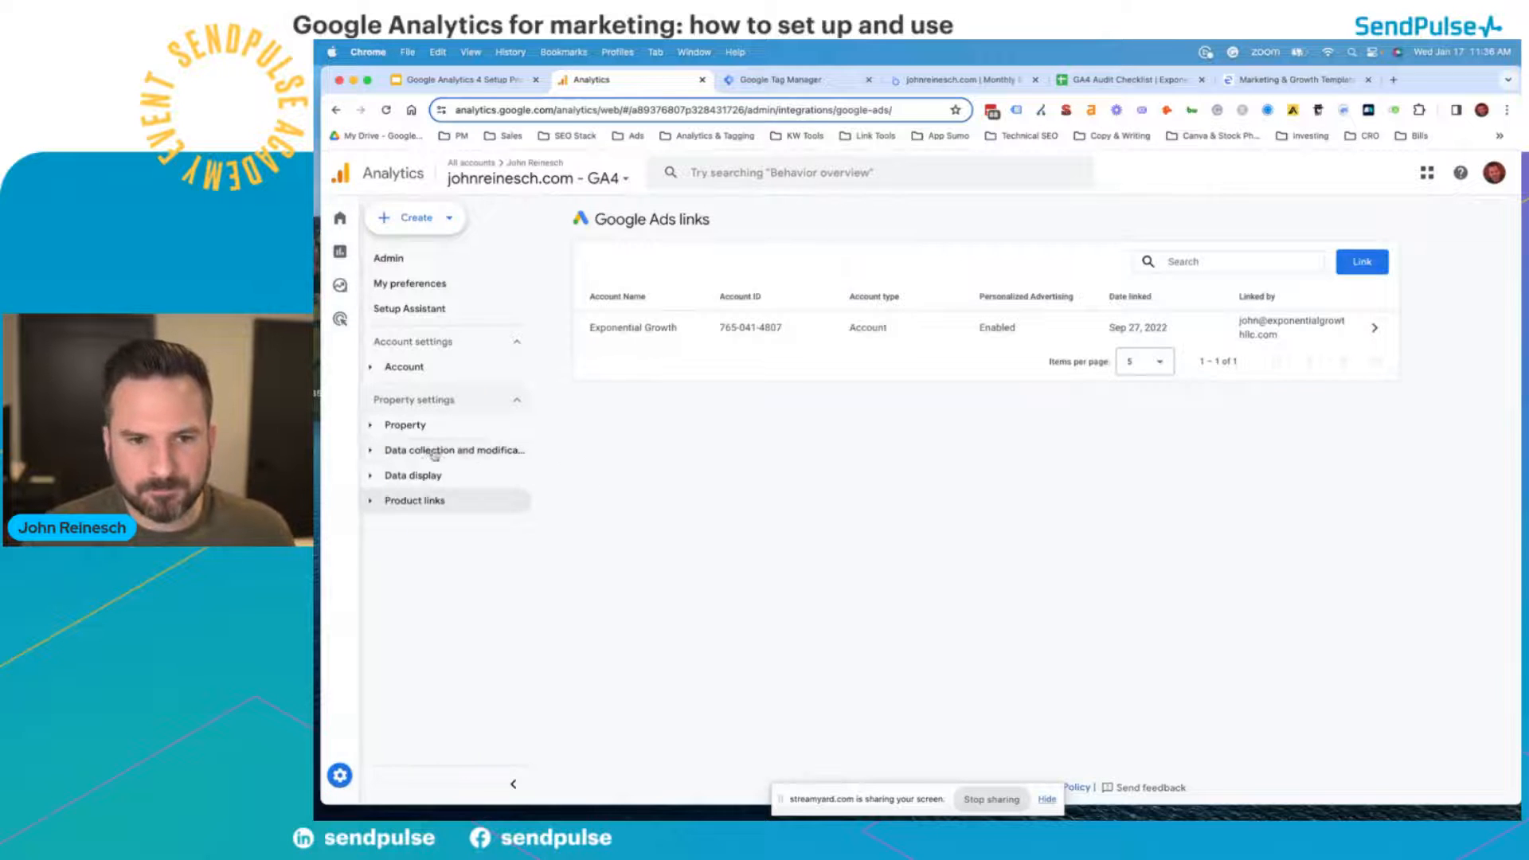
{"action": "left_click", "coordinate": [434, 448]}
{"action": "left_click", "coordinate": [413, 449]}
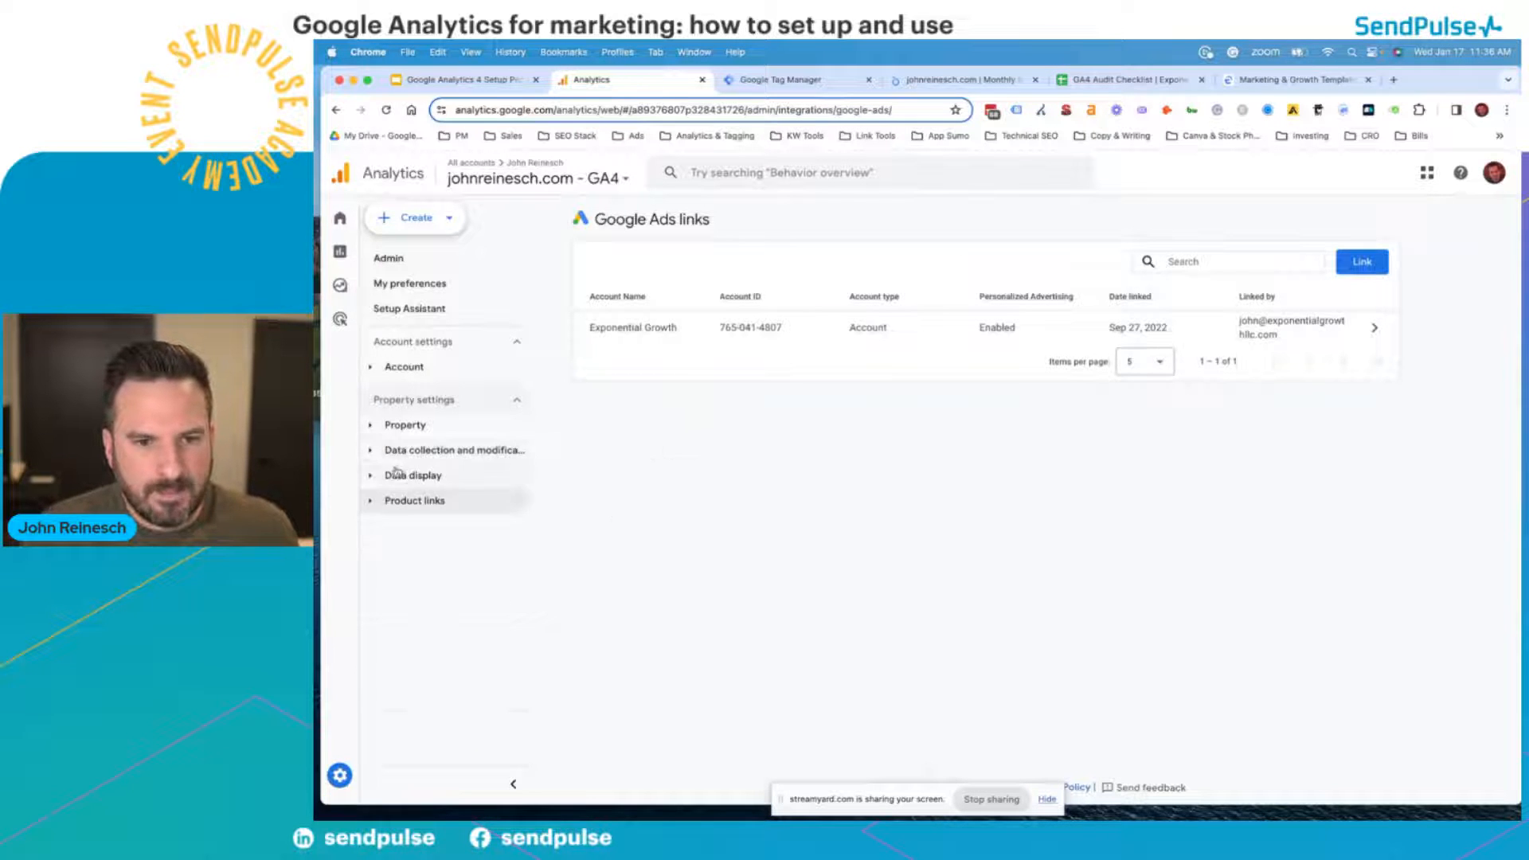
{"action": "left_click", "coordinate": [403, 475]}
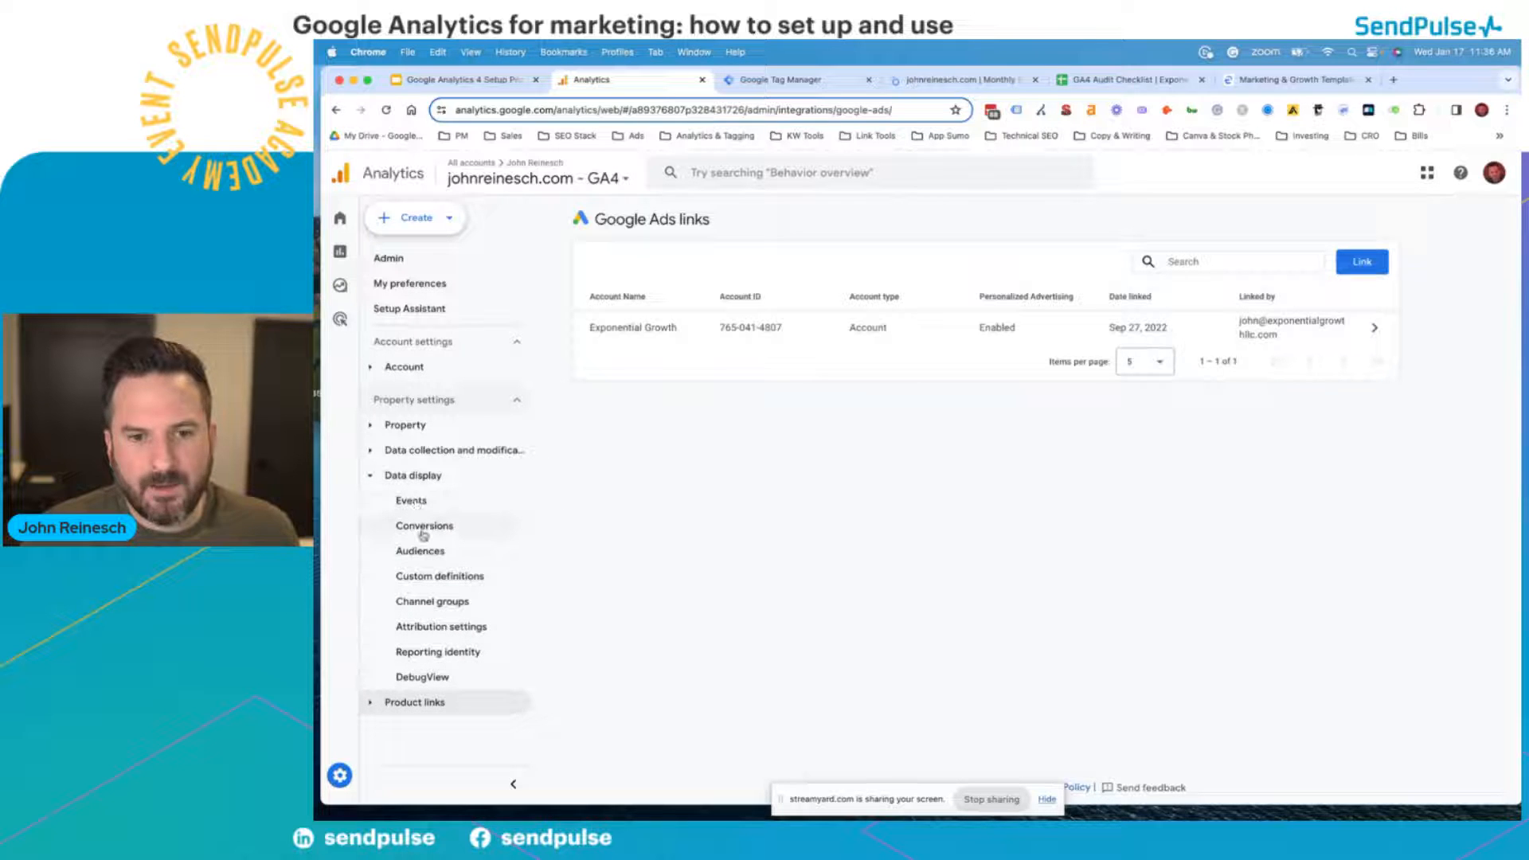
{"action": "left_click", "coordinate": [416, 500]}
- Show slide 10, "Events & Conversions", in the Google Slides presentation, and return to the Events page in Google Analytics
{"action": "left_click", "coordinate": [473, 80]}
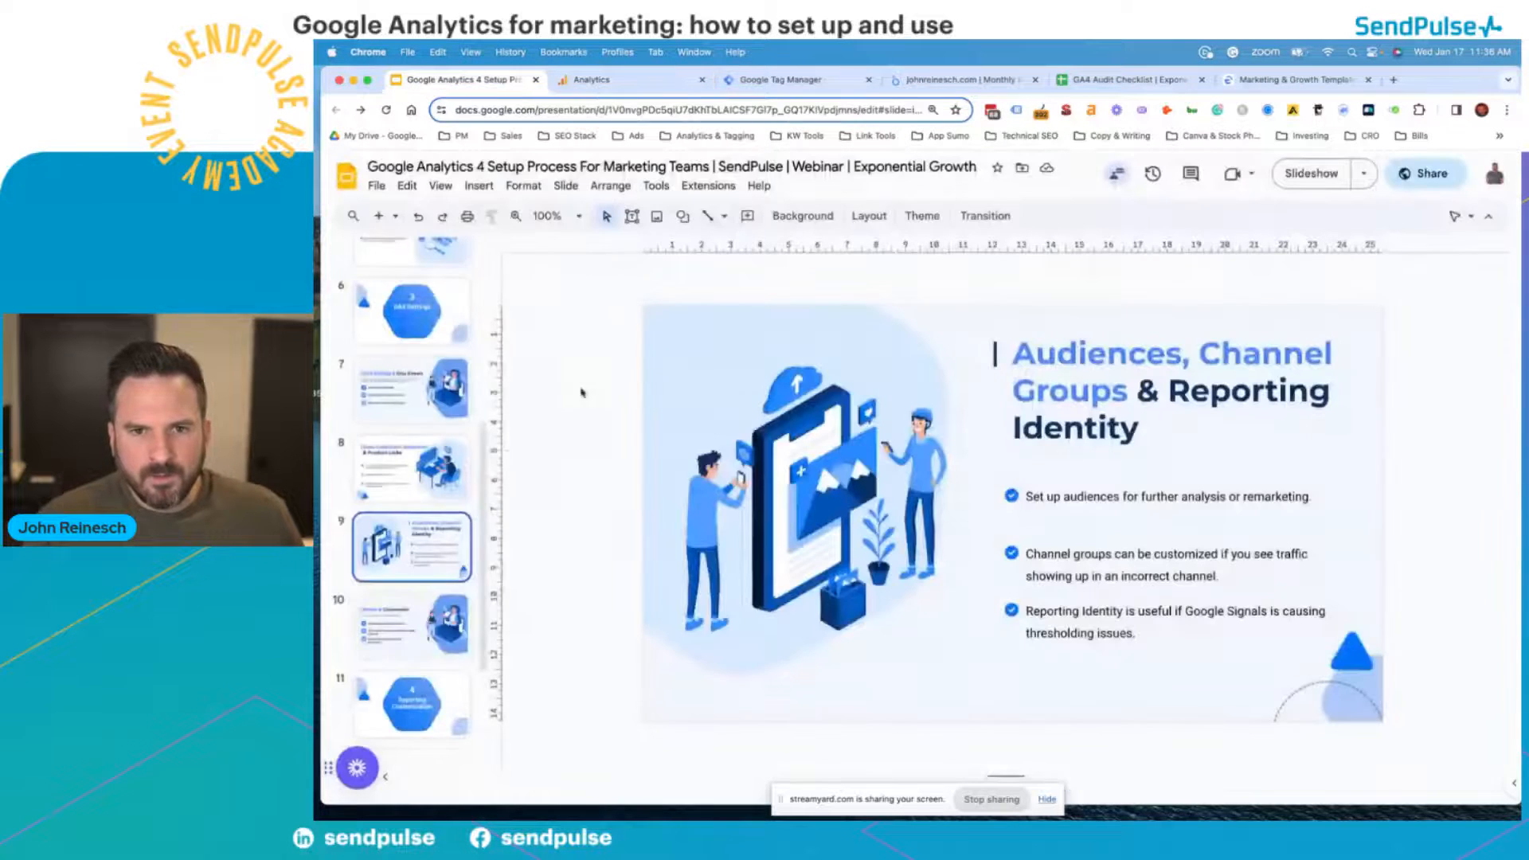
{"action": "left_click", "coordinate": [405, 621]}
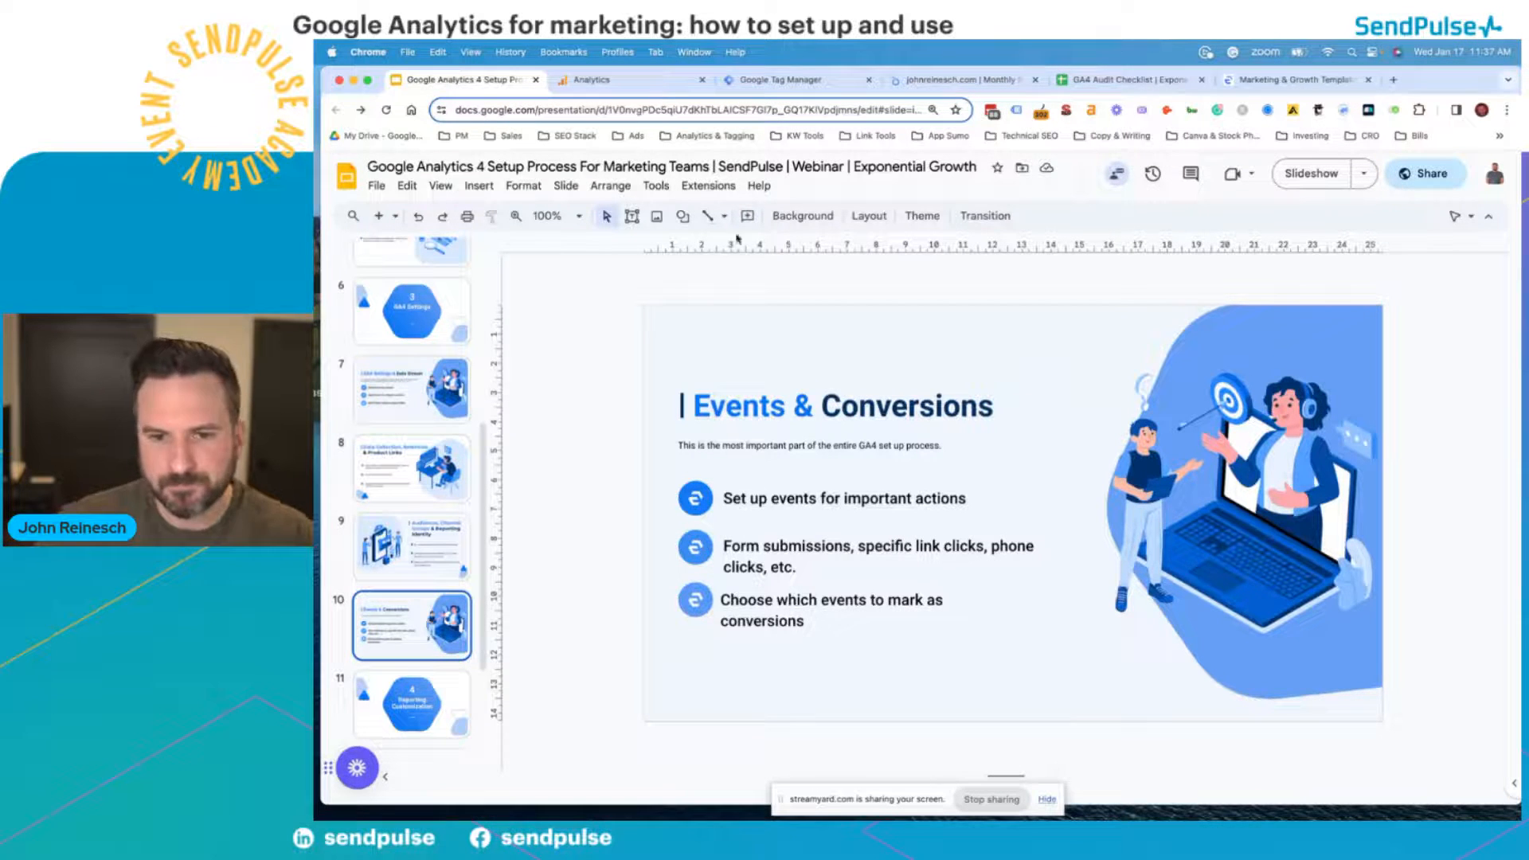
{"action": "left_click", "coordinate": [649, 81]}
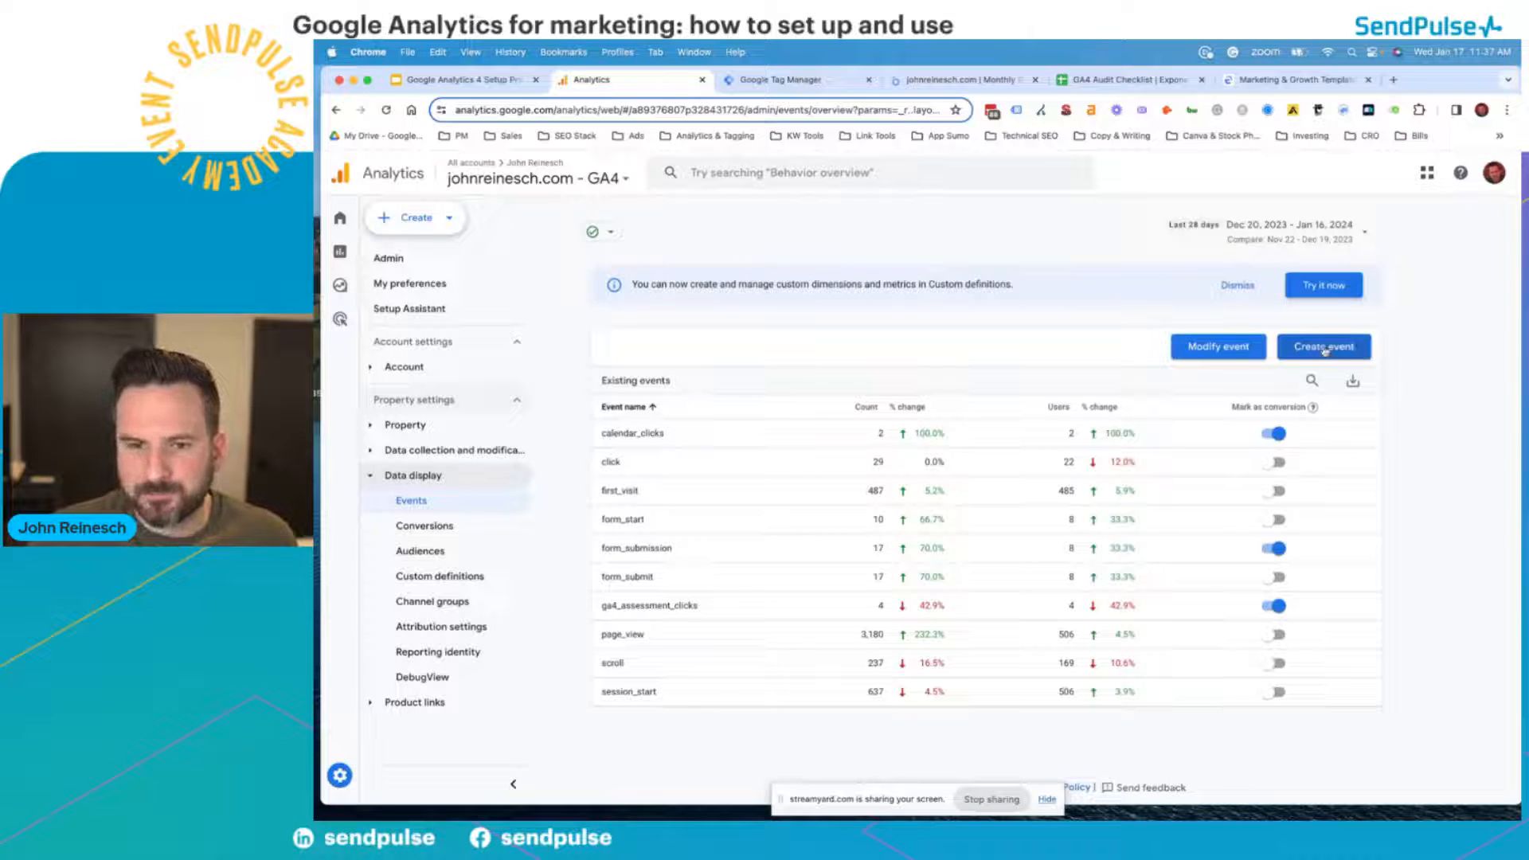
- Open the blank custom event form, view its suggested event names and matching conditions, and leave without creating an event
{"action": "left_click", "coordinate": [1325, 349]}
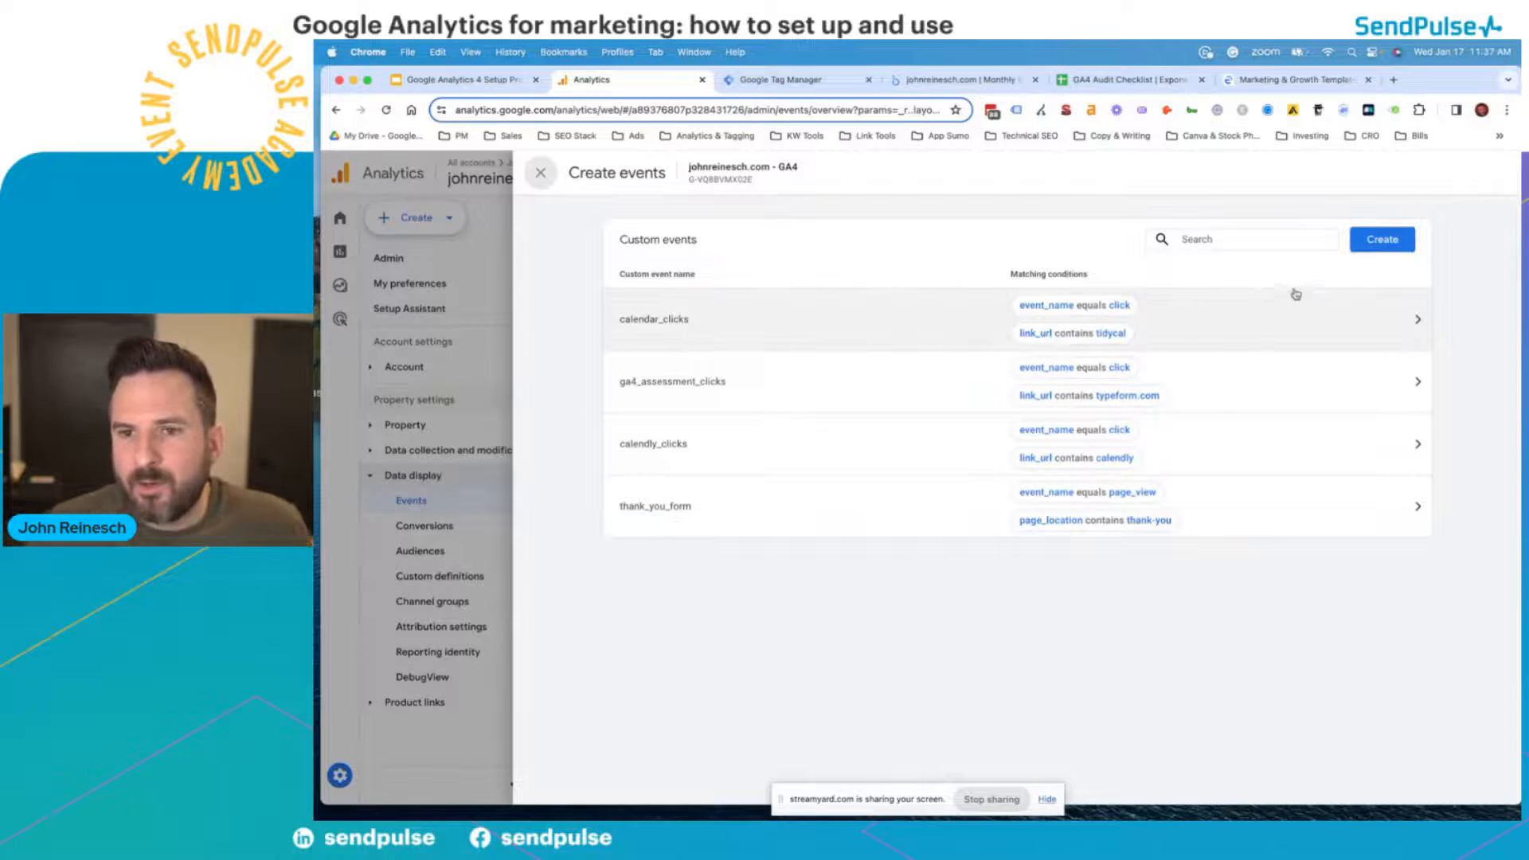
{"action": "left_click", "coordinate": [1375, 241]}
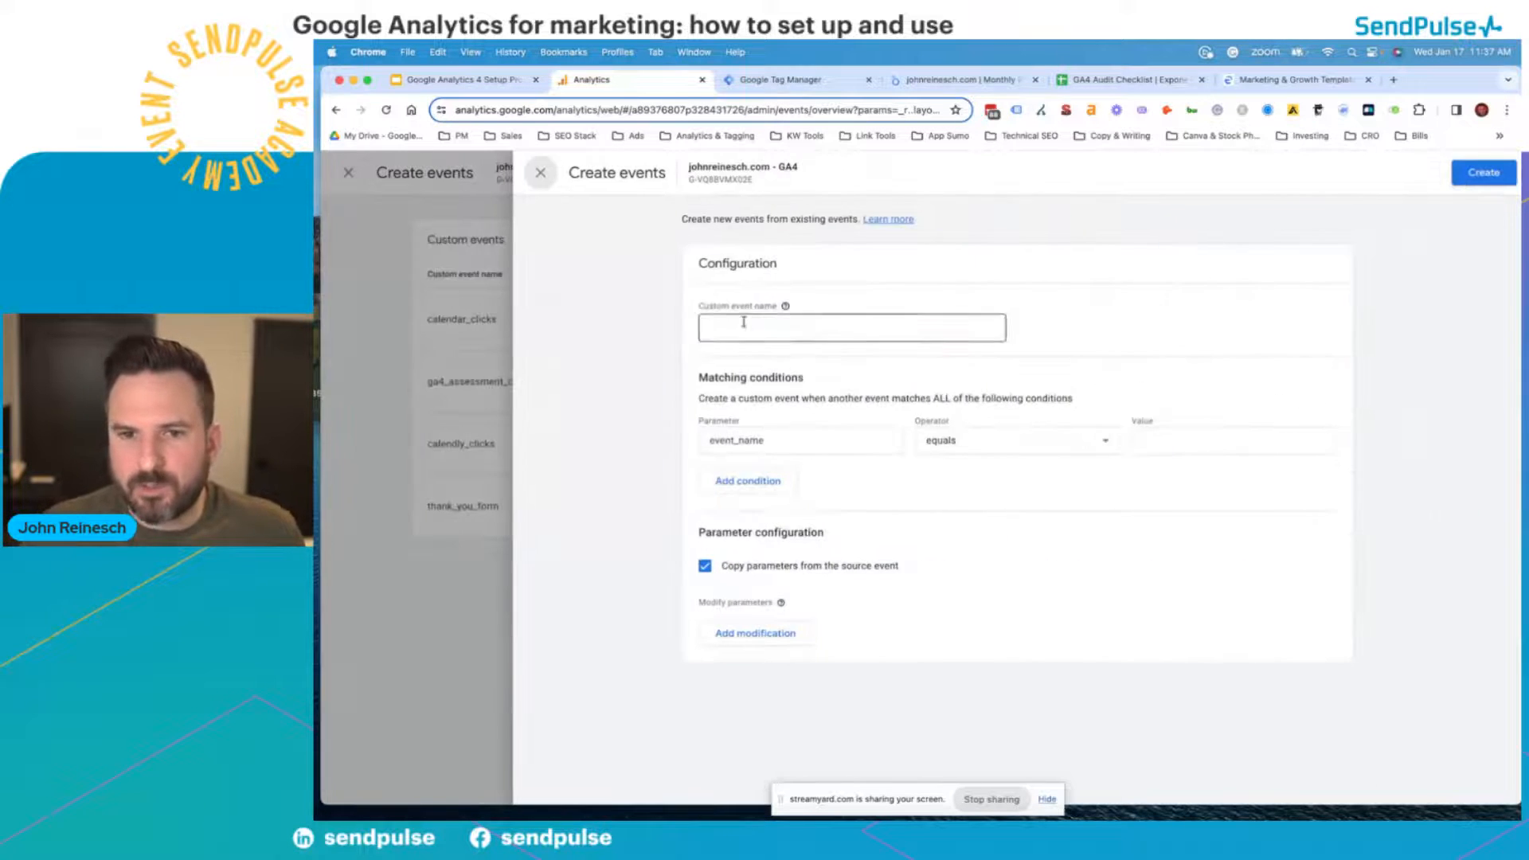
{"action": "left_click", "coordinate": [798, 327]}
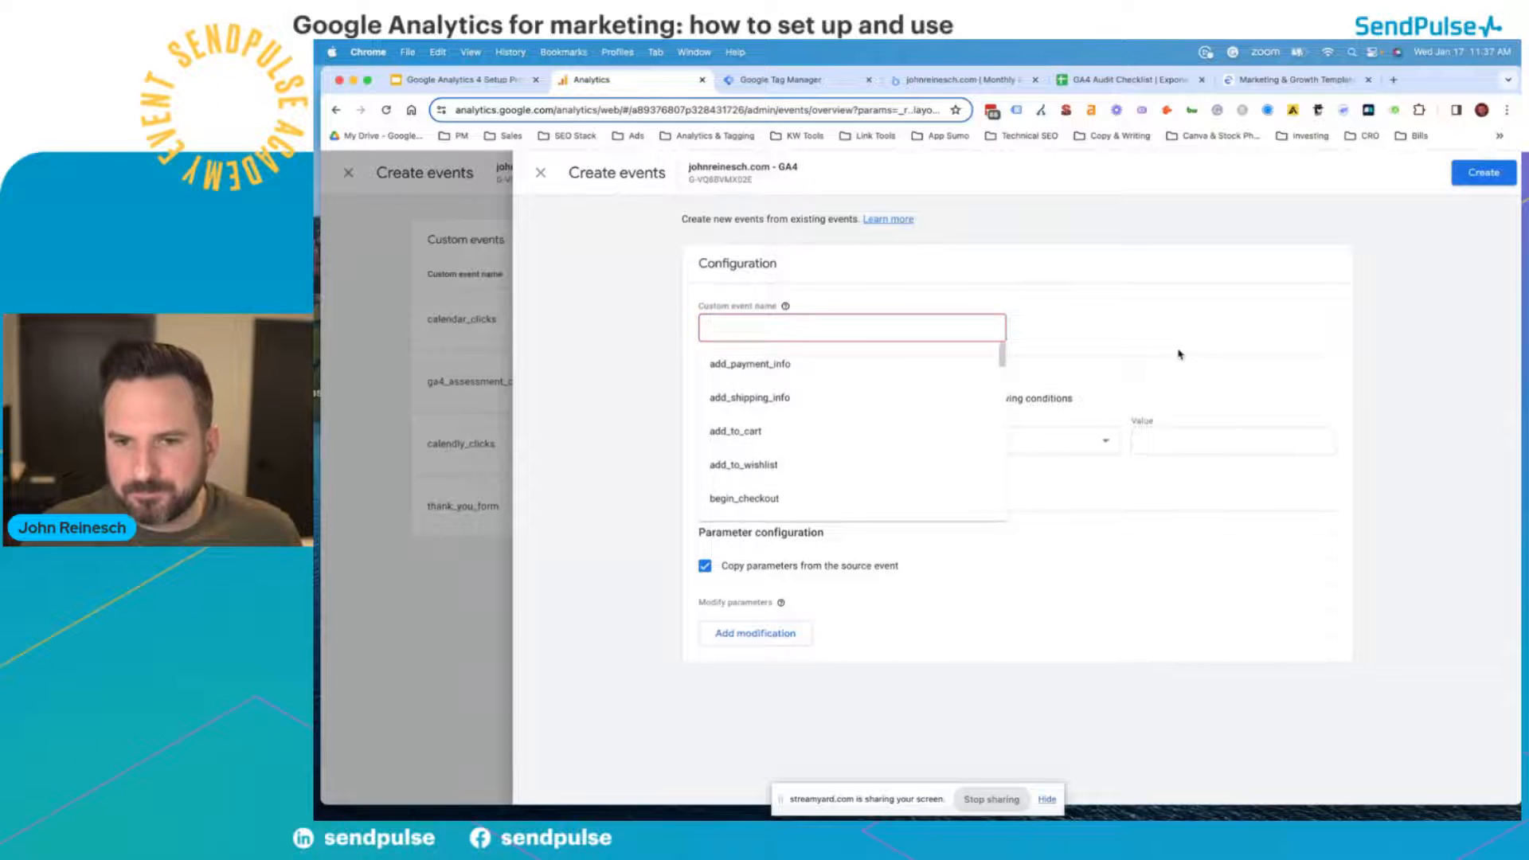
{"action": "left_click", "coordinate": [793, 438]}
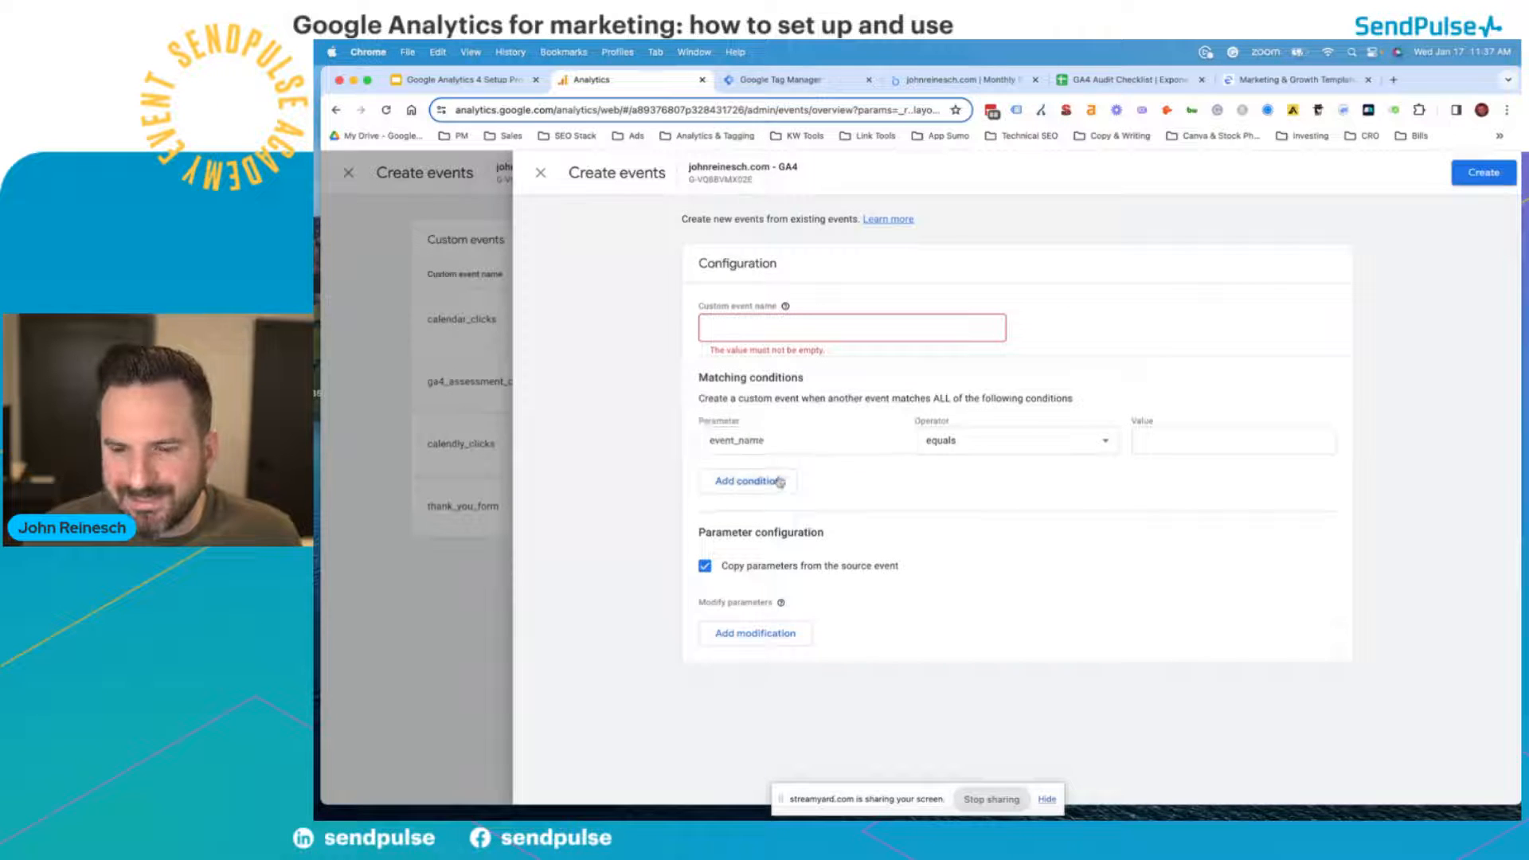
{"action": "left_click", "coordinate": [540, 172]}
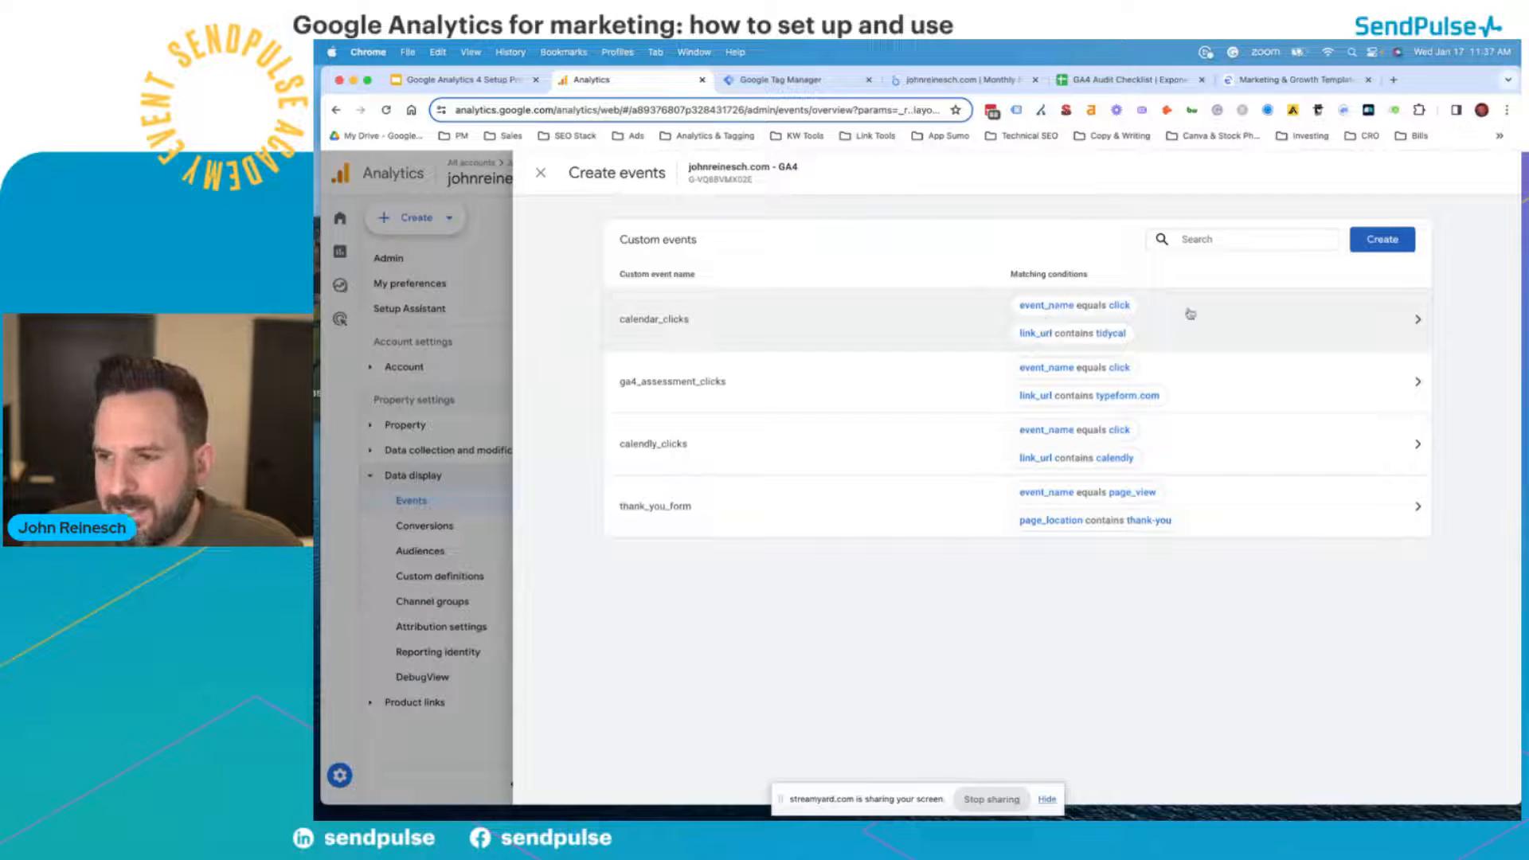
{"action": "left_click", "coordinate": [539, 173]}
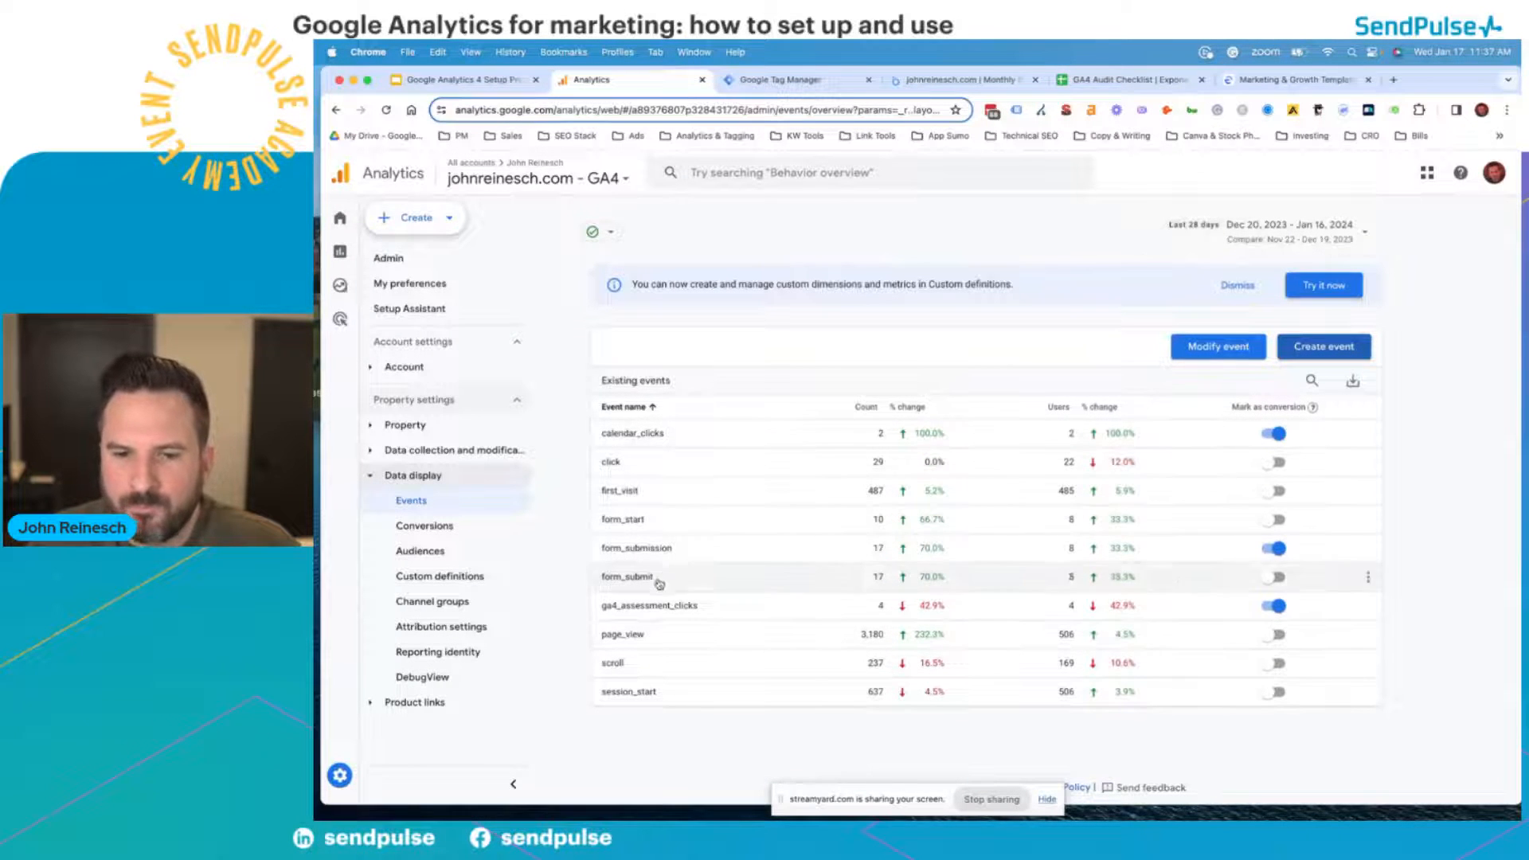
- Examine the click and tidycal values in the calendar_clicks custom event's matching conditions, closing and reopening its configuration without saving
{"action": "left_click", "coordinate": [1348, 354]}
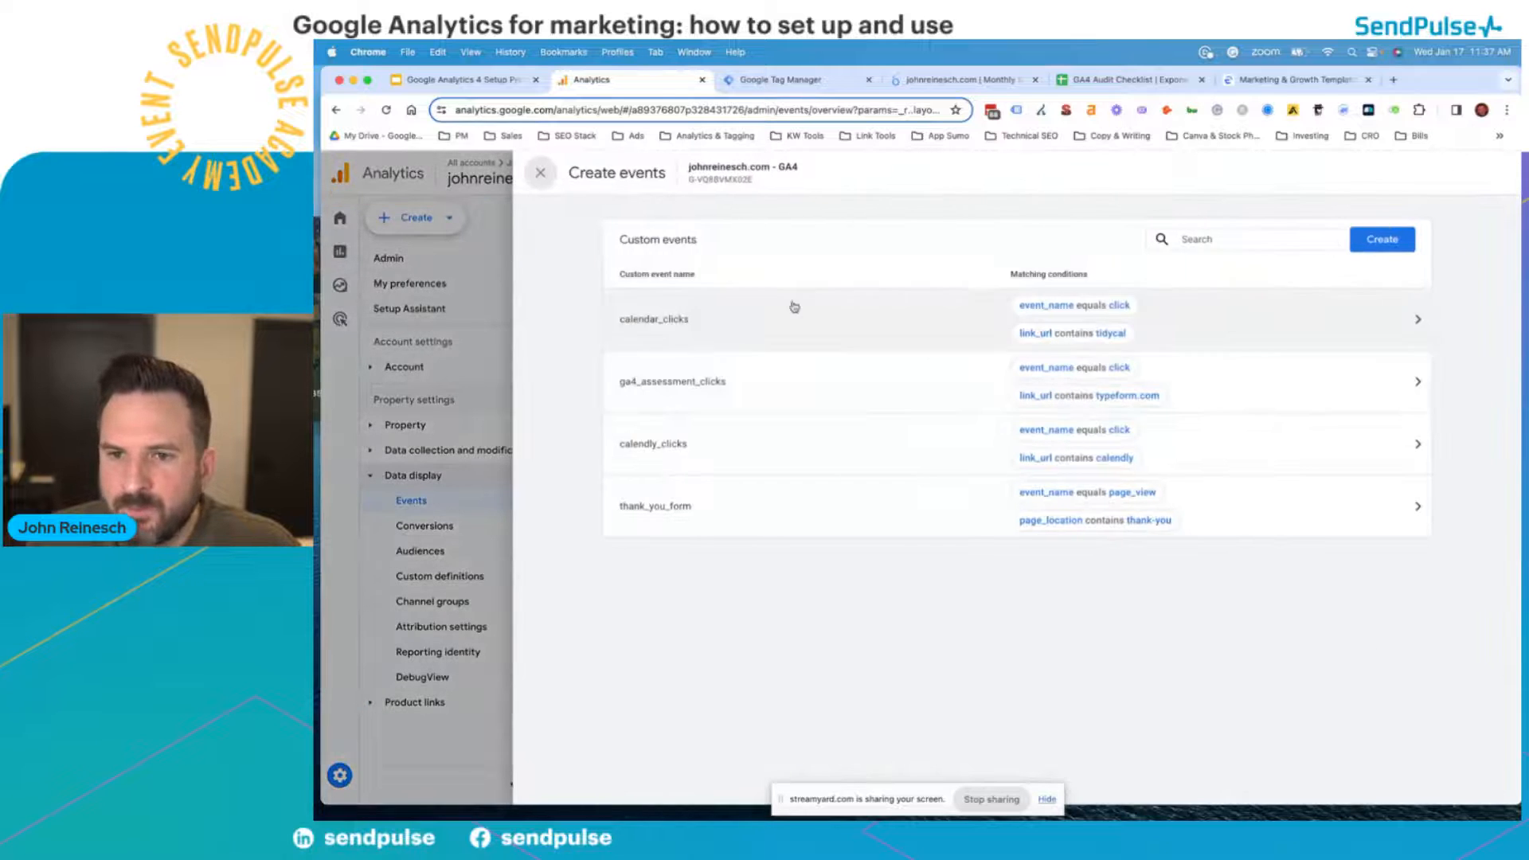
{"action": "left_click", "coordinate": [928, 317]}
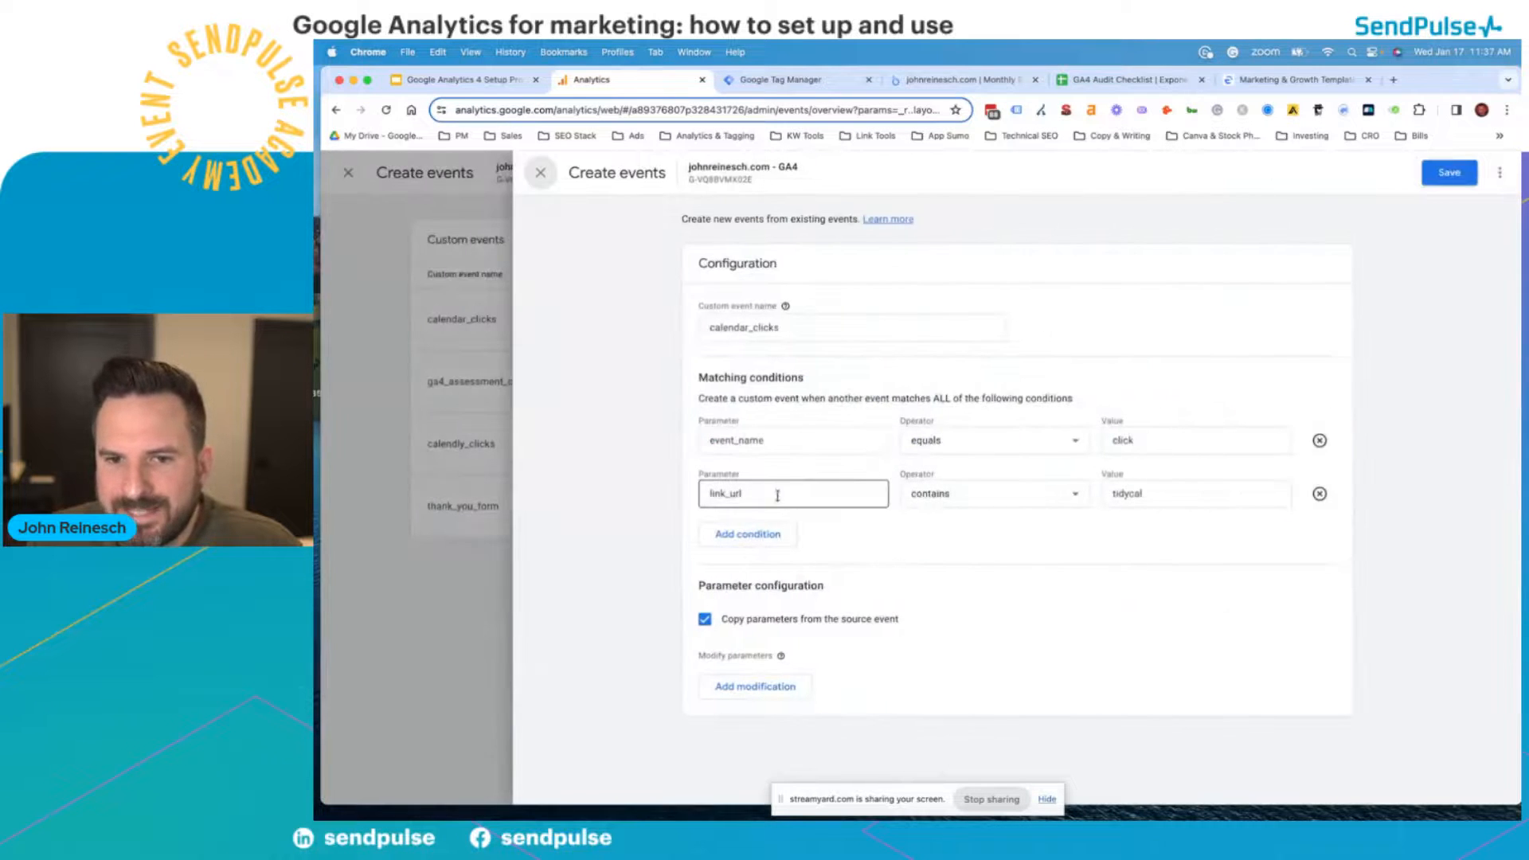
{"action": "double_click", "coordinate": [1159, 494]}
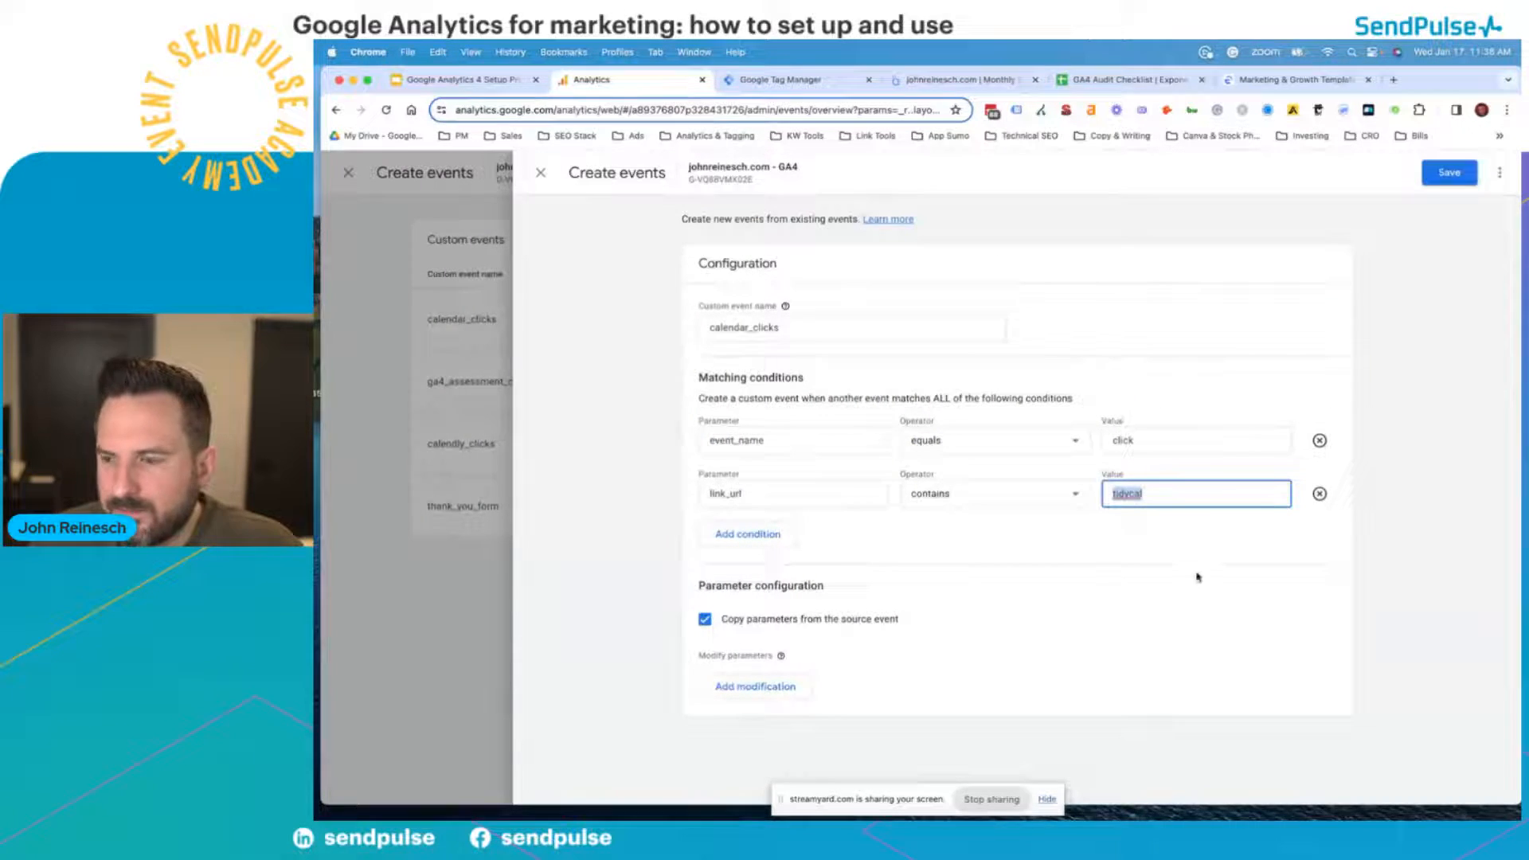
{"action": "double_click", "coordinate": [1185, 434]}
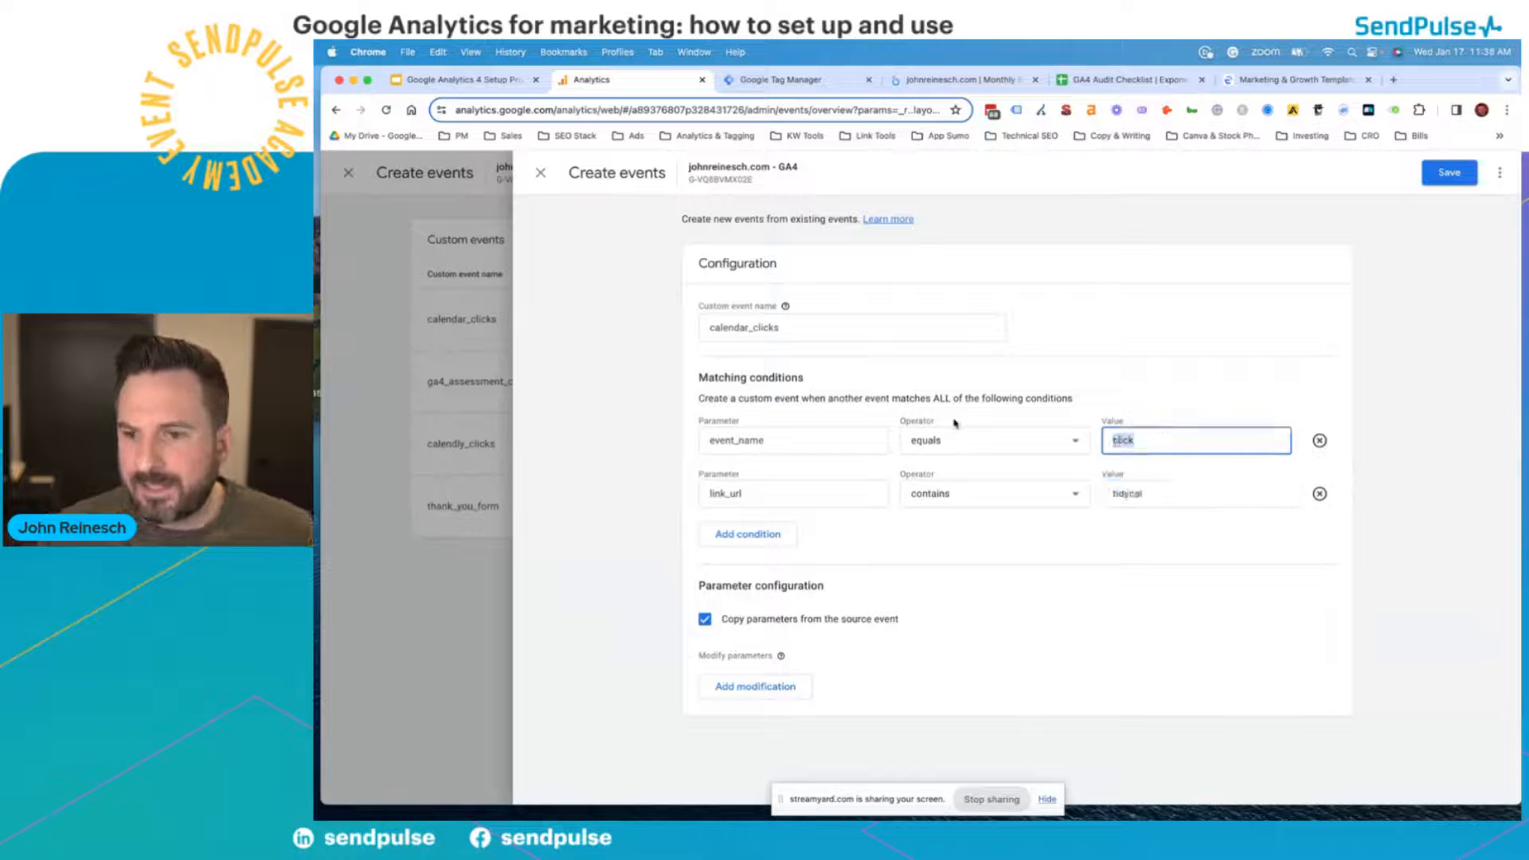
{"action": "left_click", "coordinate": [1162, 441]}
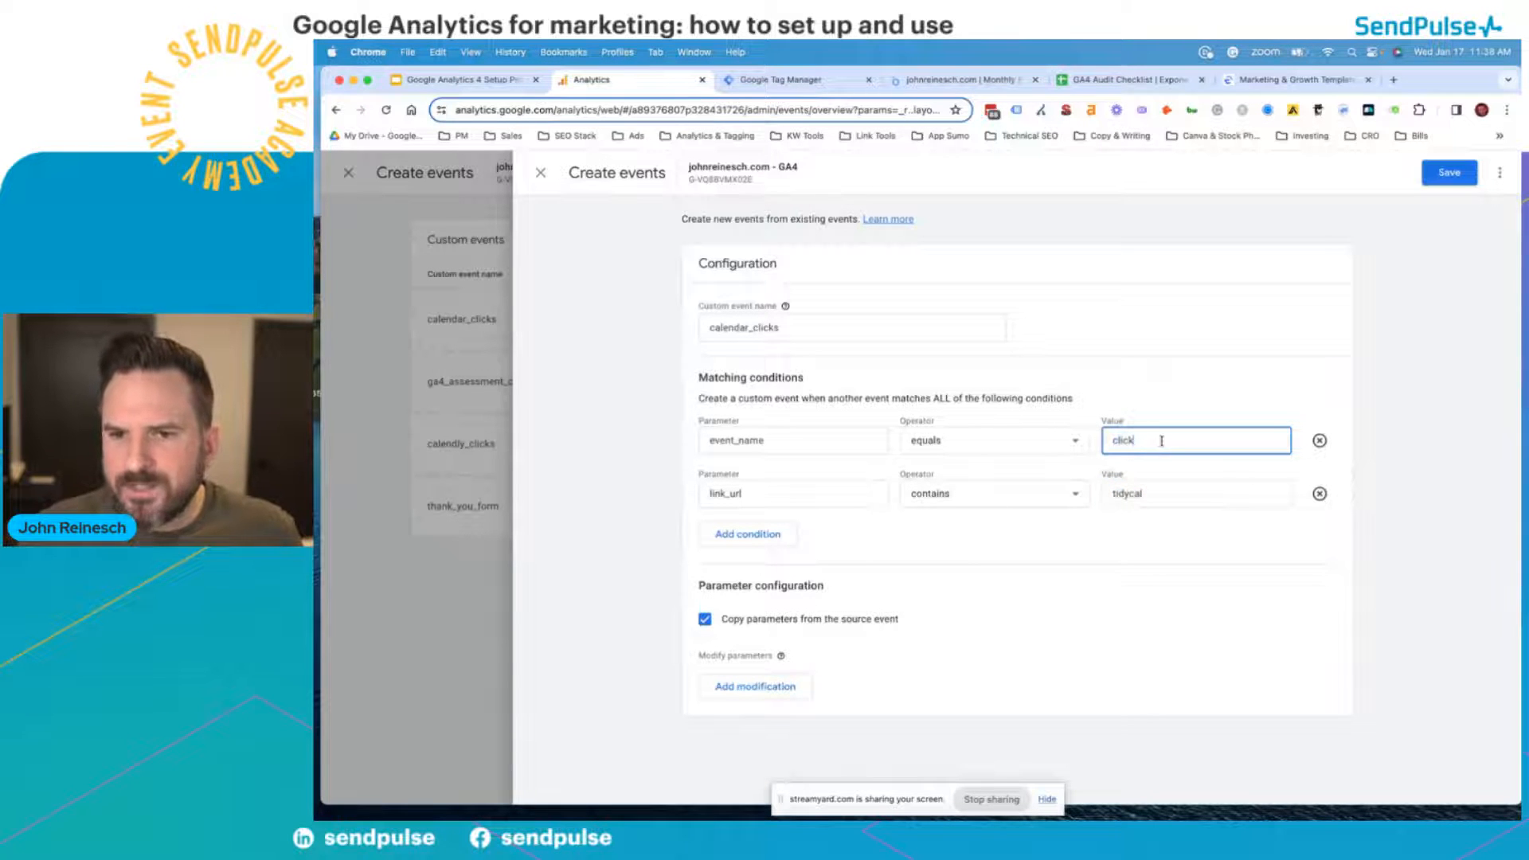
{"action": "double_click", "coordinate": [1149, 494]}
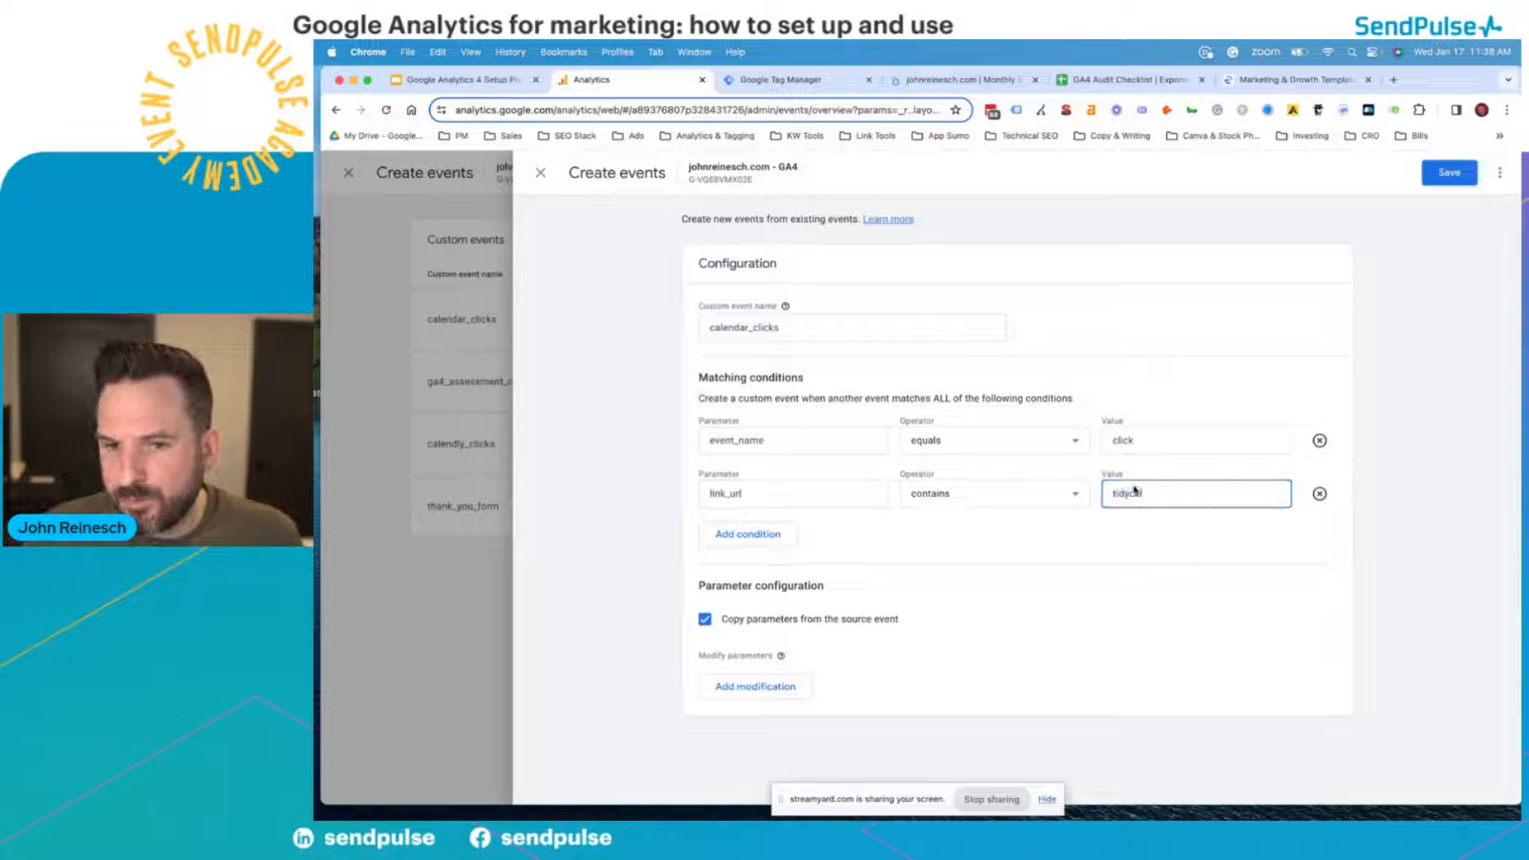
{"action": "double_click", "coordinate": [1121, 440]}
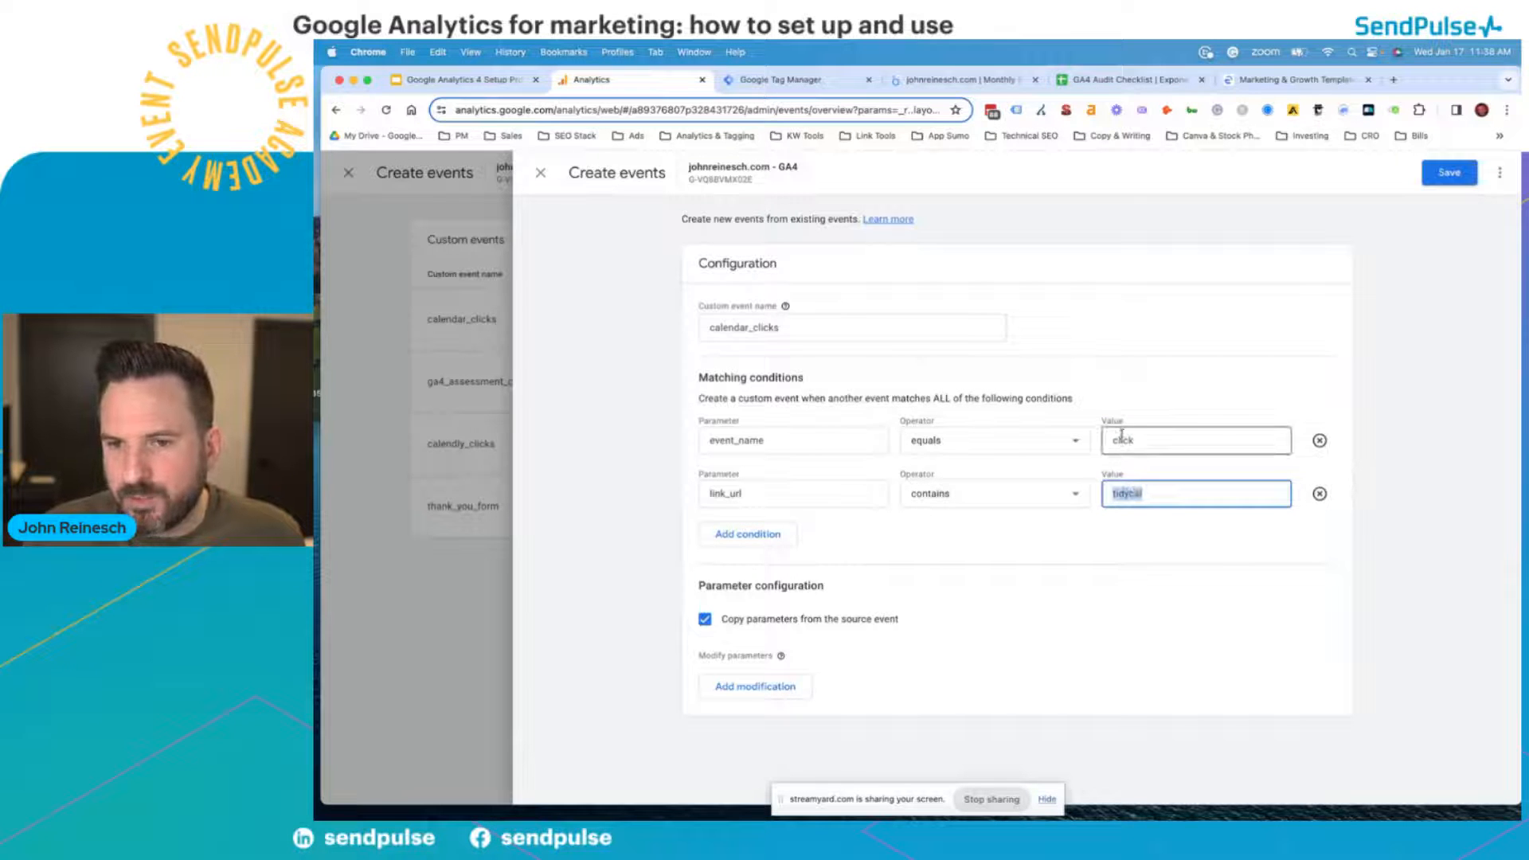
{"action": "double_click", "coordinate": [1127, 495]}
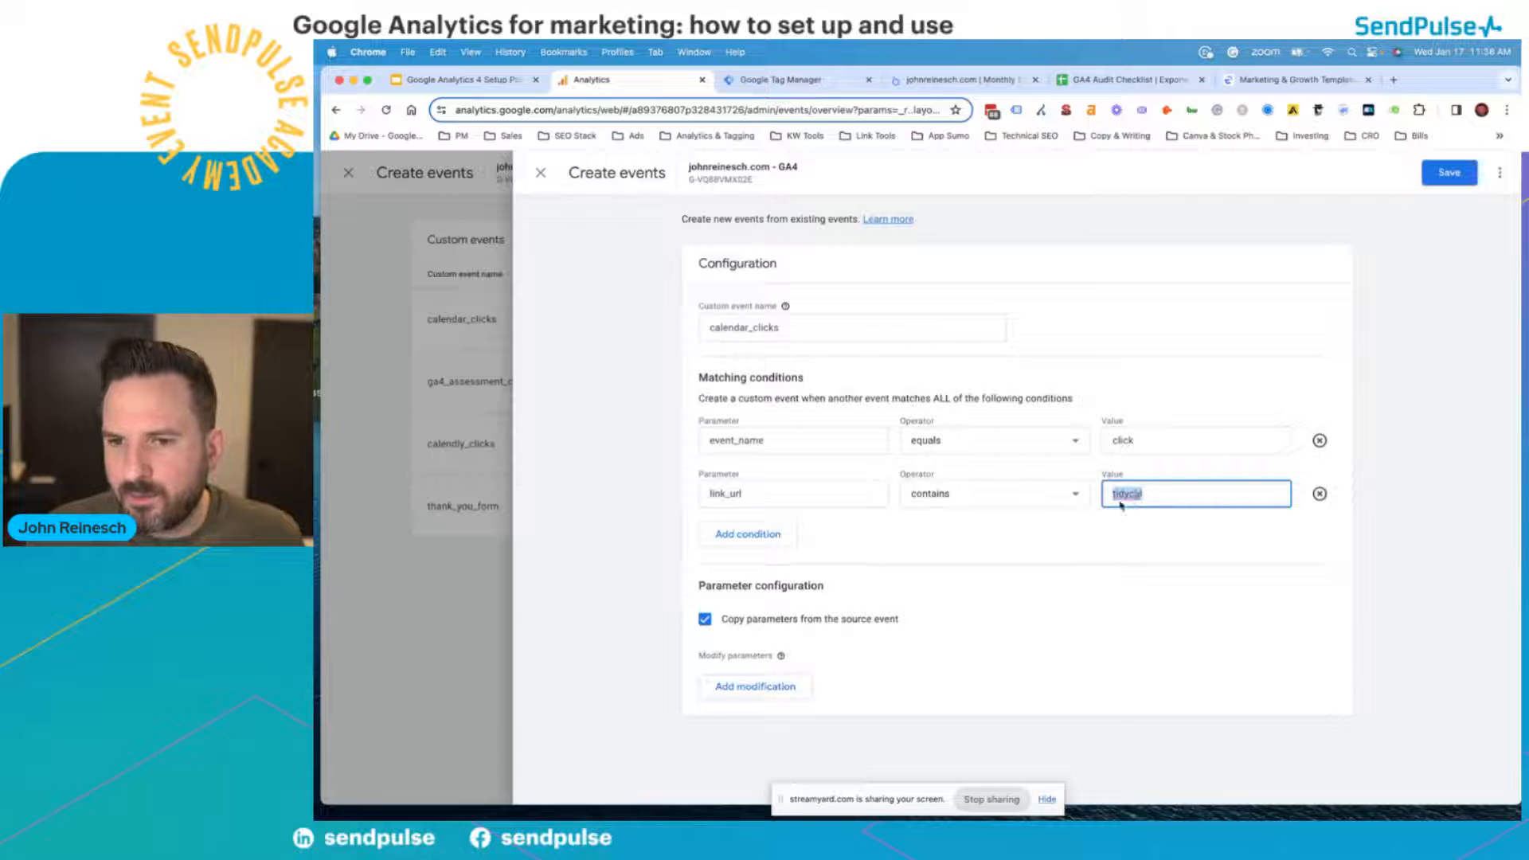
{"action": "left_click", "coordinate": [540, 172]}
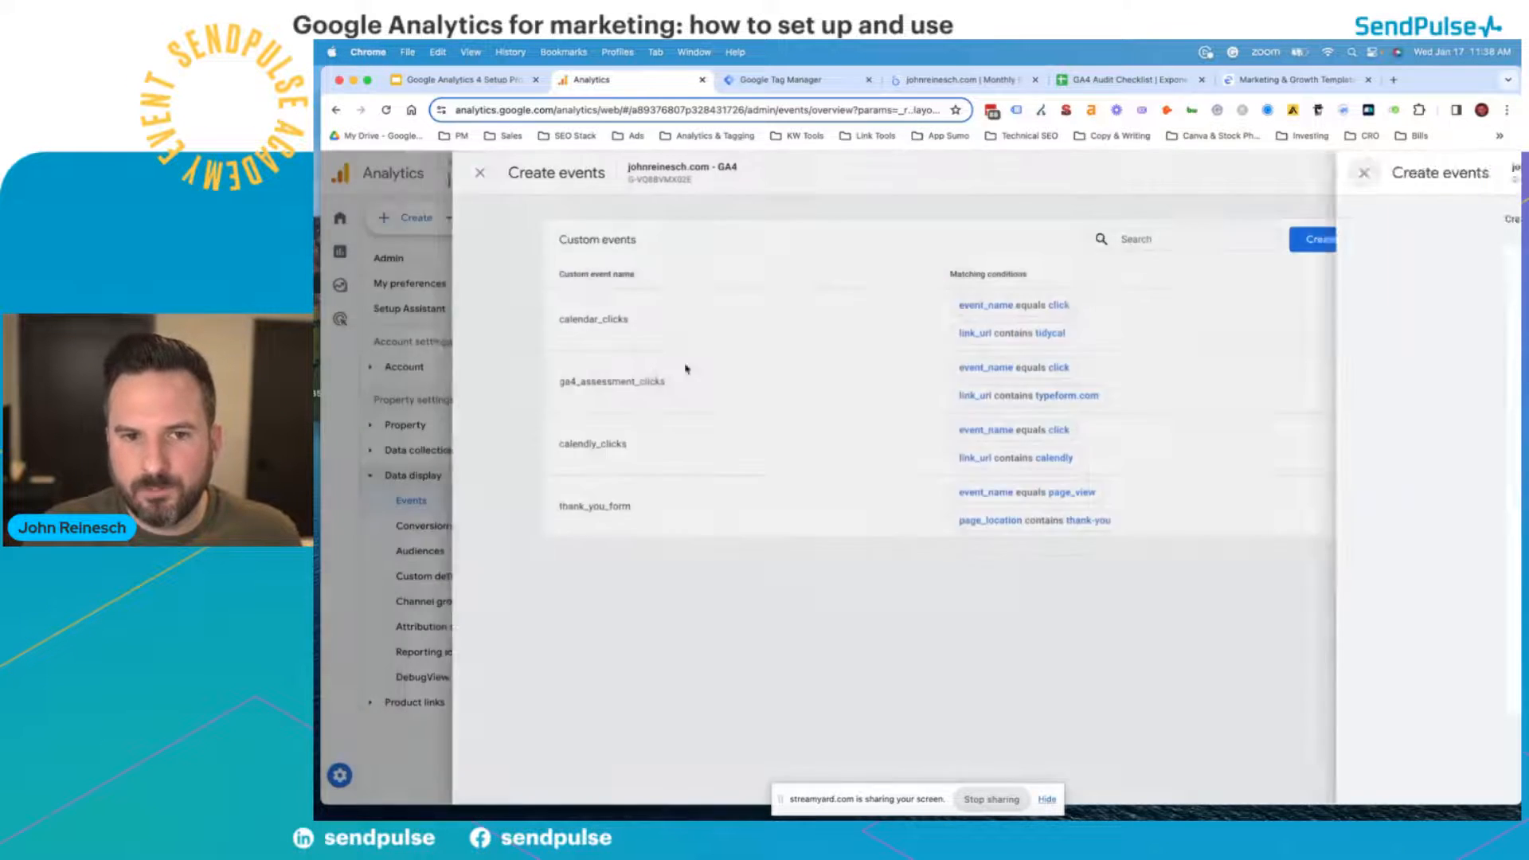
{"action": "left_click", "coordinate": [686, 321]}
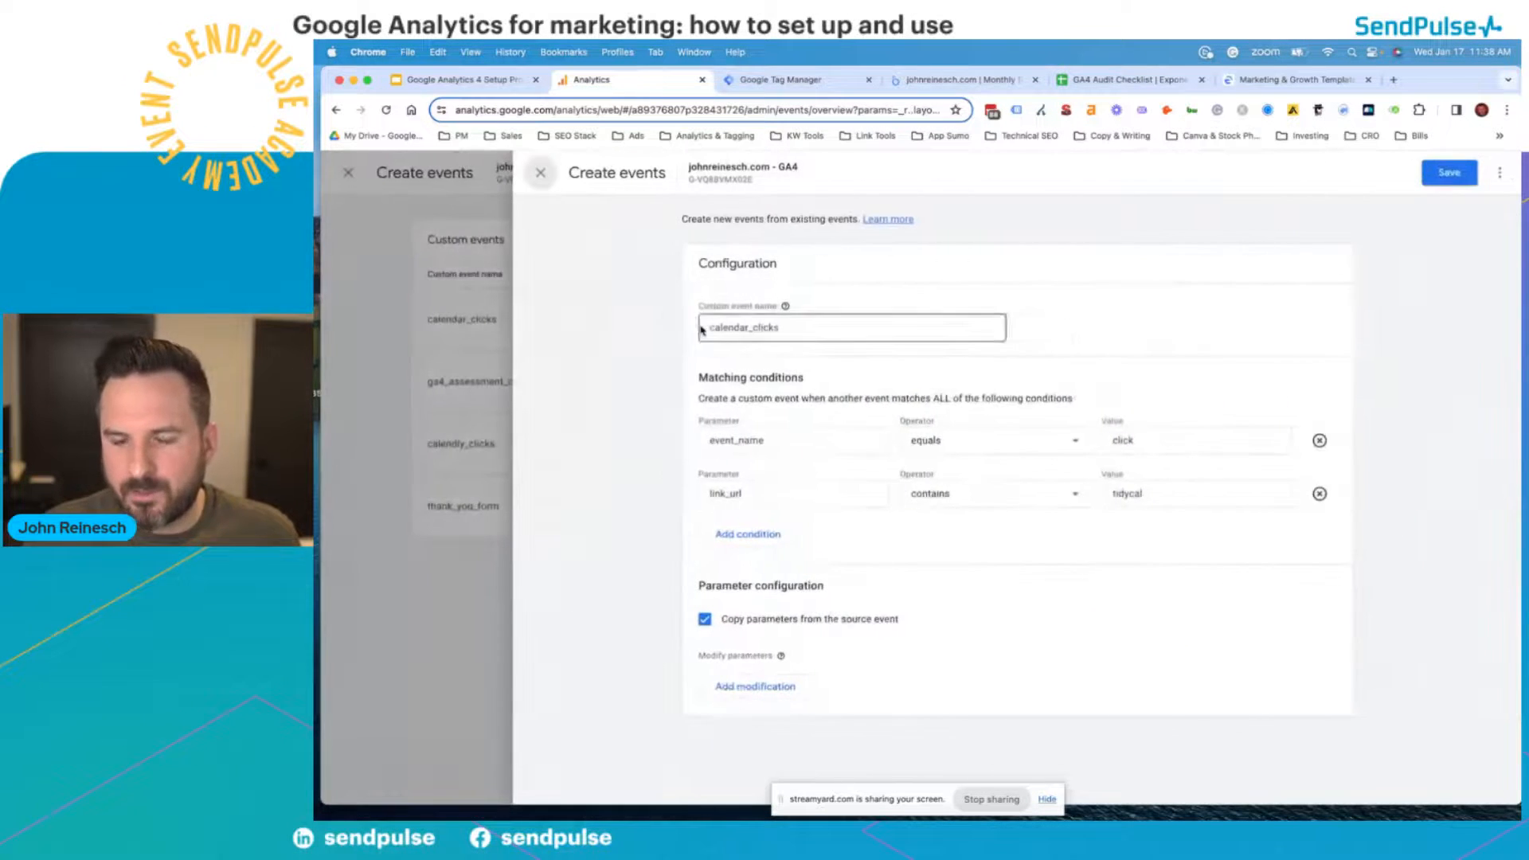
- Open the calendly_clicks custom event's configuration and examine the click value and link_url parameter in its matching conditions
{"action": "left_click", "coordinate": [540, 172]}
{"action": "left_click", "coordinate": [745, 457]}
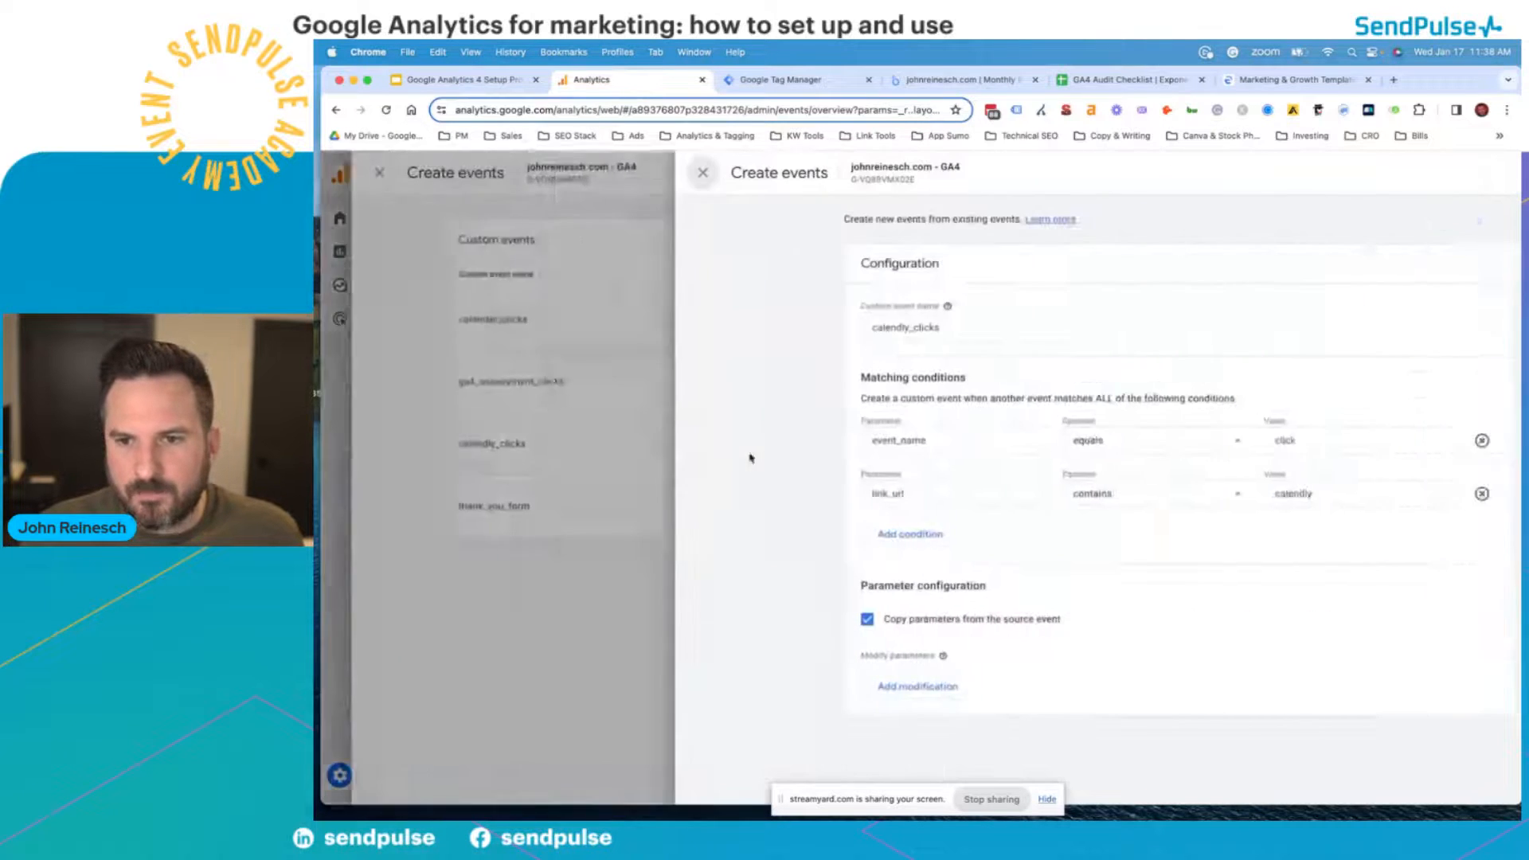
{"action": "left_click", "coordinate": [1127, 440]}
{"action": "double_click", "coordinate": [1128, 439]}
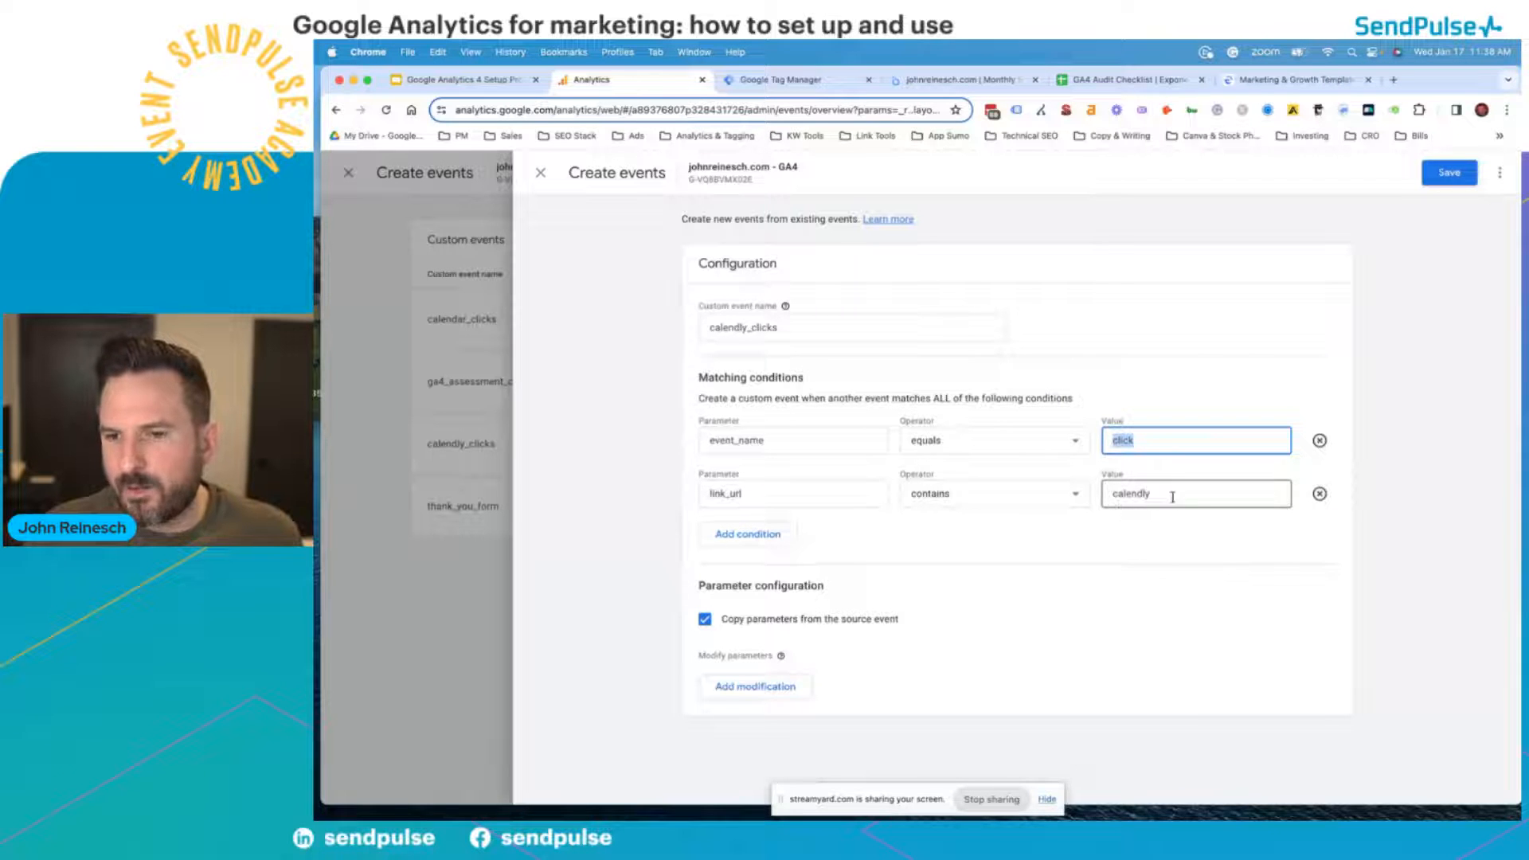
{"action": "left_click", "coordinate": [776, 491]}
{"action": "double_click", "coordinate": [776, 491]}
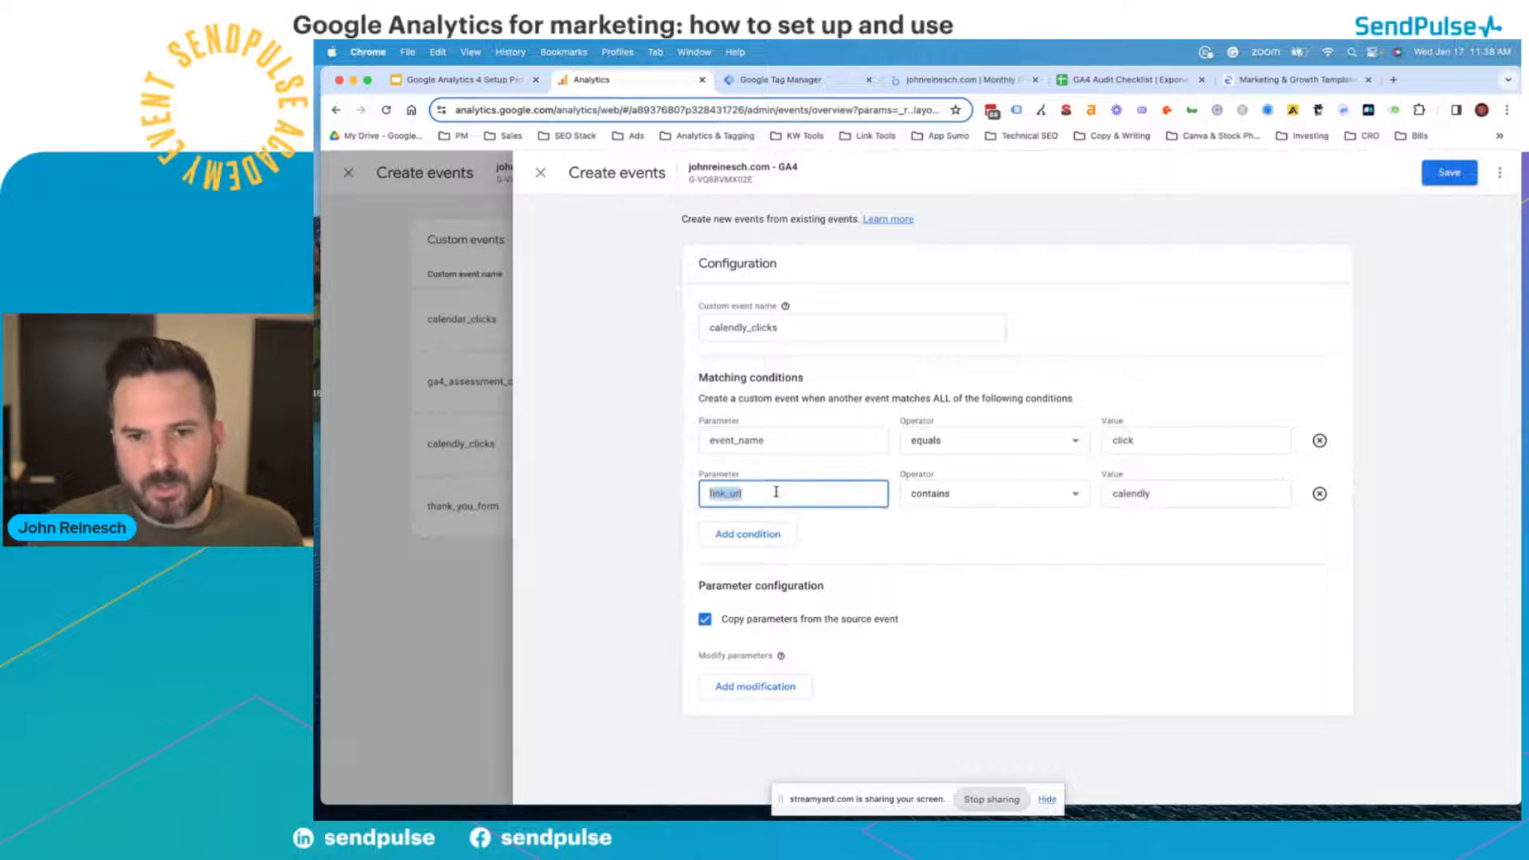
- Clear the second condition's parameter in calendly_clicks, browse the available parameters, and leave the configuration discarding the changes
{"action": "key", "text": "BackSpace"}
{"action": "scroll", "coordinate": [764, 605], "scroll_direction": "down", "scroll_amount": 8}
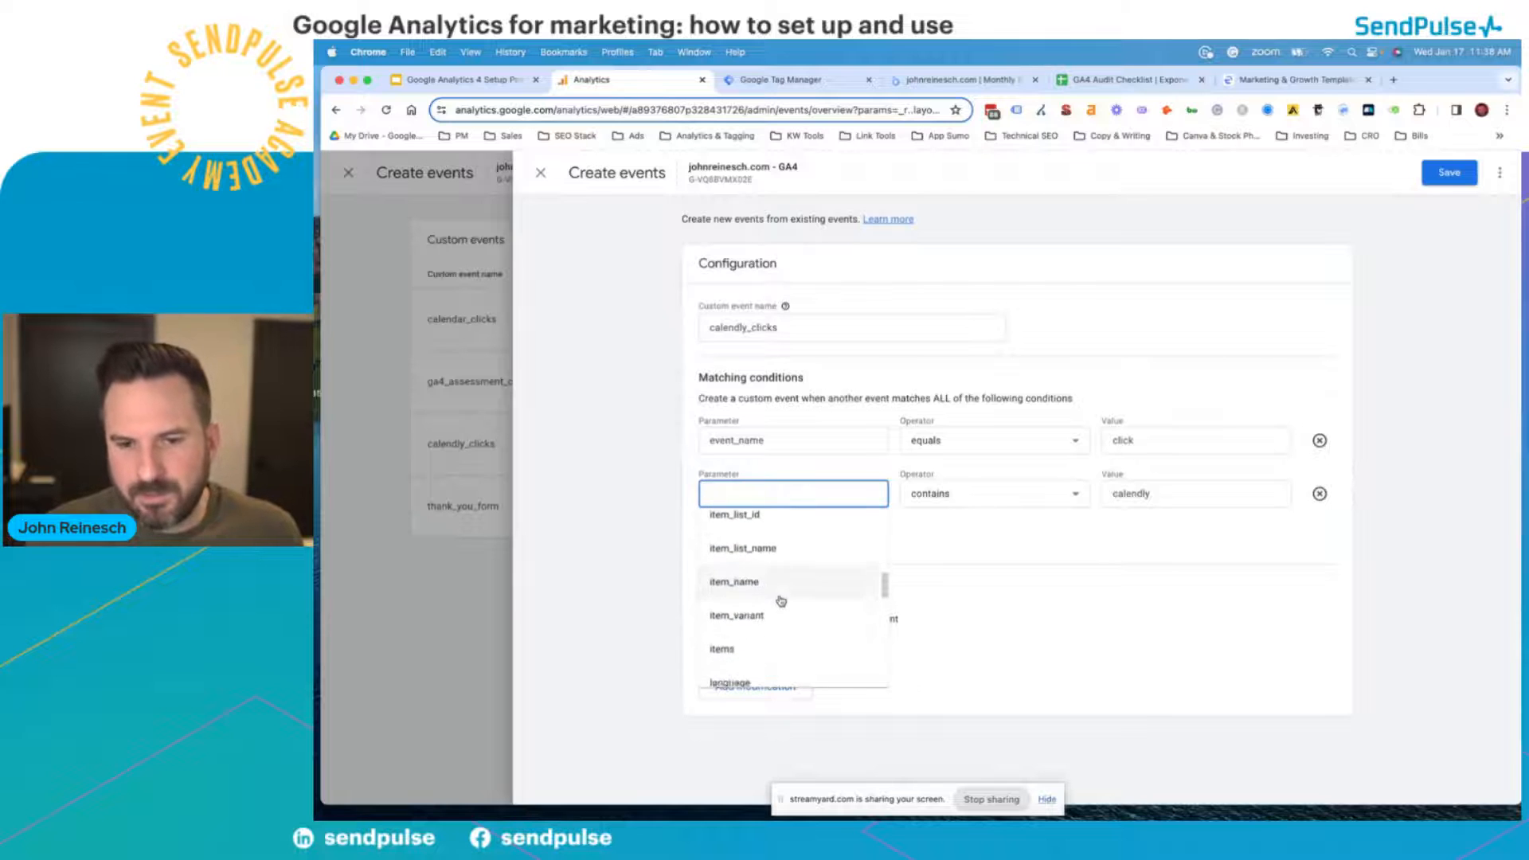
{"action": "scroll", "coordinate": [780, 602], "scroll_direction": "down", "scroll_amount": 8}
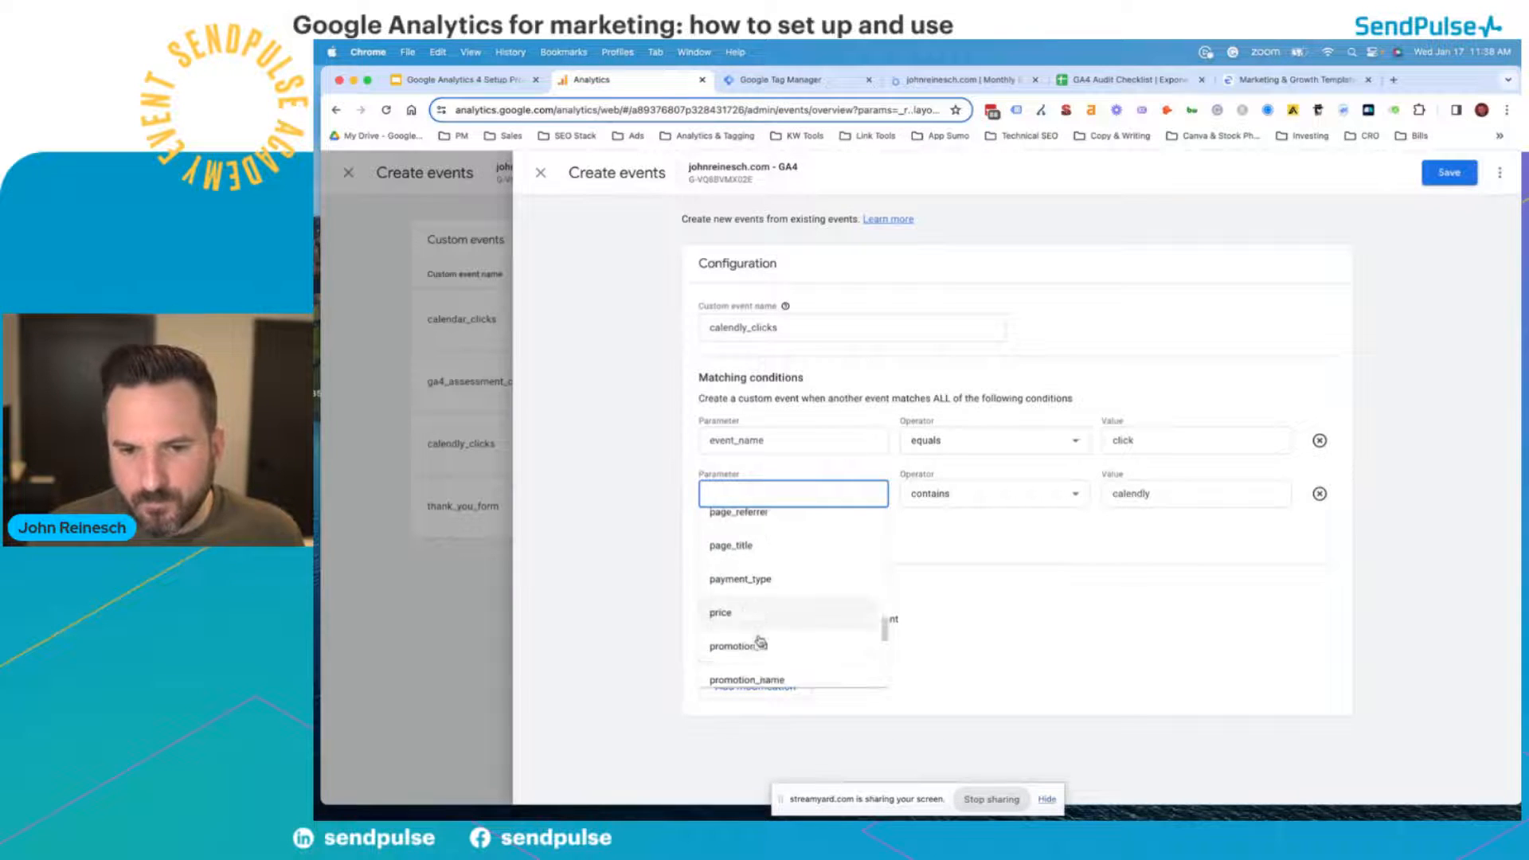
{"action": "scroll", "coordinate": [761, 642], "scroll_direction": "up", "scroll_amount": 8}
{"action": "left_click", "coordinate": [669, 255]}
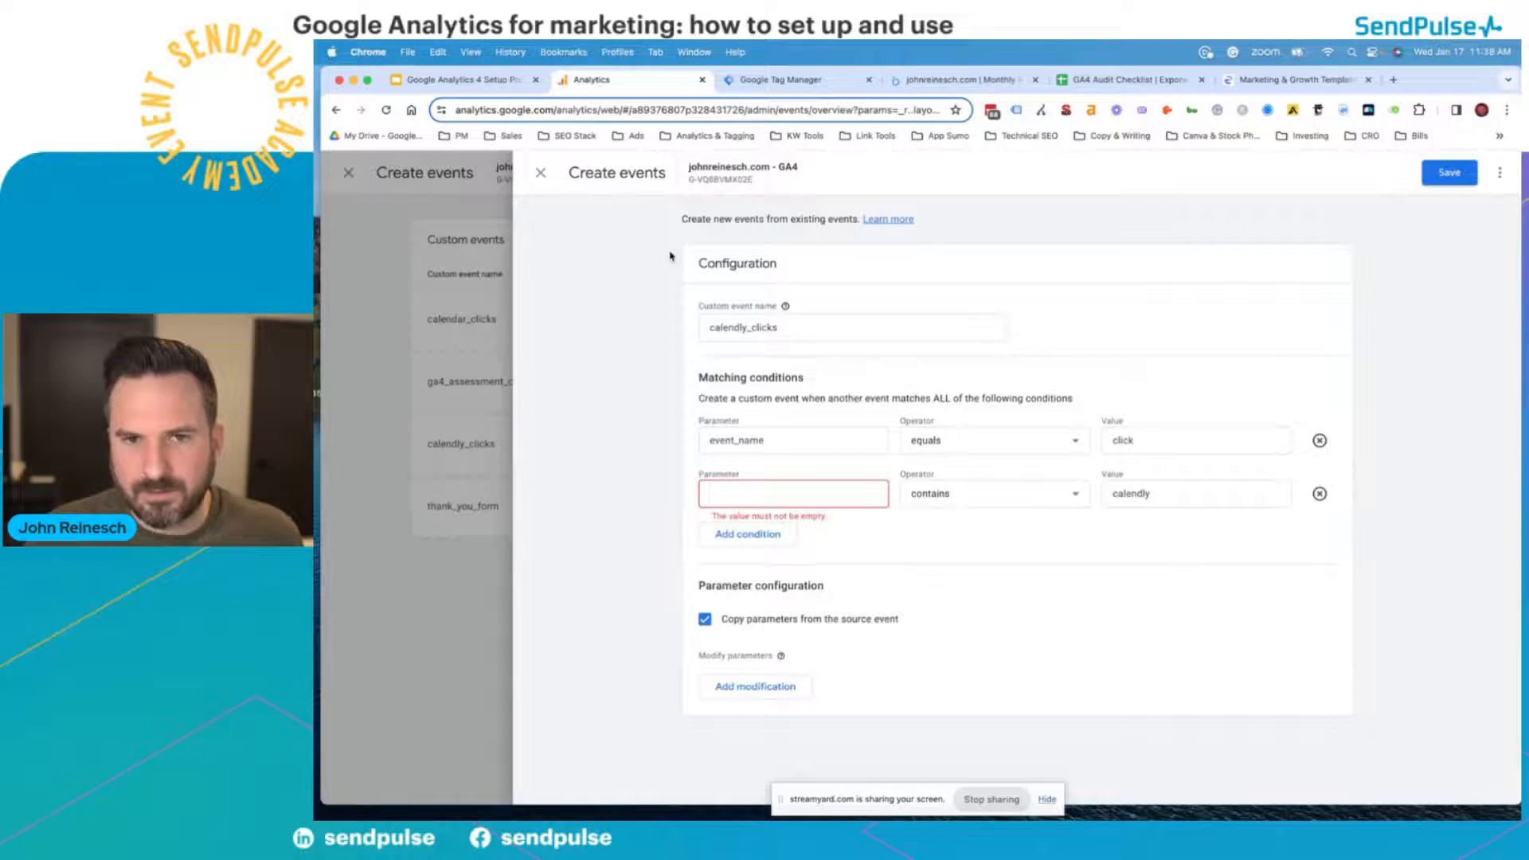
{"action": "left_click", "coordinate": [540, 172]}
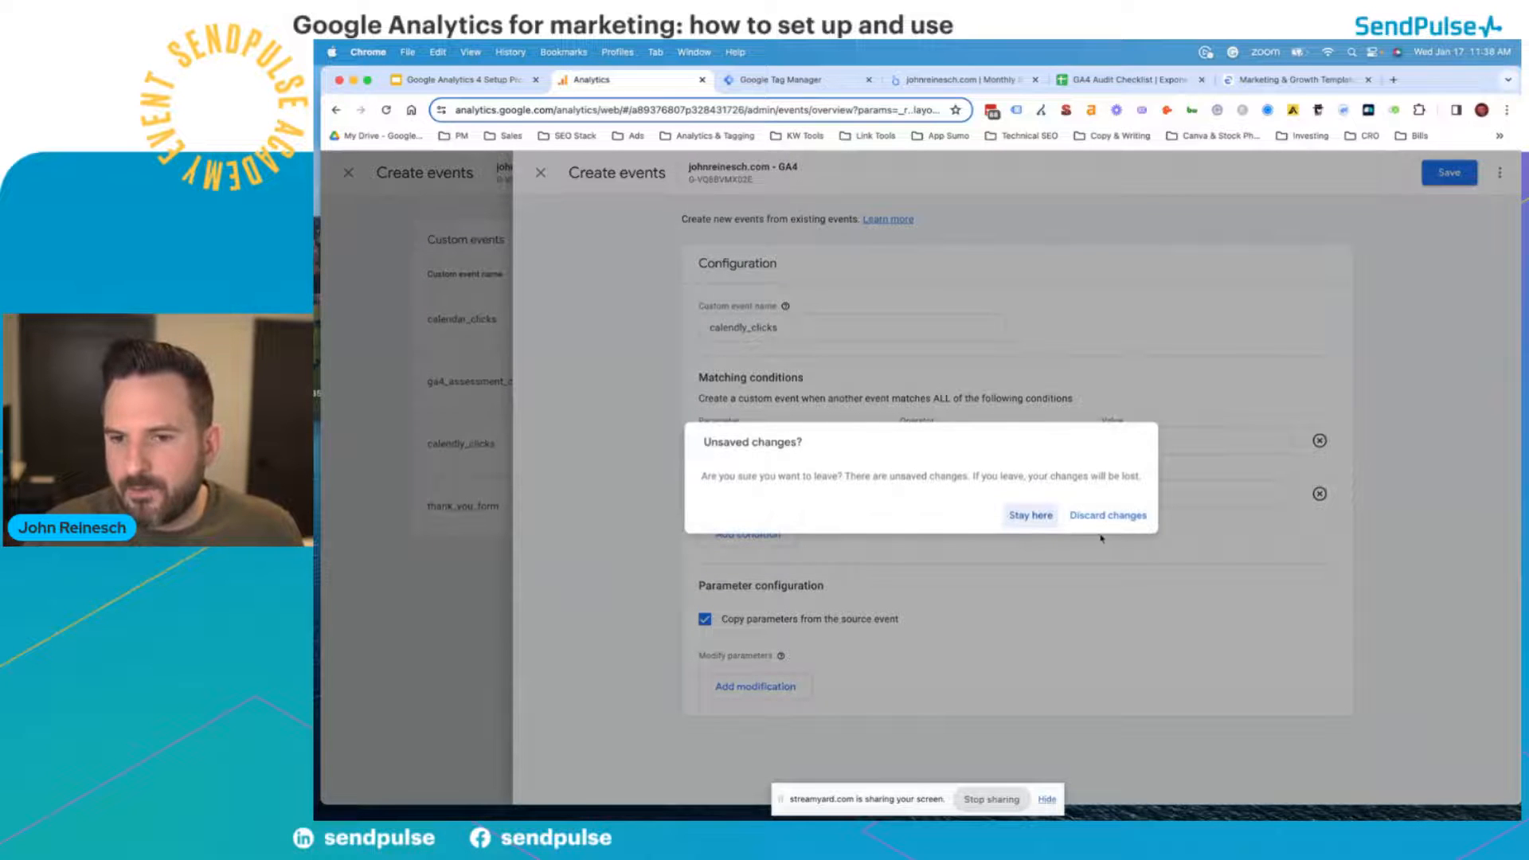
{"action": "left_click", "coordinate": [1041, 516]}
{"action": "left_click", "coordinate": [540, 172]}
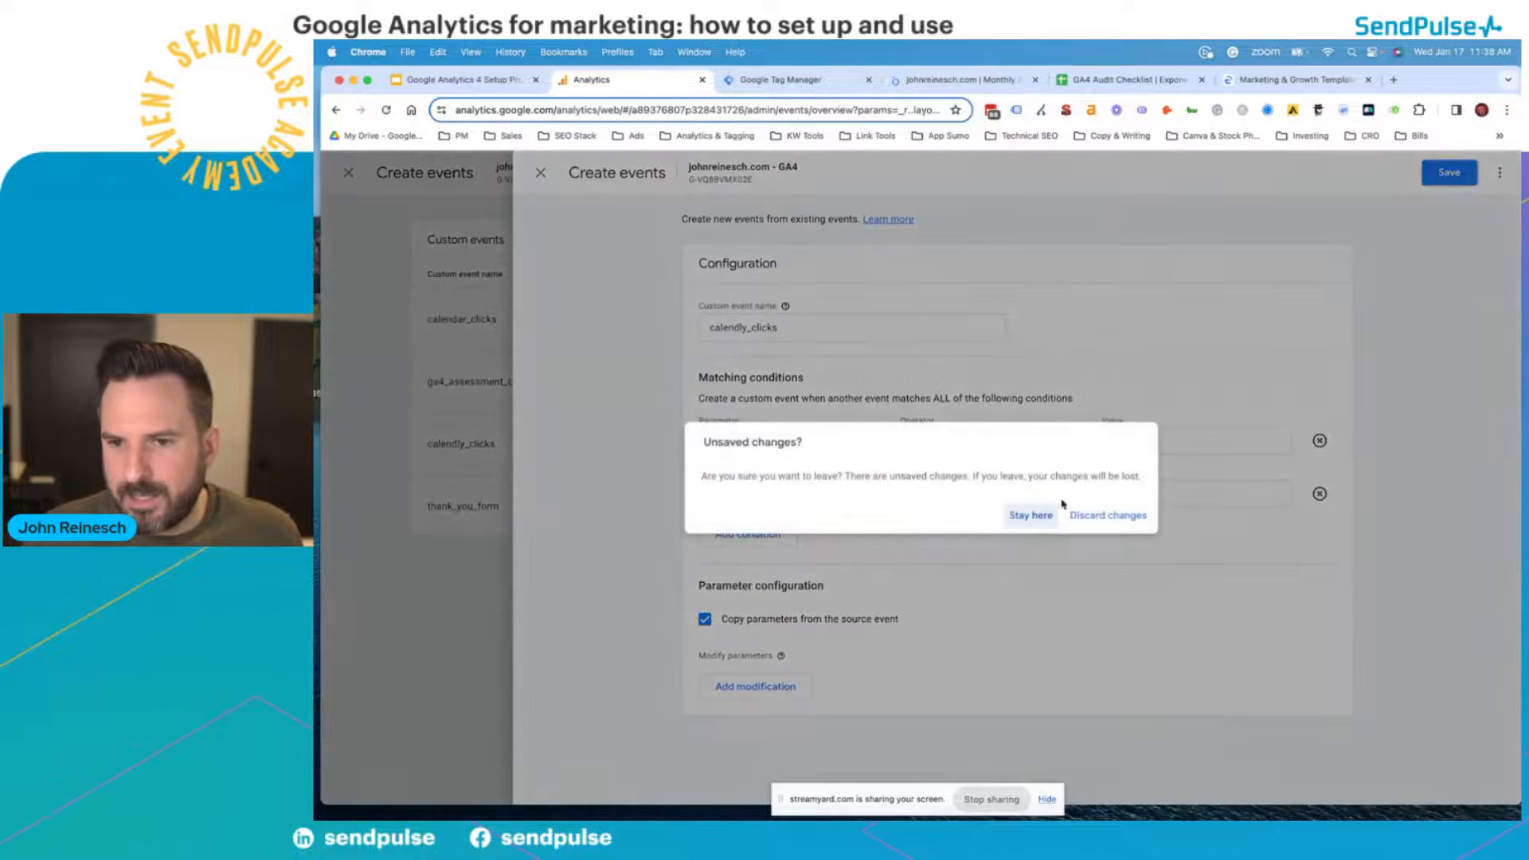
{"action": "left_click", "coordinate": [1107, 516]}
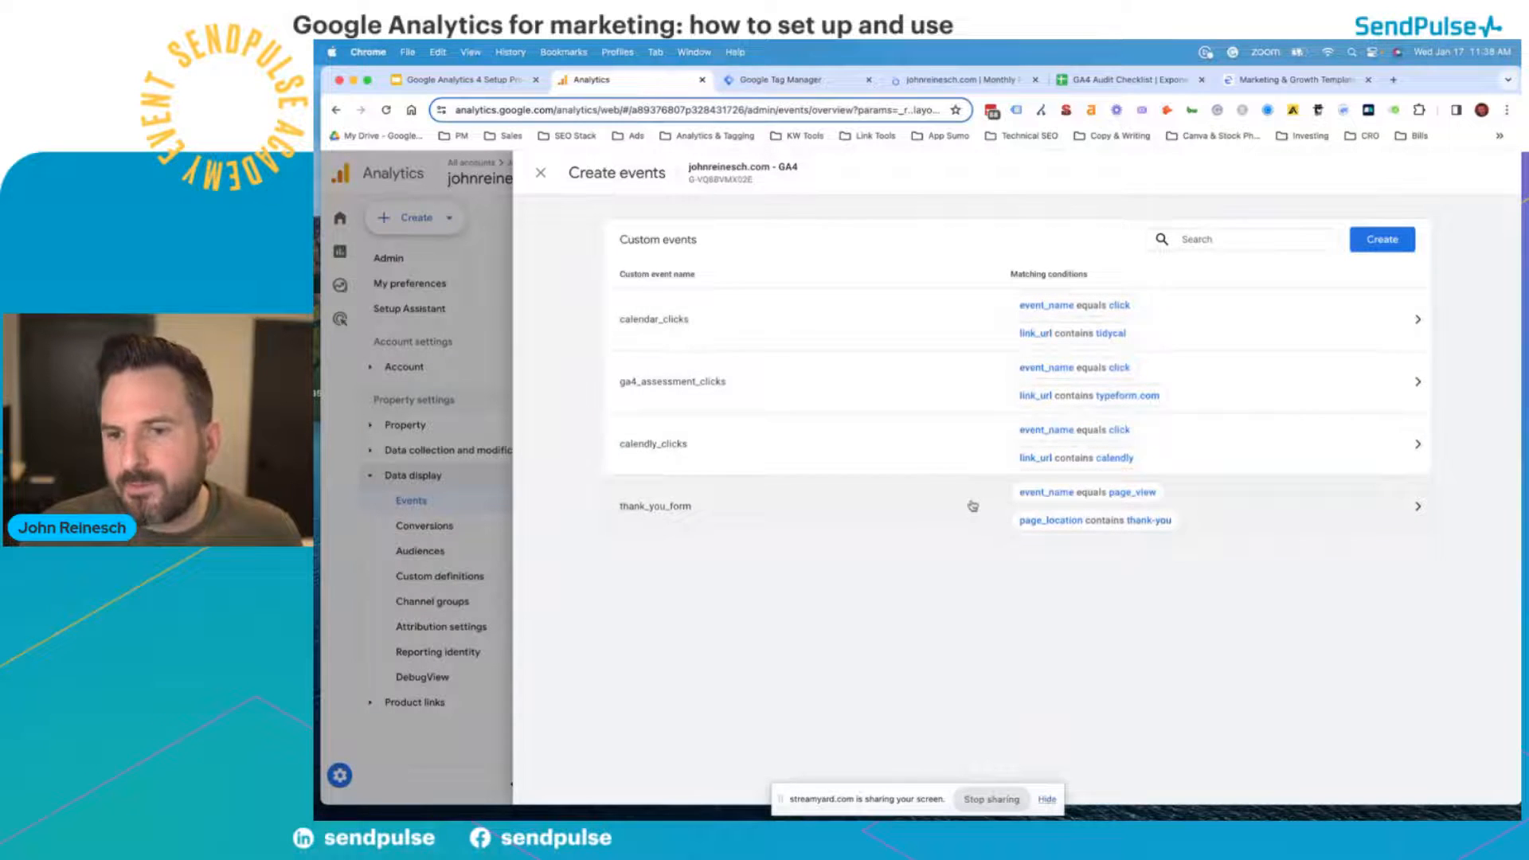
- Open the thank_you_form custom event and examine its page_view value, thank-you value and page_location parameter
{"action": "left_click", "coordinate": [732, 524]}
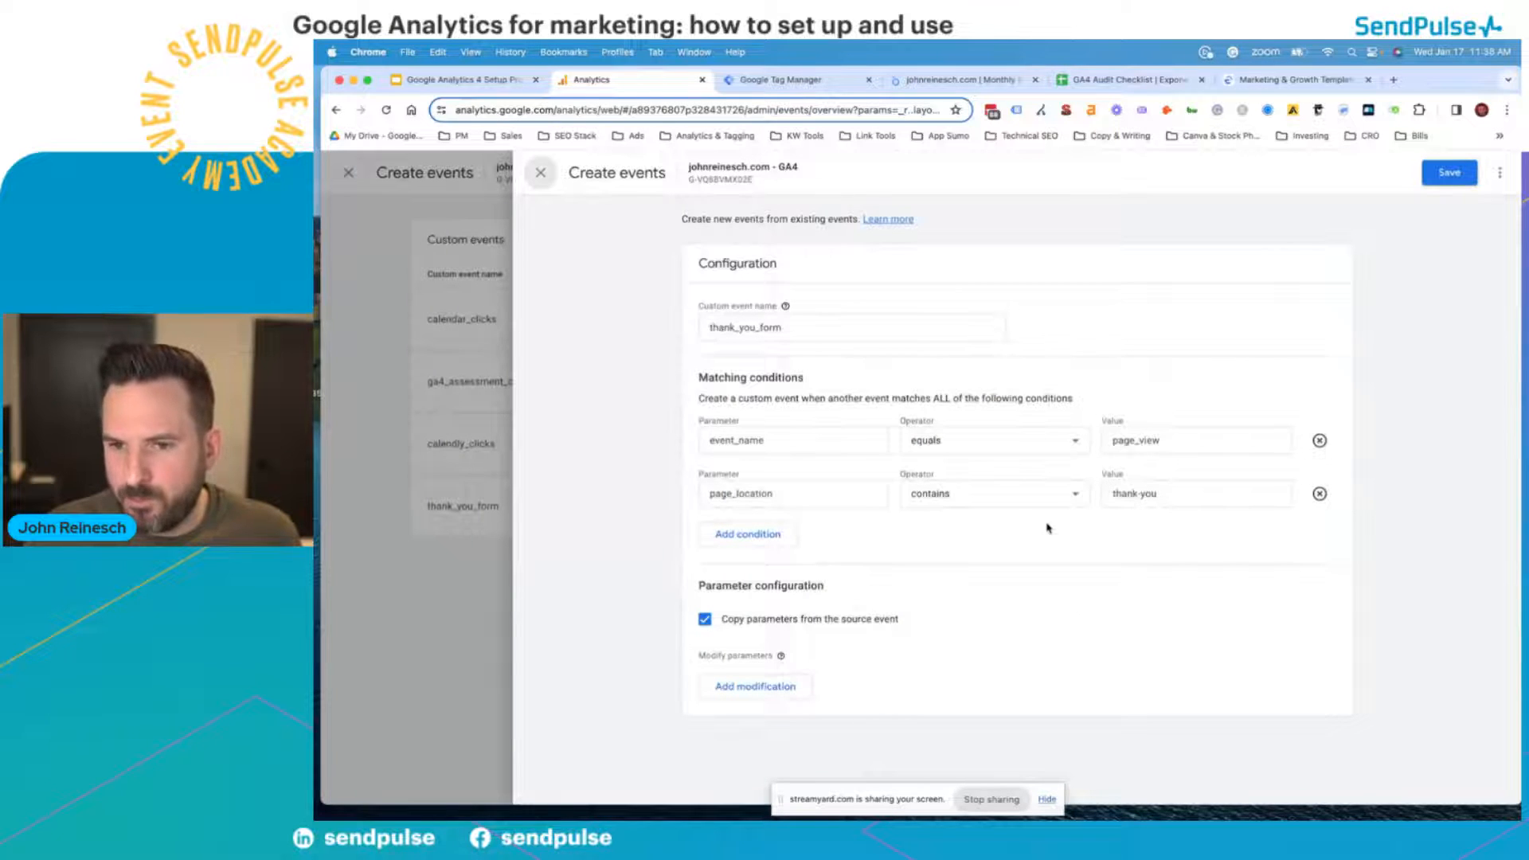
{"action": "left_click_drag", "start_coordinate": [1132, 440], "coordinate": [1318, 462]}
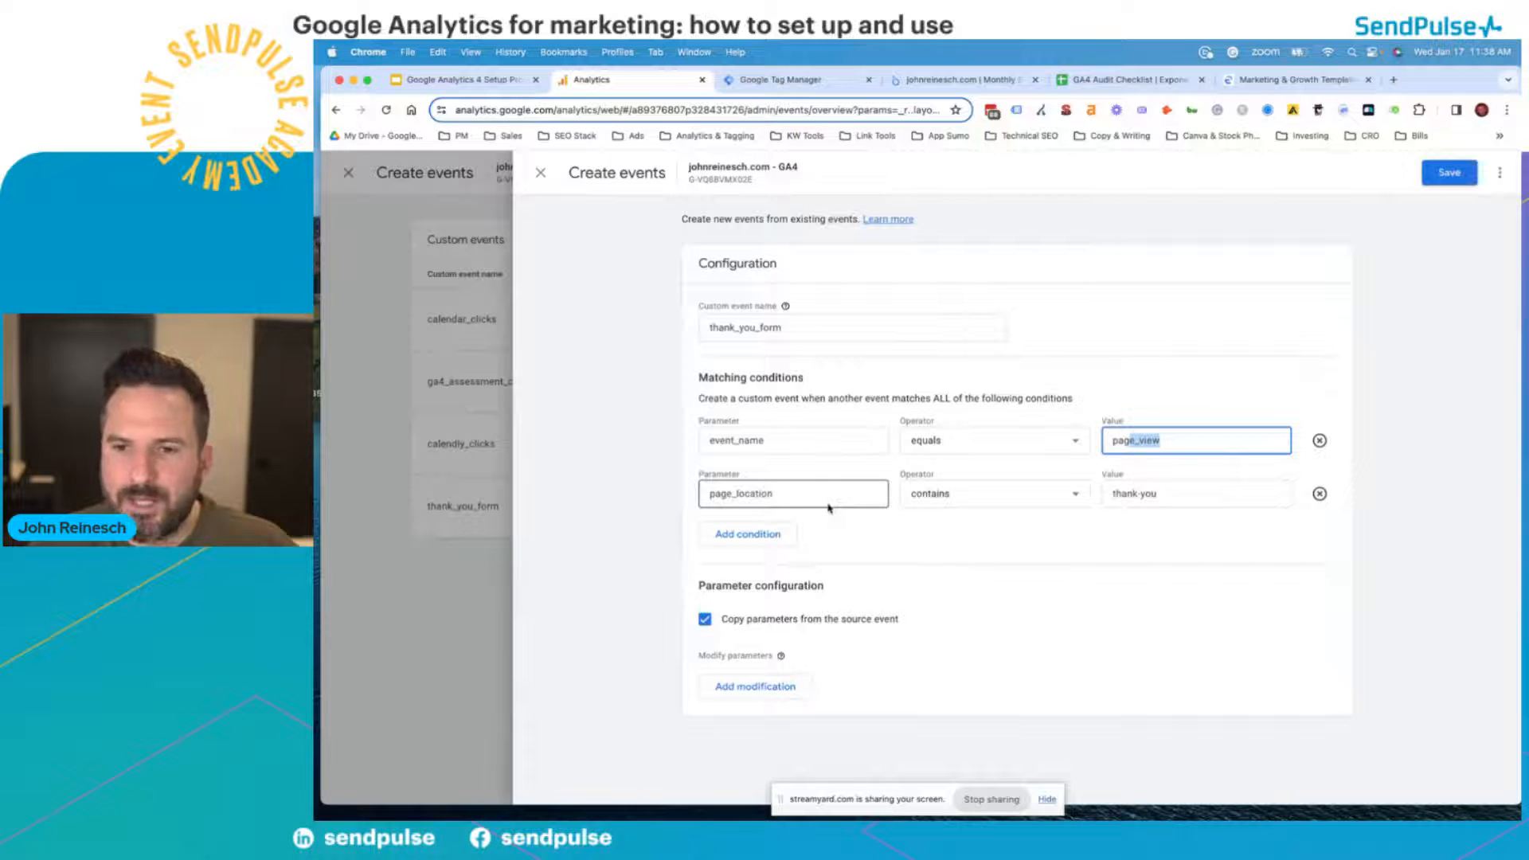
{"action": "left_click_drag", "start_coordinate": [1174, 493], "coordinate": [1095, 513]}
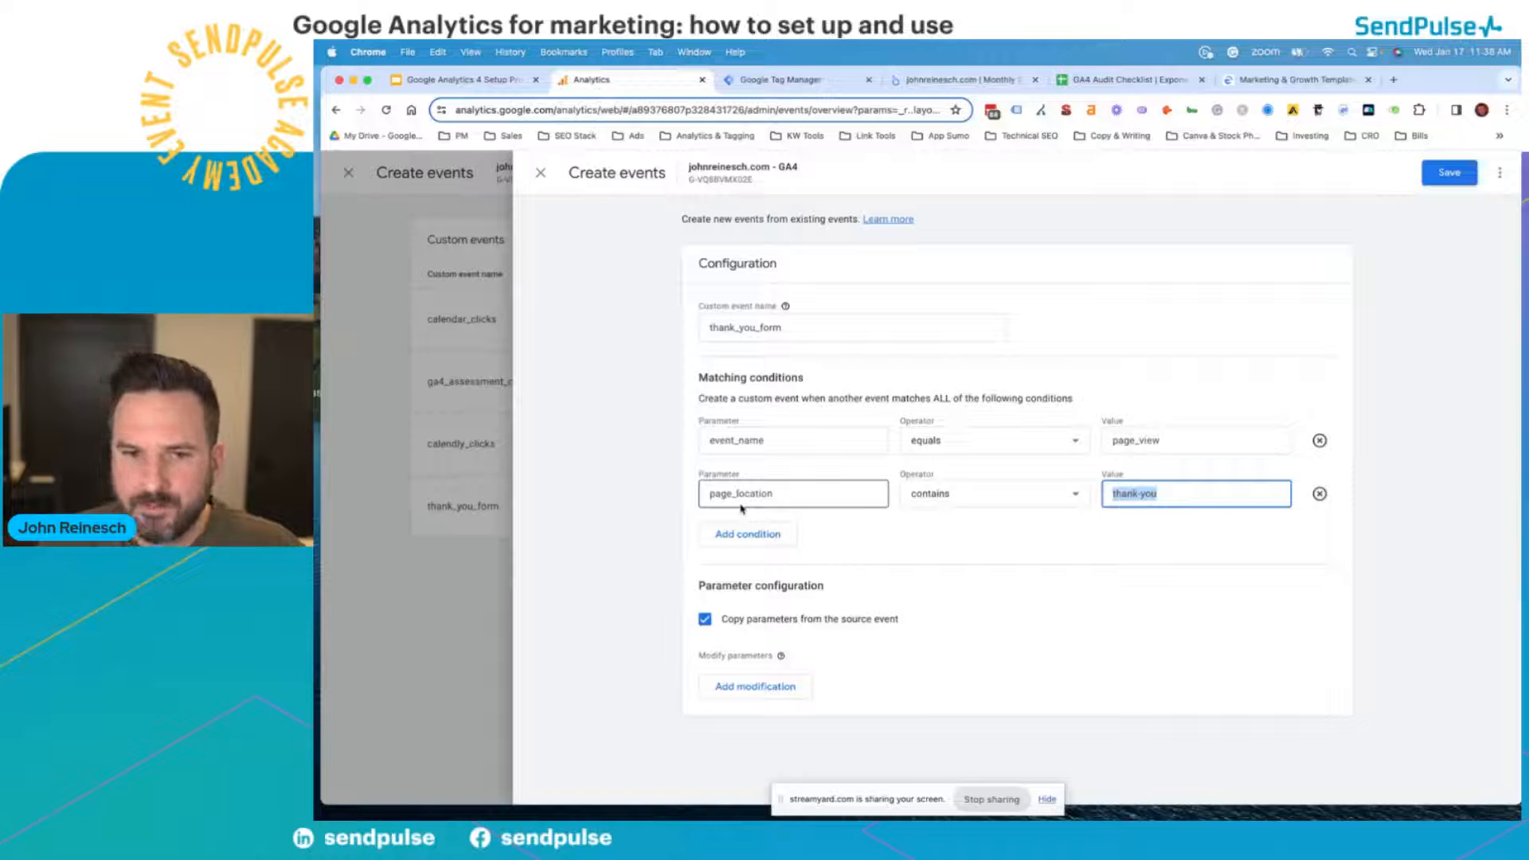
{"action": "left_click", "coordinate": [773, 492]}
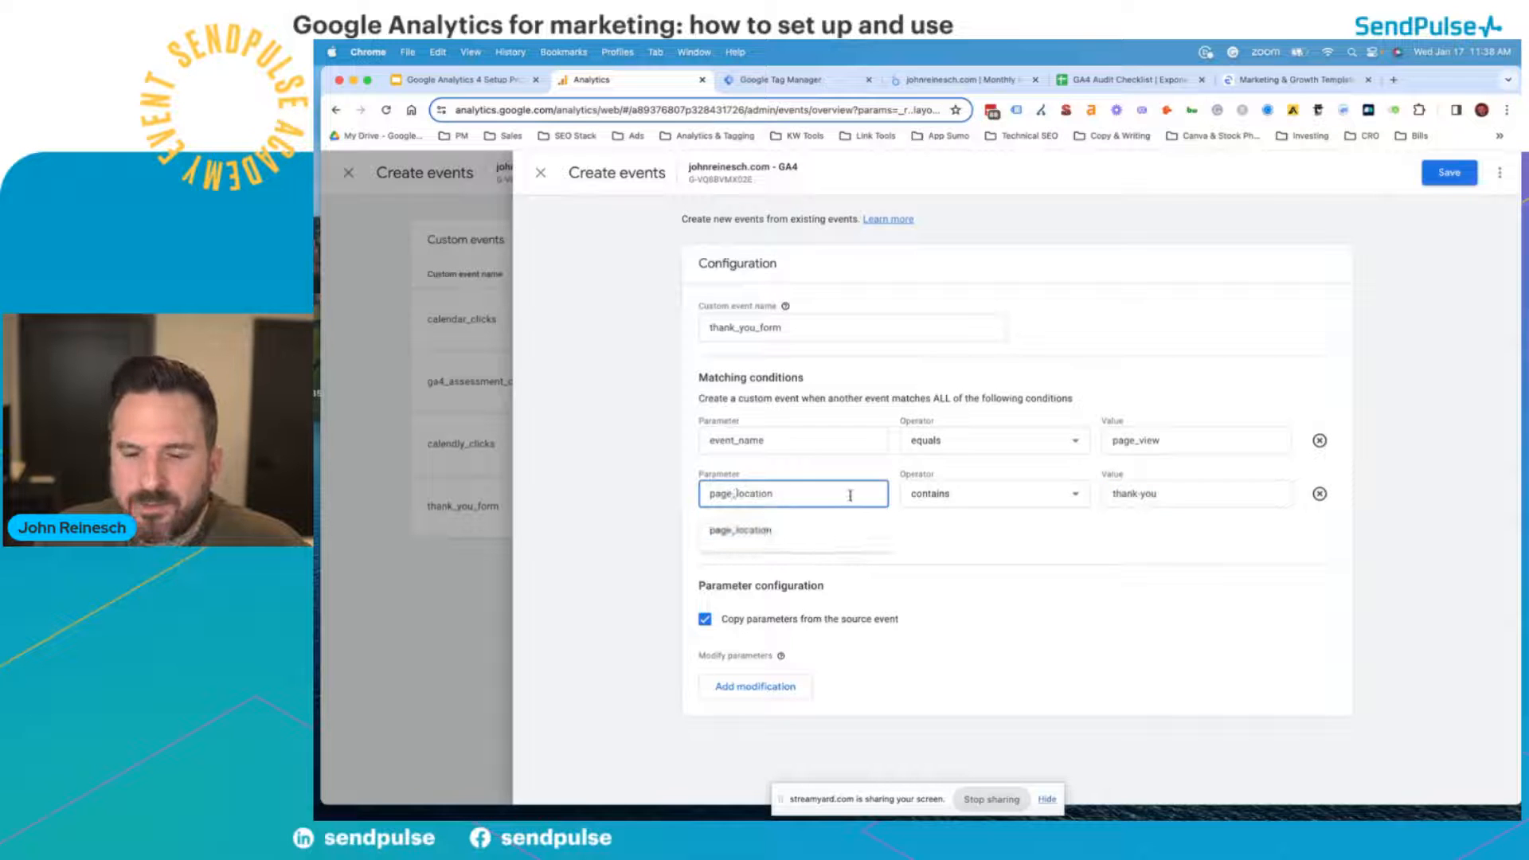
- Try path as the second matching condition's parameter in thank_you_form, and restore page_location
{"action": "double_click", "coordinate": [796, 492]}
{"action": "key", "text": "super+c"}
{"action": "key", "text": "BackSpace"}
{"action": "type", "text": "path"}
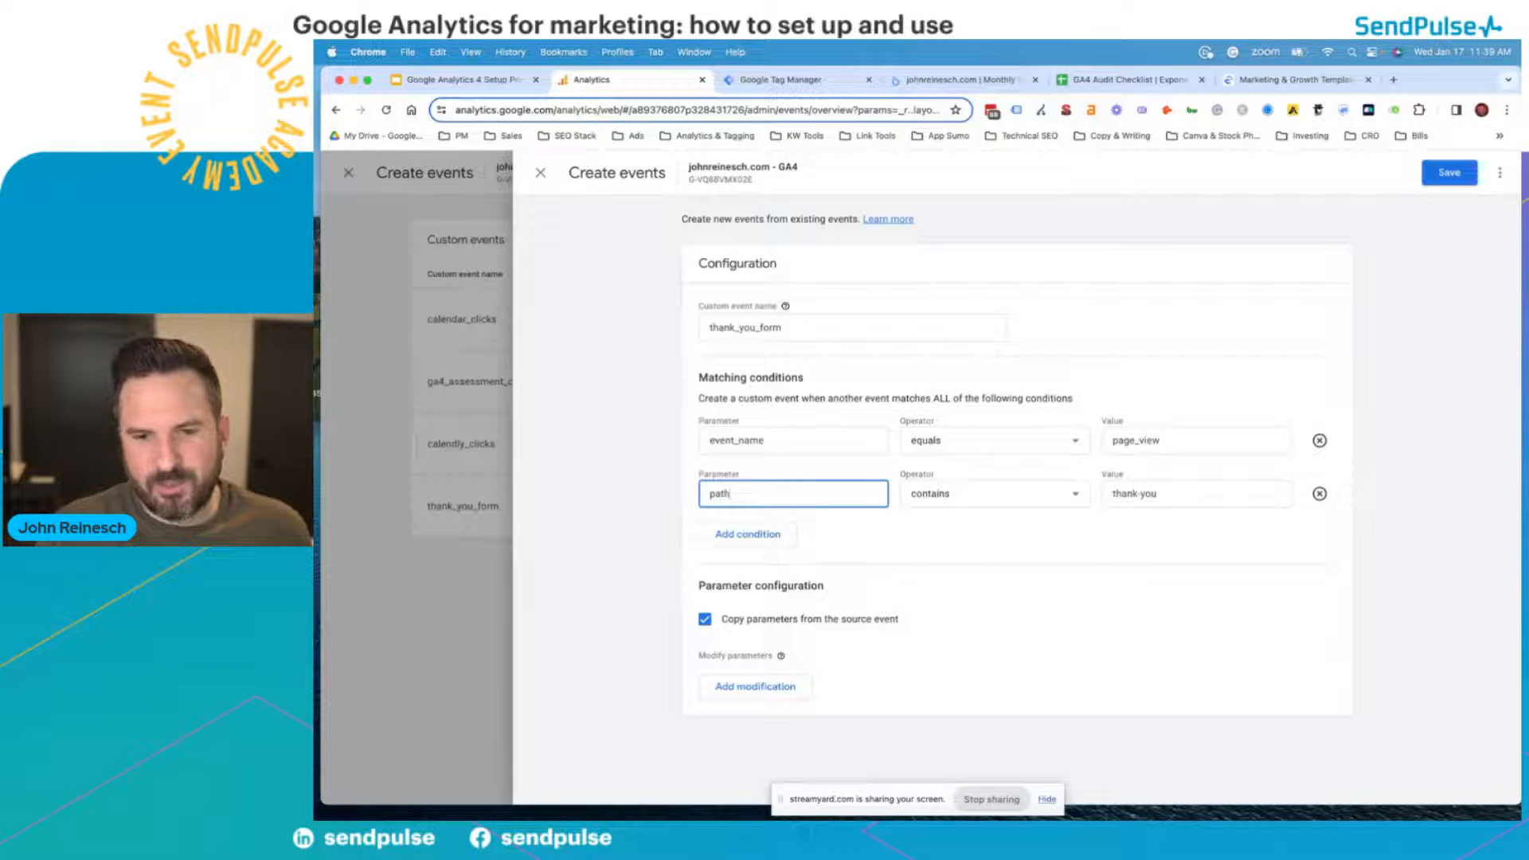
{"action": "key", "text": "super+a"}
{"action": "type", "text": "path"}
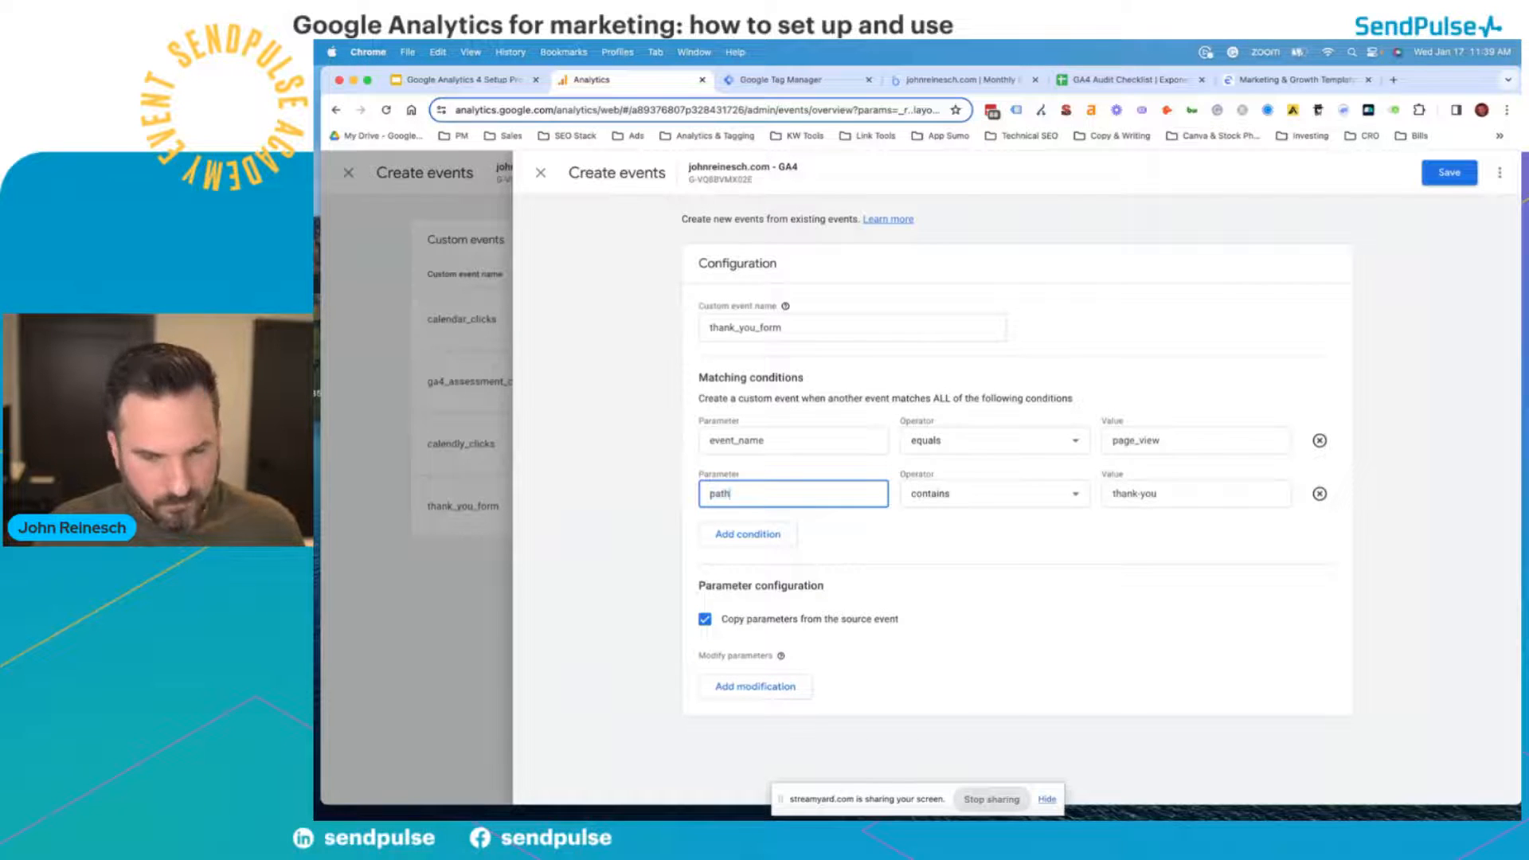
{"action": "key", "text": "super+a"}
{"action": "key", "text": "BackSpace"}
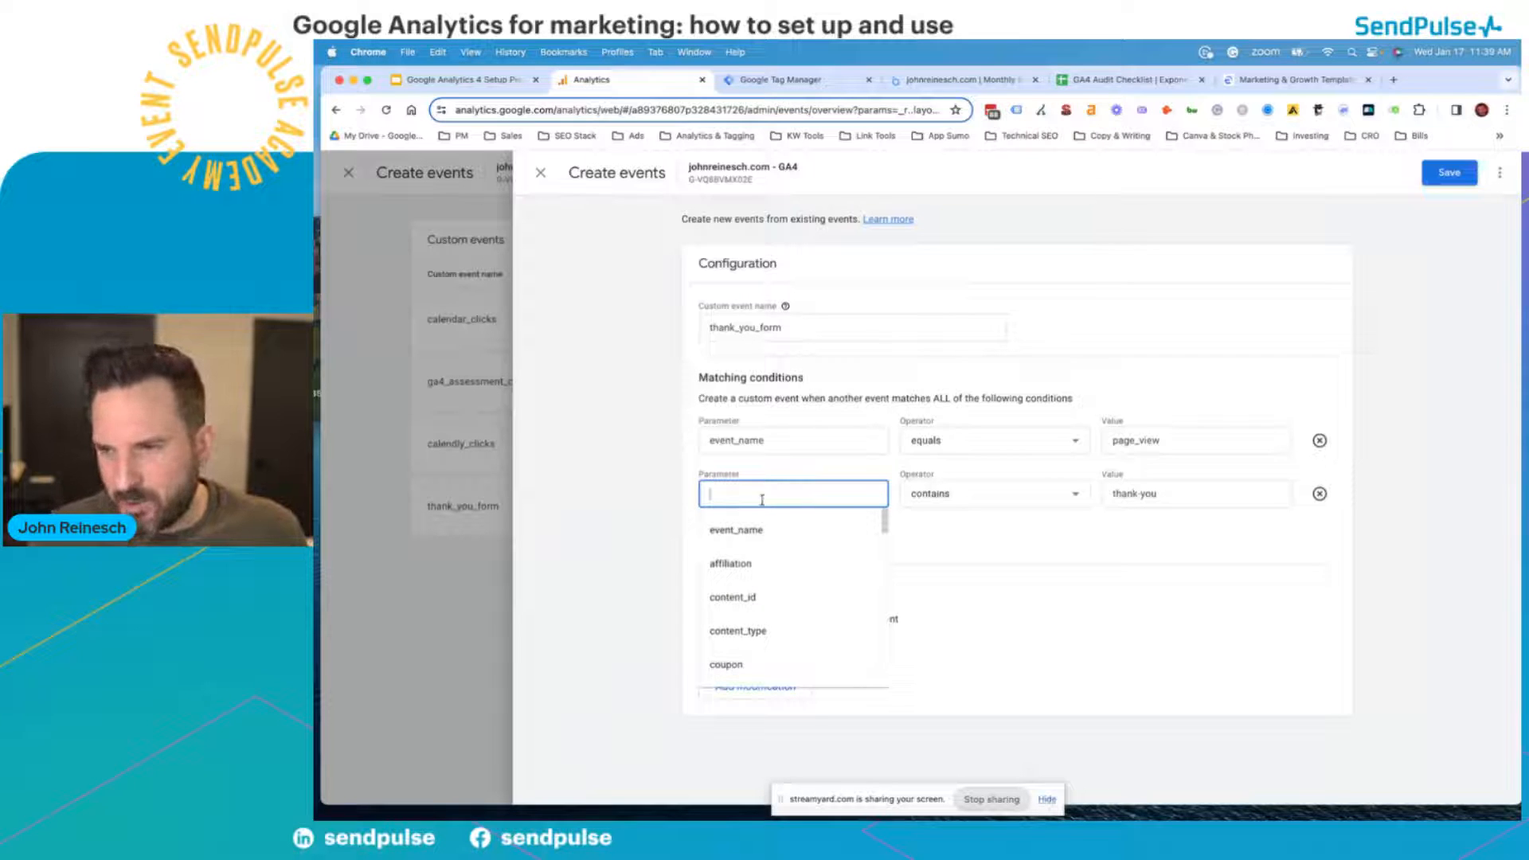
{"action": "key", "text": "super+v"}
{"action": "left_click", "coordinate": [727, 532]}
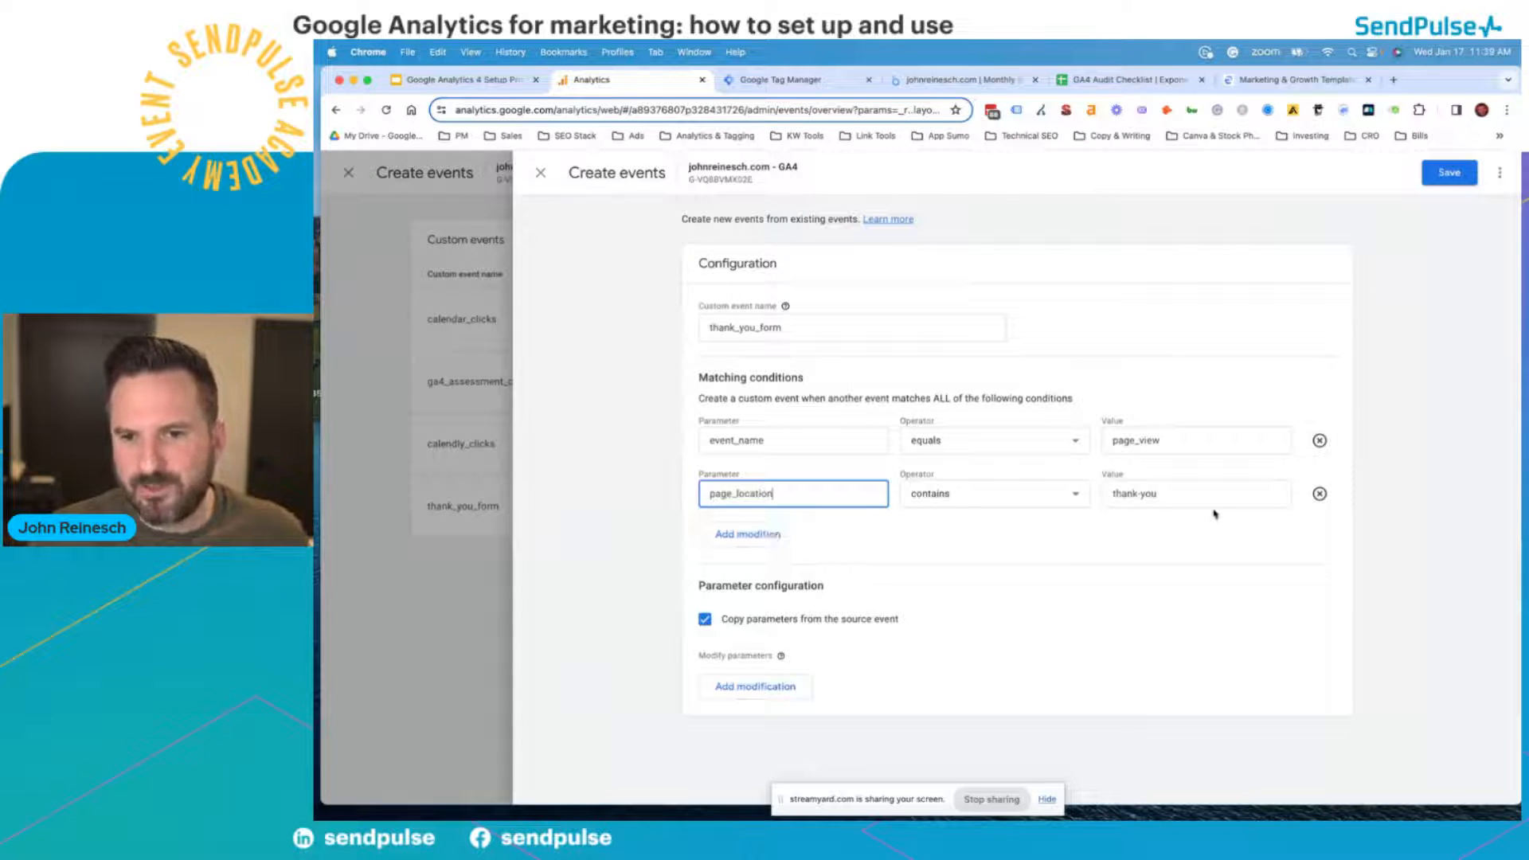
- Examine the thank-you value in thank_you_form, leave its configuration discarding the changes, and return to the existing events list
{"action": "left_click", "coordinate": [1191, 494]}
{"action": "key", "text": "super+a"}
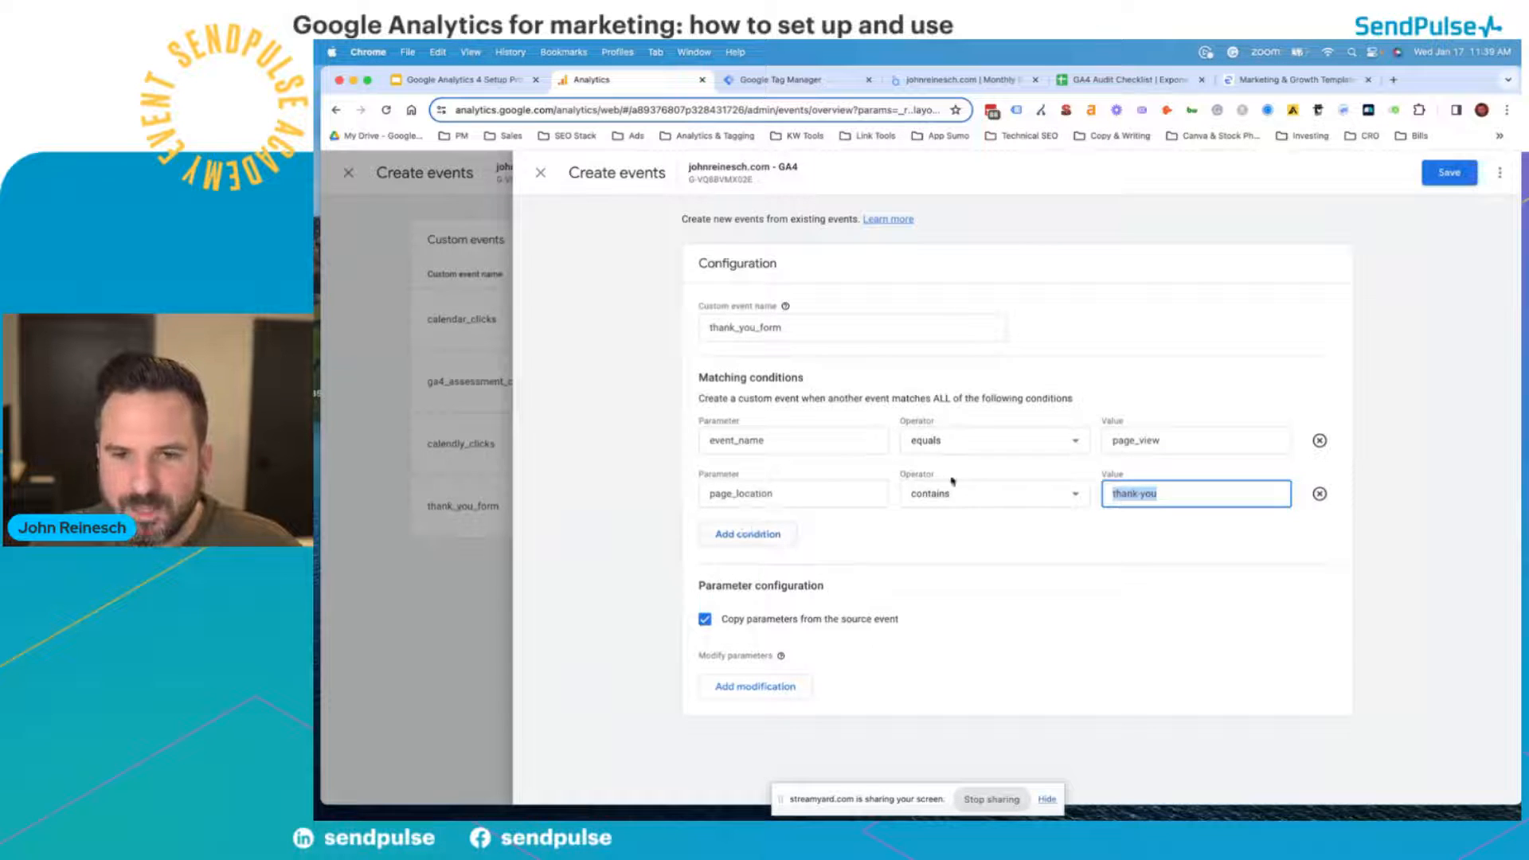
{"action": "left_click", "coordinate": [541, 175]}
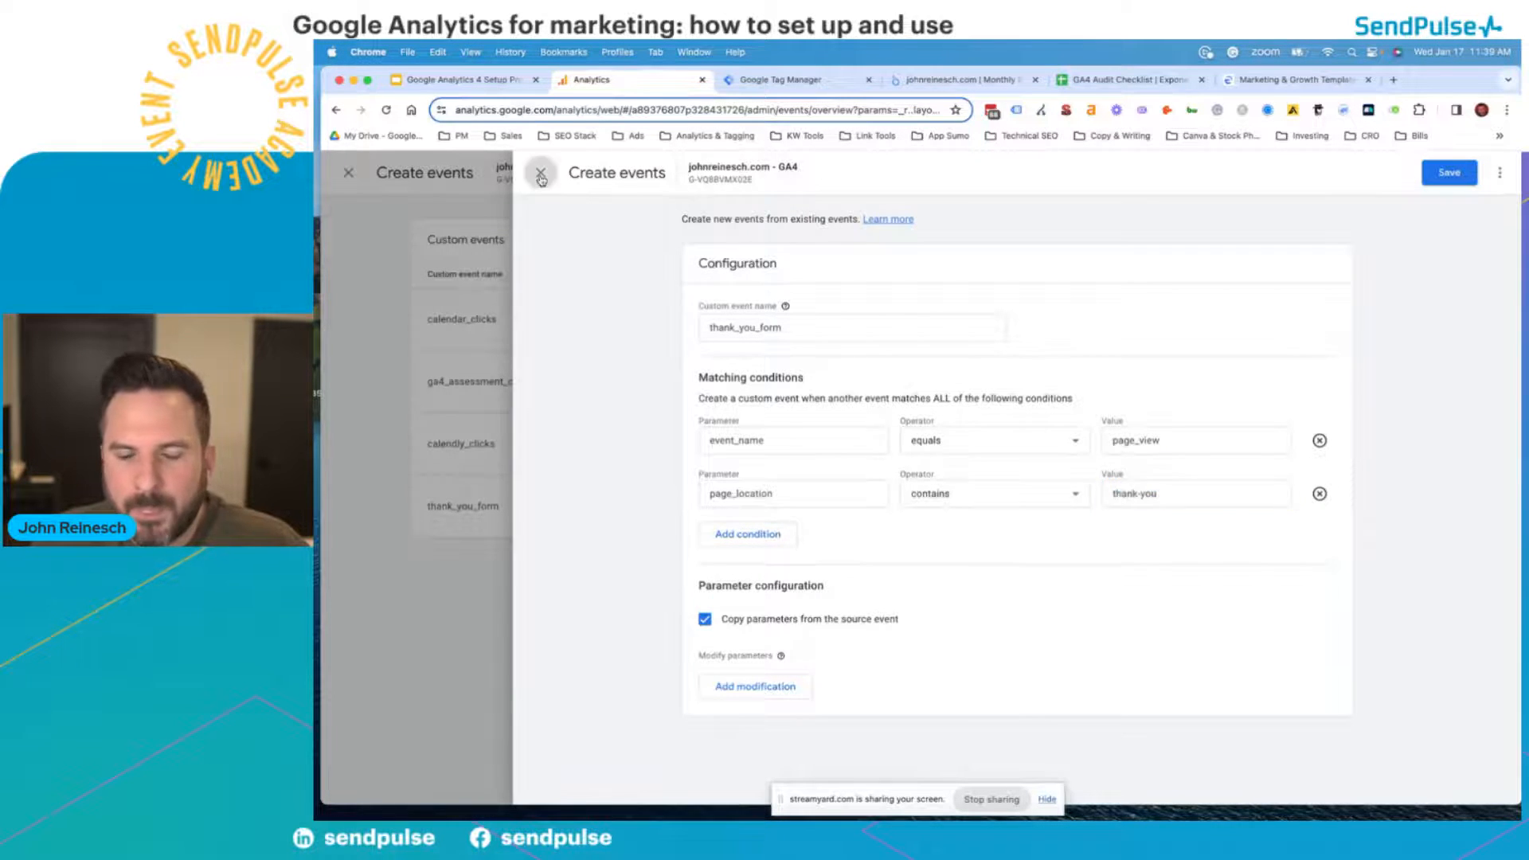
{"action": "left_click", "coordinate": [1111, 514]}
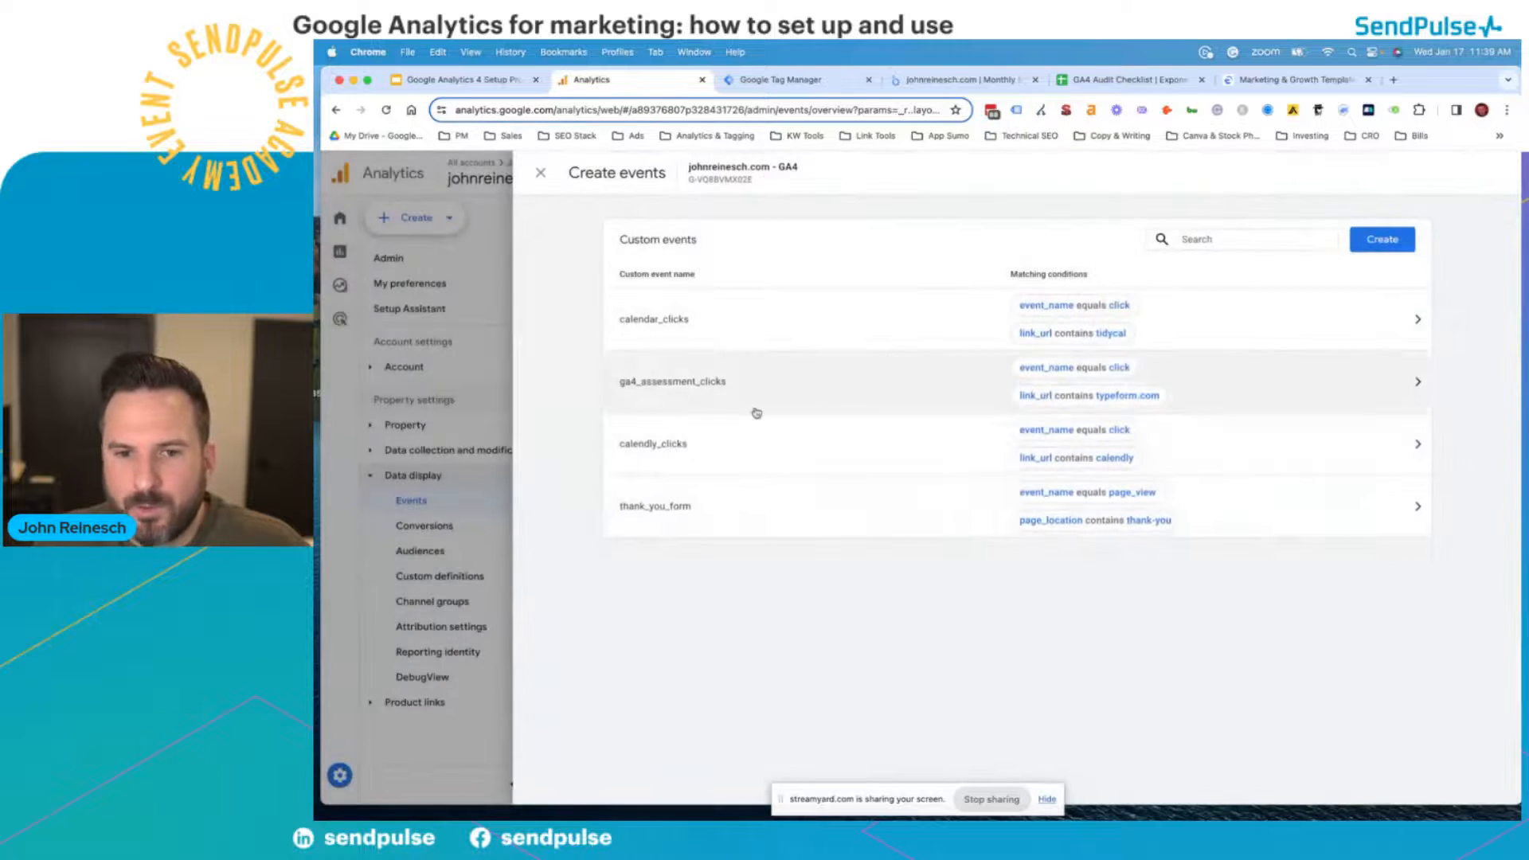
{"action": "left_click", "coordinate": [541, 173]}
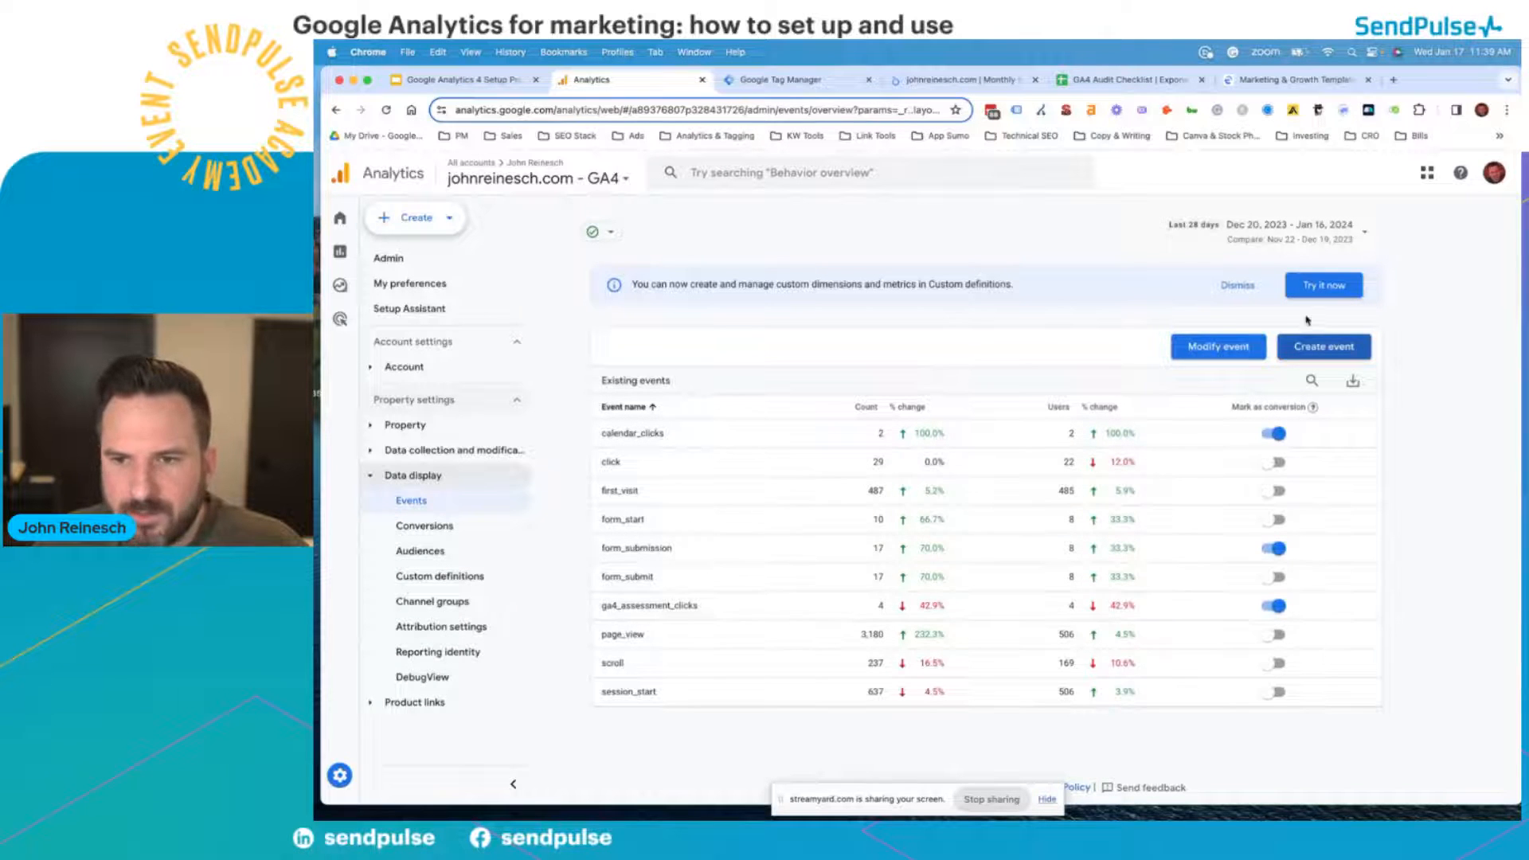
- Start a new custom event with the matching conditions event_name equals form_submission and form_id equals form1
{"action": "left_click", "coordinate": [1309, 349]}
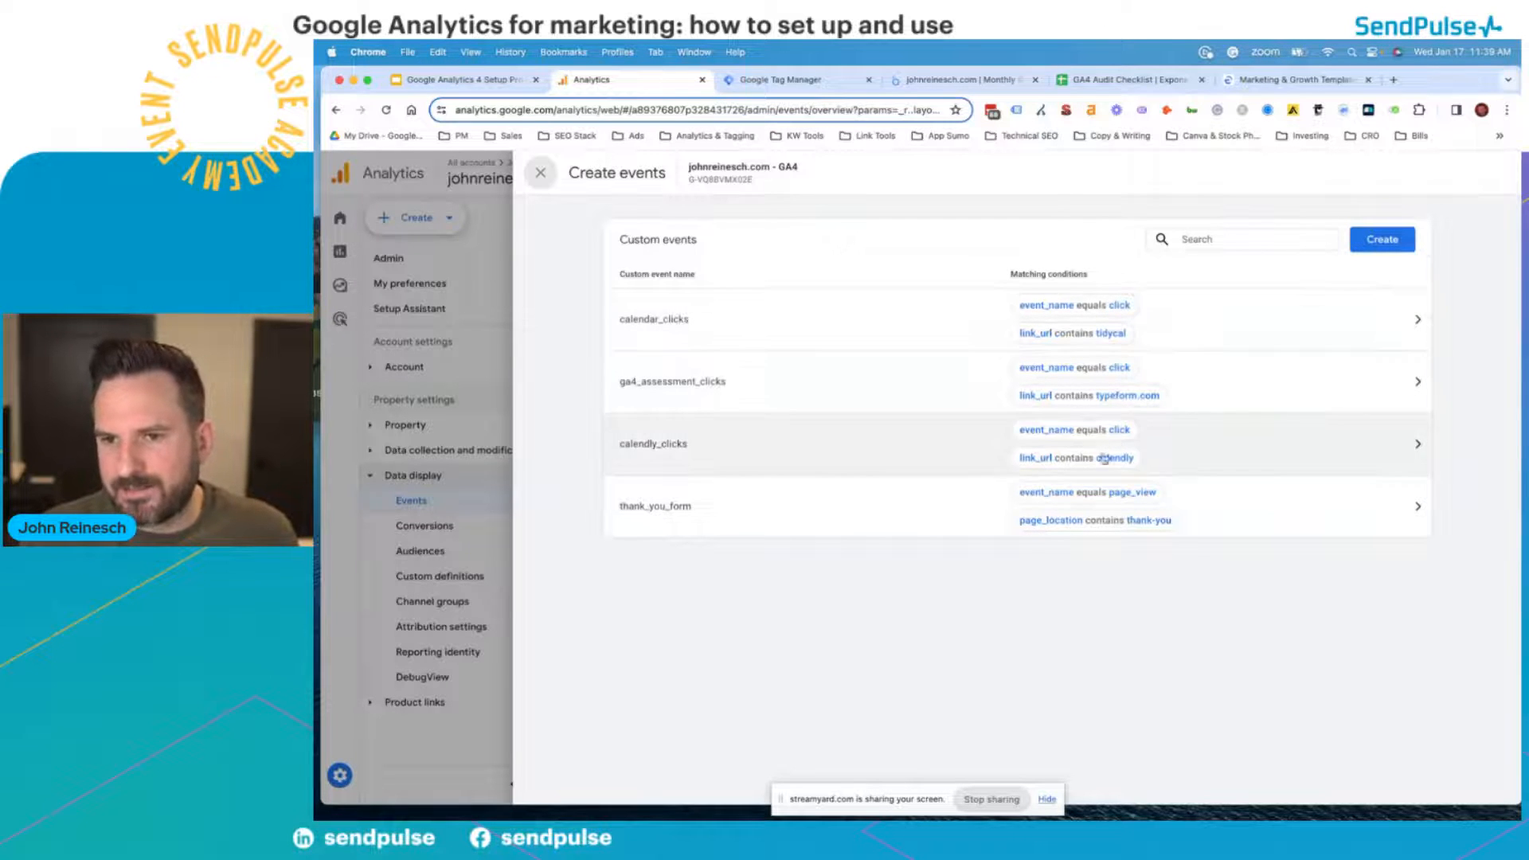
{"action": "left_click", "coordinate": [1382, 240]}
{"action": "left_click", "coordinate": [1165, 443]}
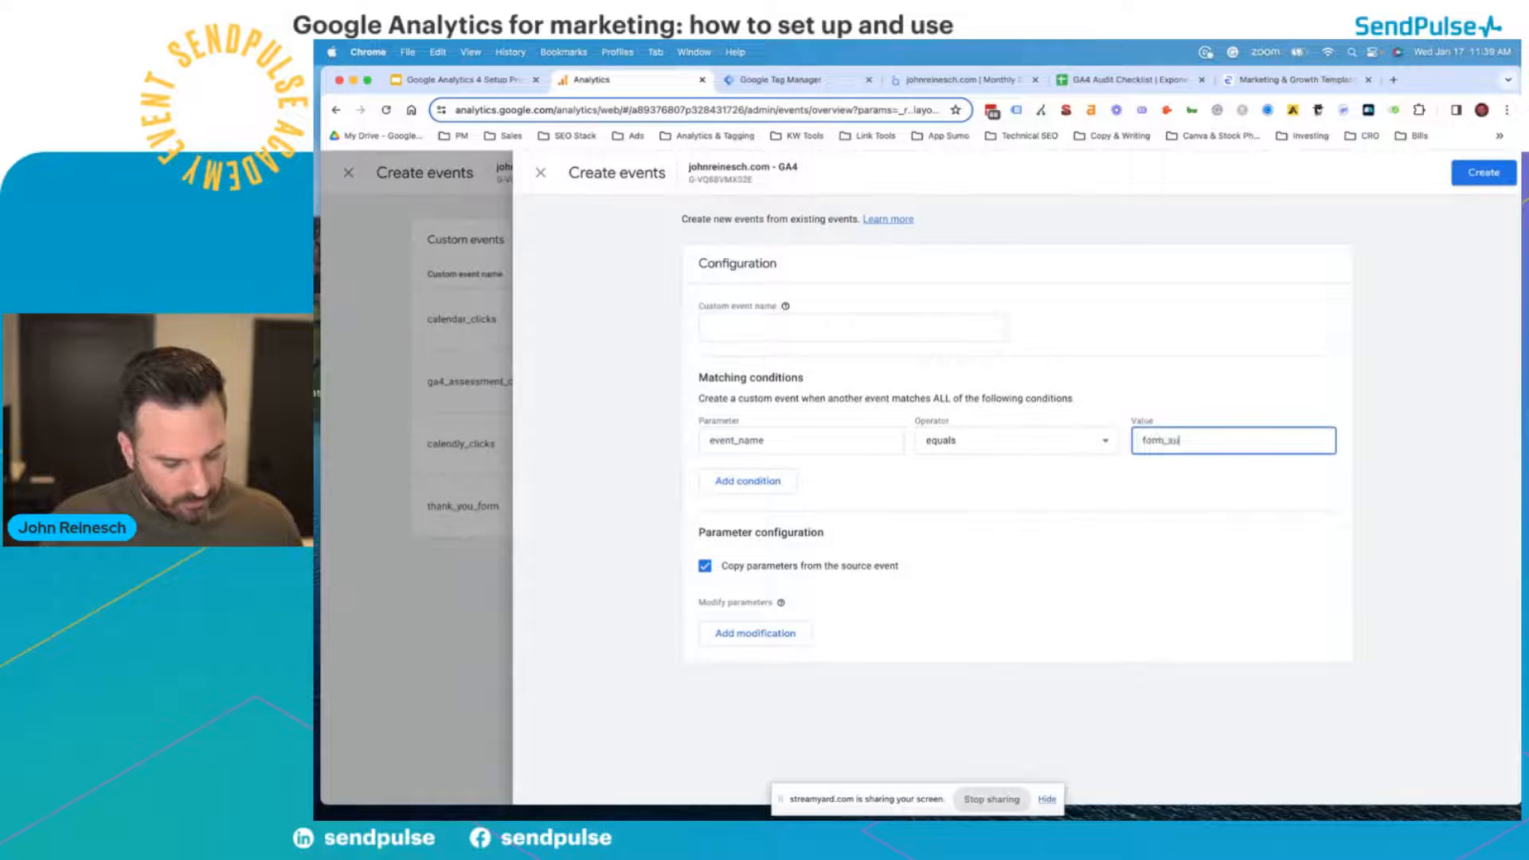
{"action": "type", "text": "form_submission"}
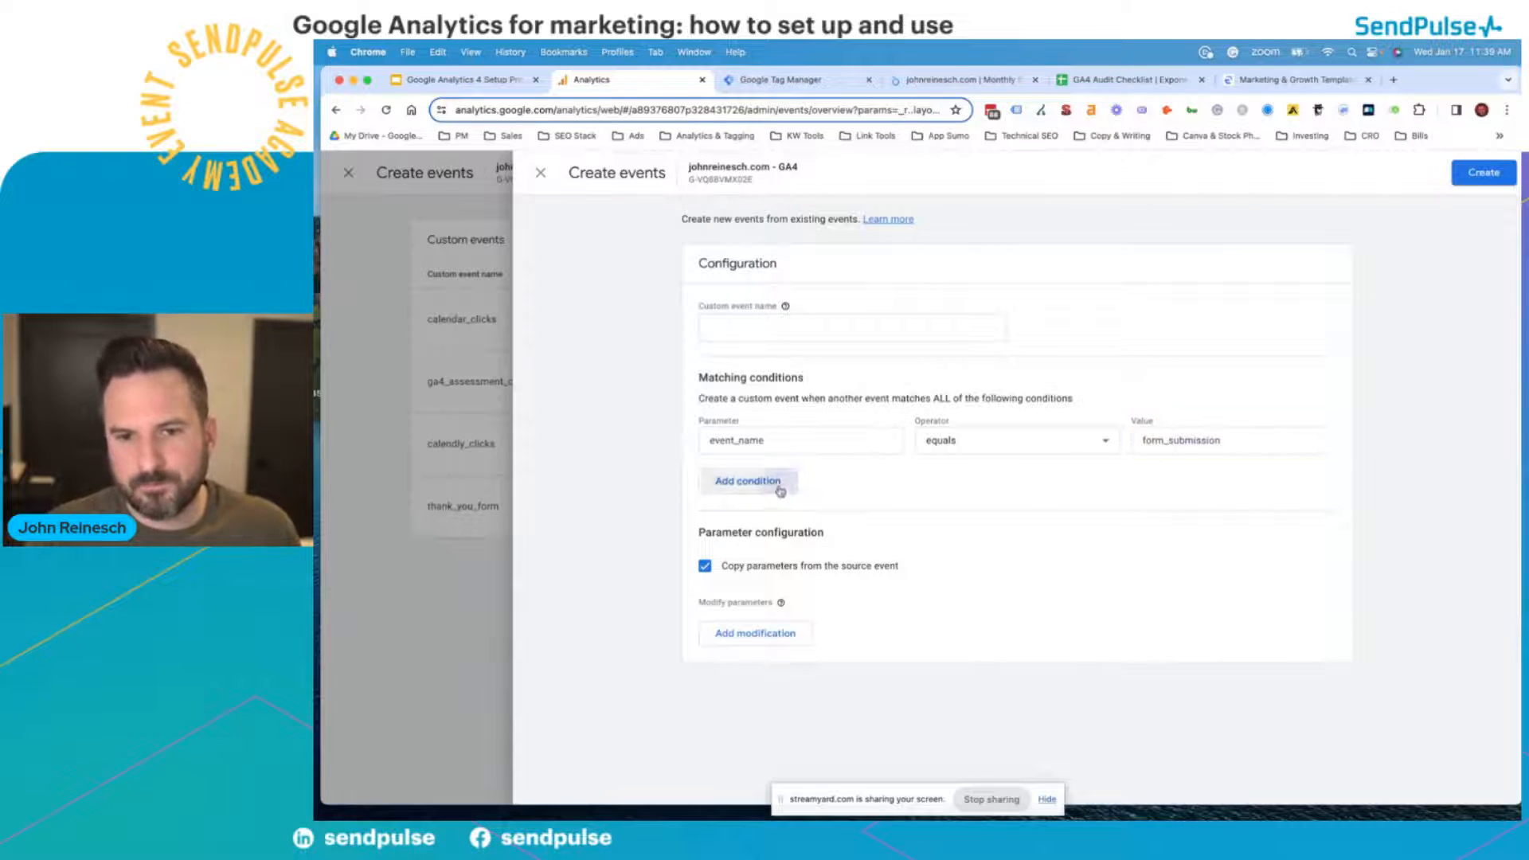
{"action": "left_click", "coordinate": [748, 481]}
{"action": "type", "text": "form_id"}
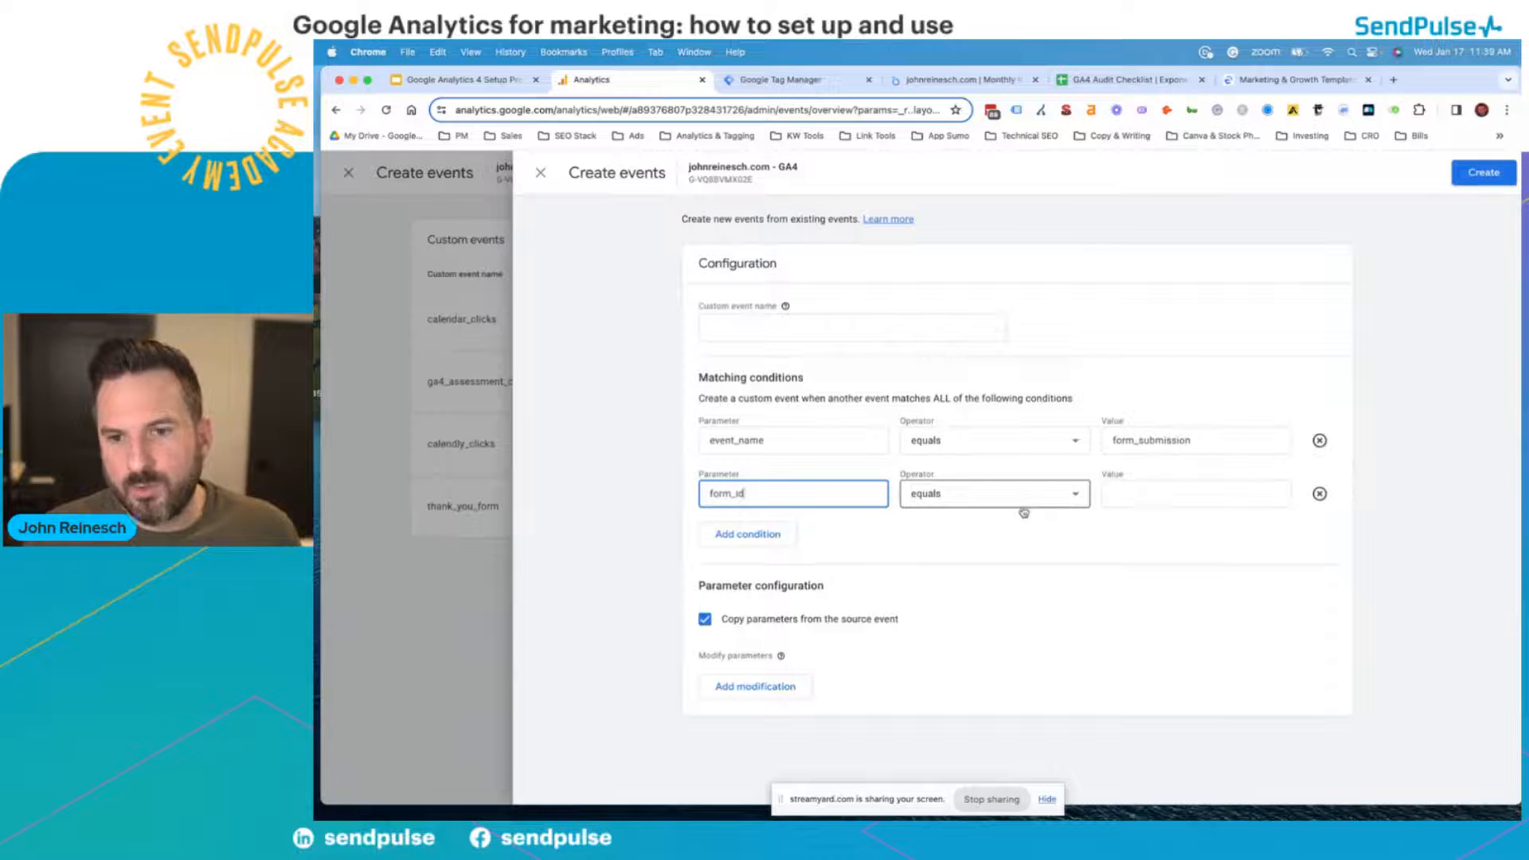
{"action": "left_click_drag", "start_coordinate": [1213, 438], "coordinate": [837, 401]}
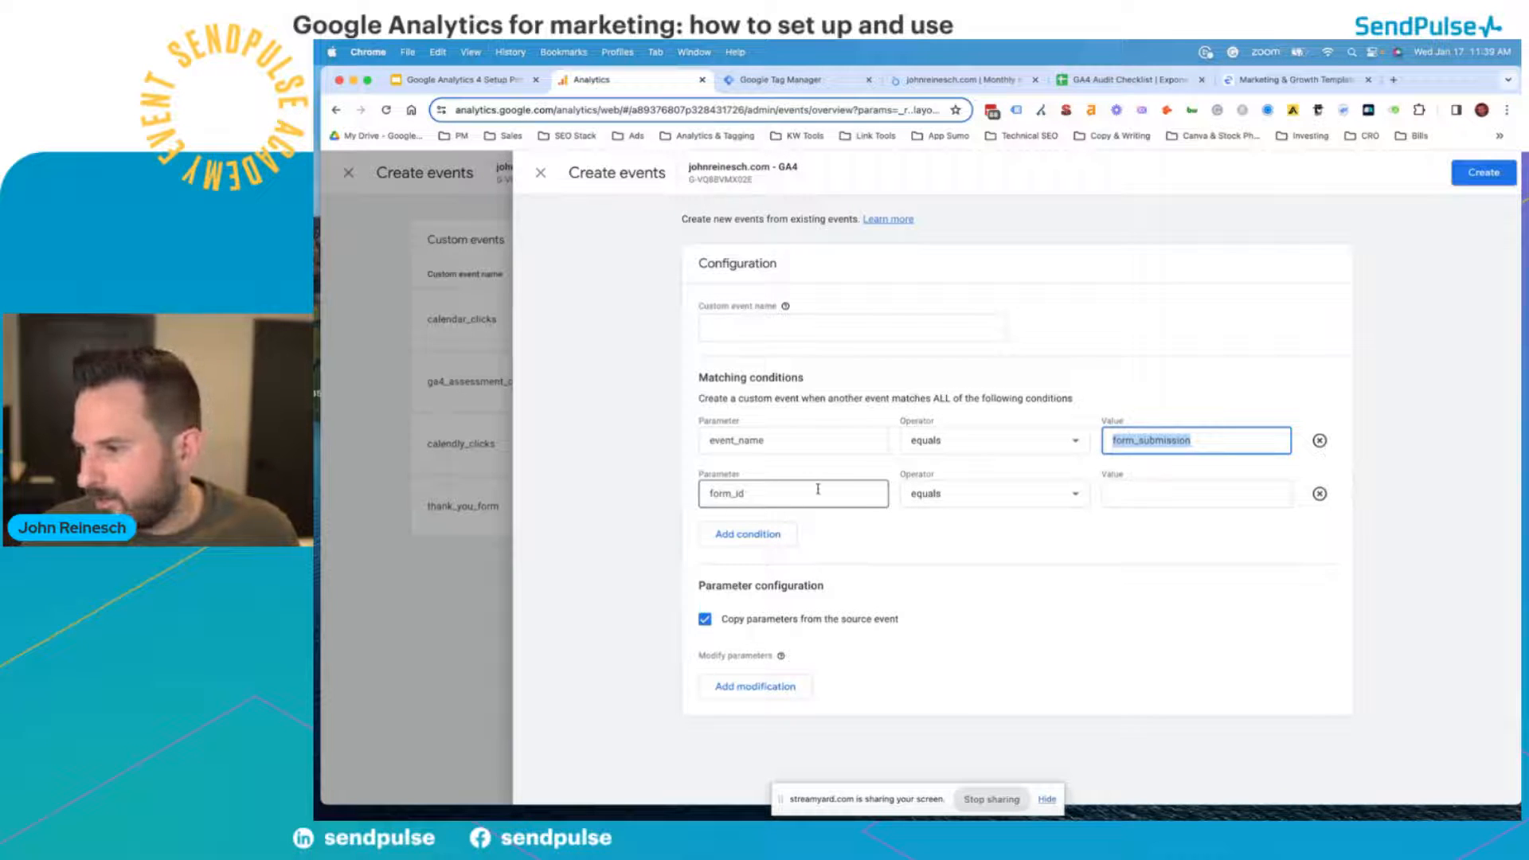
{"action": "left_click", "coordinate": [1170, 493]}
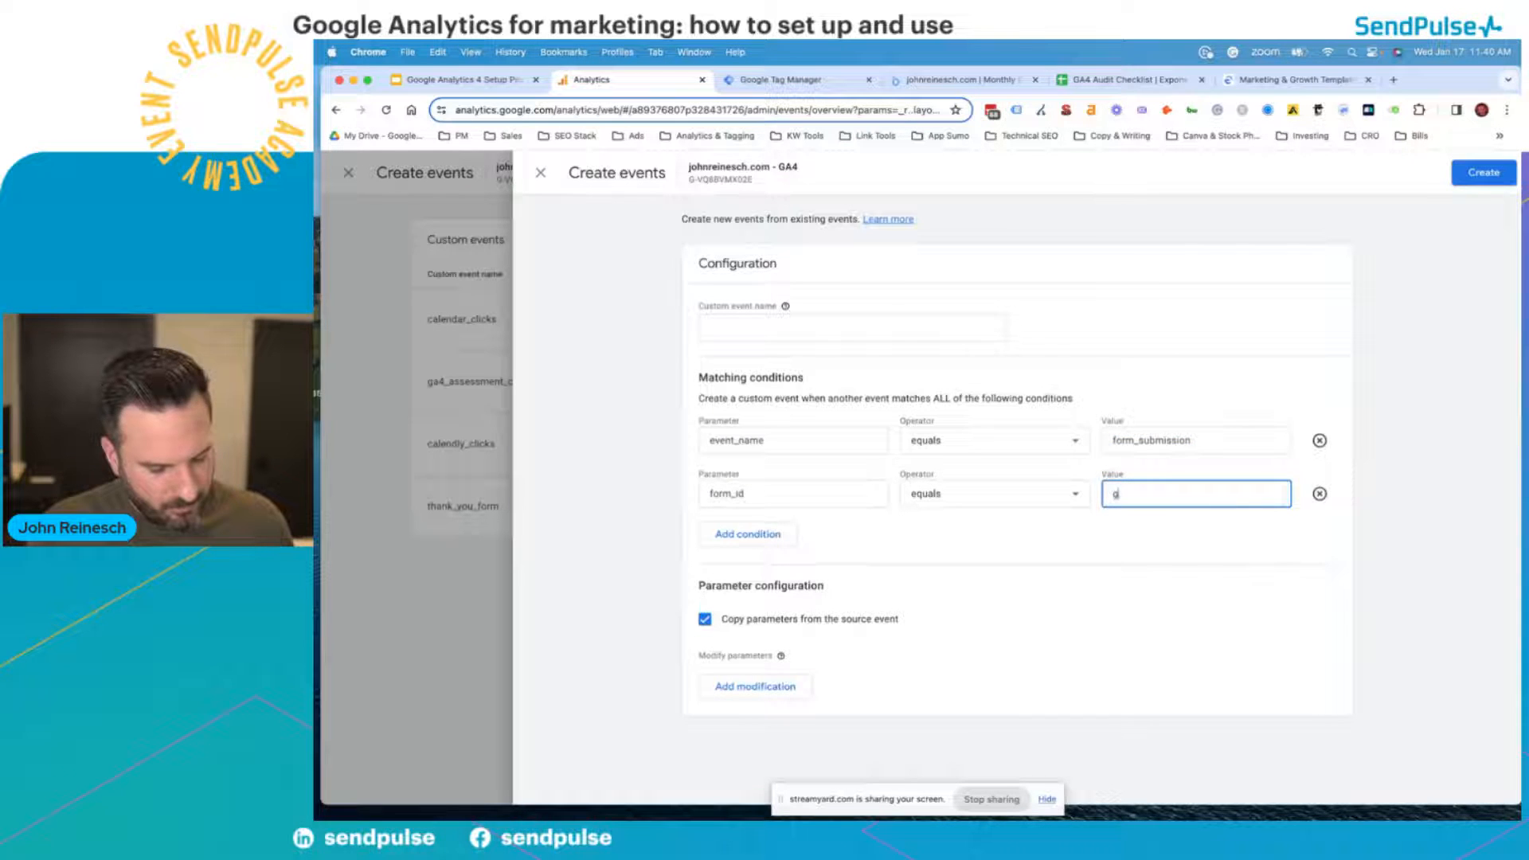
{"action": "type", "text": "form1"}
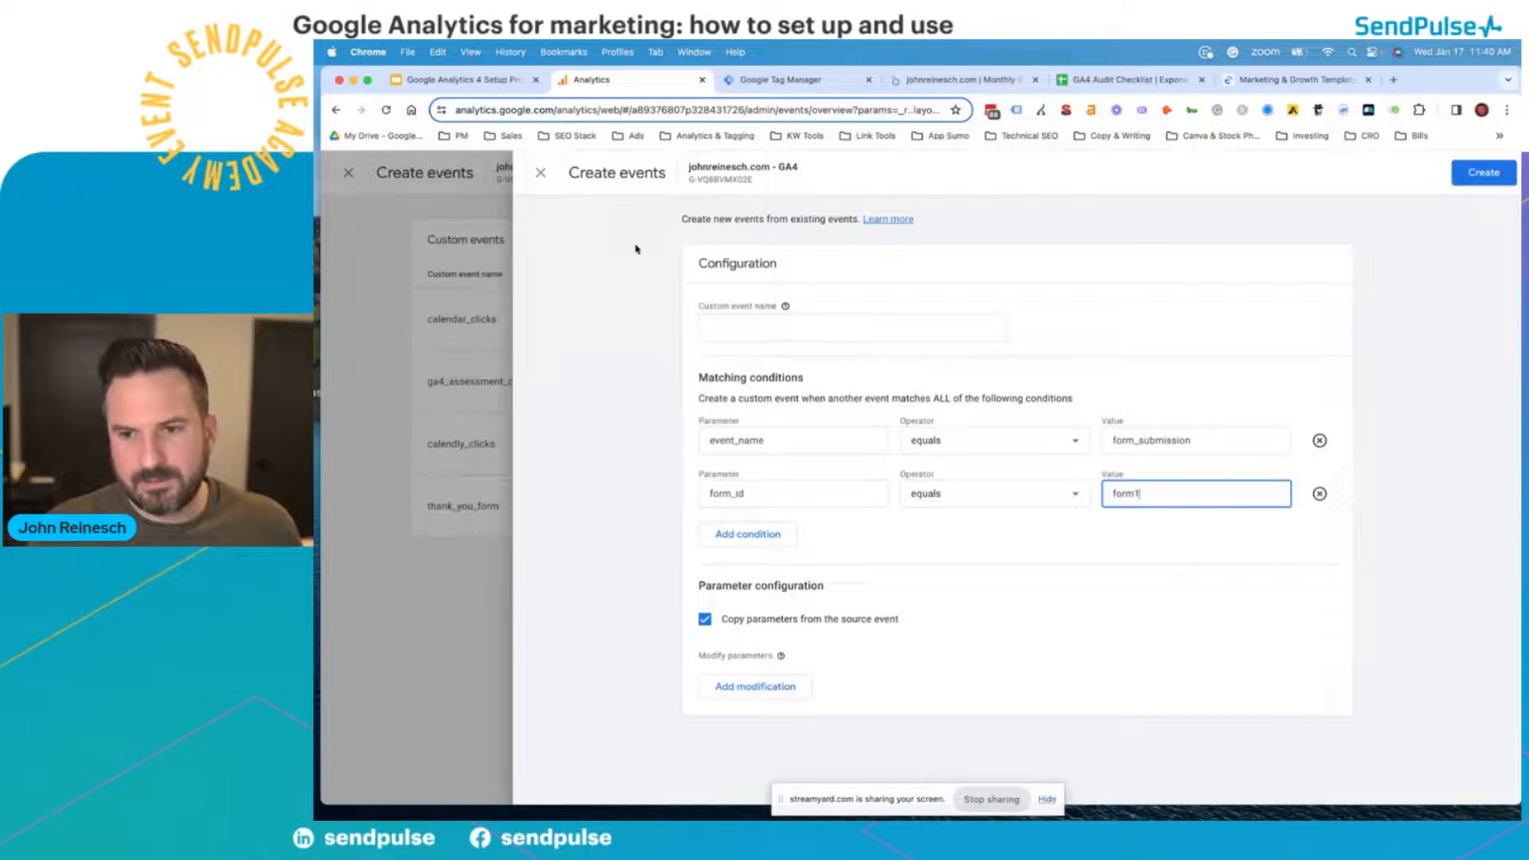
- Name the new custom event contact_form, and leave the form discarding the unsaved event
{"action": "left_click", "coordinate": [736, 329]}
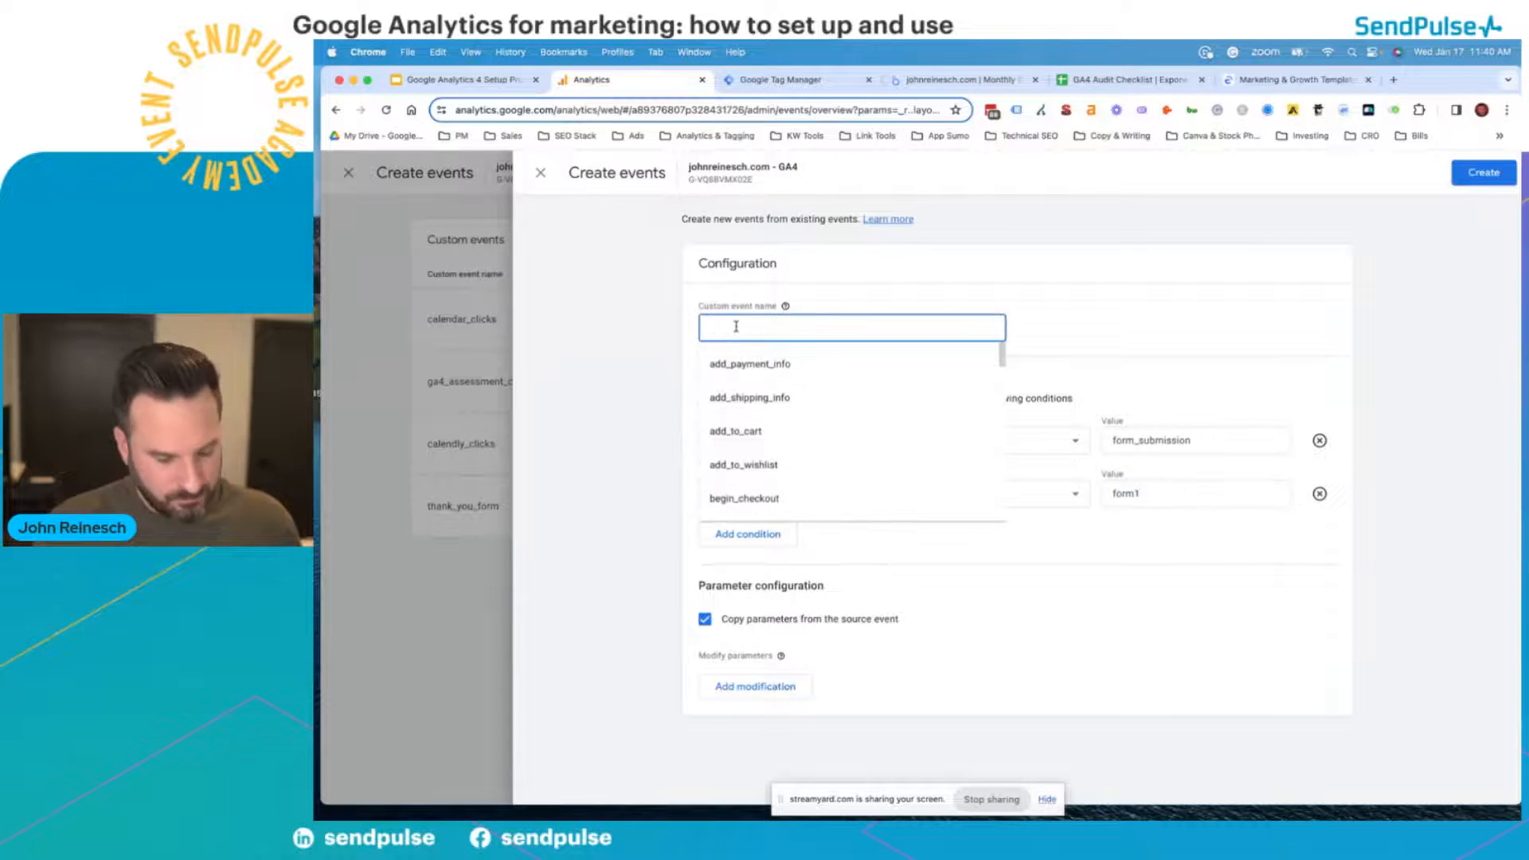
{"action": "type", "text": "contact_form"}
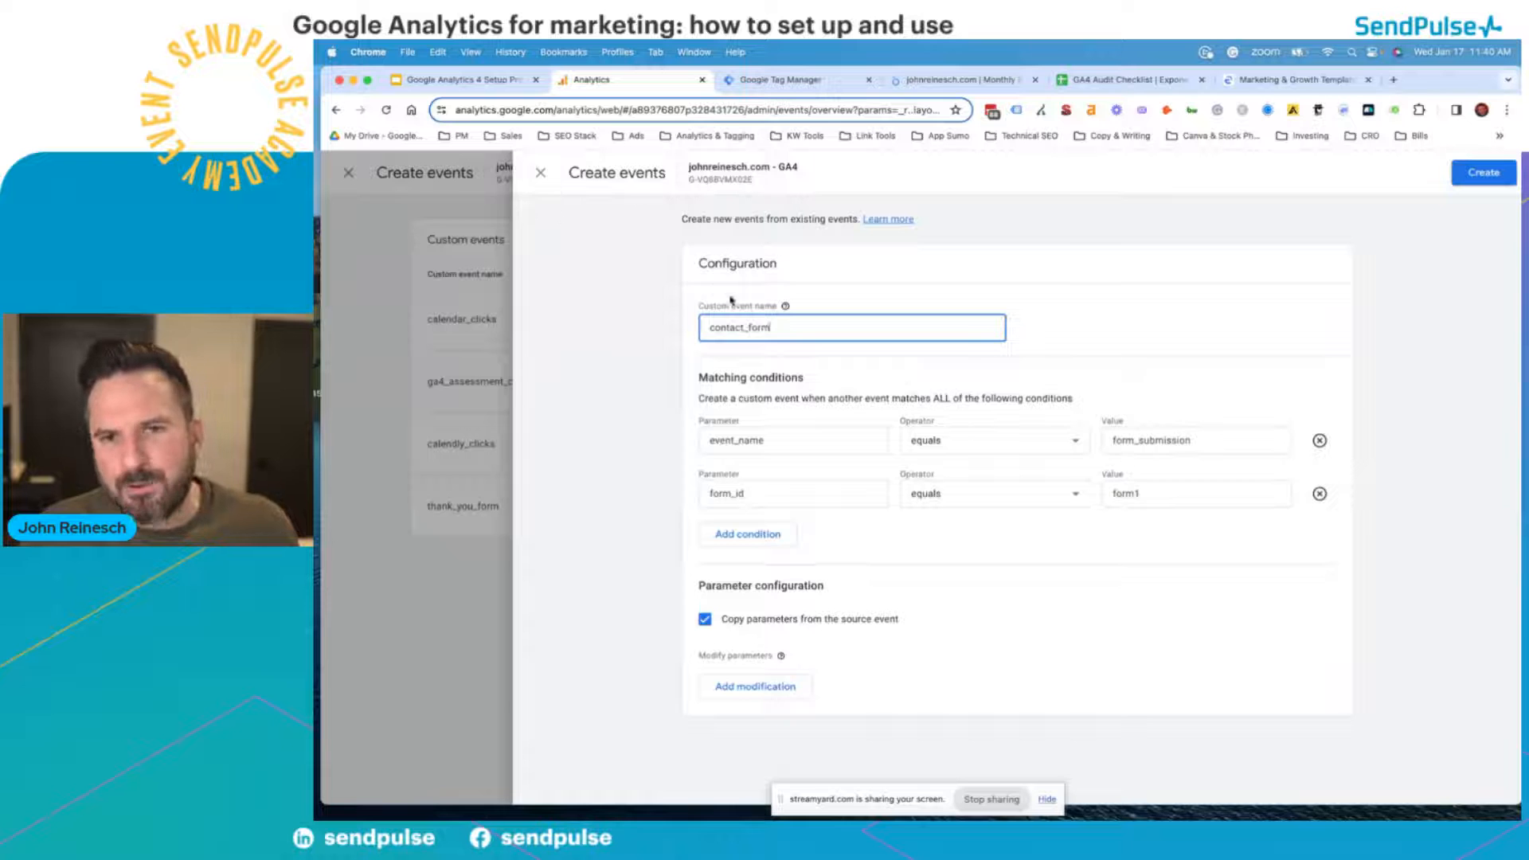
{"action": "left_click_drag", "start_coordinate": [720, 329], "coordinate": [708, 329]}
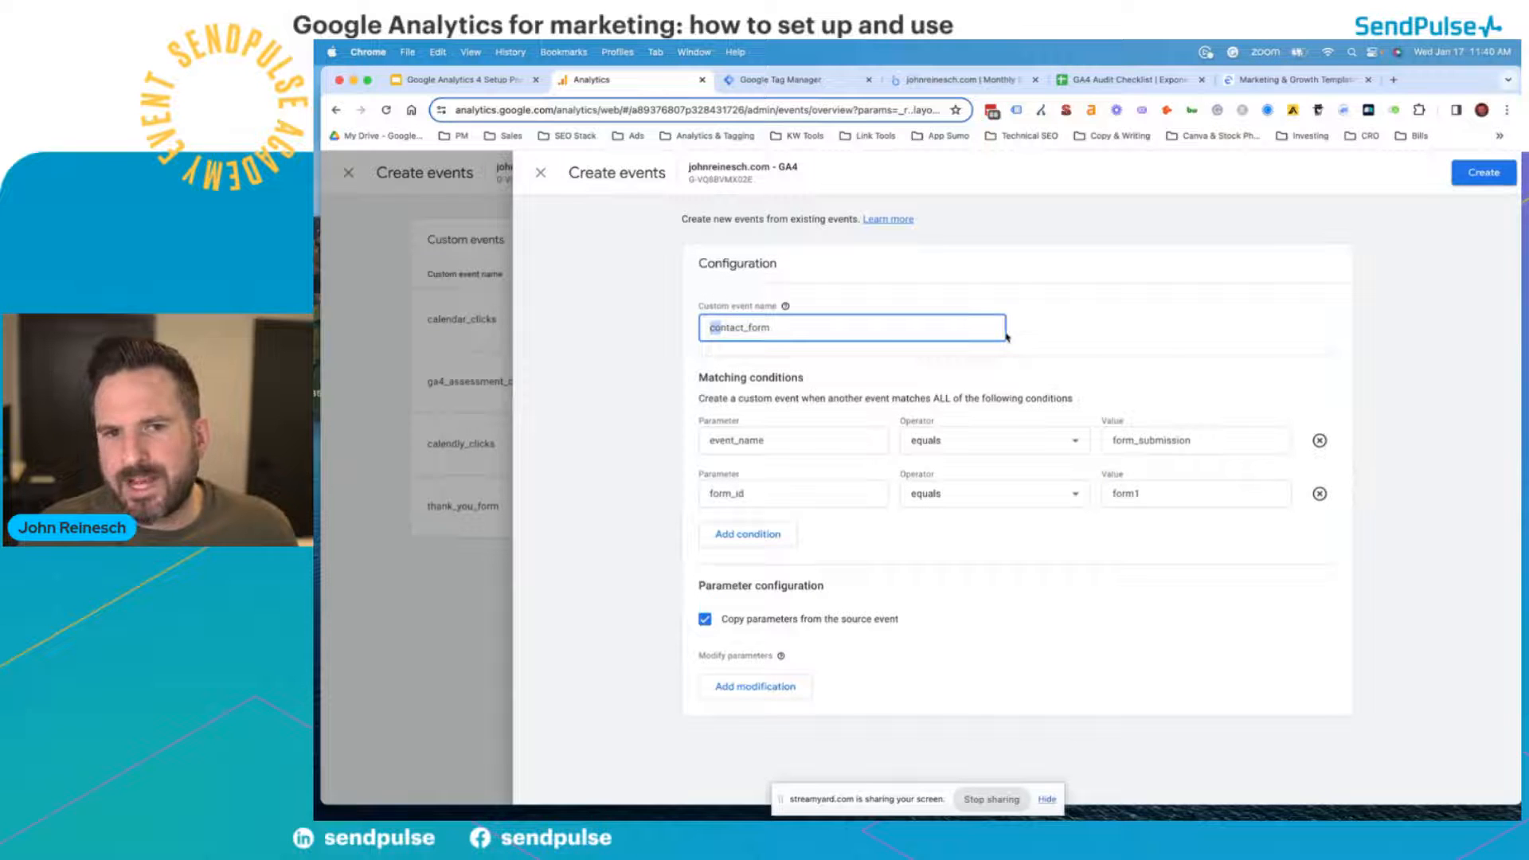
{"action": "left_click", "coordinate": [541, 174]}
{"action": "left_click", "coordinate": [541, 174]}
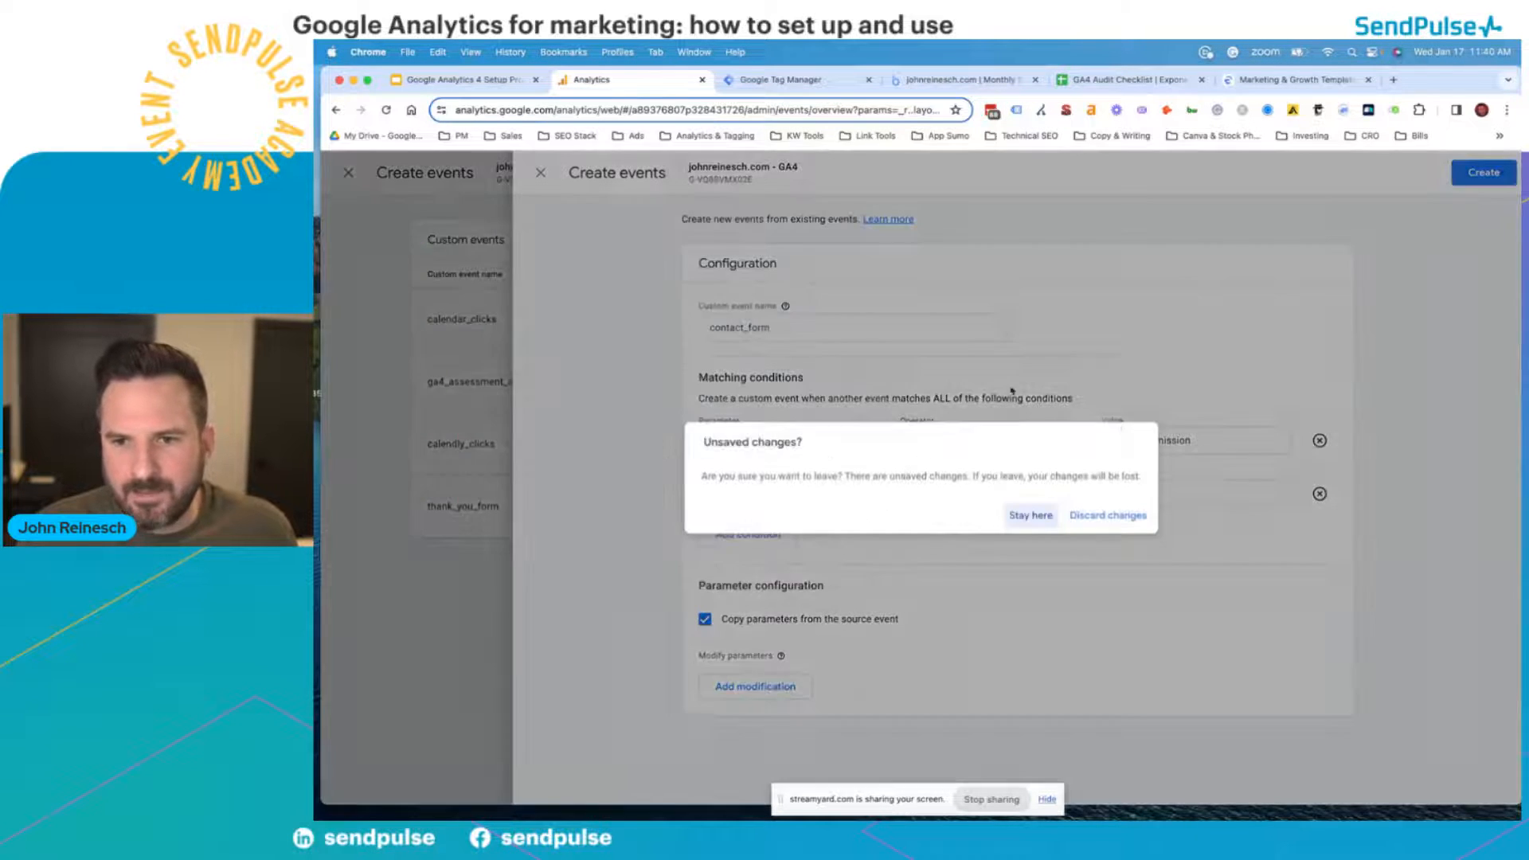
{"action": "left_click", "coordinate": [1102, 518]}
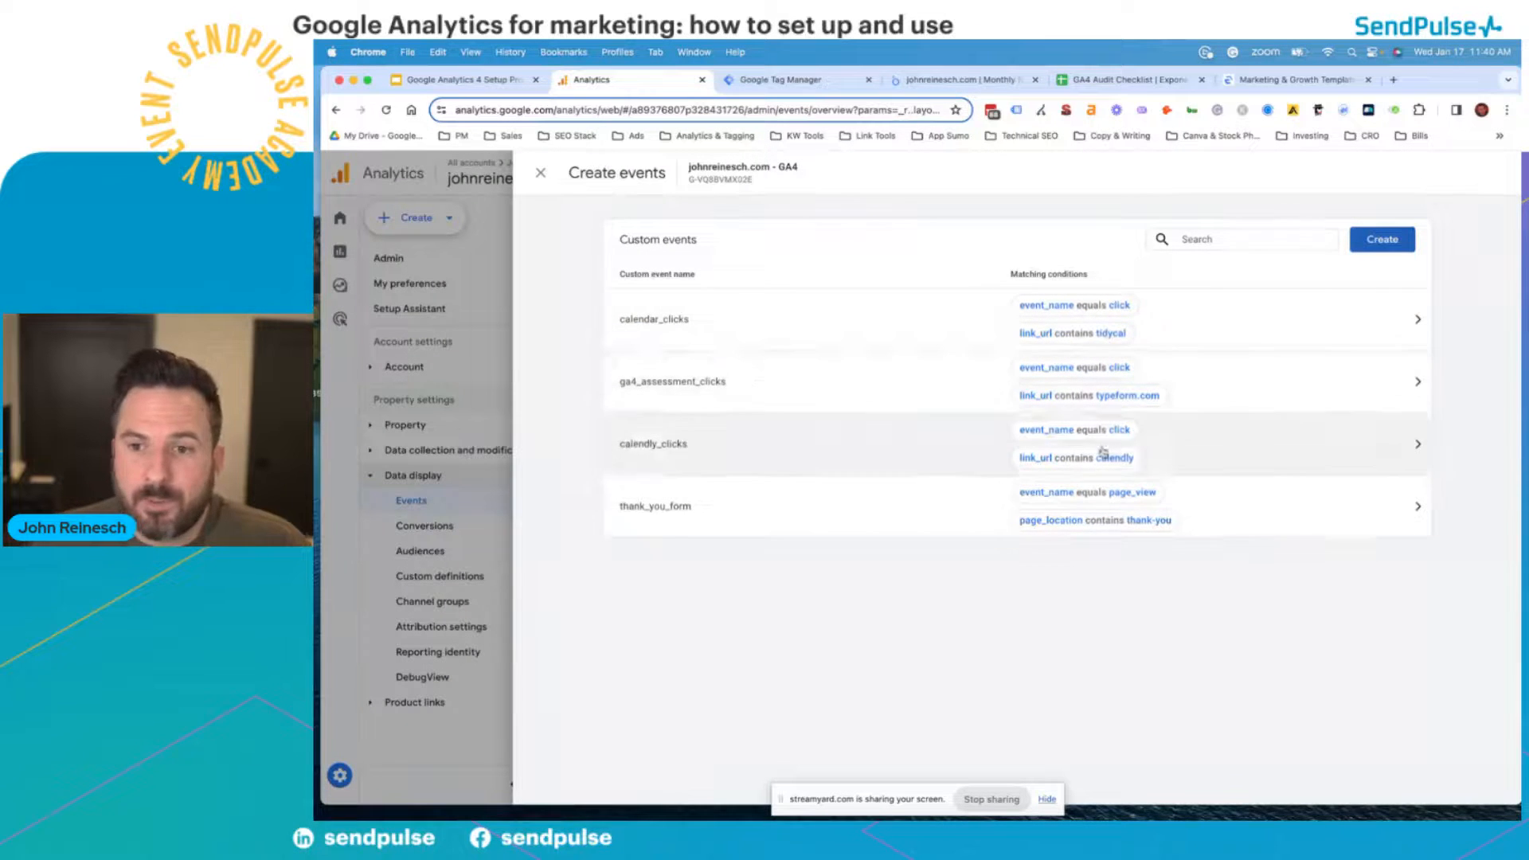
- Switch to Google Tag Manager and start a new tag of the type Google Analytics: GA4 Event
{"action": "left_click", "coordinate": [779, 81]}
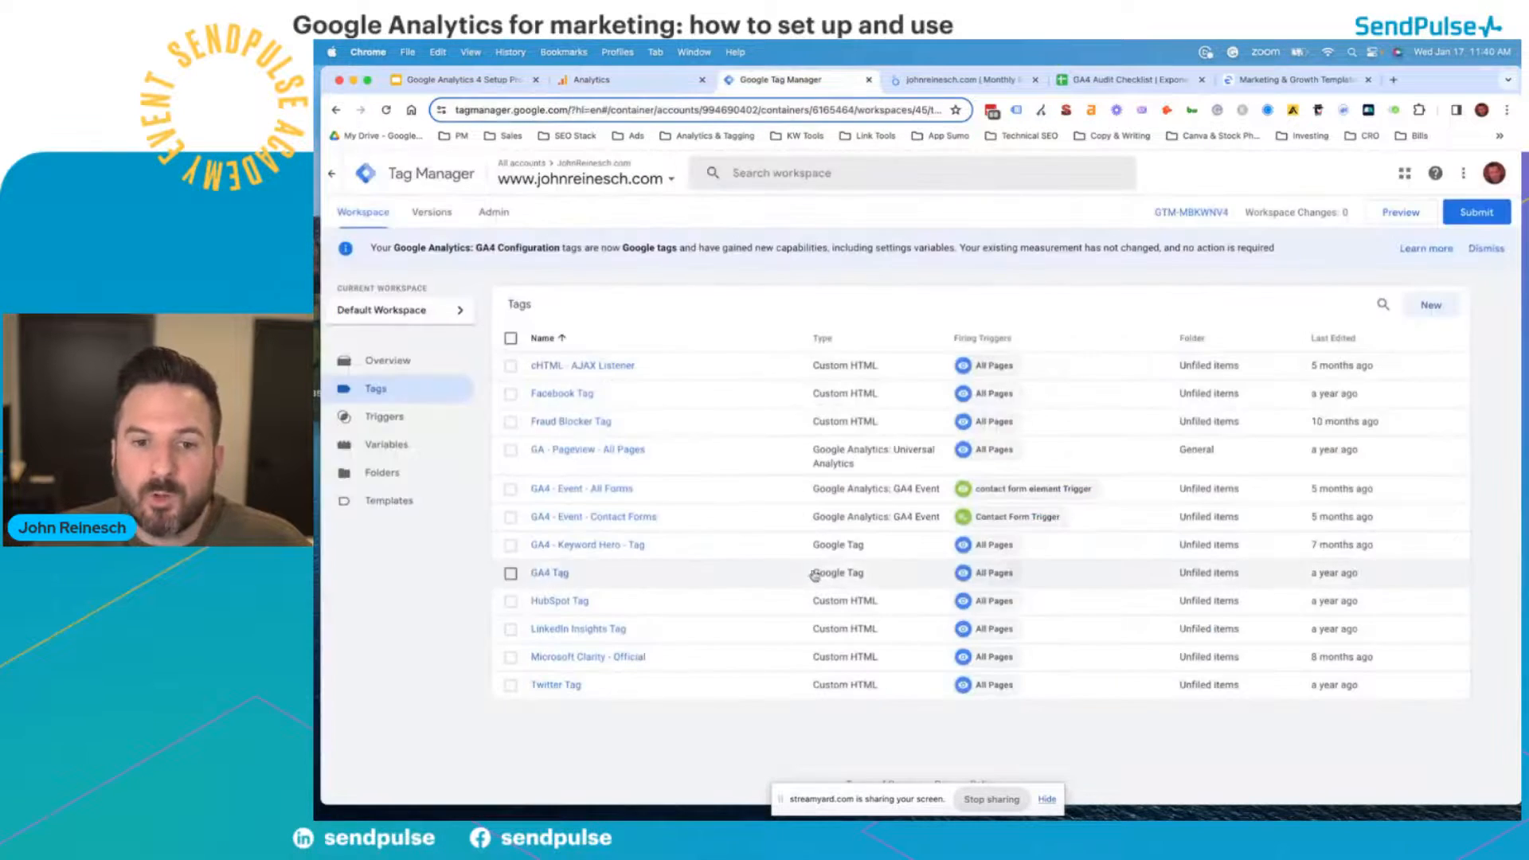
{"action": "left_click", "coordinate": [1430, 305]}
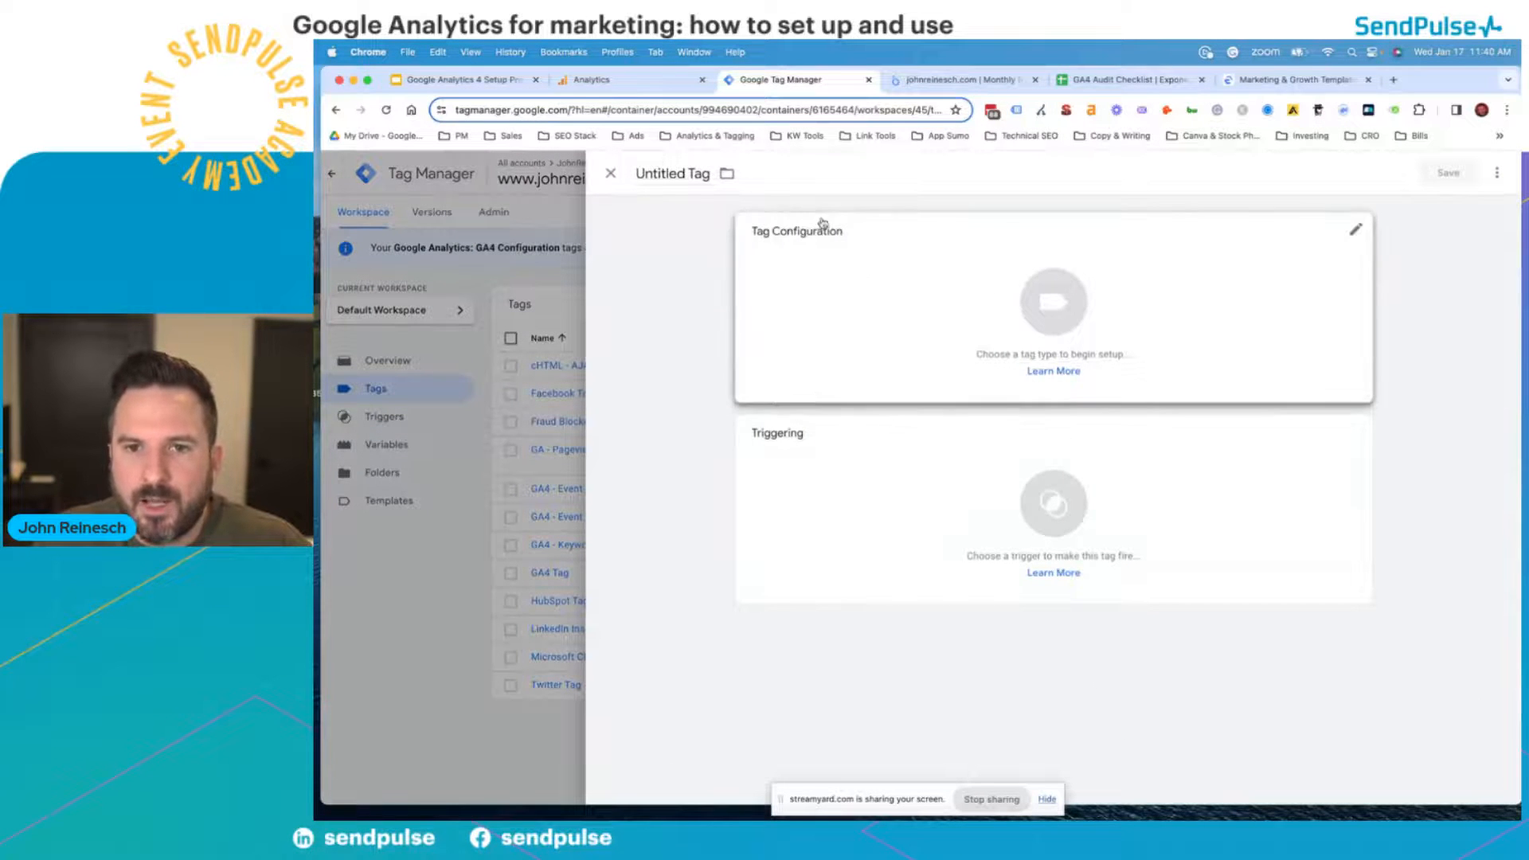
{"action": "left_click", "coordinate": [1007, 279]}
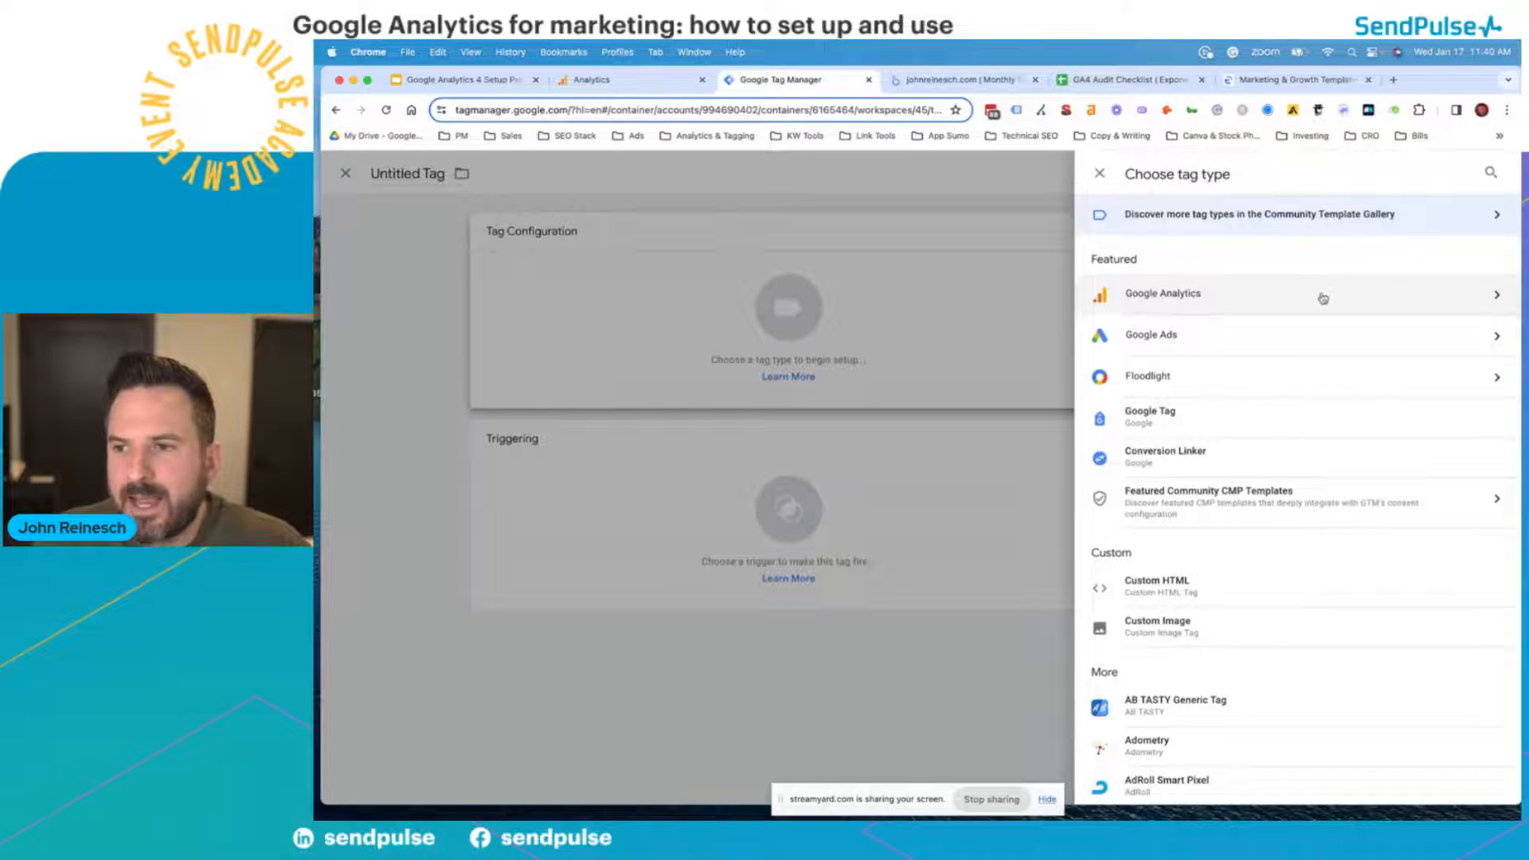
{"action": "left_click", "coordinate": [1200, 297]}
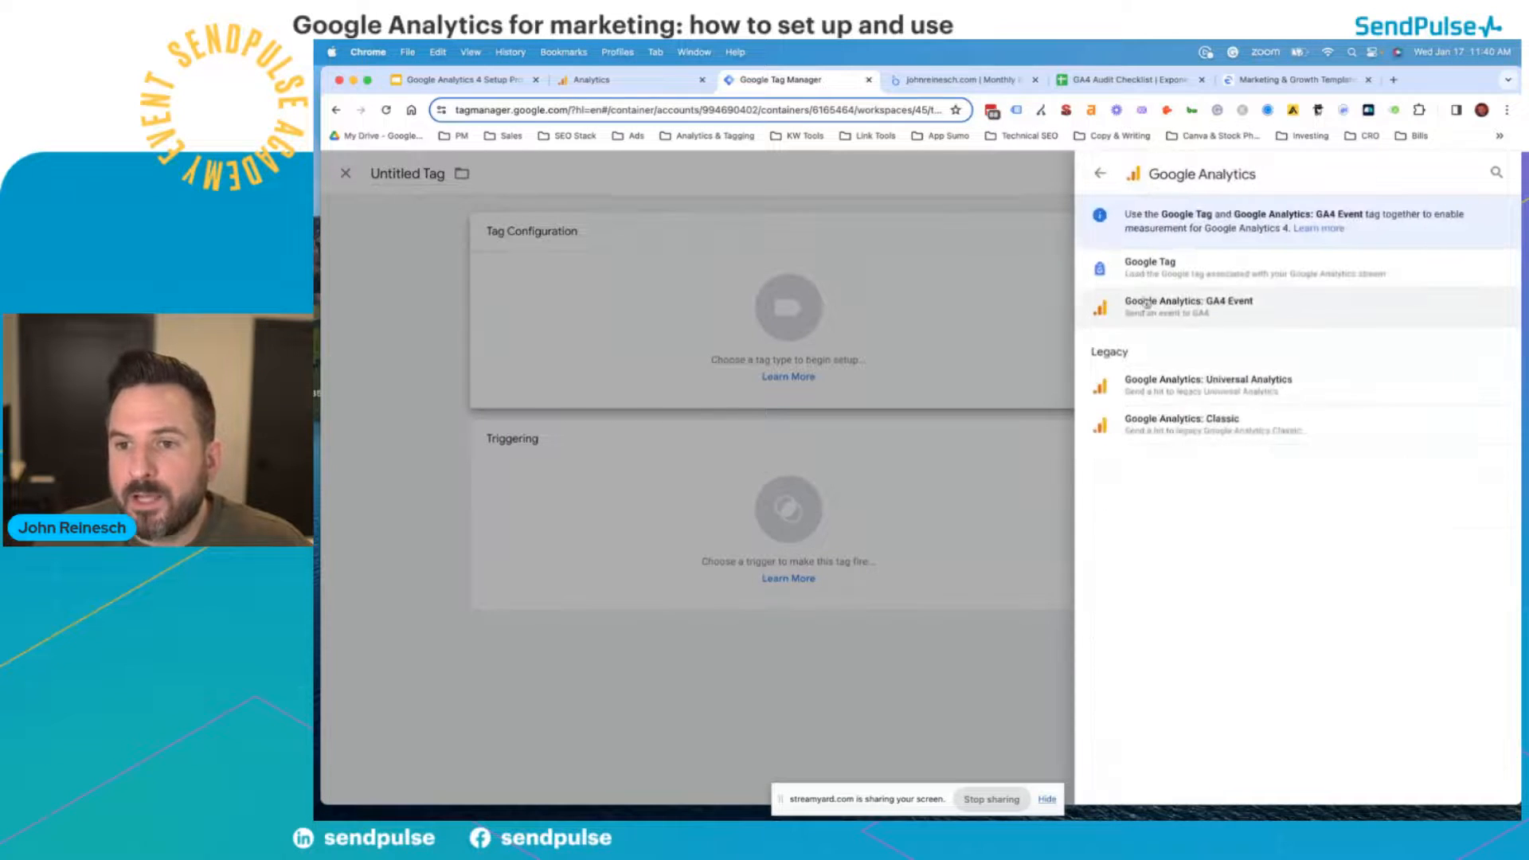
{"action": "left_click", "coordinate": [1251, 312]}
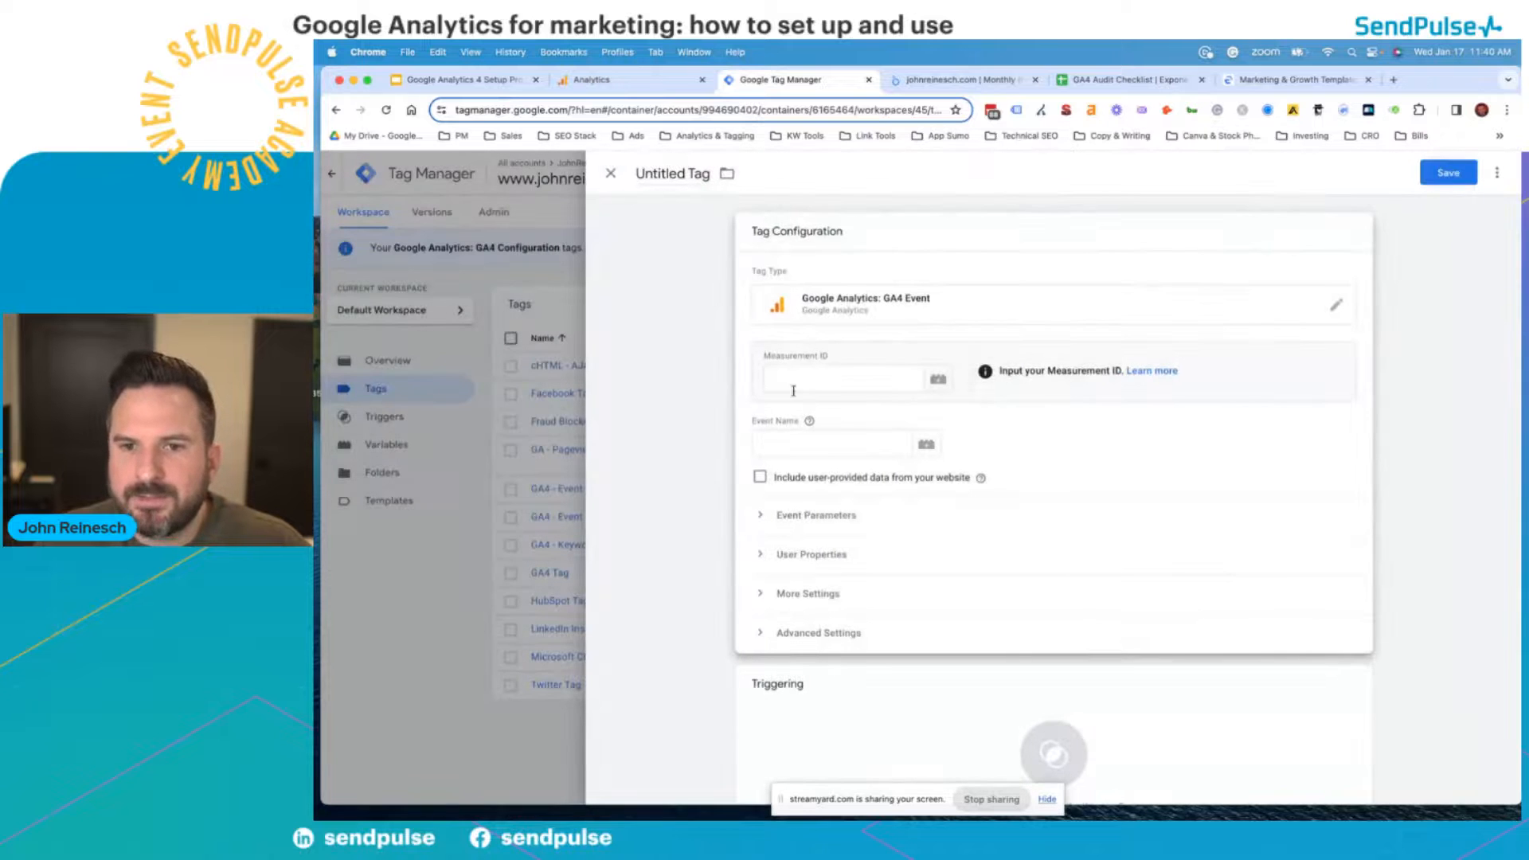
- Look through the variables offered for the new tag's Measurement ID, and discard the unsaved tag
{"action": "left_click", "coordinate": [904, 378]}
{"action": "left_click", "coordinate": [937, 380]}
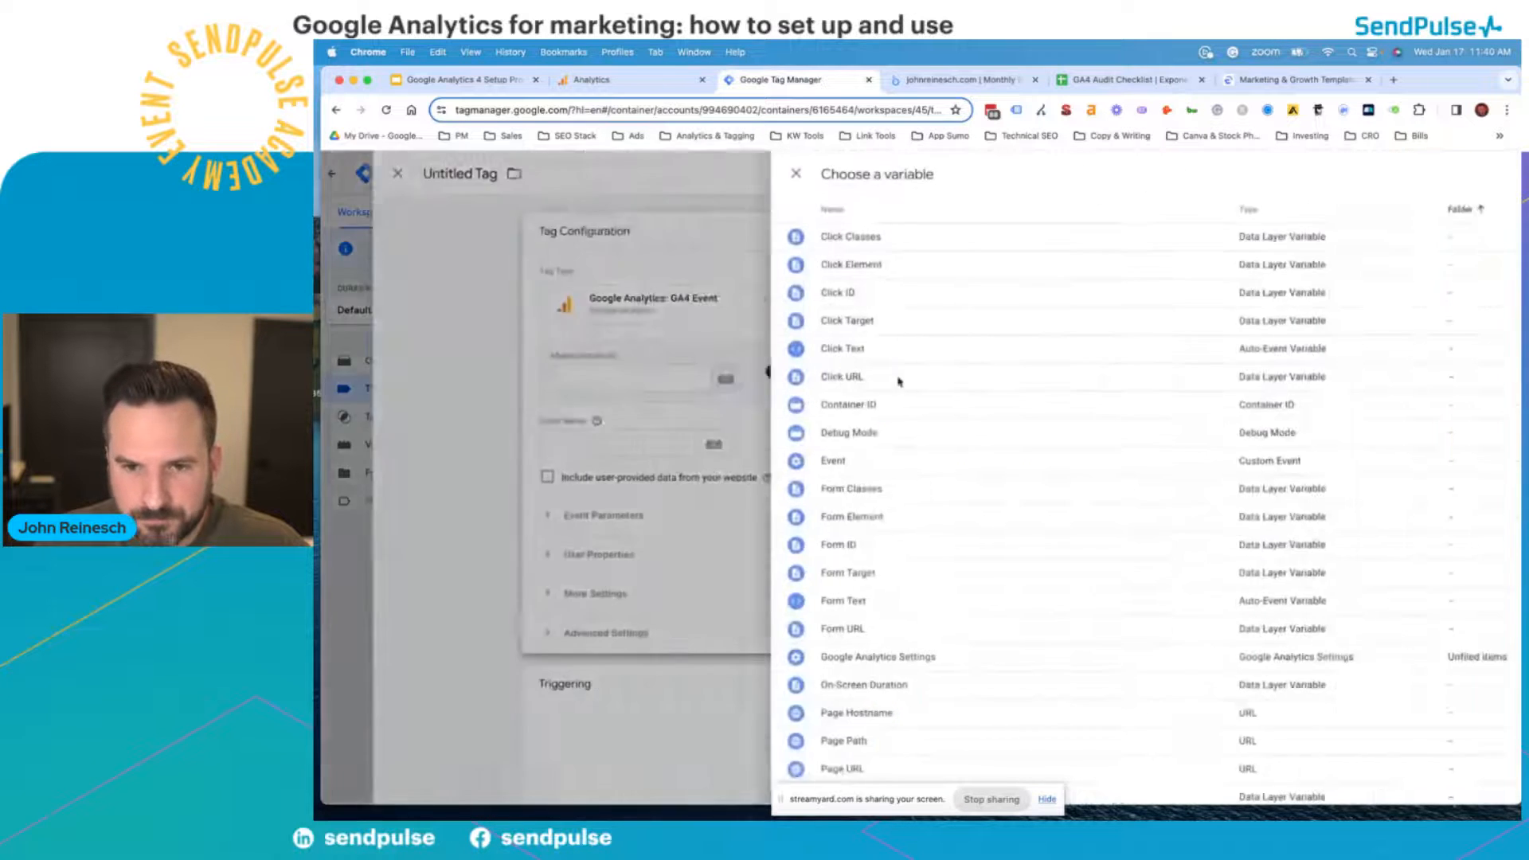
{"action": "scroll", "coordinate": [734, 557], "scroll_direction": "down", "scroll_amount": 10}
{"action": "scroll", "coordinate": [680, 293], "scroll_direction": "up", "scroll_amount": 5}
{"action": "scroll", "coordinate": [681, 292], "scroll_direction": "up", "scroll_amount": 5}
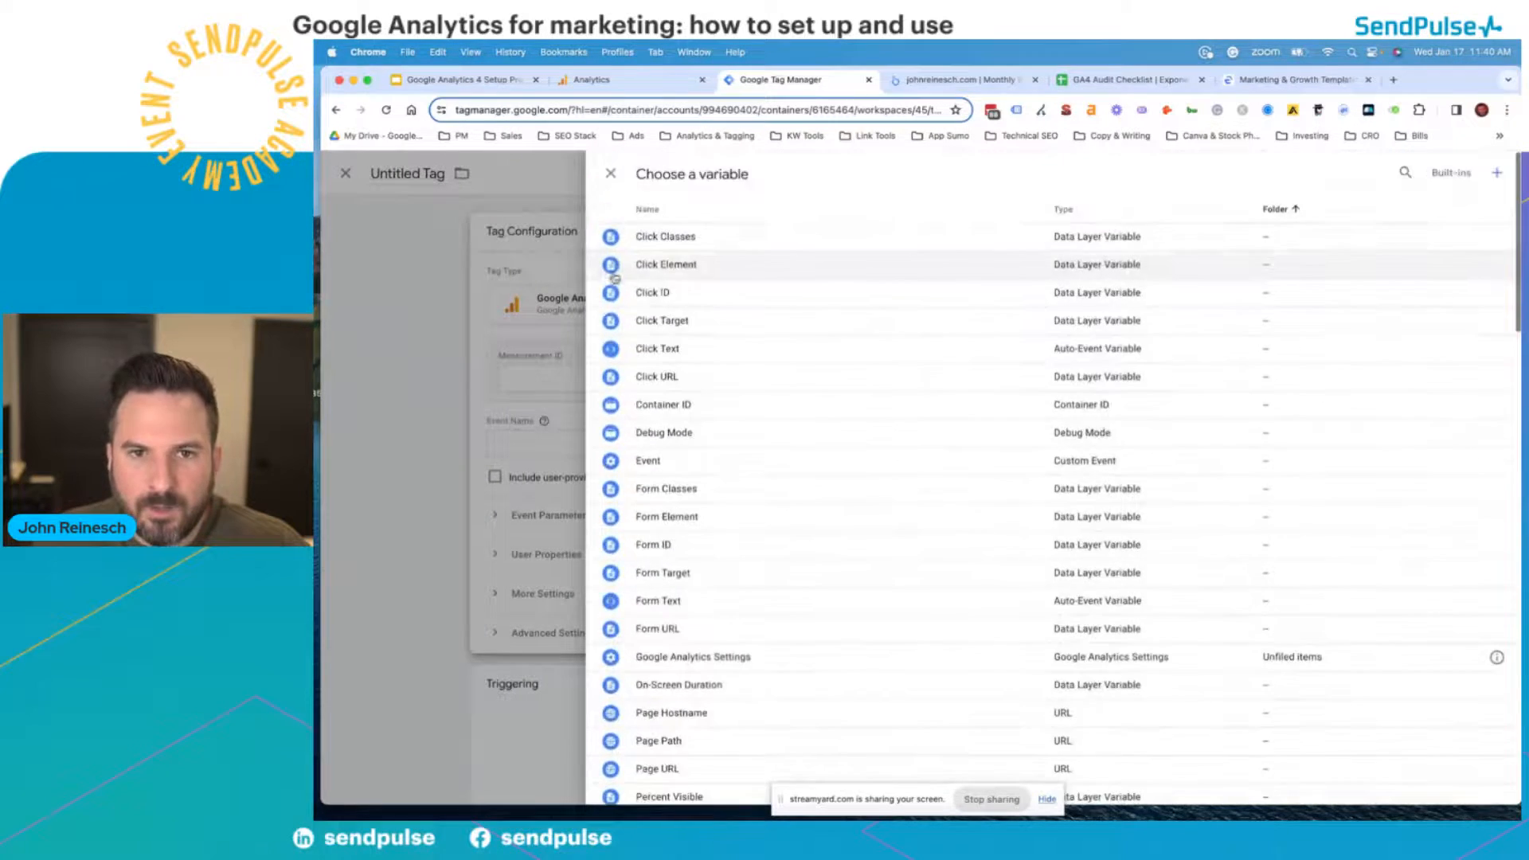
{"action": "left_click", "coordinate": [610, 174]}
{"action": "left_click", "coordinate": [853, 384]}
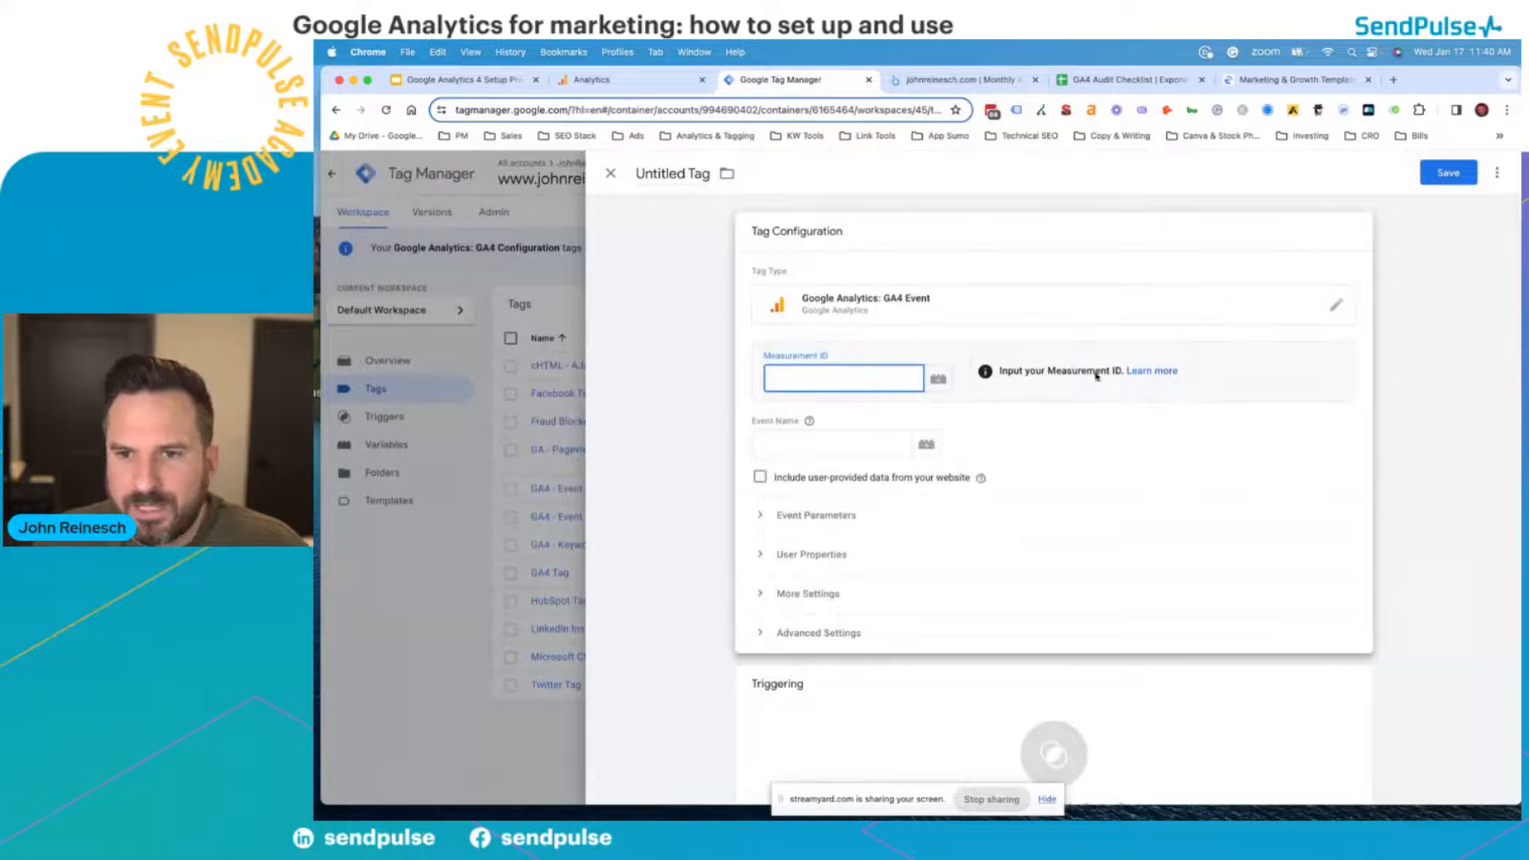
{"action": "left_click", "coordinate": [611, 177]}
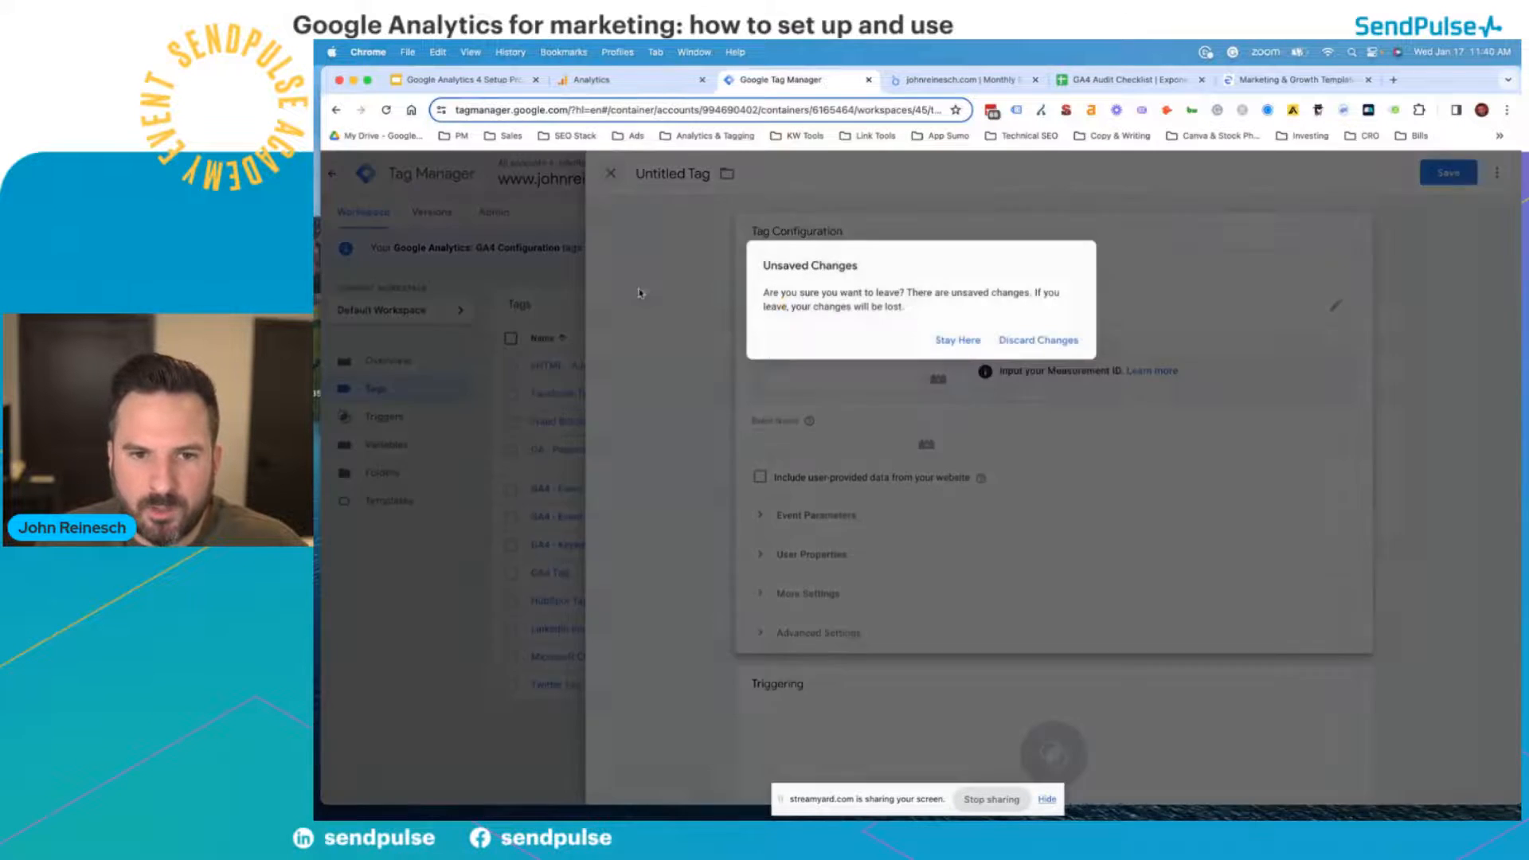
{"action": "left_click", "coordinate": [1020, 341]}
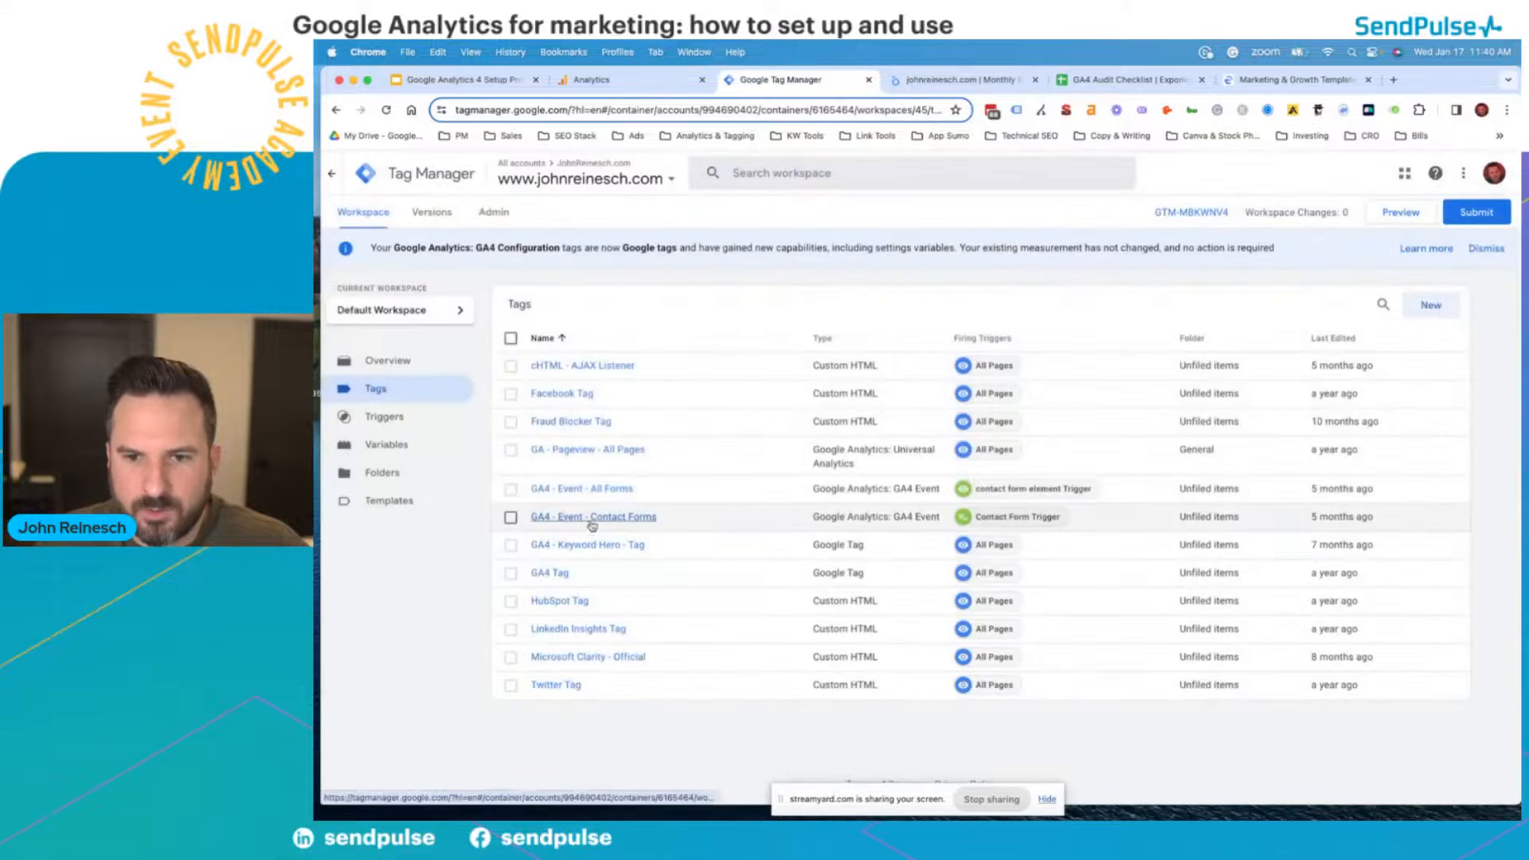
- Open the configuration of the GA4 - Event - Contact Forms tag and examine its event name
{"action": "left_click", "coordinate": [586, 524]}
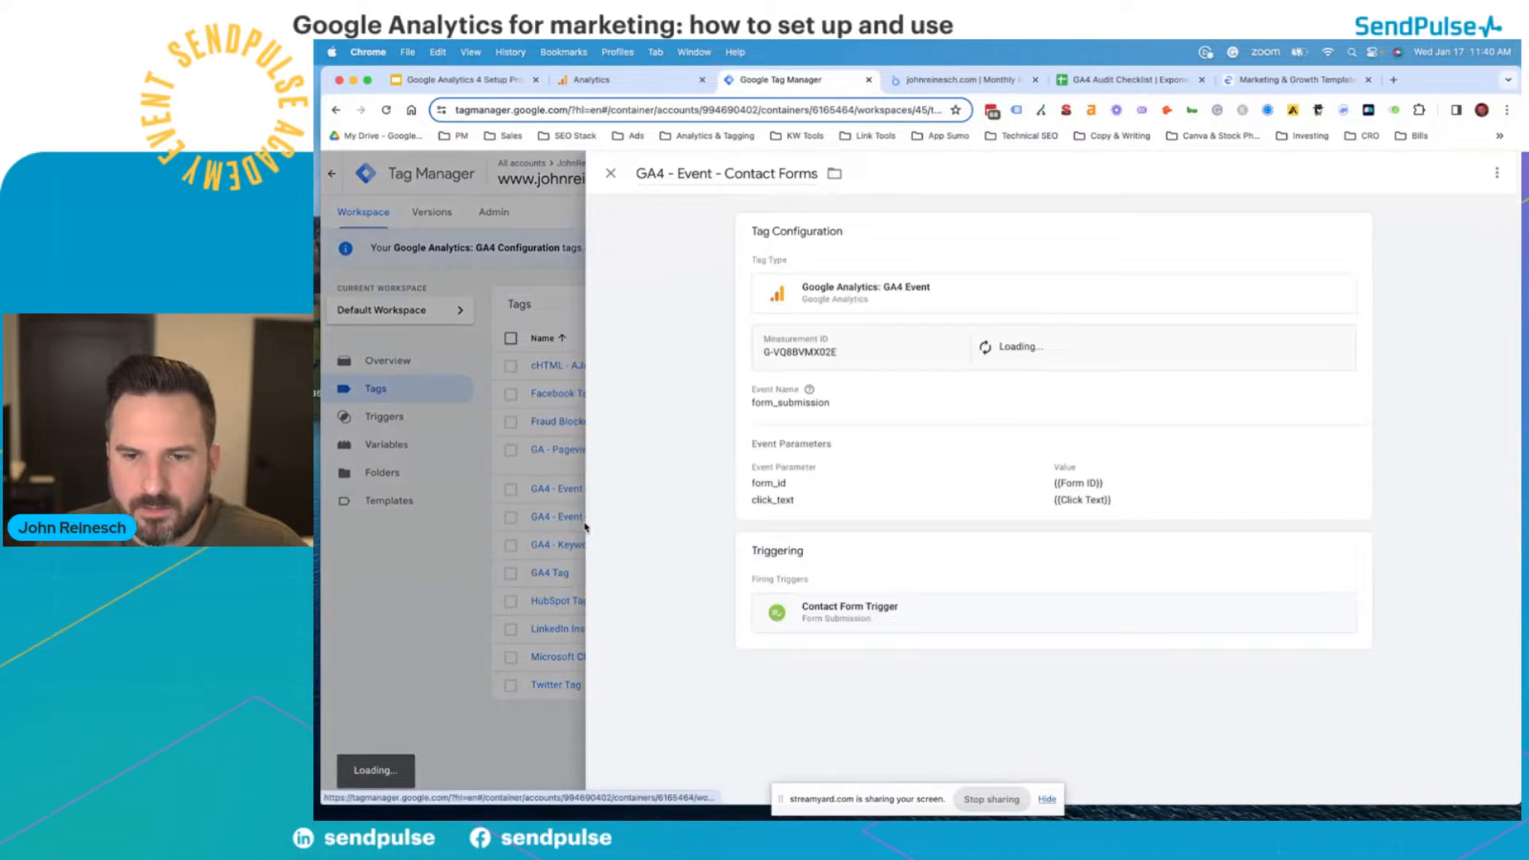
{"action": "left_click", "coordinate": [779, 412]}
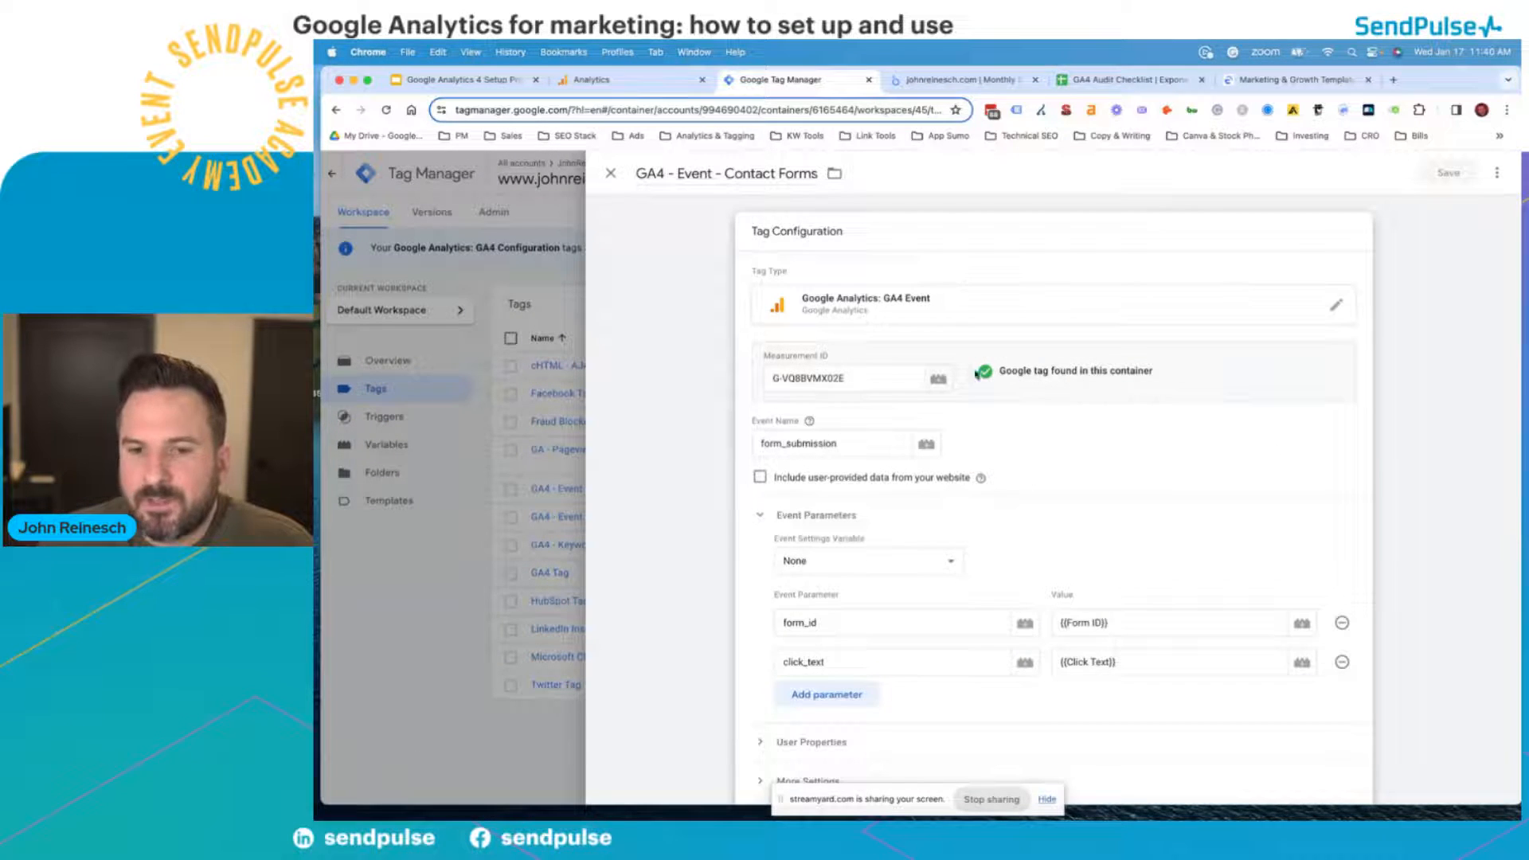
{"action": "scroll", "coordinate": [827, 429], "scroll_direction": "down", "scroll_amount": 1}
{"action": "left_click_drag", "start_coordinate": [762, 441], "coordinate": [1089, 480]}
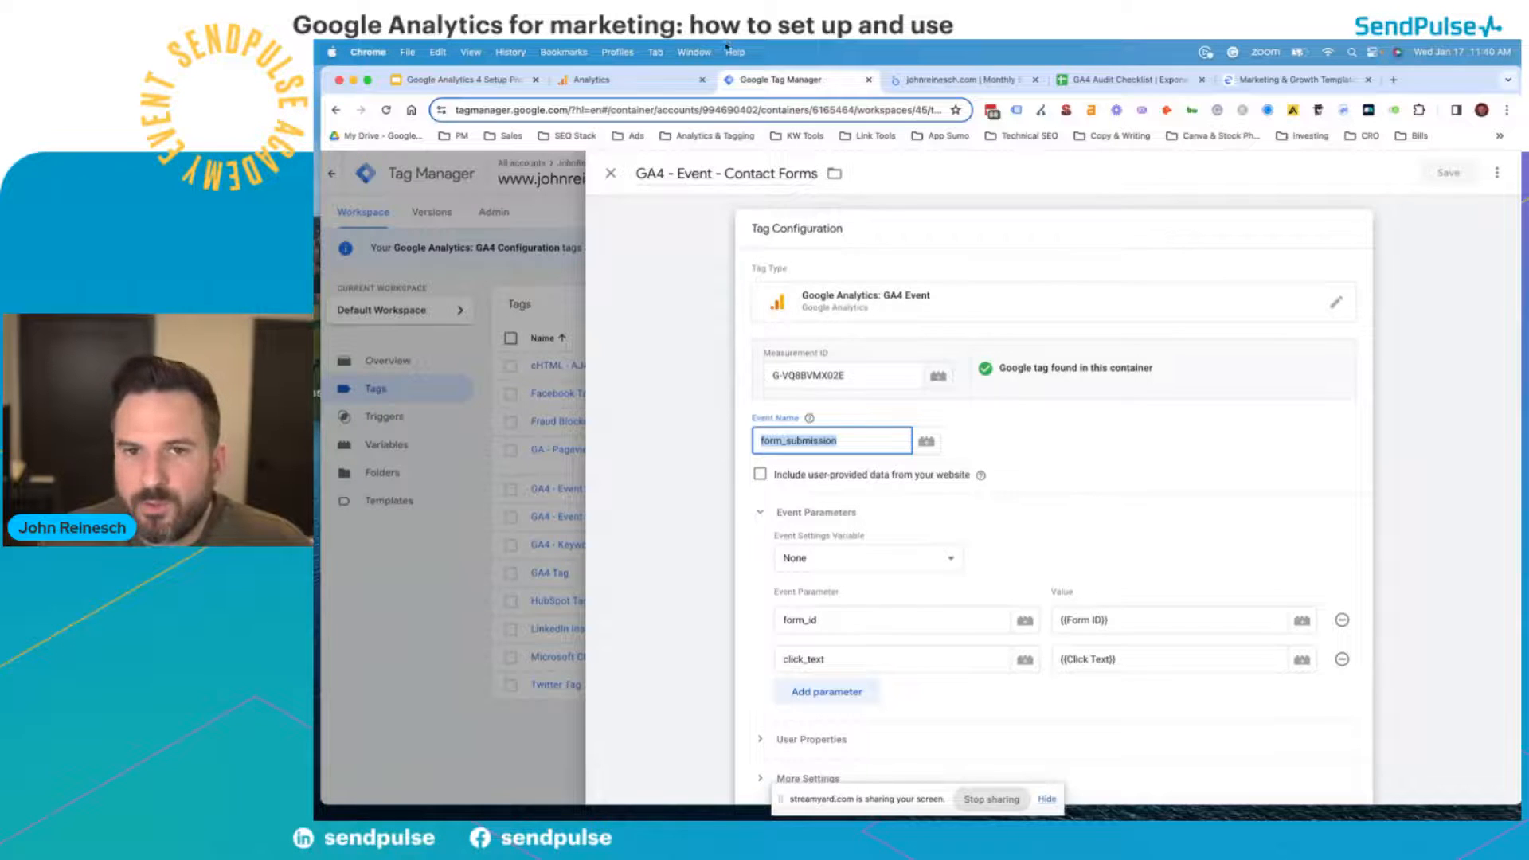
- Switch to Google Analytics, view the form_start event's report from the existing events list, and return to that list
{"action": "left_click", "coordinate": [586, 83]}
{"action": "left_click", "coordinate": [540, 172]}
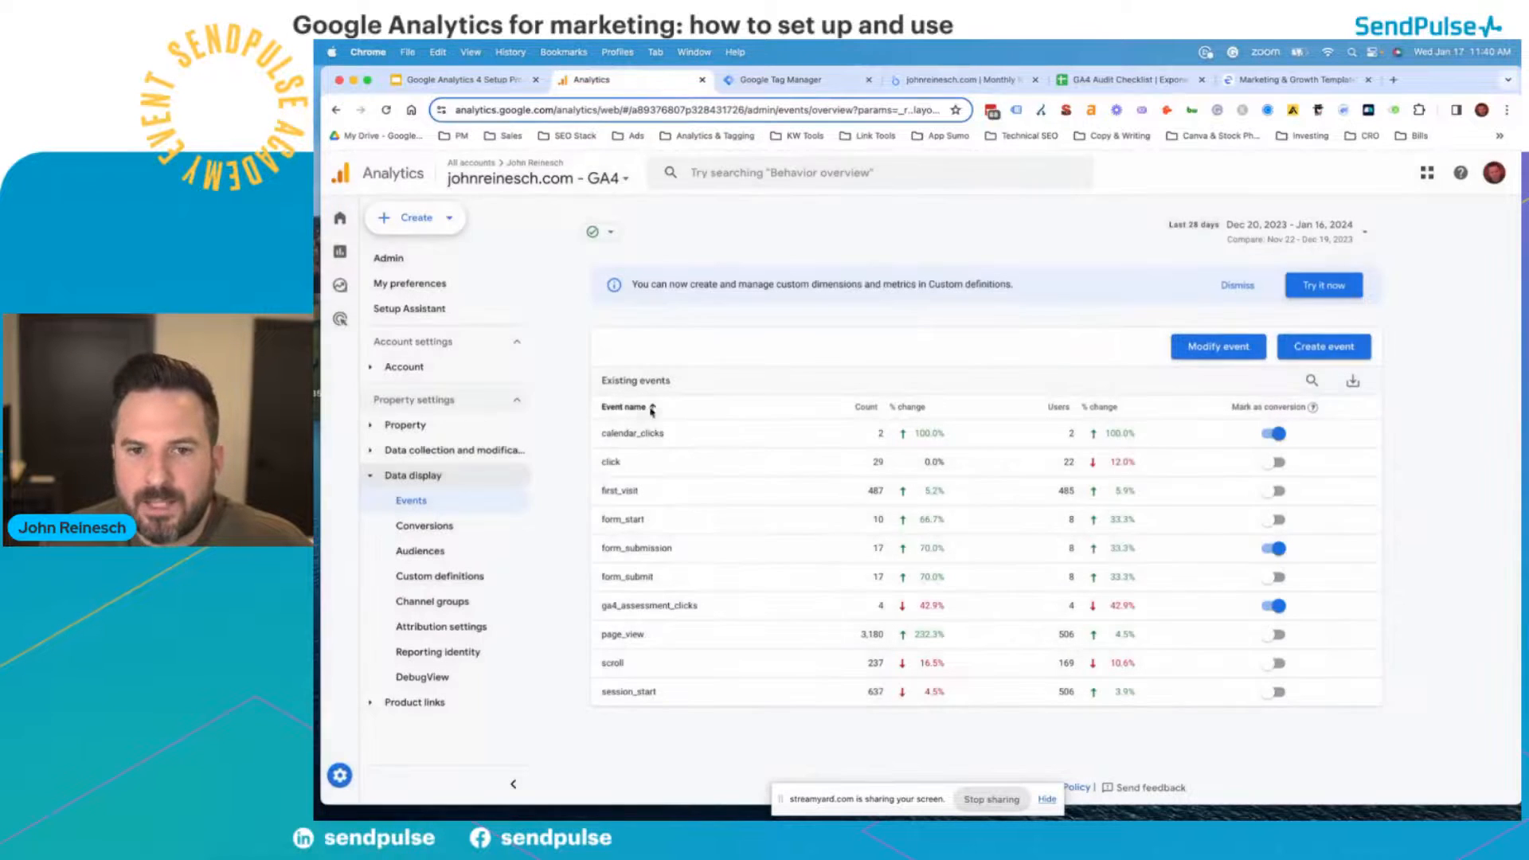
{"action": "left_click_drag", "start_coordinate": [599, 522], "coordinate": [700, 524]}
{"action": "left_click", "coordinate": [700, 523]}
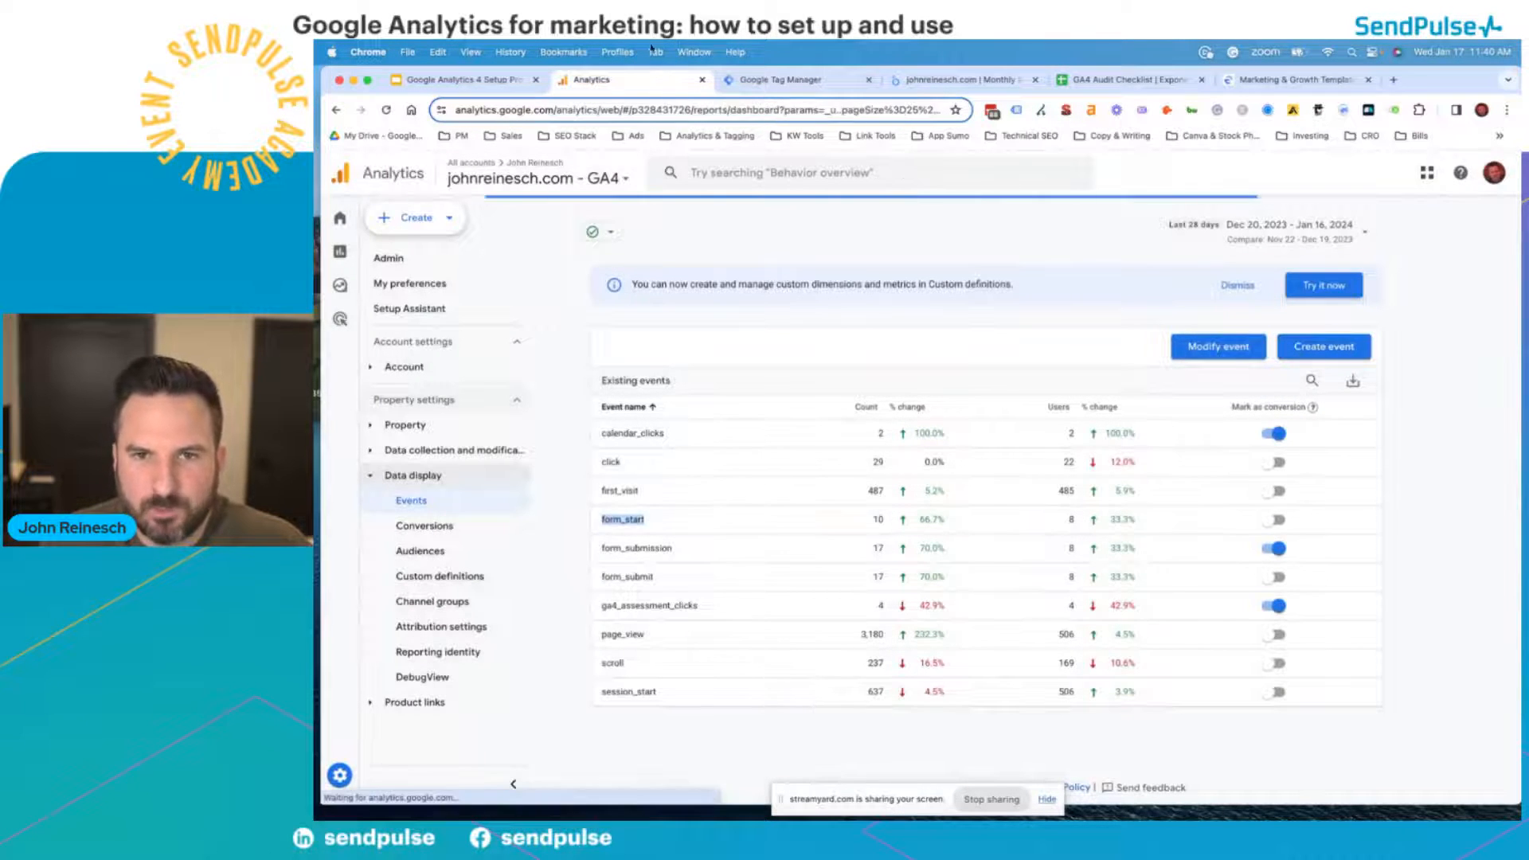
{"action": "left_click", "coordinate": [336, 111]}
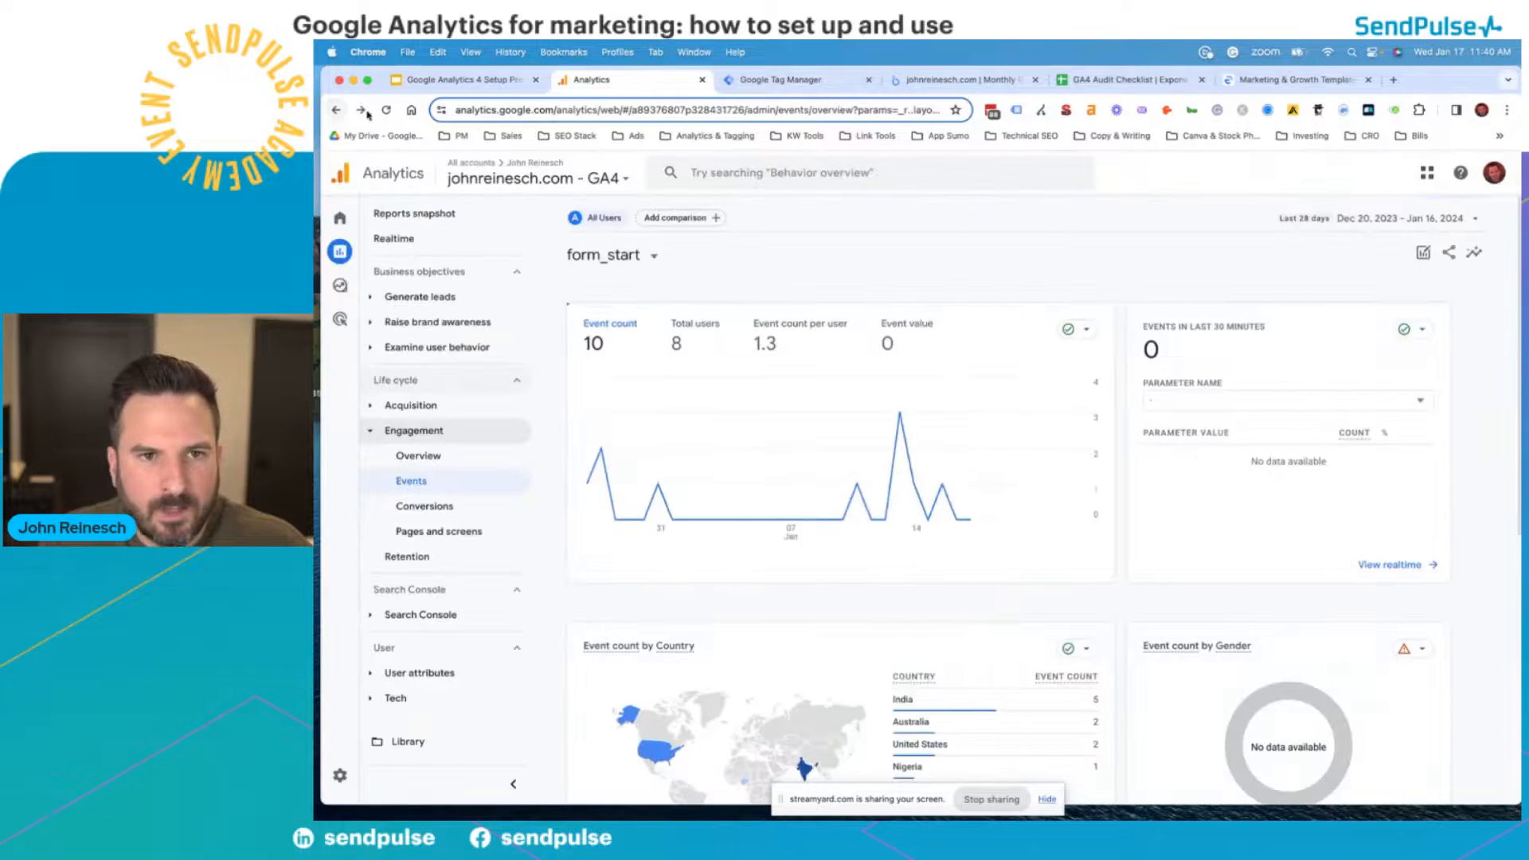
- Switch to Google Tag Manager and examine the Contact Forms tag's event parameters and the conditions of its firing trigger
{"action": "left_click", "coordinate": [816, 81]}
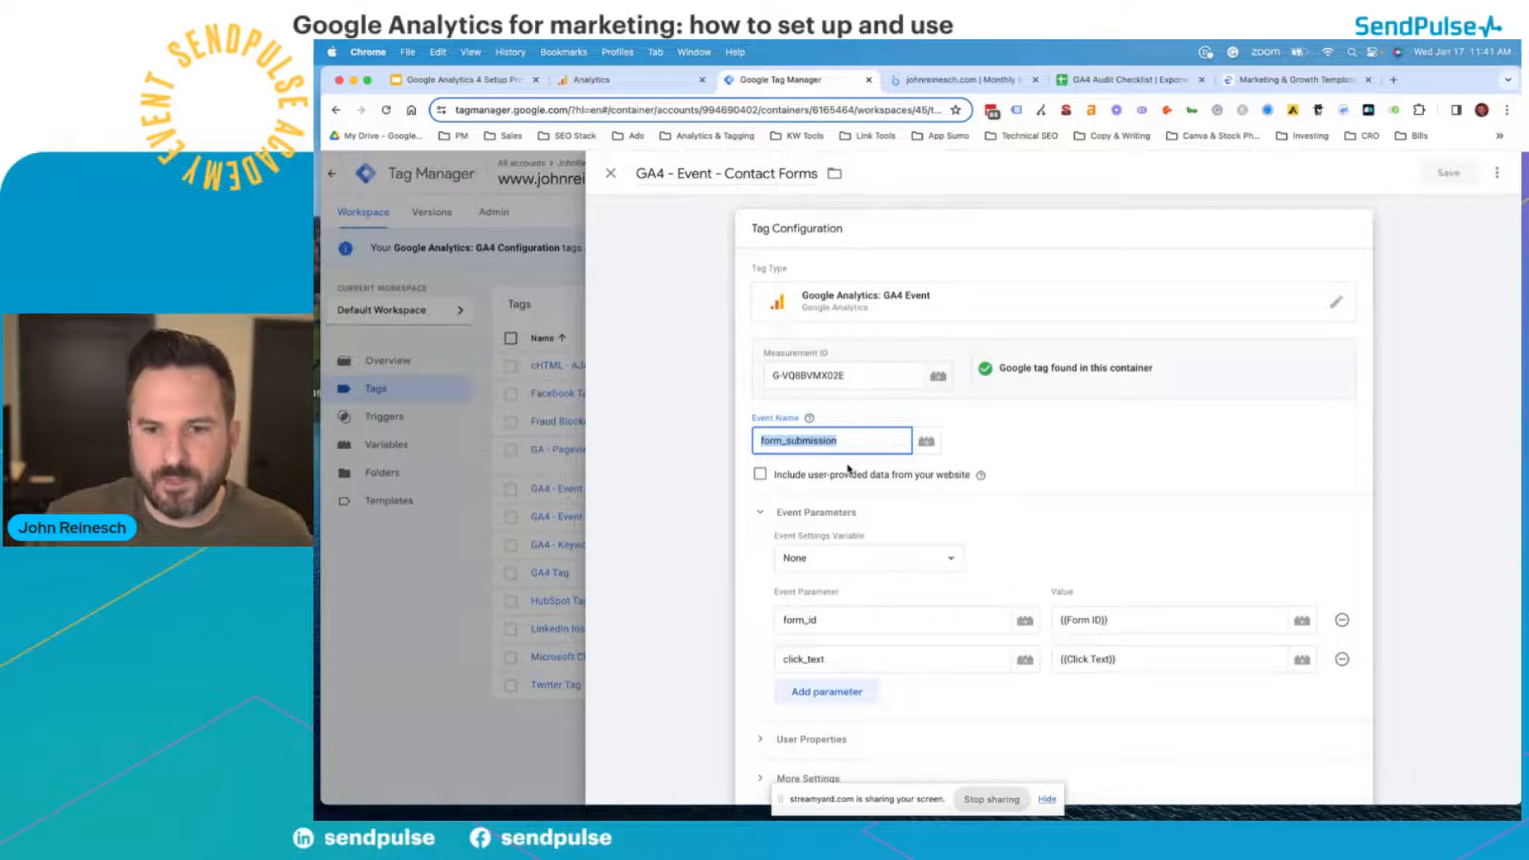
{"action": "scroll", "coordinate": [816, 626], "scroll_direction": "down", "scroll_amount": 3}
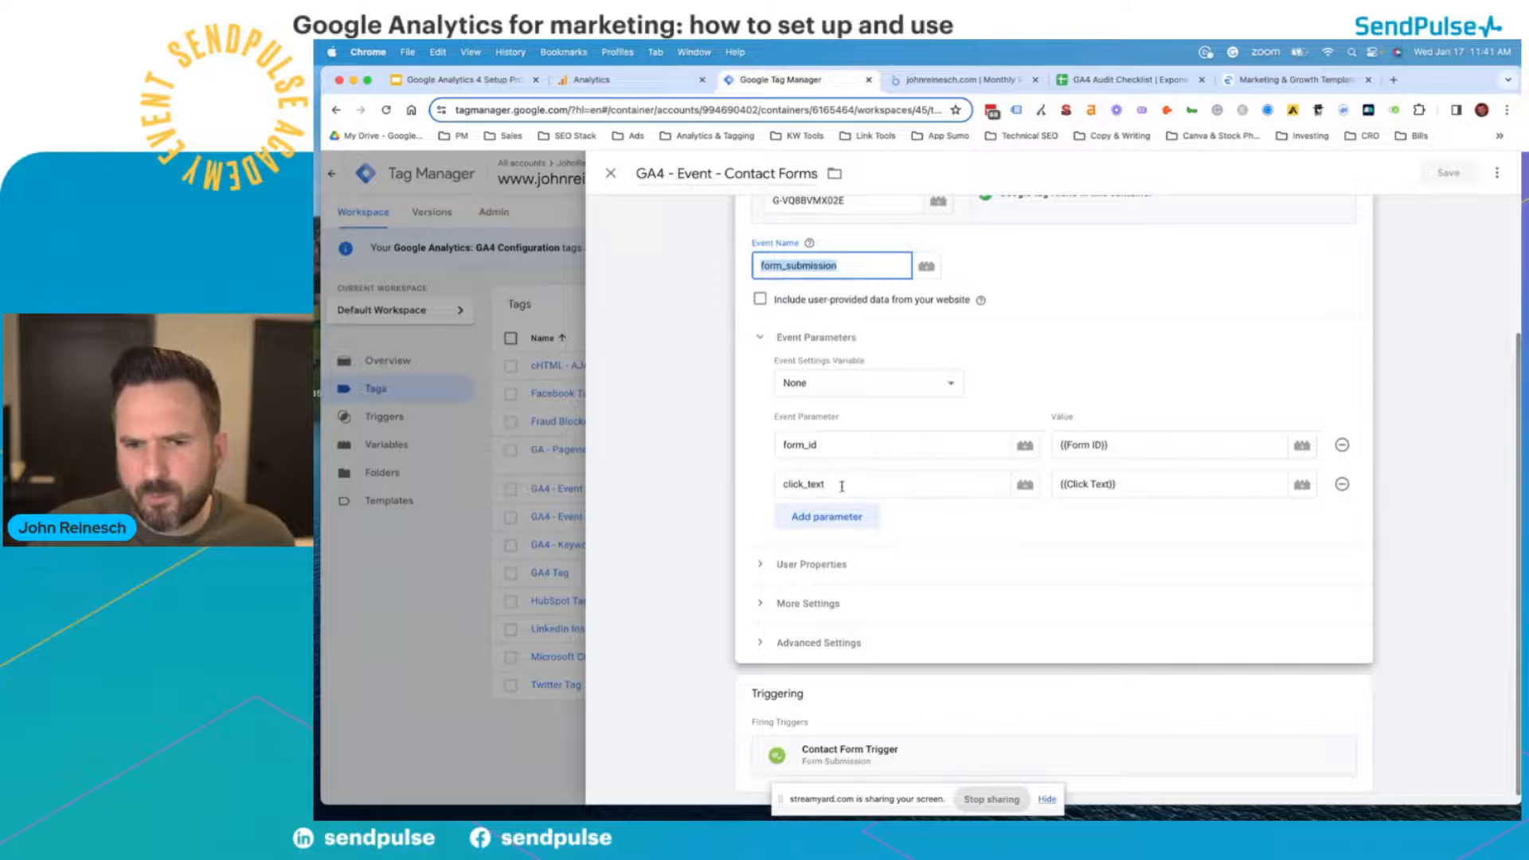
{"action": "double_click", "coordinate": [793, 482]}
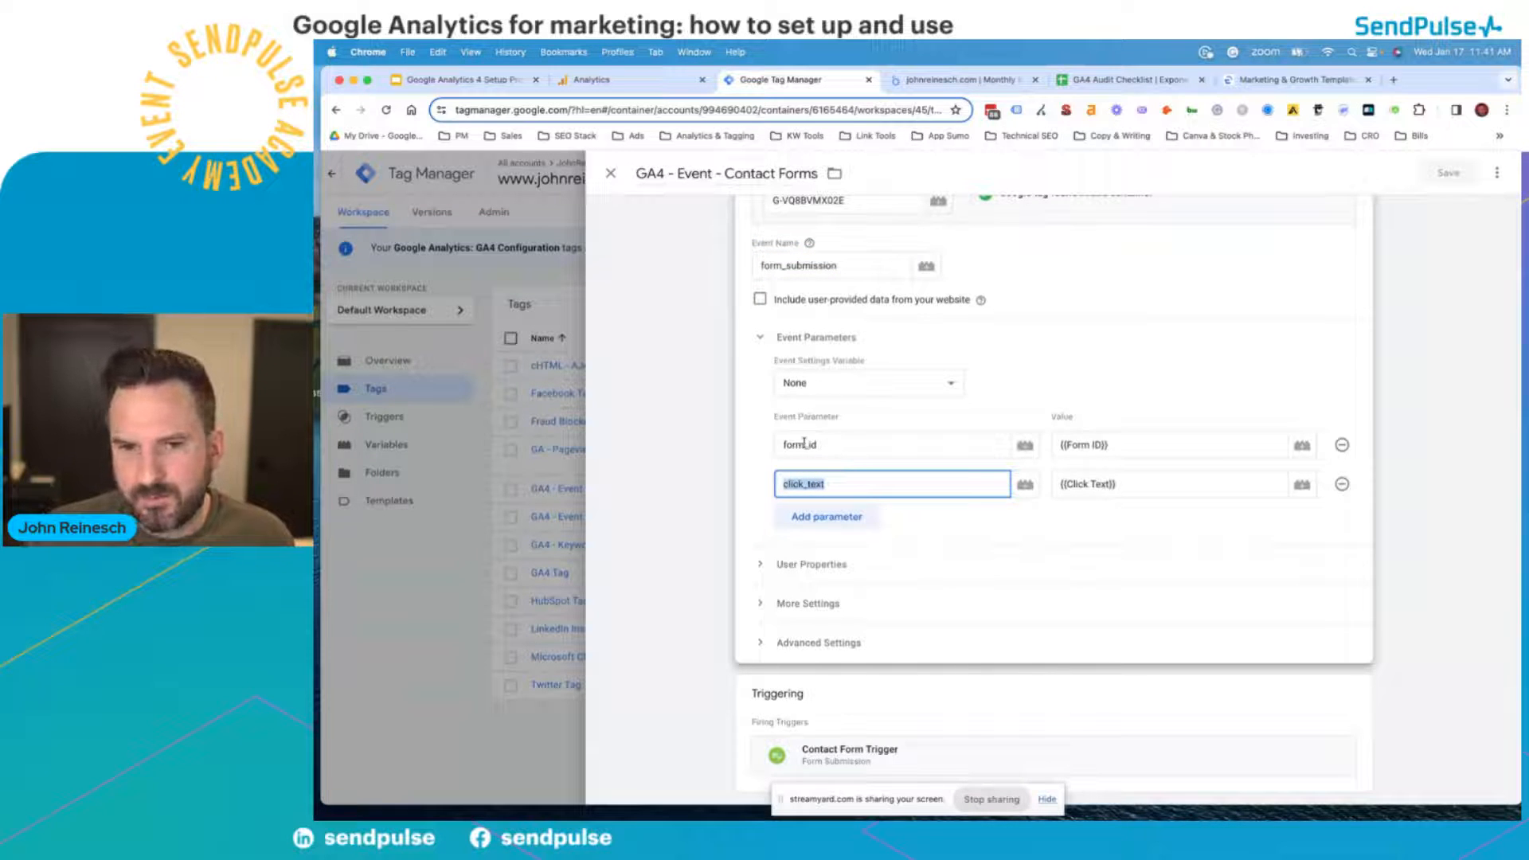
{"action": "left_click", "coordinate": [1063, 293]}
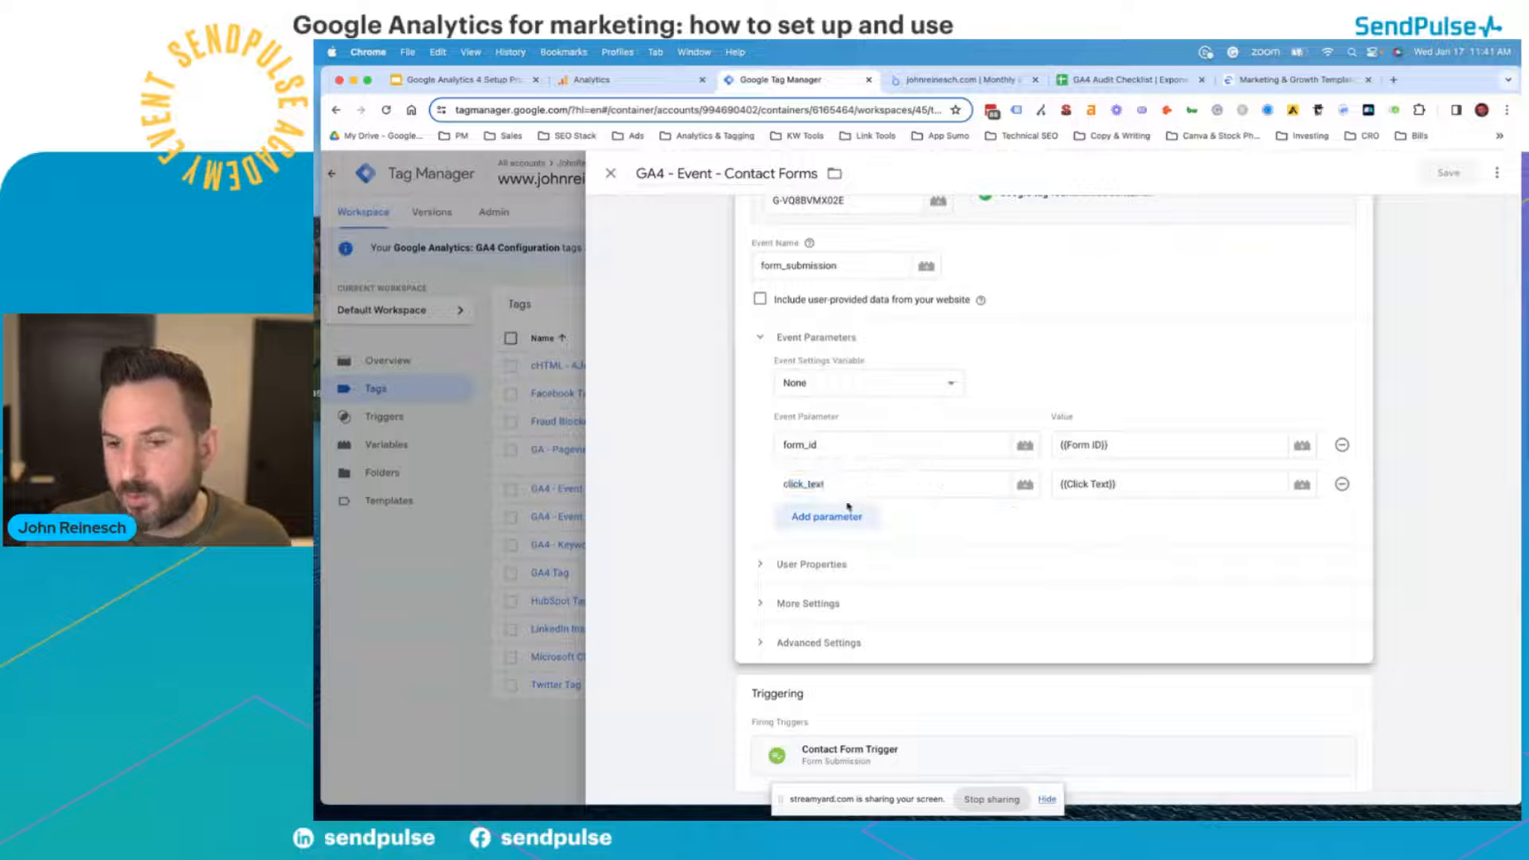
{"action": "scroll", "coordinate": [950, 615], "scroll_direction": "down", "scroll_amount": 1}
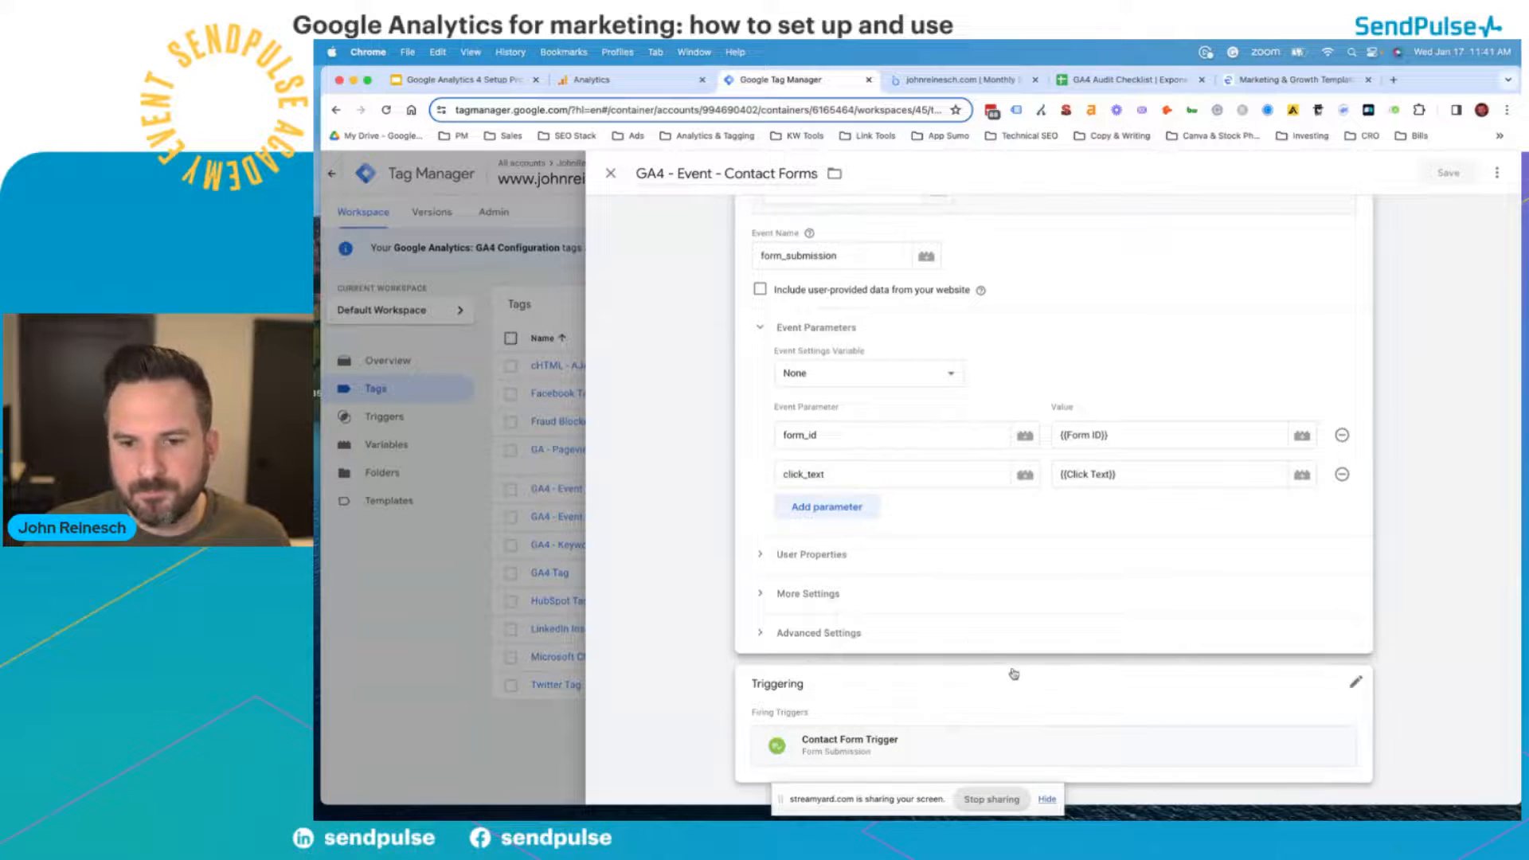
{"action": "left_click", "coordinate": [923, 665]}
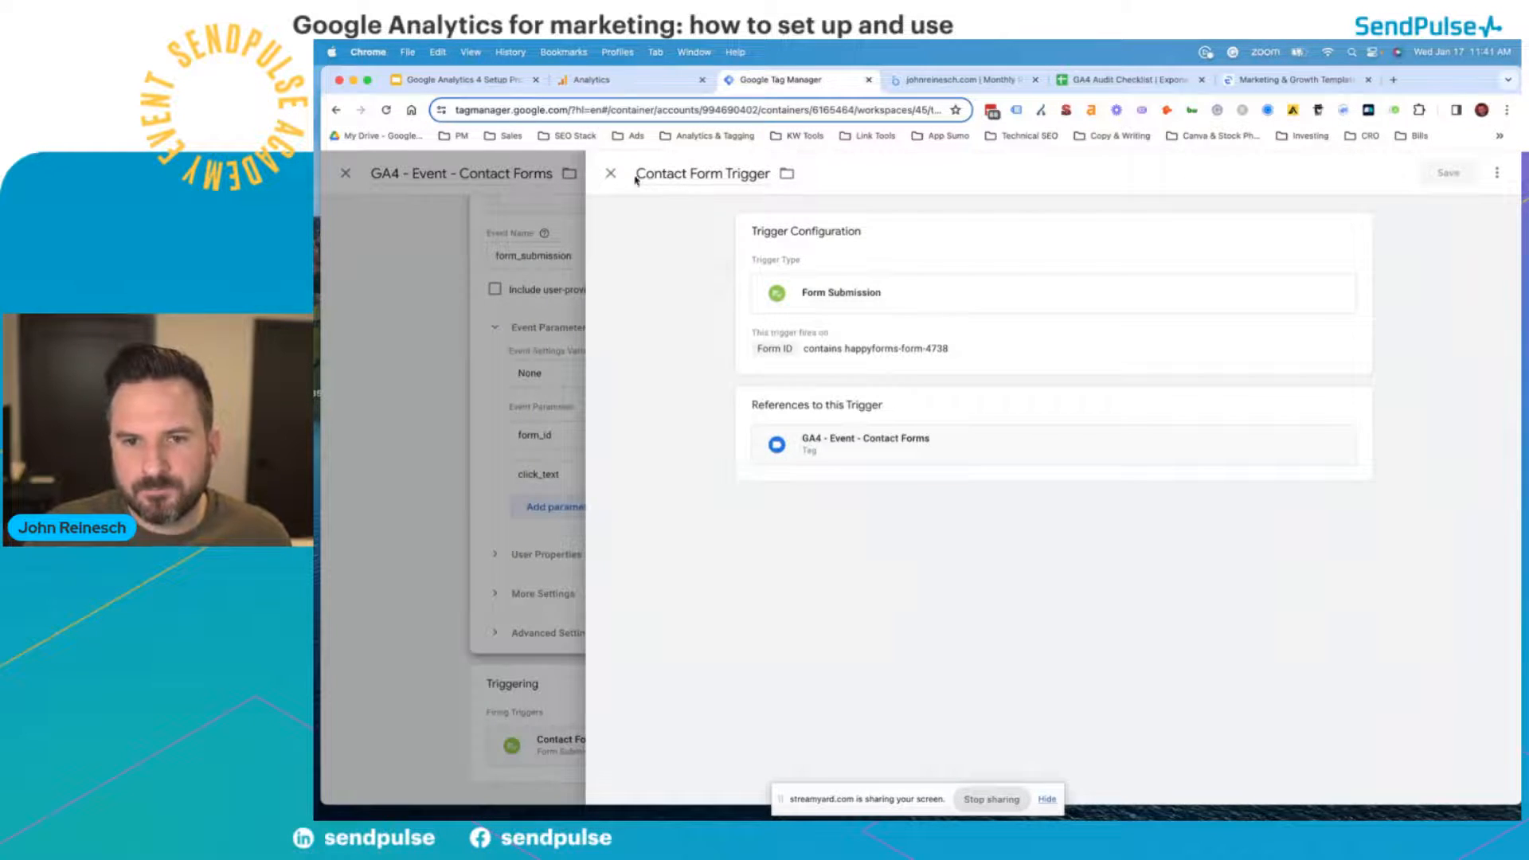
{"action": "left_click", "coordinate": [611, 174]}
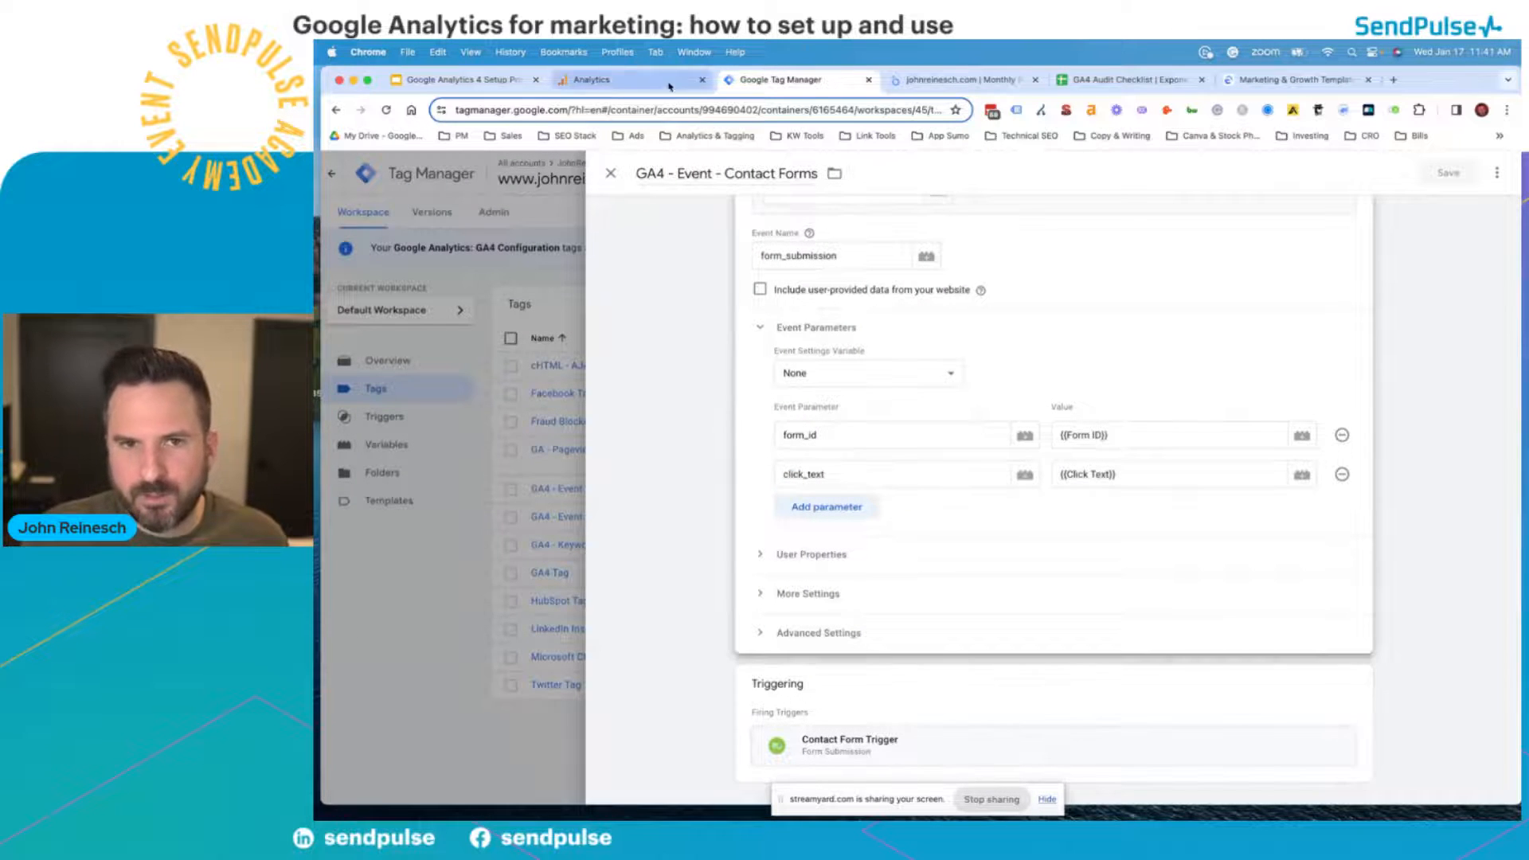
- Switch to Google Analytics and examine the matching conditions of the calendar_clicks custom event, leaving its configuration unsaved
{"action": "left_click", "coordinate": [593, 79]}
{"action": "left_click", "coordinate": [1337, 350]}
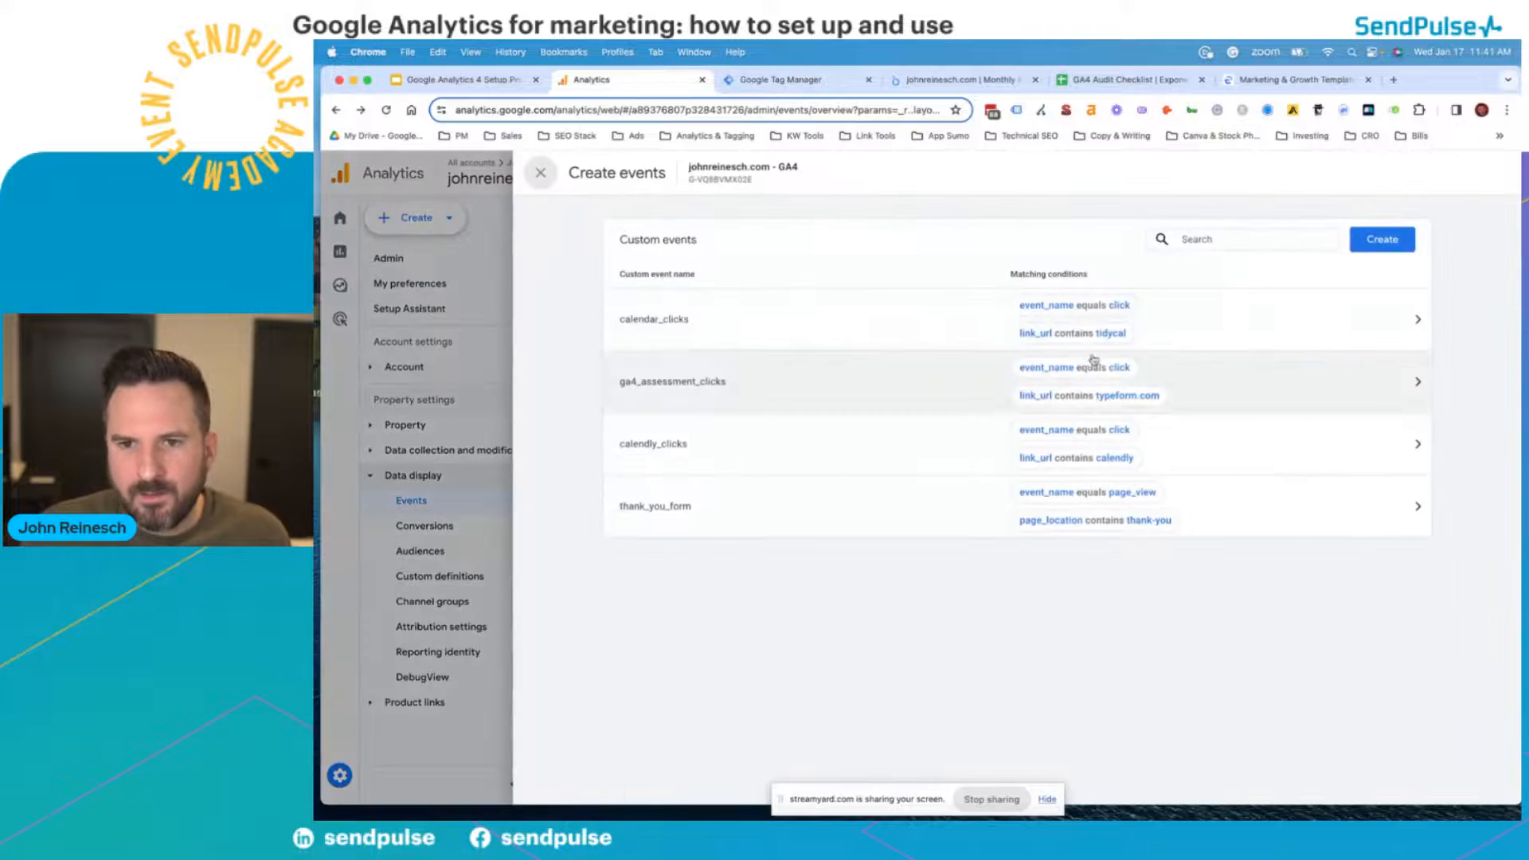
{"action": "left_click", "coordinate": [932, 322]}
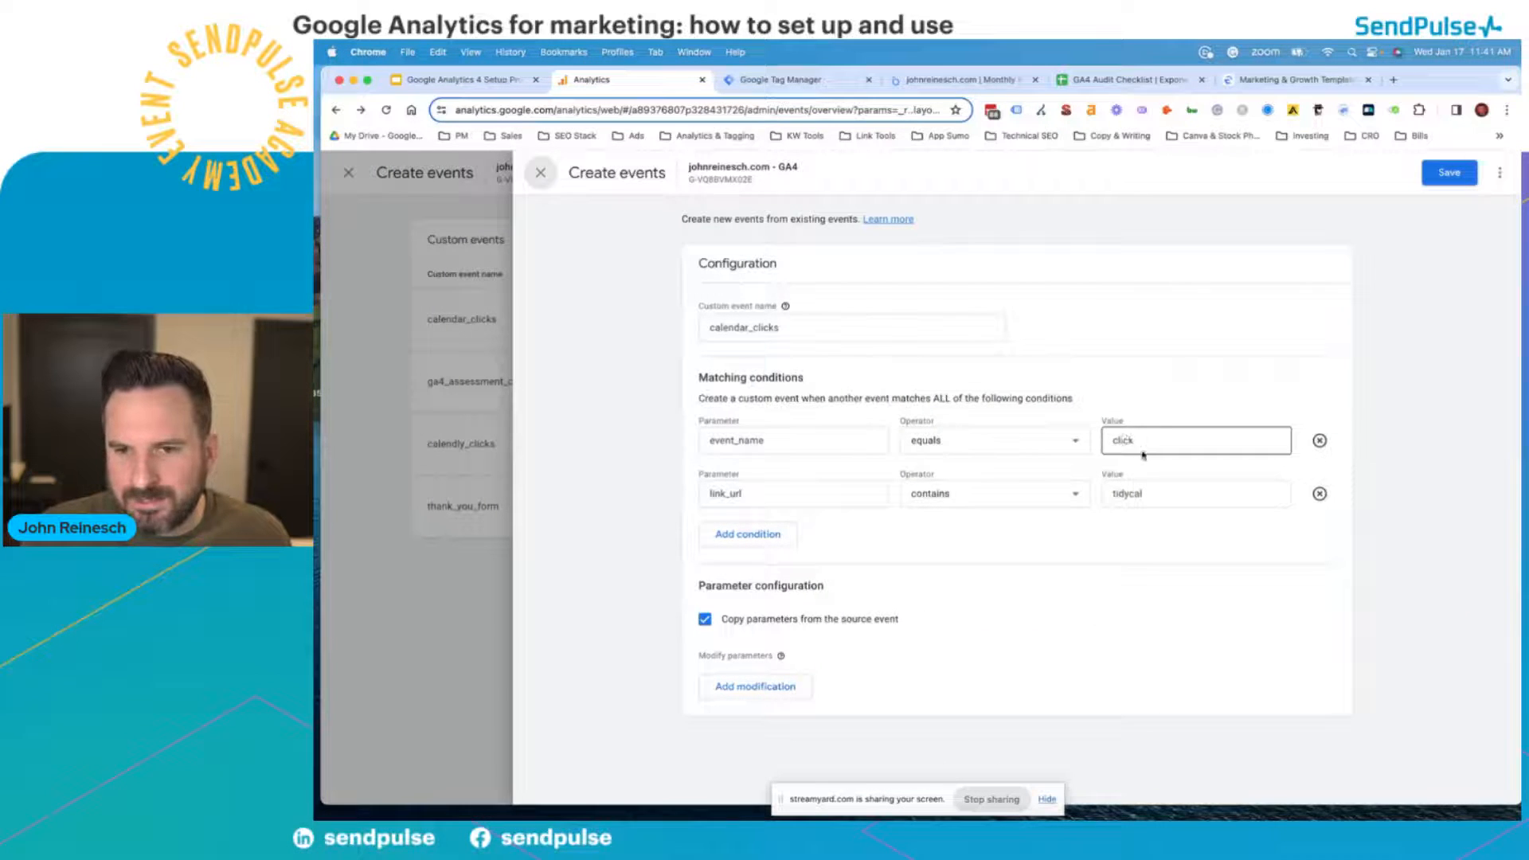
{"action": "left_click", "coordinate": [541, 173]}
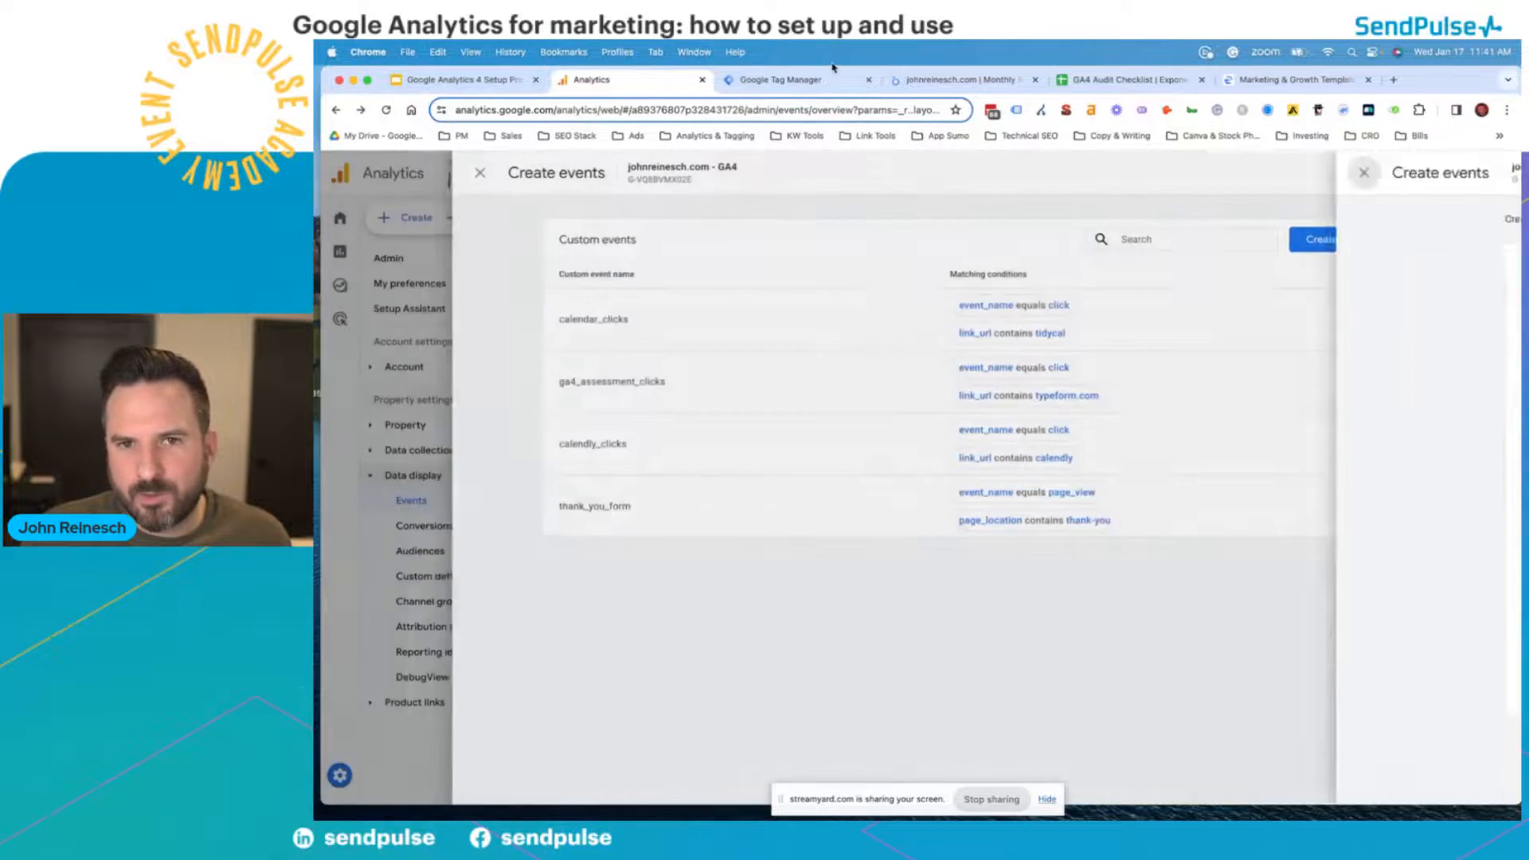
- Switch to Google Tag Manager, review the Contact Form Trigger's configuration, and return to the list of tags
{"action": "left_click", "coordinate": [832, 78]}
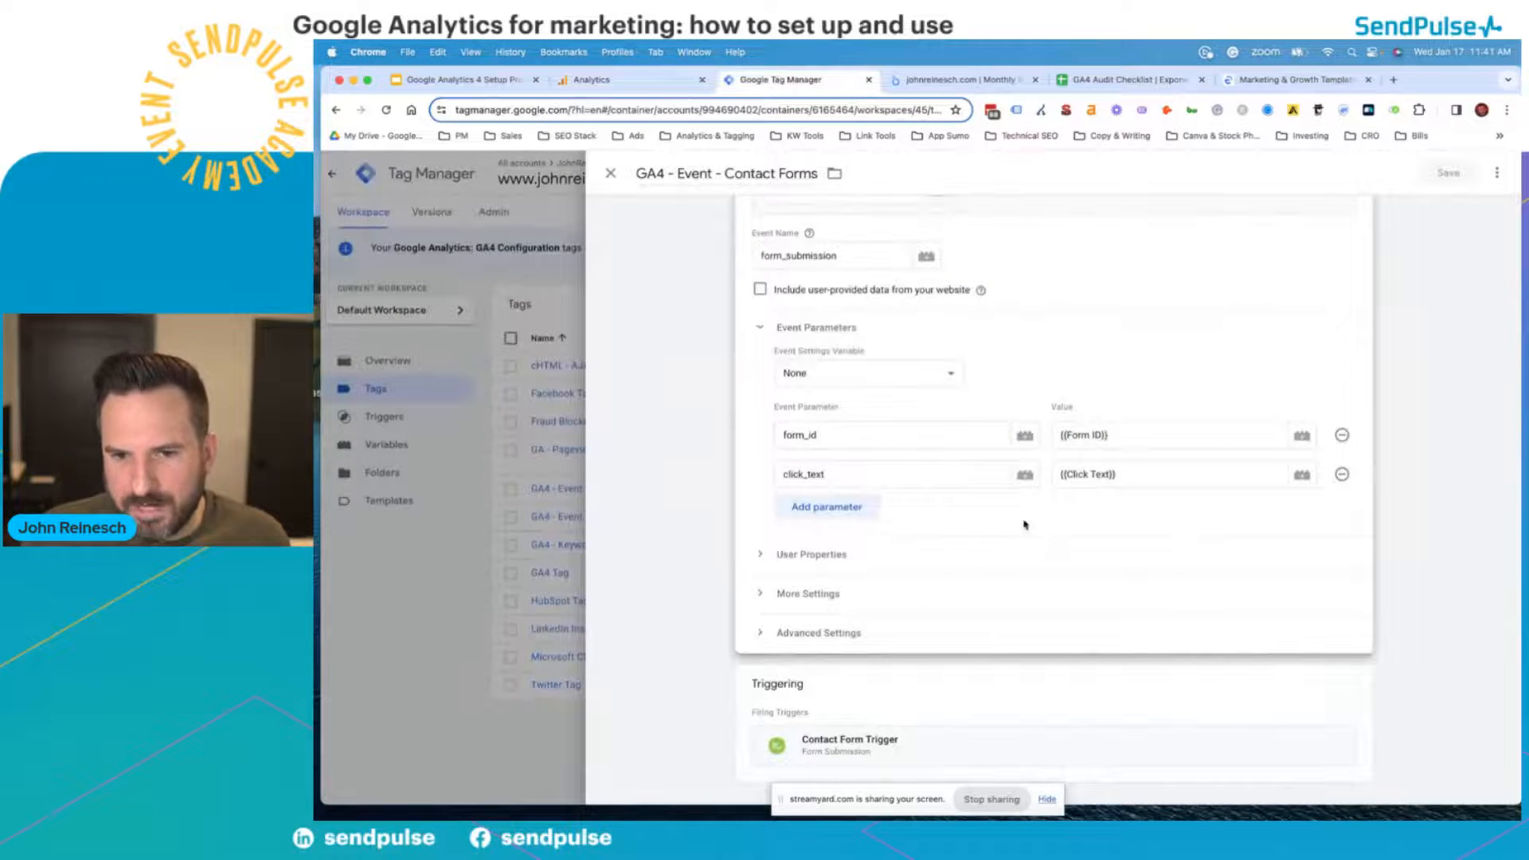
{"action": "left_click", "coordinate": [1278, 746]}
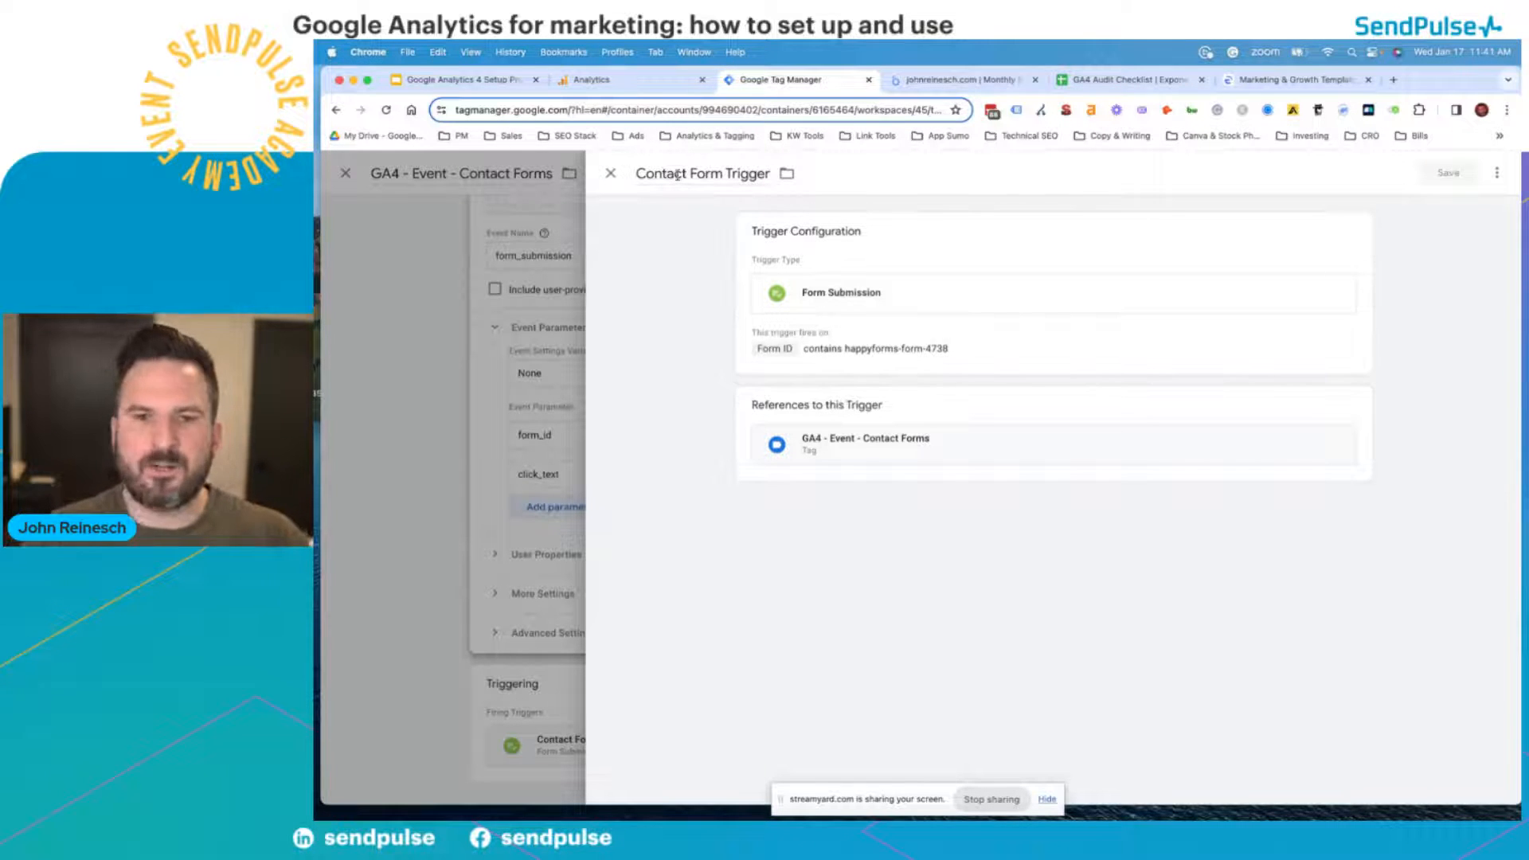
{"action": "left_click", "coordinate": [610, 174]}
{"action": "left_click", "coordinate": [610, 174]}
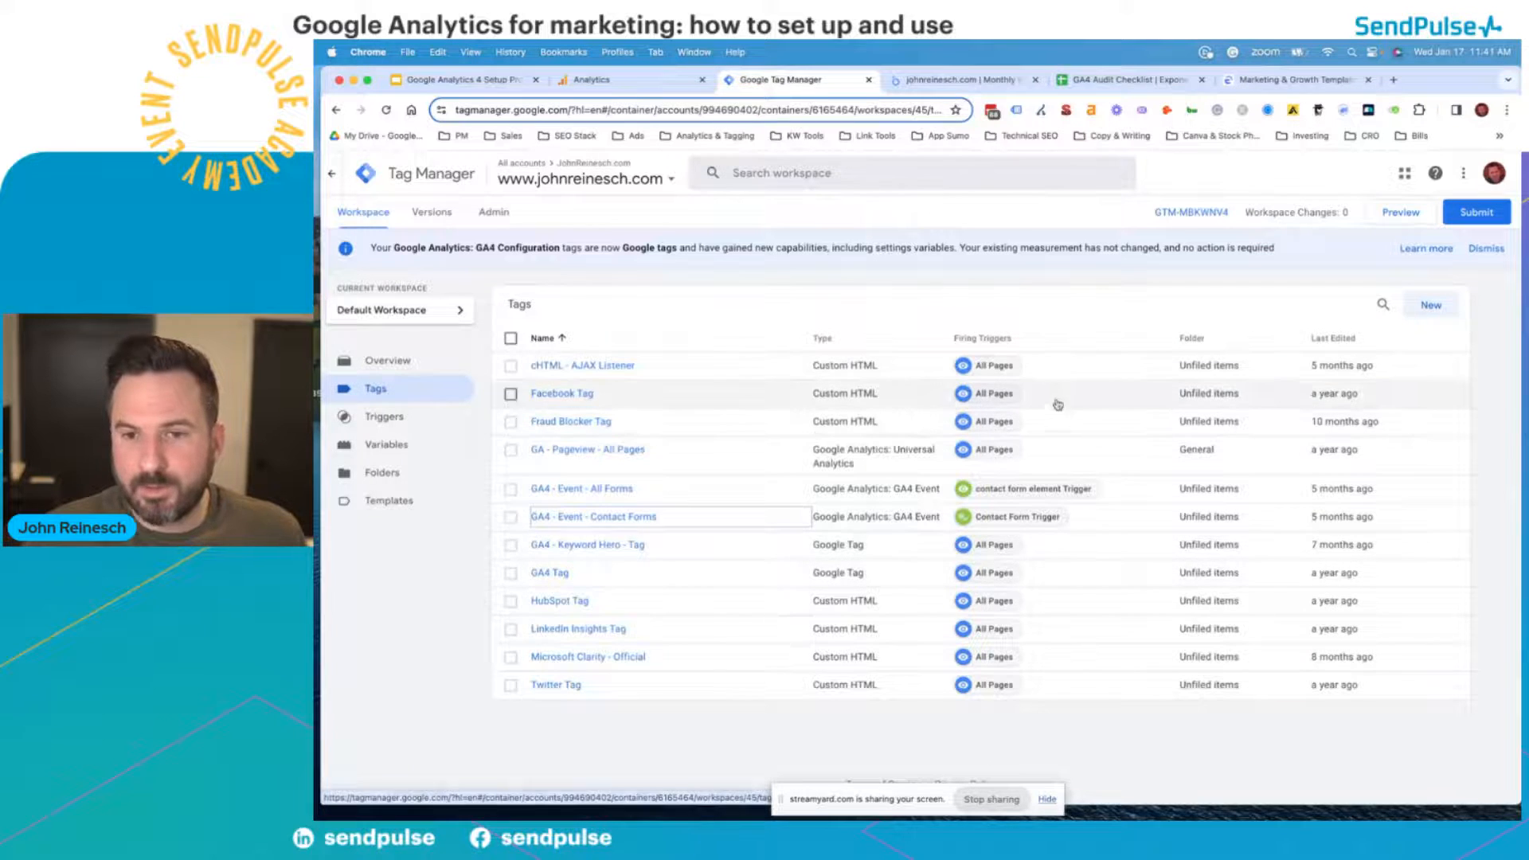
- Switch to Google Analytics, review the list of custom events, and return to the existing events
{"action": "left_click", "coordinate": [629, 79]}
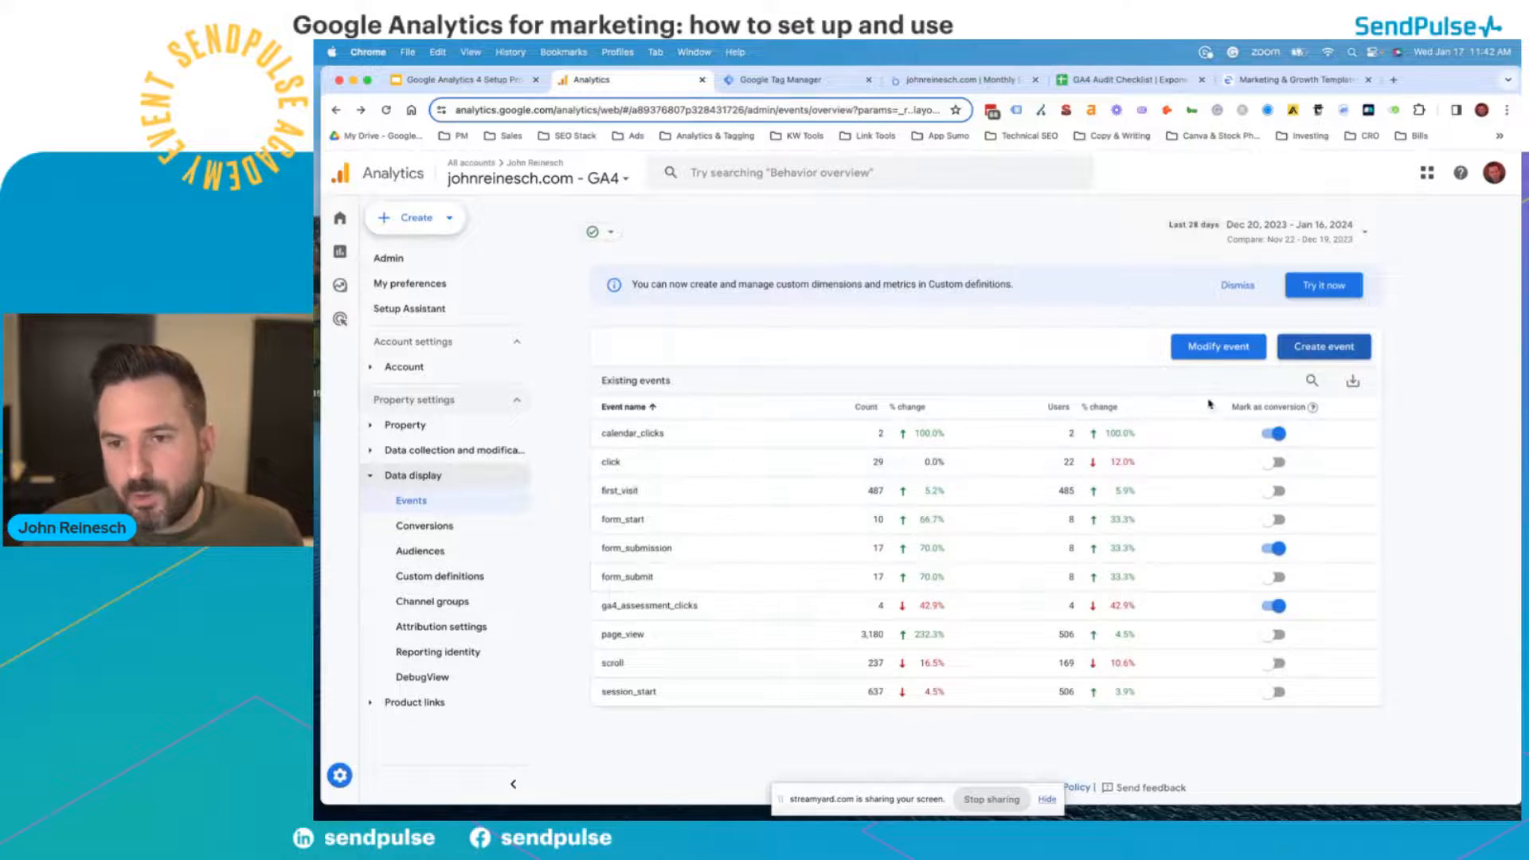
{"action": "left_click", "coordinate": [1323, 351]}
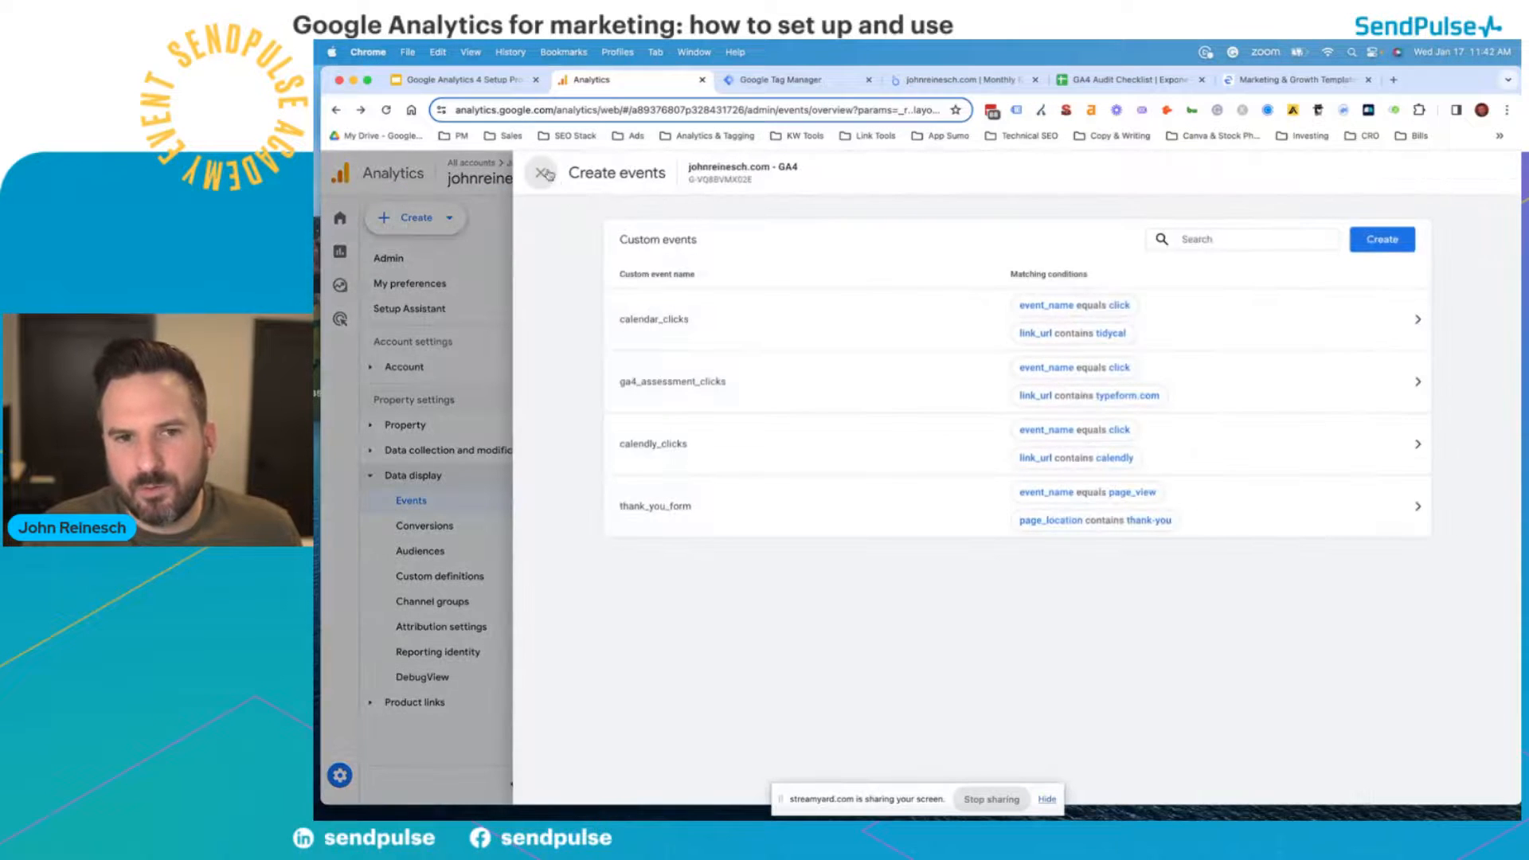
{"action": "left_click", "coordinate": [546, 174]}
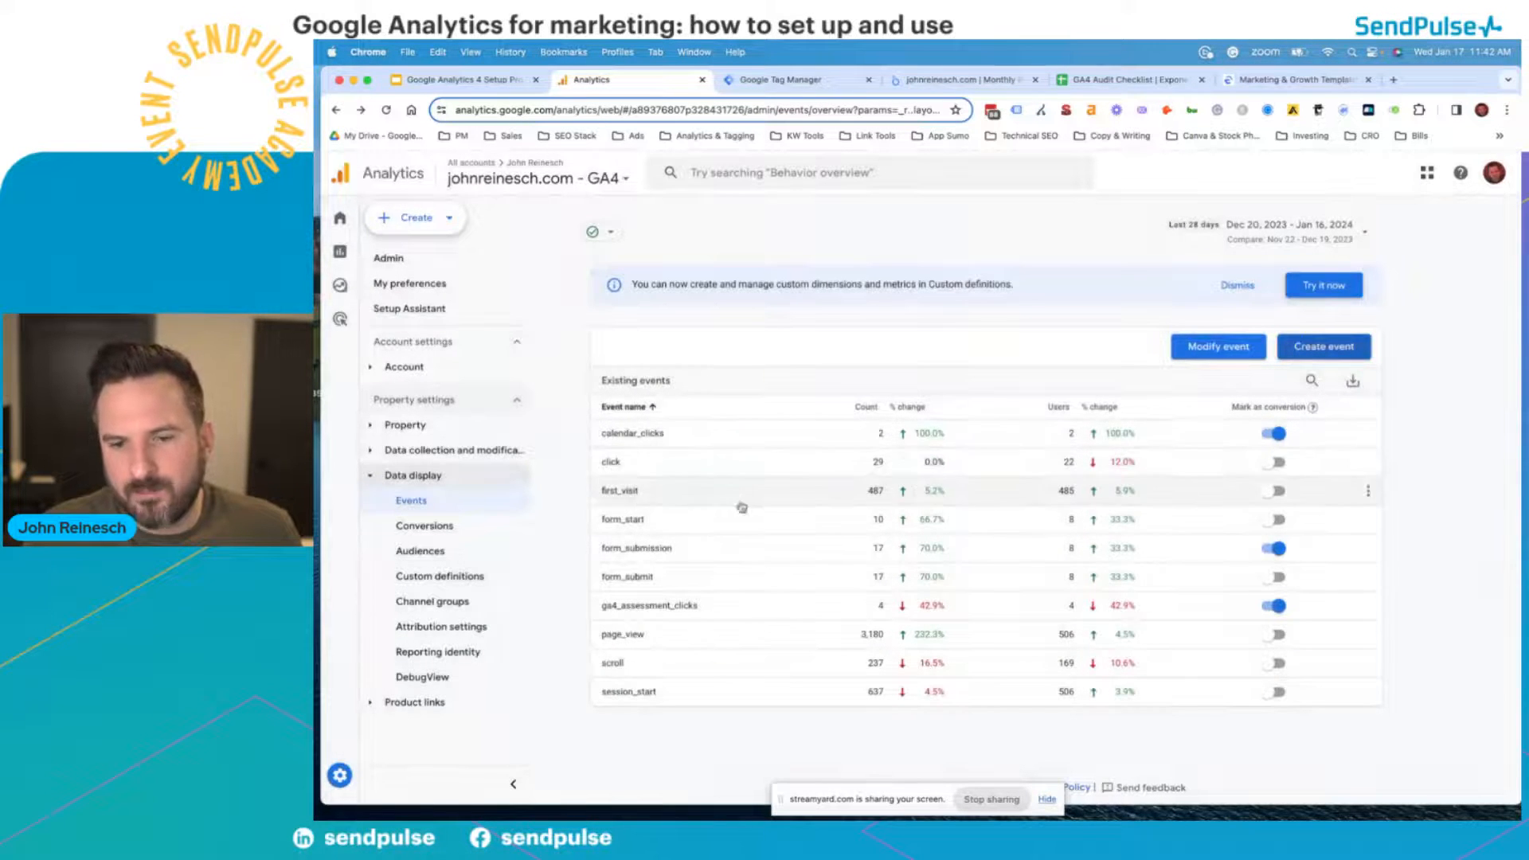
- Open the conversion events list and view the form for a new conversion event, leaving it without creating one
{"action": "left_click", "coordinate": [424, 525]}
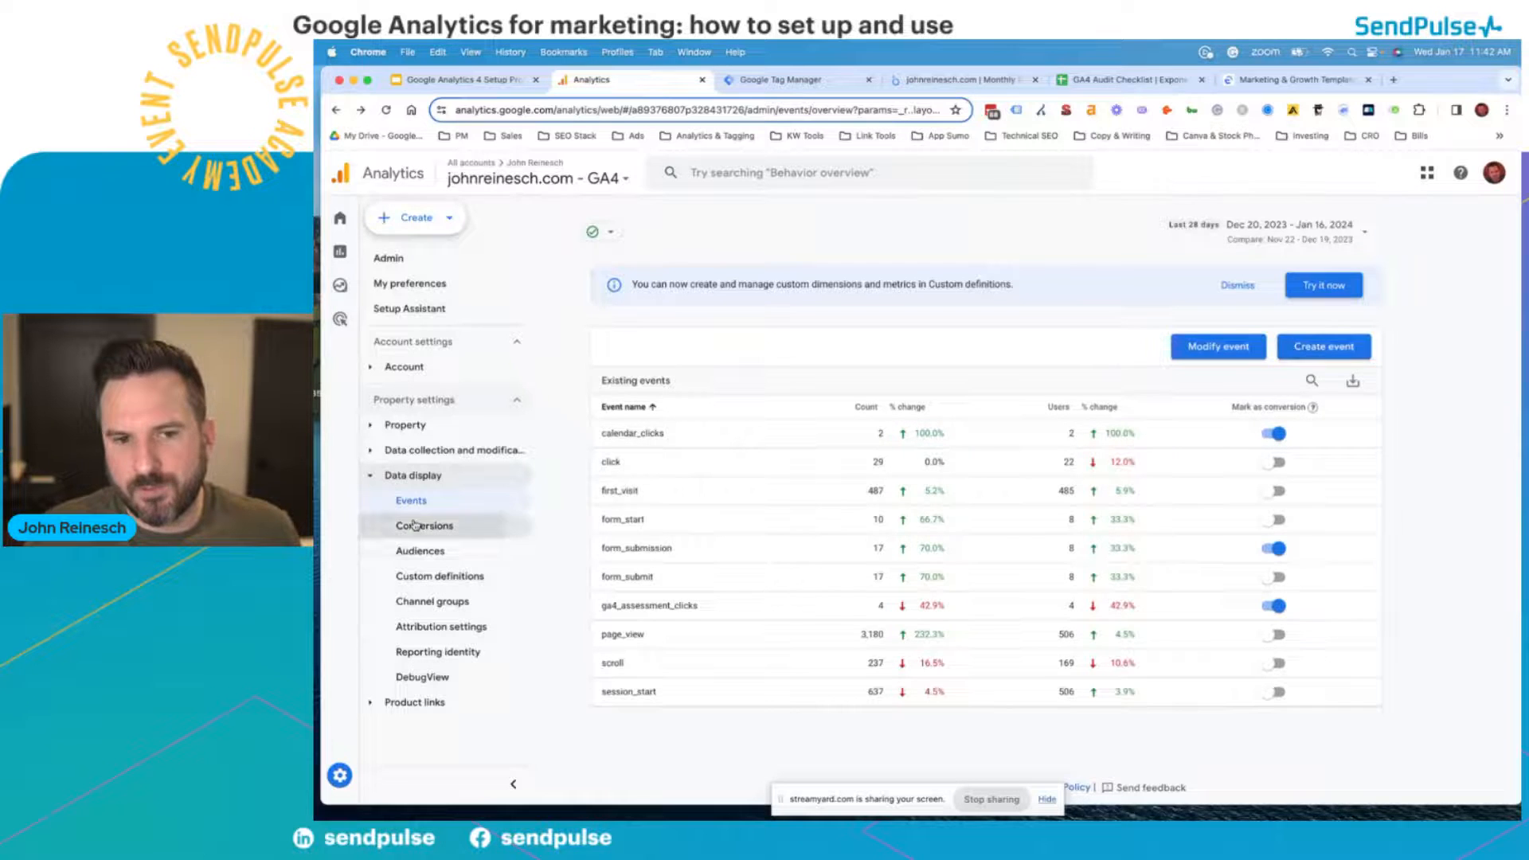
{"action": "left_click", "coordinate": [1271, 333]}
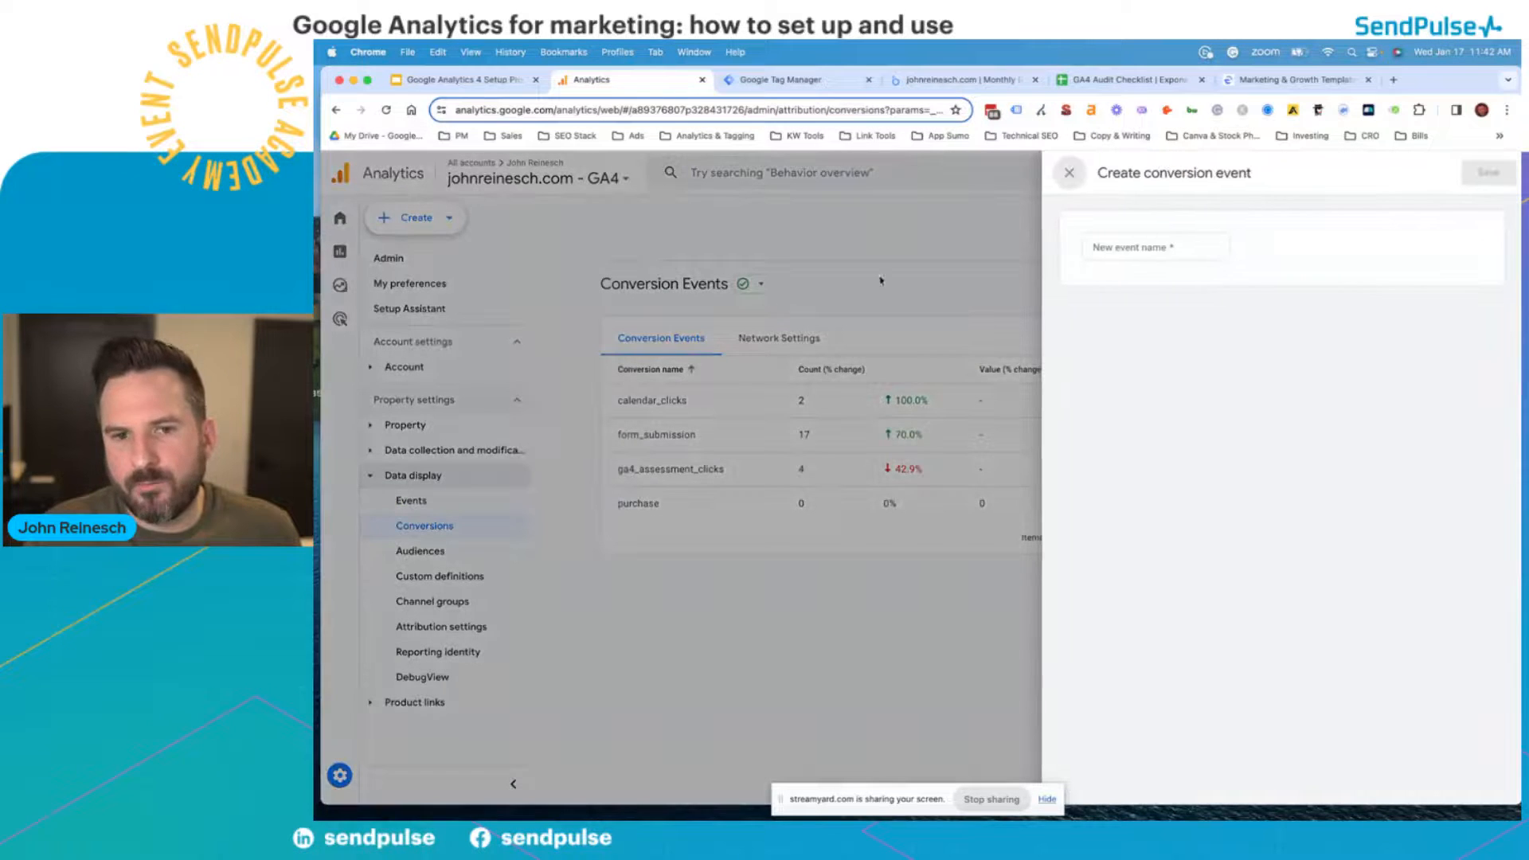
{"action": "left_click", "coordinate": [1069, 172]}
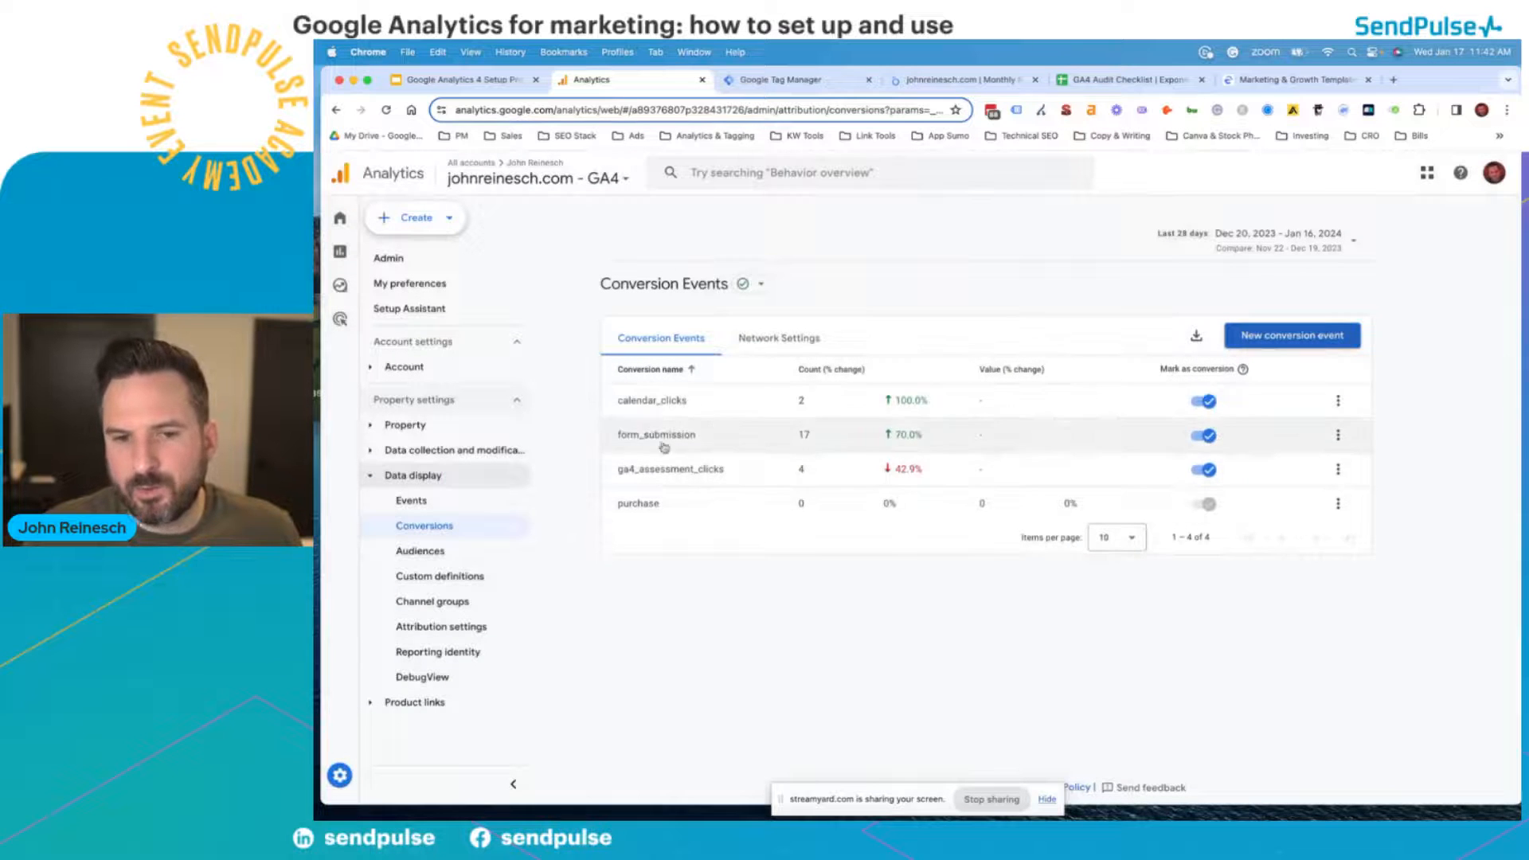
- View the property's existing events, collapse the data display settings, and open the reports snapshot
{"action": "left_click", "coordinate": [414, 499]}
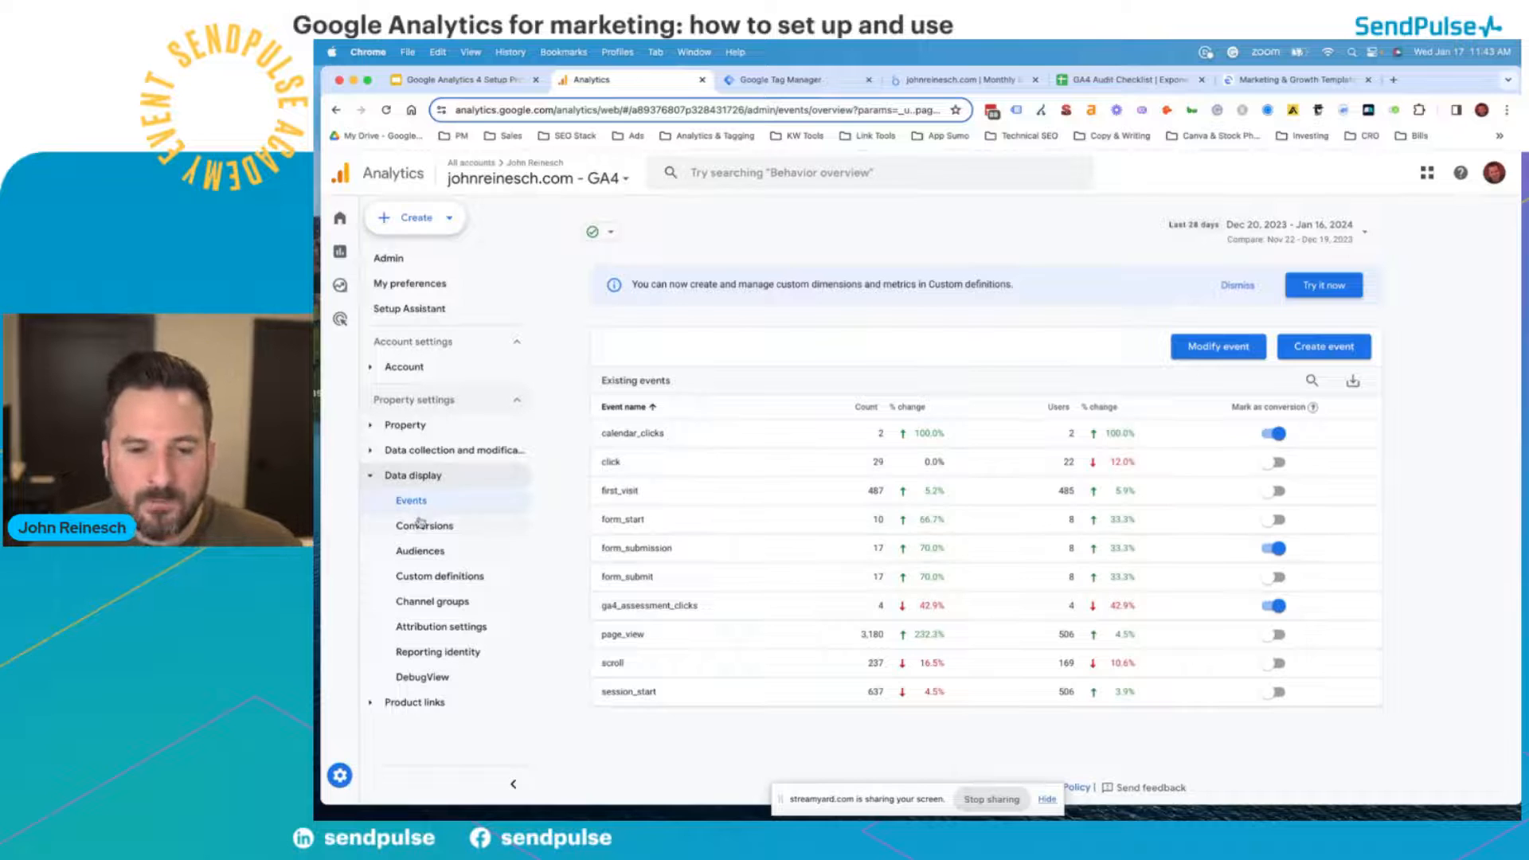
{"action": "mouse_move", "coordinate": [381, 550]}
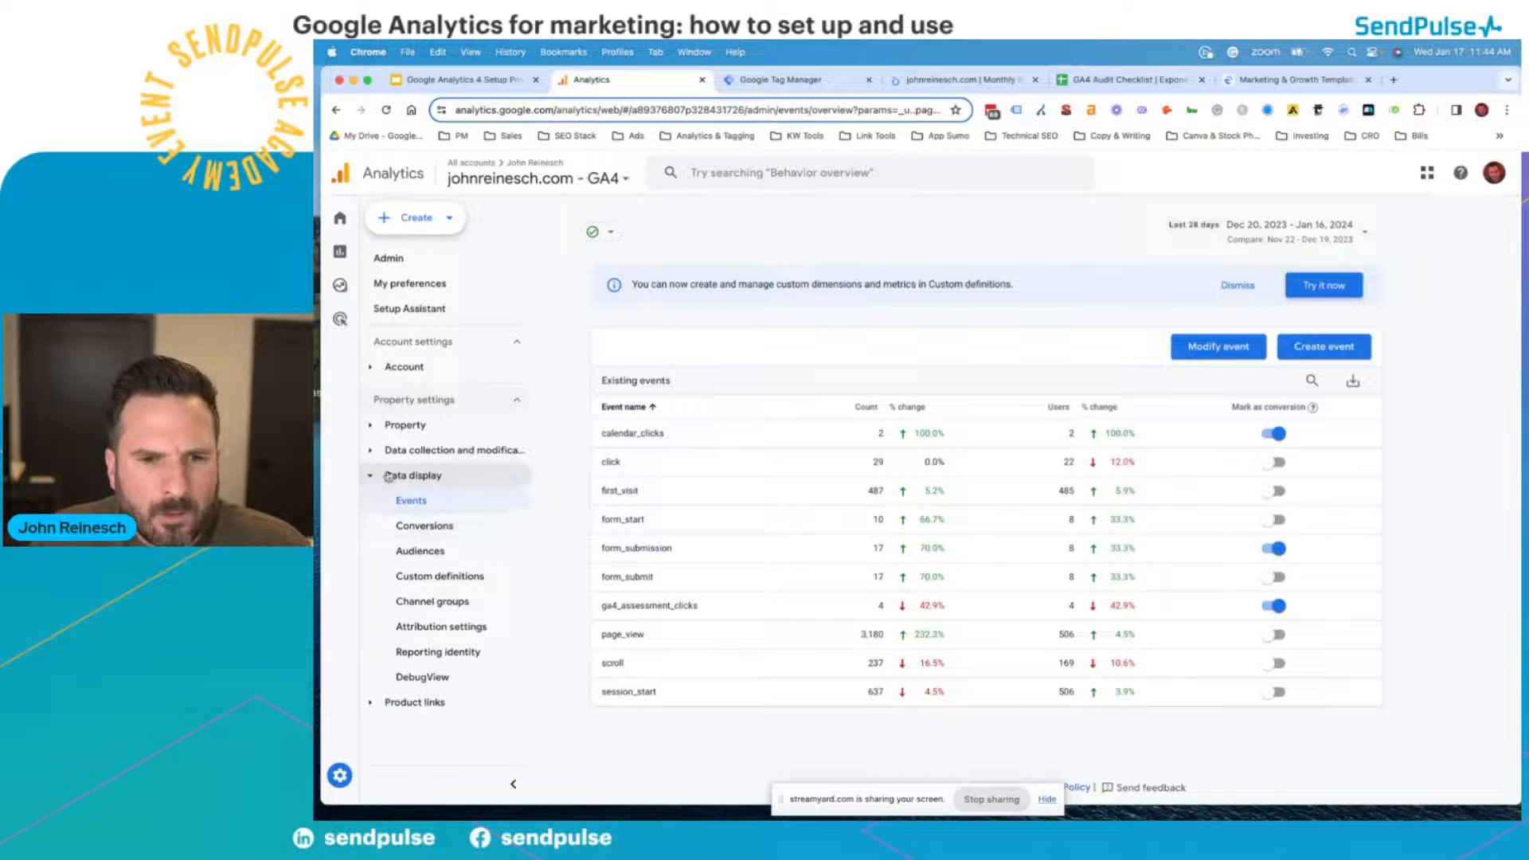
{"action": "left_click", "coordinate": [389, 475]}
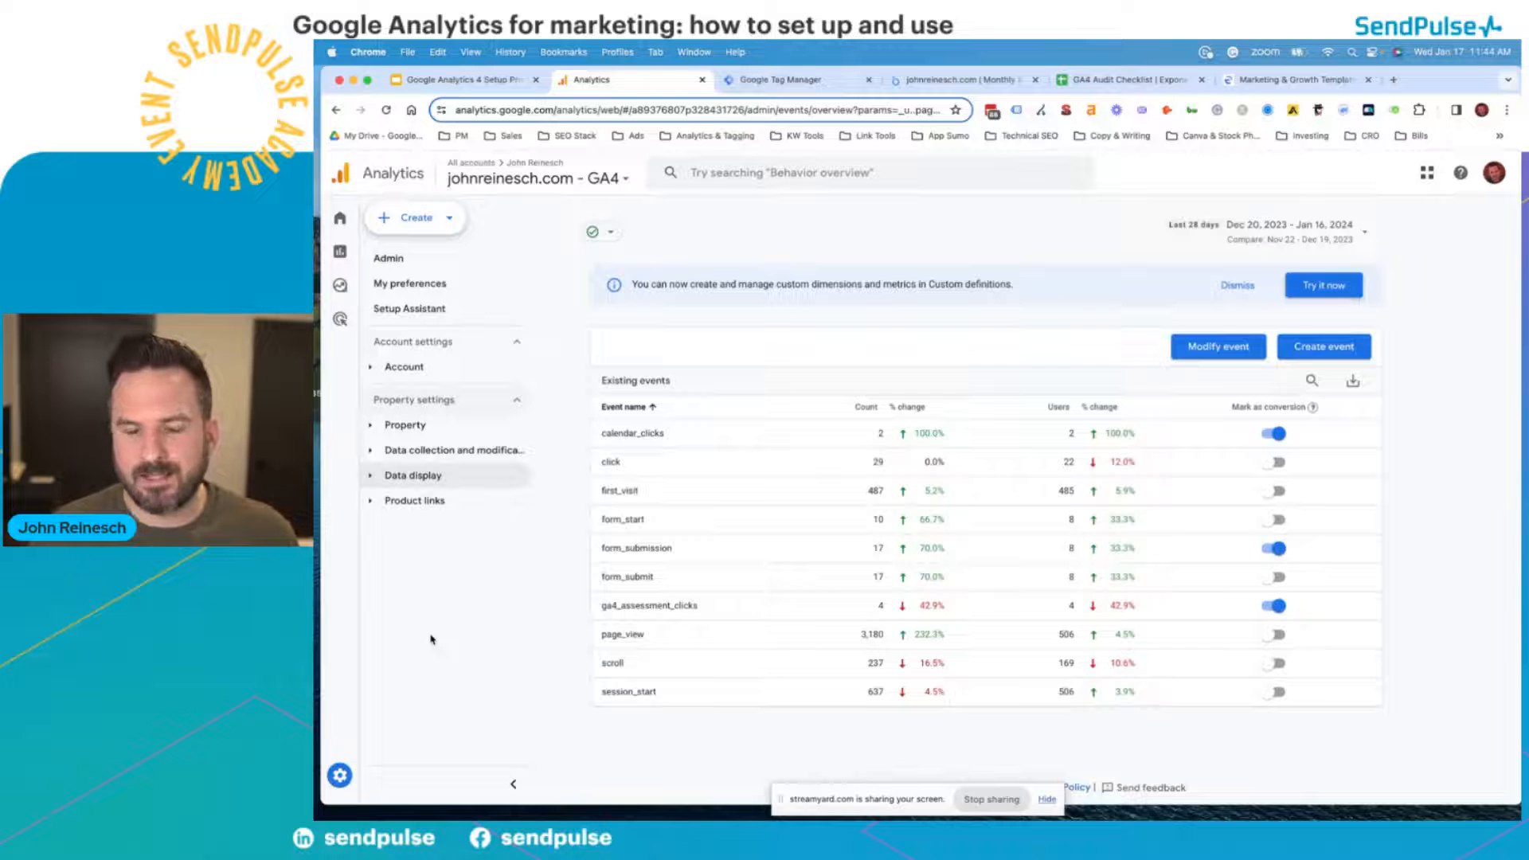
{"action": "left_click", "coordinate": [349, 251]}
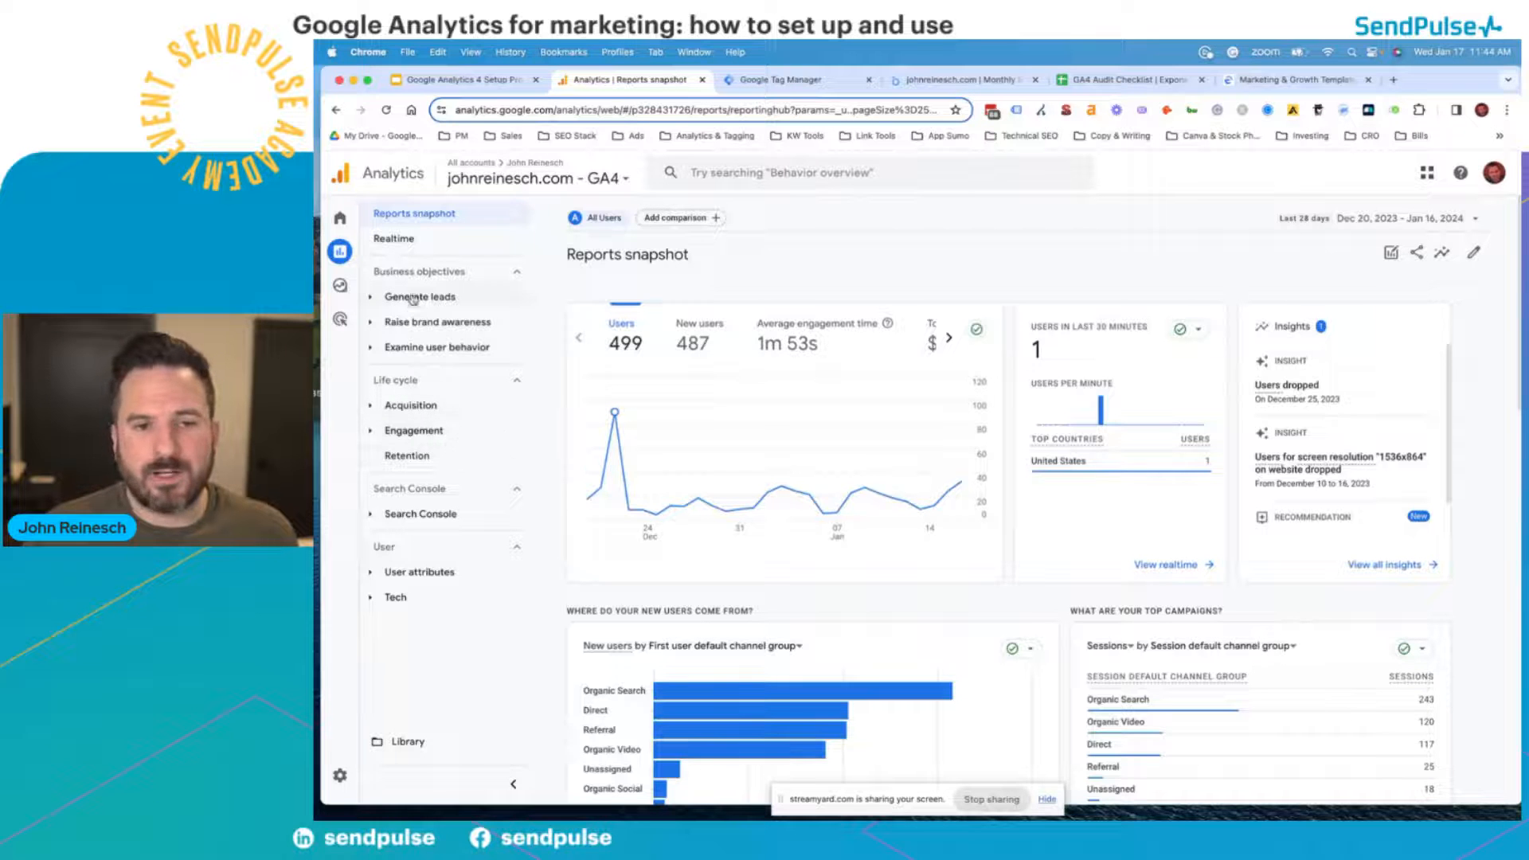
{"action": "left_click", "coordinate": [388, 348]}
{"action": "left_click", "coordinate": [393, 353]}
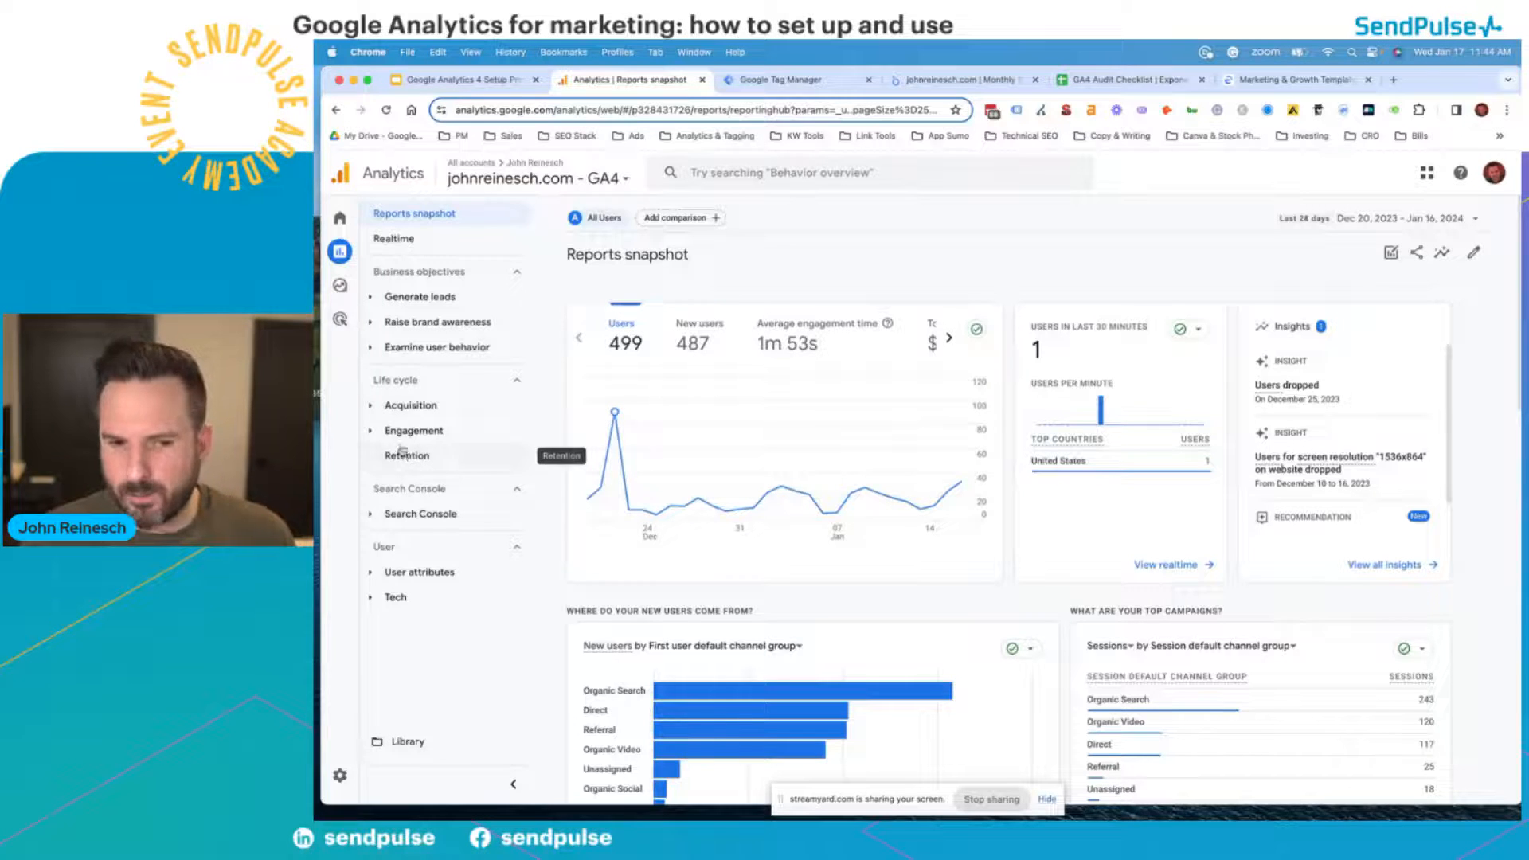
- Open the report library and view the management options of the Search Console collection
{"action": "left_click", "coordinate": [409, 742]}
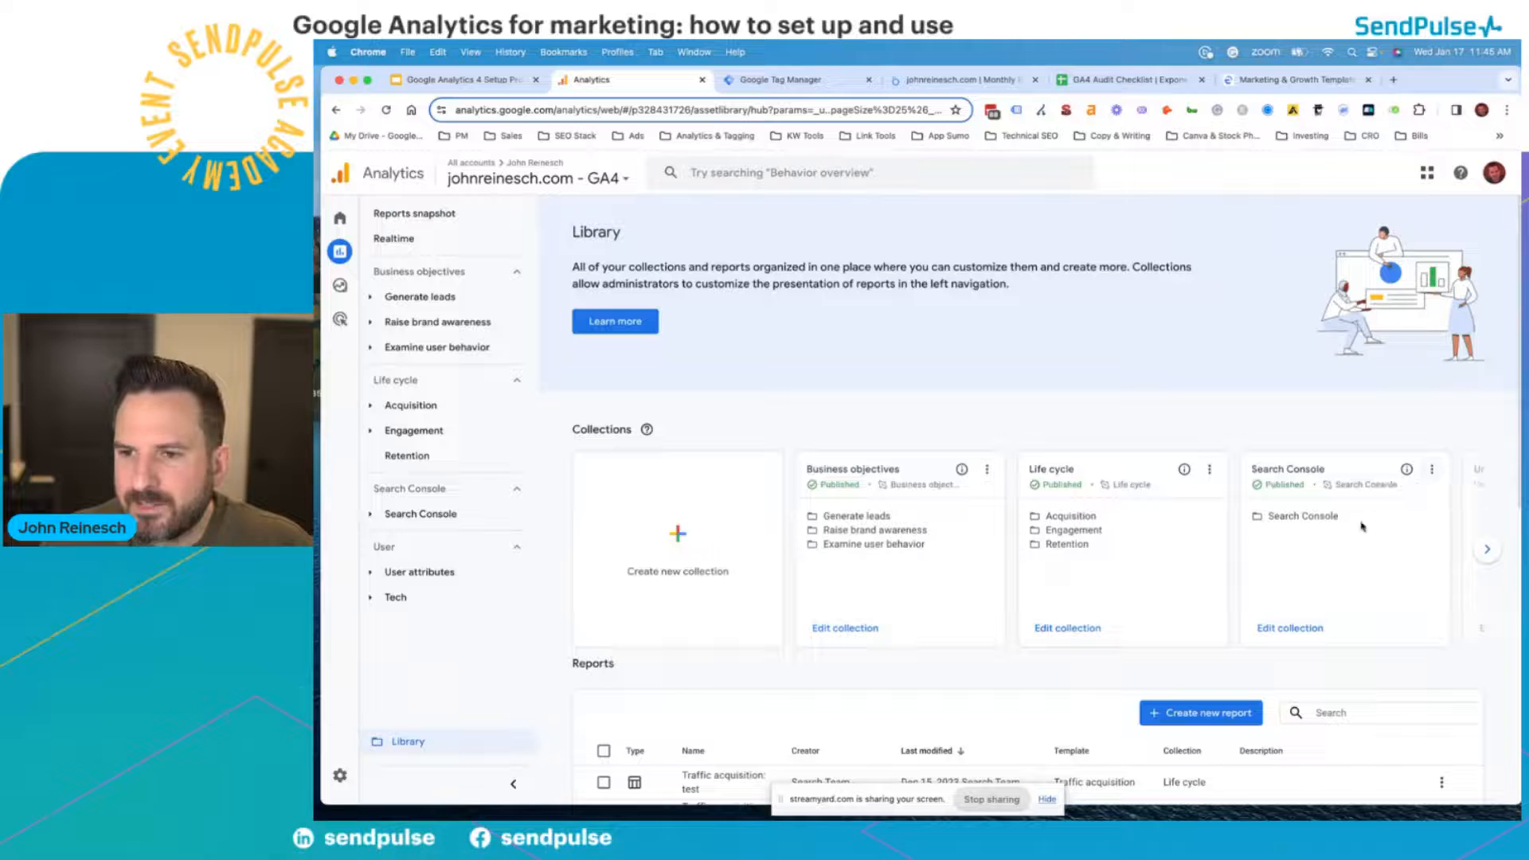
{"action": "left_click", "coordinate": [1434, 473]}
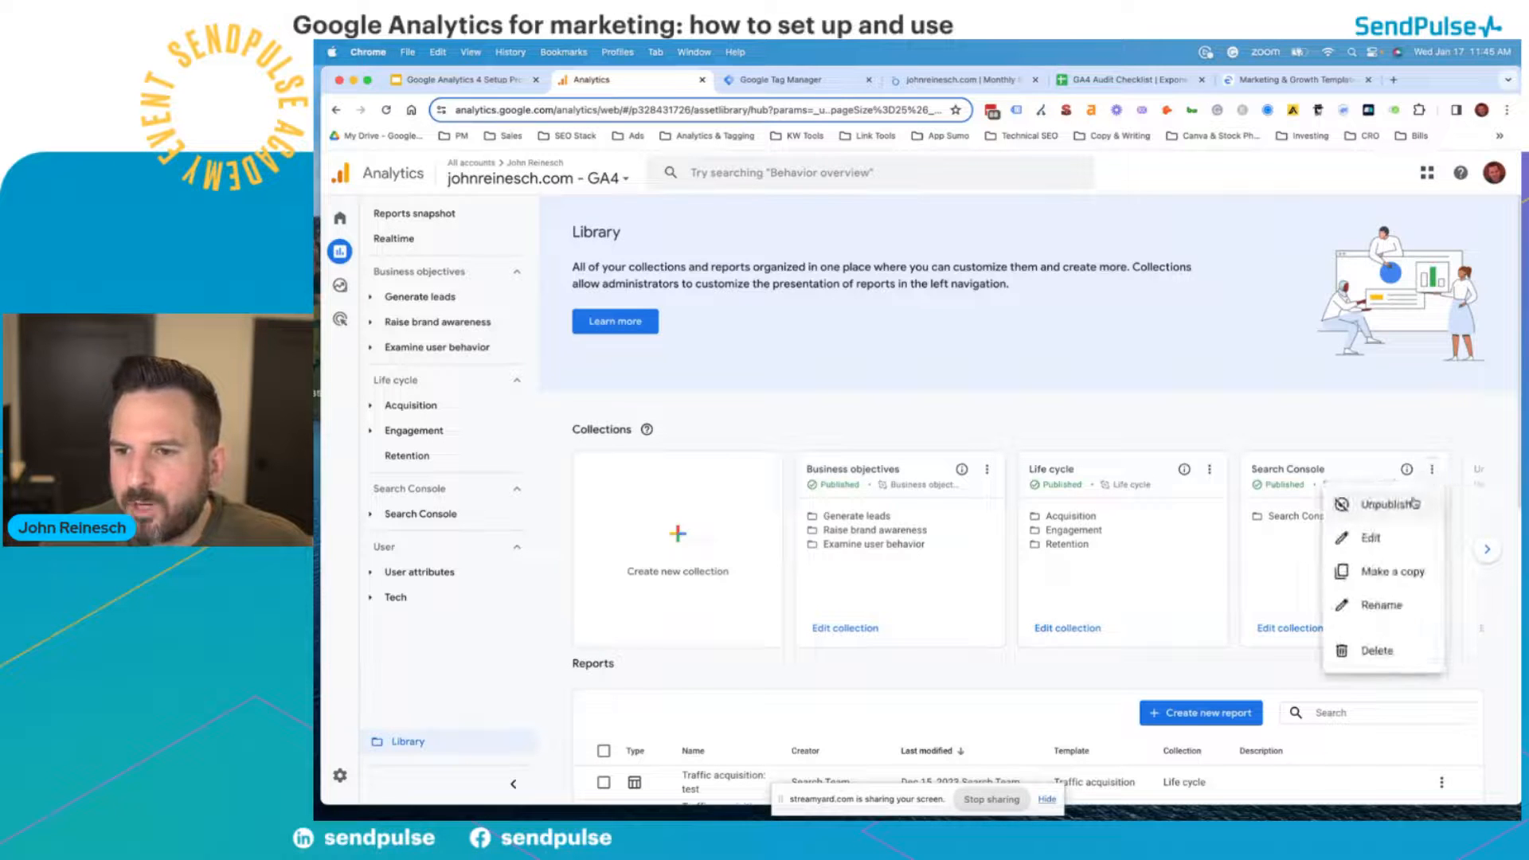
{"action": "left_click", "coordinate": [1304, 412]}
- Open the Search Console Queries report and select Organic Google Search query as the table's primary dimension
{"action": "left_click", "coordinate": [407, 519]}
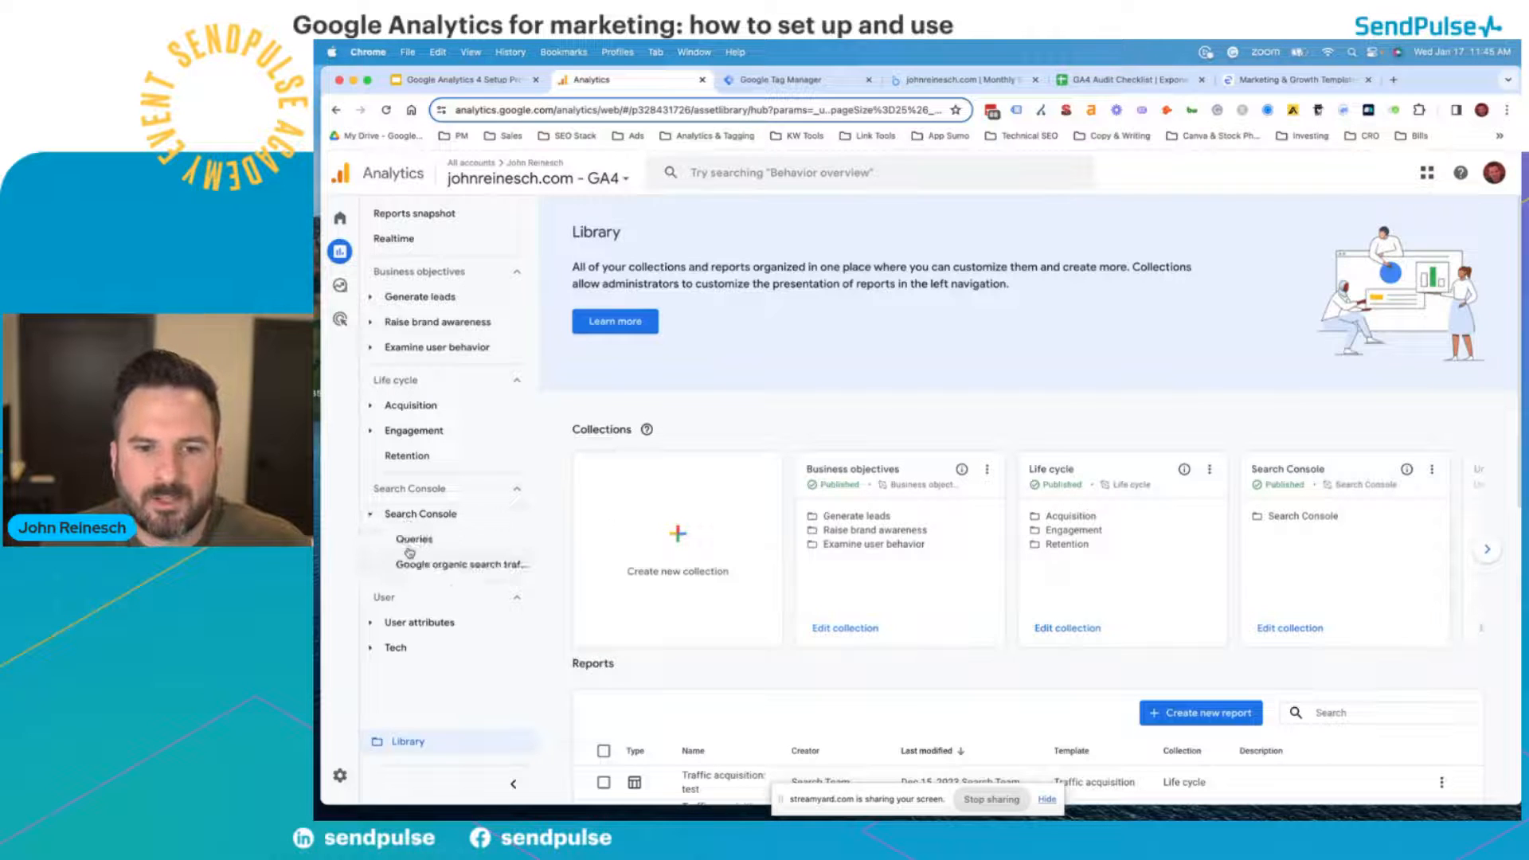
{"action": "left_click", "coordinate": [451, 562]}
{"action": "left_click", "coordinate": [415, 539]}
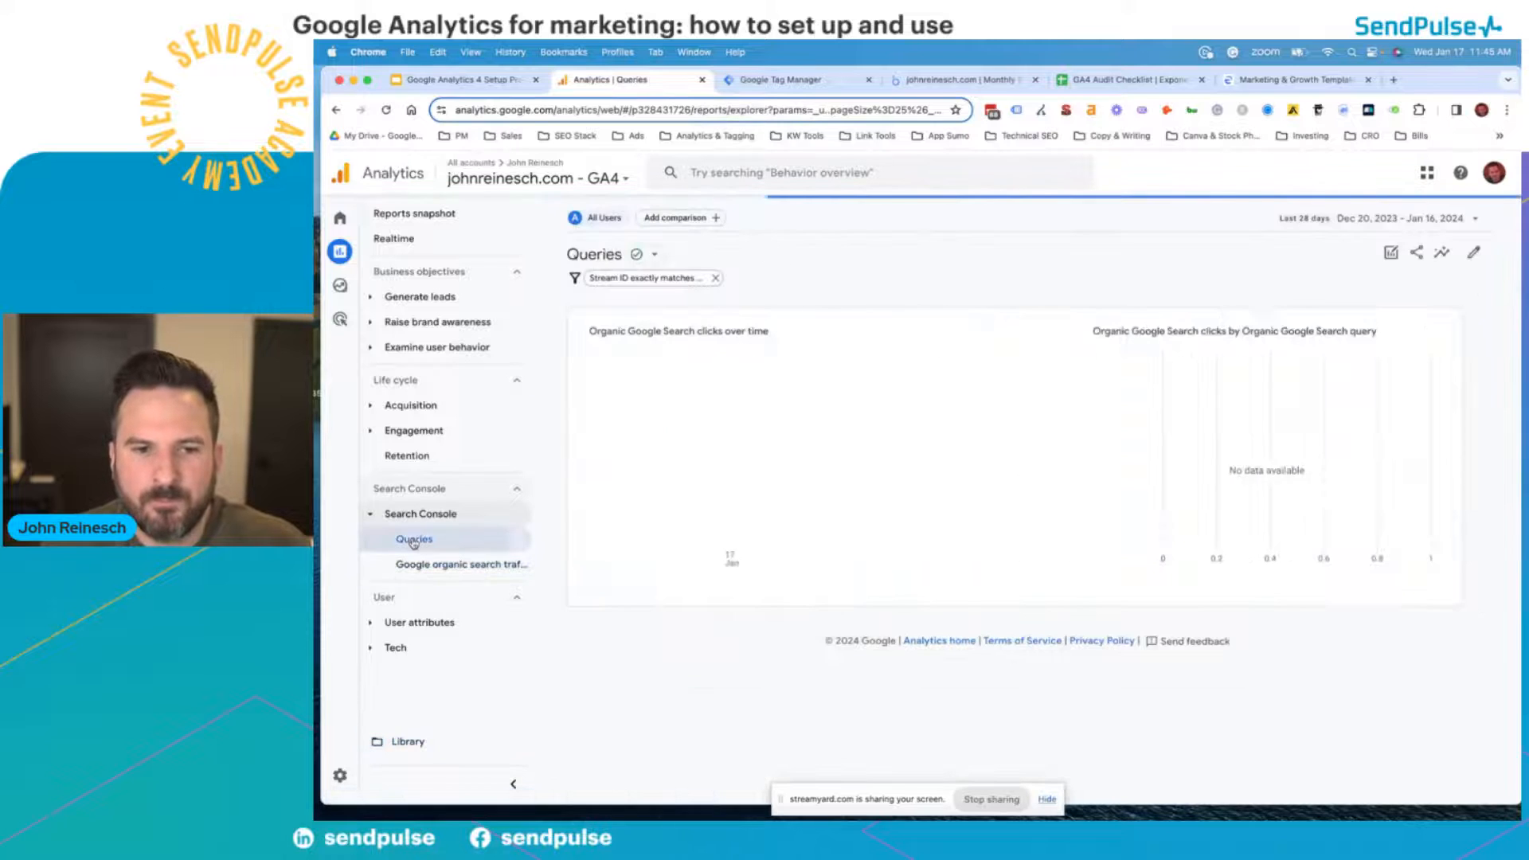
{"action": "scroll", "coordinate": [776, 590], "scroll_direction": "down", "scroll_amount": 5}
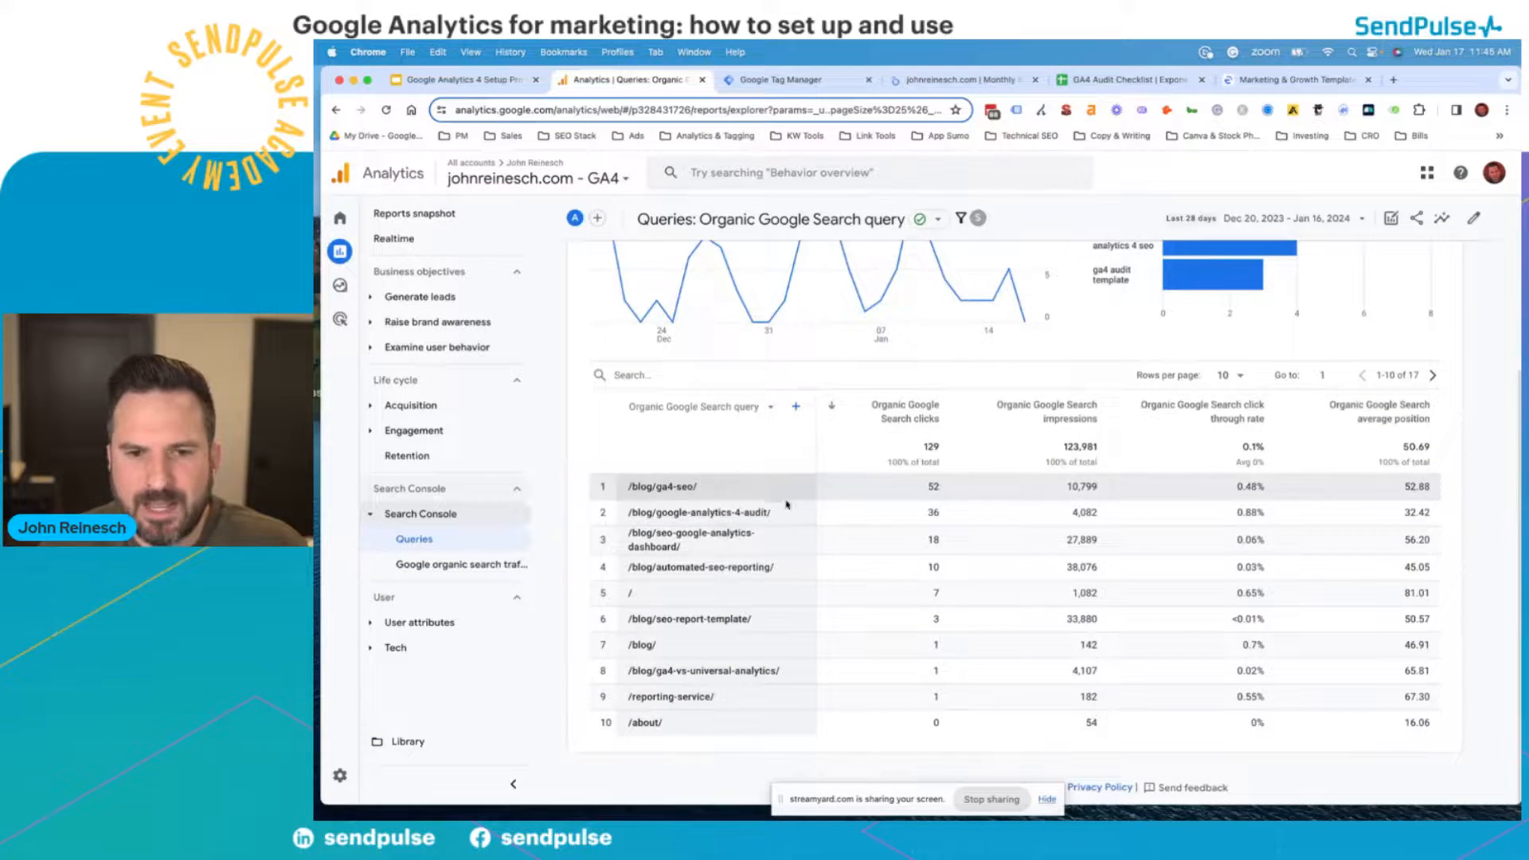
{"action": "left_click", "coordinate": [715, 413]}
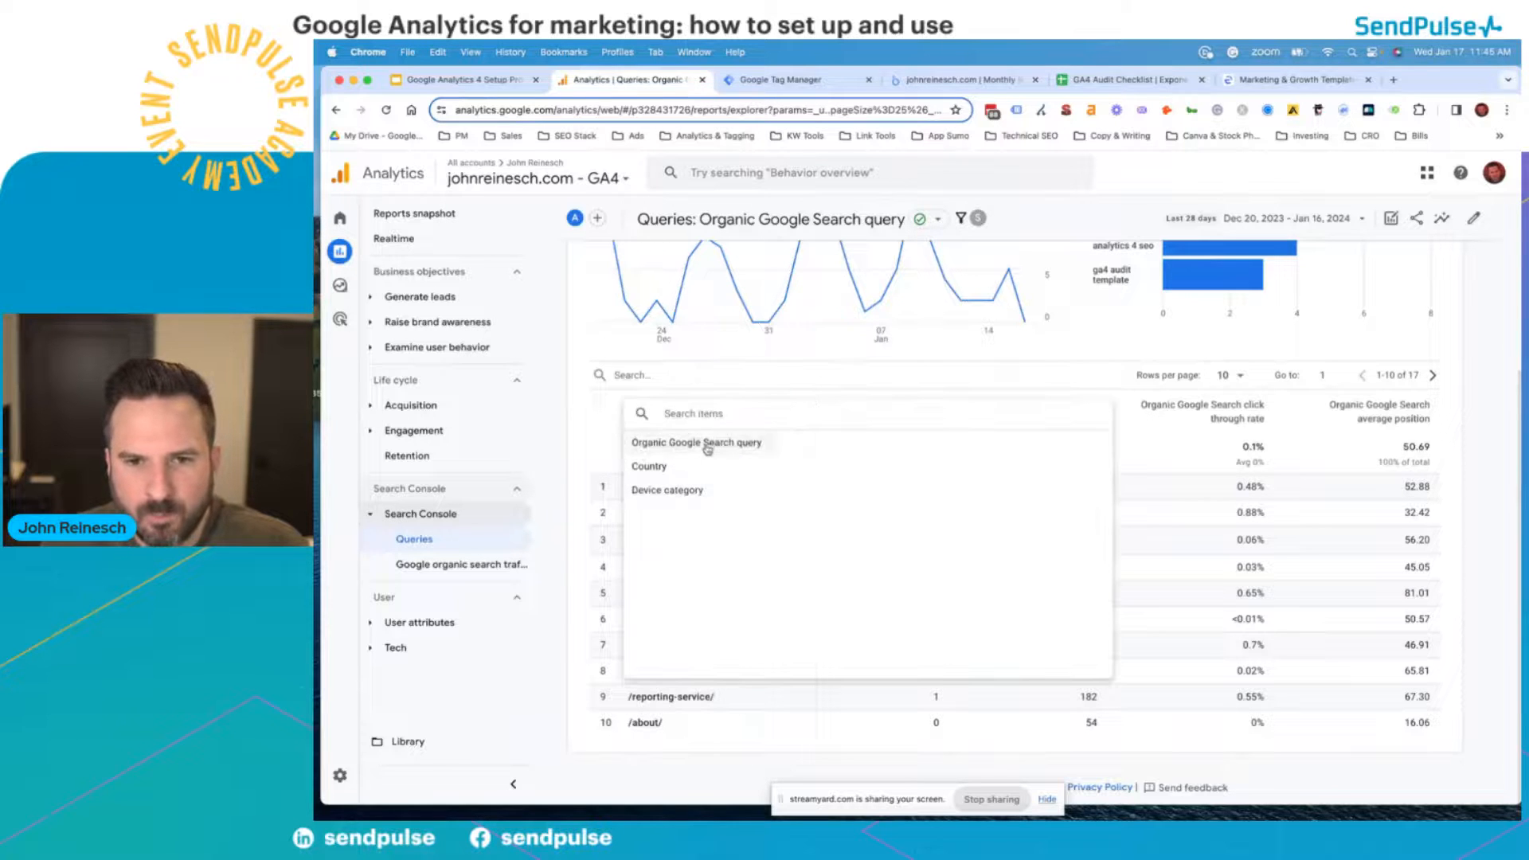
{"action": "left_click", "coordinate": [708, 442]}
- View the Google organic search traffic report, then reopen the Queries report and examine its table of search queries
{"action": "left_click", "coordinate": [450, 564]}
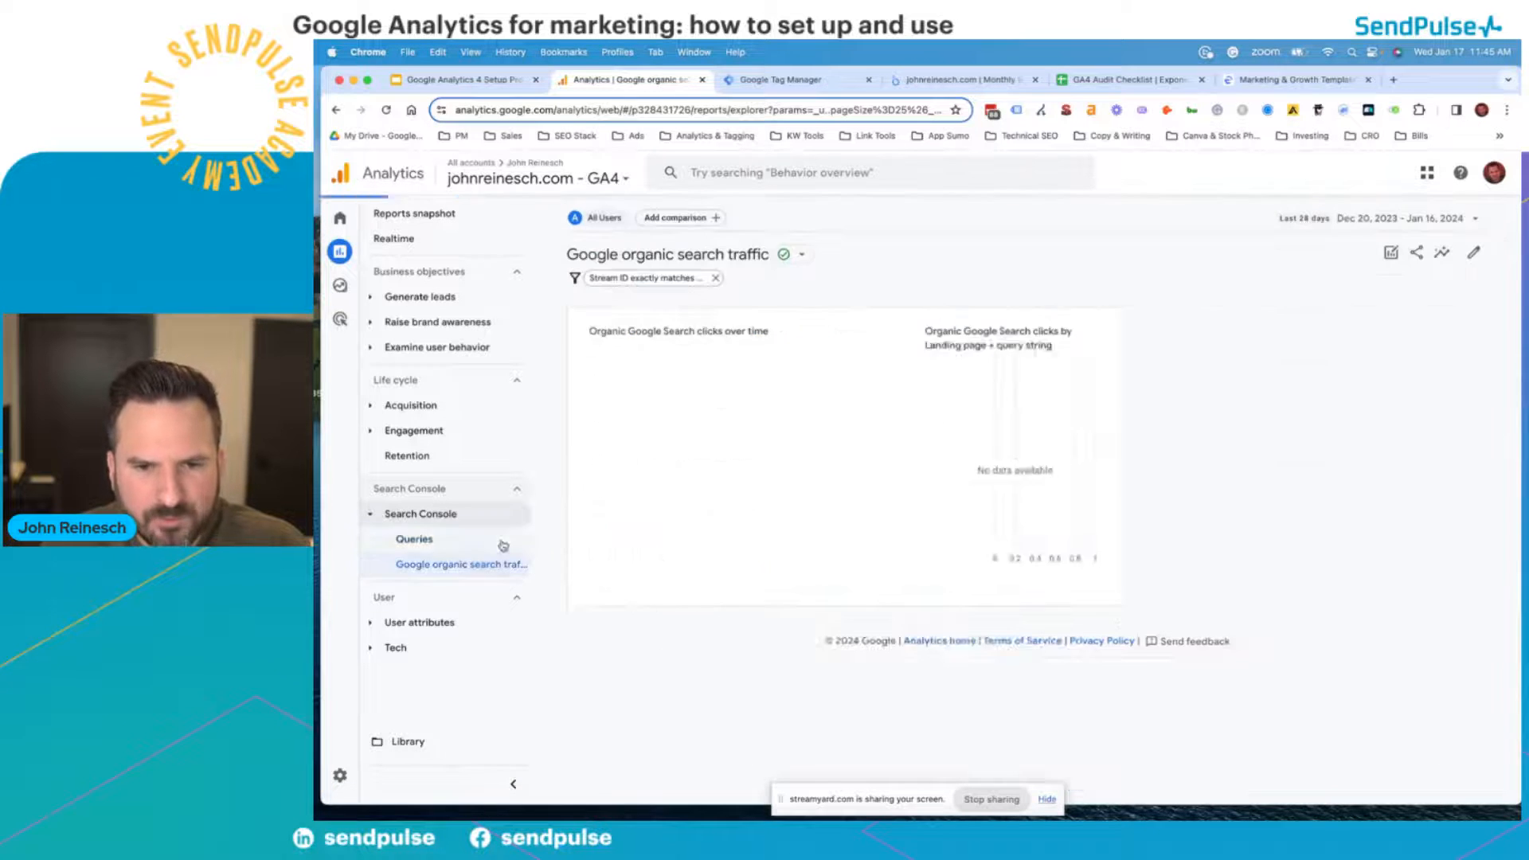
{"action": "left_click", "coordinate": [414, 539]}
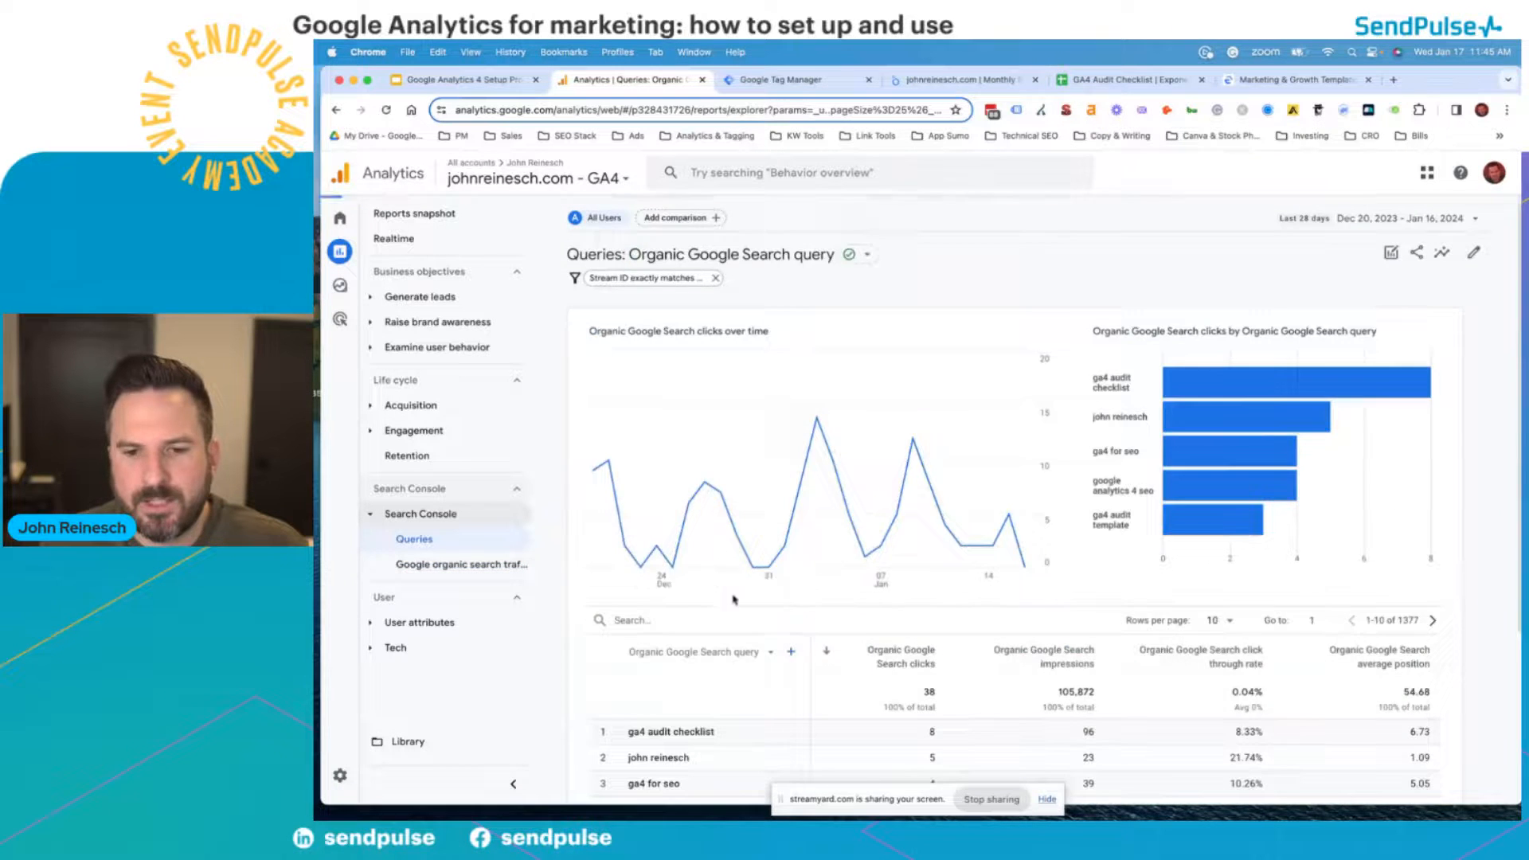
{"action": "scroll", "coordinate": [717, 522], "scroll_direction": "down", "scroll_amount": 5}
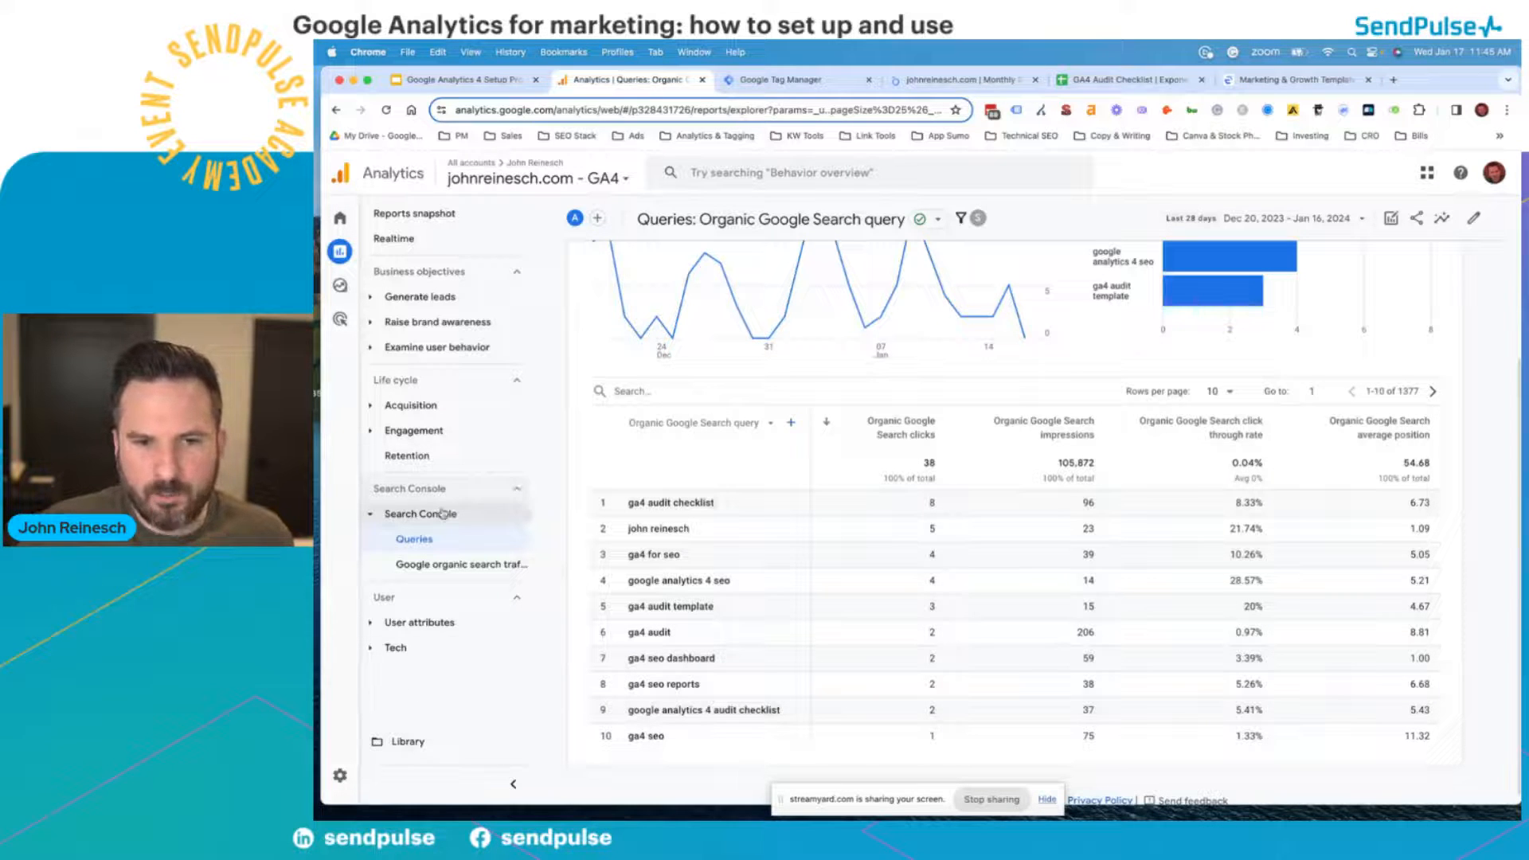
- Return to the report library, review the list of reports, and view the types available for a new report
{"action": "left_click", "coordinate": [408, 741]}
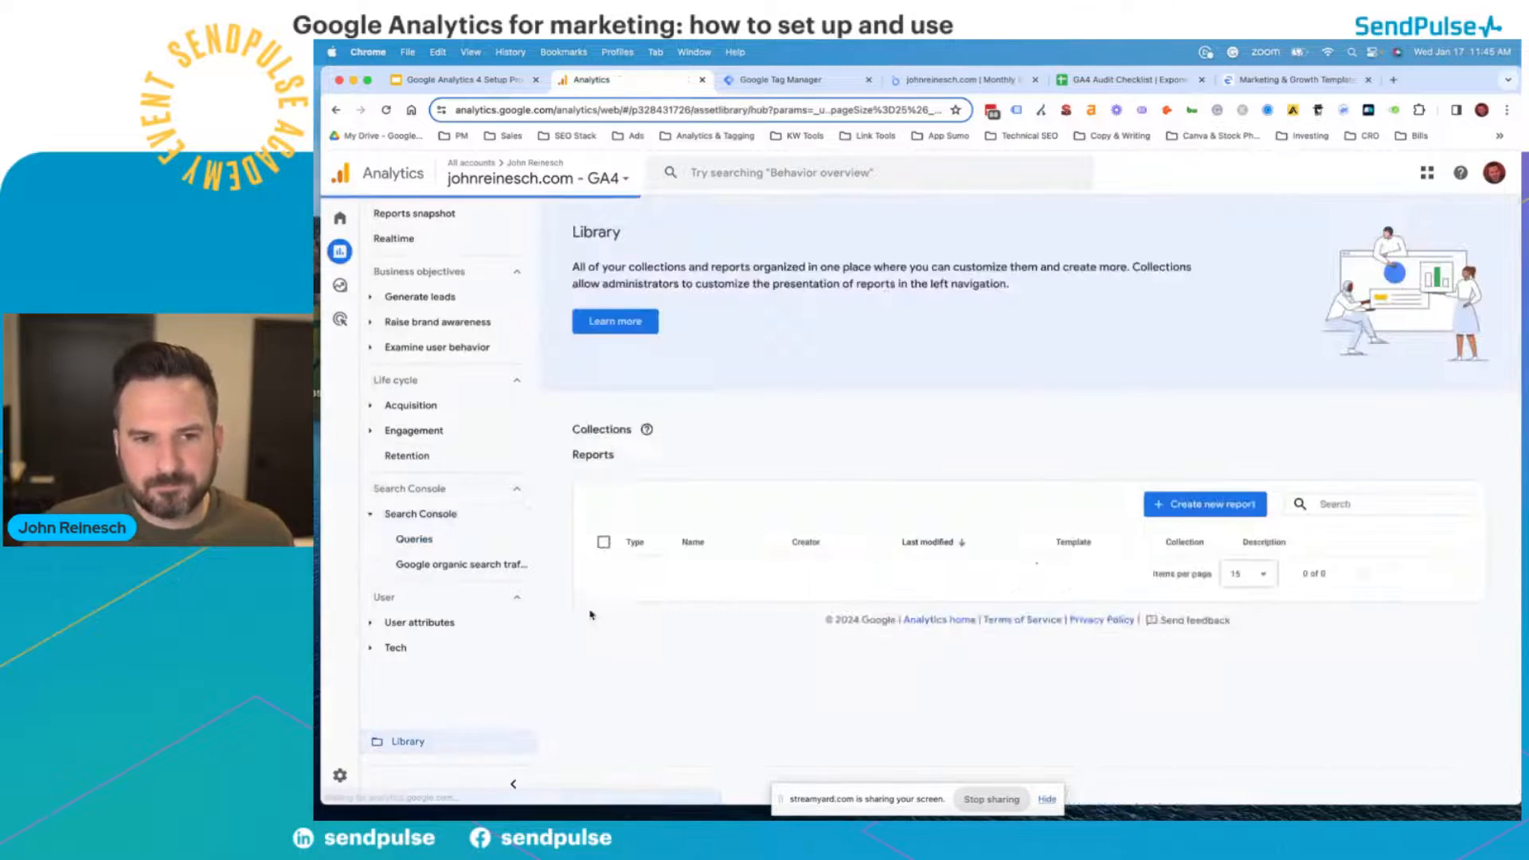
{"action": "scroll", "coordinate": [1016, 471], "scroll_direction": "down", "scroll_amount": 2}
{"action": "scroll", "coordinate": [1016, 472], "scroll_direction": "down", "scroll_amount": 6}
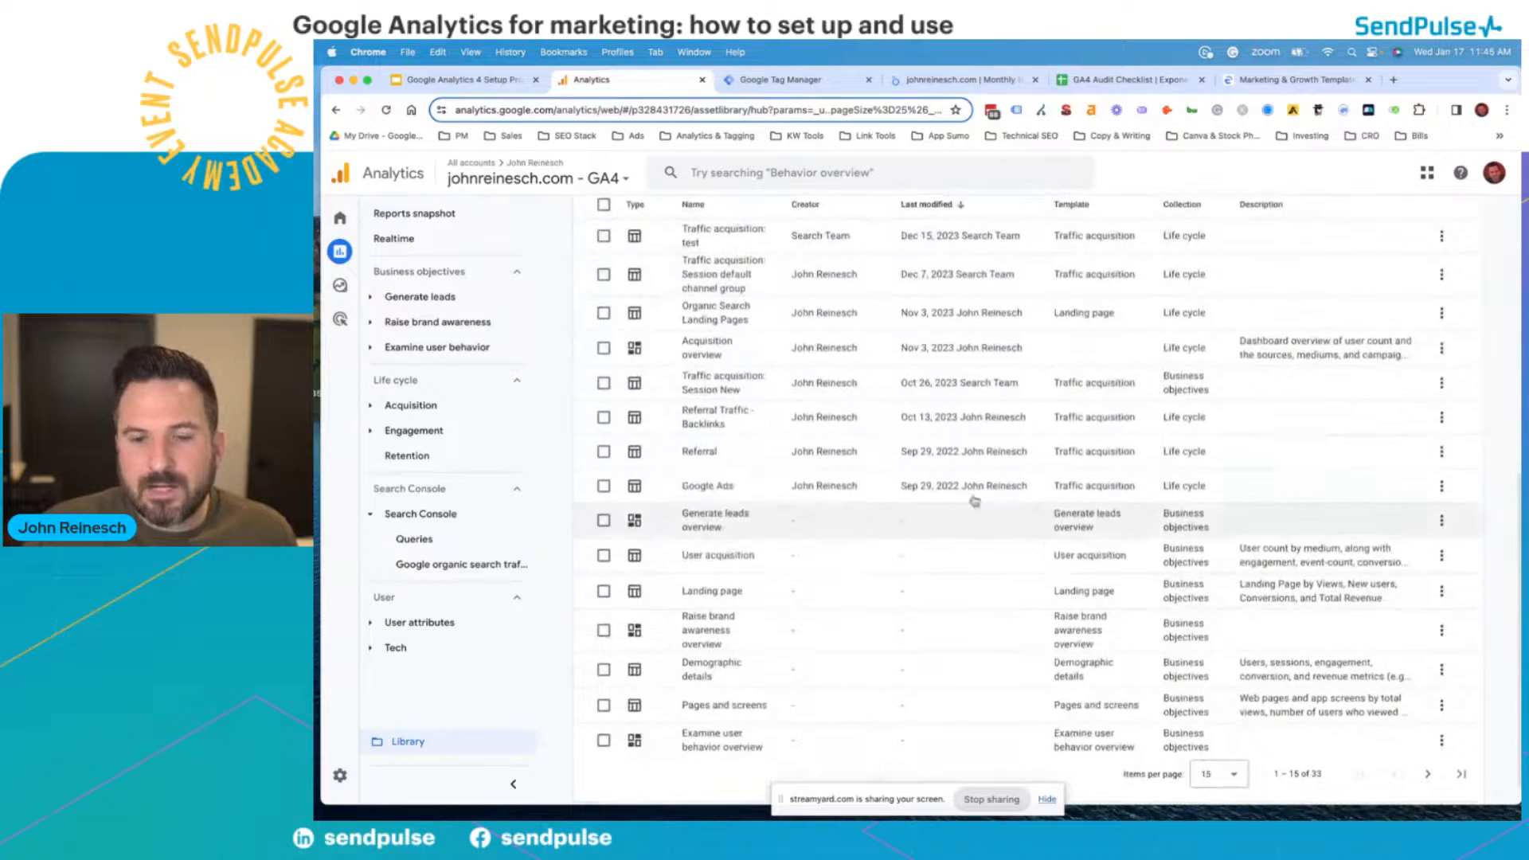
{"action": "scroll", "coordinate": [777, 734], "scroll_direction": "up", "scroll_amount": 8}
{"action": "scroll", "coordinate": [876, 558], "scroll_direction": "down", "scroll_amount": 1}
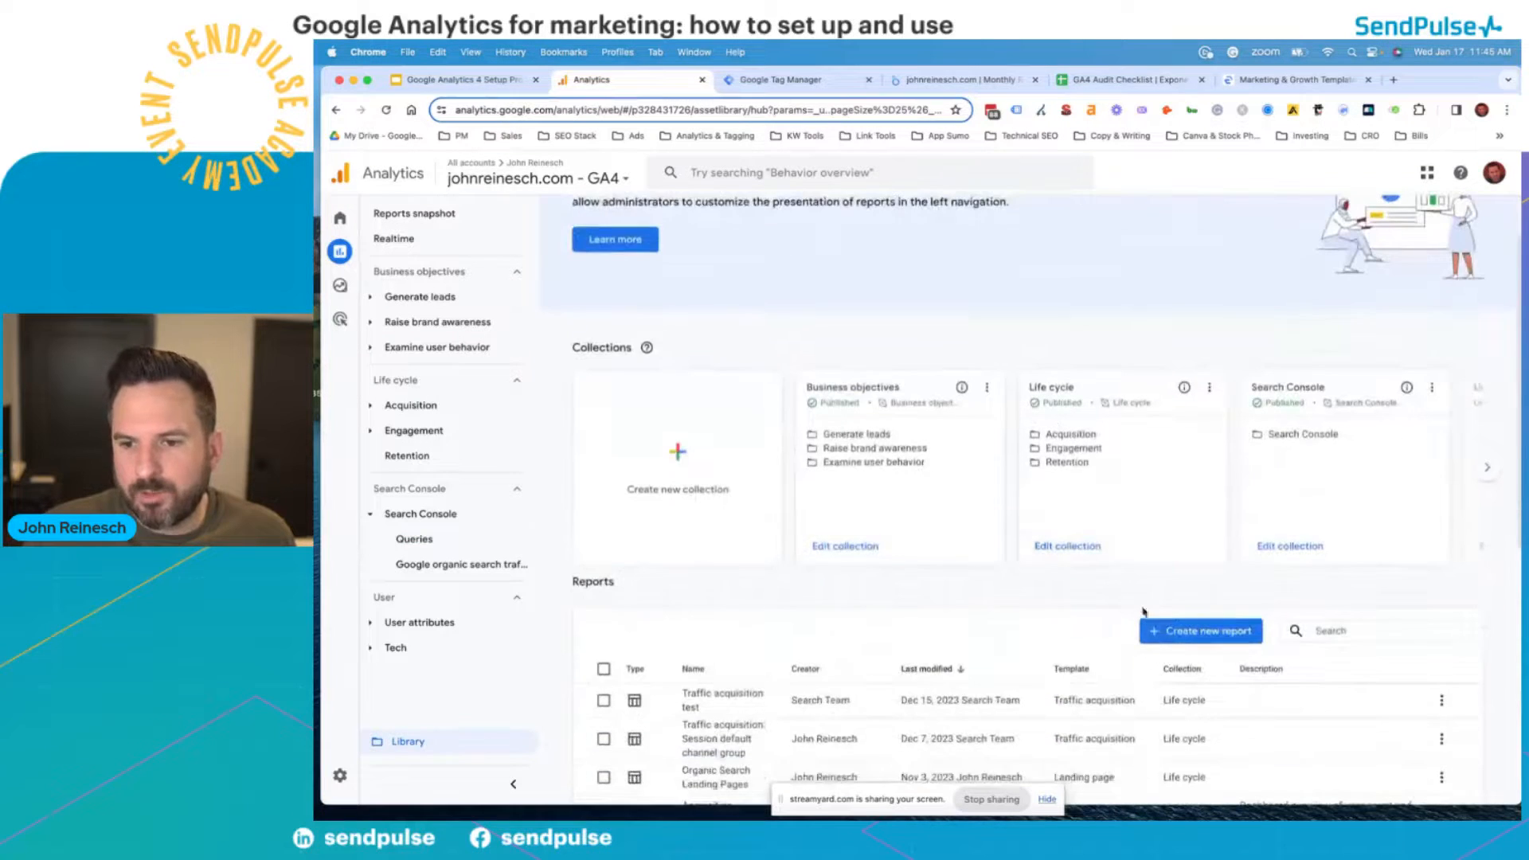
{"action": "left_click", "coordinate": [1201, 630]}
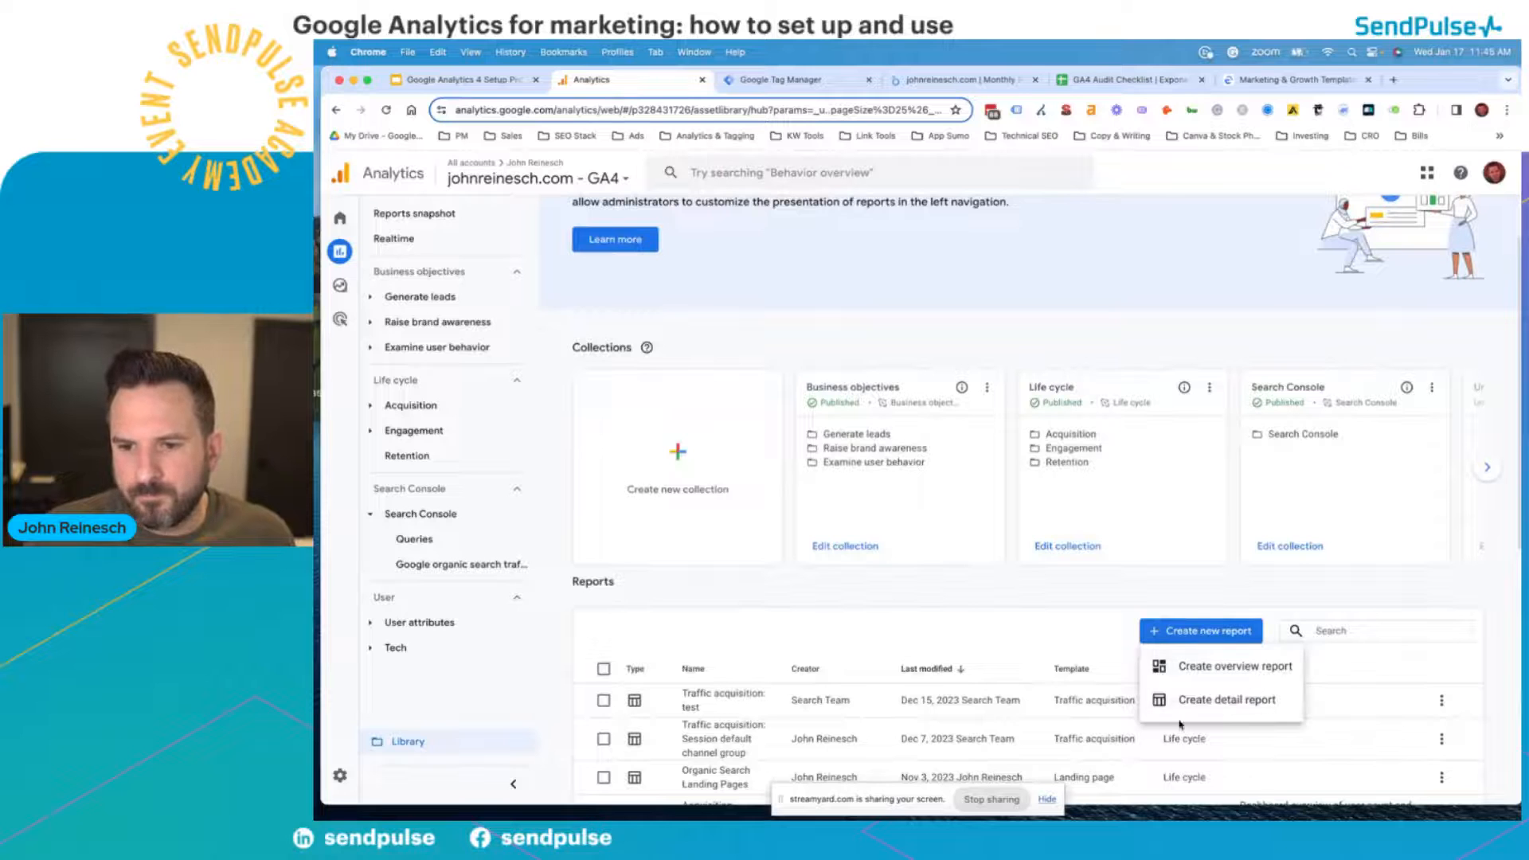
{"action": "left_click", "coordinate": [424, 324]}
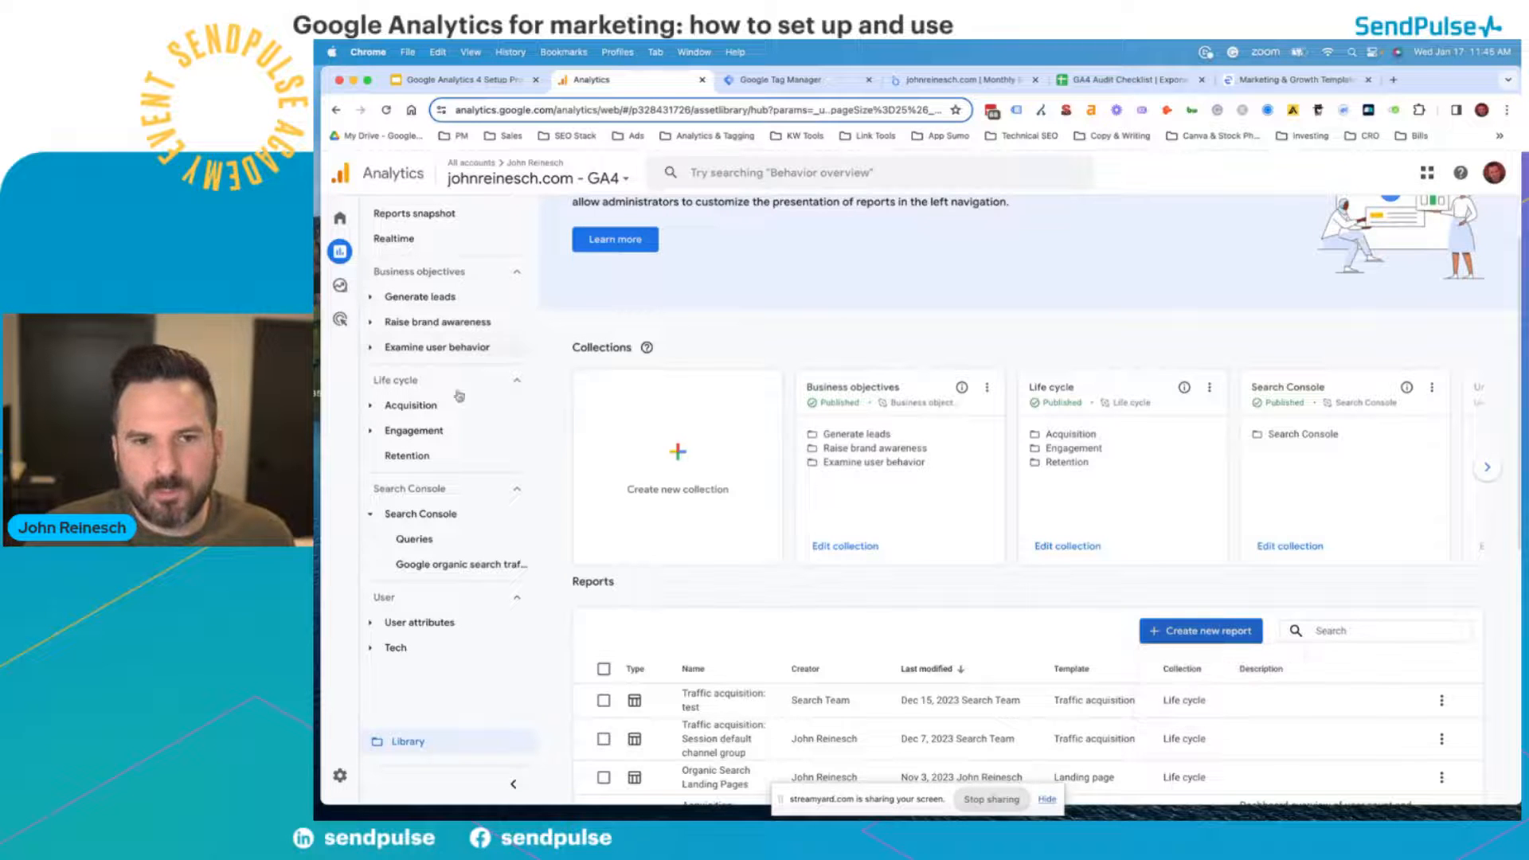
- Expand the Acquisition and Engagement report groups under Life cycle and review the Engagement overview
{"action": "left_click", "coordinate": [366, 410]}
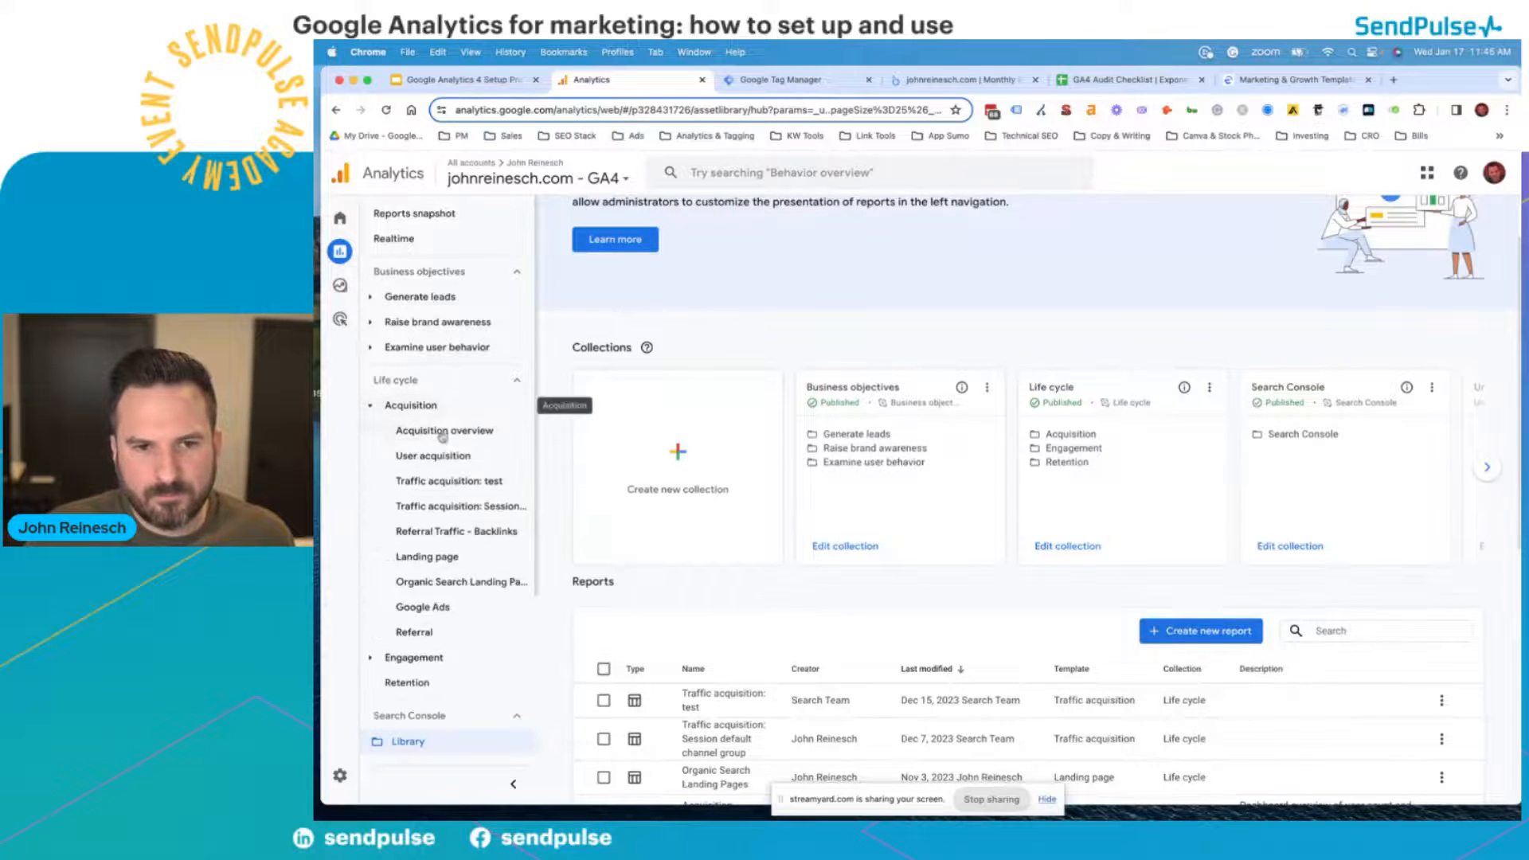
{"action": "left_click", "coordinate": [409, 659]}
{"action": "left_click", "coordinate": [415, 684]}
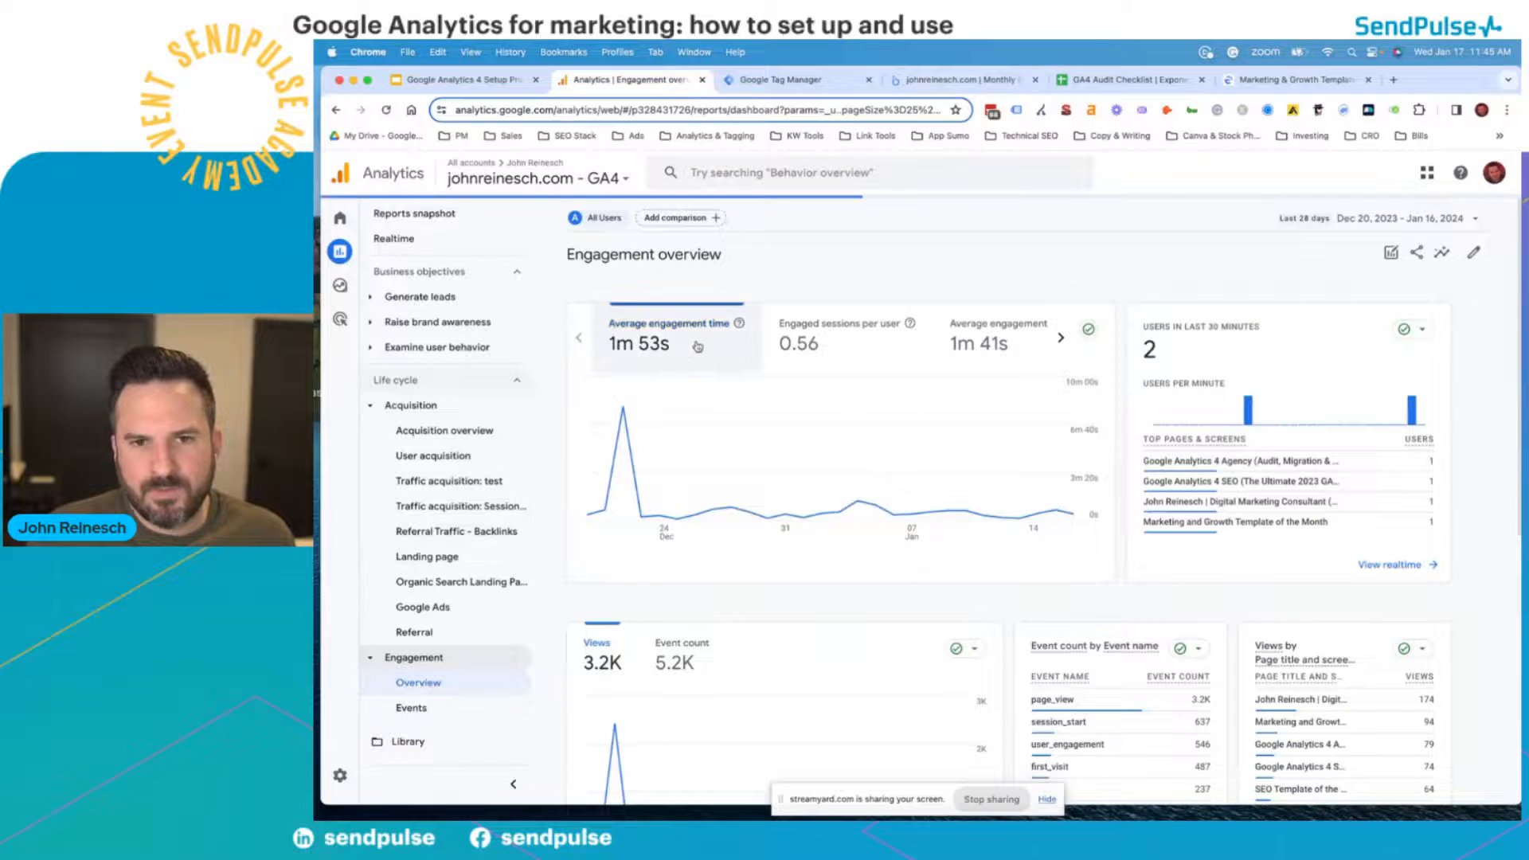
{"action": "scroll", "coordinate": [1092, 683], "scroll_direction": "down", "scroll_amount": 6}
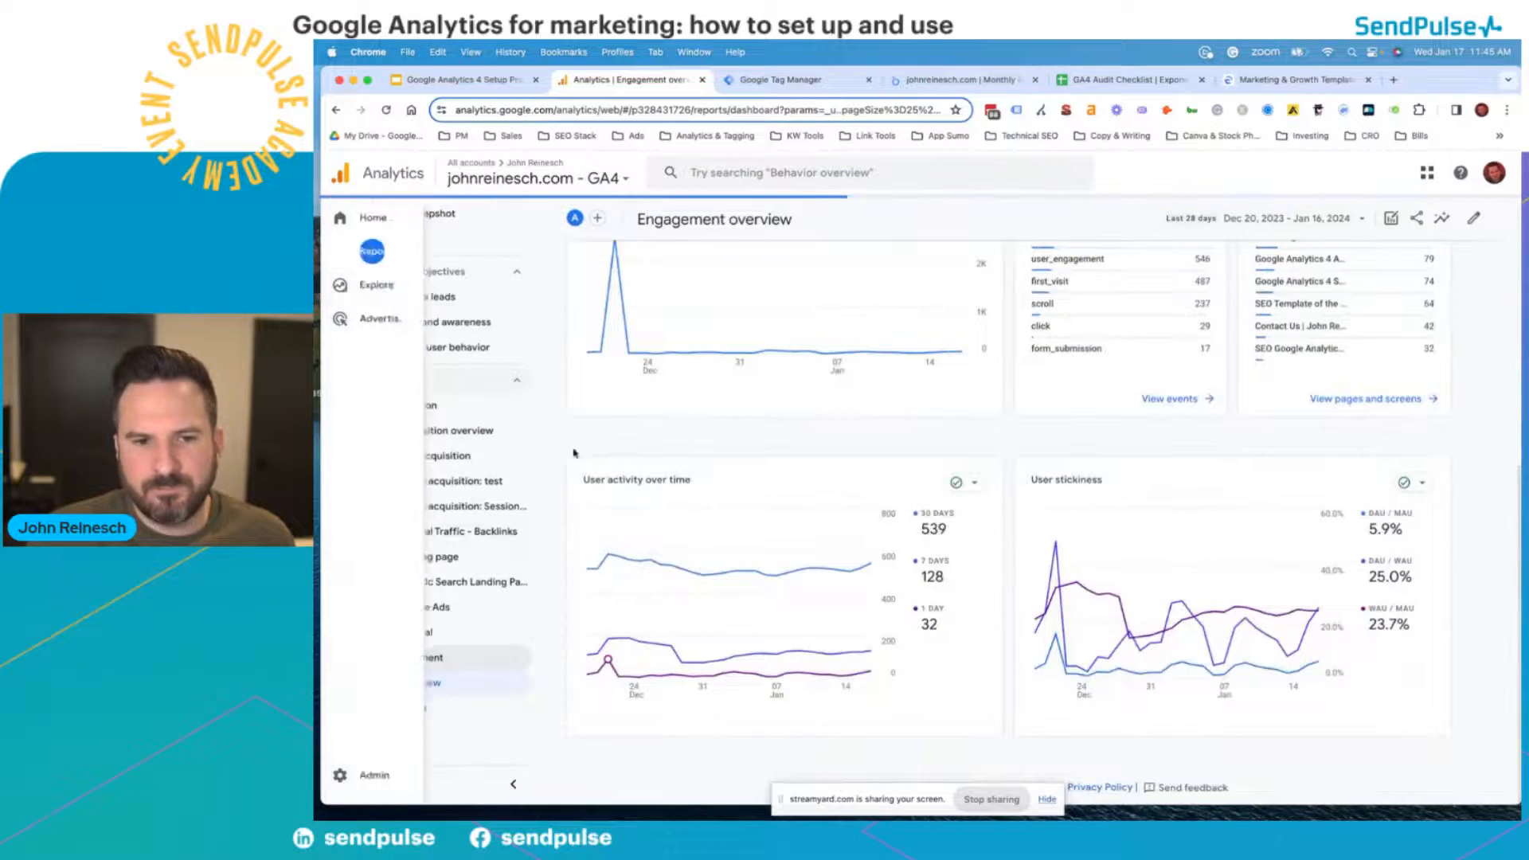
- Open the Traffic acquisition: Session default channel group report and examine its charts and channel metrics
{"action": "left_click", "coordinate": [457, 507]}
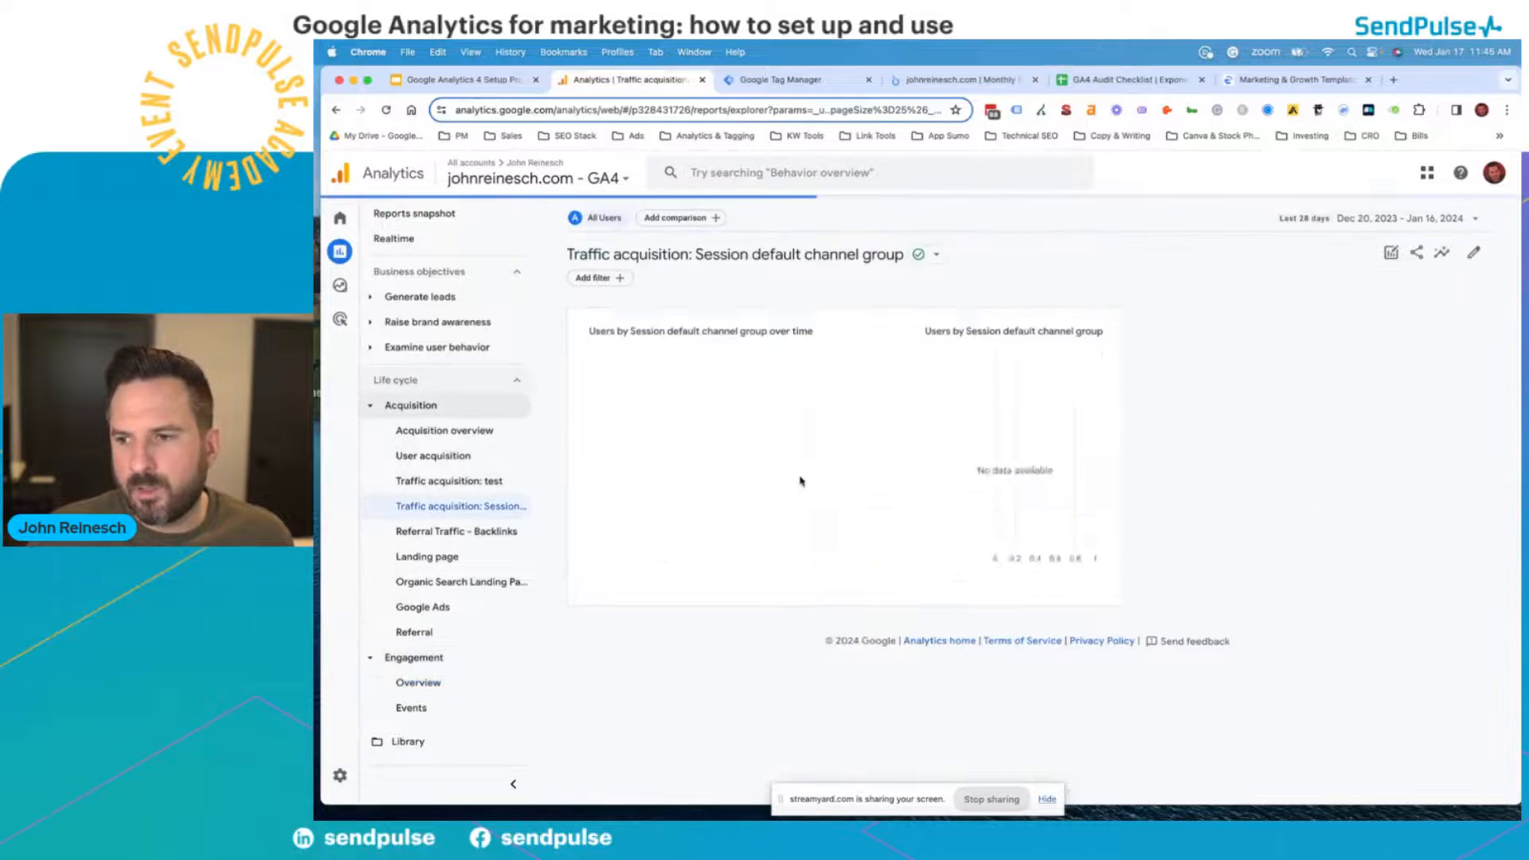
{"action": "scroll", "coordinate": [684, 558], "scroll_direction": "down", "scroll_amount": 4}
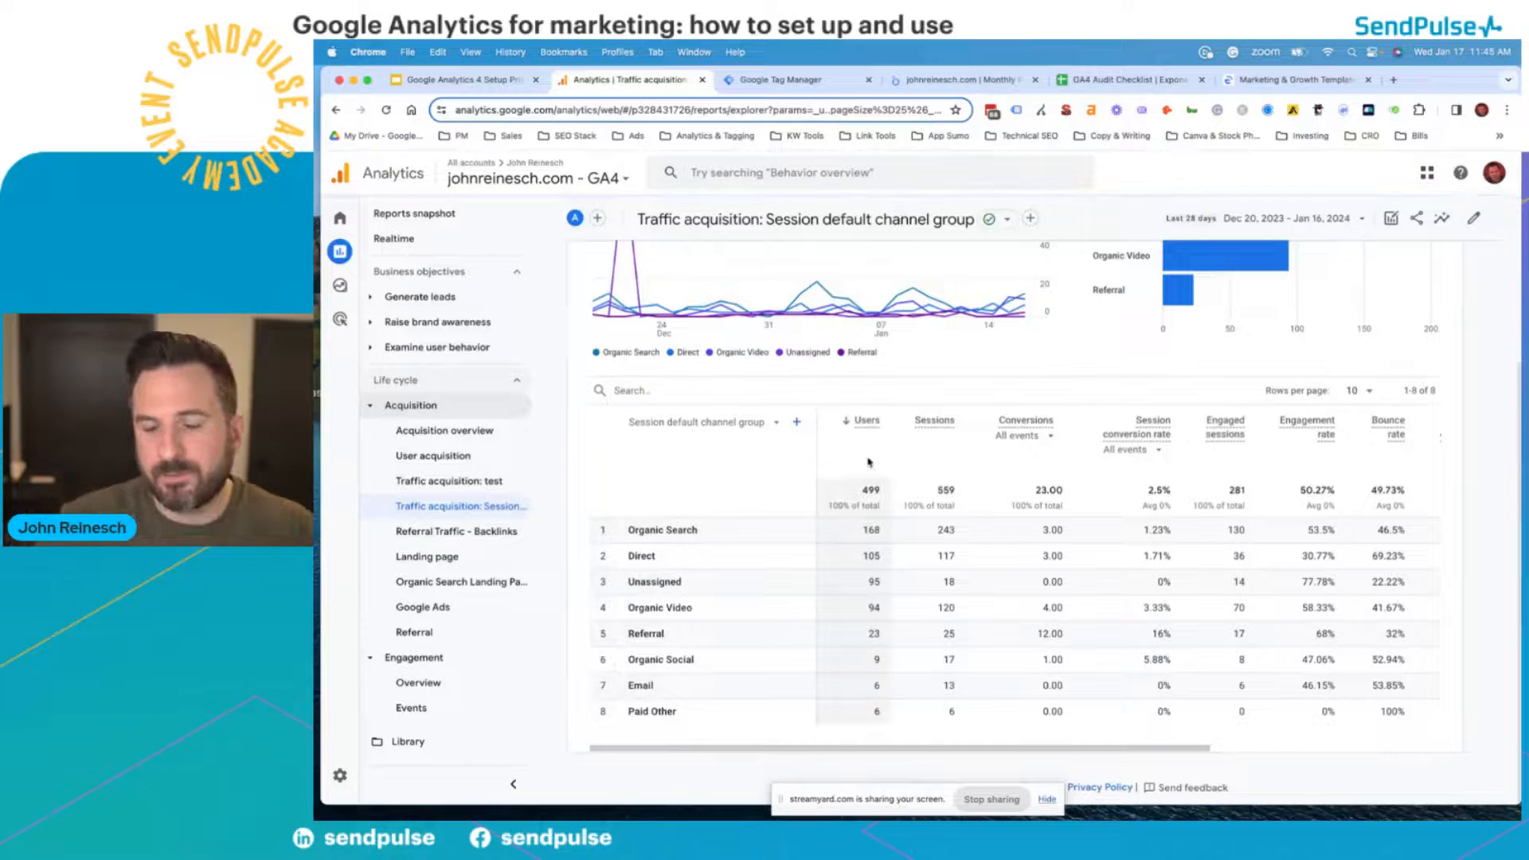
{"action": "scroll", "coordinate": [820, 478], "scroll_direction": "up", "scroll_amount": 4}
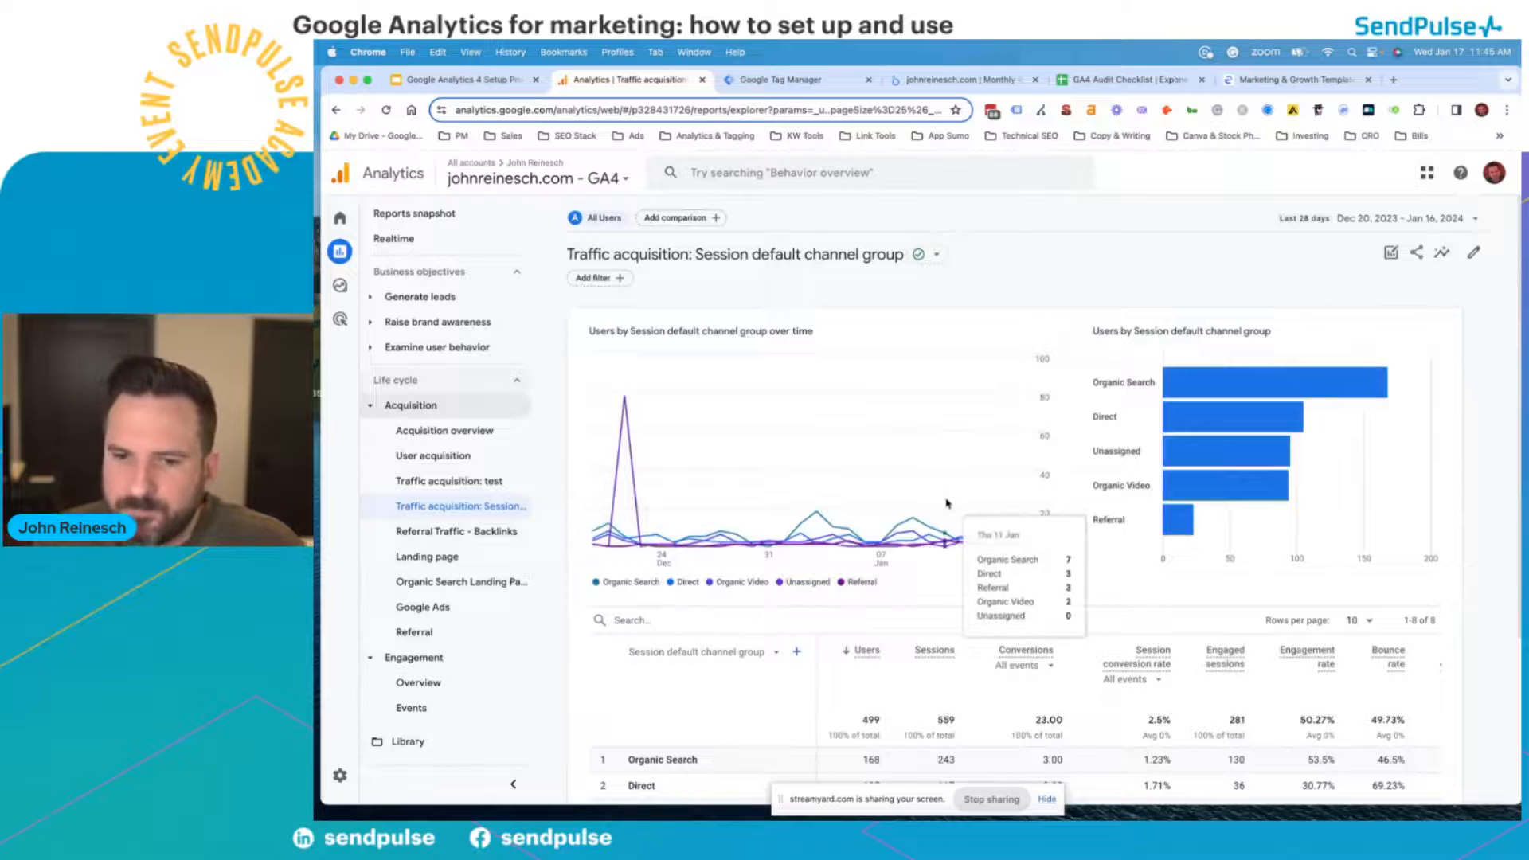
{"action": "scroll", "coordinate": [820, 470], "scroll_direction": "down", "scroll_amount": 4}
{"action": "scroll", "coordinate": [681, 458], "scroll_direction": "up", "scroll_amount": 4}
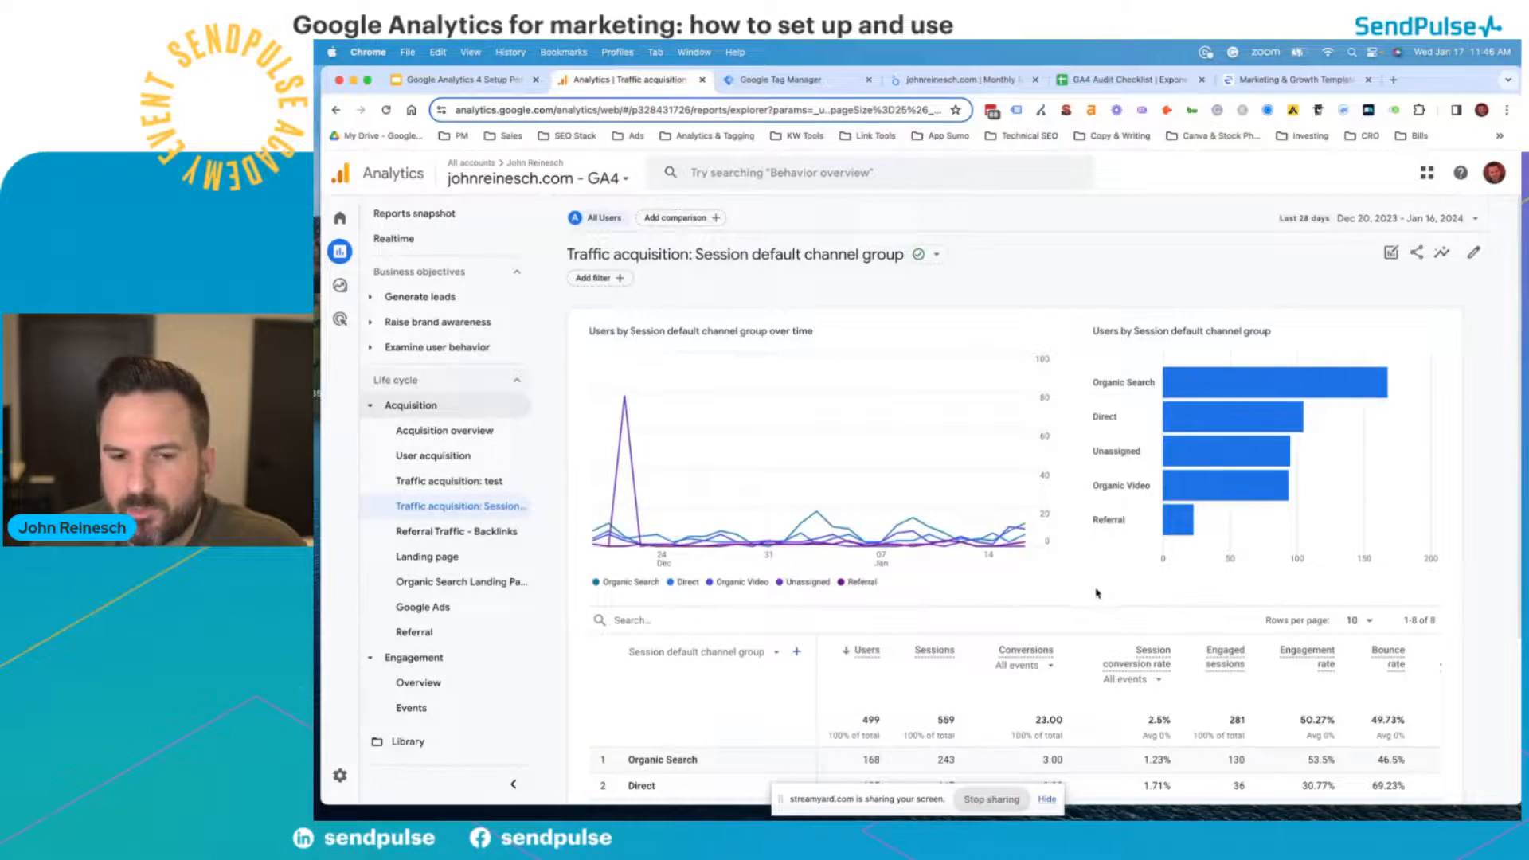
{"action": "scroll", "coordinate": [1098, 589], "scroll_direction": "down", "scroll_amount": 1}
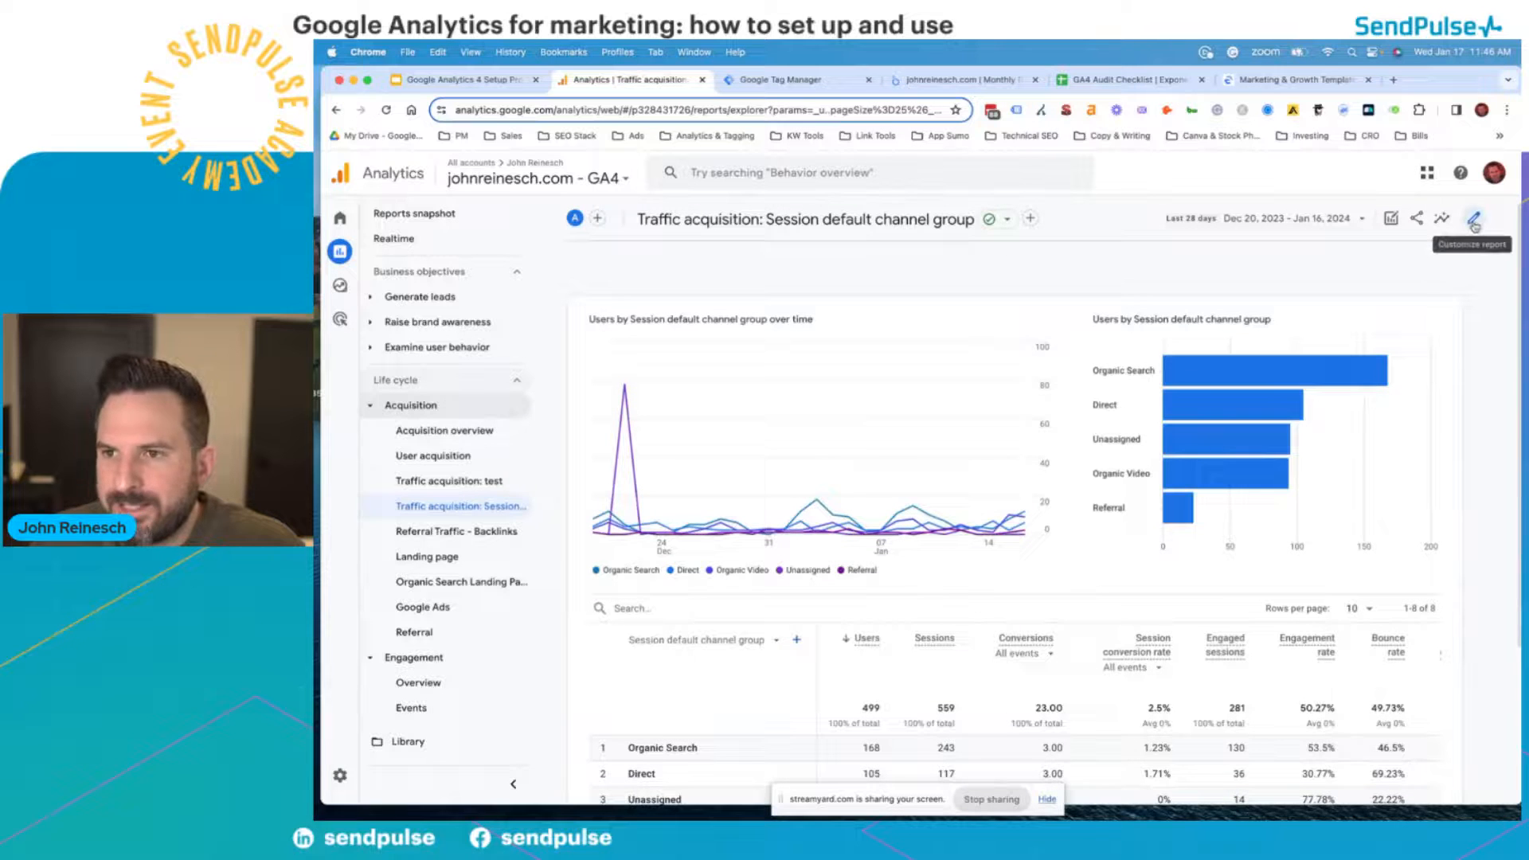
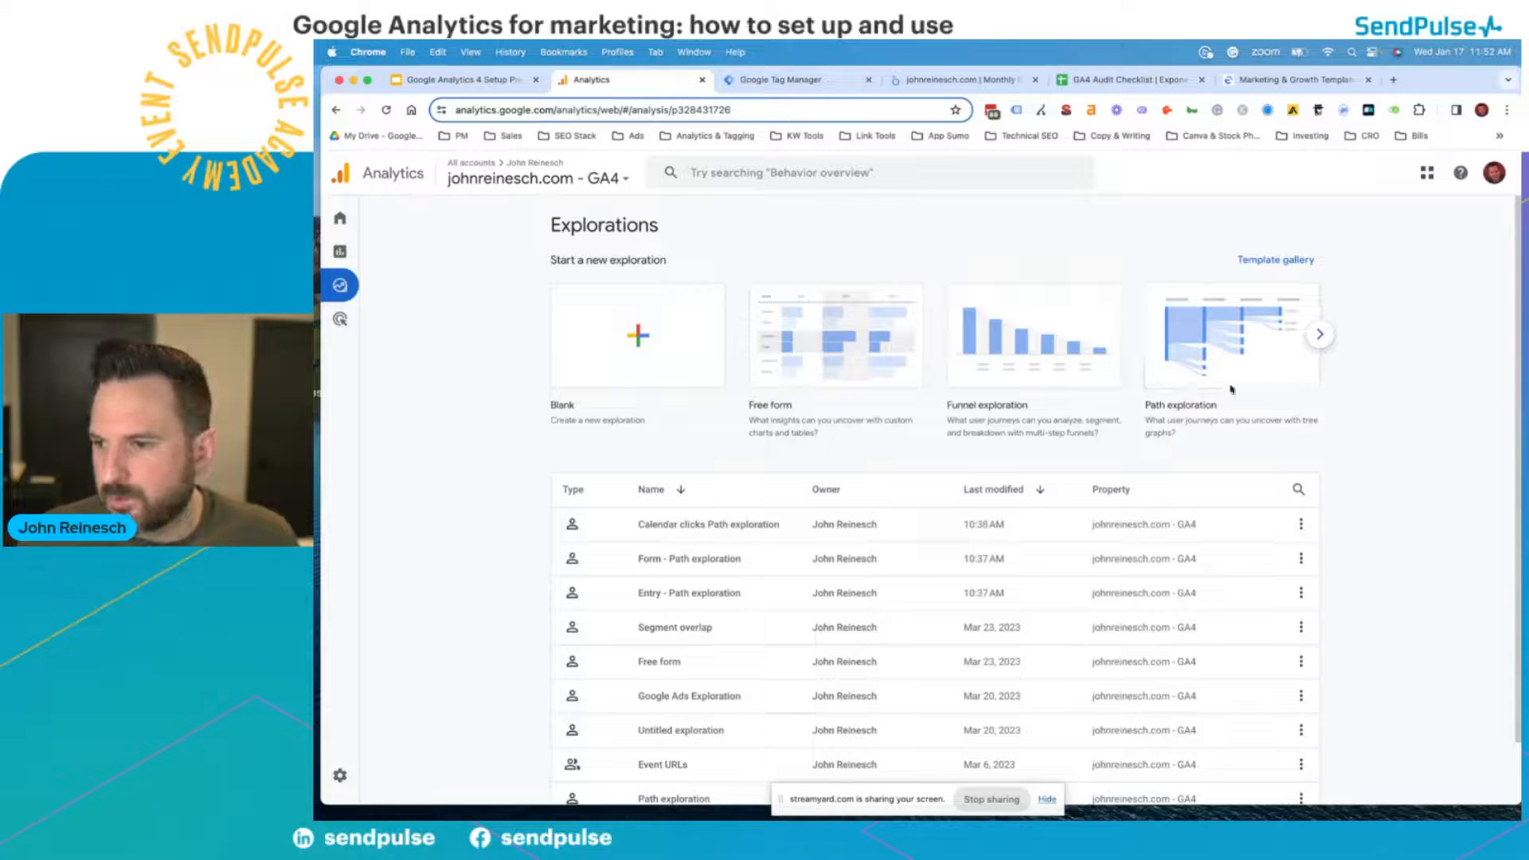
- Create a path exploration and set its step +1 node type to Page path and screen class
{"action": "left_click", "coordinate": [1226, 347]}
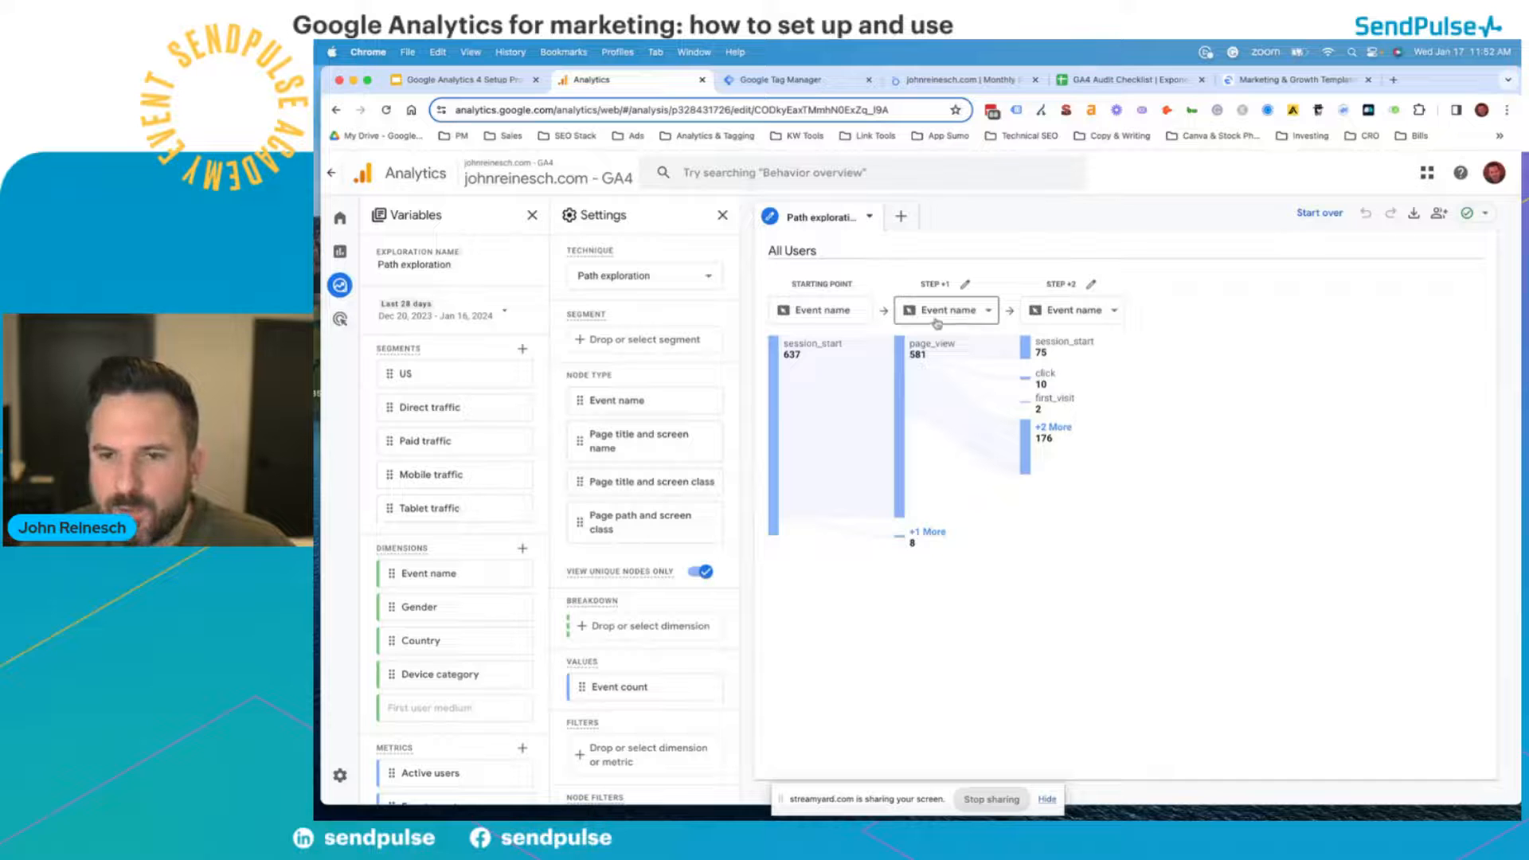
{"action": "left_click", "coordinate": [976, 312]}
{"action": "left_click", "coordinate": [978, 387]}
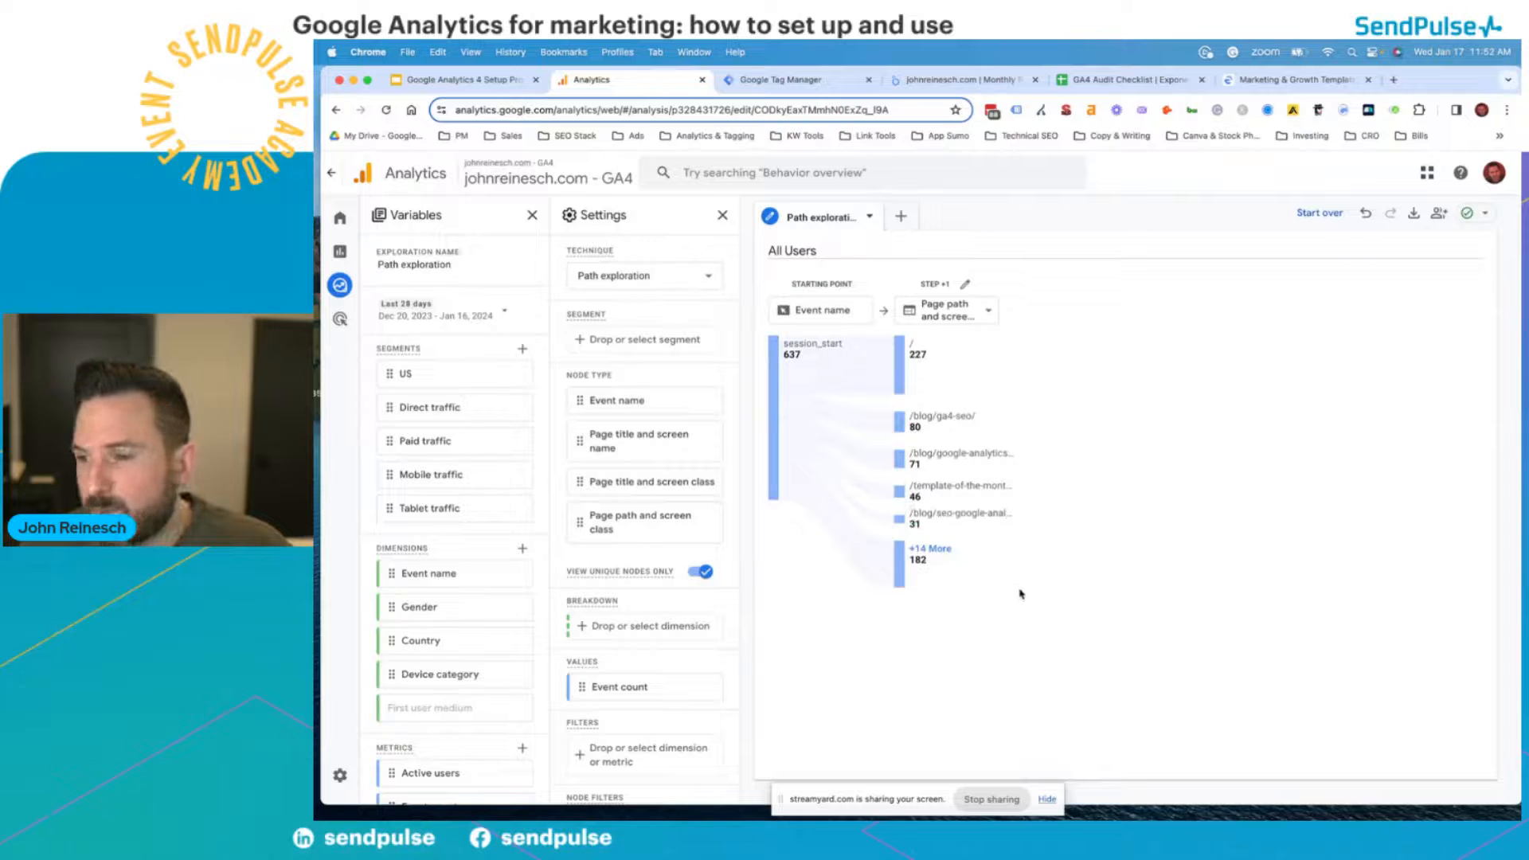
- Expand the / and /blog/ga4-seo/ nodes of step +1 and examine the pages visited after each
{"action": "left_click", "coordinate": [898, 360]}
{"action": "mouse_move", "coordinate": [1064, 369]}
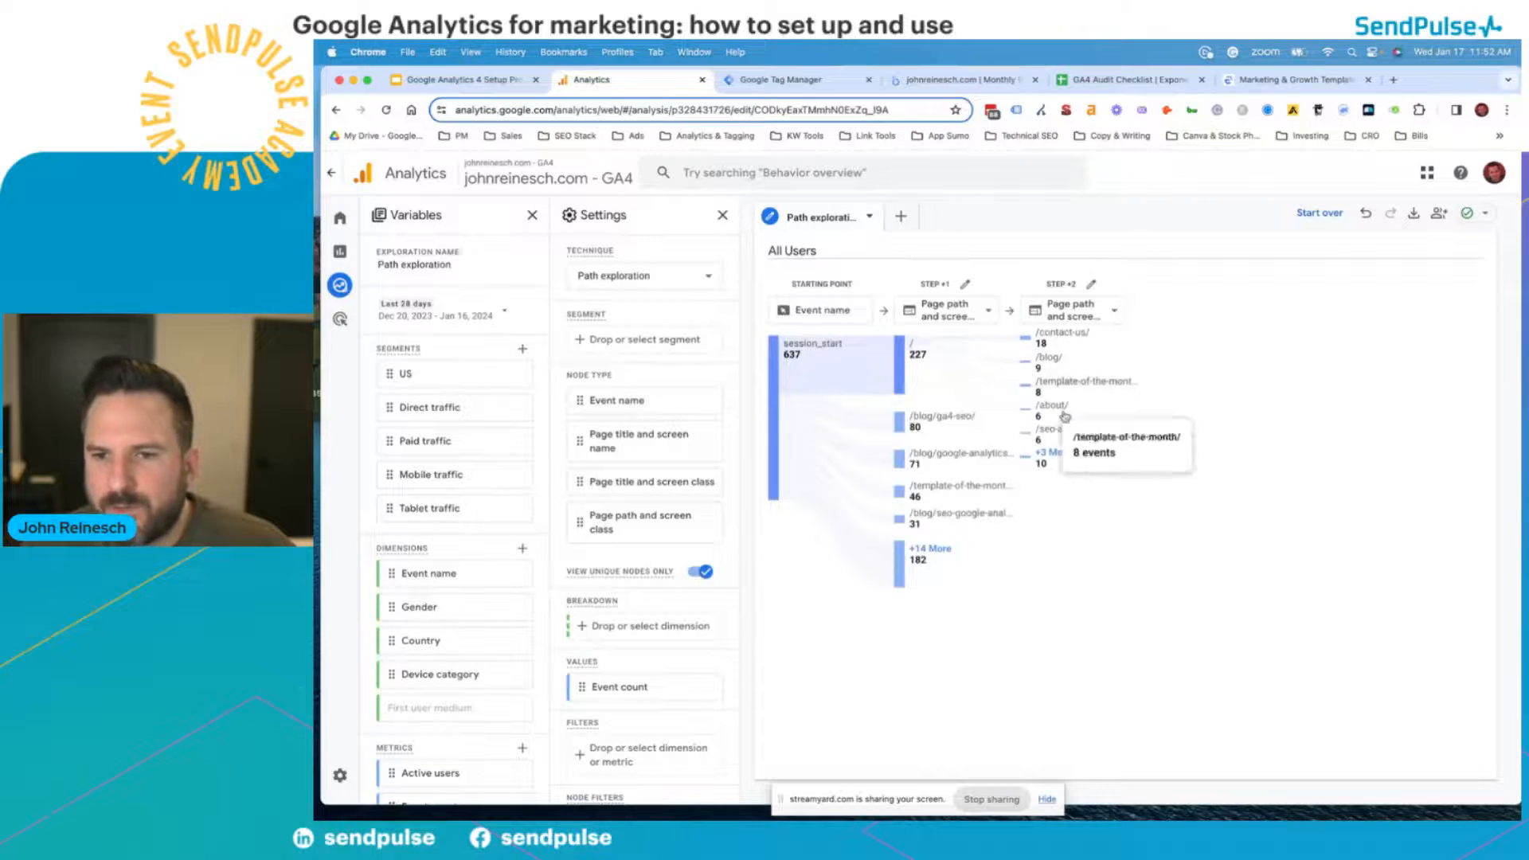
{"action": "mouse_move", "coordinate": [905, 364]}
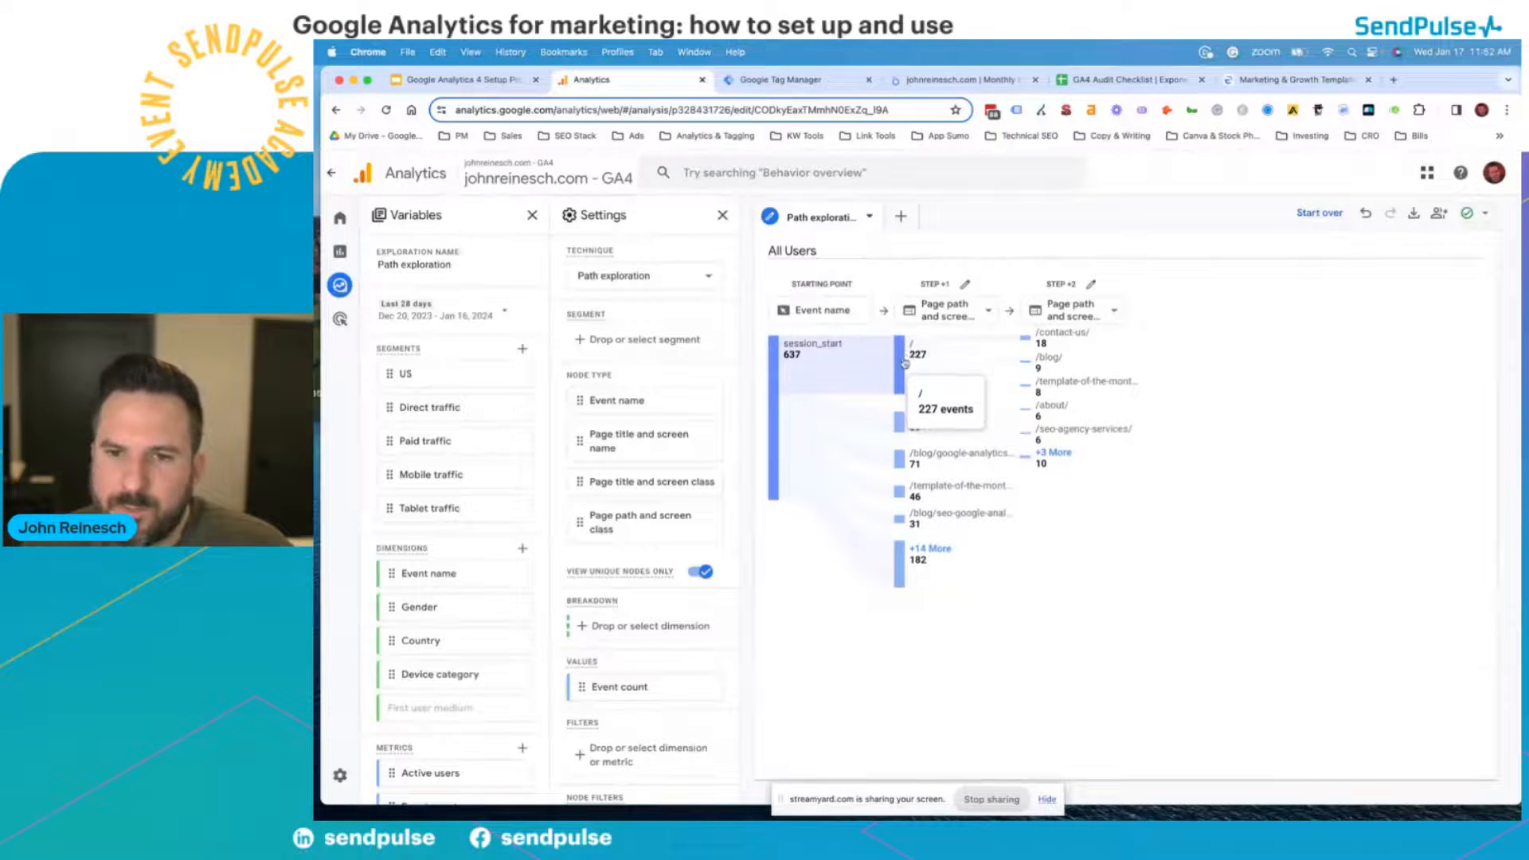
{"action": "mouse_move", "coordinate": [1049, 336]}
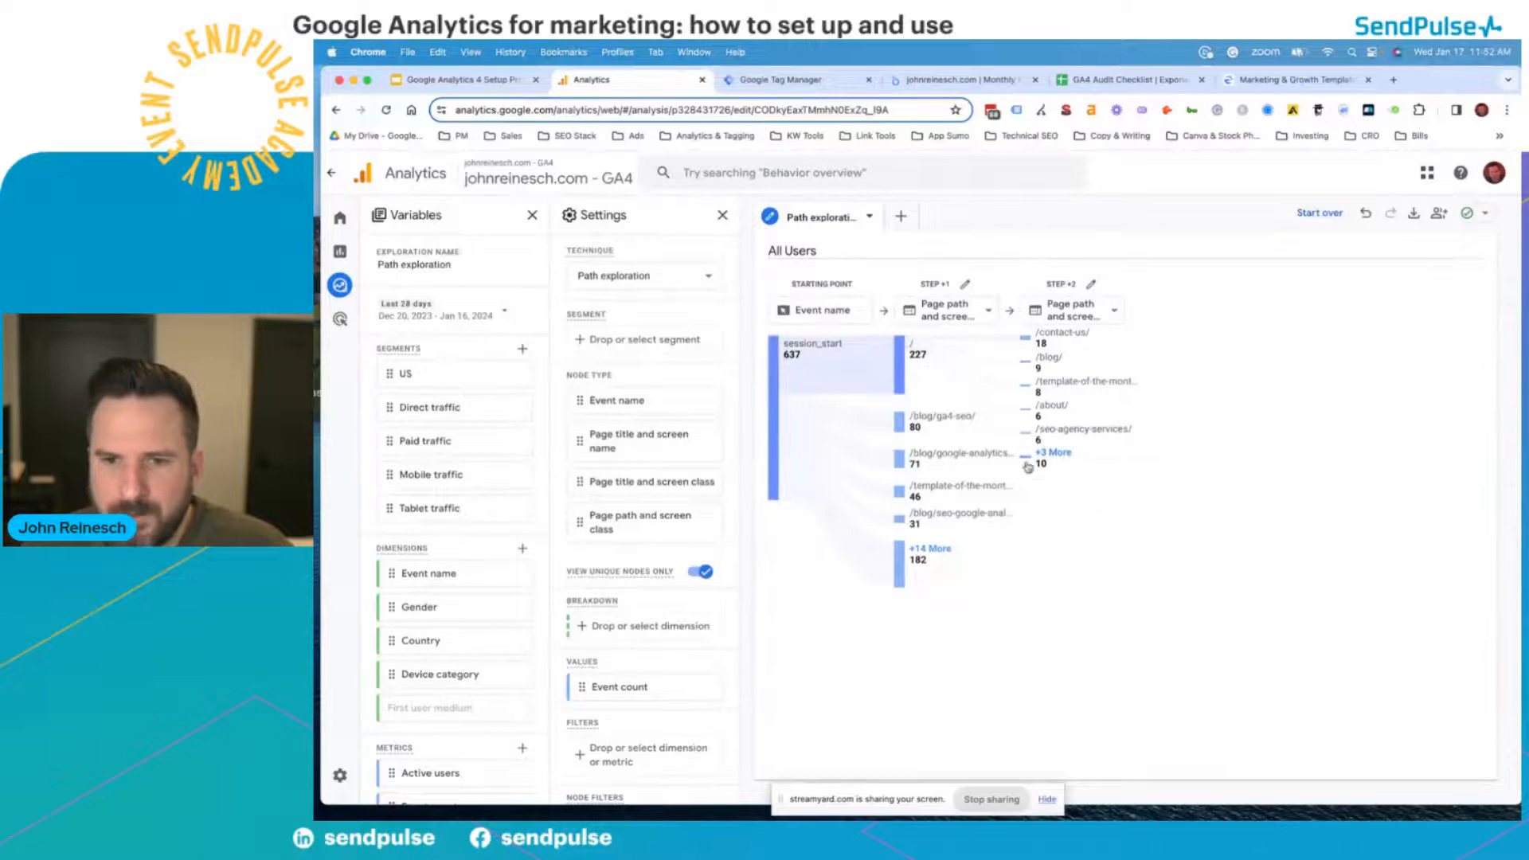
{"action": "left_click", "coordinate": [898, 426]}
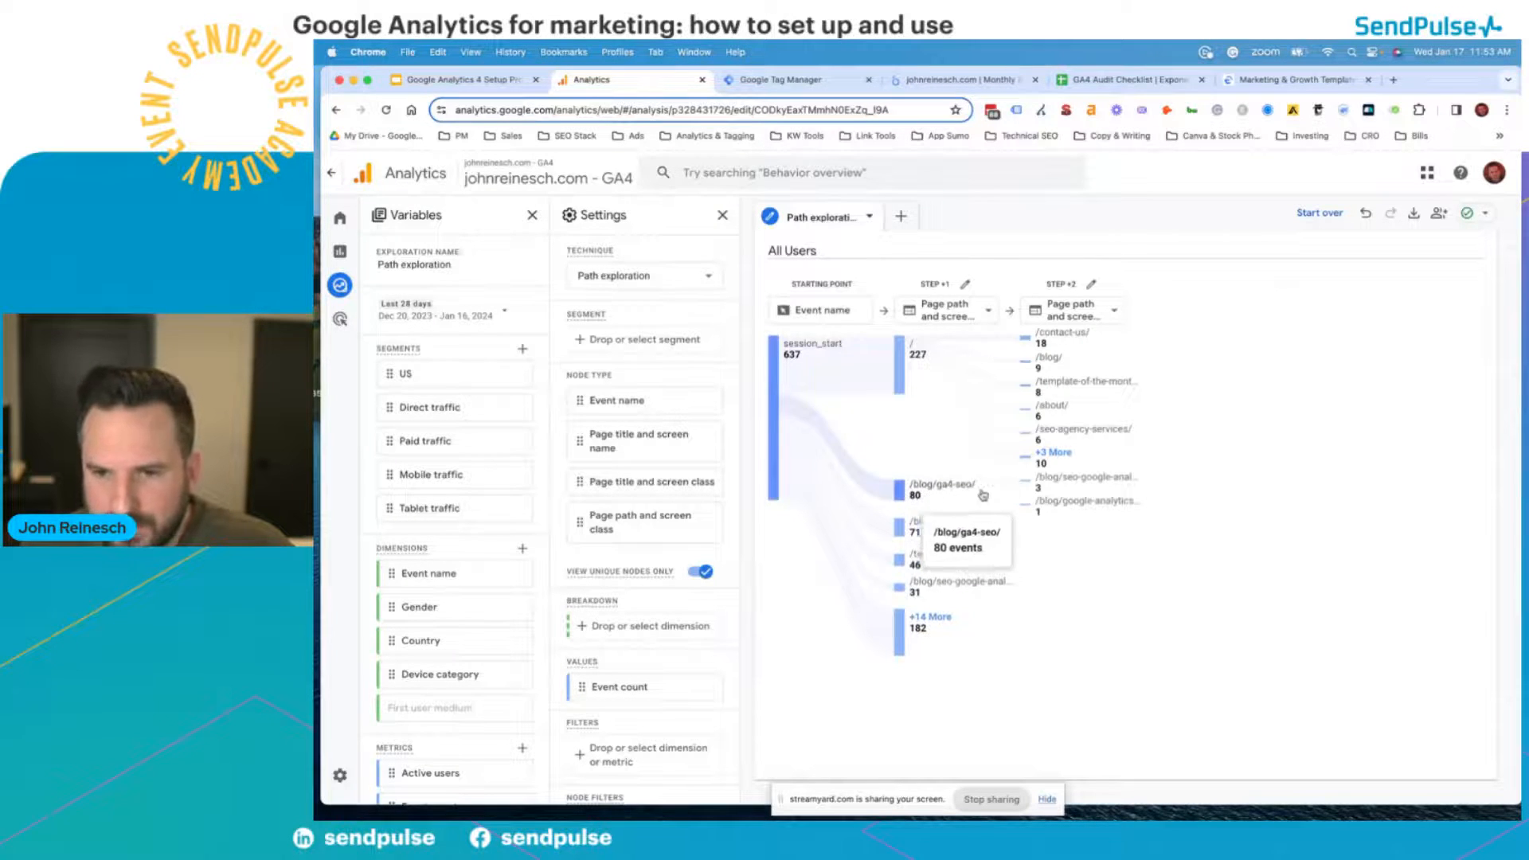
{"action": "mouse_move", "coordinate": [1047, 483]}
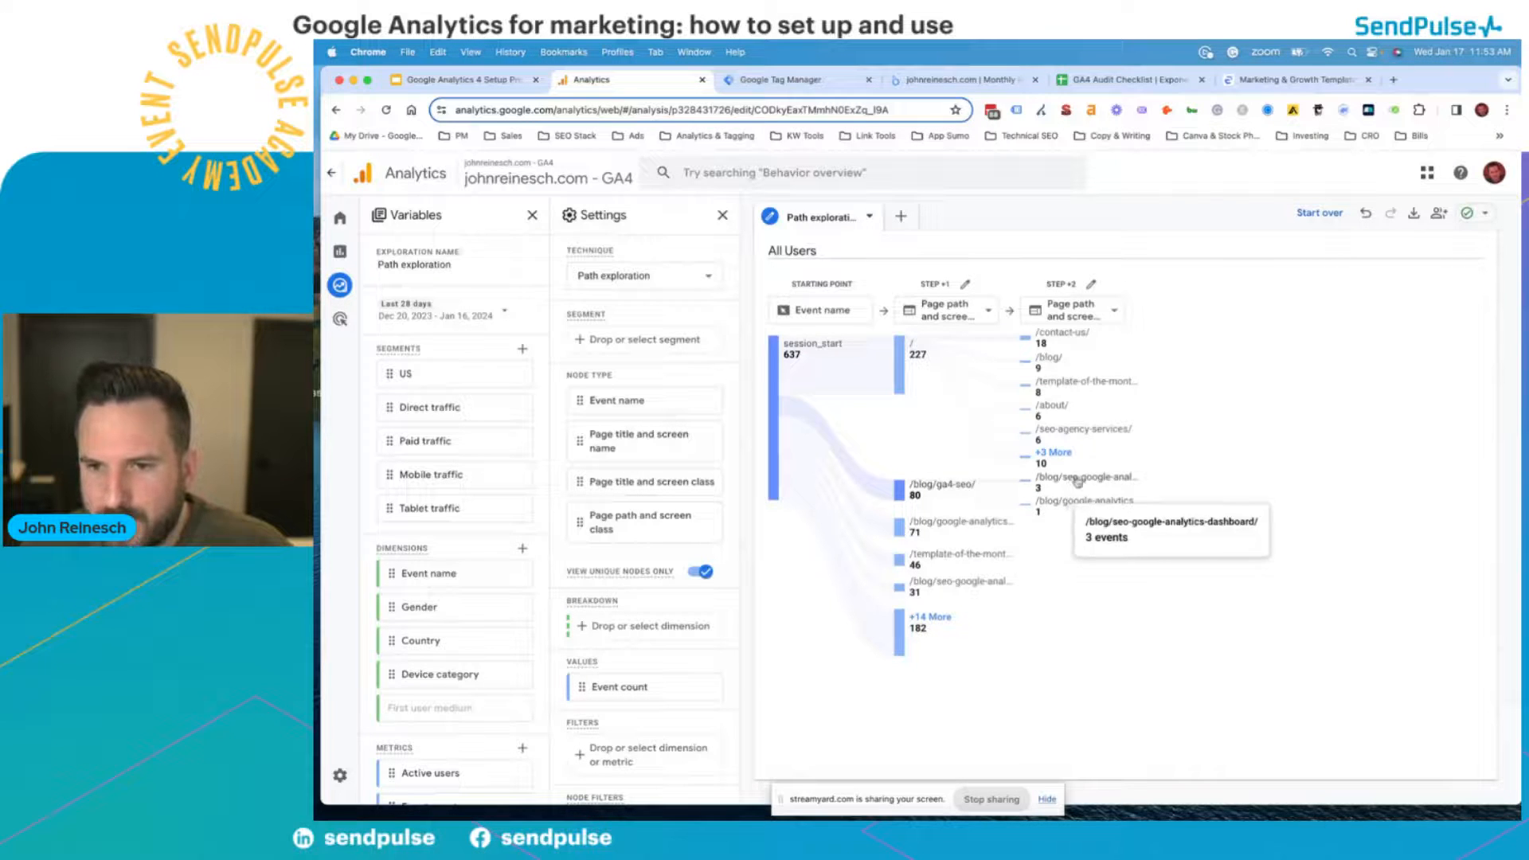
- Expand the /contact-us/ node of step +2 and examine the pages visited after it
{"action": "mouse_move", "coordinate": [947, 490]}
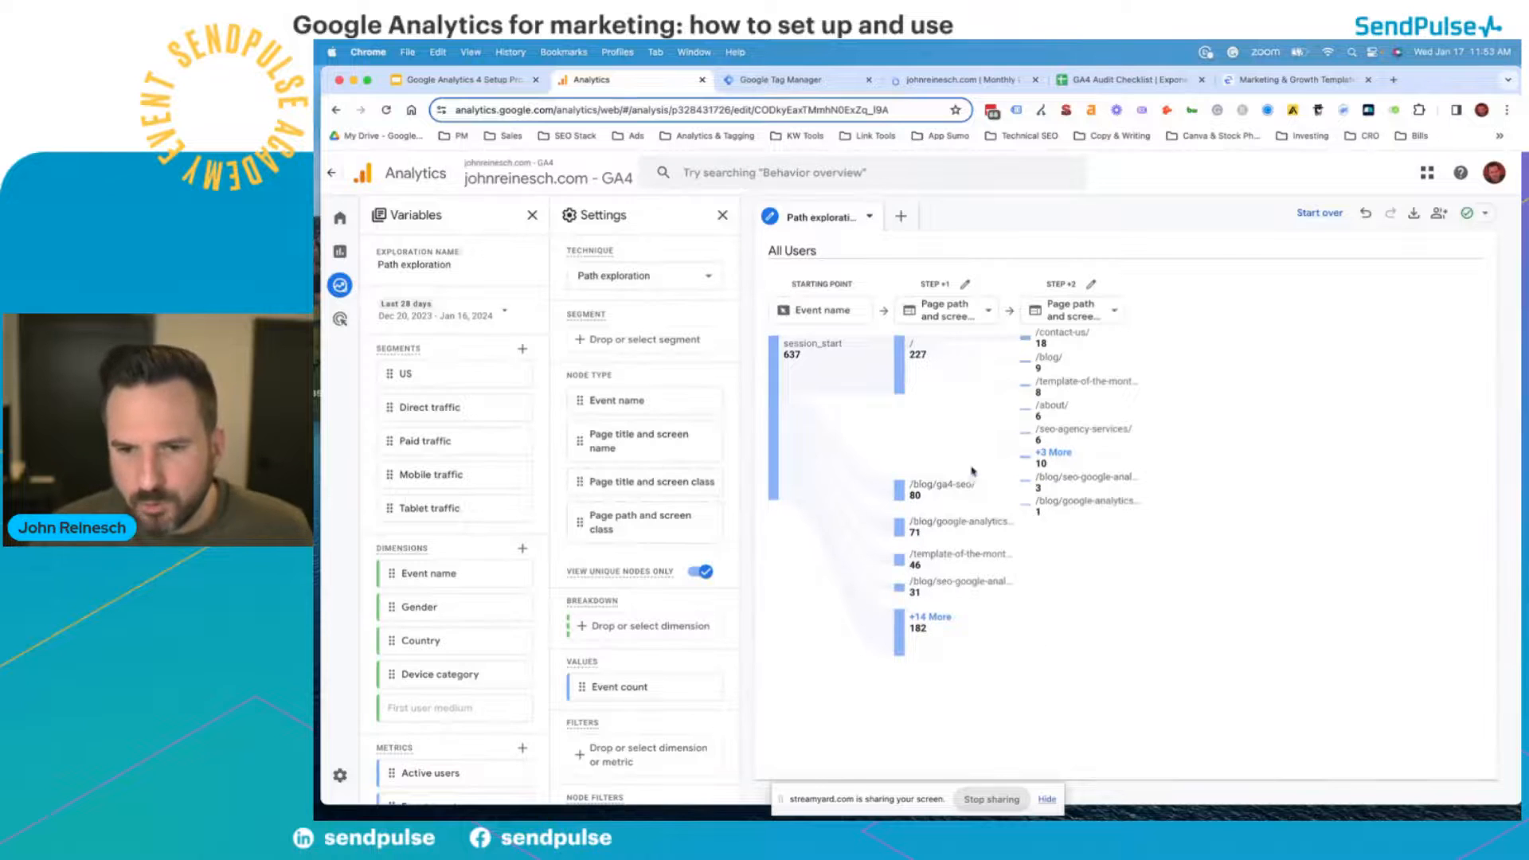
{"action": "left_click", "coordinate": [1032, 341]}
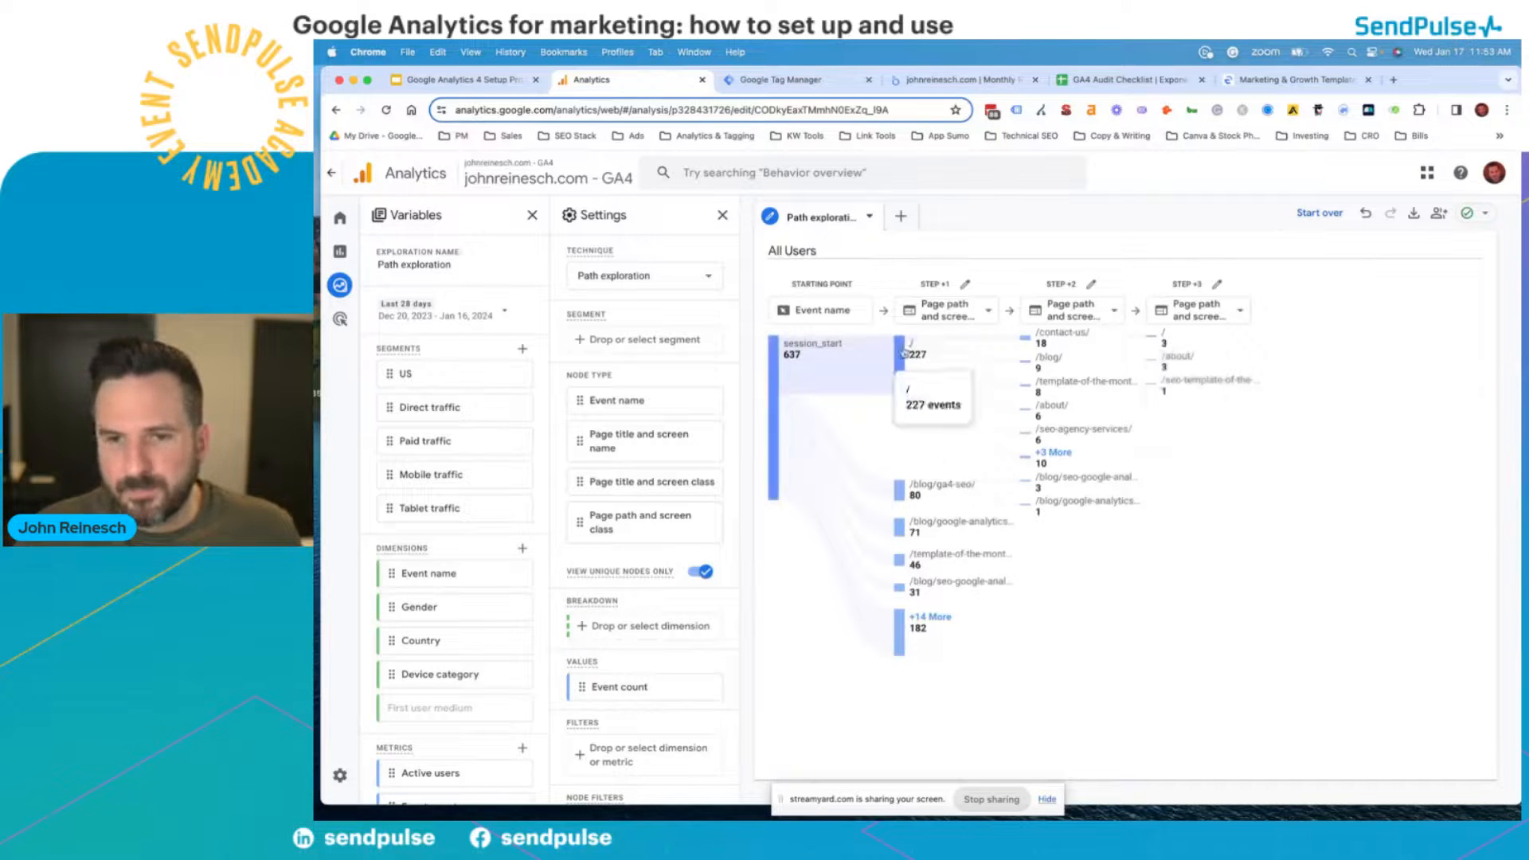
{"action": "mouse_move", "coordinate": [1055, 341]}
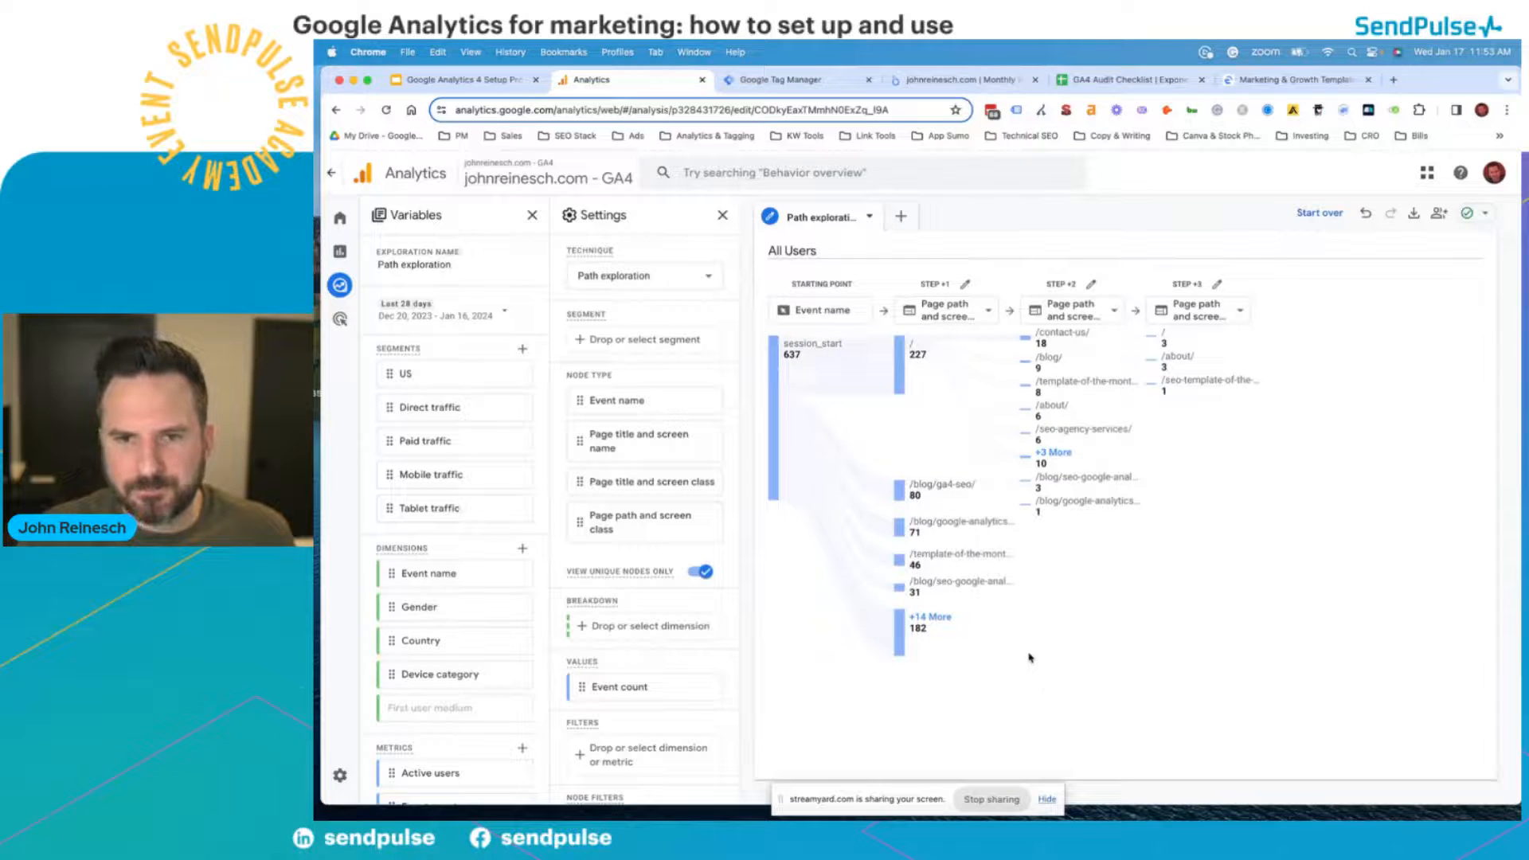
- Limit the nodes shown in step +1 to /blog/ga4-seo/ only
{"action": "left_click", "coordinate": [970, 285]}
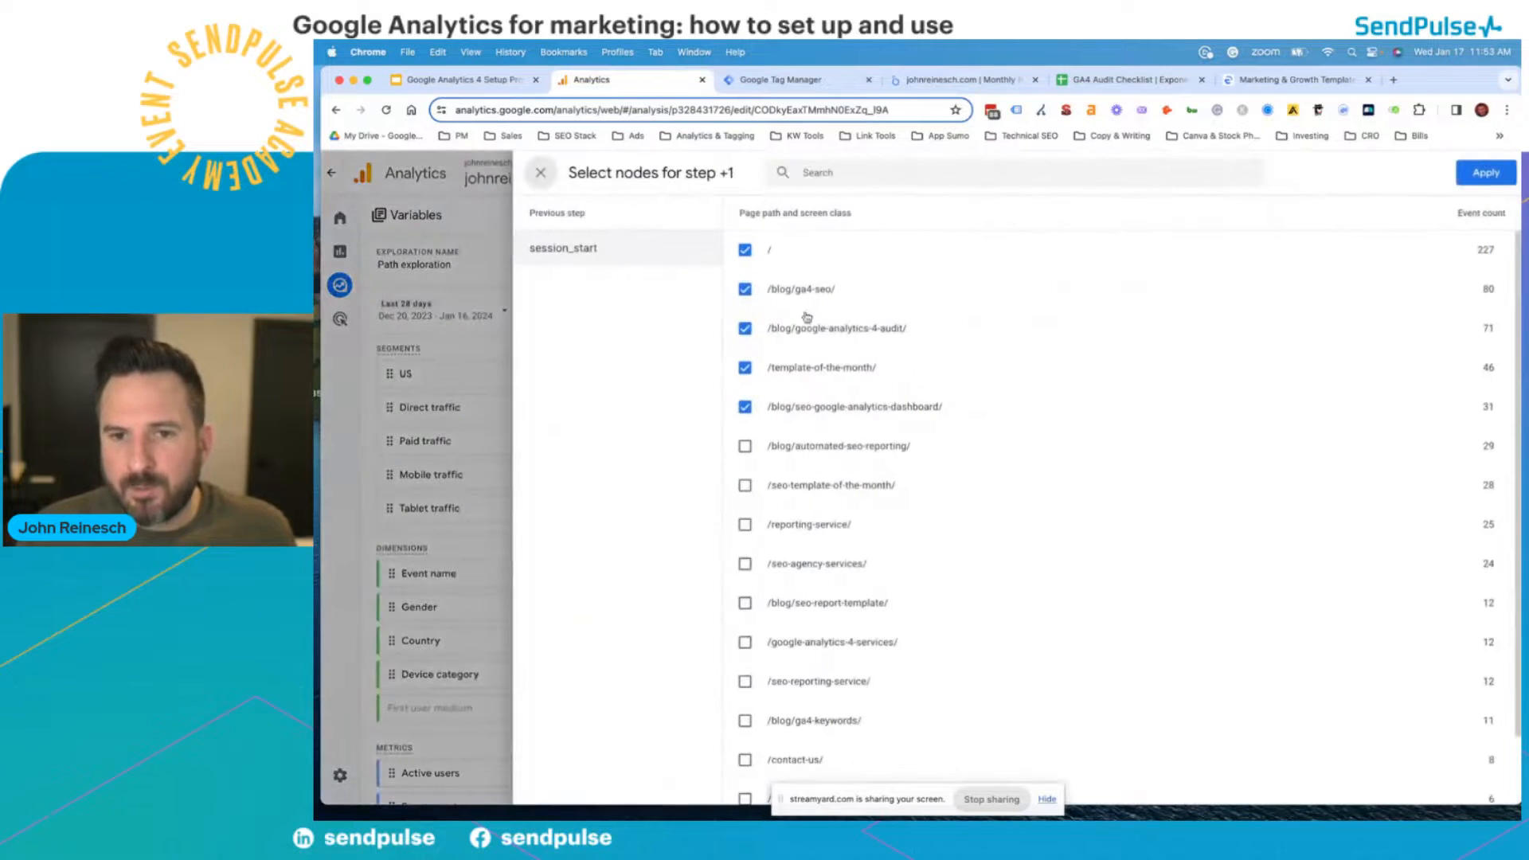
{"action": "left_click", "coordinate": [744, 250]}
{"action": "left_click", "coordinate": [745, 328]}
{"action": "left_click", "coordinate": [744, 368]}
{"action": "left_click", "coordinate": [744, 407]}
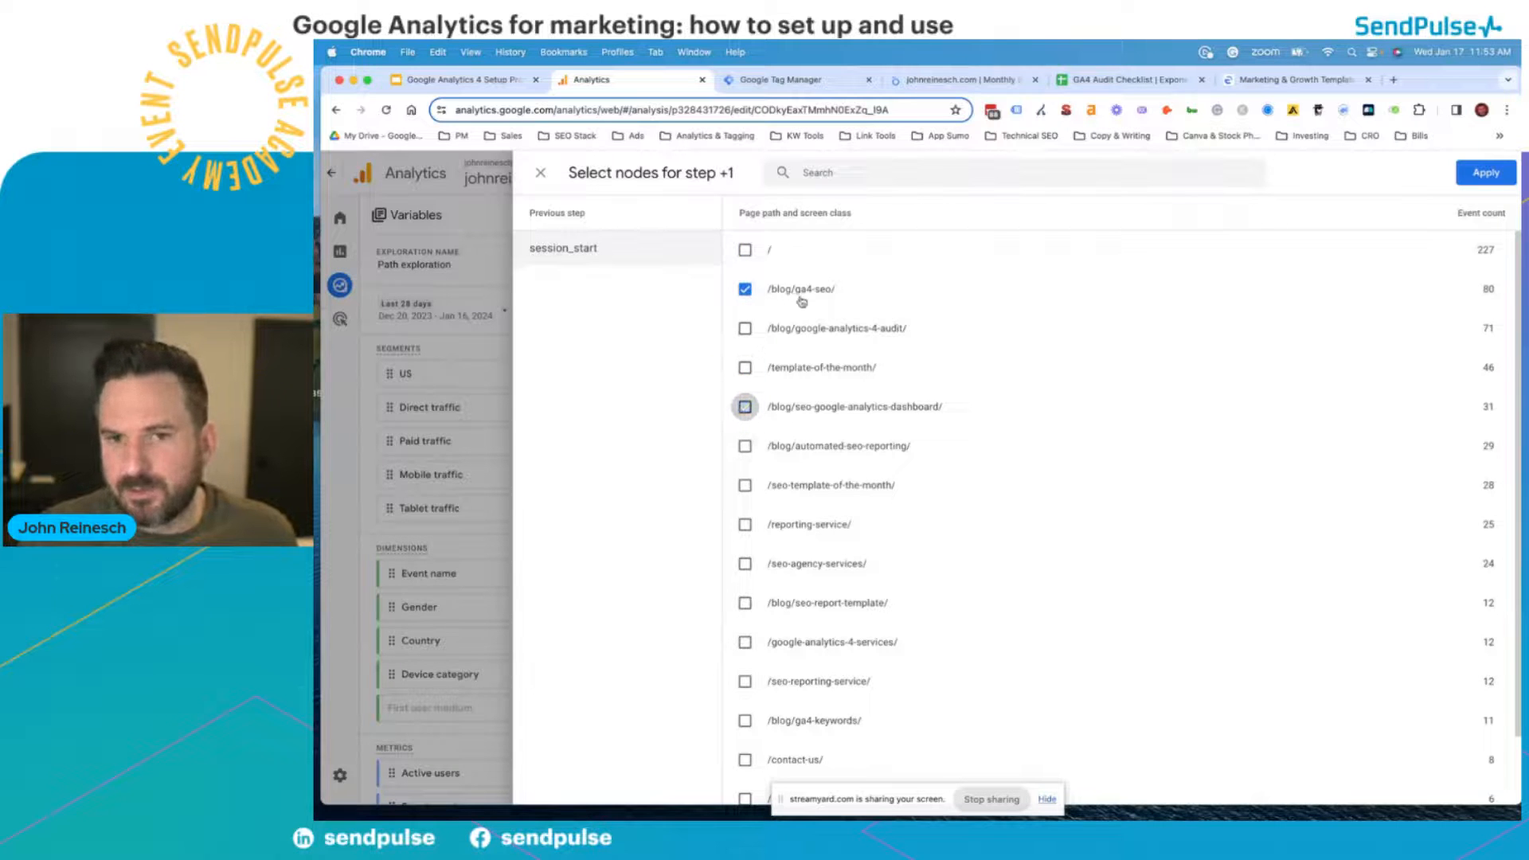
{"action": "left_click", "coordinate": [1486, 173]}
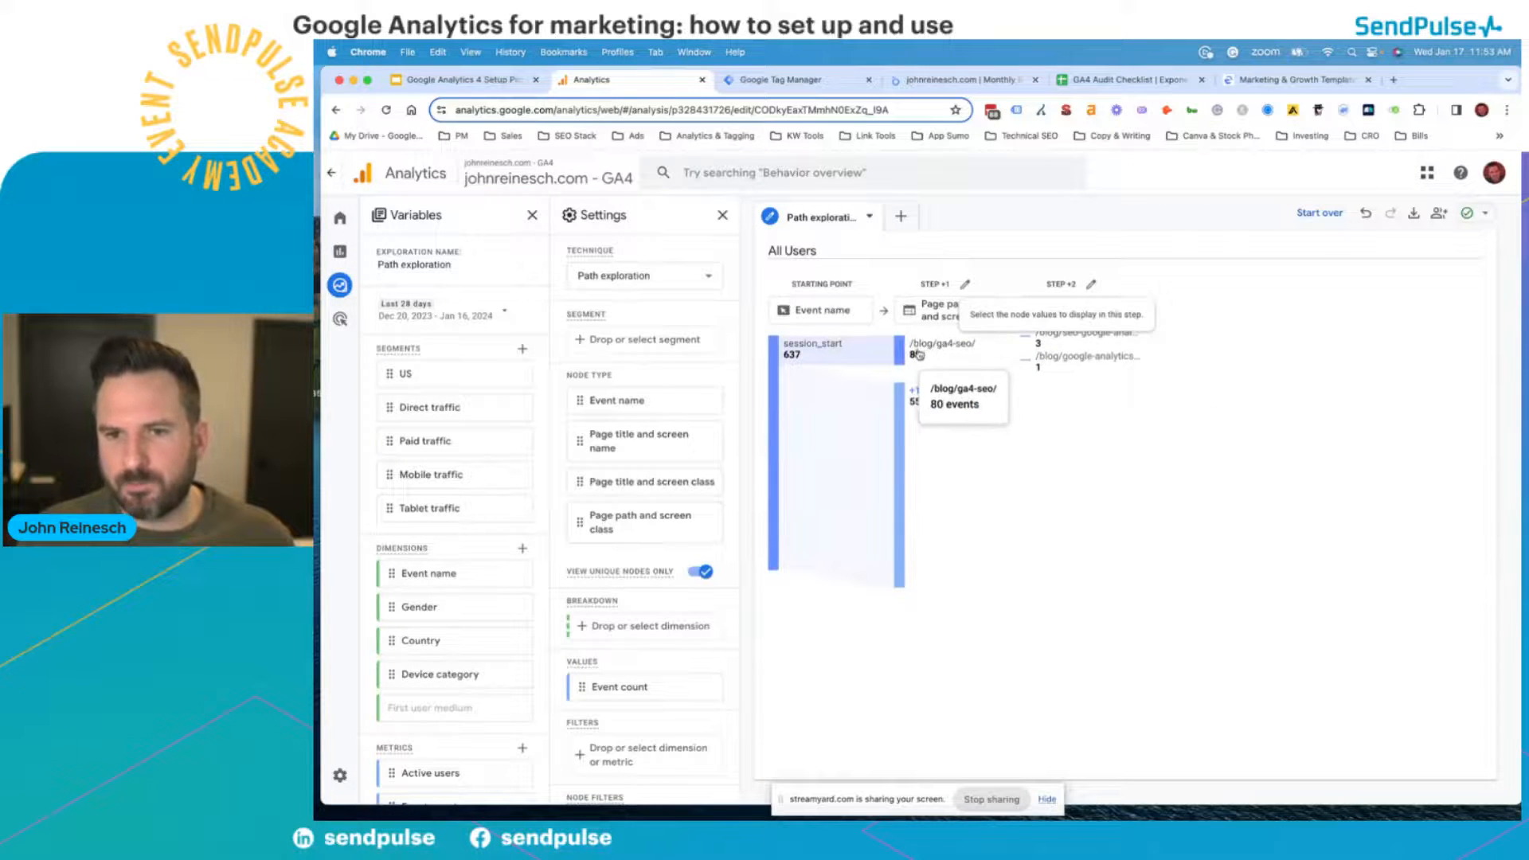
- Rename the exploration as "ga4-seo blog Path exploration" and return to the Explorations list
{"action": "left_click", "coordinate": [380, 266]}
{"action": "type", "text": "gaw"}
{"action": "key", "text": "BackSpace"}
{"action": "type", "text": "4-seo blog"}
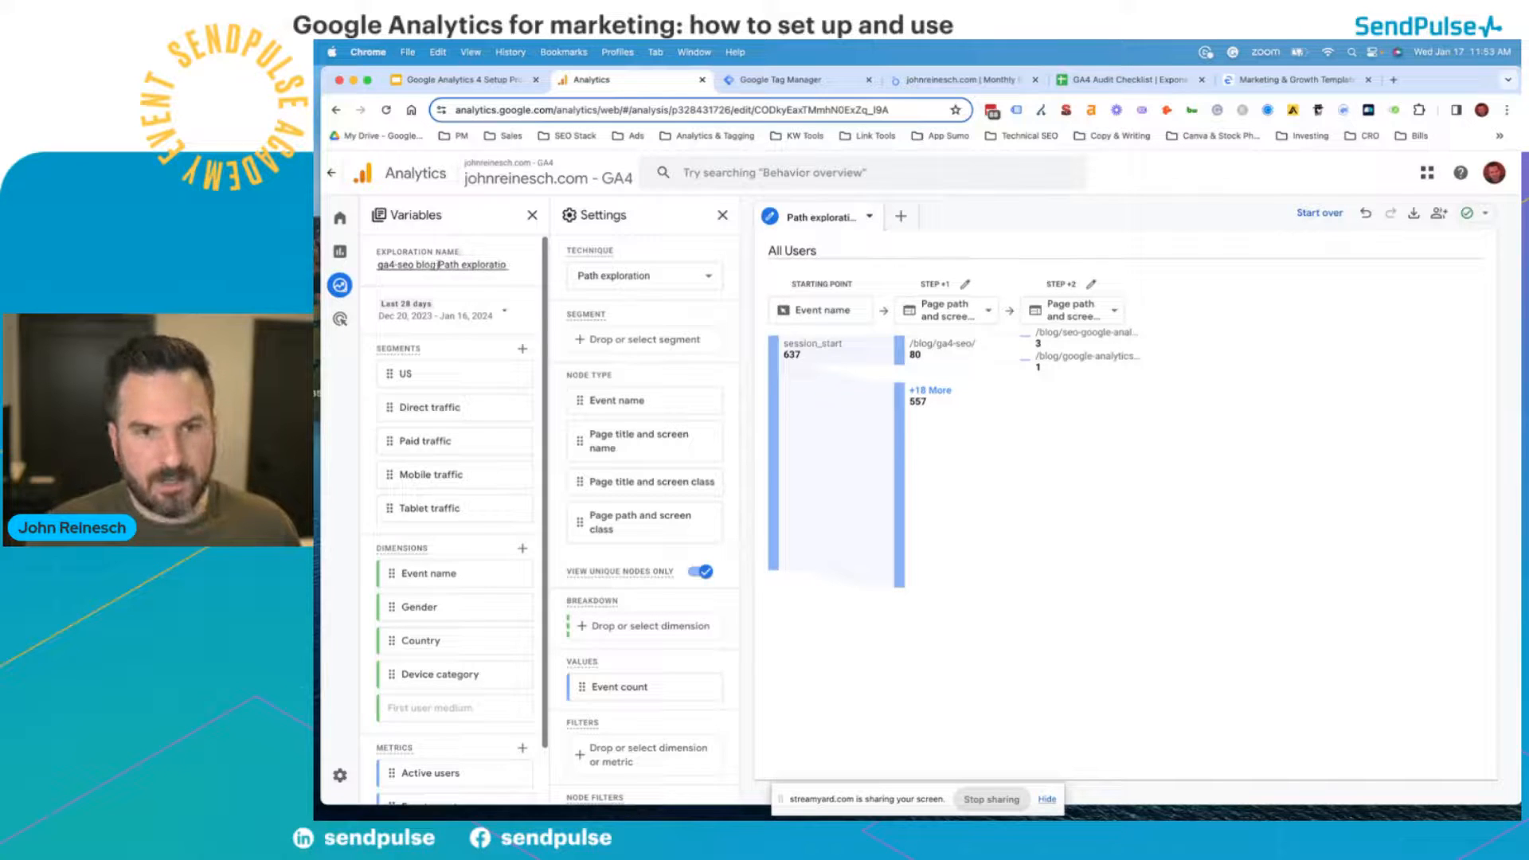
{"action": "left_click", "coordinate": [331, 173]}
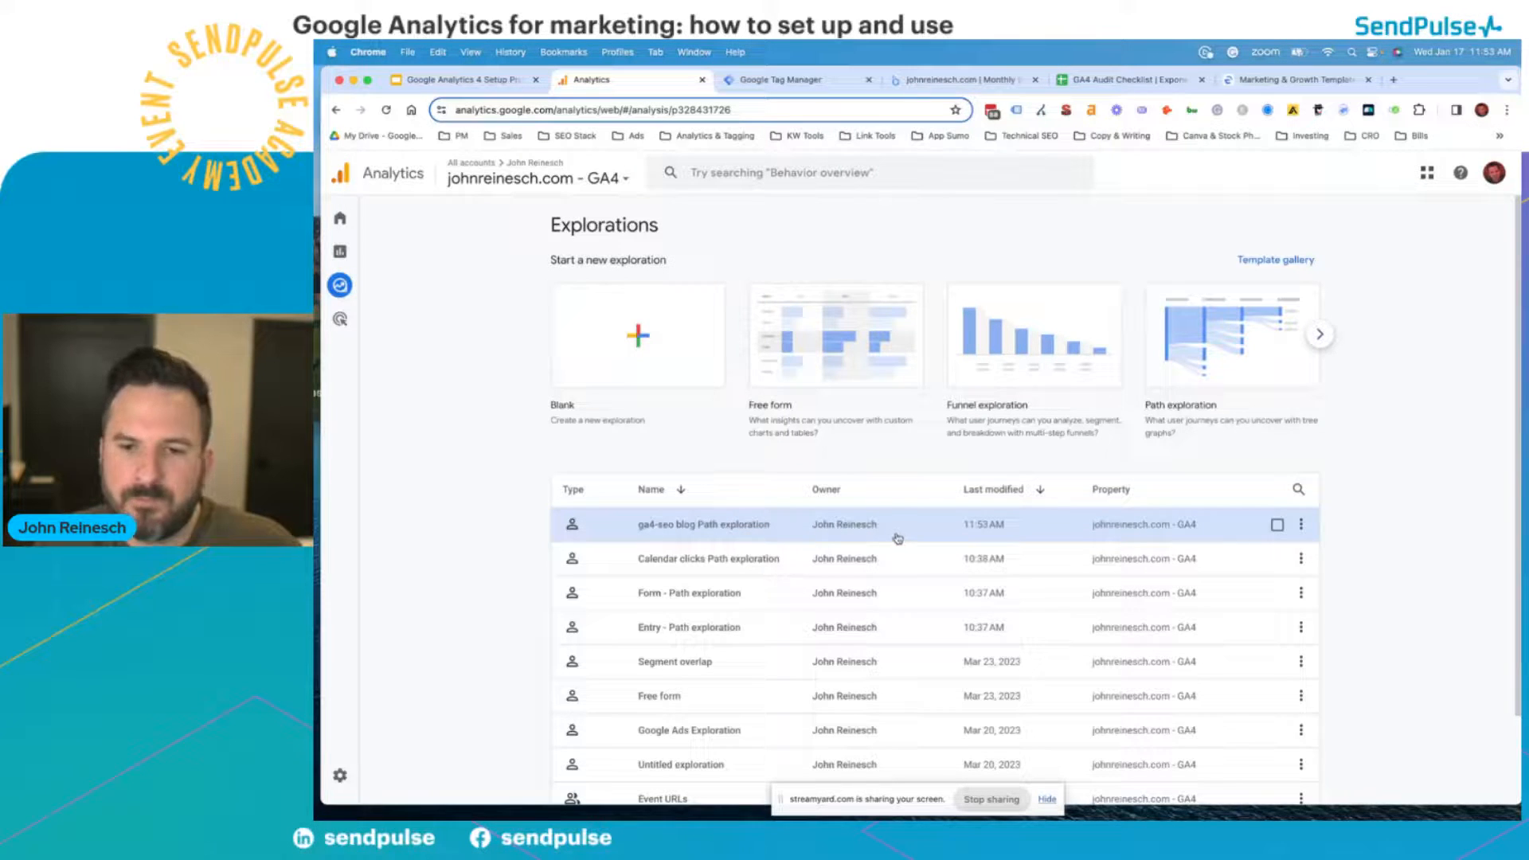
- Create a new path exploration, restarted from scratch with the form_submission event as its ending point
{"action": "left_click", "coordinate": [1208, 359]}
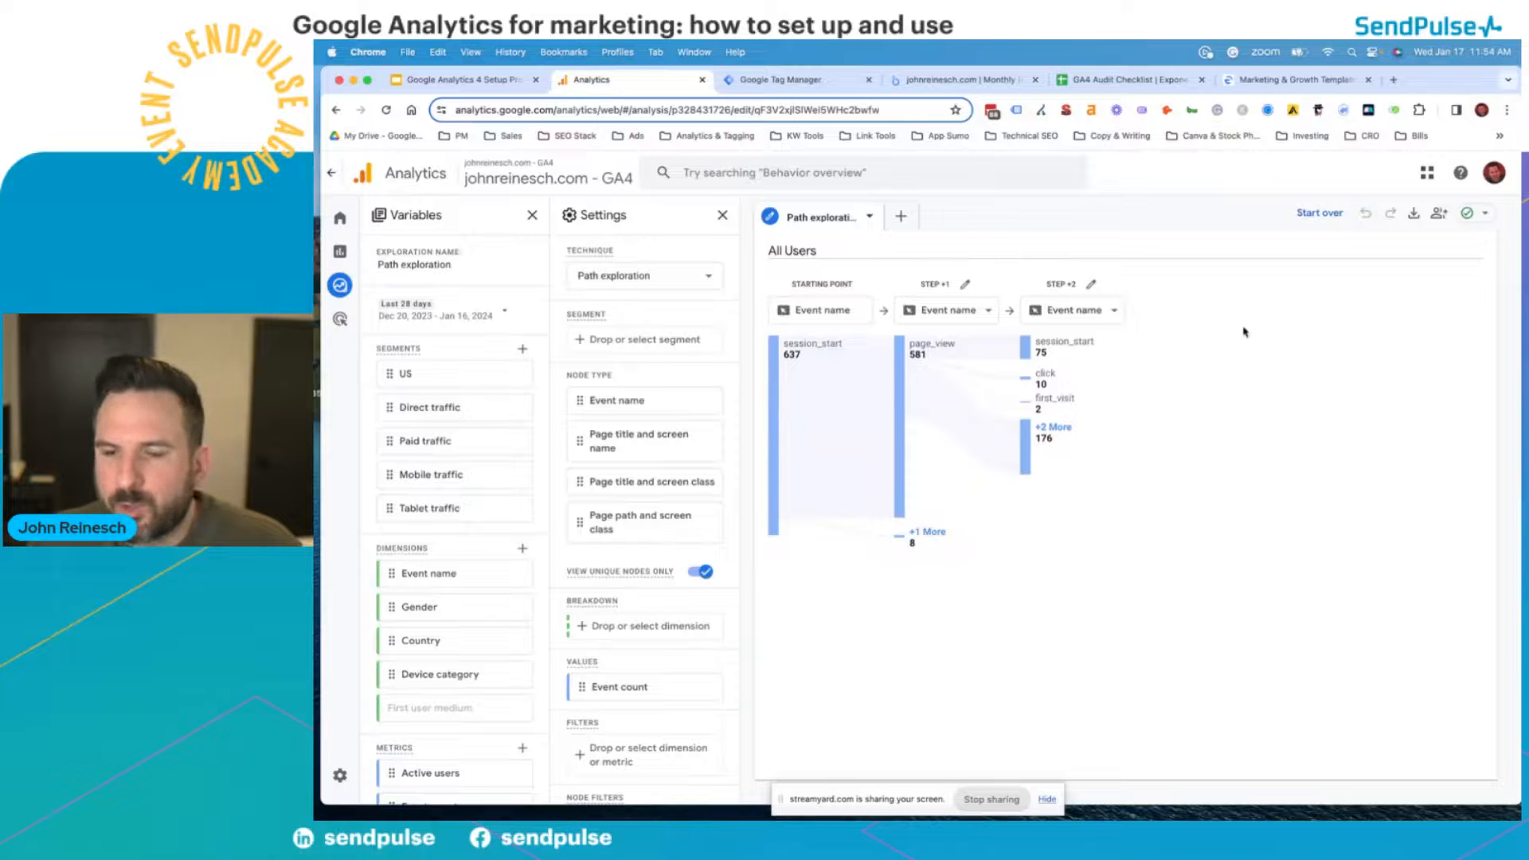
{"action": "left_click", "coordinate": [1310, 213]}
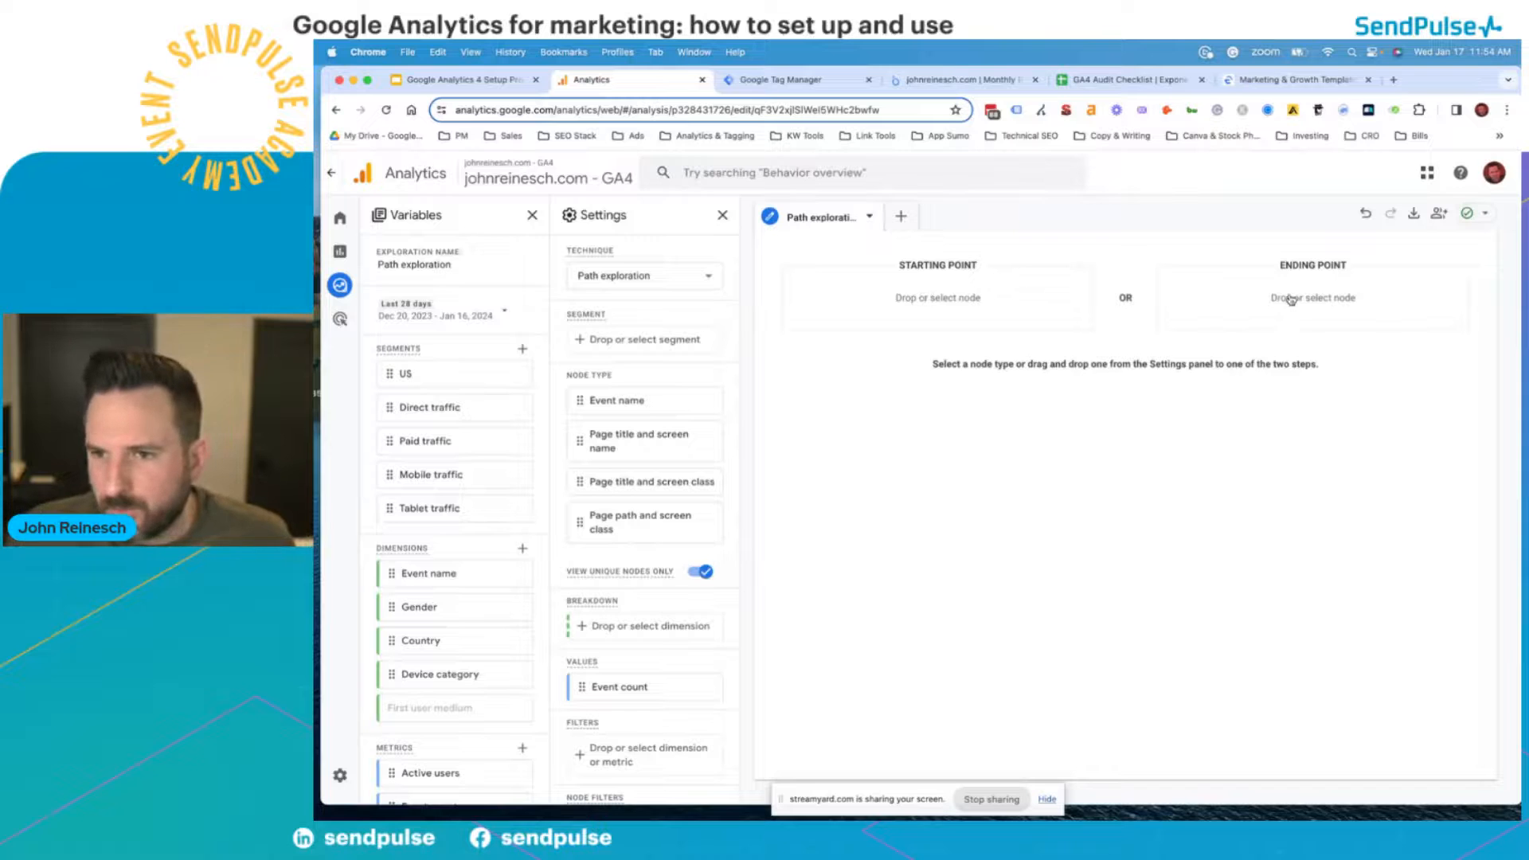
{"action": "left_click", "coordinate": [1291, 299]}
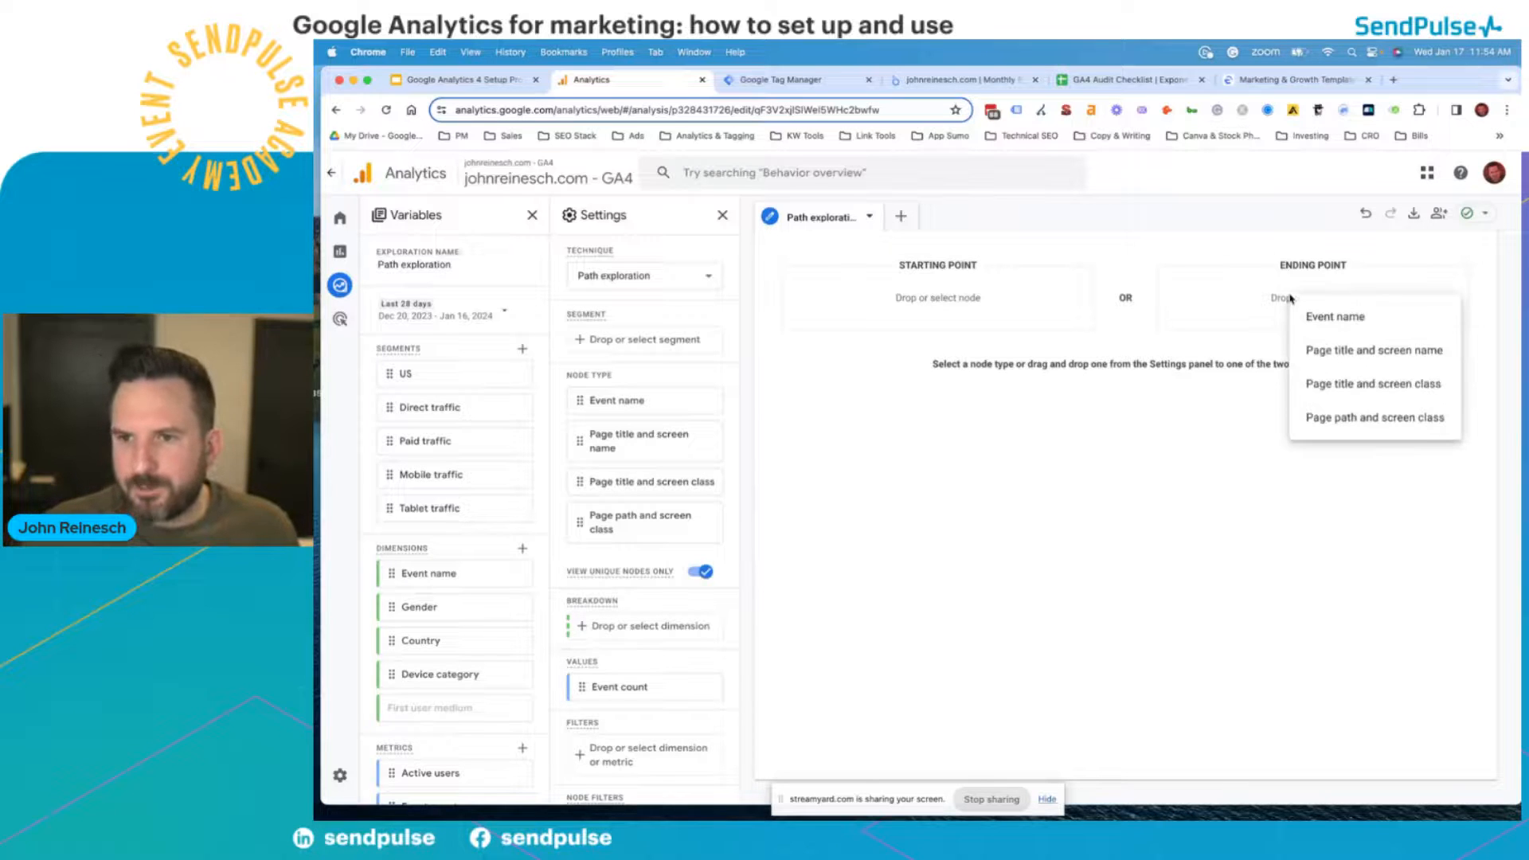
{"action": "left_click", "coordinate": [1337, 318]}
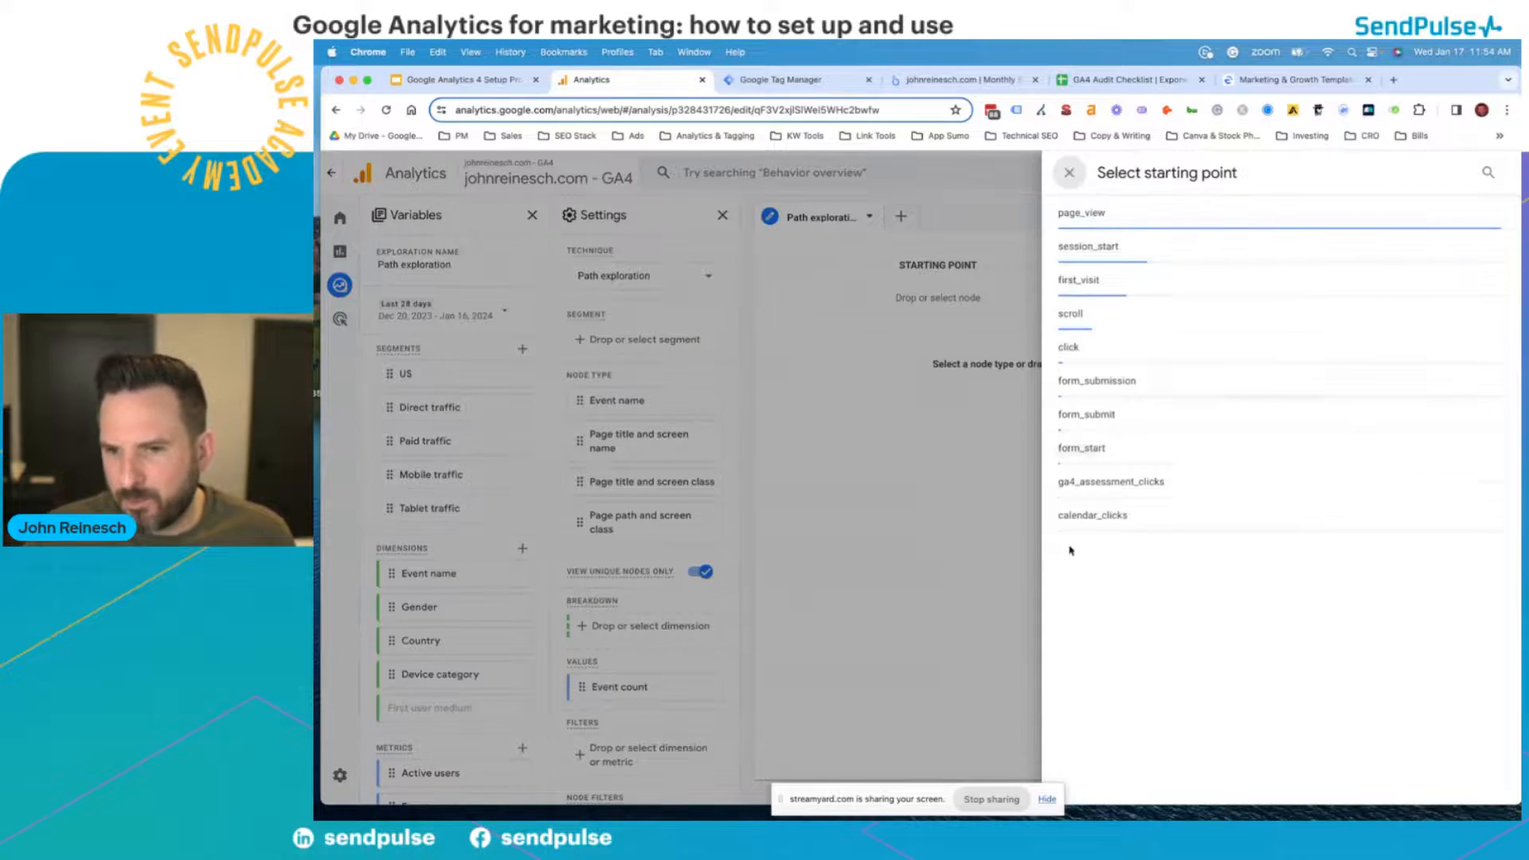
{"action": "left_click", "coordinate": [1085, 382]}
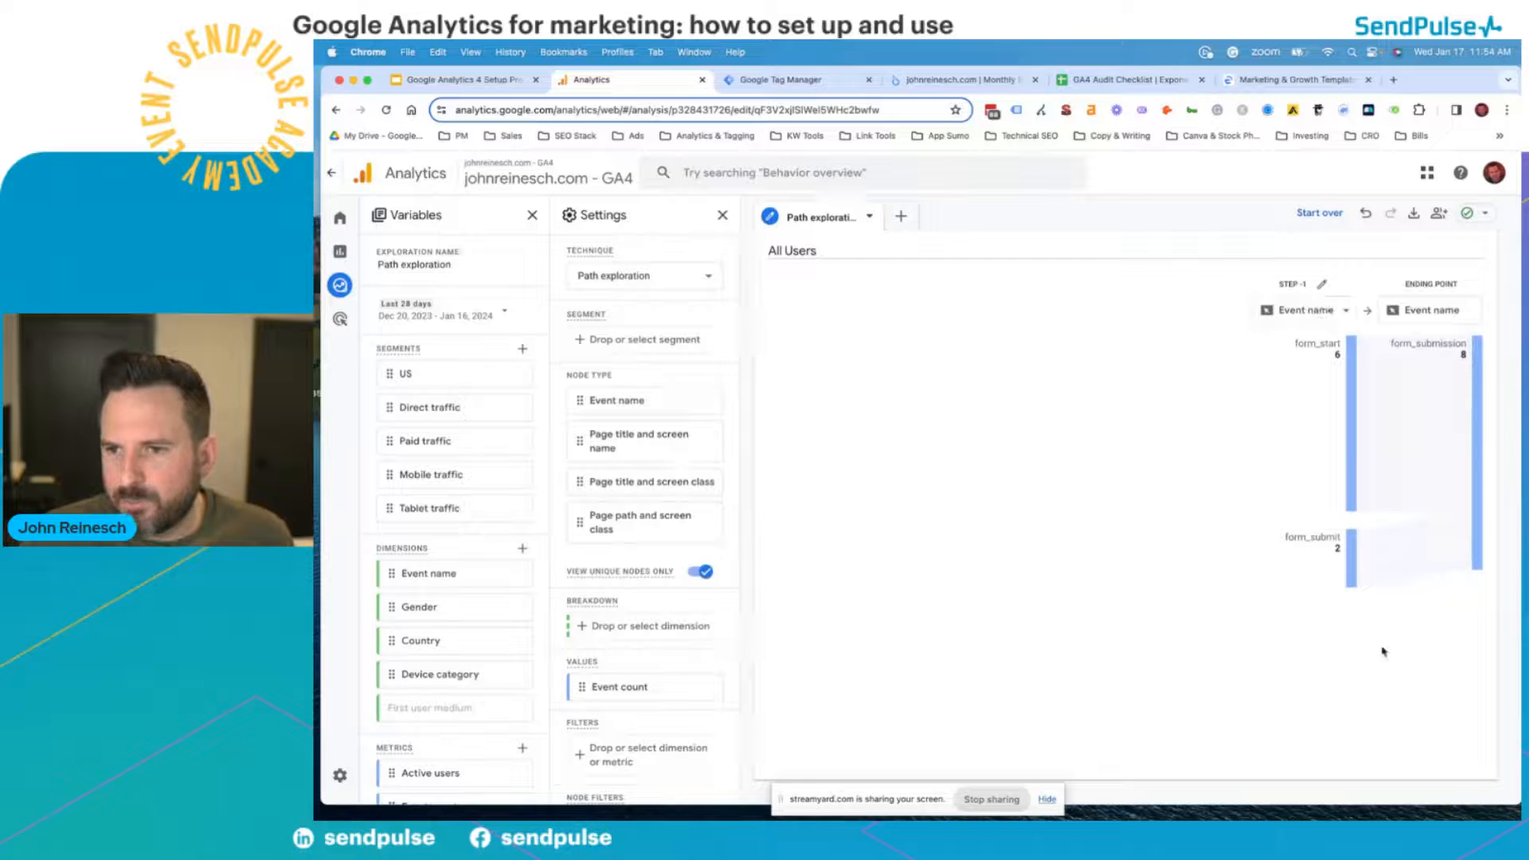
- Set the exploration's date range to Oct 1, 2023 - Jan 9, 2024
{"action": "left_click", "coordinate": [441, 312]}
{"action": "scroll", "coordinate": [621, 465], "scroll_direction": "up", "scroll_amount": 5}
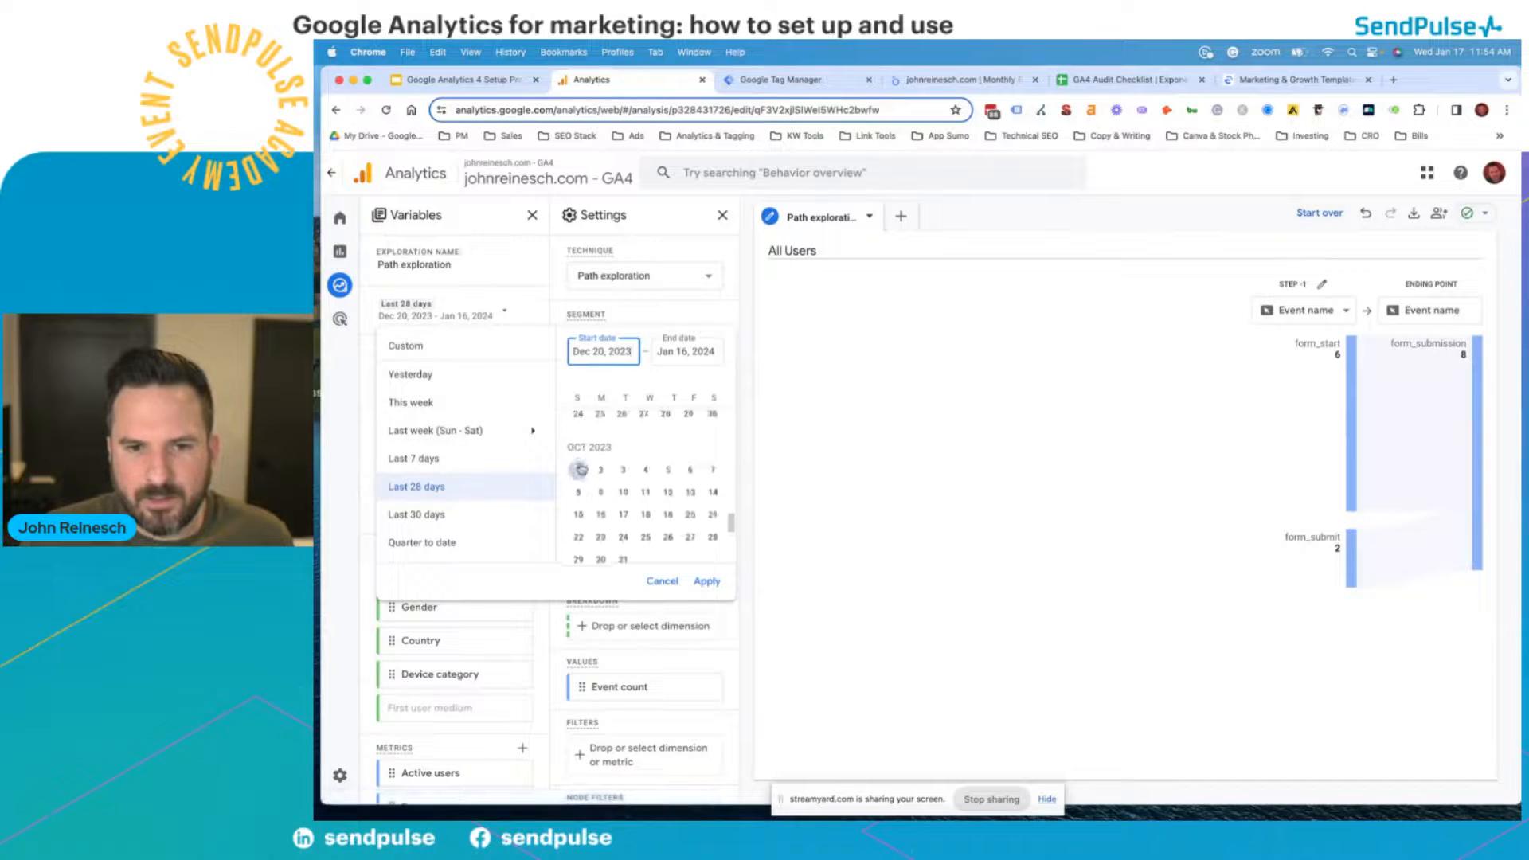
{"action": "left_click", "coordinate": [581, 470]}
{"action": "scroll", "coordinate": [625, 478], "scroll_direction": "down", "scroll_amount": 6}
{"action": "left_click", "coordinate": [624, 485]}
{"action": "left_click", "coordinate": [706, 582]}
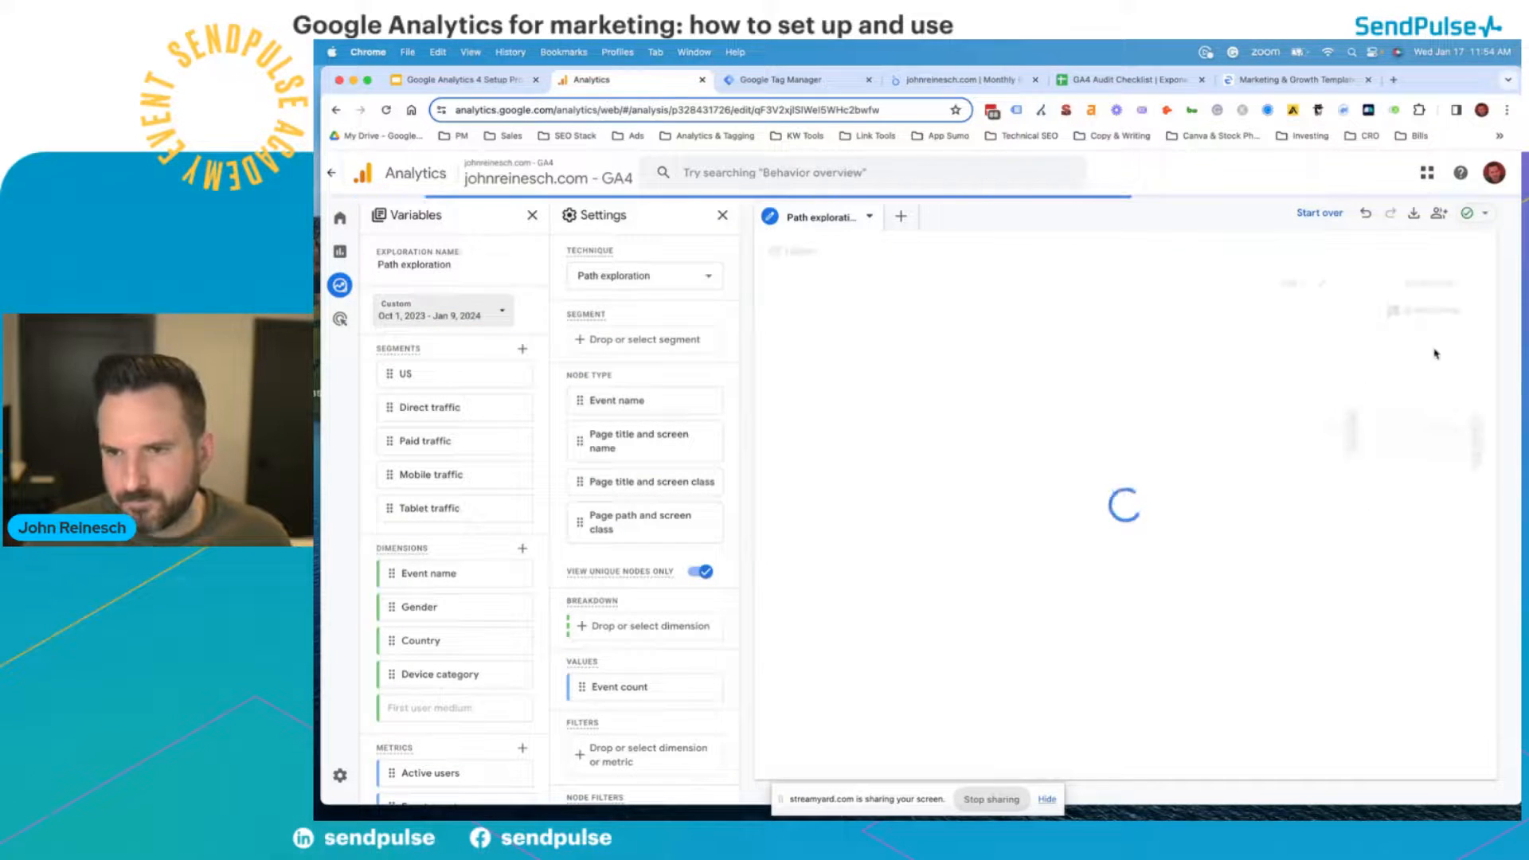
- Set the node type of step -1 to Page path and screen class
{"action": "left_click", "coordinate": [1306, 310]}
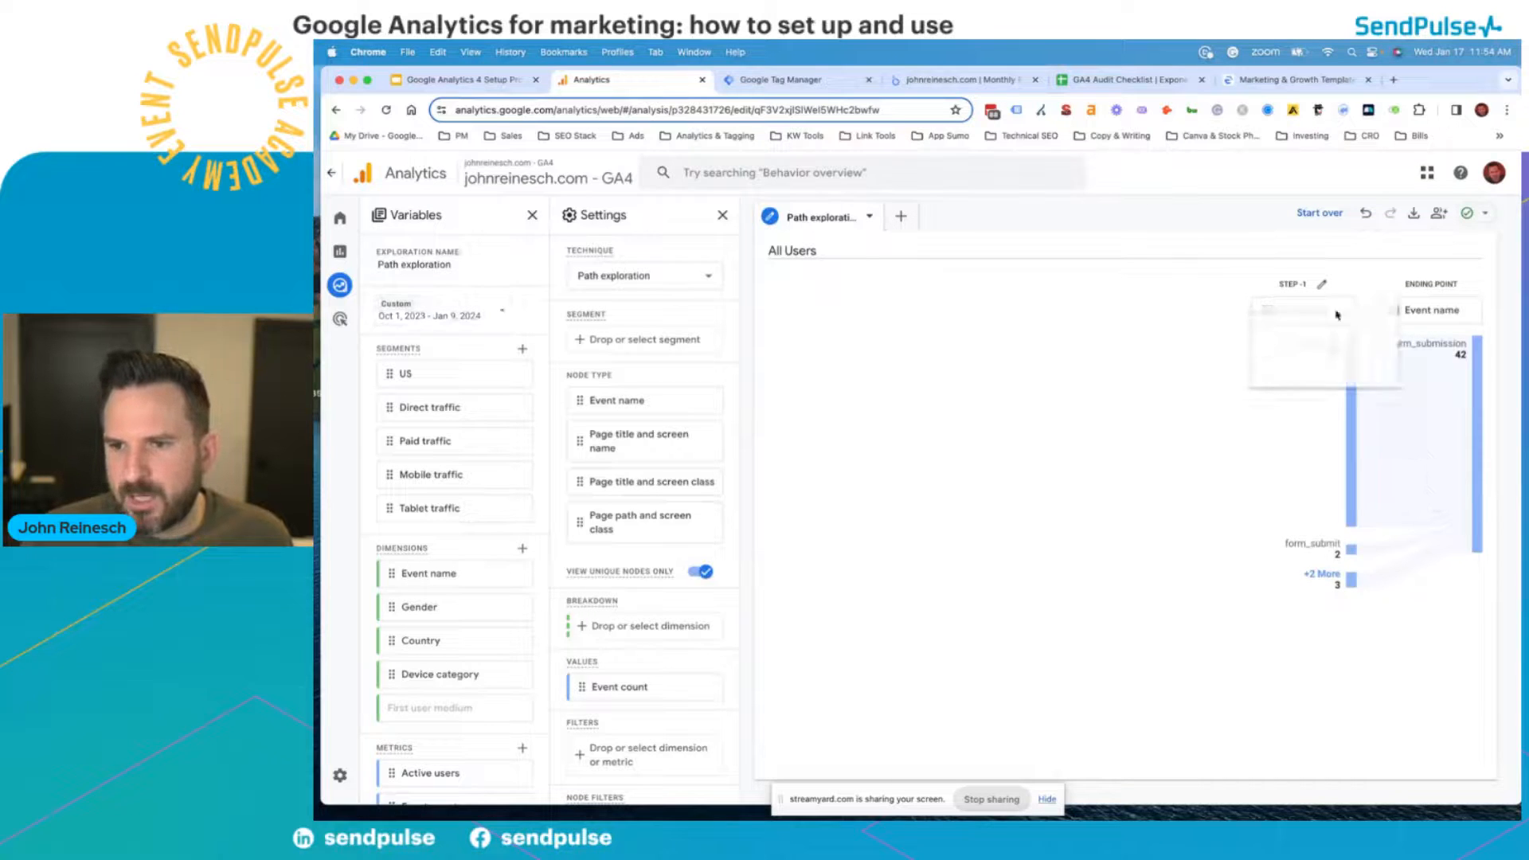
{"action": "left_click", "coordinate": [1292, 385]}
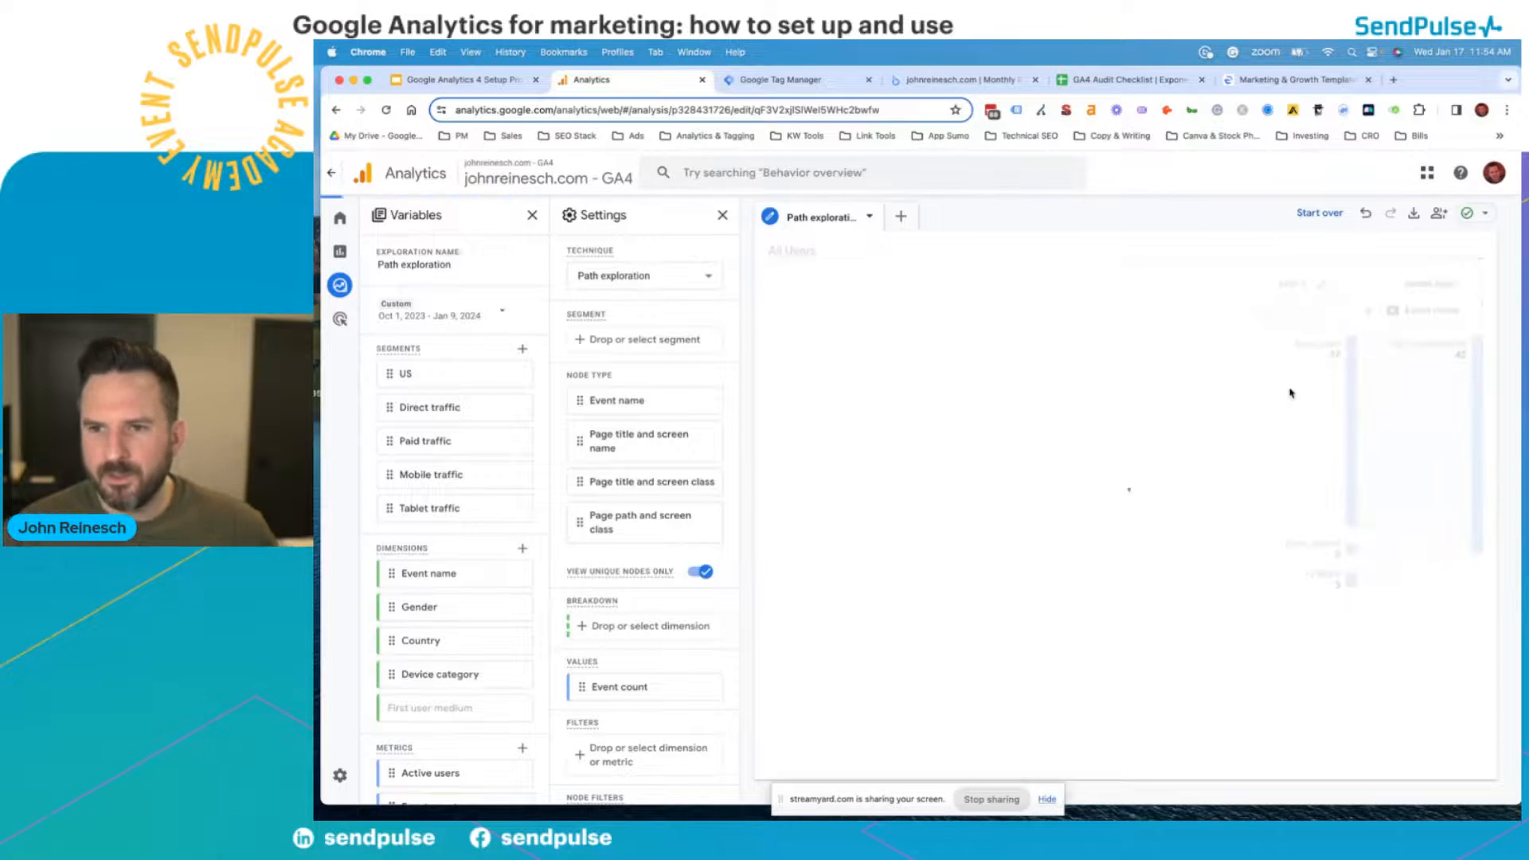
{"action": "mouse_move", "coordinate": [1327, 355]}
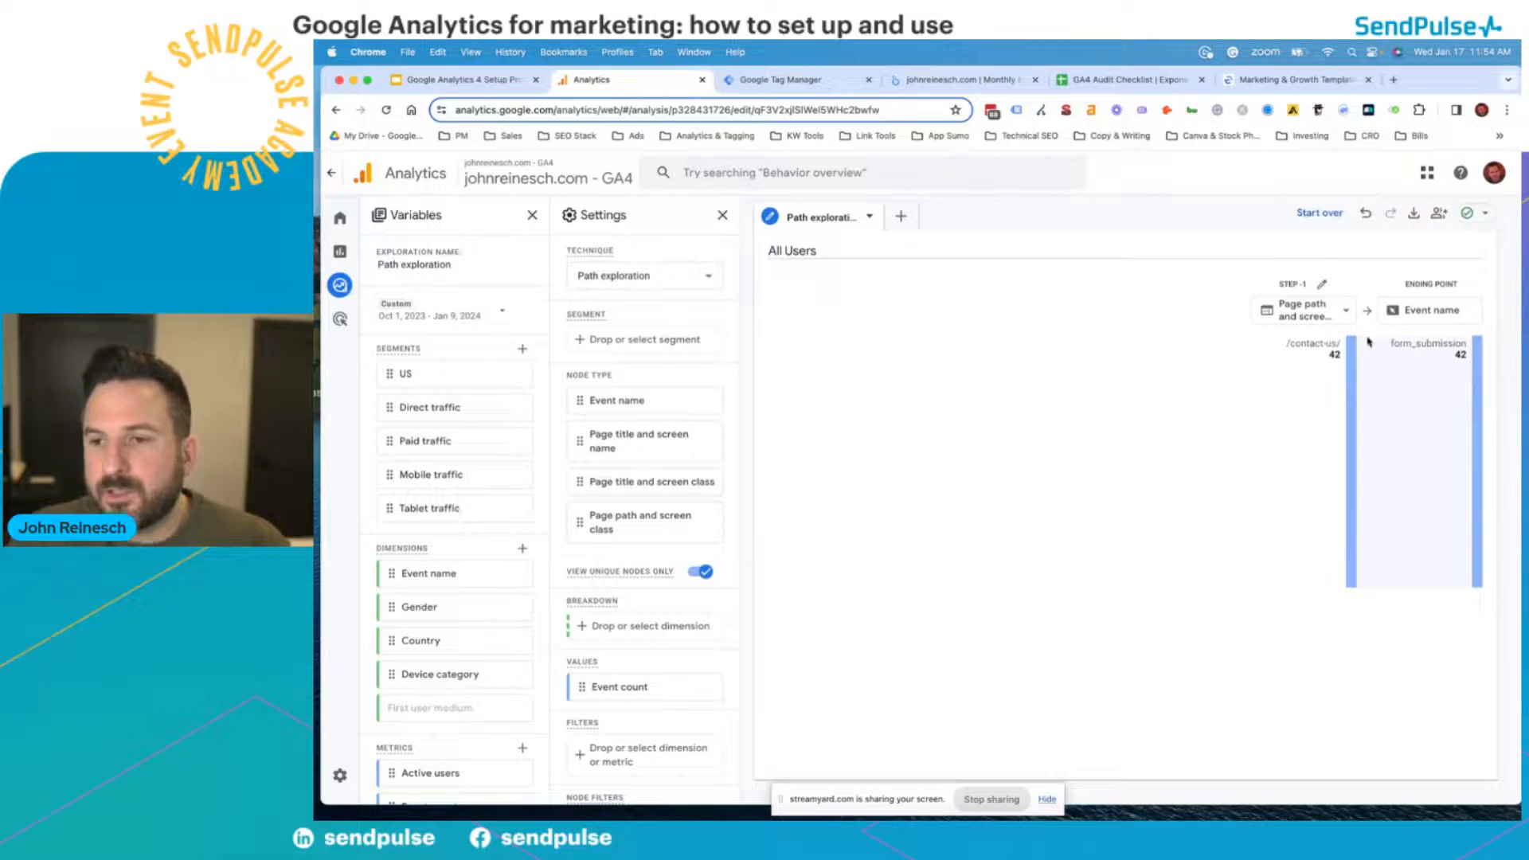
- Trace the pages leading to form_submission by expanding /contact-us/ in step -1, / in step -2 and /contact-us/ in step -3
{"action": "mouse_move", "coordinate": [1480, 372]}
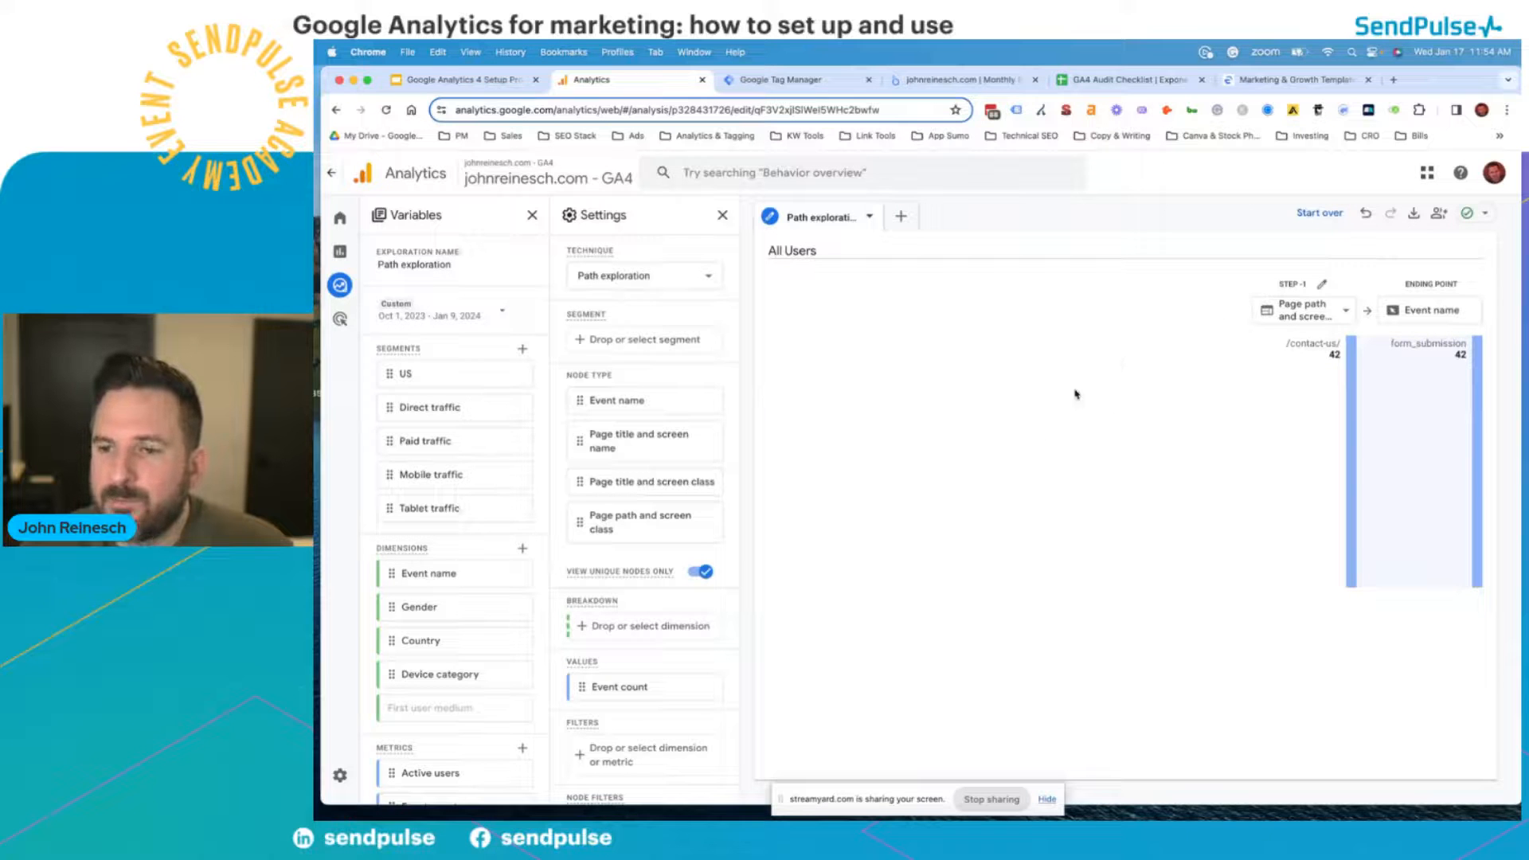
{"action": "left_click", "coordinate": [1353, 402]}
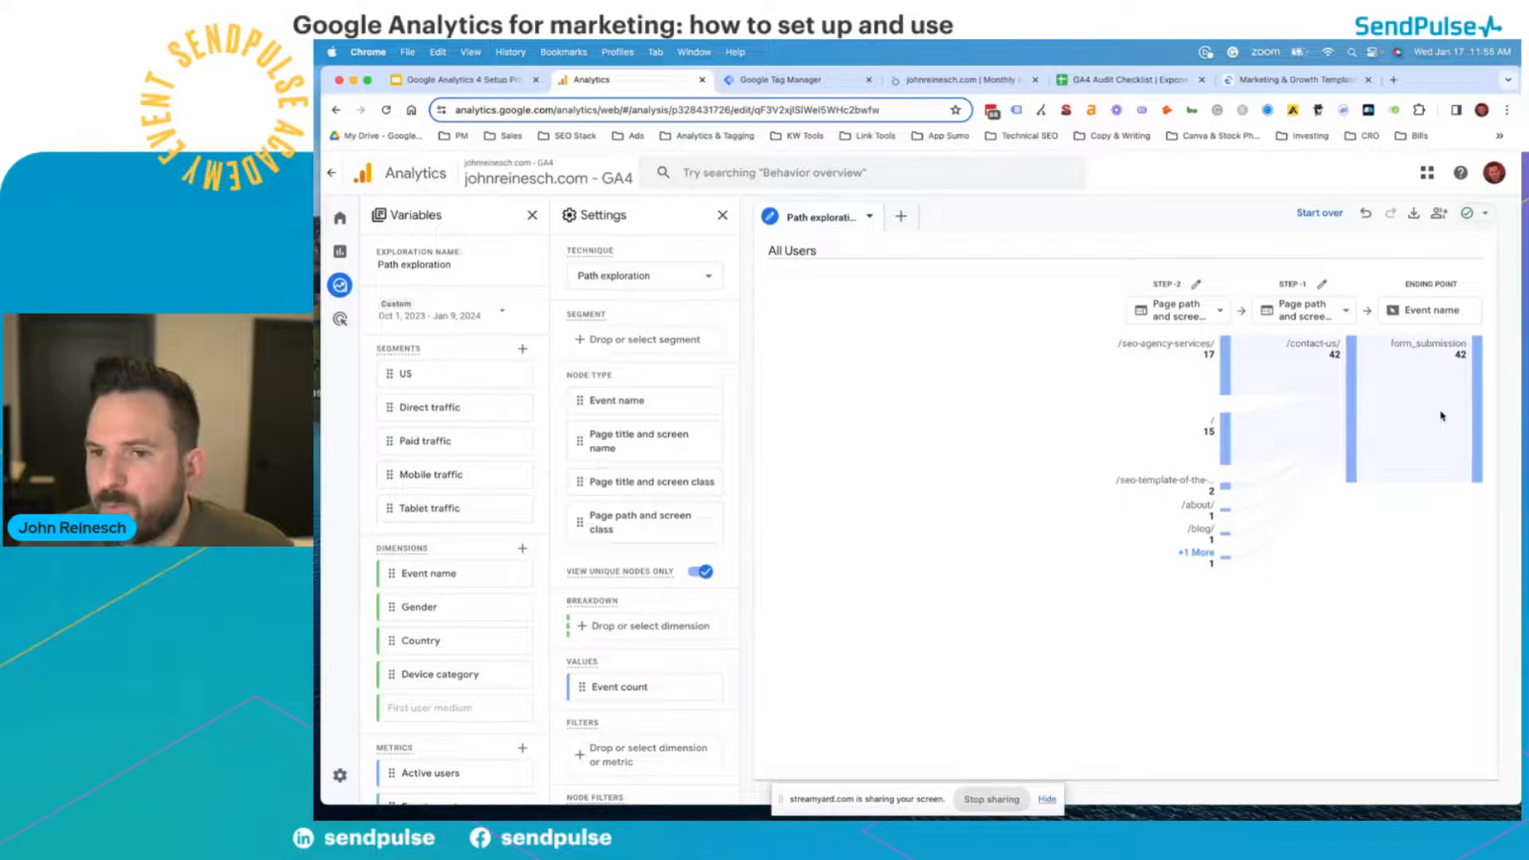
{"action": "mouse_move", "coordinate": [1226, 357]}
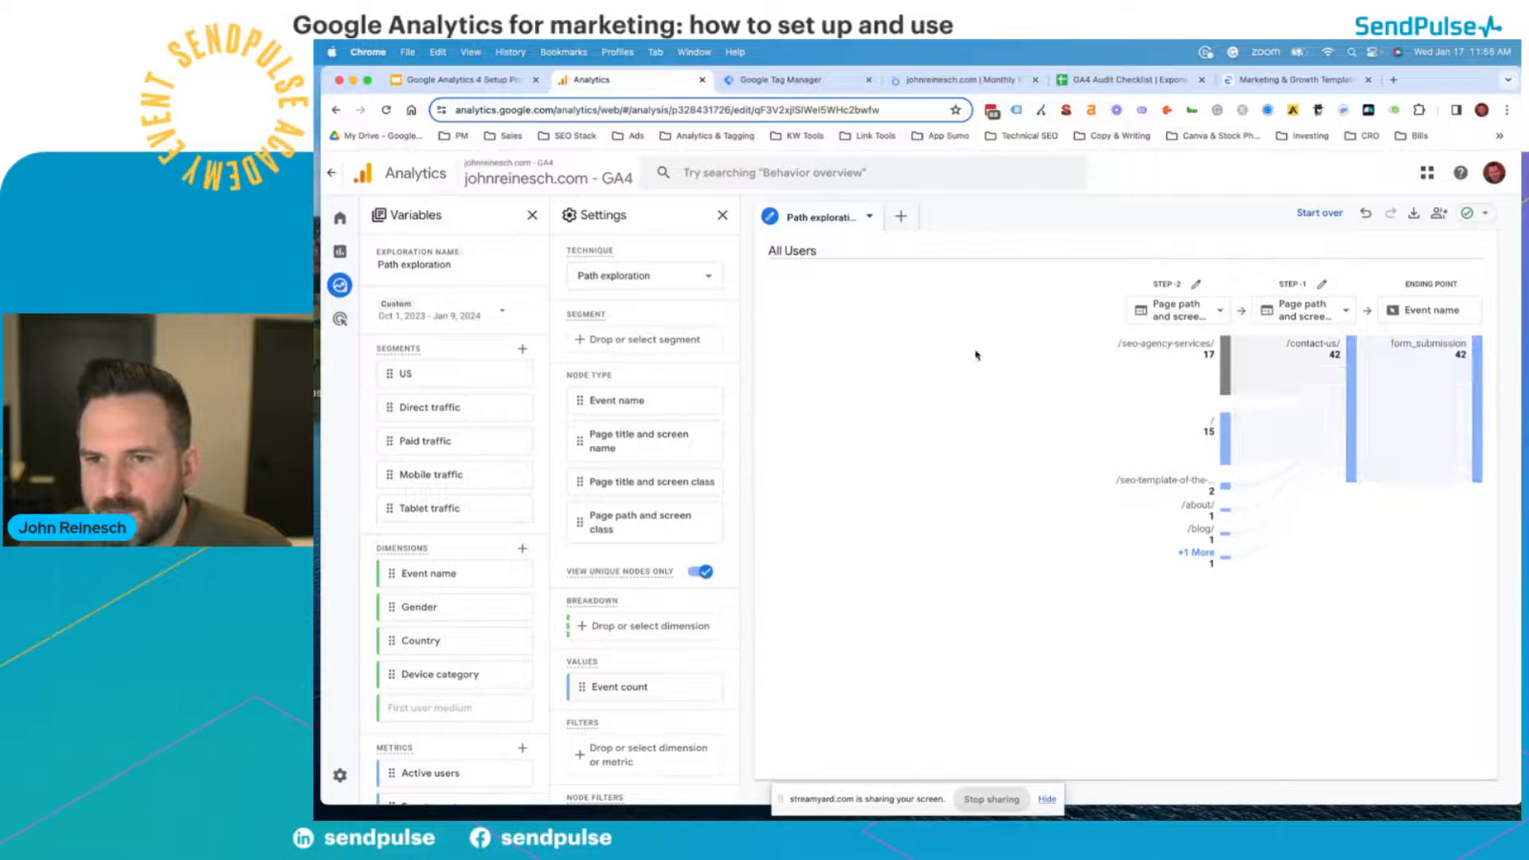
{"action": "mouse_move", "coordinate": [1125, 346]}
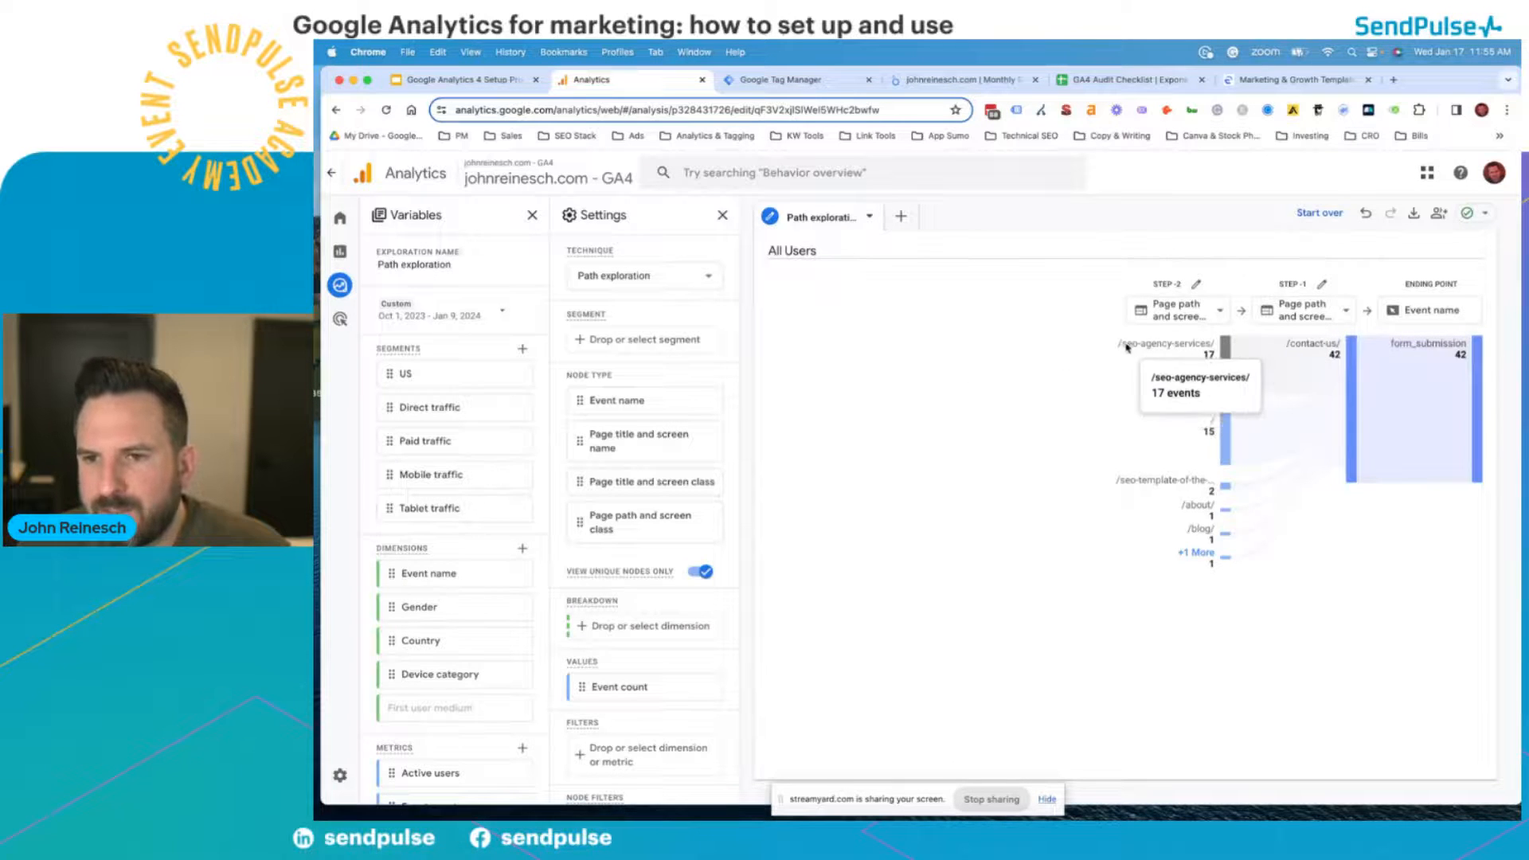
{"action": "left_click", "coordinate": [1221, 446]}
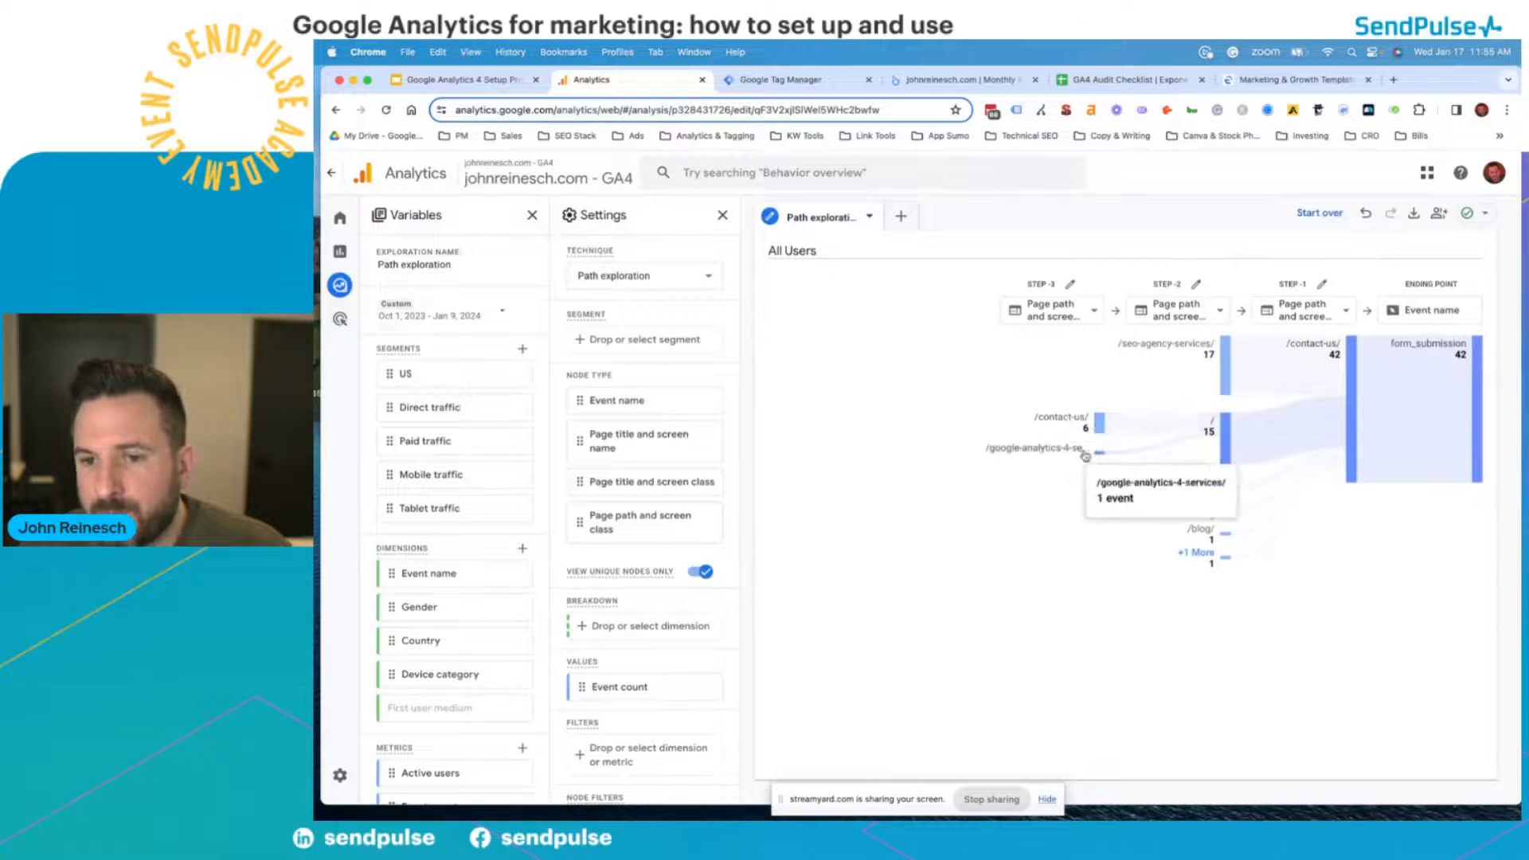
{"action": "left_click", "coordinate": [1100, 423]}
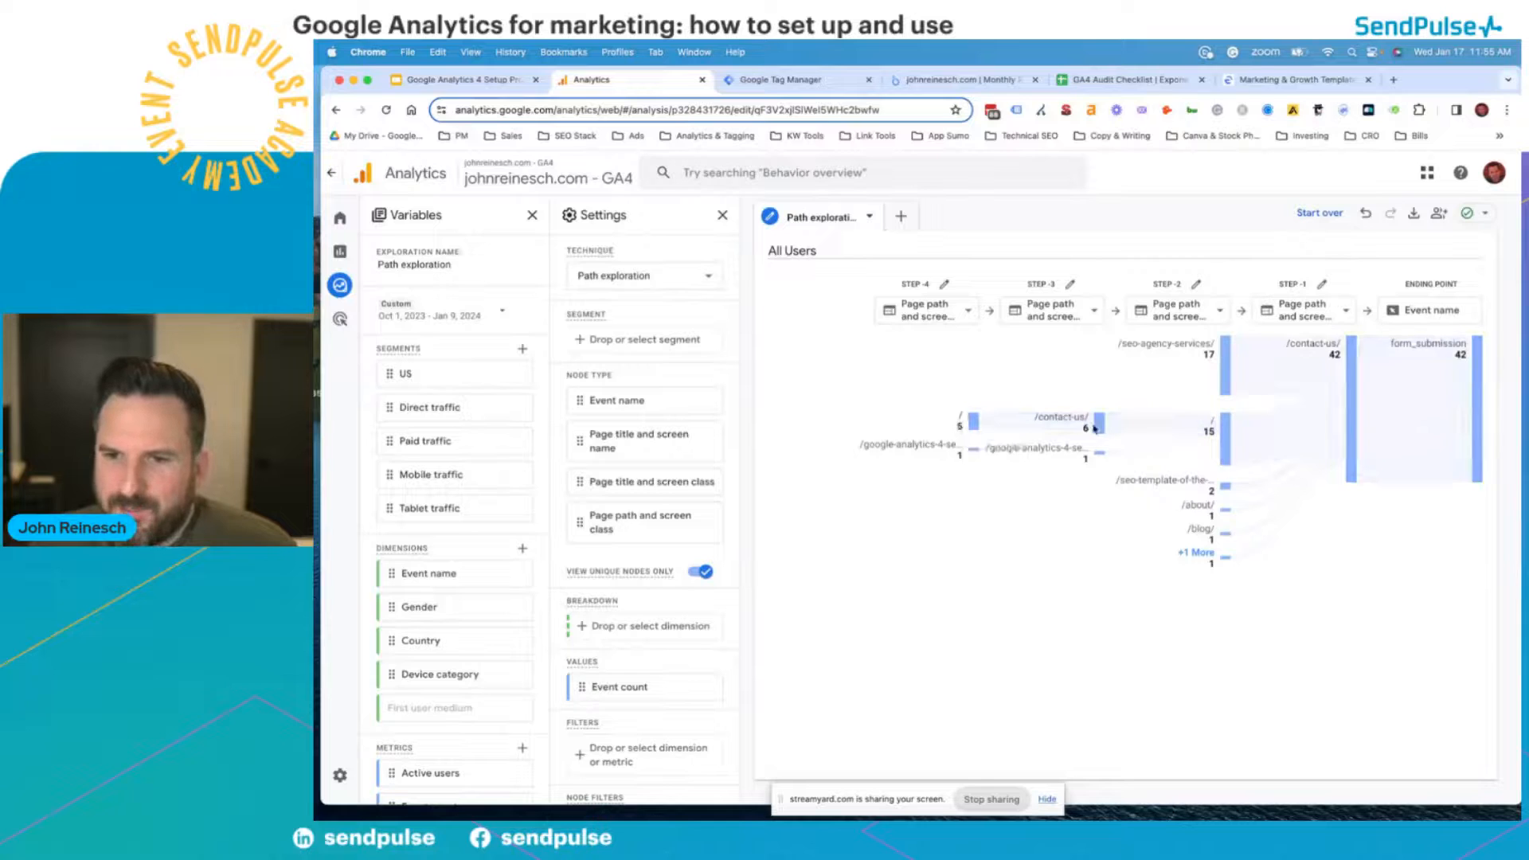
{"action": "mouse_move", "coordinate": [1351, 347]}
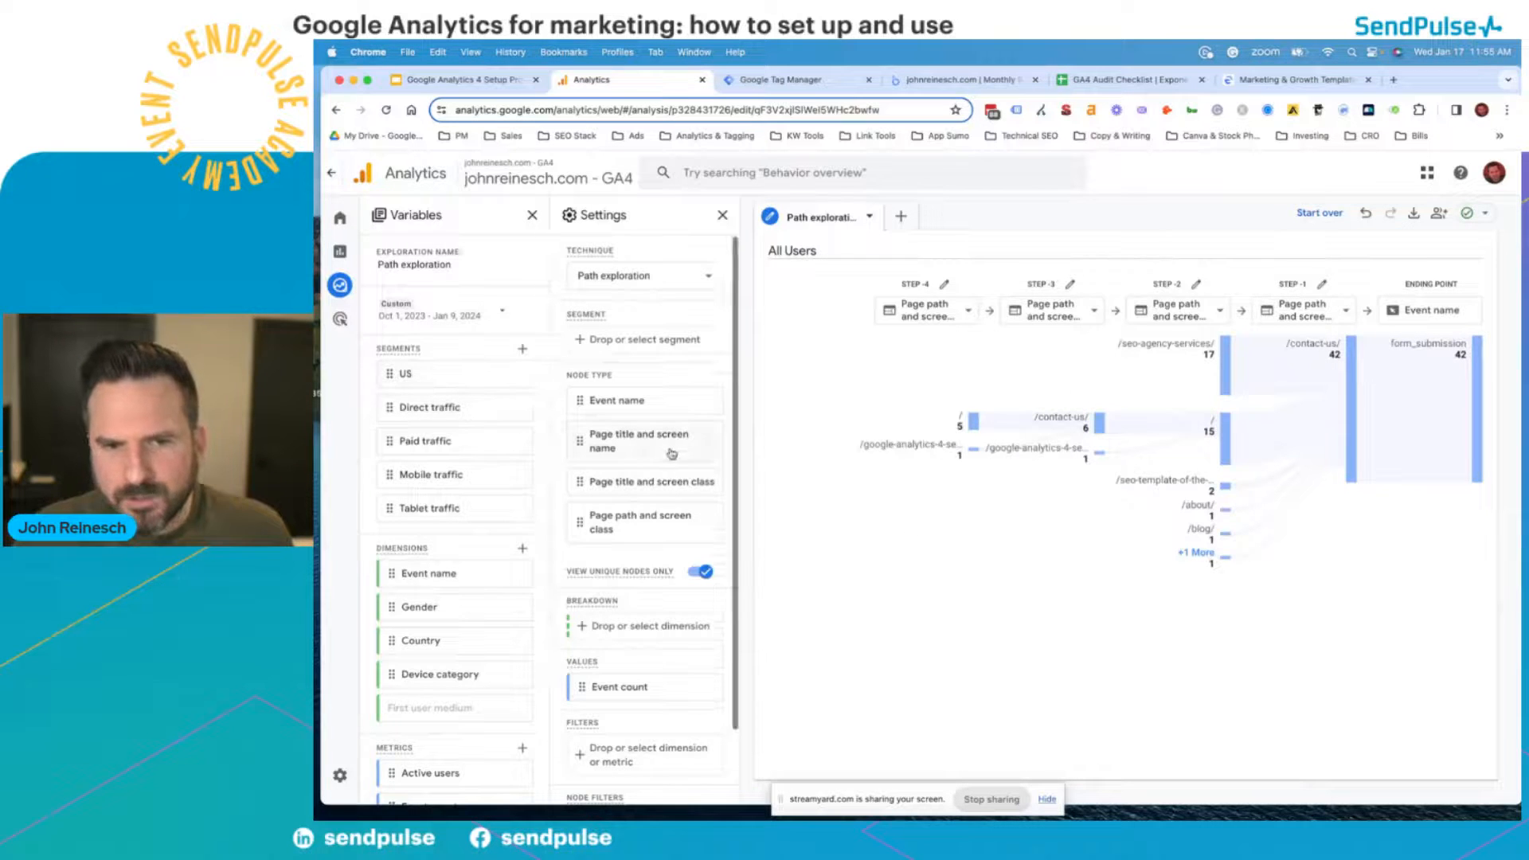
- Review the dimensions and metrics available as filters for the path exploration
{"action": "scroll", "coordinate": [666, 512], "scroll_direction": "down", "scroll_amount": 2}
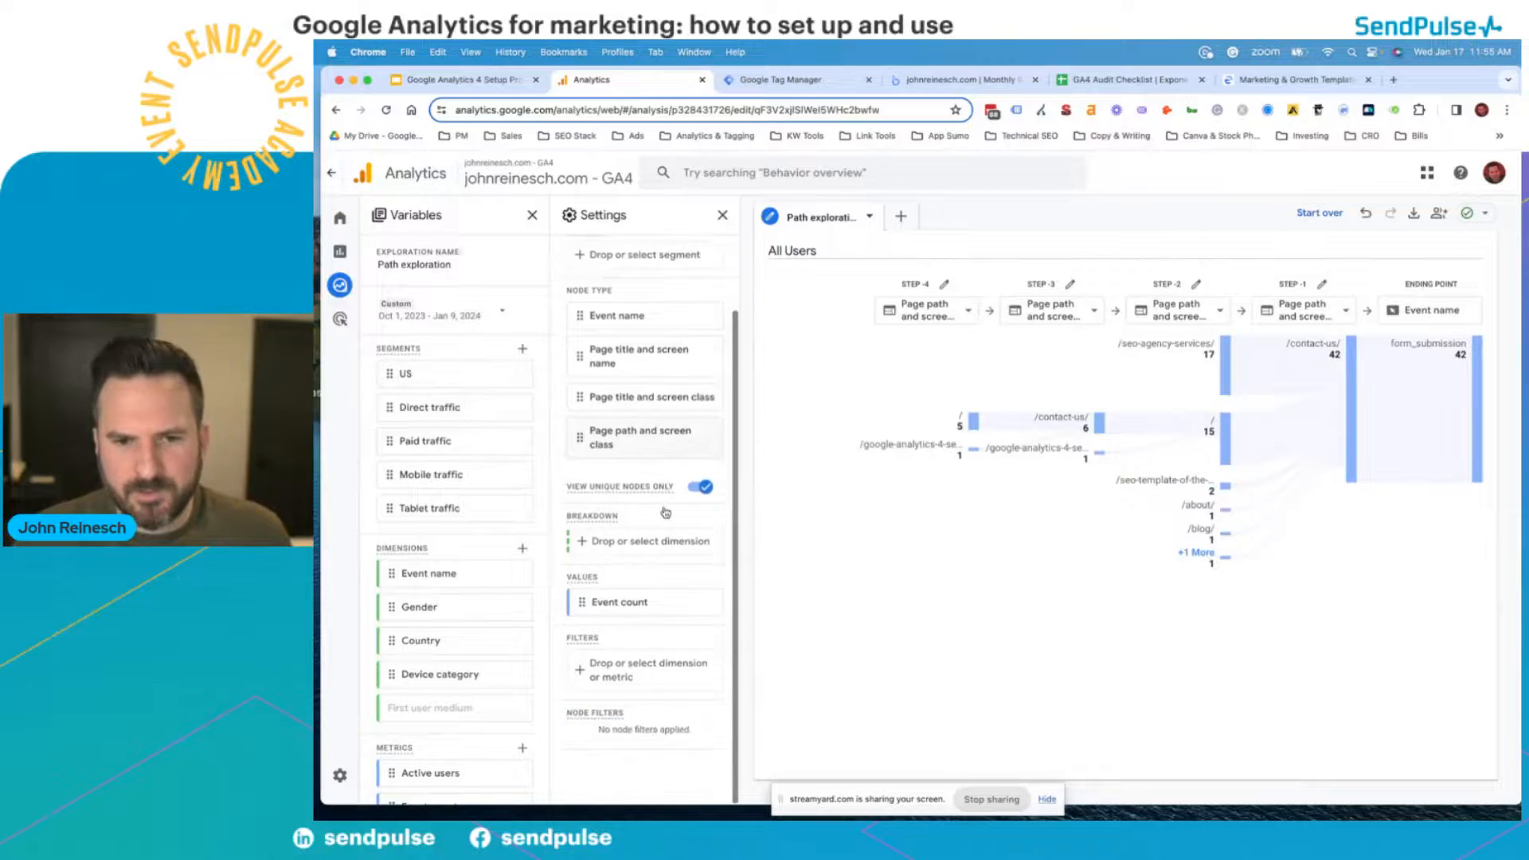
{"action": "left_click", "coordinate": [647, 669]}
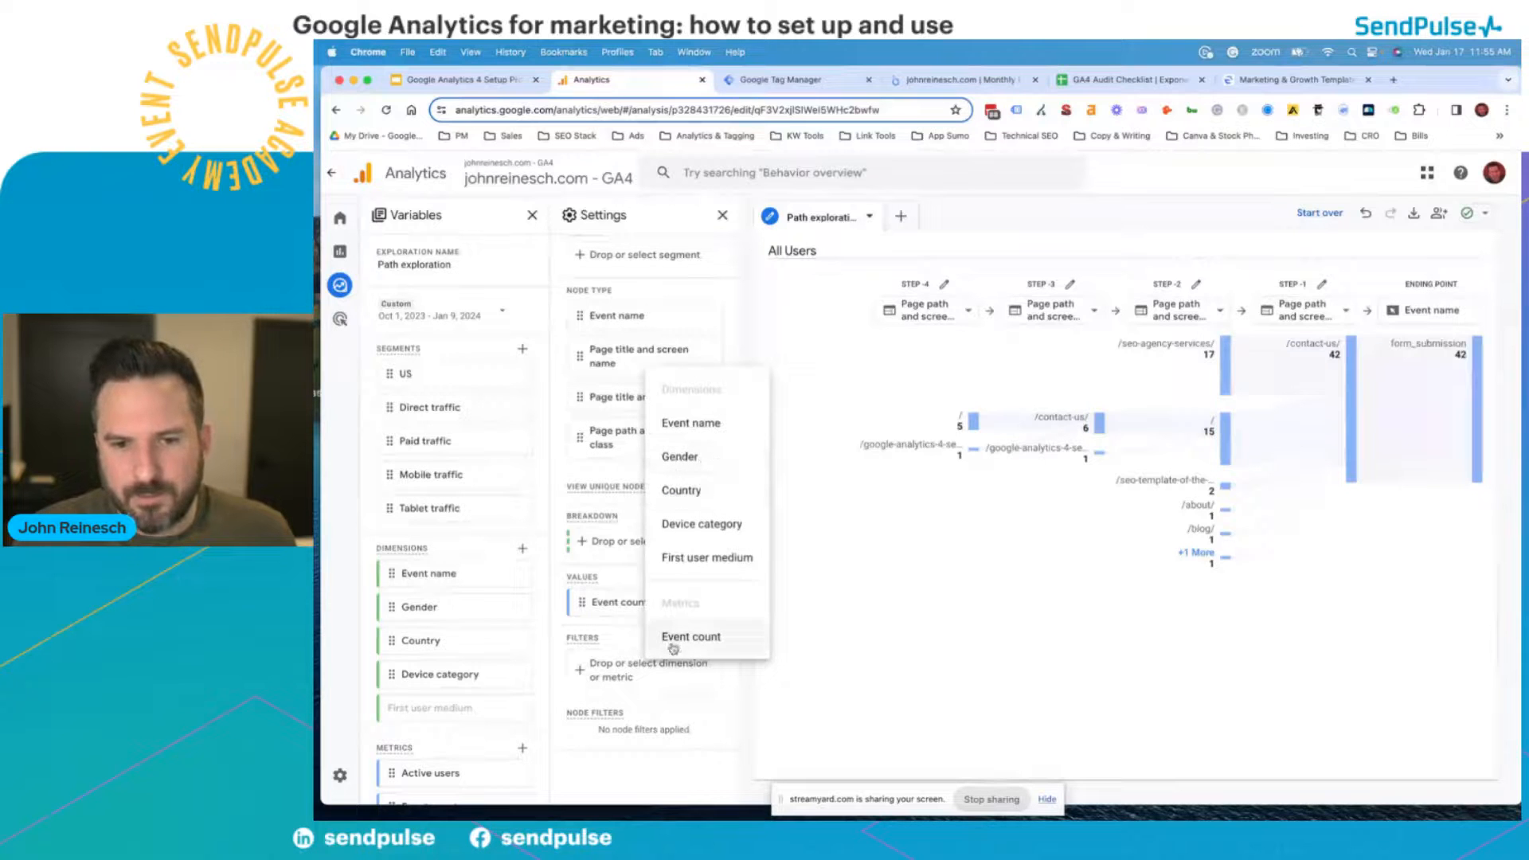
{"action": "left_click", "coordinate": [892, 649]}
{"action": "scroll", "coordinate": [629, 418], "scroll_direction": "up", "scroll_amount": 3}
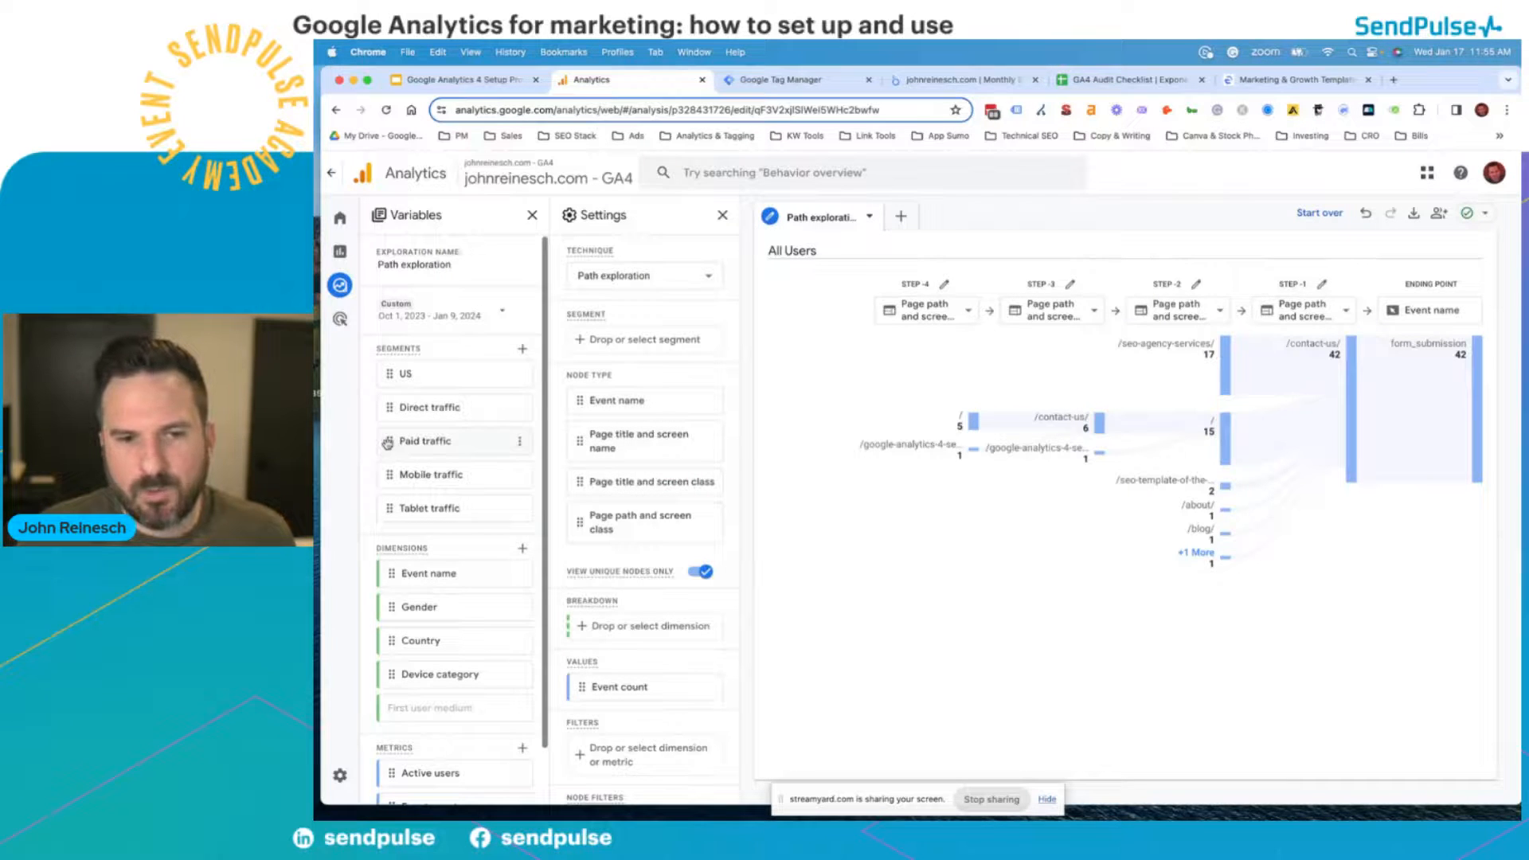
- Review the custom and reference options for building a new segment
{"action": "left_click_drag", "start_coordinate": [390, 407], "coordinate": [434, 382]}
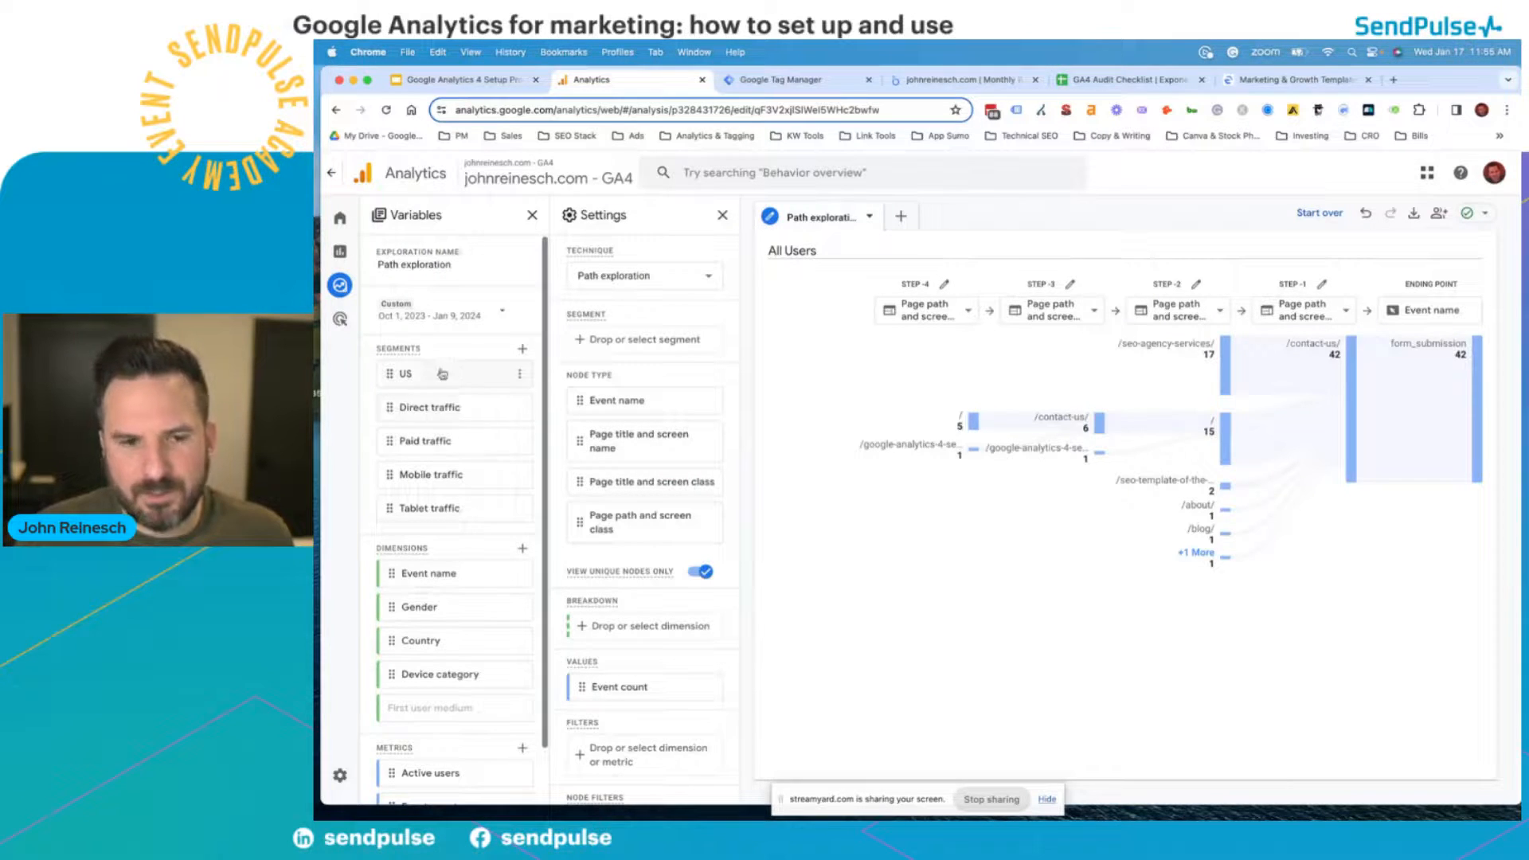
{"action": "left_click", "coordinate": [523, 349]}
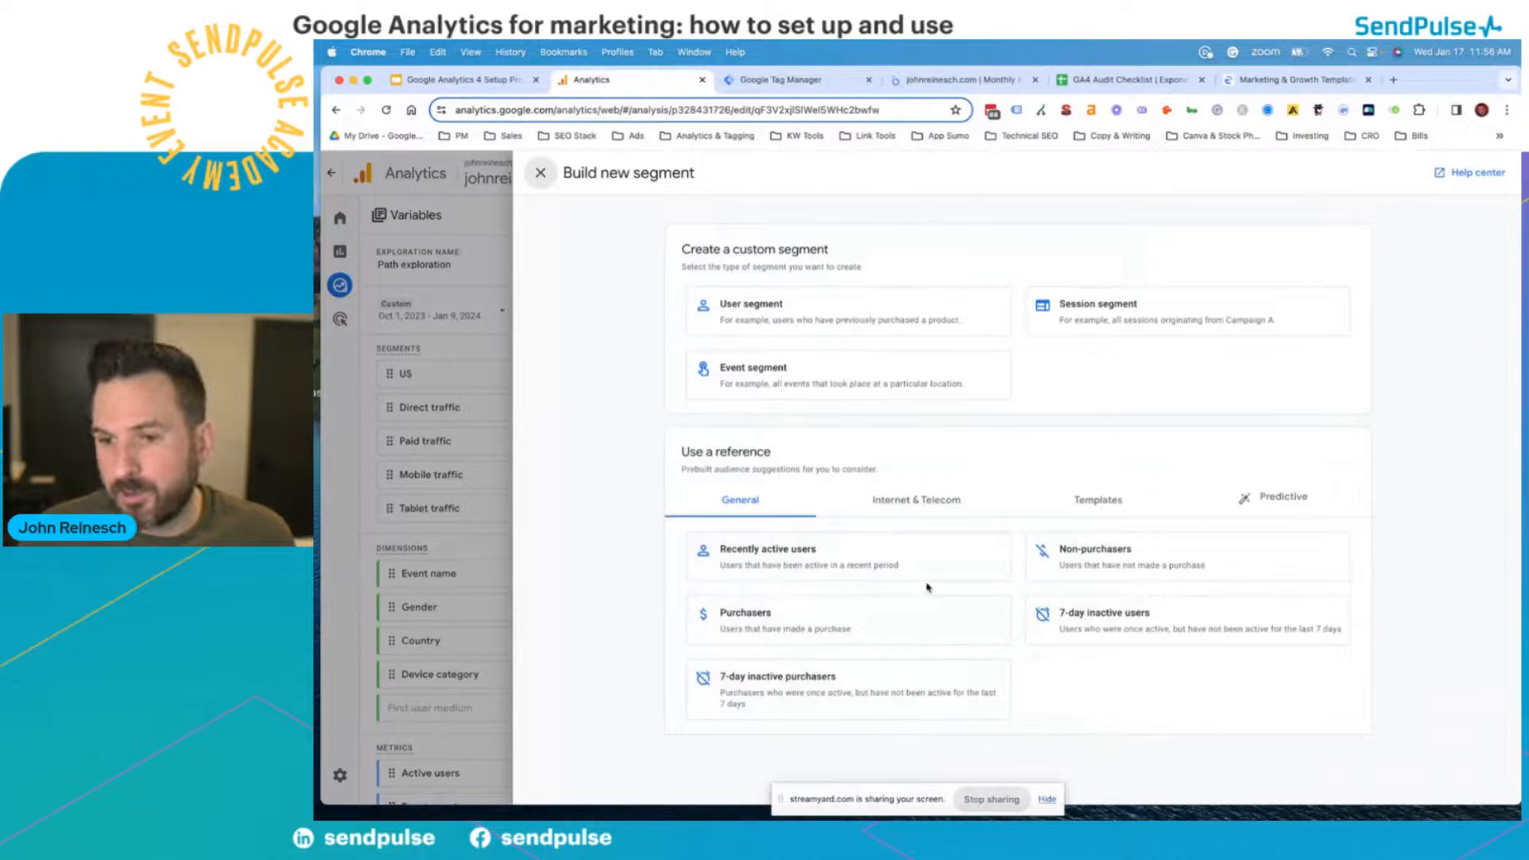
{"action": "left_click", "coordinate": [540, 177]}
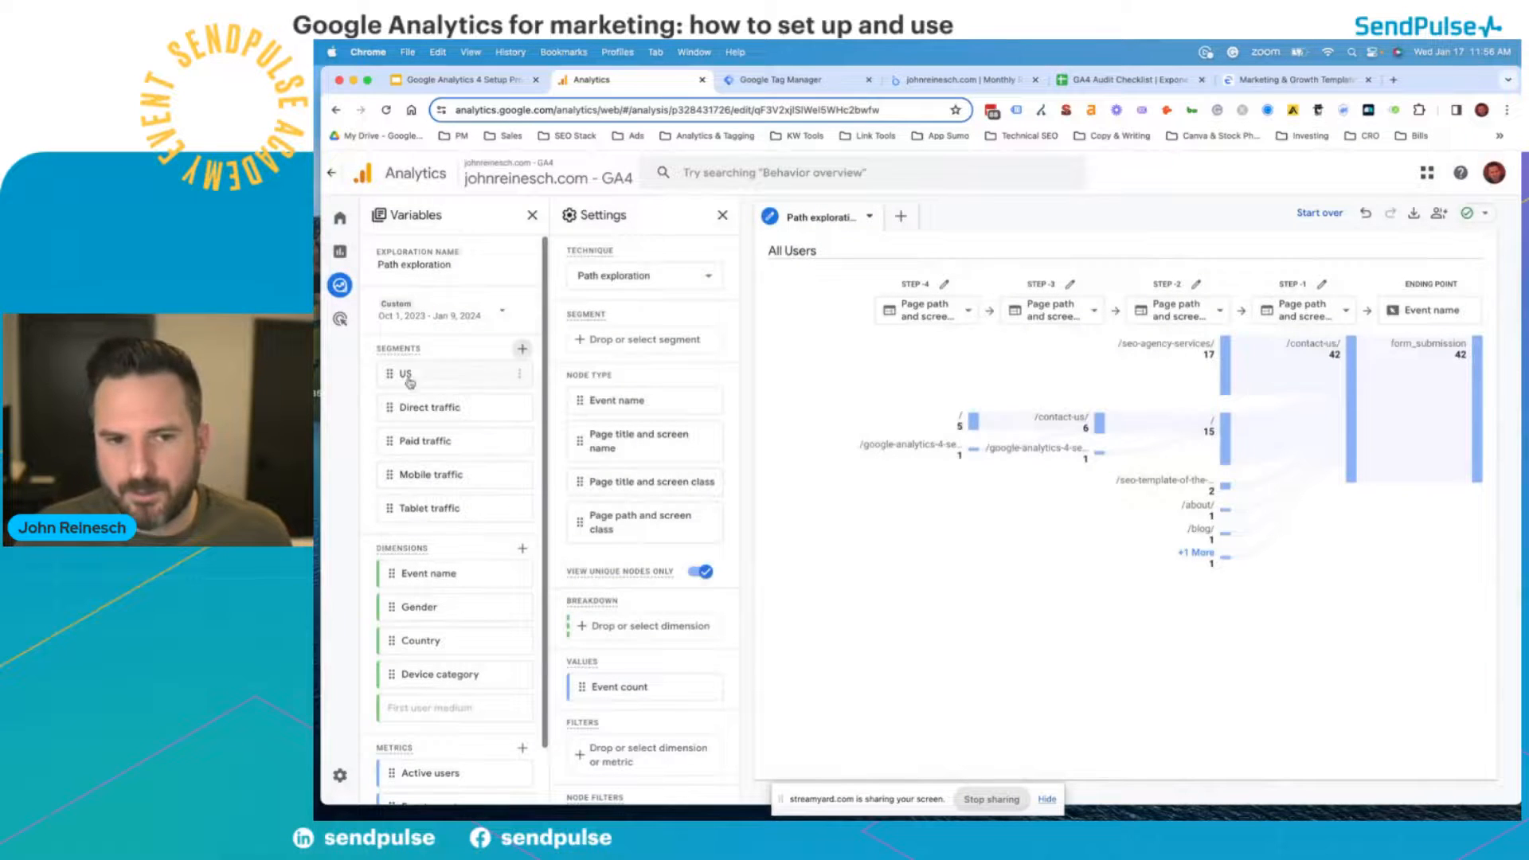
- Apply the Direct traffic segment to the path exploration to view its form_submission paths, then remove the segment
{"action": "left_click_drag", "start_coordinate": [390, 407], "coordinate": [585, 345]}
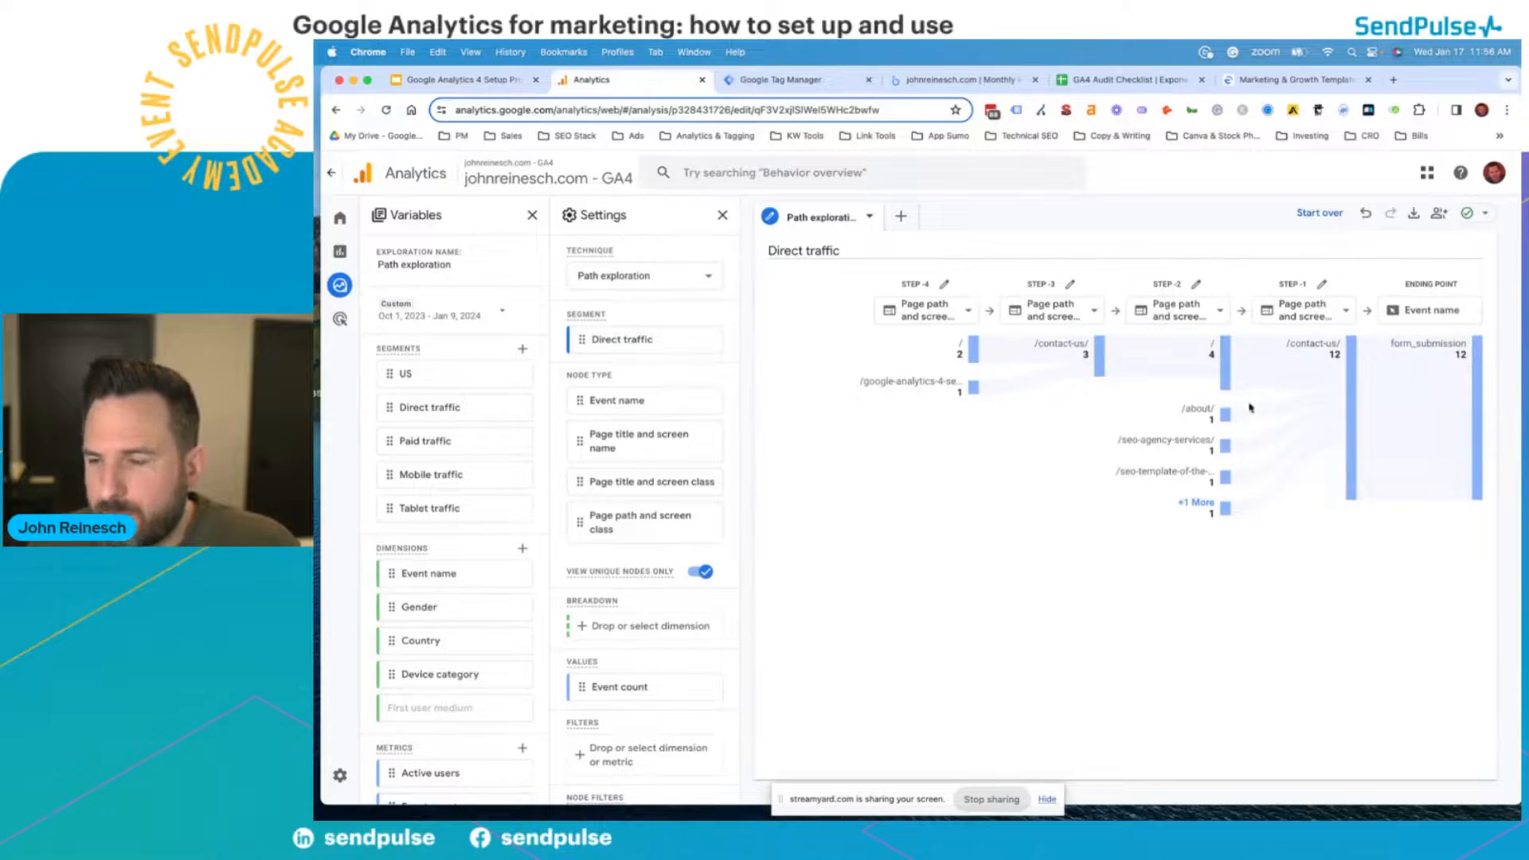
{"action": "left_click", "coordinate": [710, 341]}
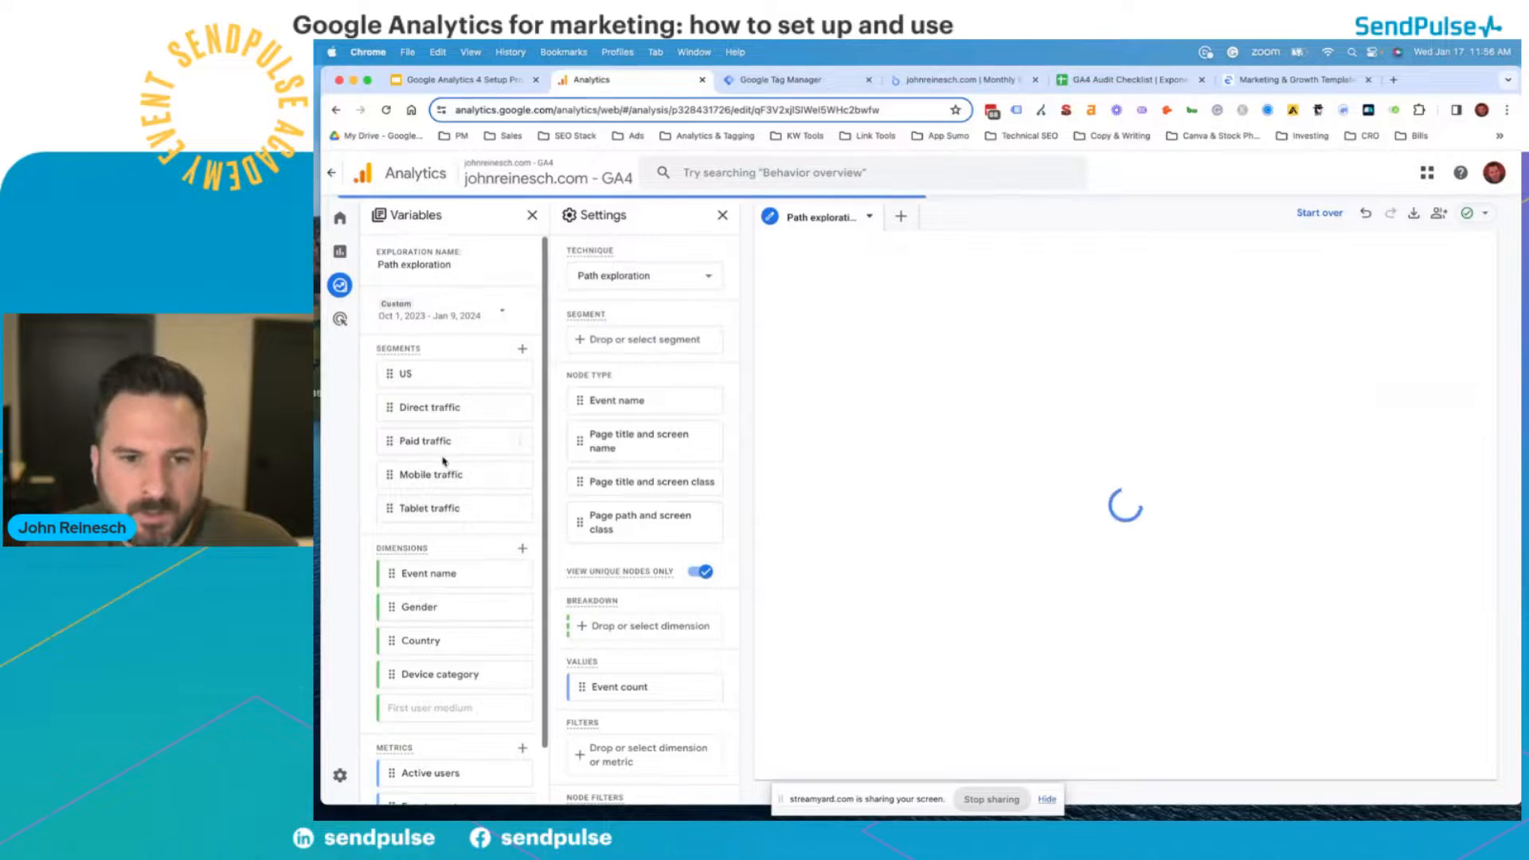
{"action": "scroll", "coordinate": [470, 557], "scroll_direction": "down", "scroll_amount": 1}
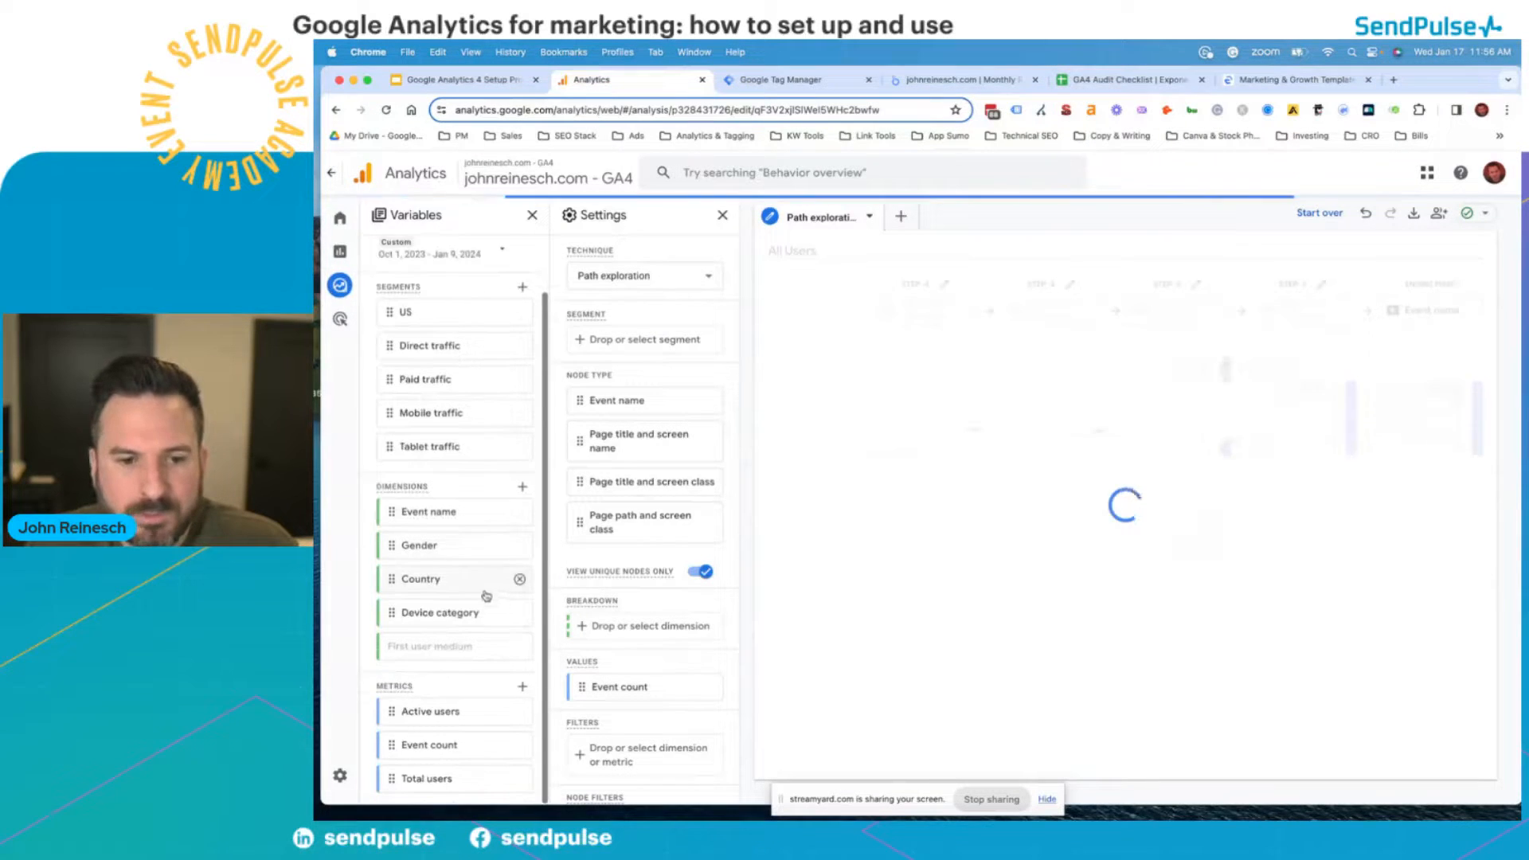
{"action": "scroll", "coordinate": [517, 617], "scroll_direction": "up", "scroll_amount": 1}
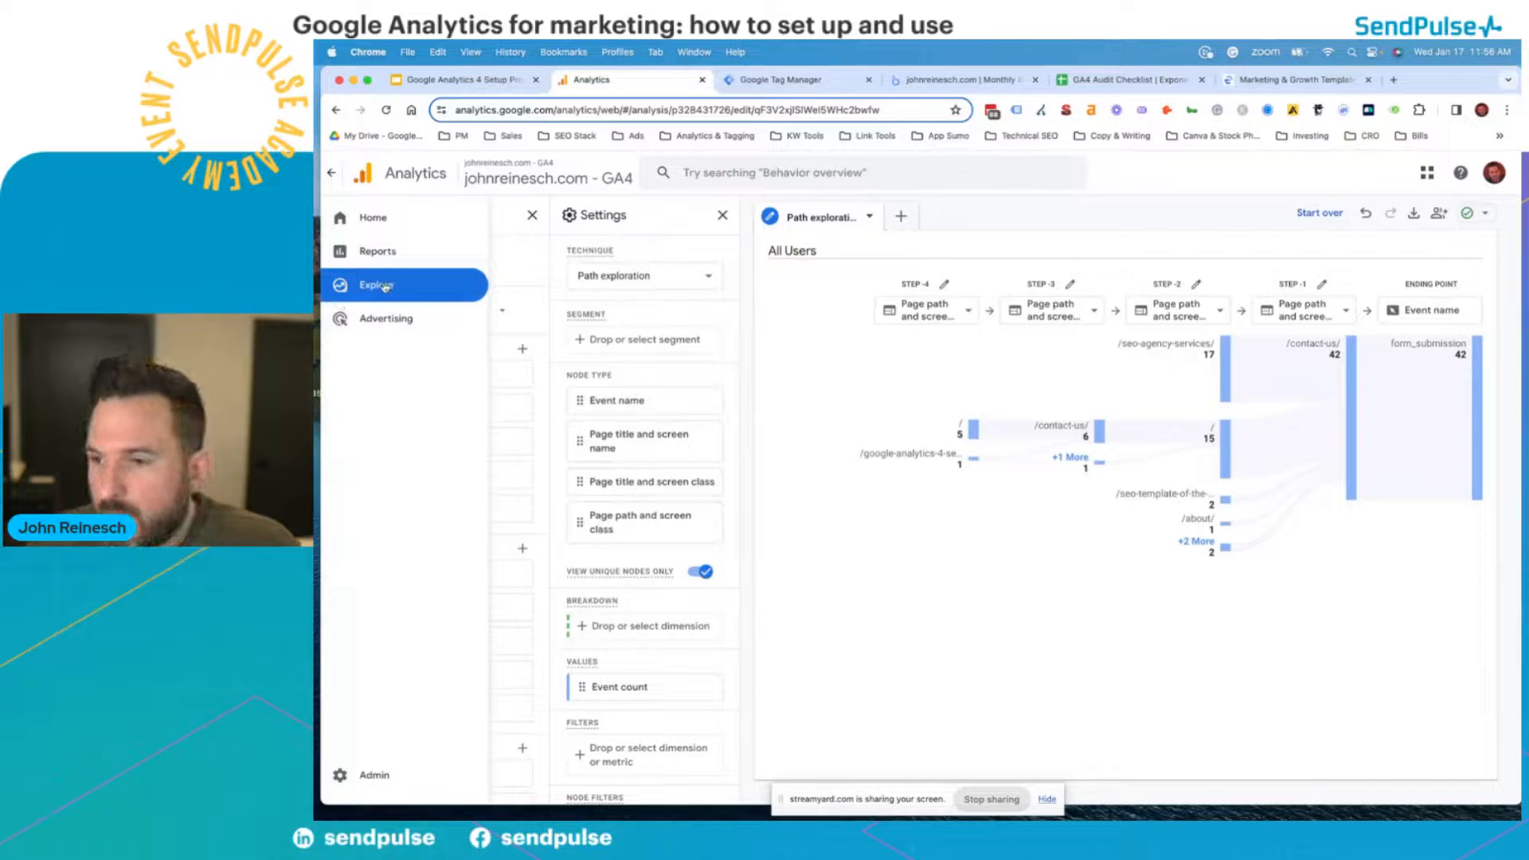
- Return to the list of saved explorations and switch to the GA4 setup presentation in Google Slides
{"action": "left_click", "coordinate": [384, 287]}
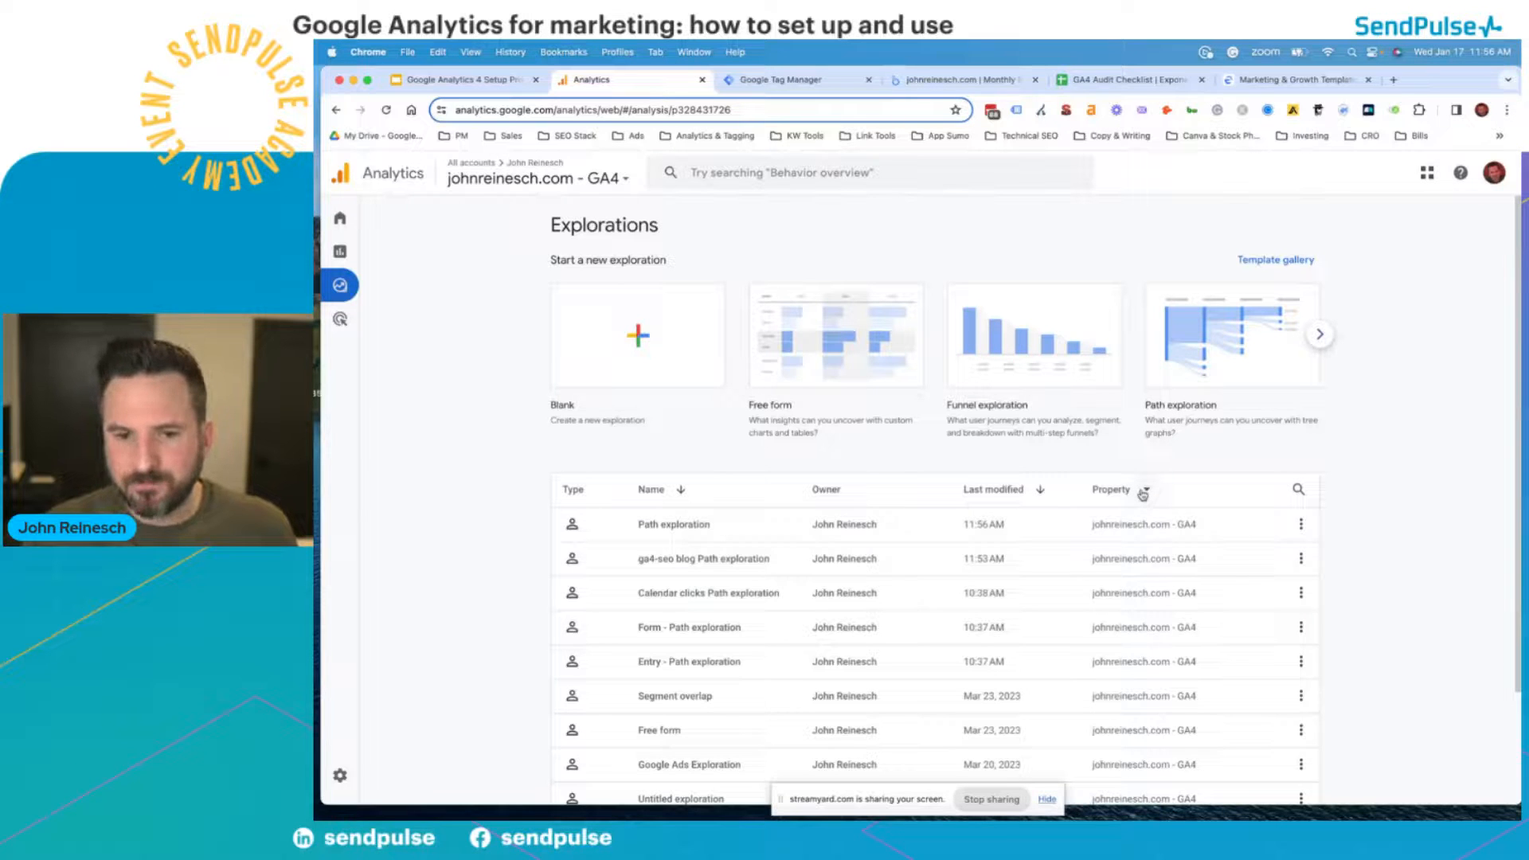
{"action": "scroll", "coordinate": [673, 628], "scroll_direction": "down", "scroll_amount": 1}
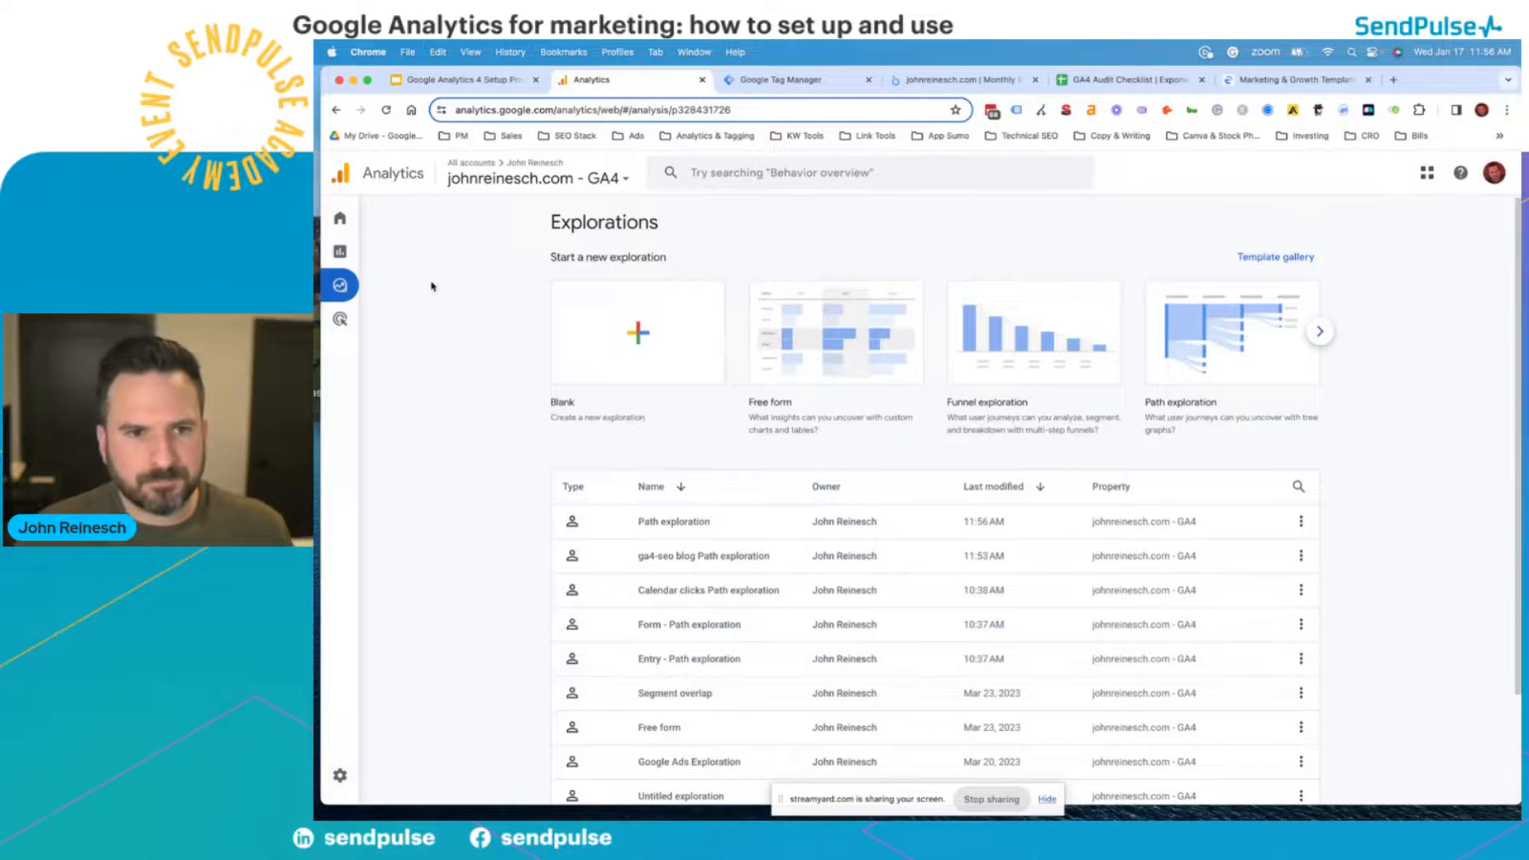
{"action": "left_click", "coordinate": [462, 80]}
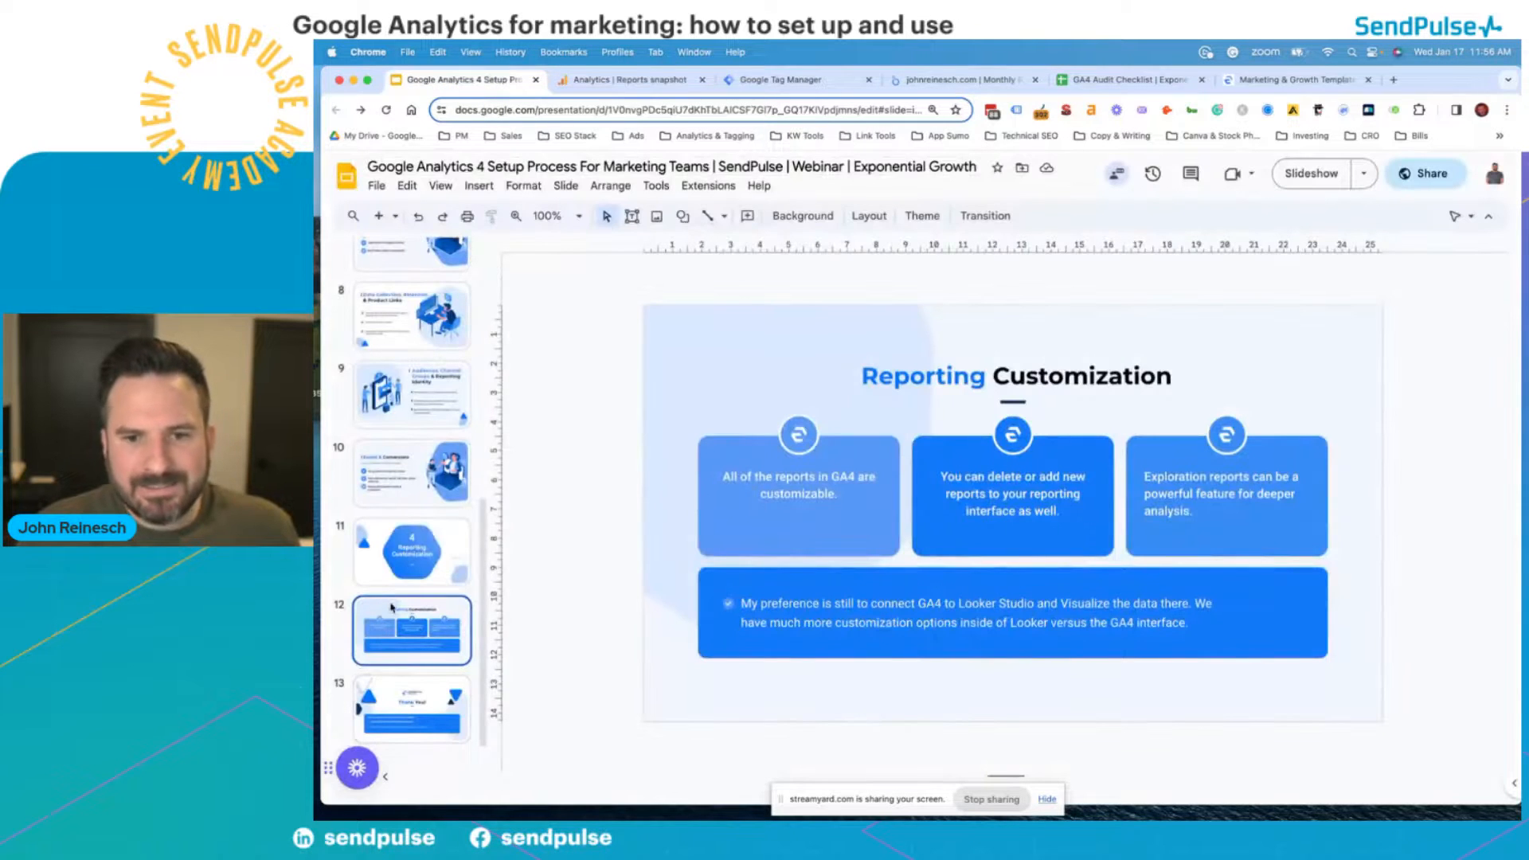